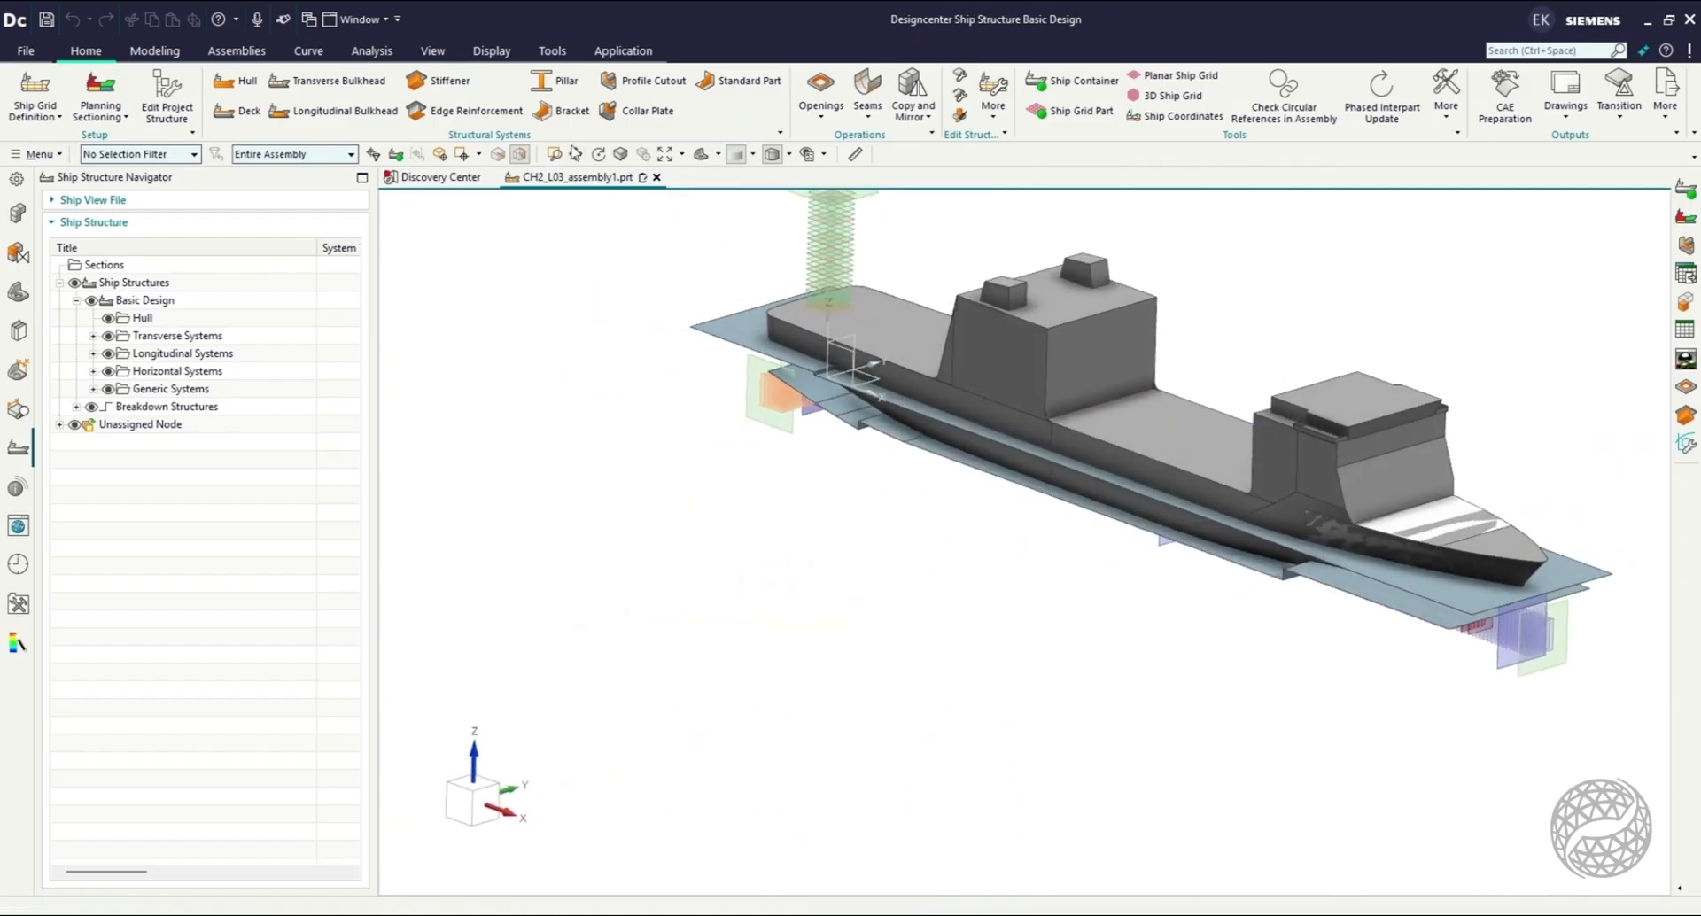
Examine the ship assembly's component structure, including the contents of CH2_L03_Shared, CH2_L03_Grid and CH2_L03_Basic Design.
{"action": "left_click", "coordinate": [575, 154]}
{"action": "left_click_drag", "start_coordinate": [1210, 310], "coordinate": [1086, 433]}
{"action": "scroll", "coordinate": [1086, 432], "scroll_direction": "up", "scroll_amount": 3}
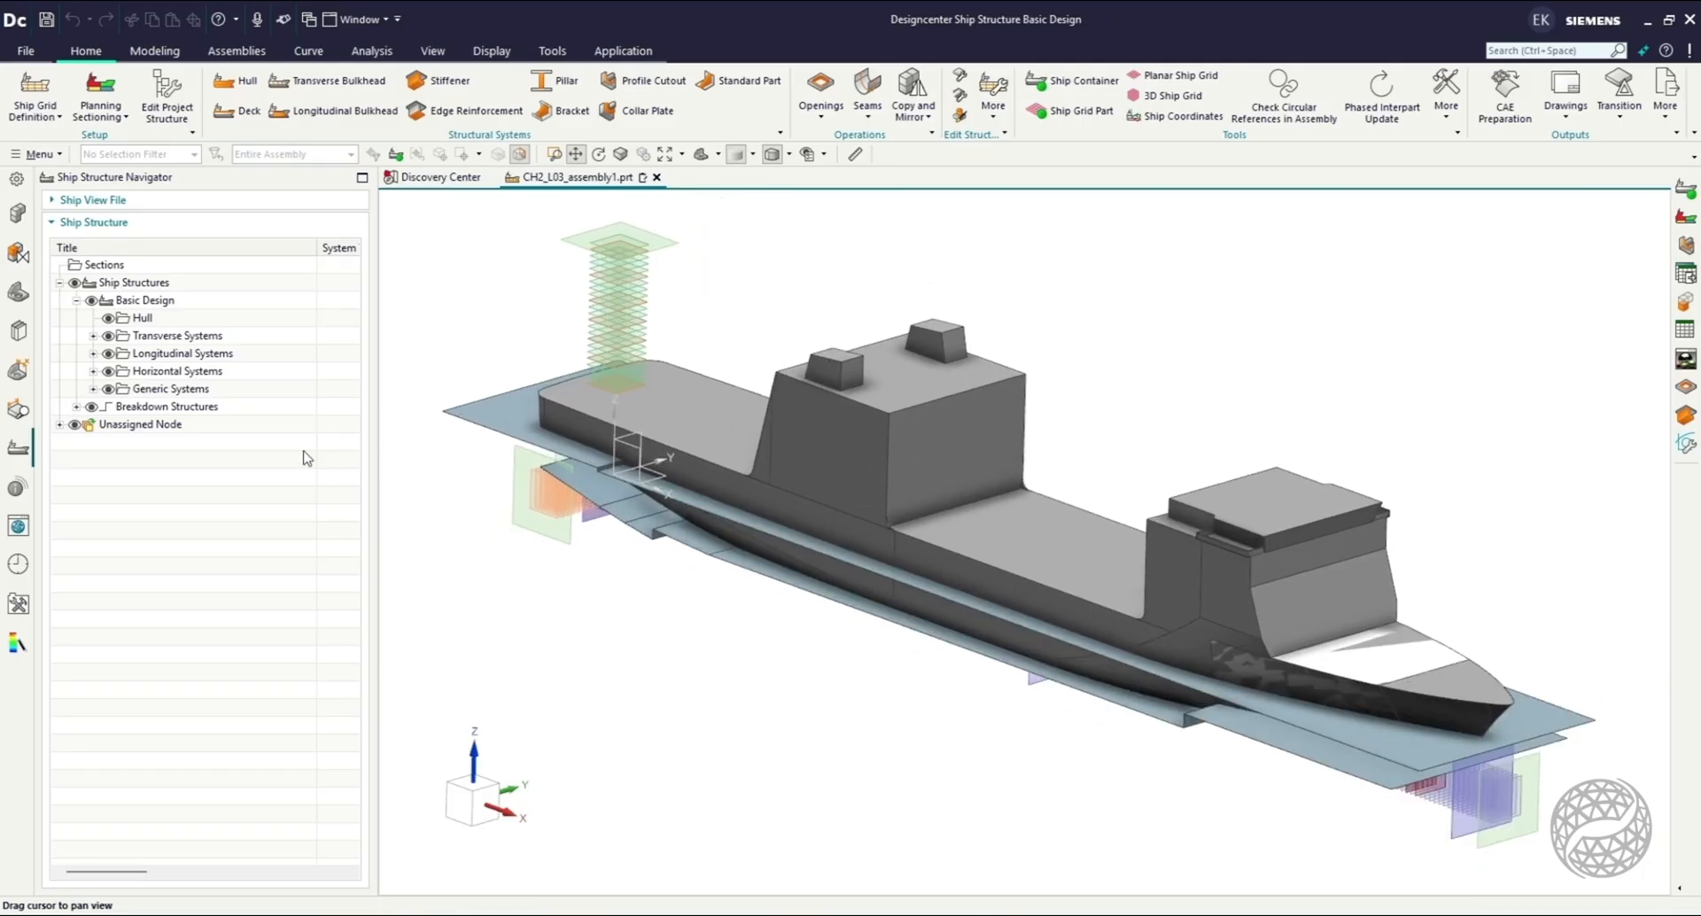
{"action": "left_click", "coordinate": [17, 215]}
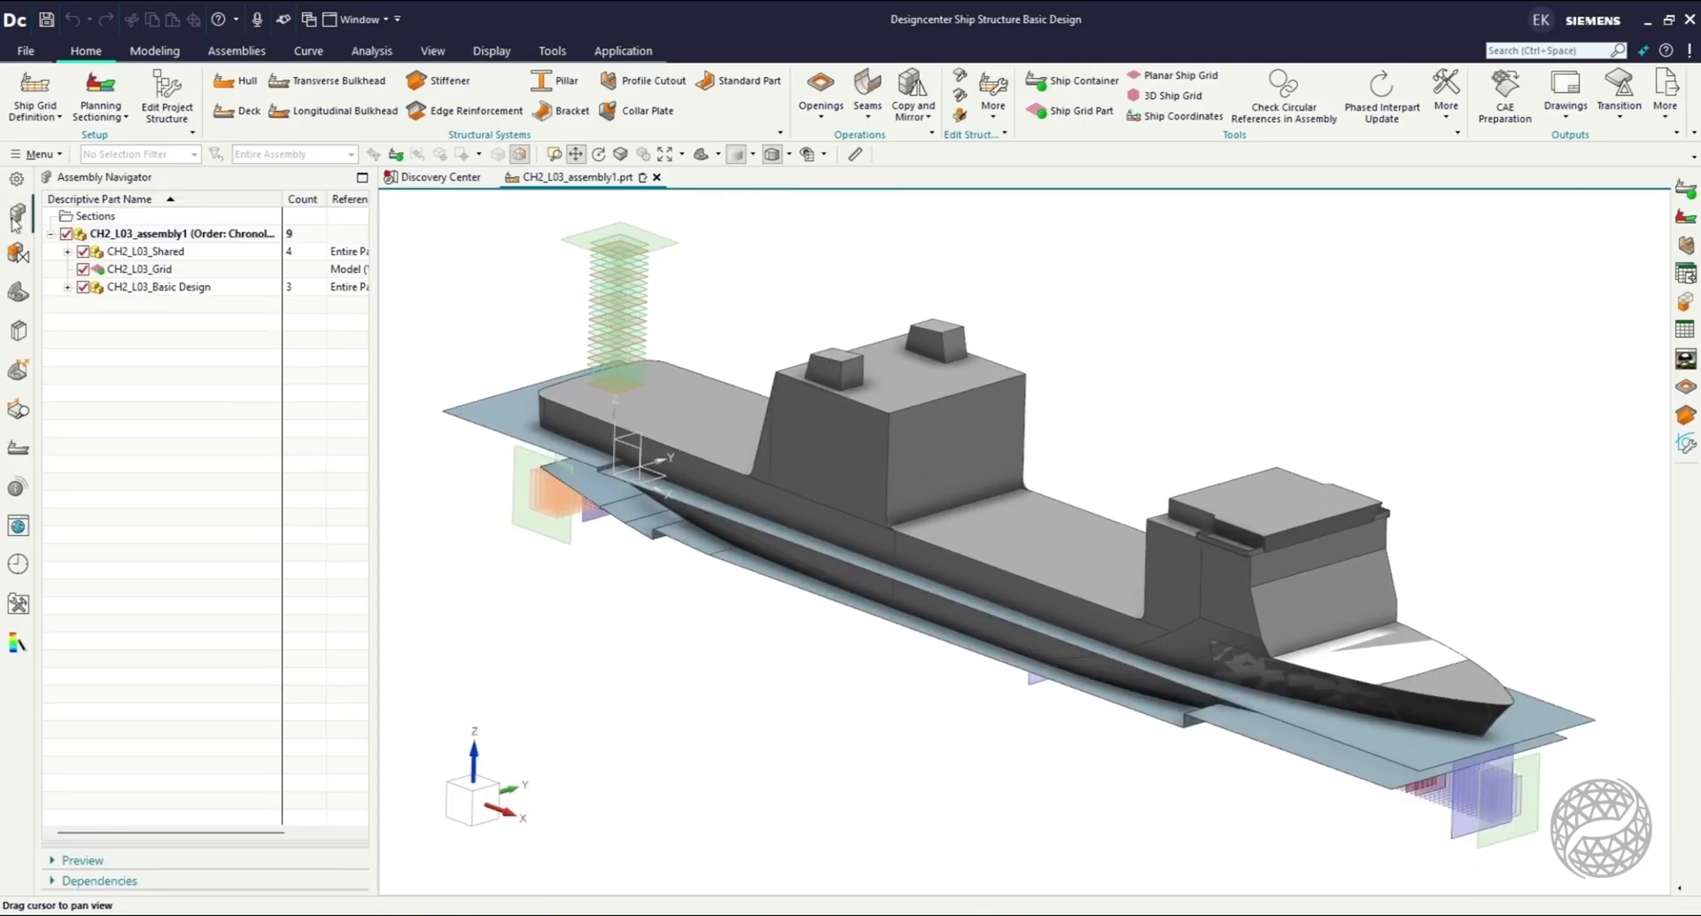
{"action": "left_click", "coordinate": [65, 251]}
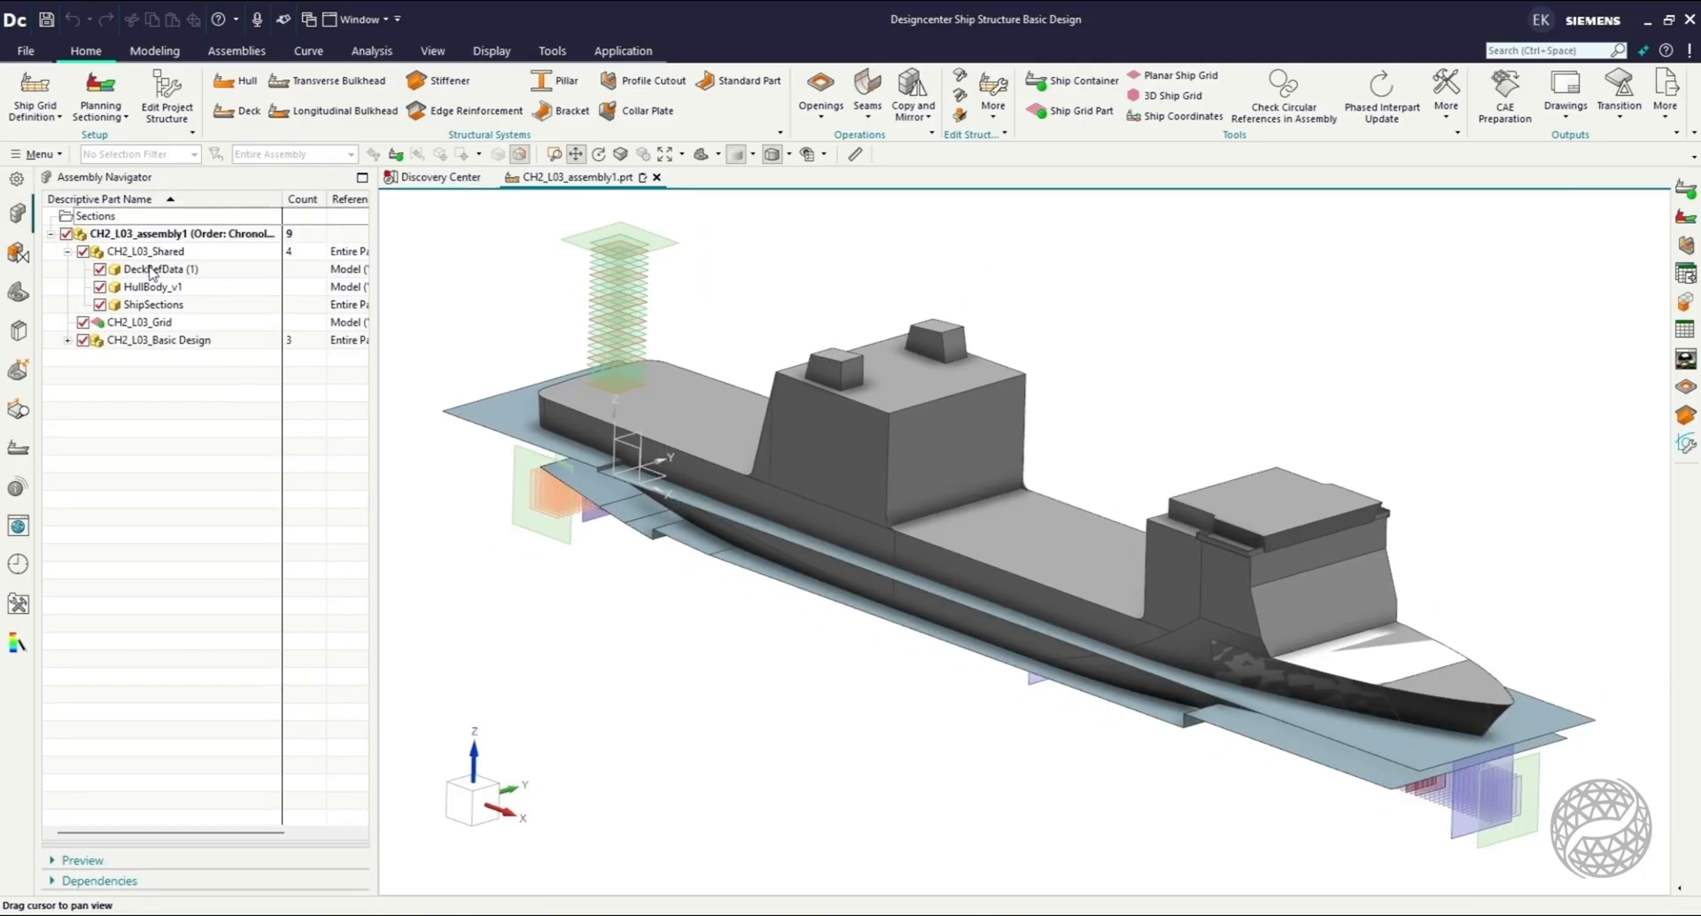
{"action": "left_click", "coordinate": [153, 286]}
{"action": "left_click", "coordinate": [194, 306]}
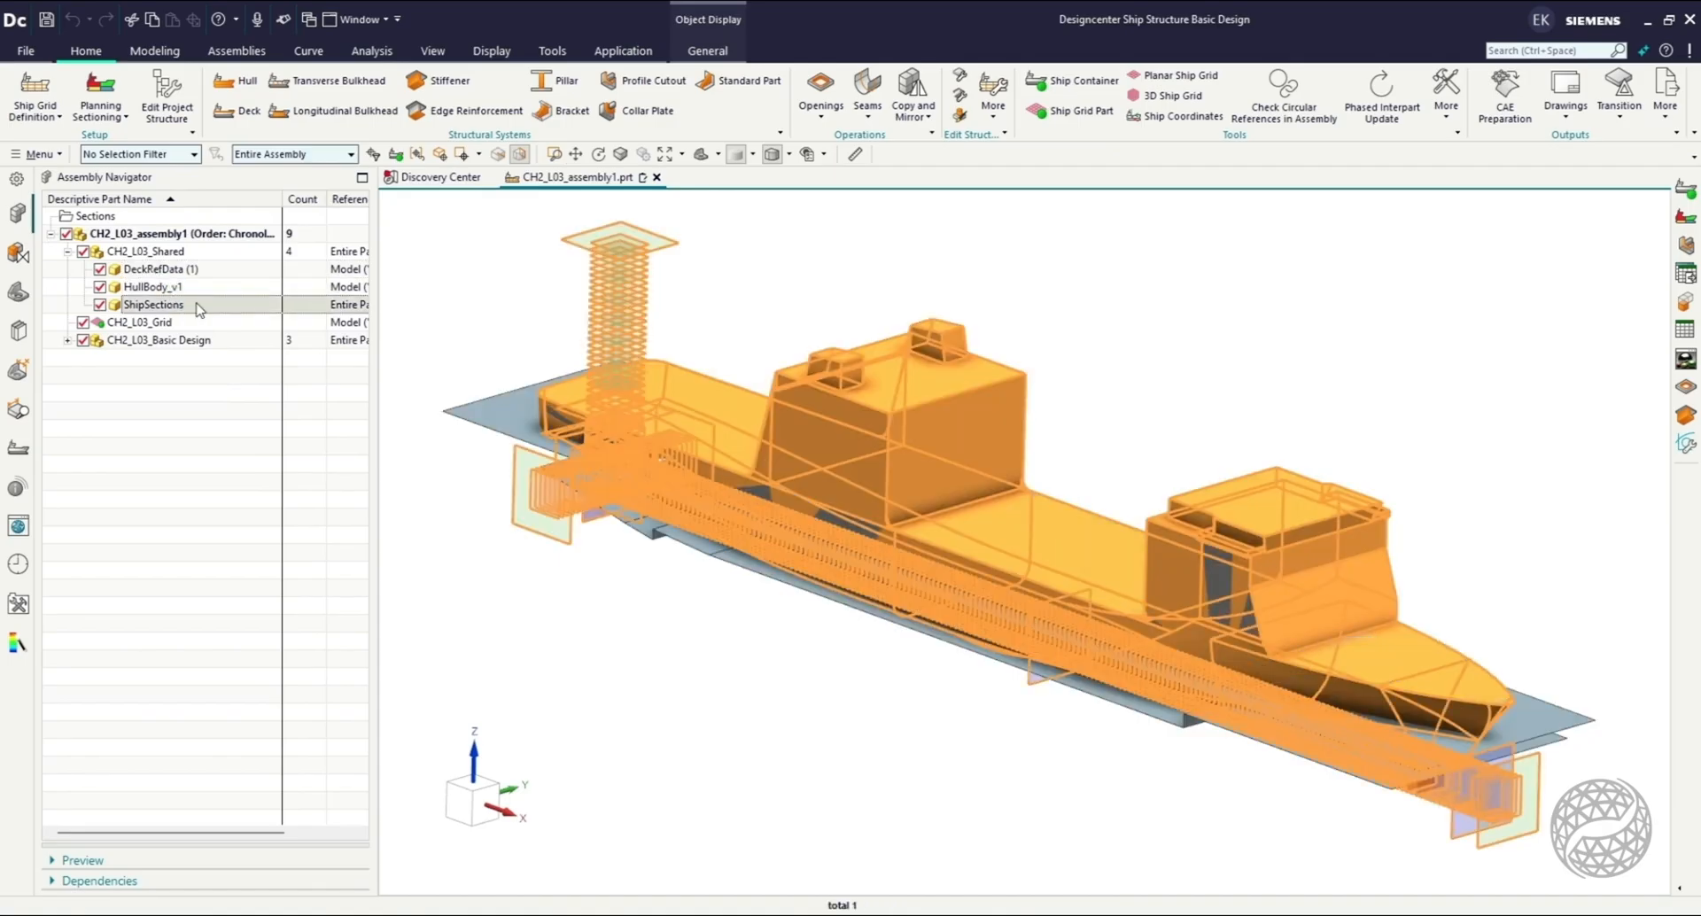
{"action": "left_click", "coordinate": [185, 323]}
{"action": "left_click", "coordinate": [224, 342]}
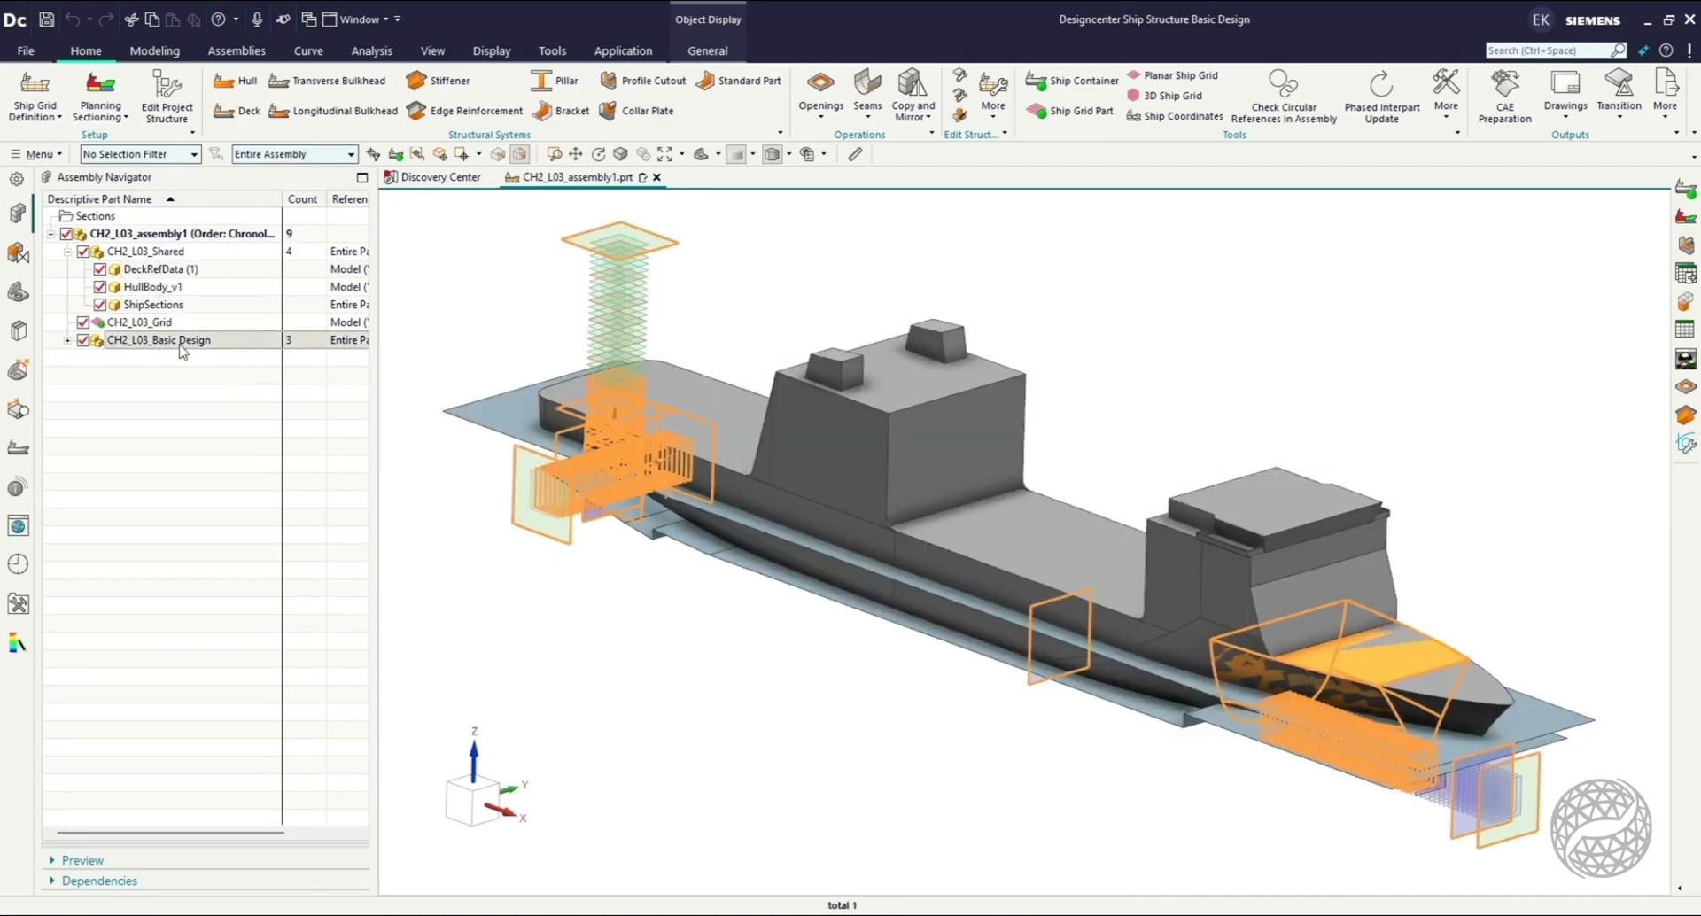
{"action": "left_click", "coordinate": [67, 340]}
{"action": "left_click", "coordinate": [122, 425]}
{"action": "left_click", "coordinate": [163, 364]}
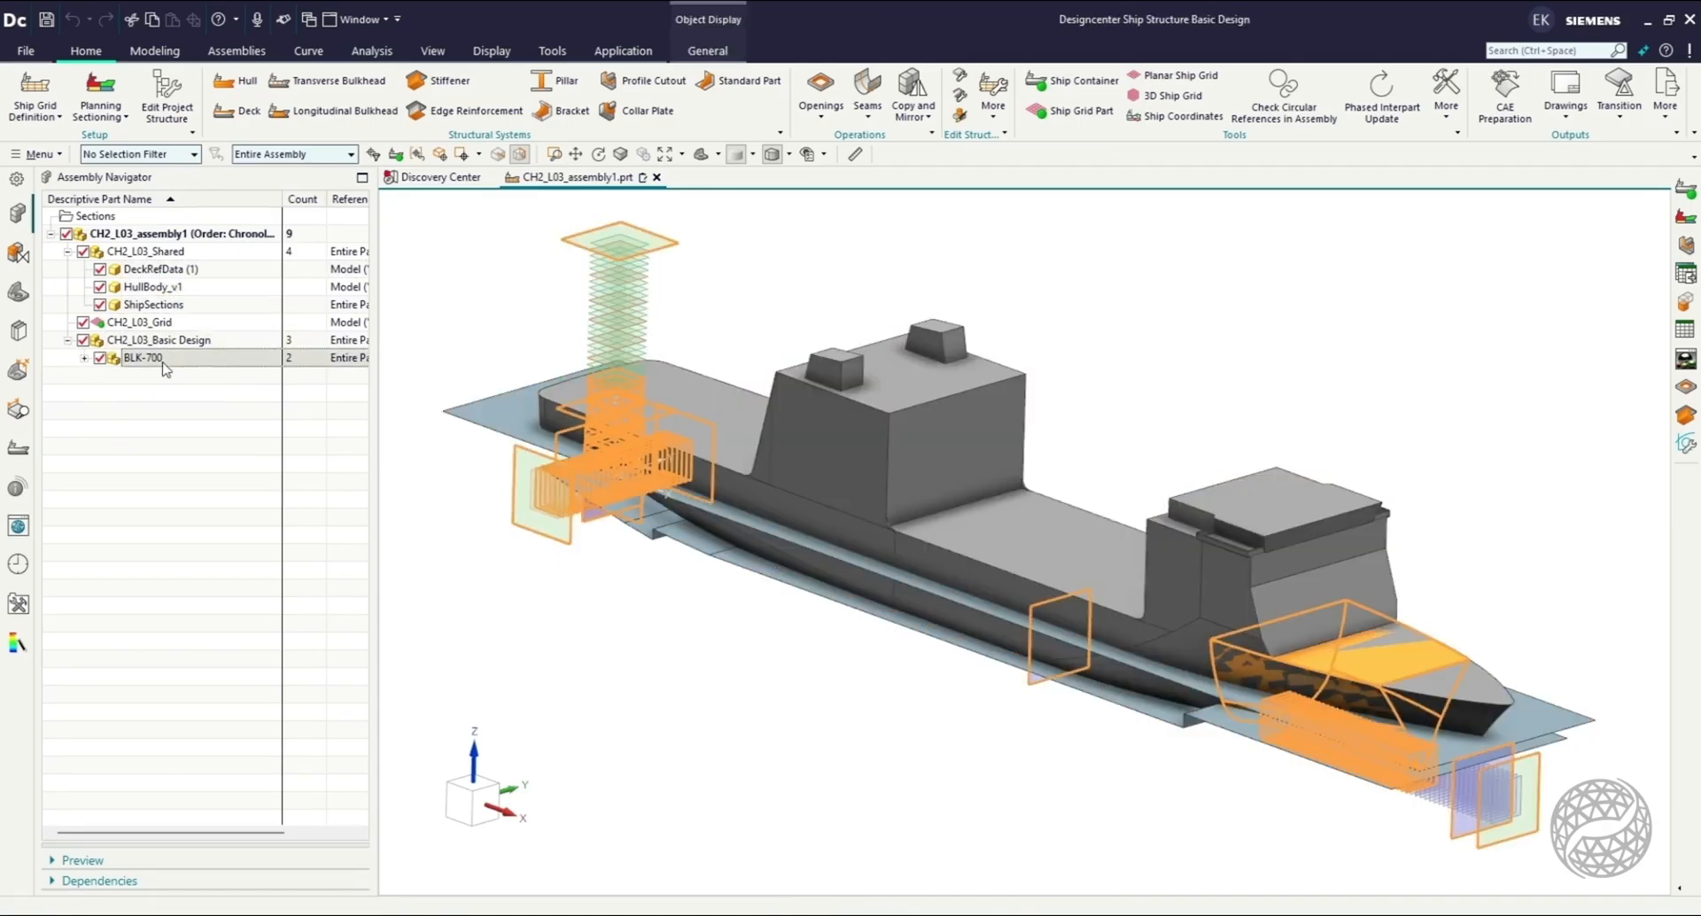
{"action": "left_click", "coordinate": [163, 396]}
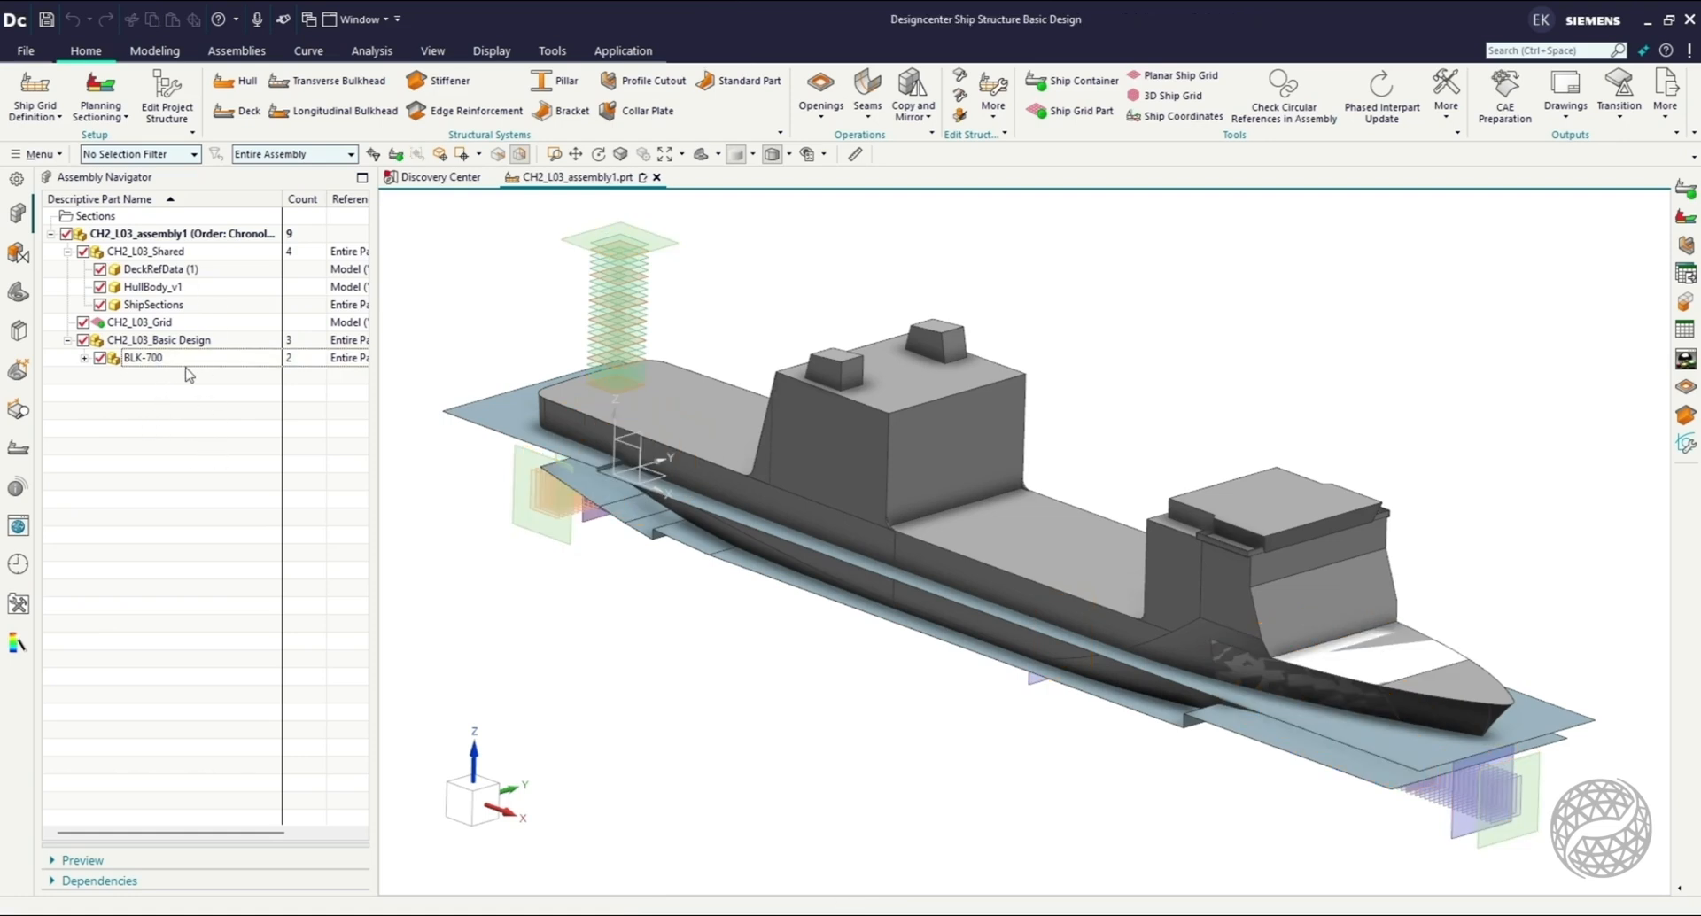
Set CH2_L03_Grid as the ship container part and make it the work part.
{"action": "left_click", "coordinate": [163, 322]}
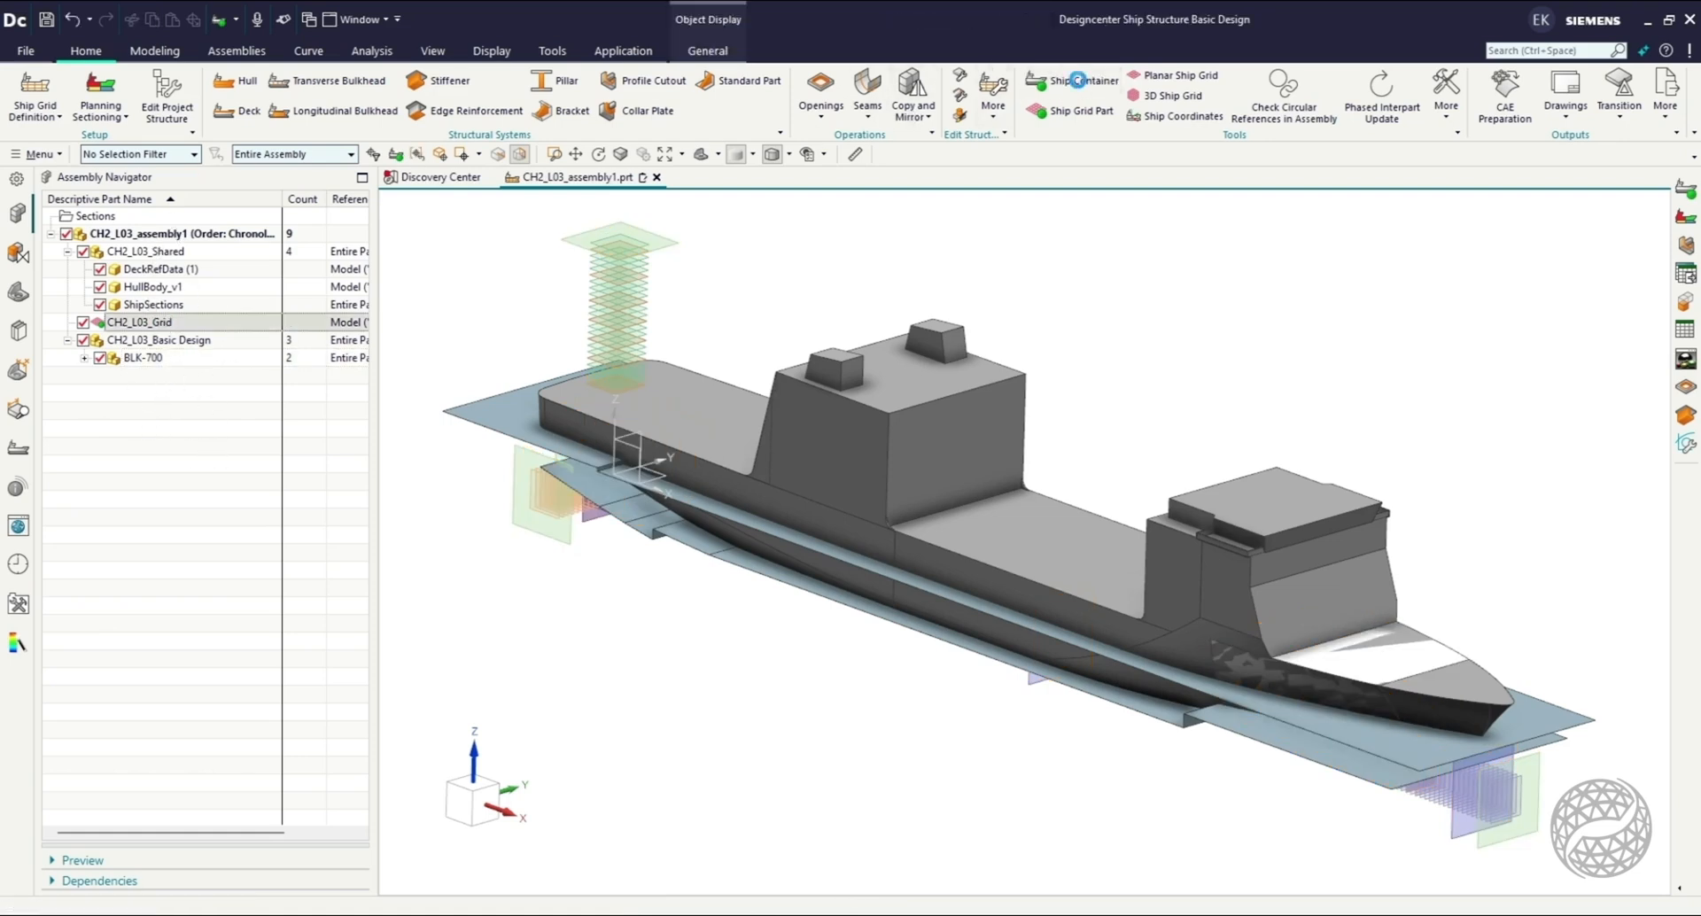
{"action": "left_click", "coordinate": [1074, 82]}
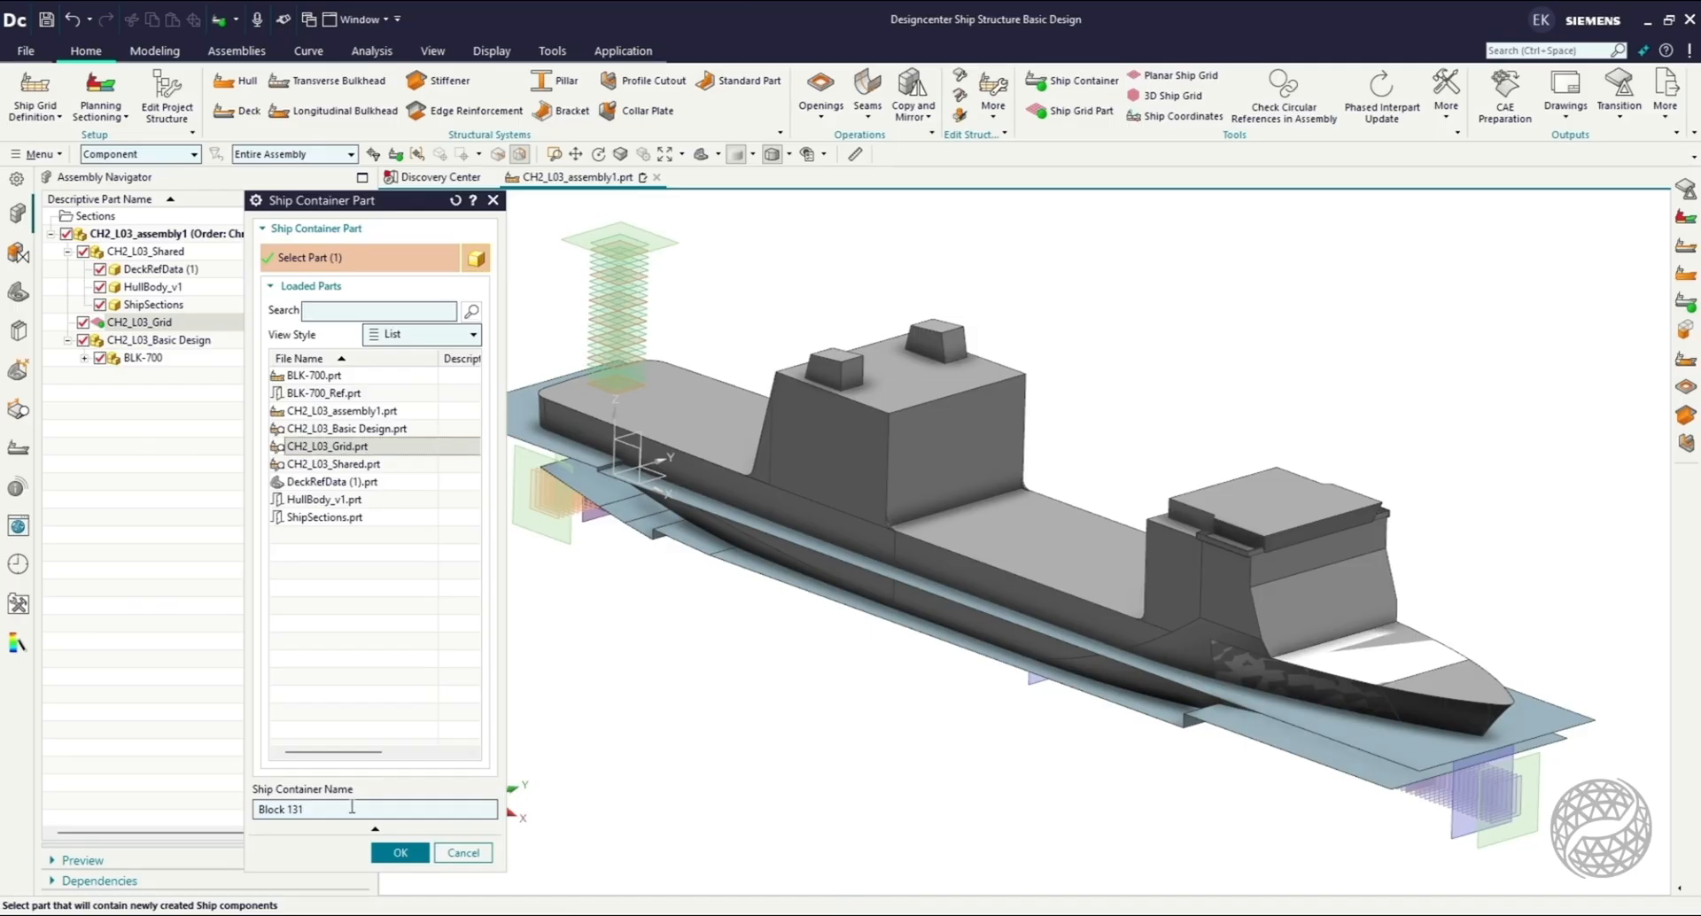
{"action": "left_click", "coordinate": [393, 852]}
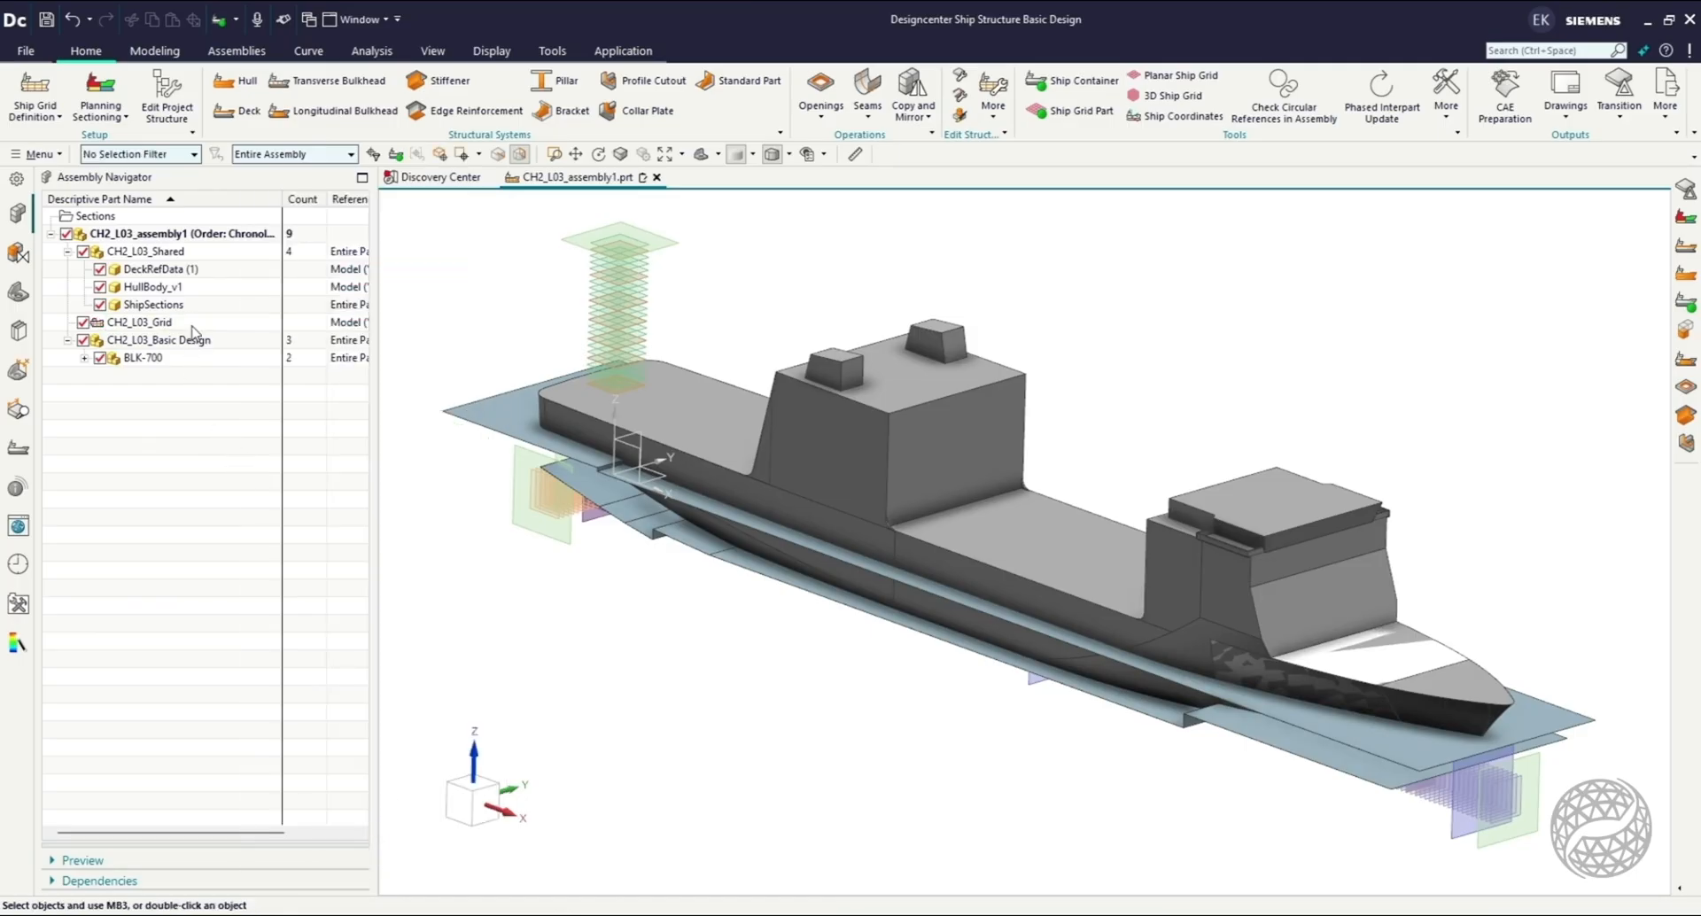
{"action": "double_click", "coordinate": [151, 323]}
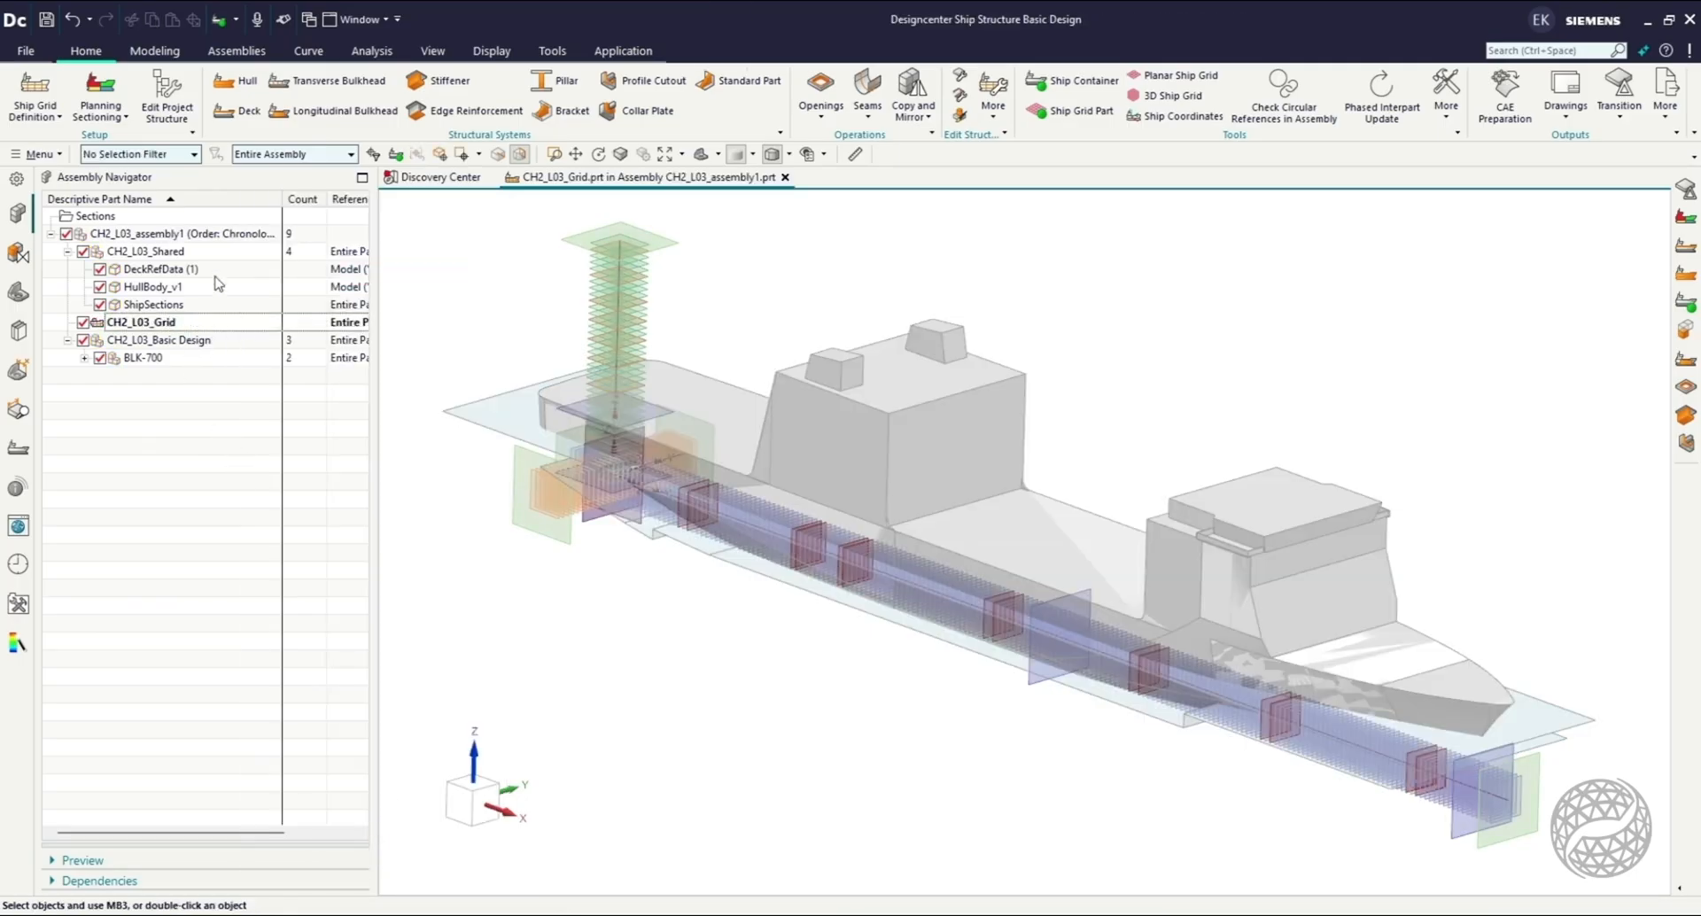
Start Concept from Spreadsheet, select ShipGrid1000 in the CH2_L03 folder as the source file and open that workbook in Excel.
{"action": "left_click", "coordinate": [45, 118]}
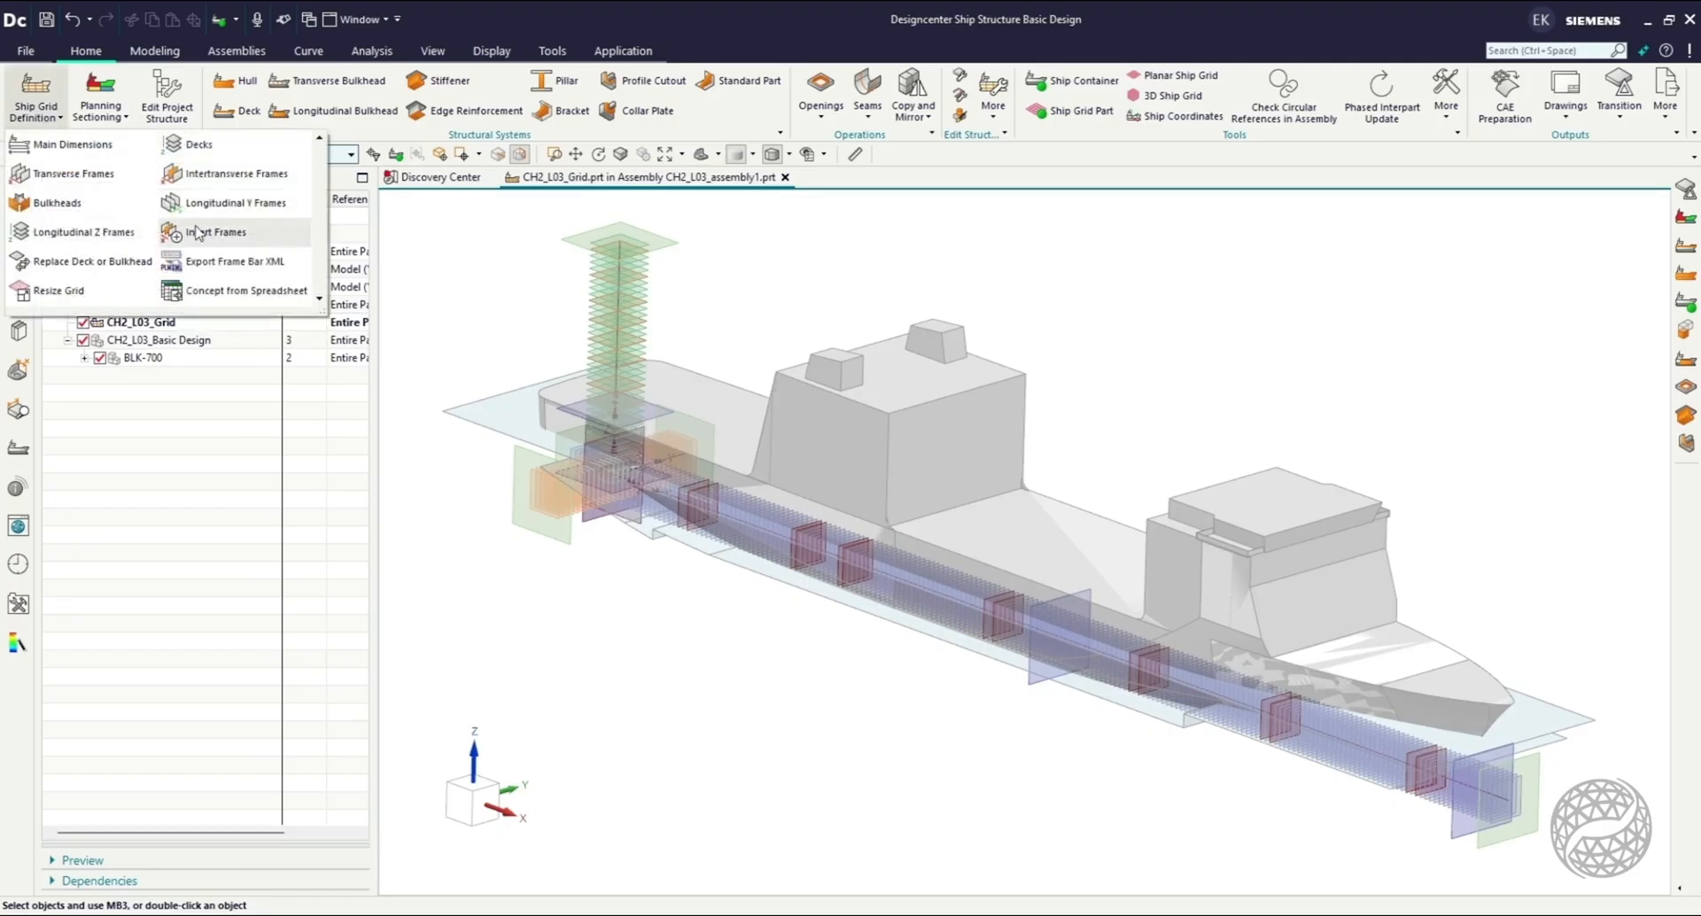
{"action": "left_click", "coordinate": [214, 292]}
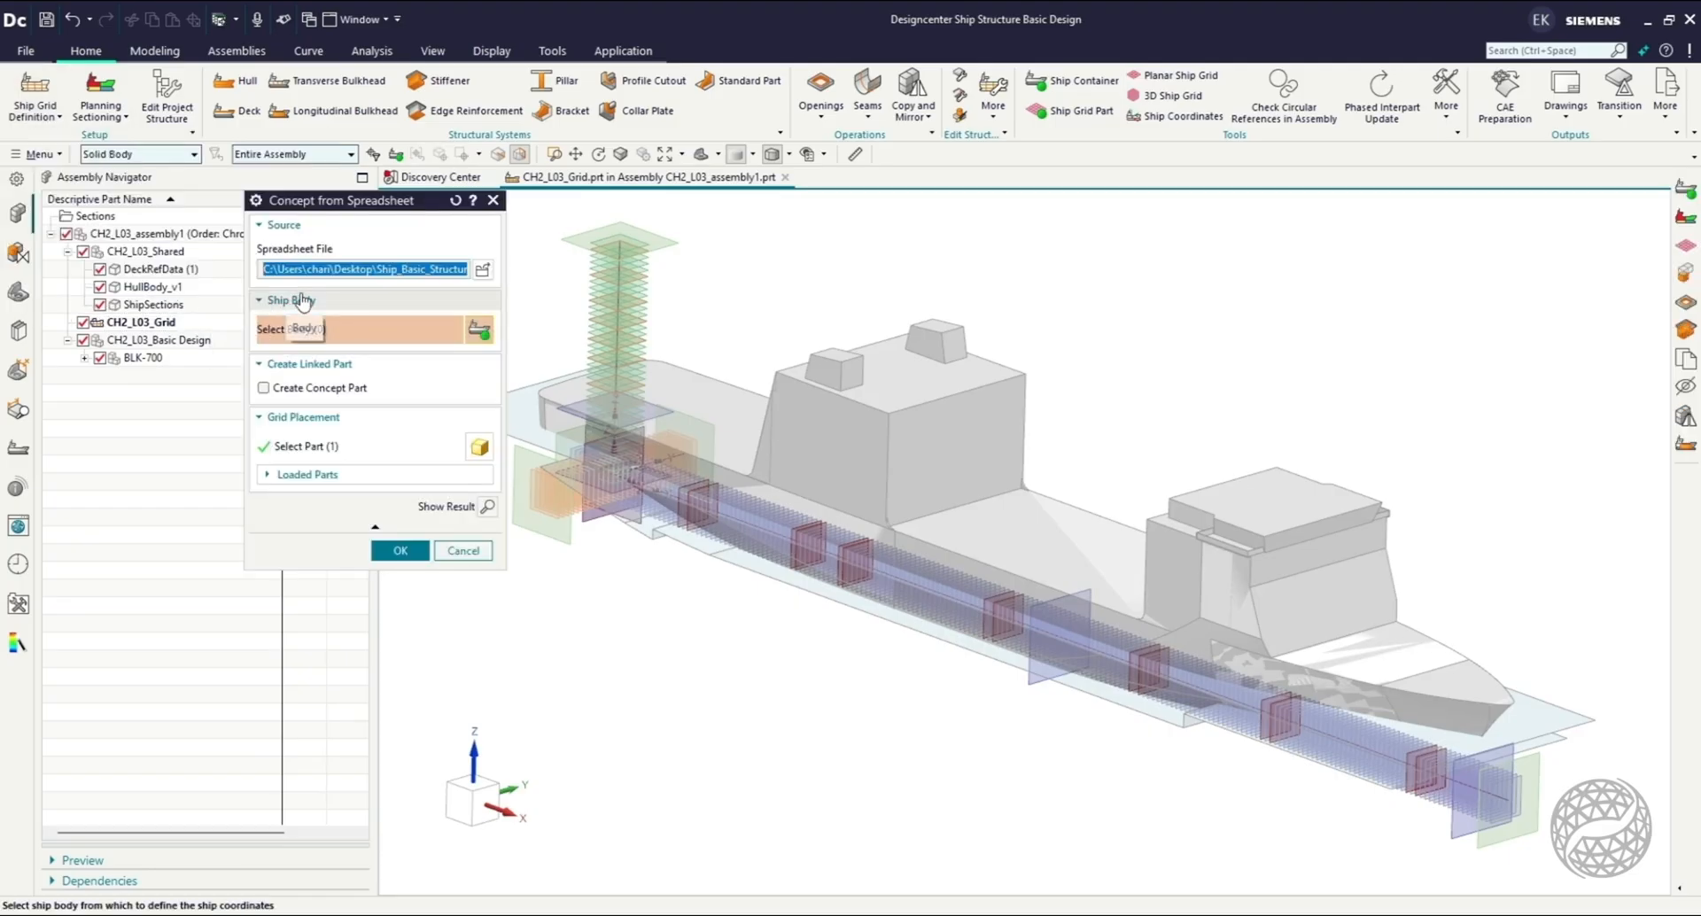
{"action": "left_click", "coordinate": [483, 270]}
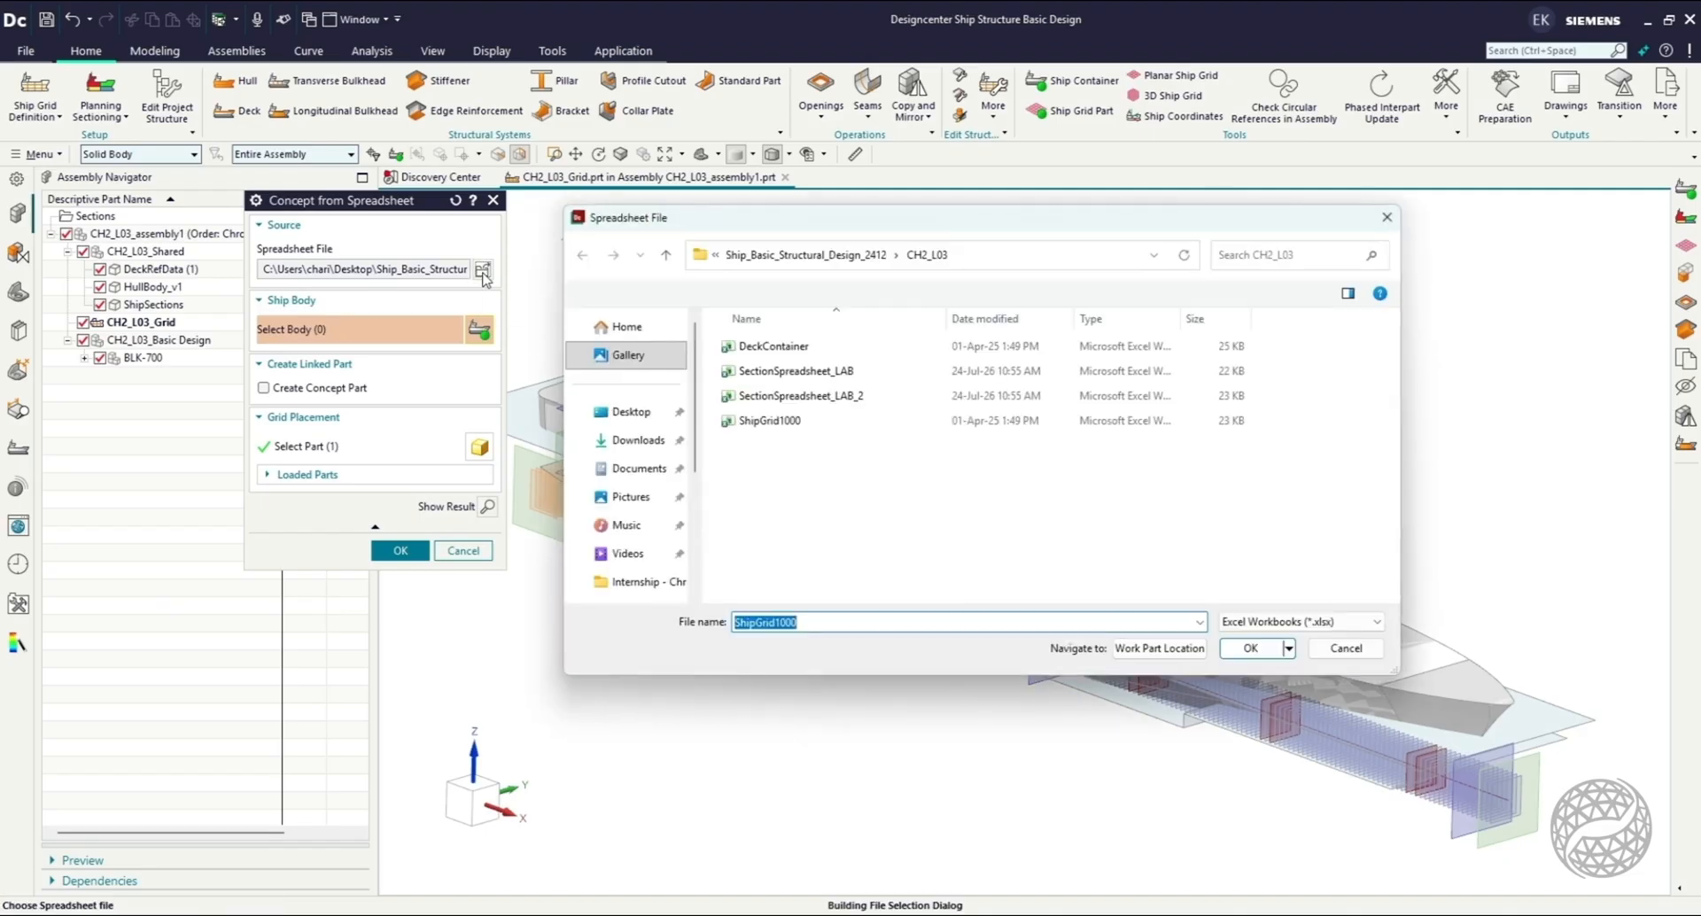
{"action": "left_click", "coordinate": [769, 420]}
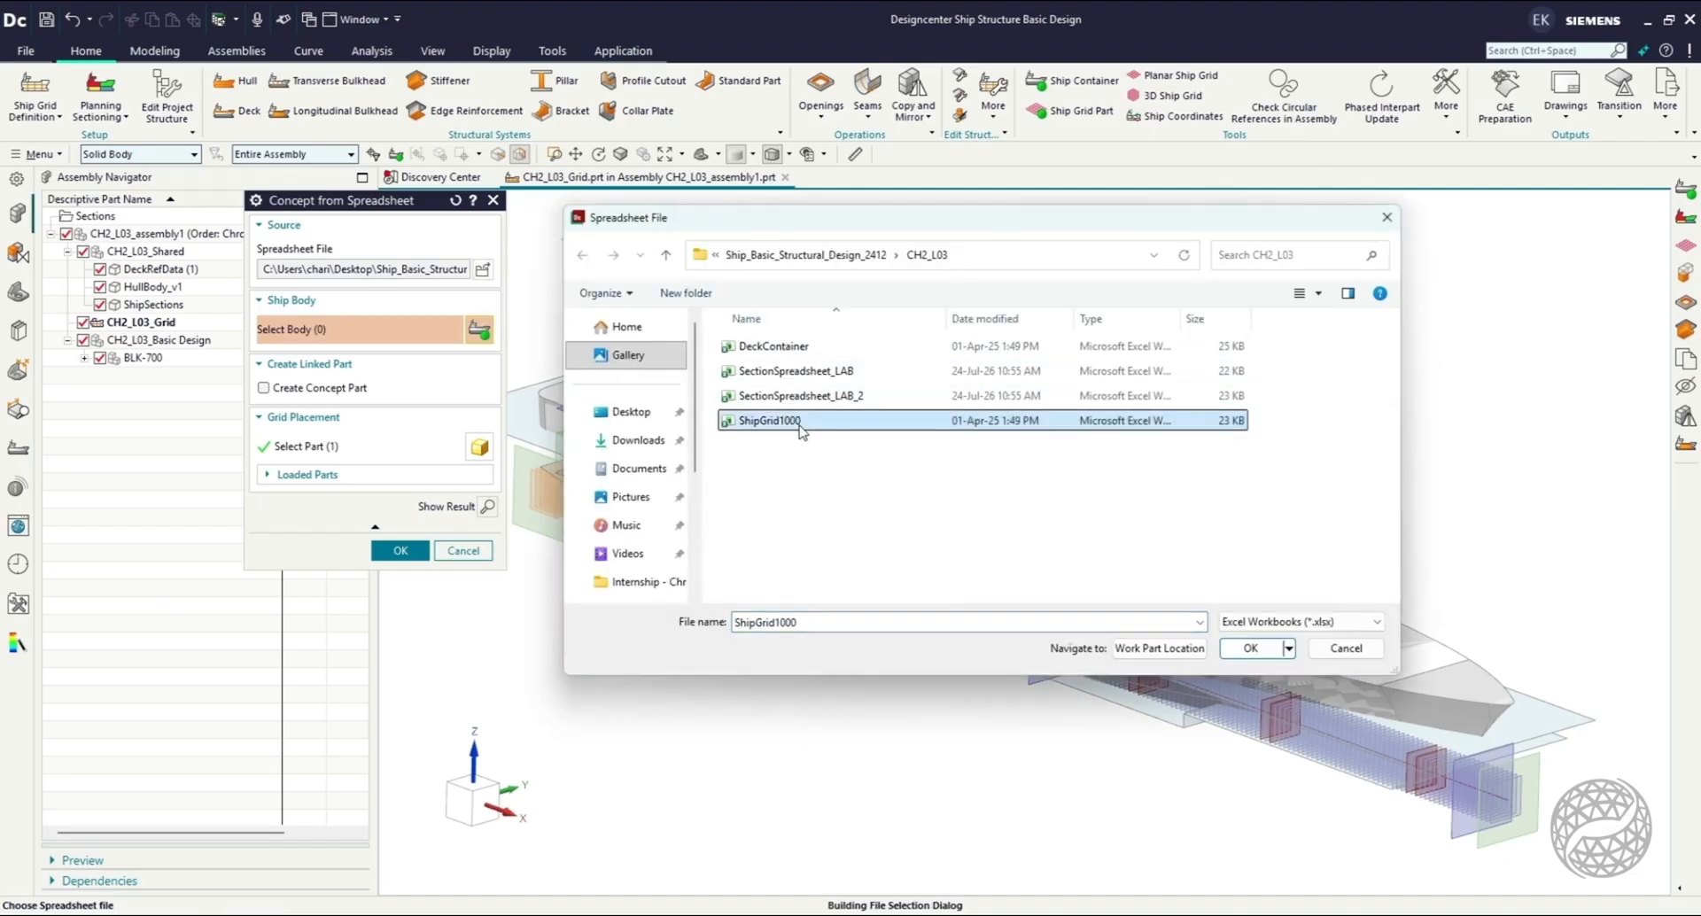
{"action": "right_click", "coordinate": [933, 434]}
{"action": "left_click", "coordinate": [941, 479]}
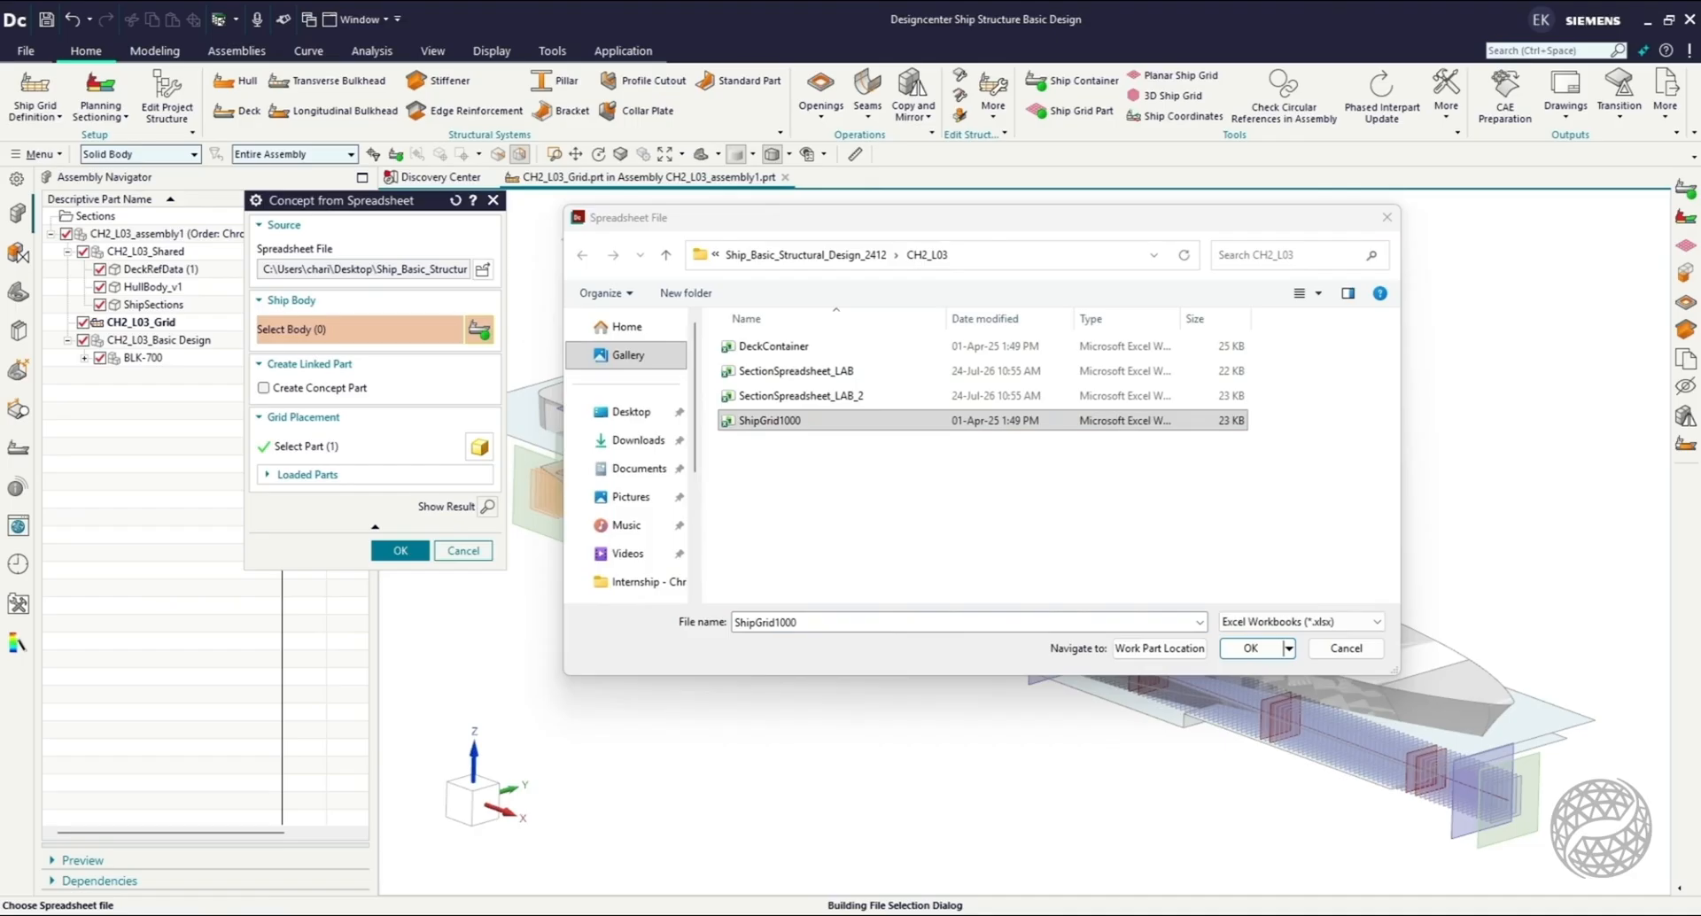
Review the main dimensions, decks, frames and transverse bulkheads defined in the ShipGrid1000 workbook, and close it.
{"action": "left_click_drag", "start_coordinate": [1700, 239], "coordinate": [1188, 15]}
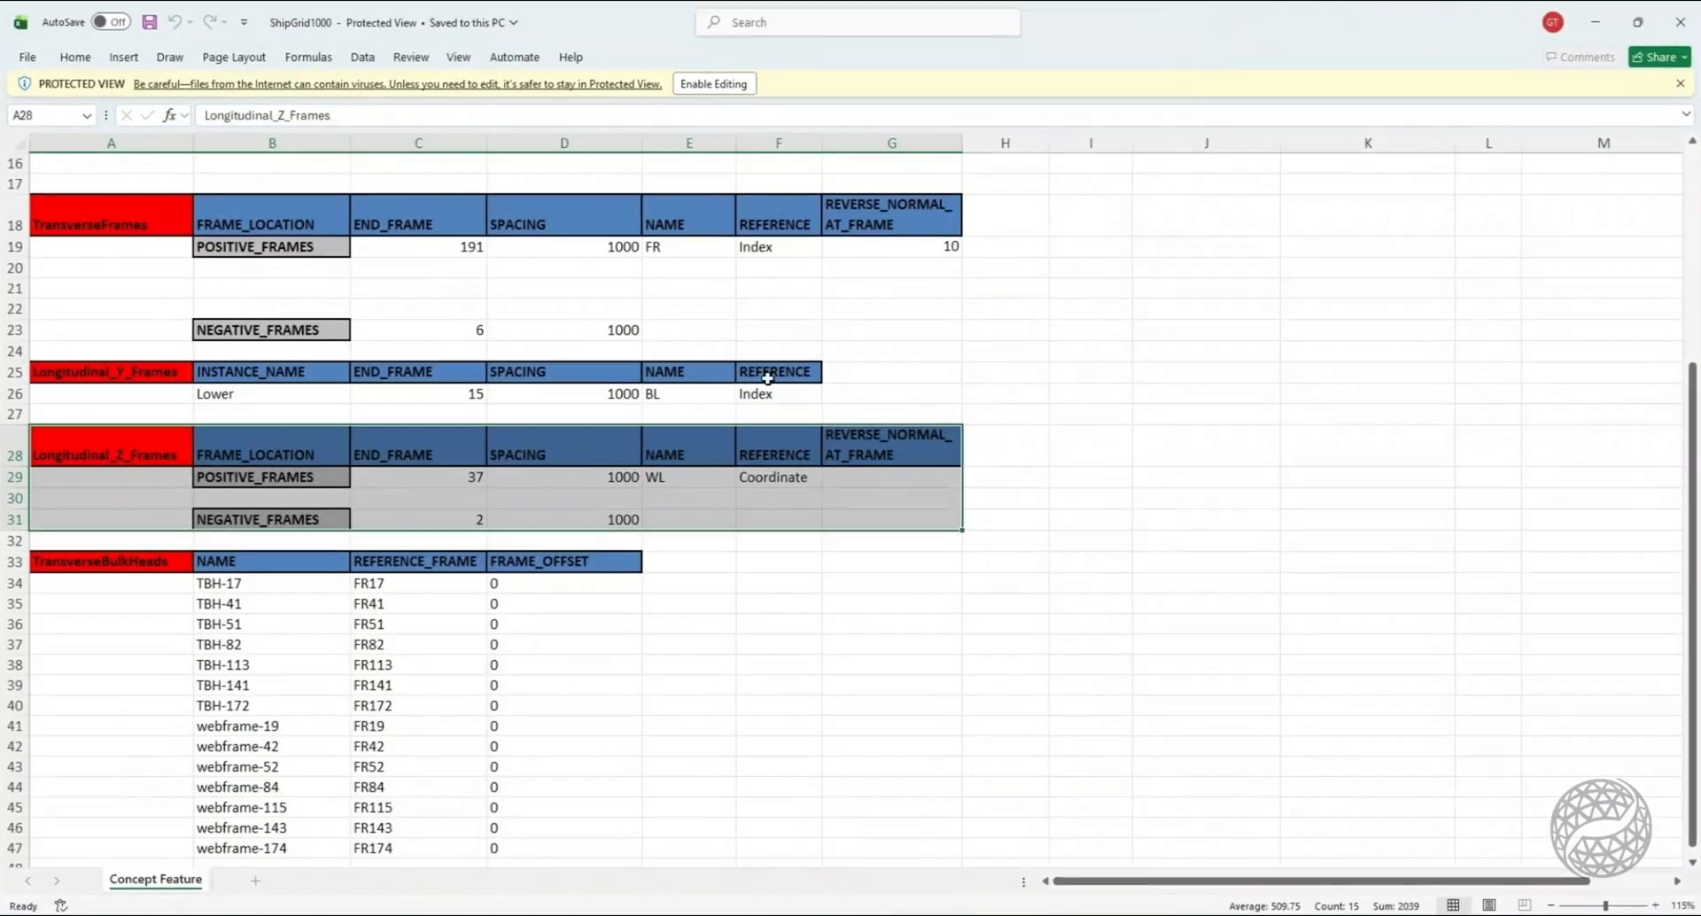
{"action": "scroll", "coordinate": [416, 412], "scroll_direction": "up", "scroll_amount": 3}
{"action": "scroll", "coordinate": [290, 348], "scroll_direction": "up", "scroll_amount": 2}
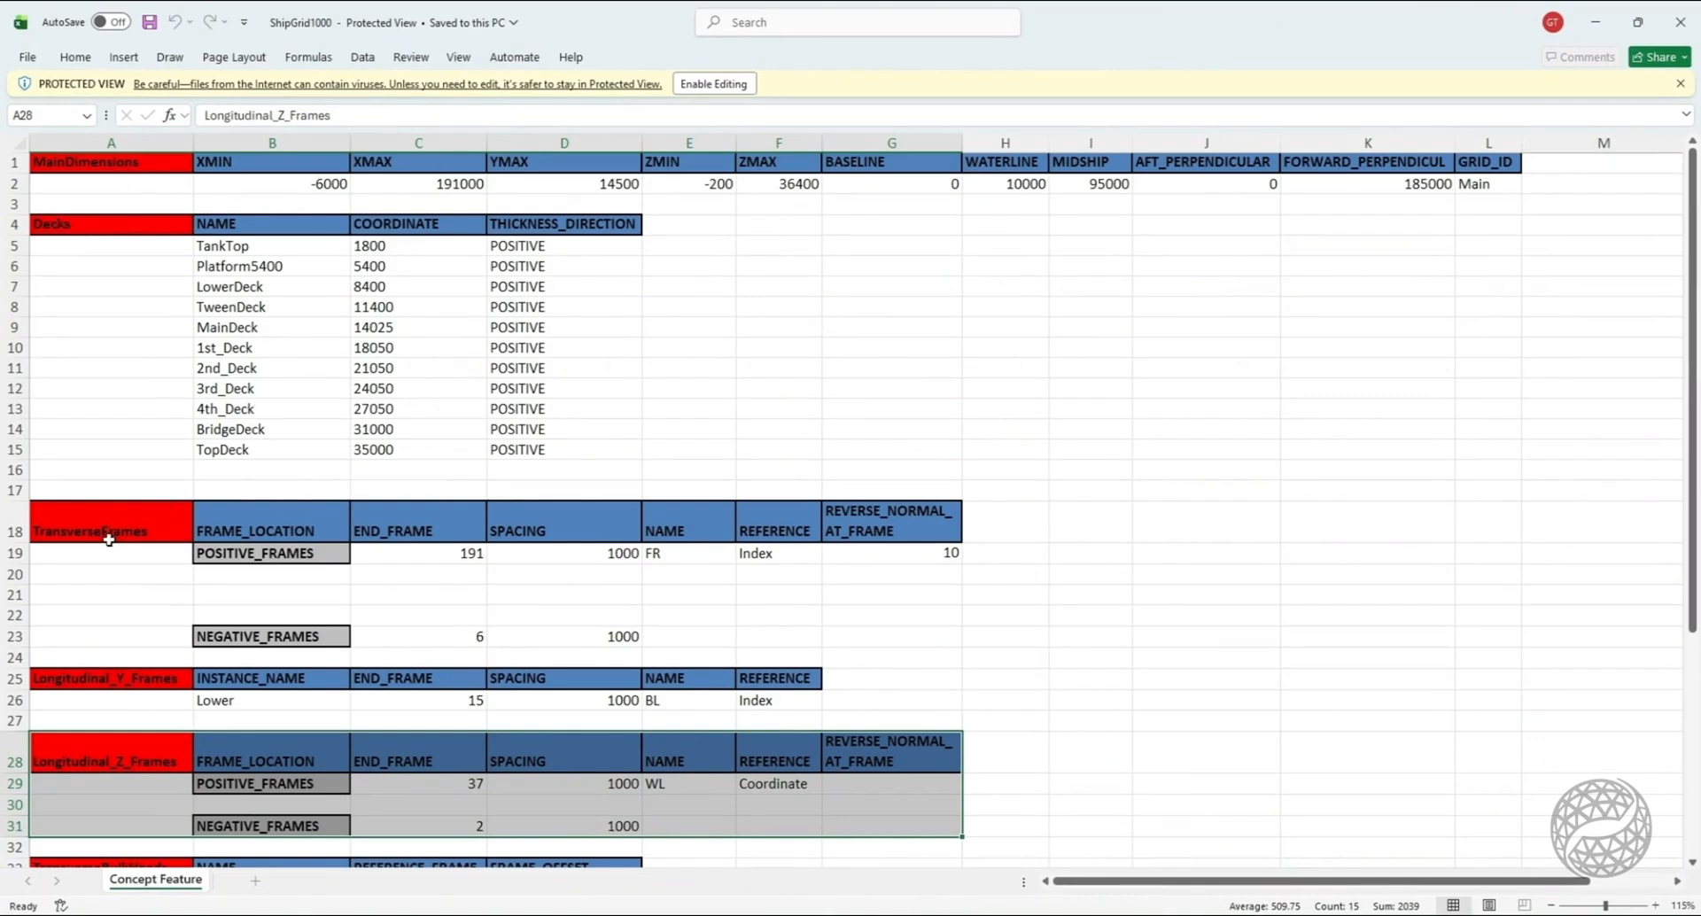
{"action": "scroll", "coordinate": [233, 534], "scroll_direction": "down", "scroll_amount": 3}
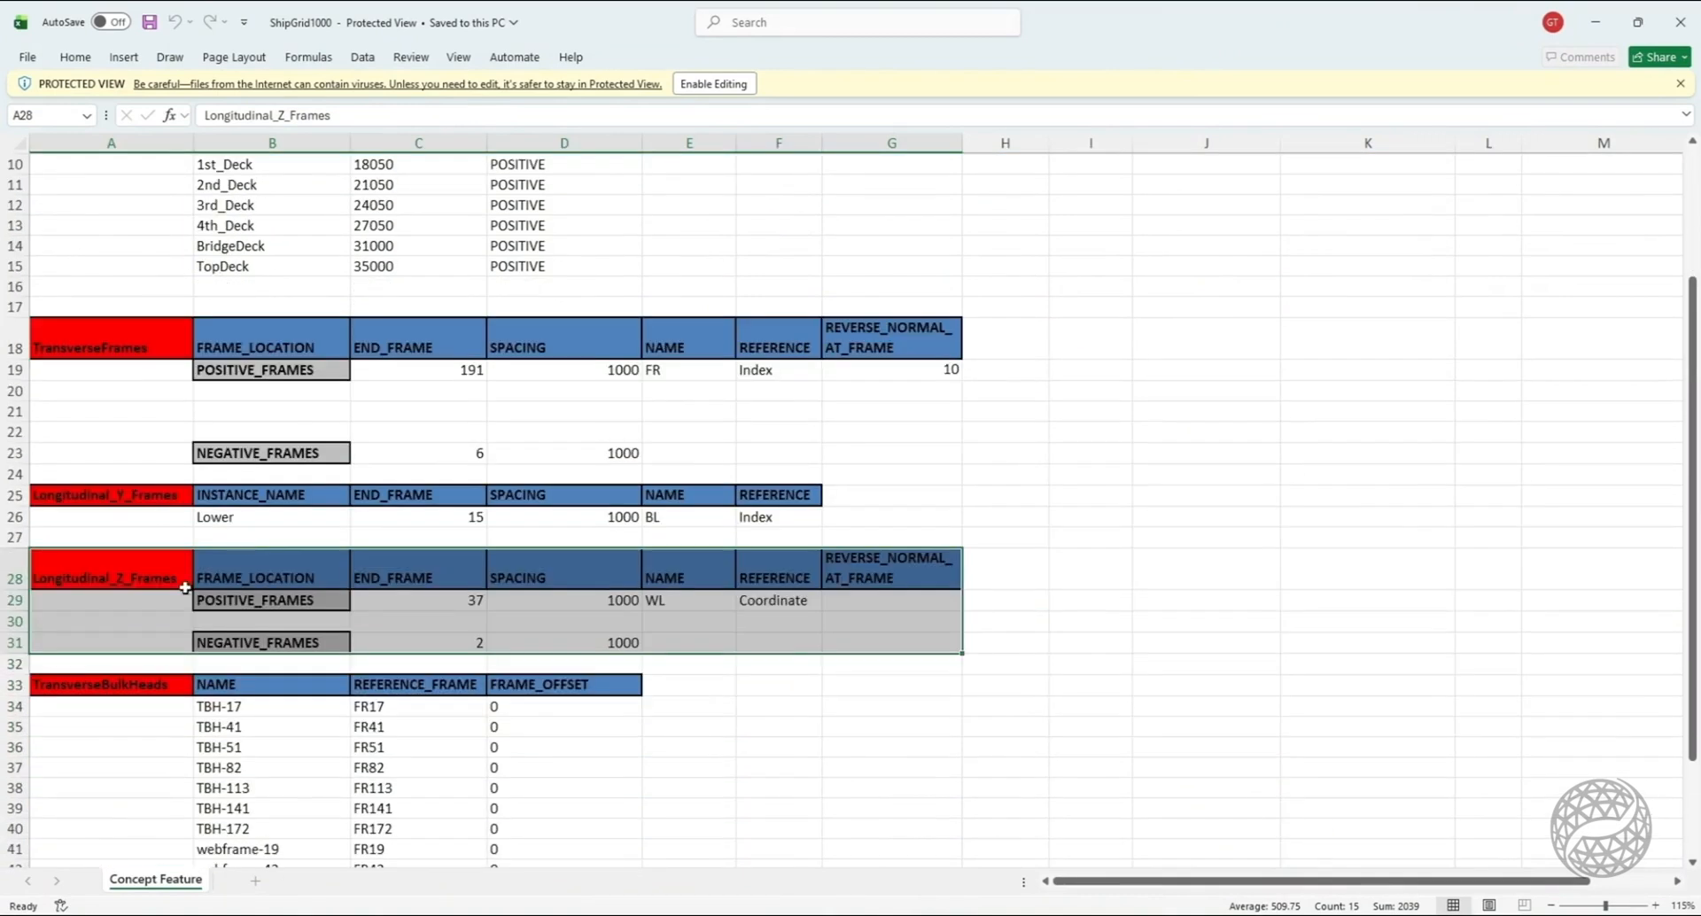
{"action": "left_click", "coordinate": [129, 724]}
{"action": "scroll", "coordinate": [115, 687], "scroll_direction": "down", "scroll_amount": 6}
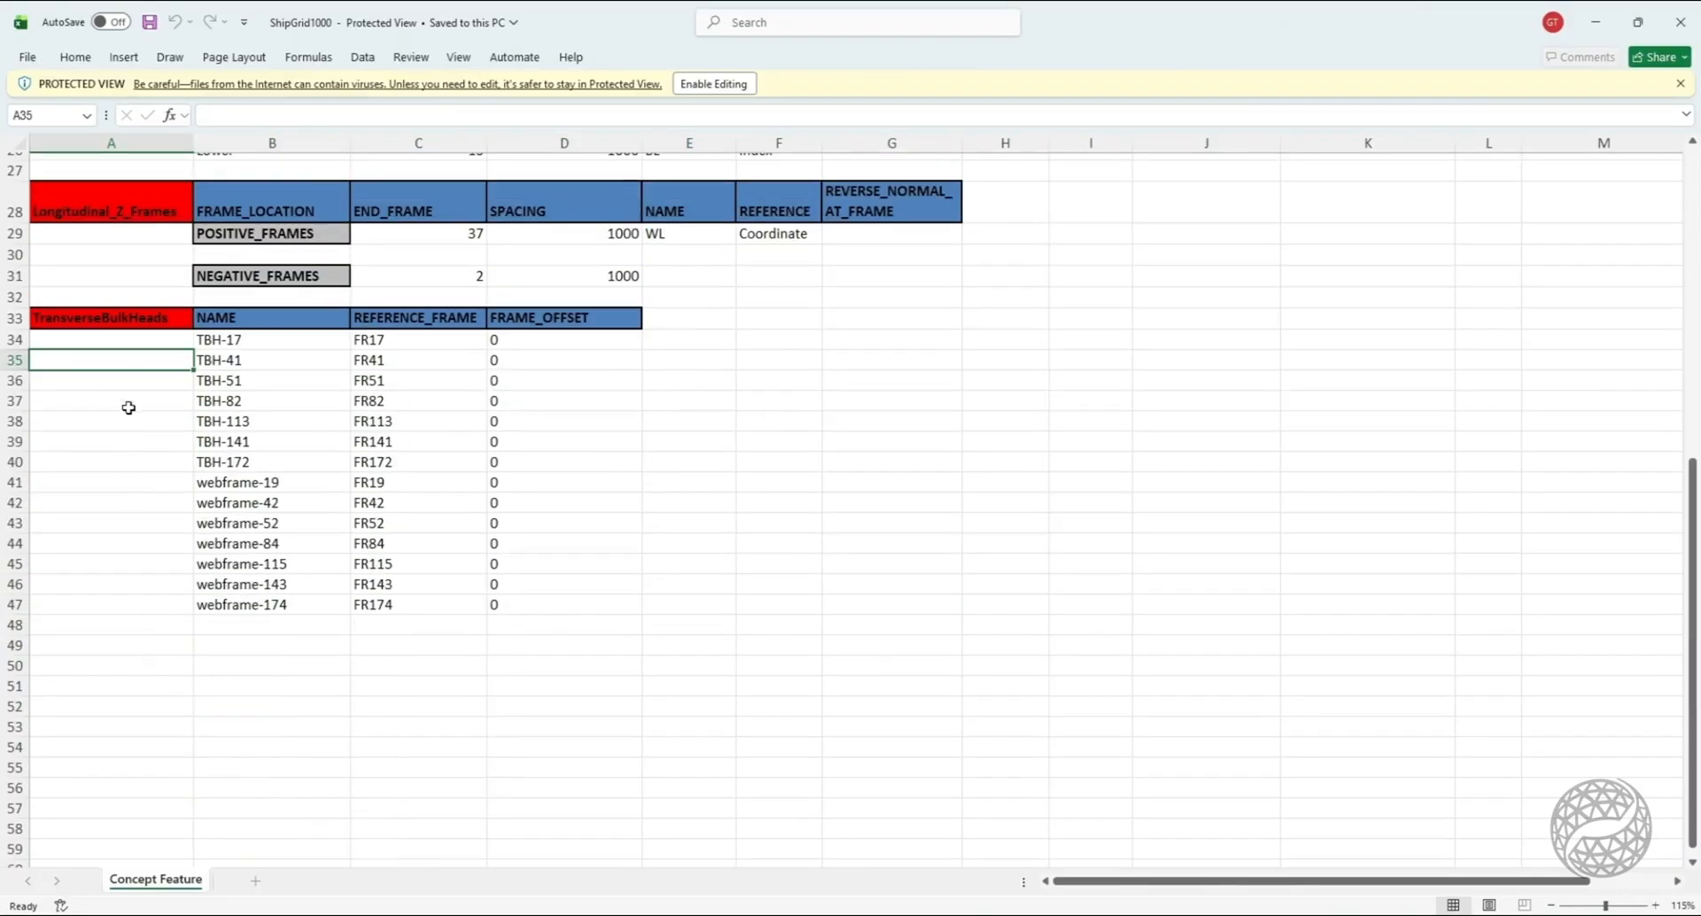
{"action": "left_click", "coordinate": [1681, 22]}
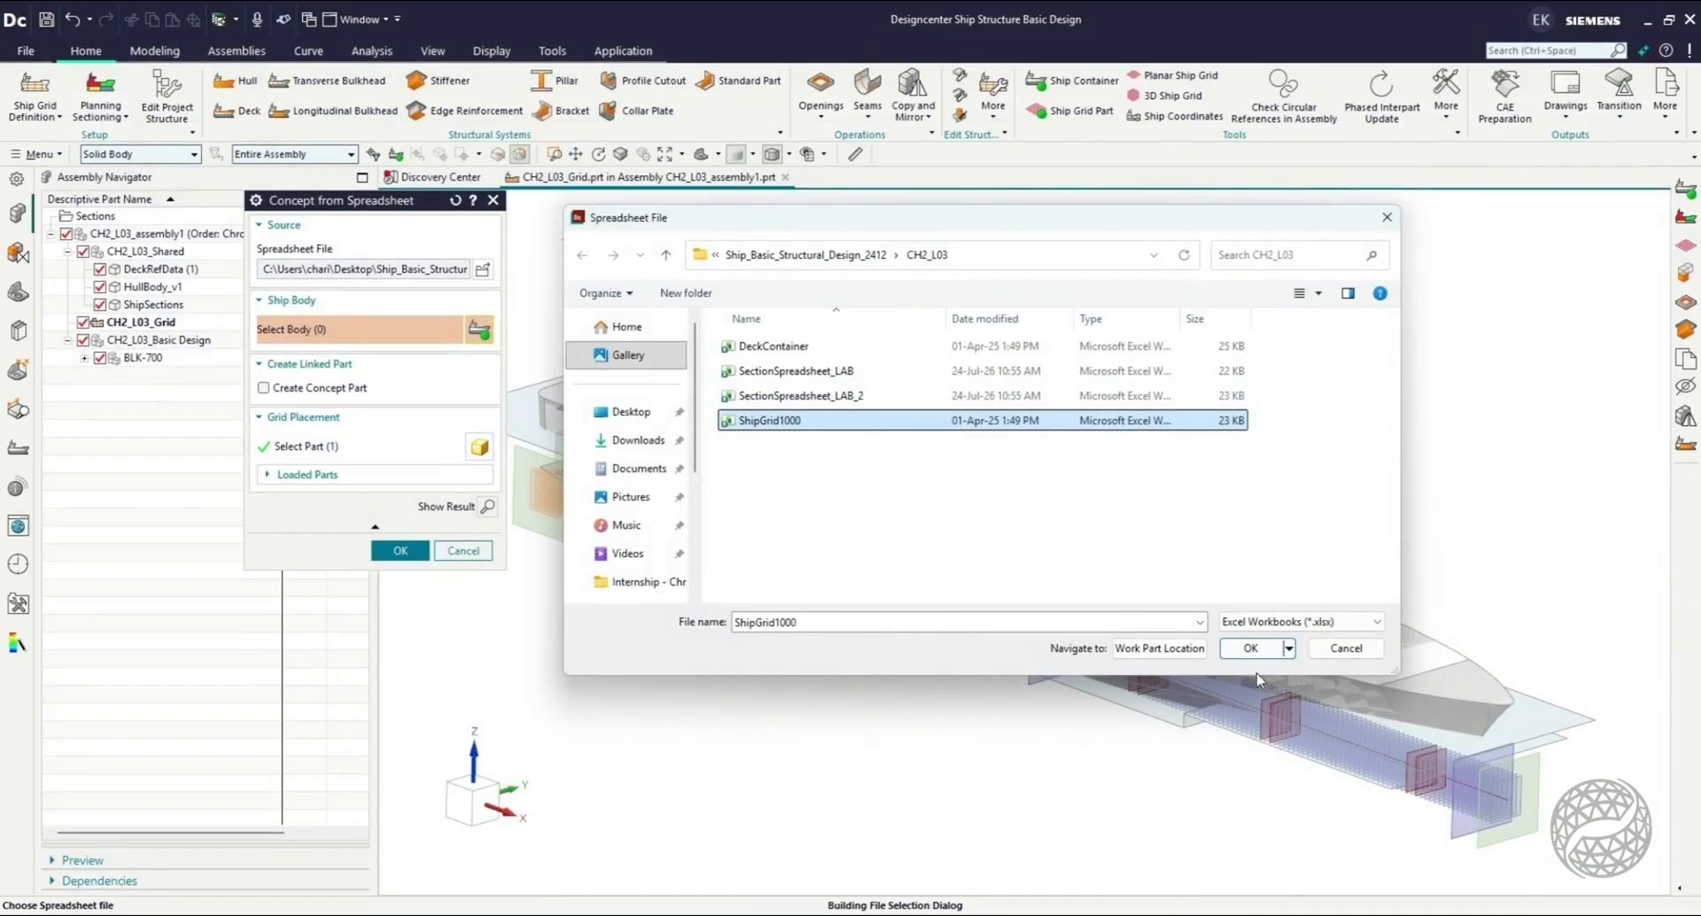
Update the grid in CH2_L03_Grid from the ShipGrid1000 spreadsheet, using the solid hull as the ship body.
{"action": "left_click", "coordinate": [1251, 648]}
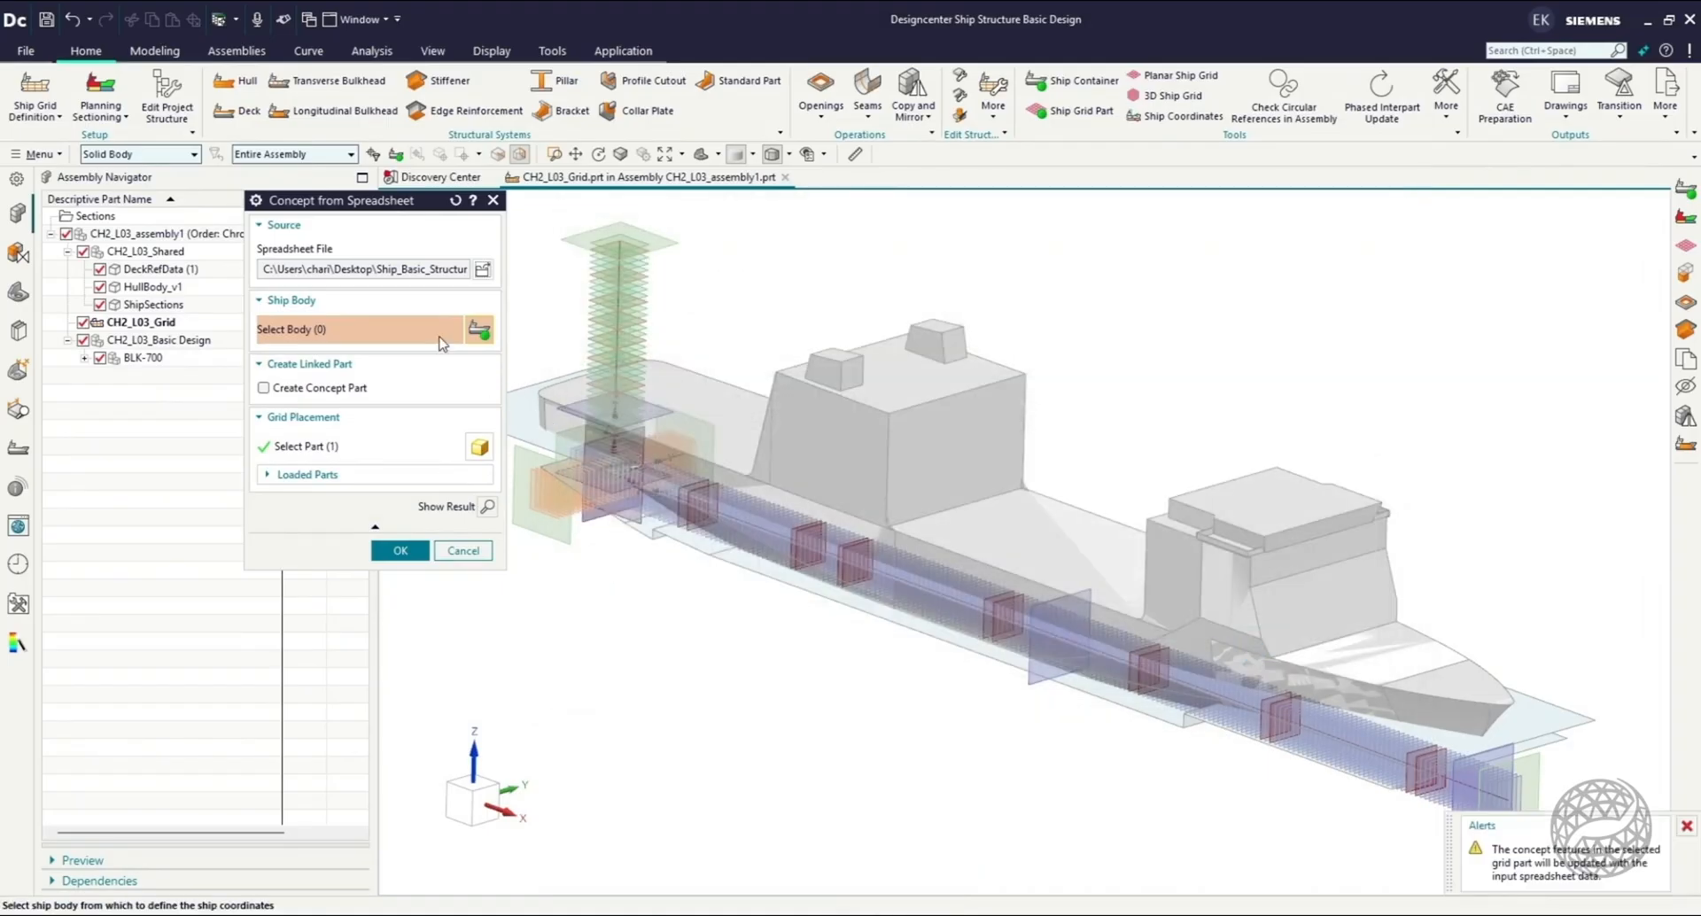
{"action": "left_click", "coordinate": [1003, 527]}
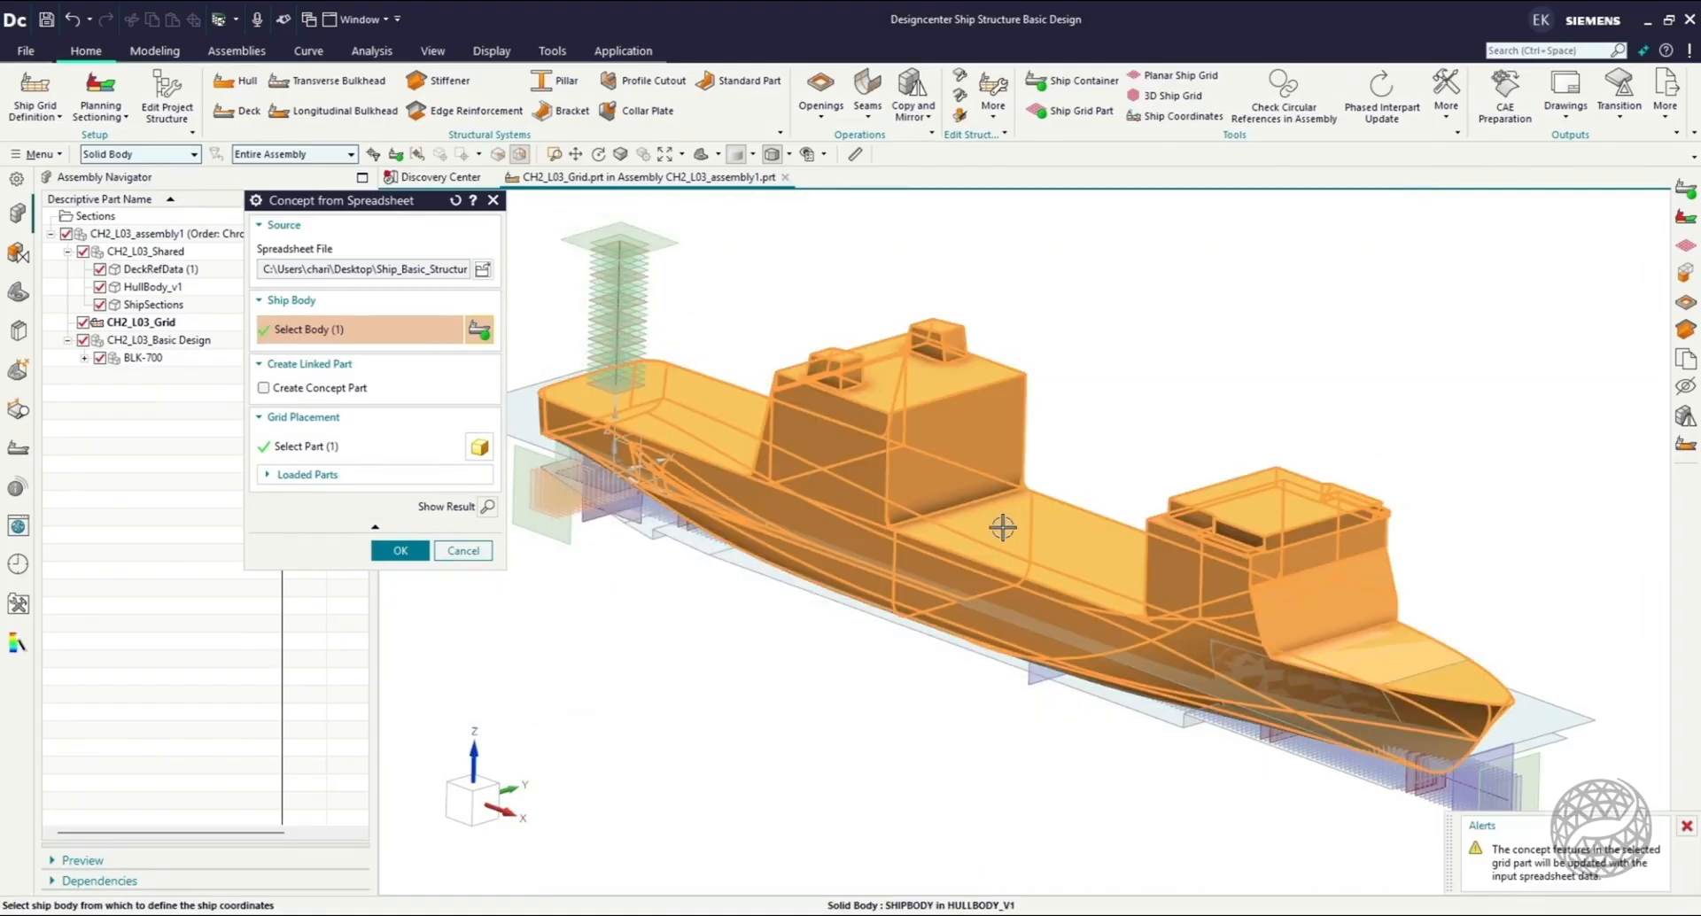
{"action": "left_click", "coordinate": [400, 549]}
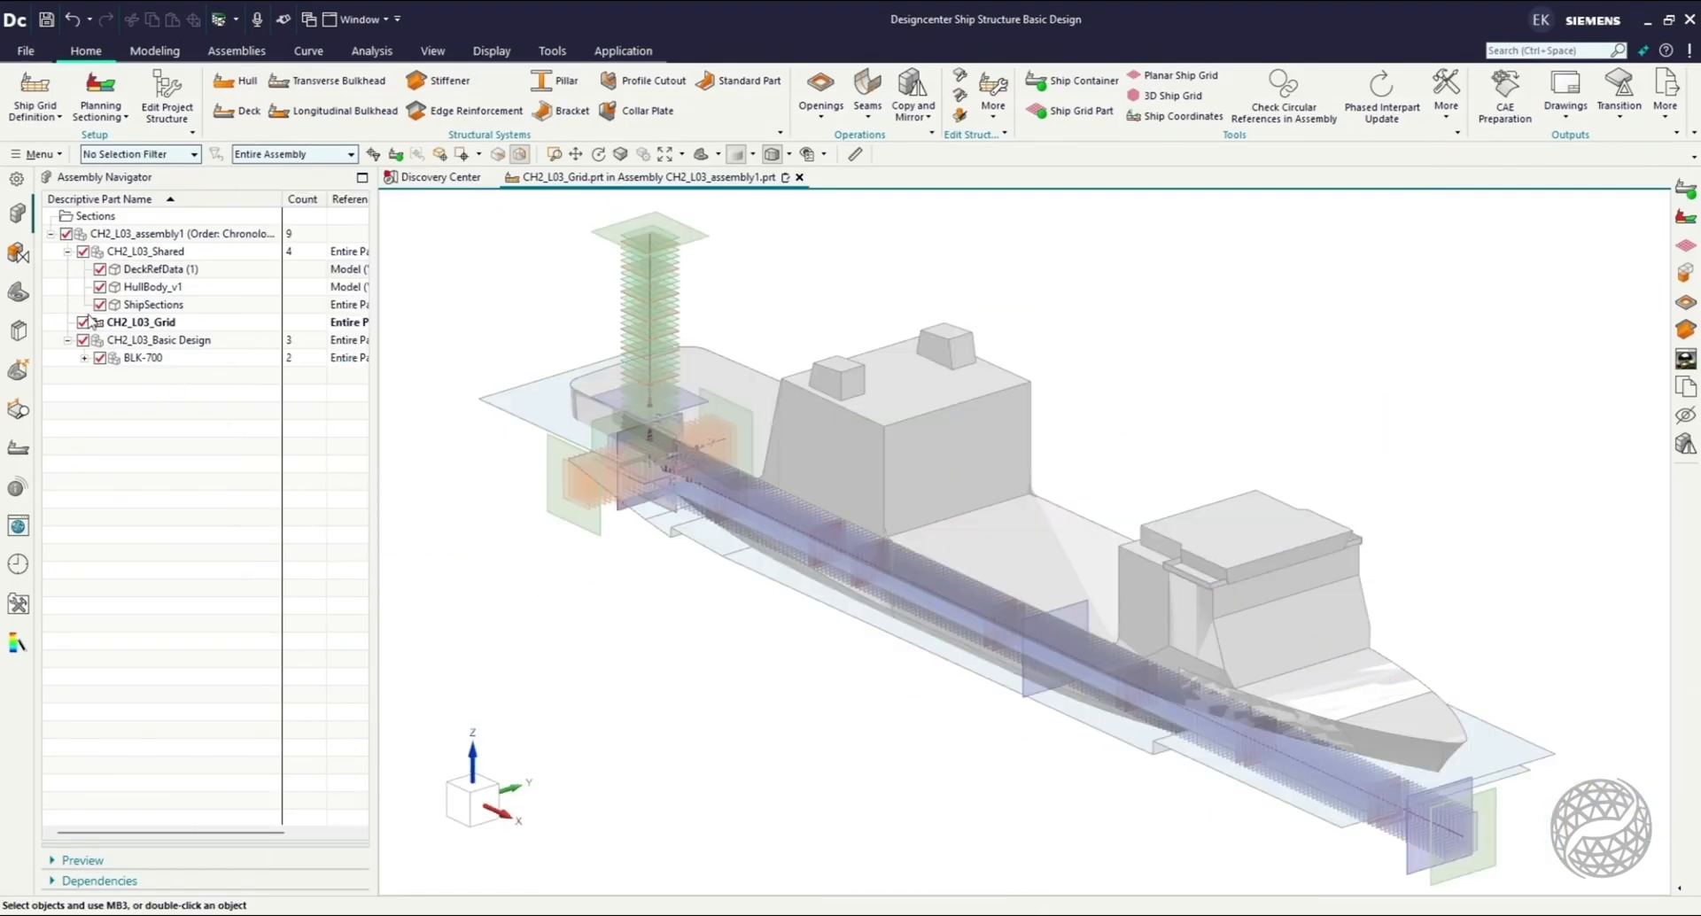
Inspect the main dimensions, decks, frames and bulkheads listed under CH2_L03_Grid in the ship structure tree.
{"action": "left_click", "coordinate": [18, 447]}
{"action": "left_click", "coordinate": [59, 425]}
{"action": "left_click", "coordinate": [76, 442]}
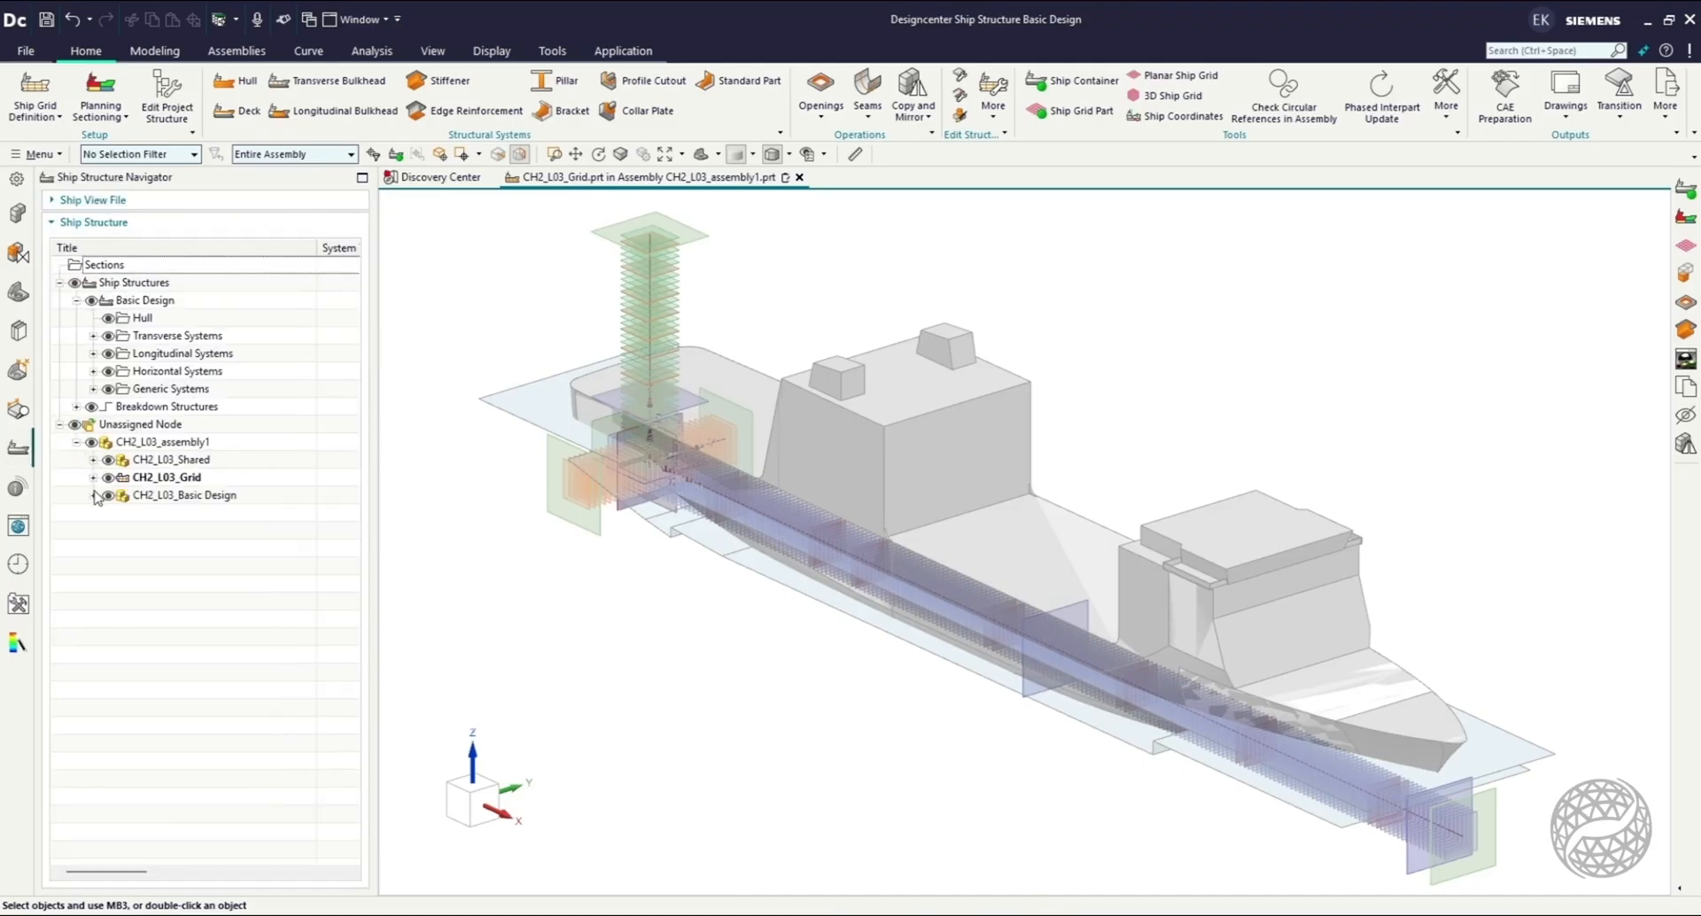
{"action": "left_click", "coordinate": [94, 478]}
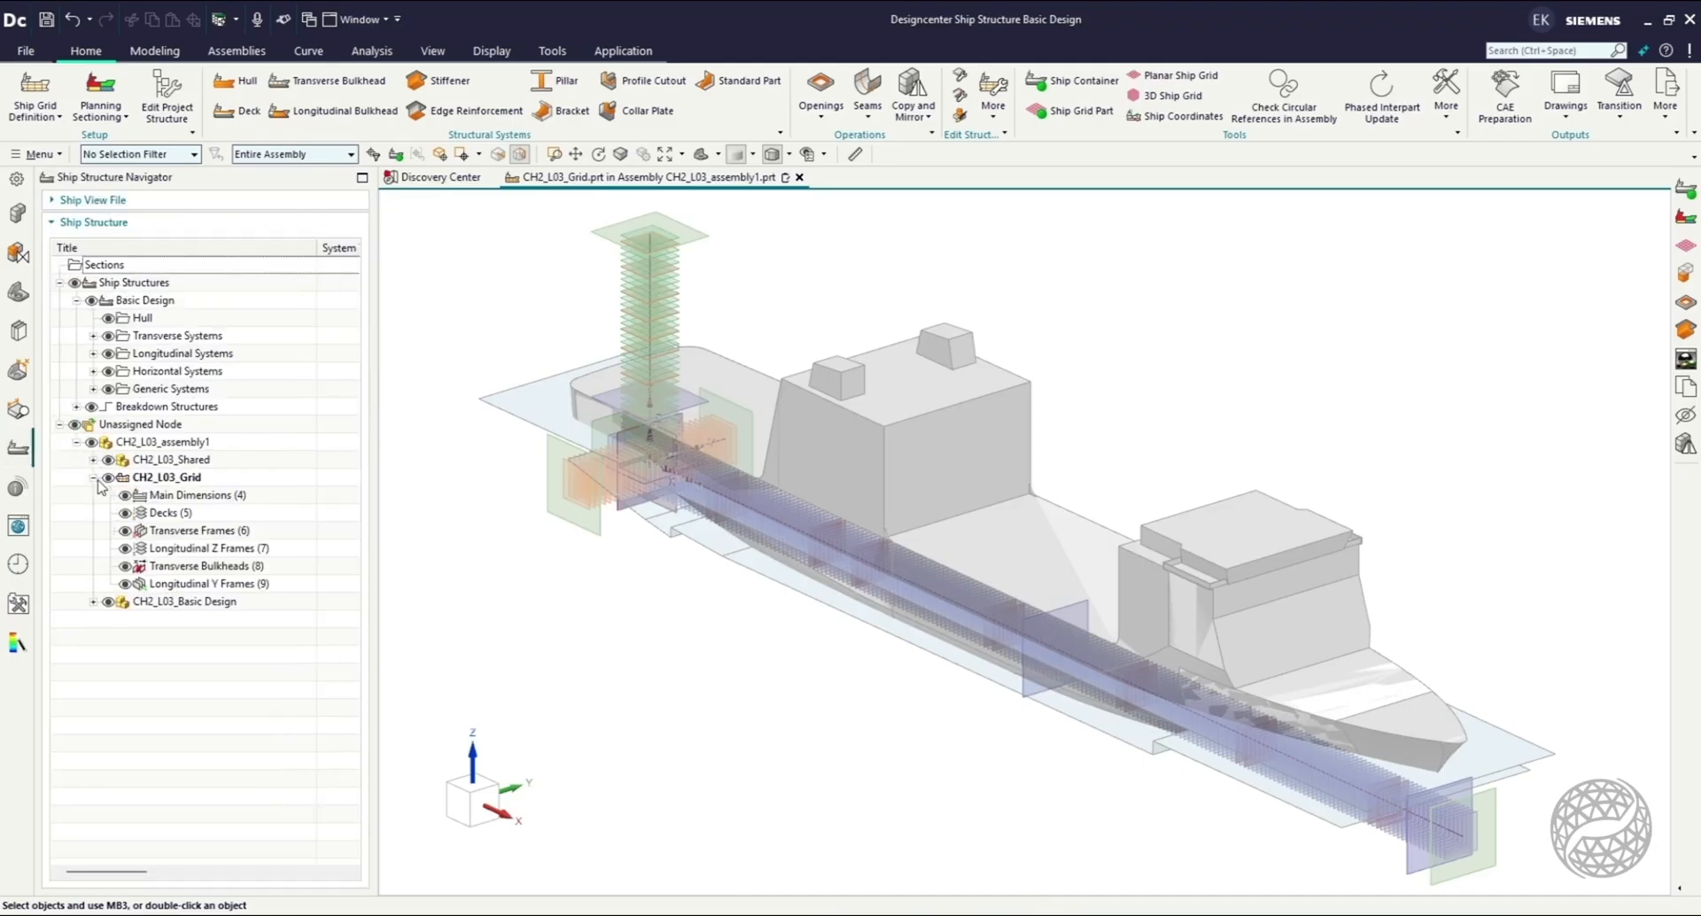
{"action": "left_click", "coordinate": [251, 497]}
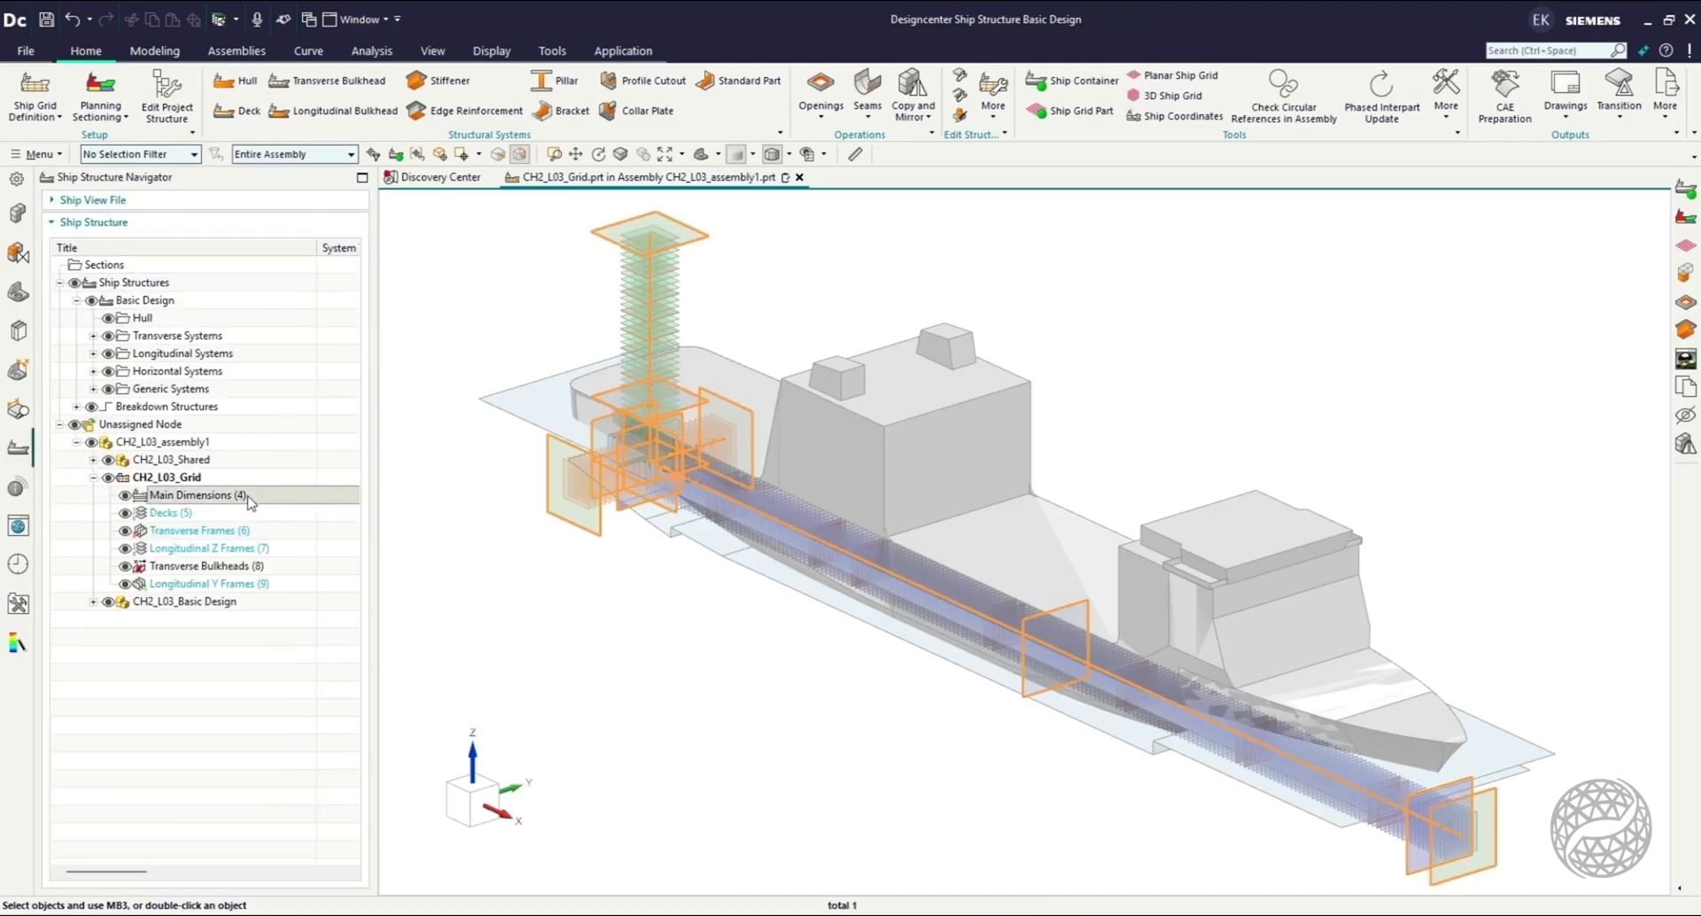
{"action": "left_click", "coordinate": [285, 569]}
{"action": "left_click", "coordinate": [285, 587]}
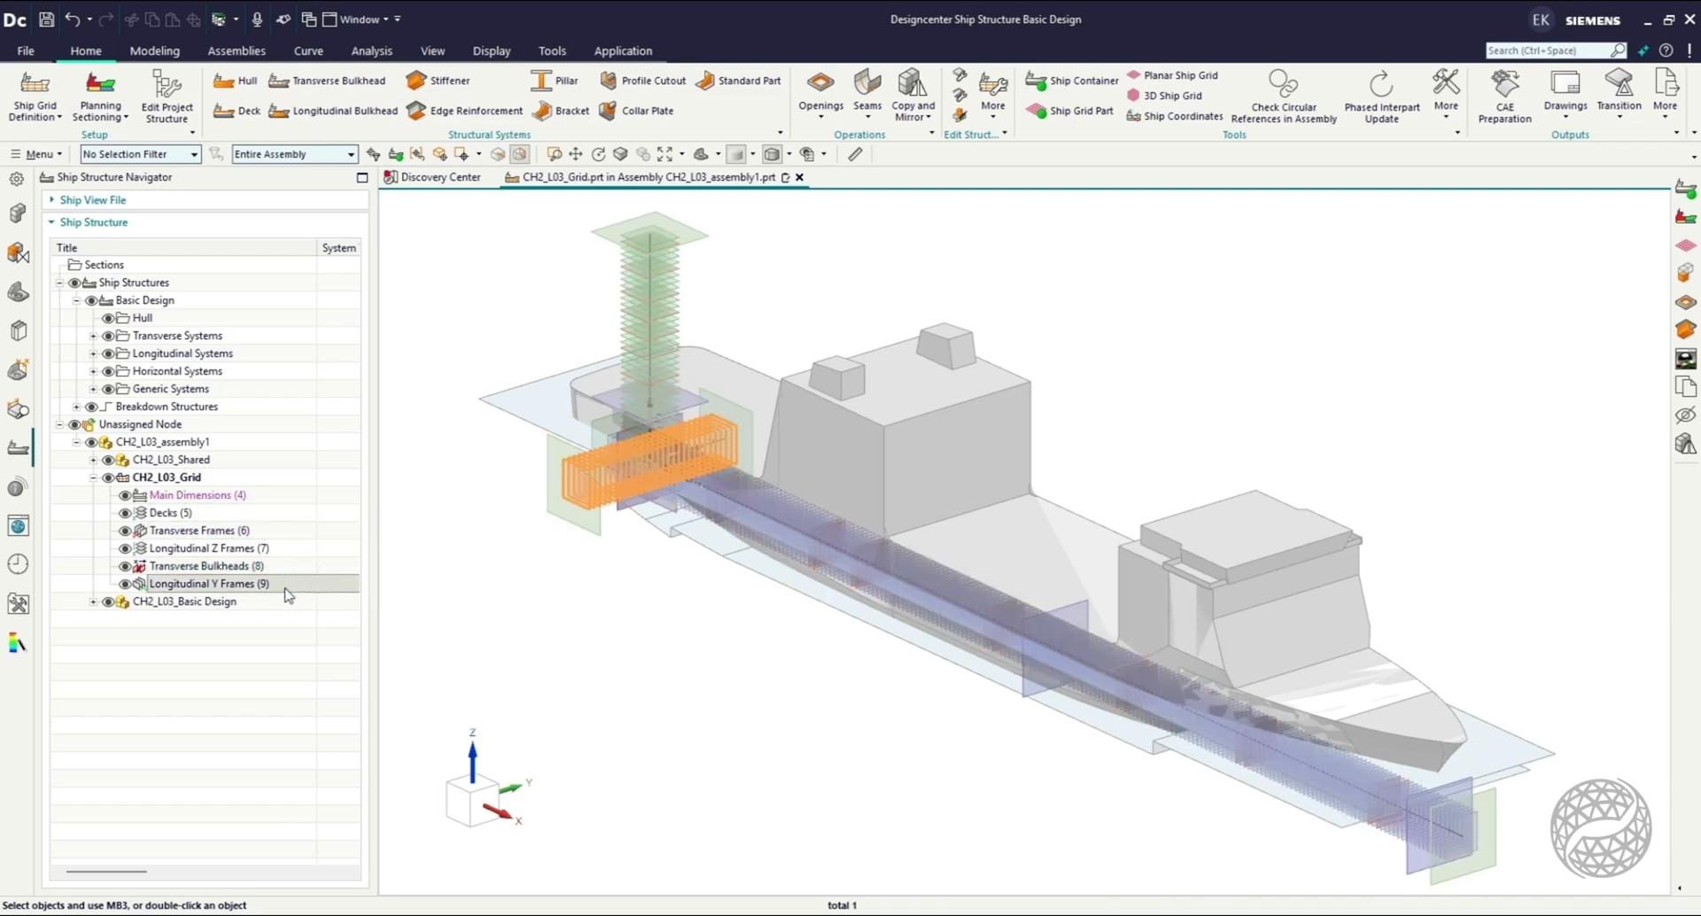
Set CH2_L03_Basic Design.prt as the ship container part.
{"action": "left_click", "coordinate": [21, 215]}
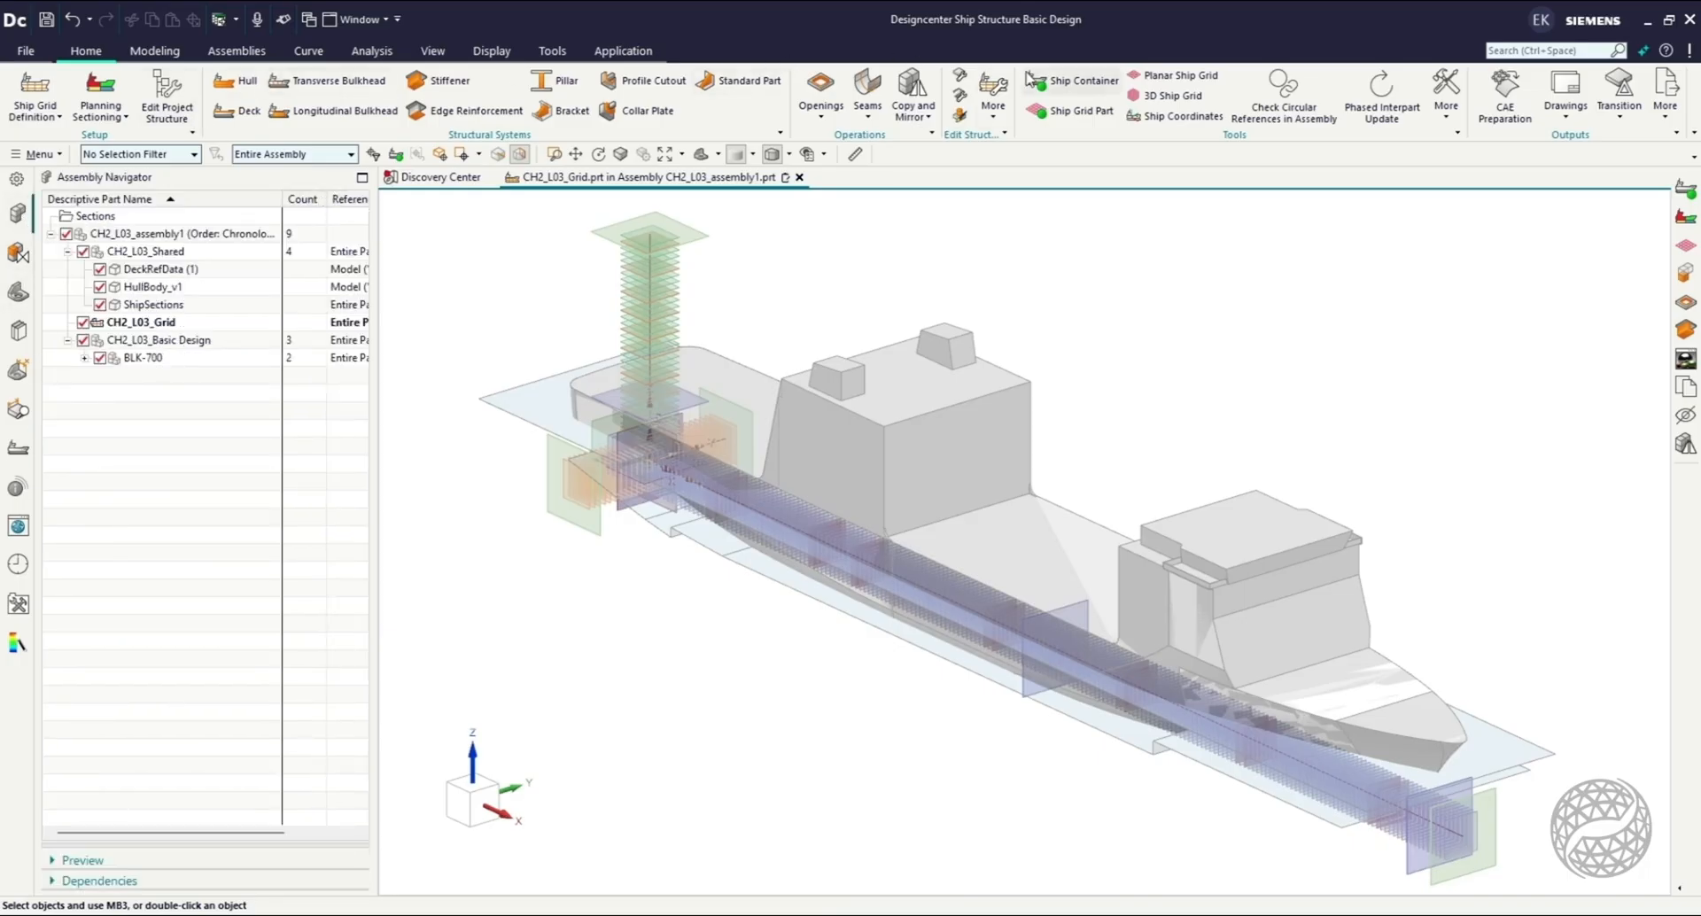
{"action": "left_click", "coordinate": [1055, 80]}
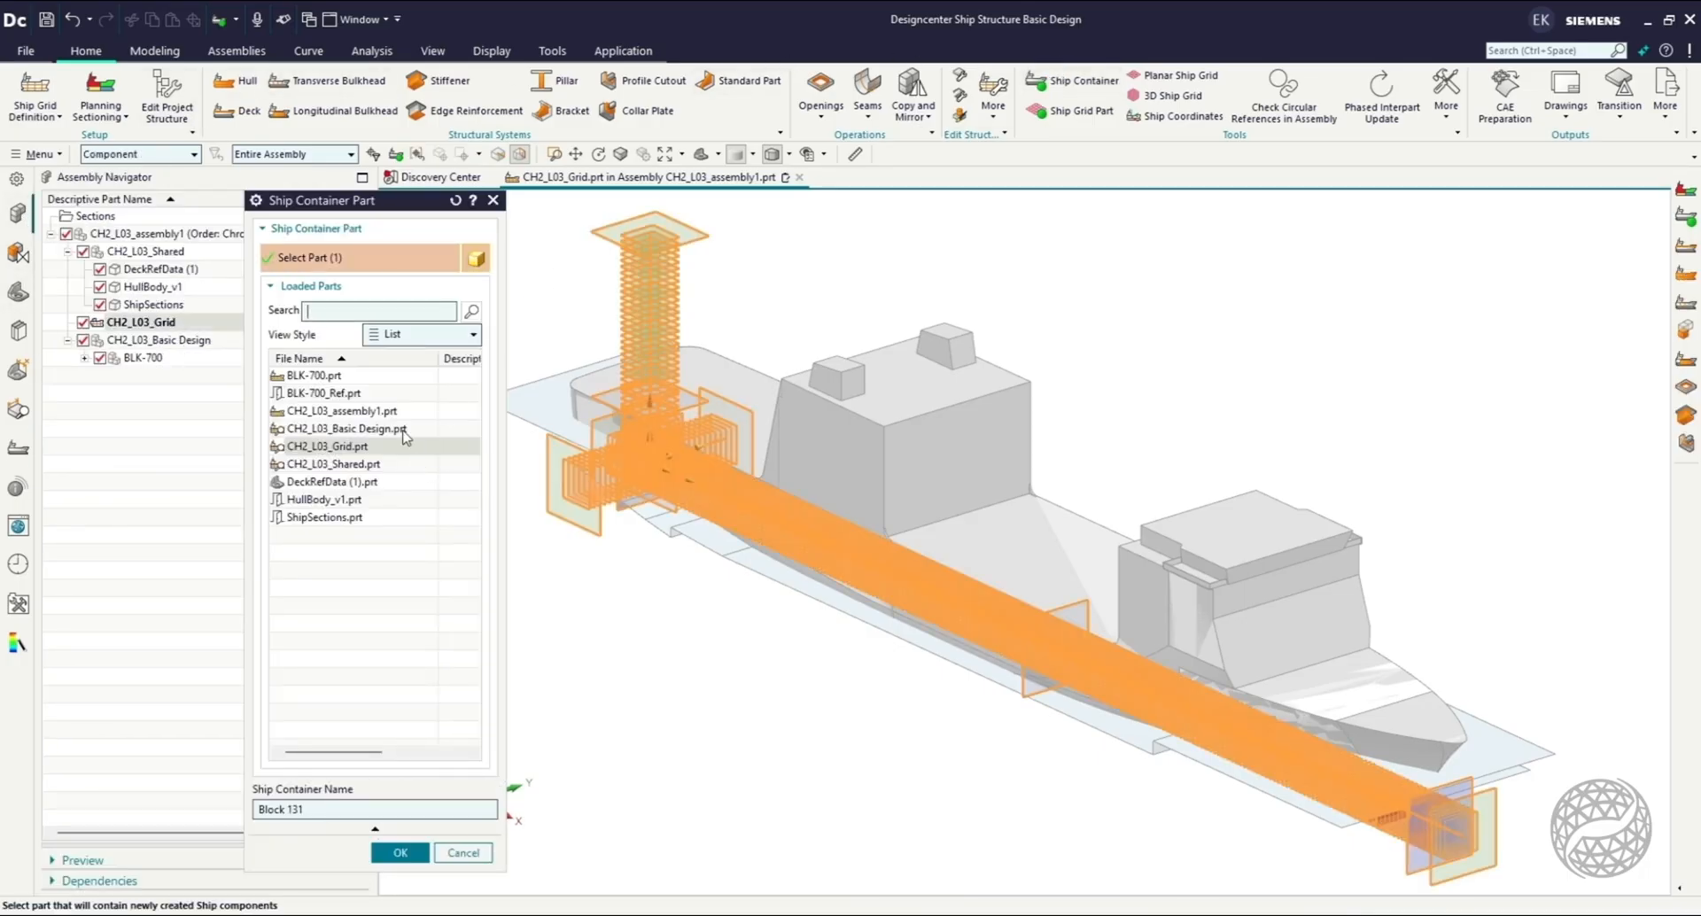
{"action": "left_click", "coordinate": [403, 430]}
{"action": "left_click", "coordinate": [386, 850]}
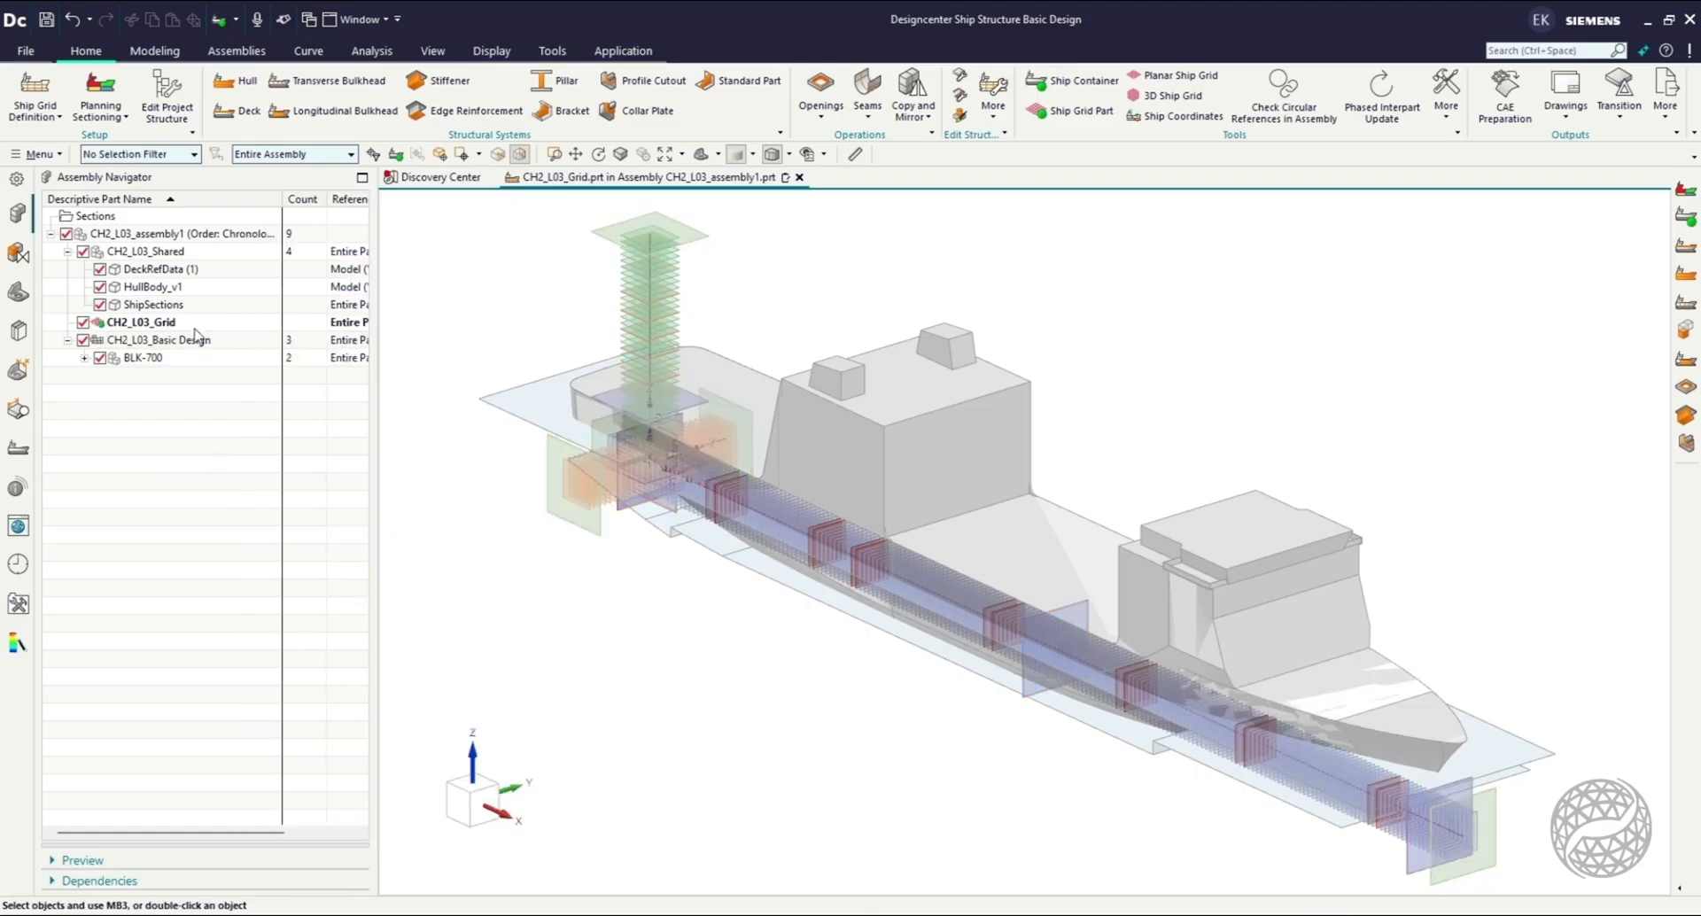
Start creating ship sections from a spreadsheet, choosing SectionSpreadsheet_LAB_2 in the CH2_L03 folder as the source file.
{"action": "left_click", "coordinate": [94, 106]}
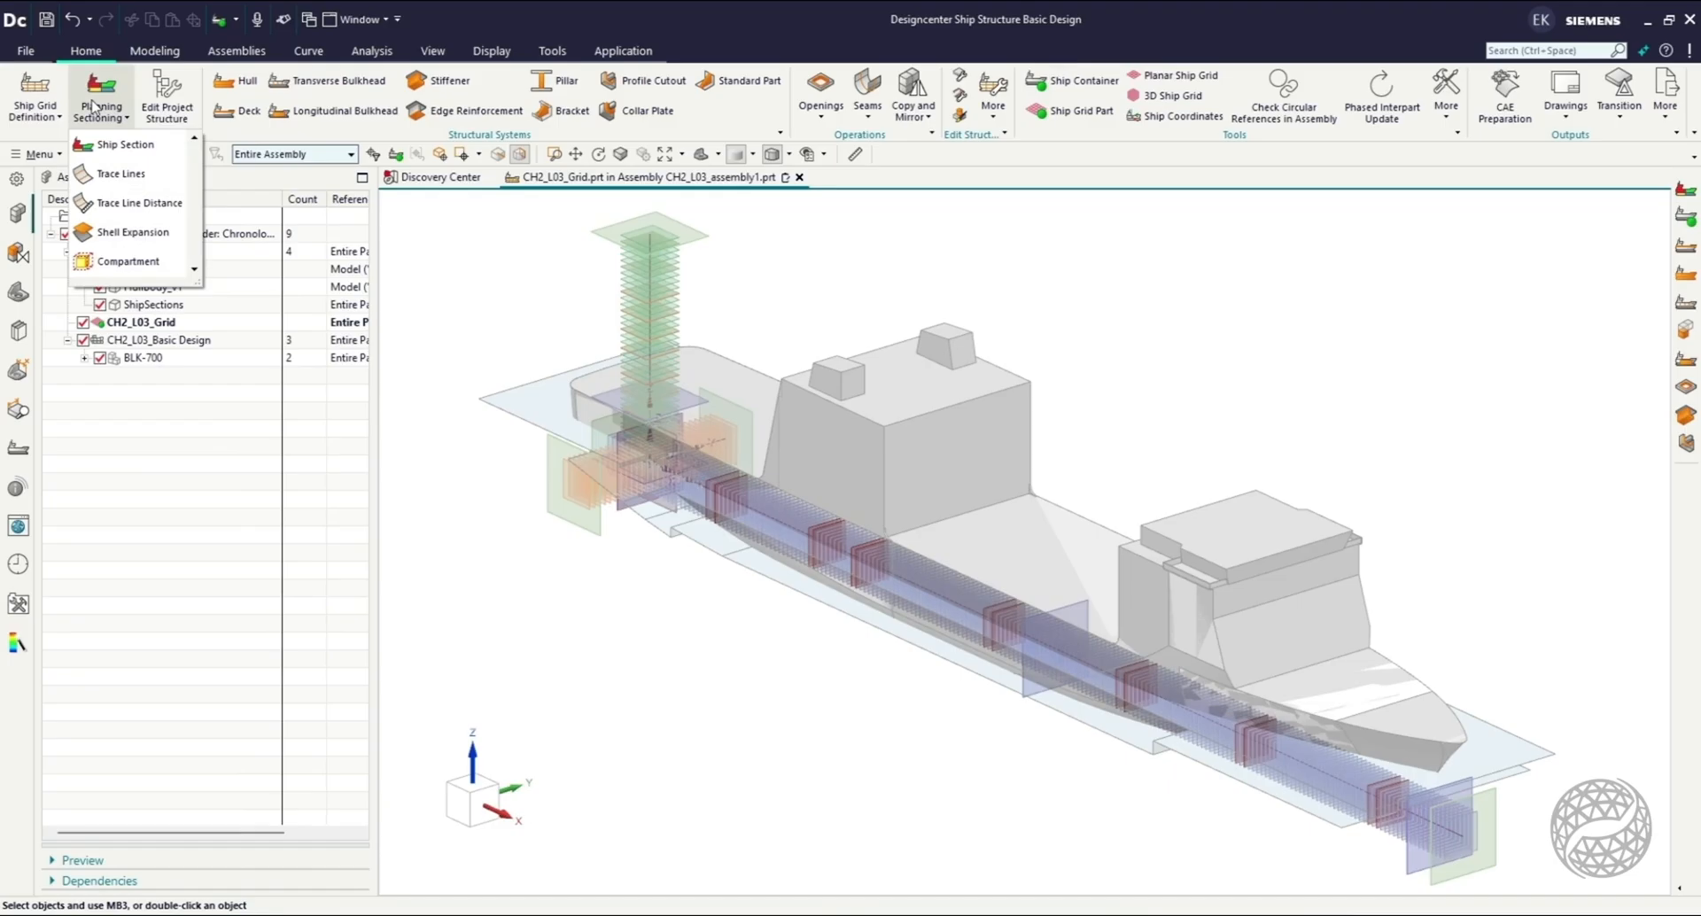
{"action": "left_click", "coordinate": [113, 146]}
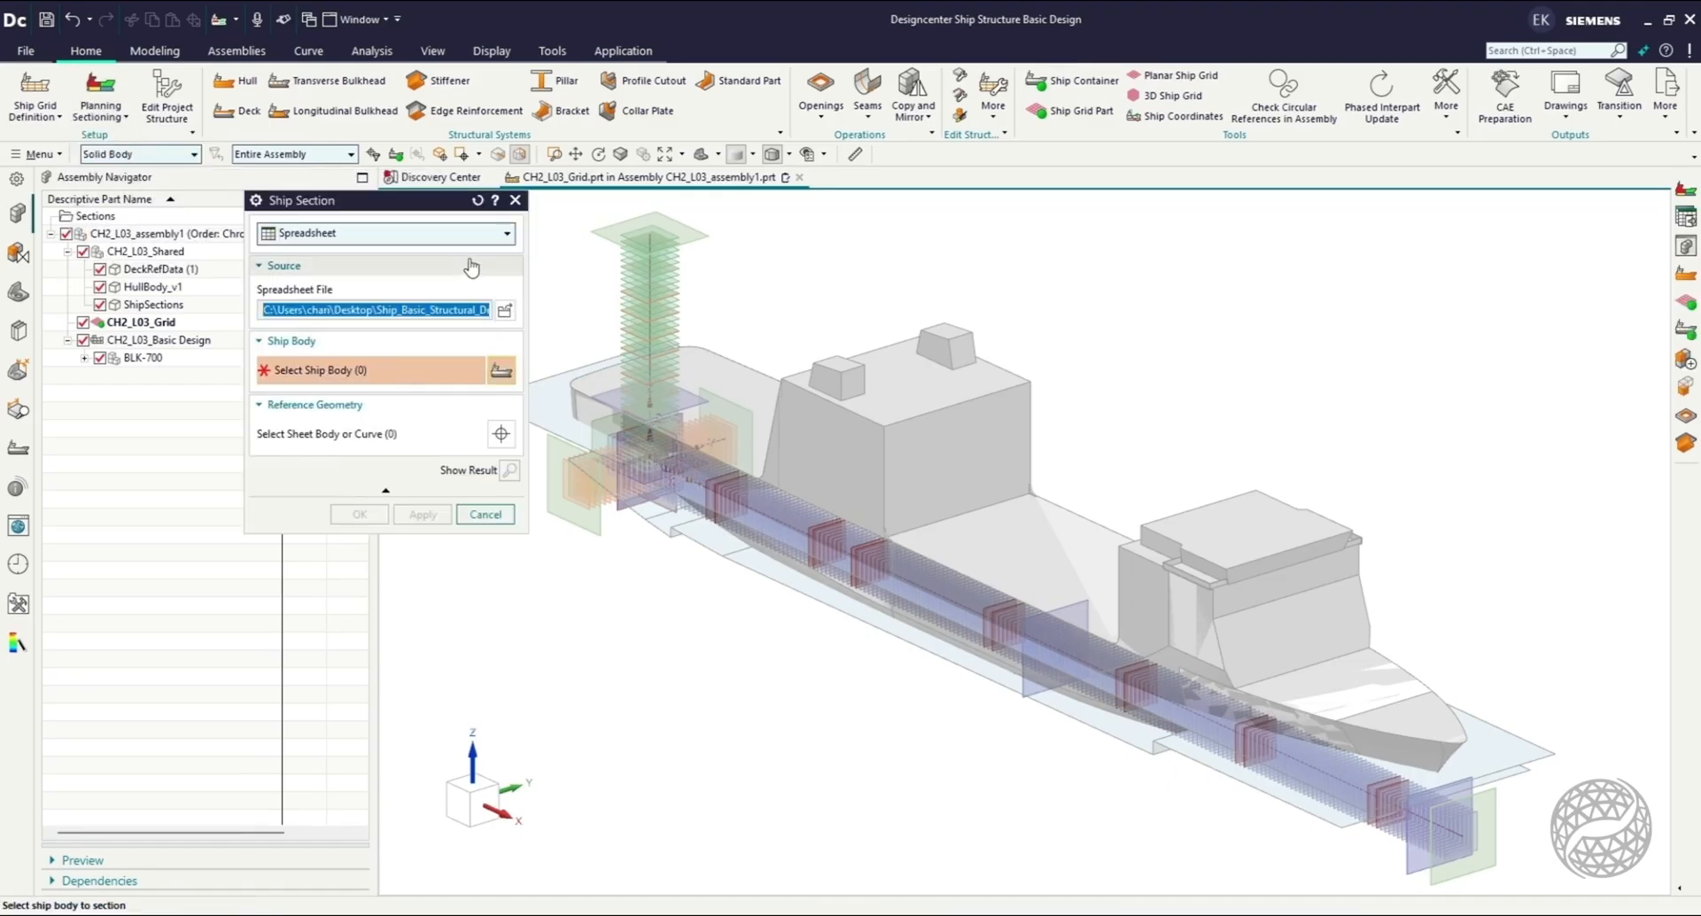
{"action": "left_click", "coordinate": [505, 310]}
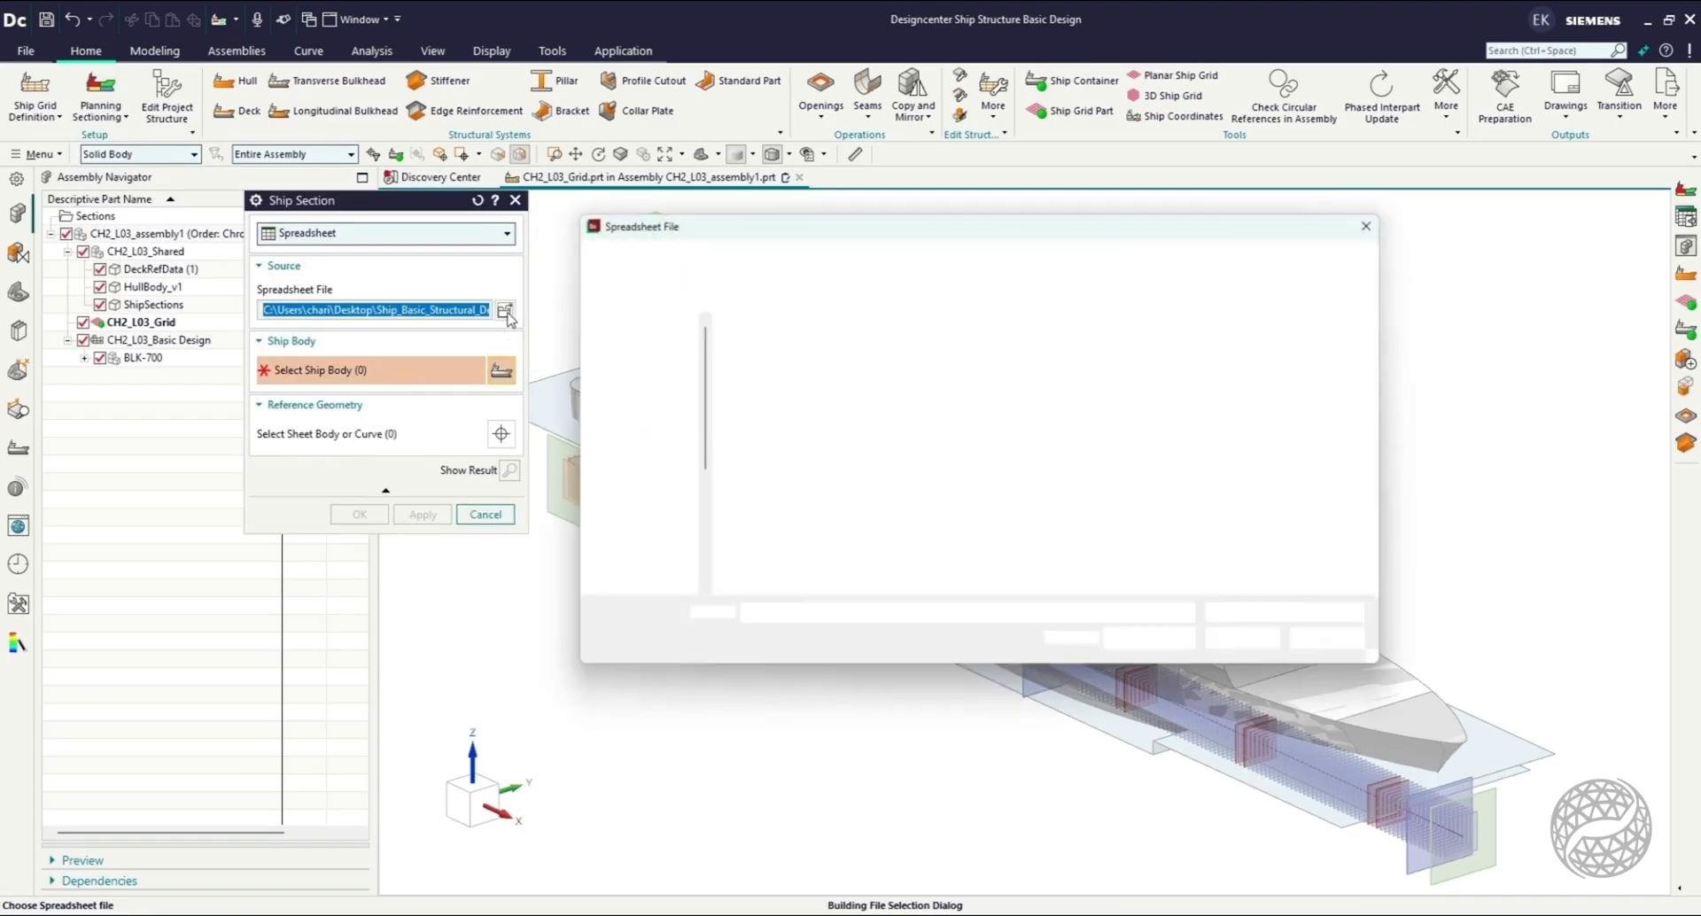
{"action": "left_click", "coordinate": [880, 399]}
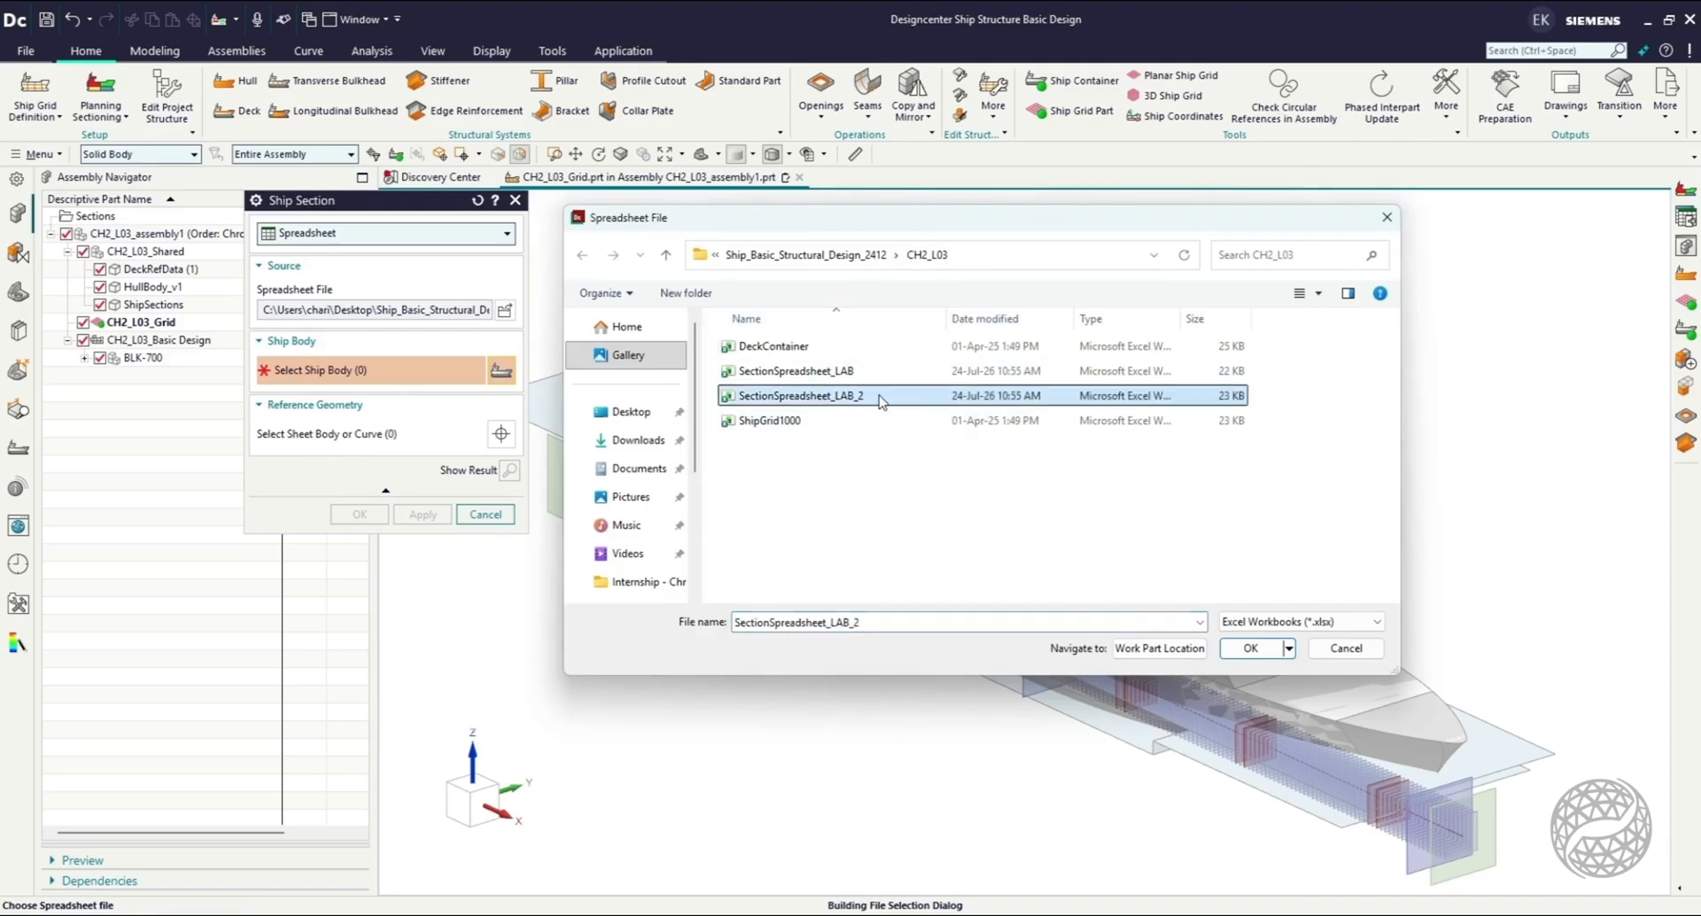
Review the section names BLK-100 to BLK-2000 and their limits in the SectionSpreadsheet_LAB_2 workbook, and close it.
{"action": "right_click", "coordinate": [880, 397]}
{"action": "left_click", "coordinate": [942, 442]}
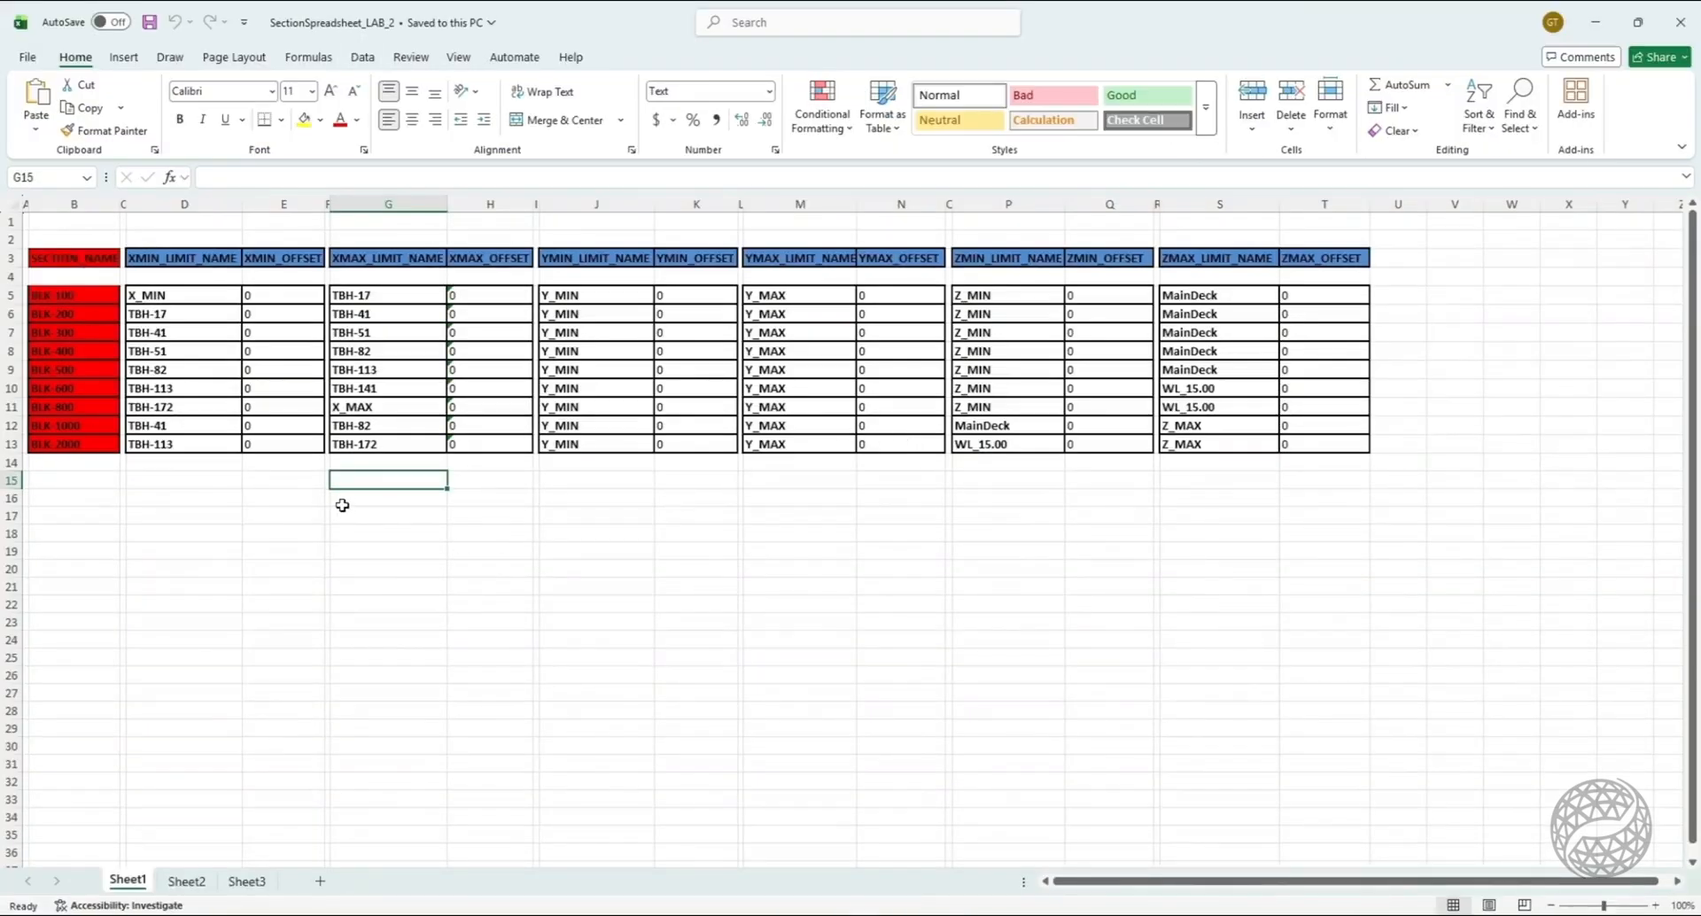
{"action": "left_click", "coordinate": [342, 505]}
{"action": "left_click", "coordinate": [94, 302]}
{"action": "left_click", "coordinate": [93, 316]}
{"action": "left_click", "coordinate": [92, 337]}
{"action": "left_click", "coordinate": [87, 352]}
{"action": "left_click", "coordinate": [87, 370]}
{"action": "left_click", "coordinate": [86, 389]}
{"action": "left_click", "coordinate": [84, 409]}
{"action": "left_click", "coordinate": [84, 428]}
{"action": "left_click", "coordinate": [80, 448]}
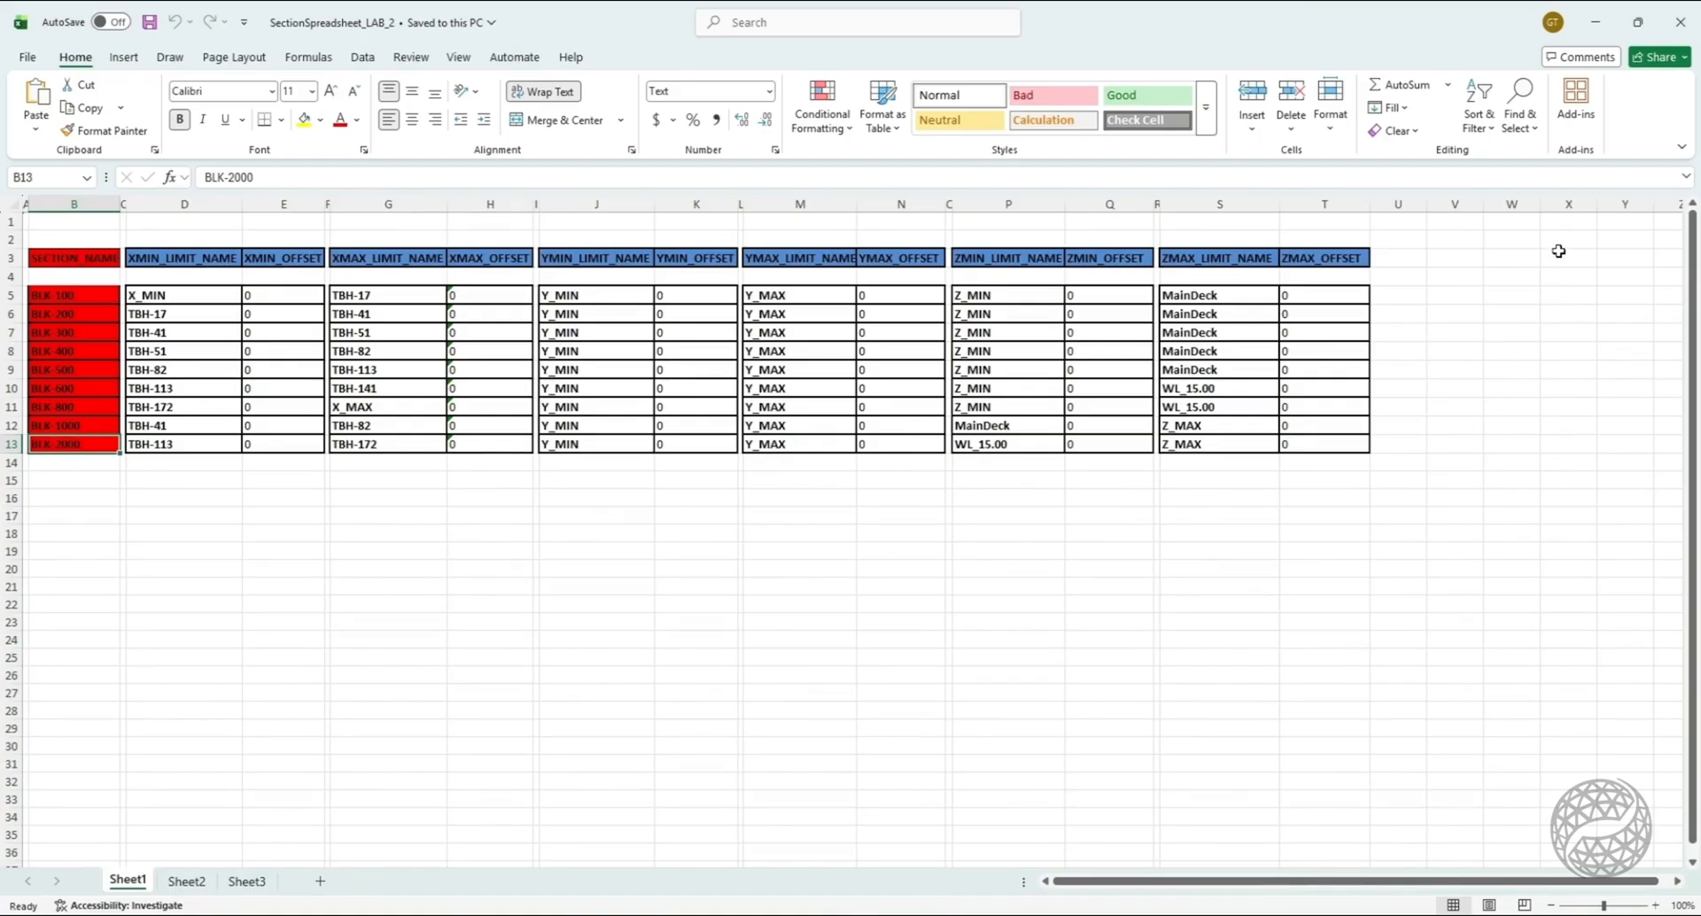
{"action": "left_click", "coordinate": [1677, 22]}
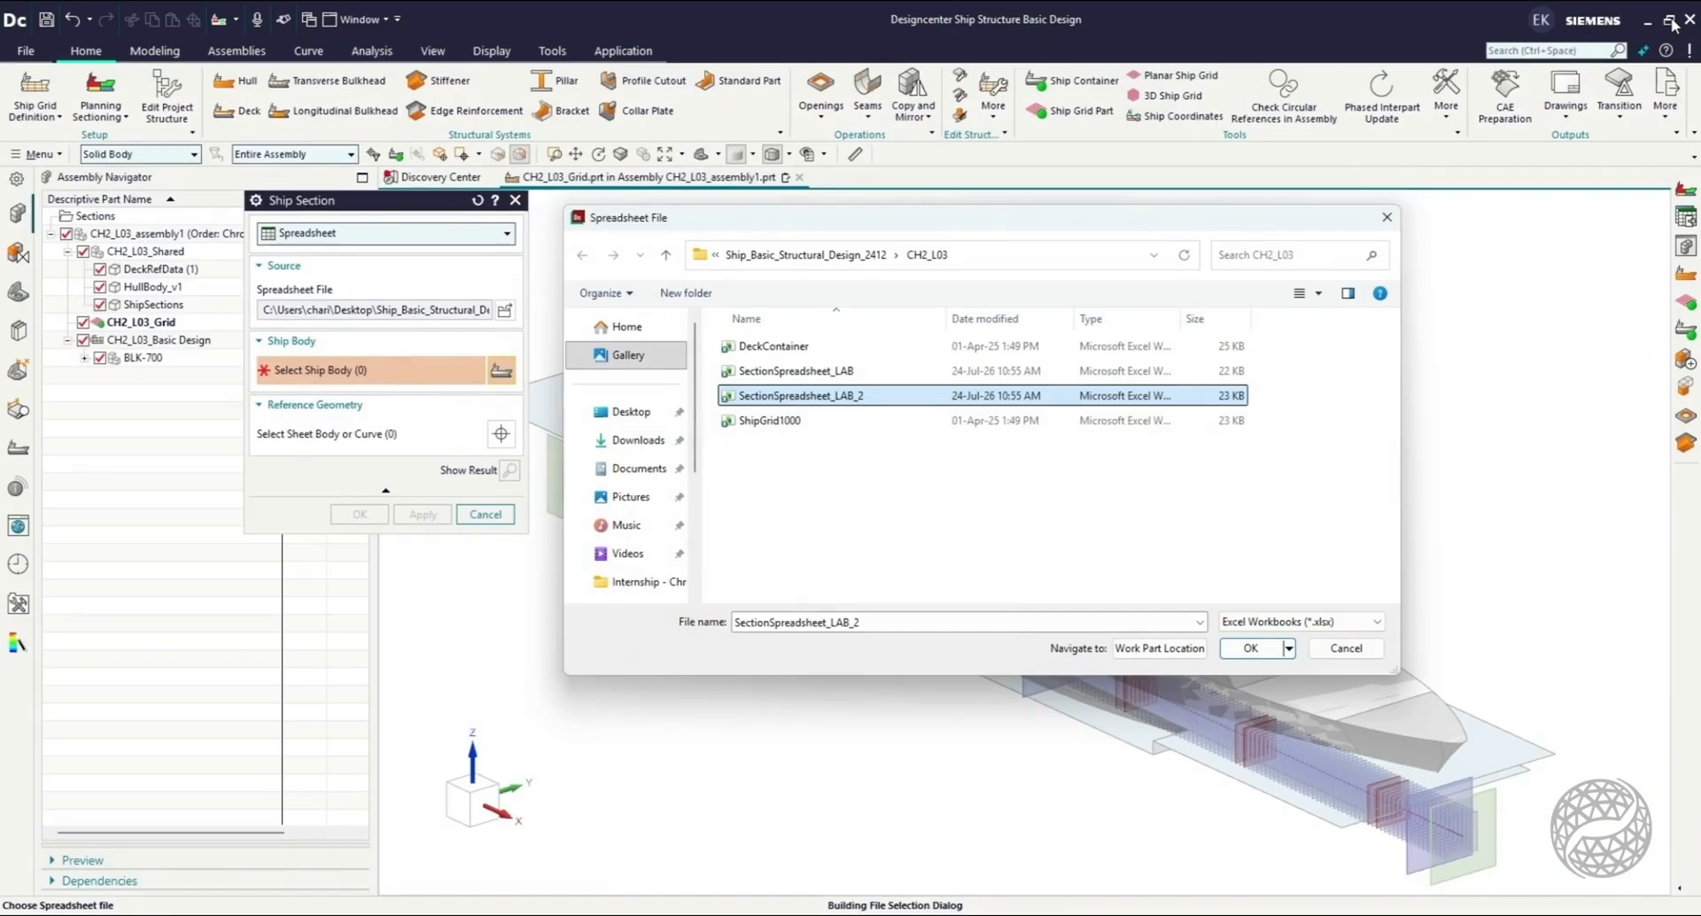
Generate the ship sections from SectionSpreadsheet_LAB_2 with the solid SHIPBODY as the ship body, and dismiss the report.
{"action": "left_click", "coordinate": [1250, 648]}
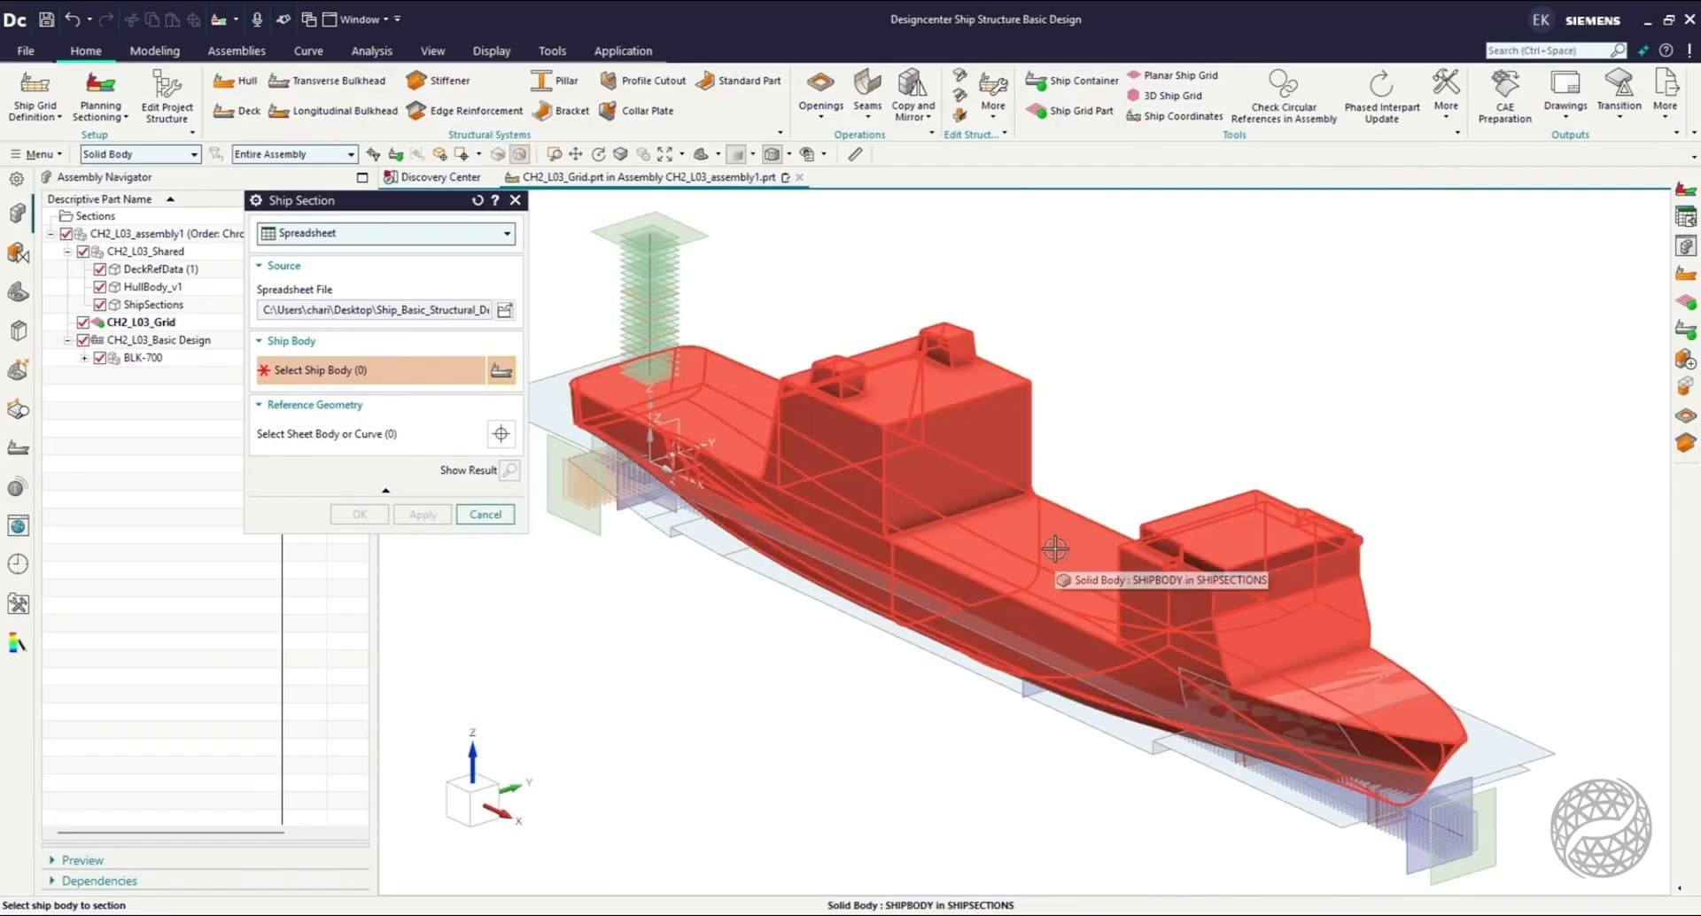
{"action": "left_click", "coordinate": [1054, 548]}
{"action": "left_click", "coordinate": [312, 513]}
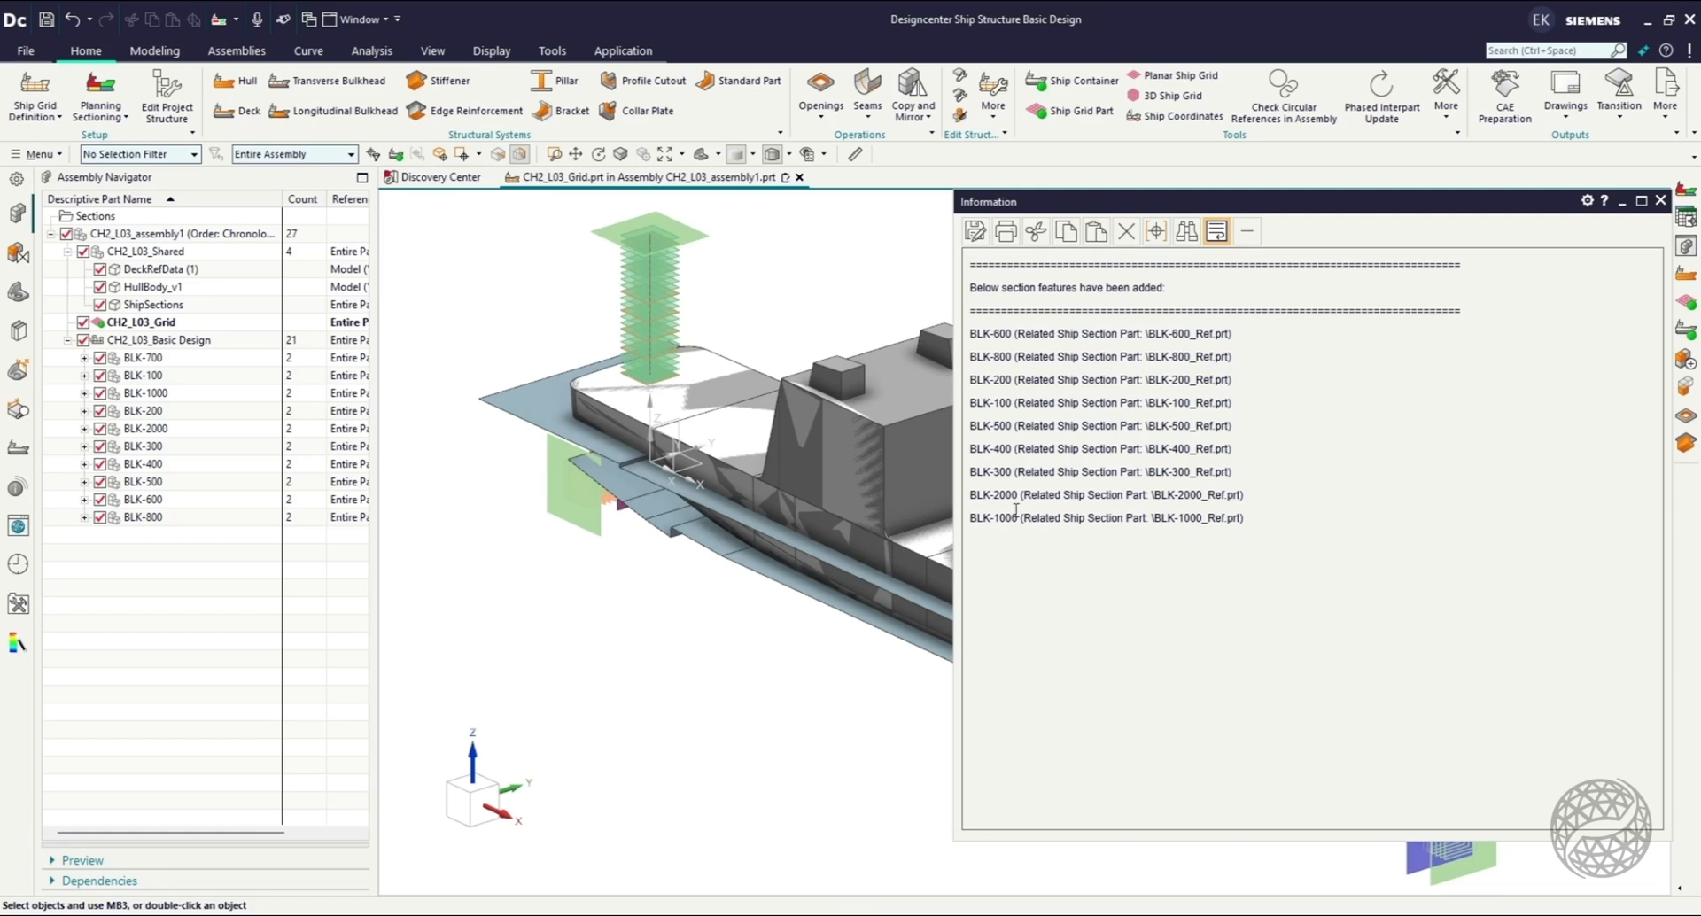
{"action": "left_click", "coordinate": [1660, 200]}
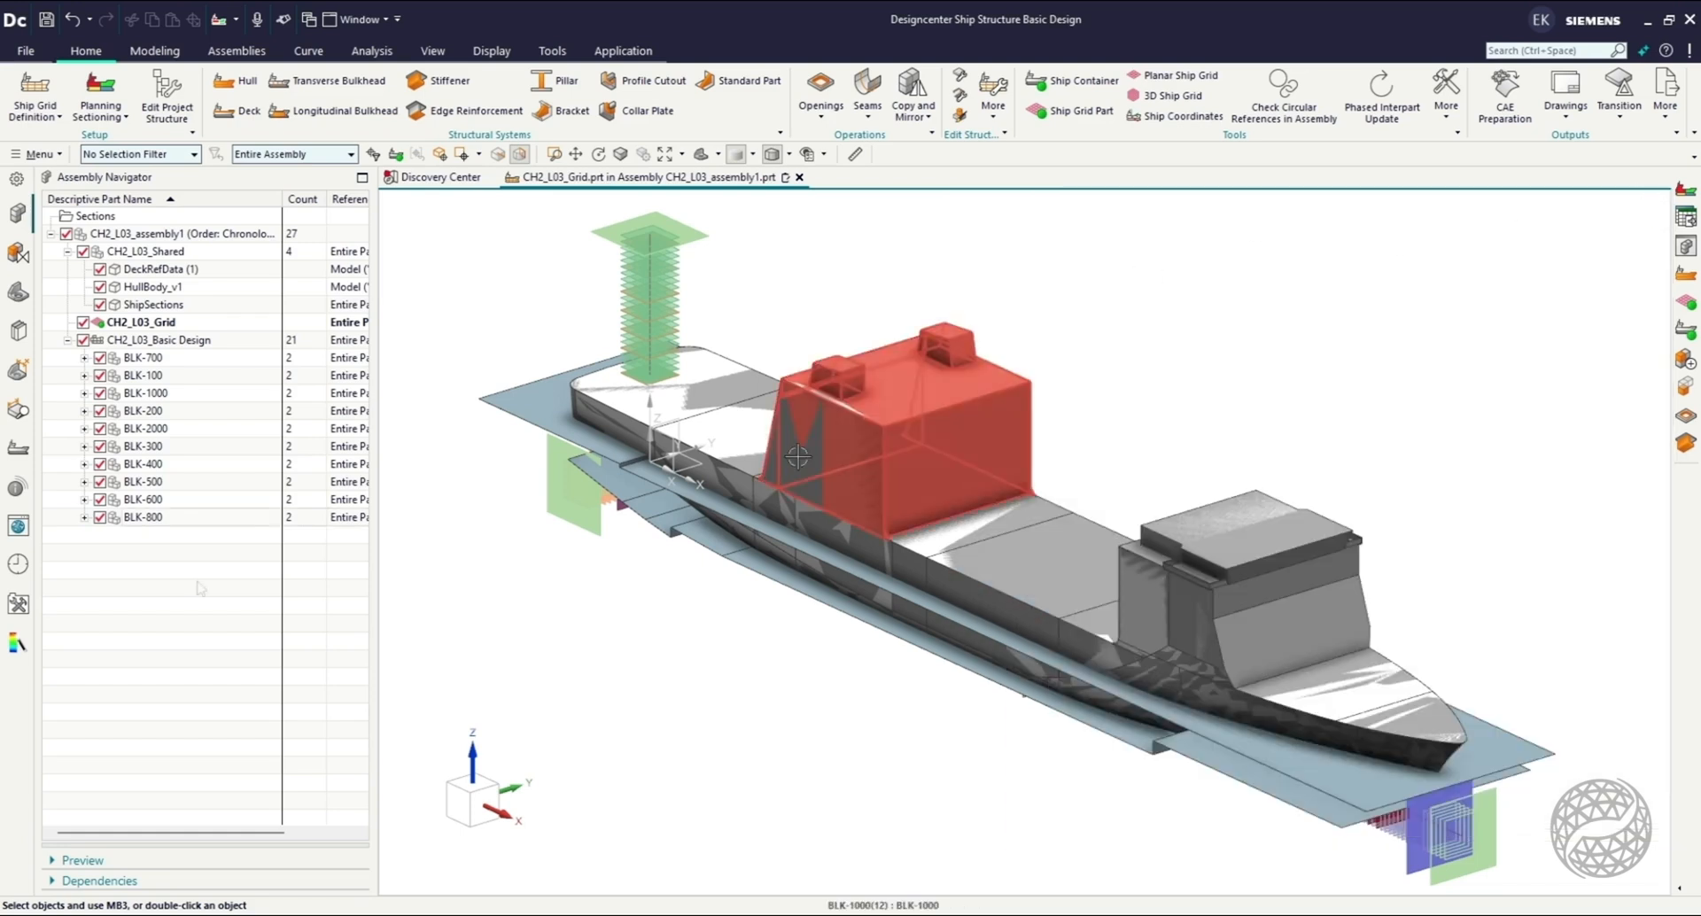
Start a planar ship grid with the YZ plane of the datum coordinate system as its base plane.
{"action": "key", "text": "ctrl+f"}
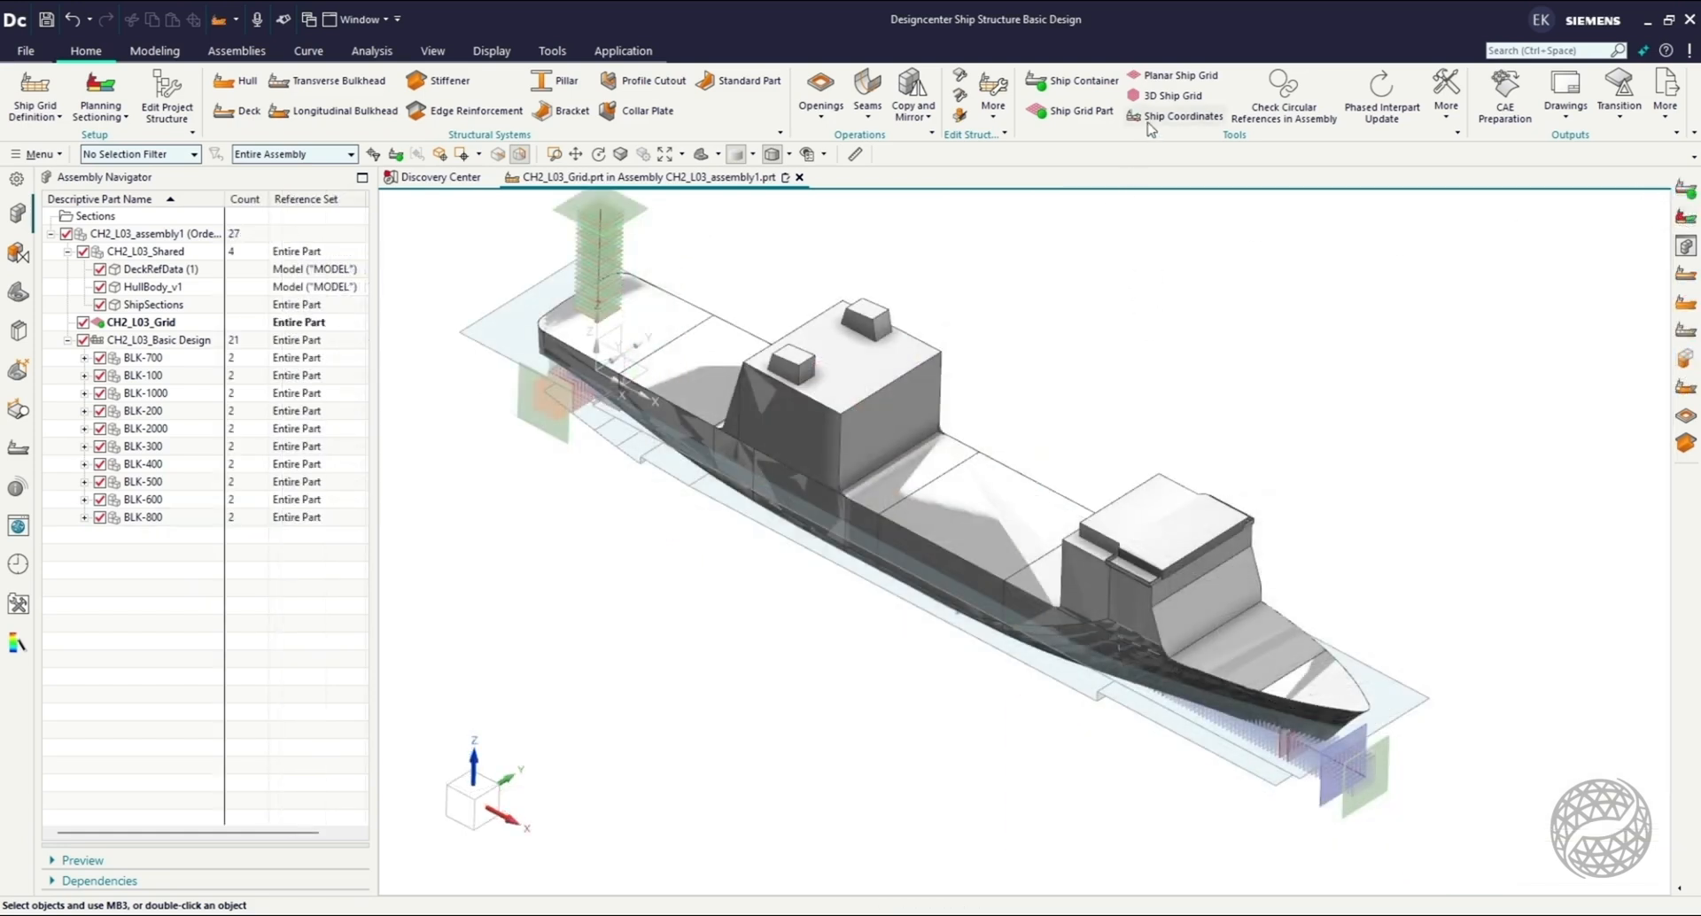
{"action": "left_click", "coordinate": [1172, 79]}
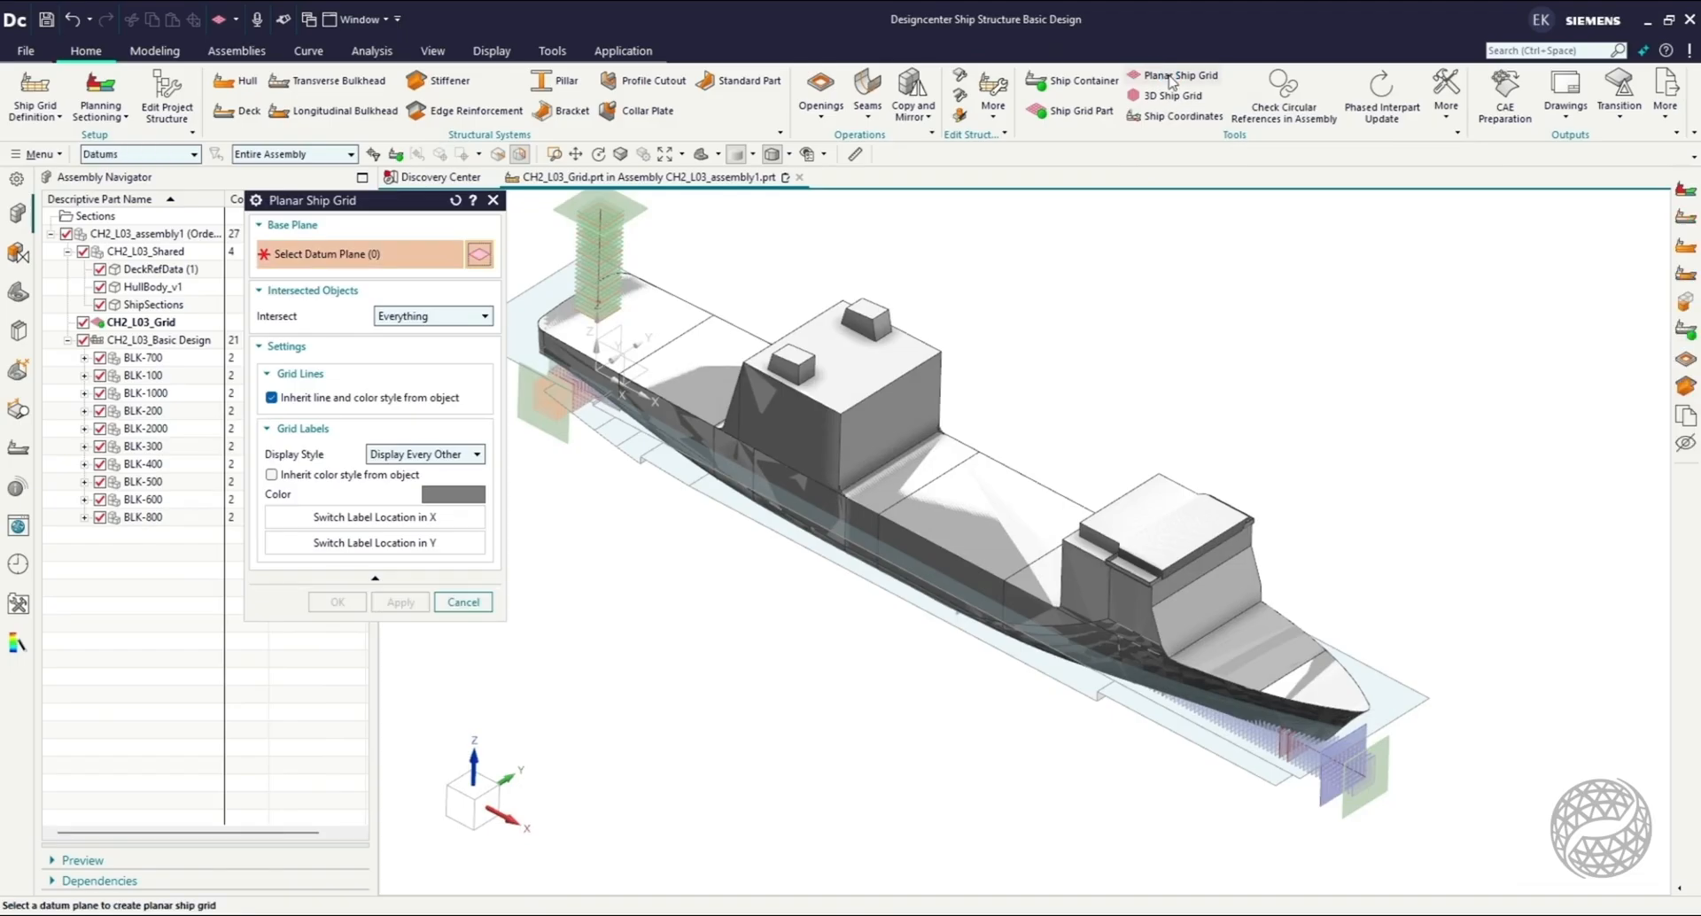
{"action": "left_click_drag", "start_coordinate": [411, 211], "coordinate": [284, 275]}
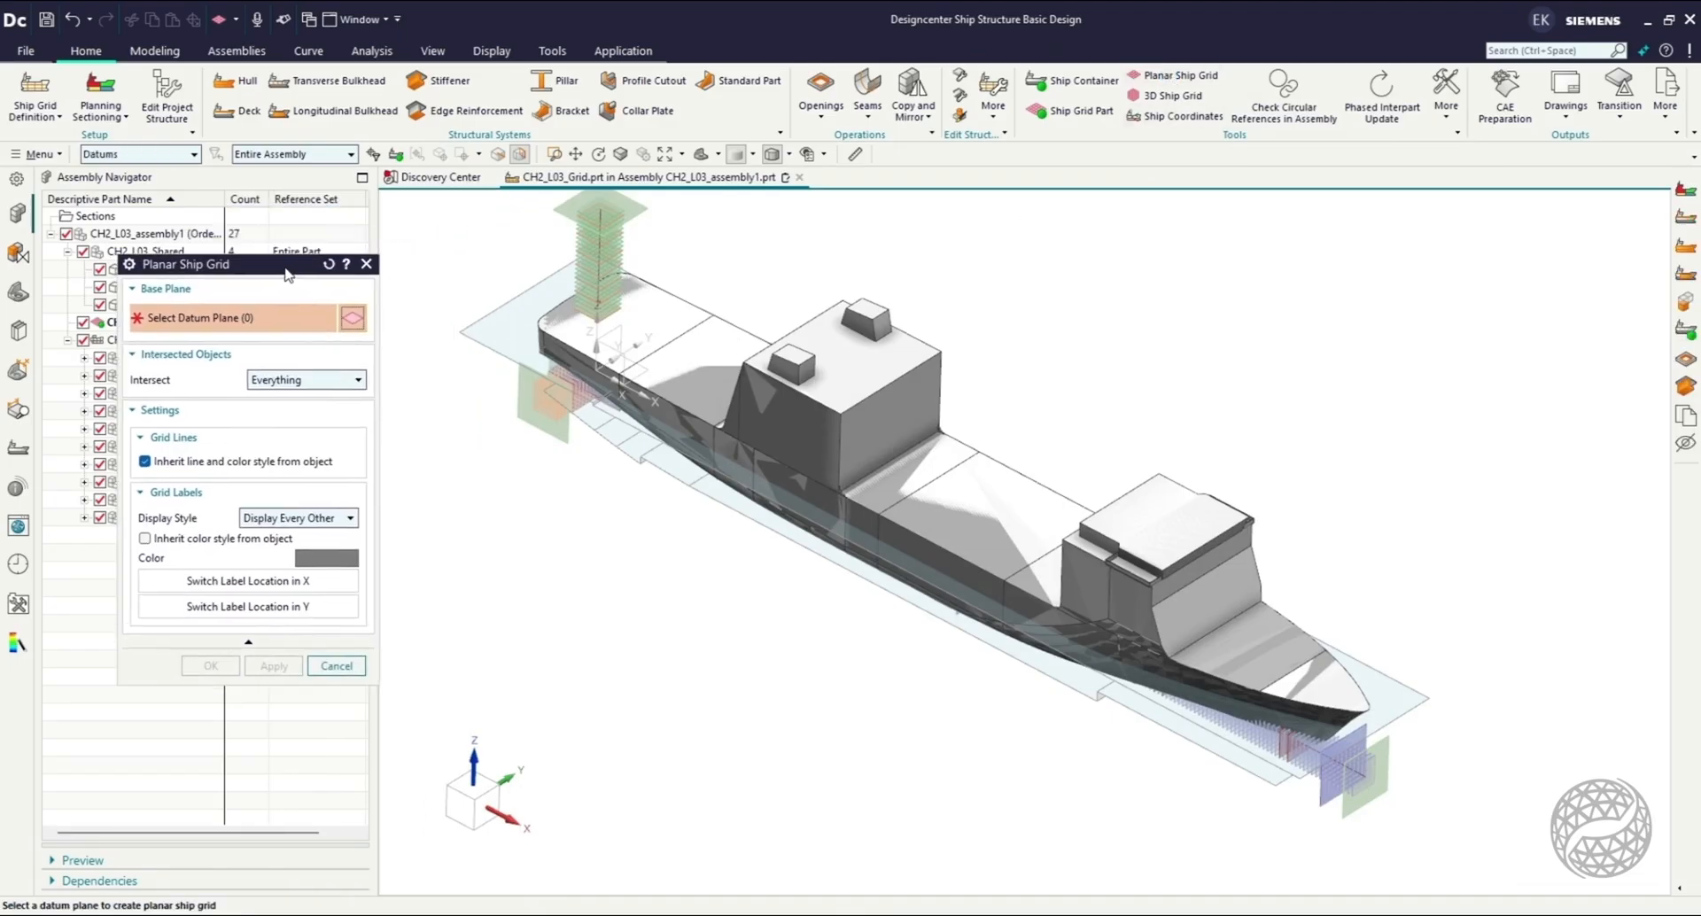
{"action": "scroll", "coordinate": [520, 348], "scroll_direction": "up", "scroll_amount": 3}
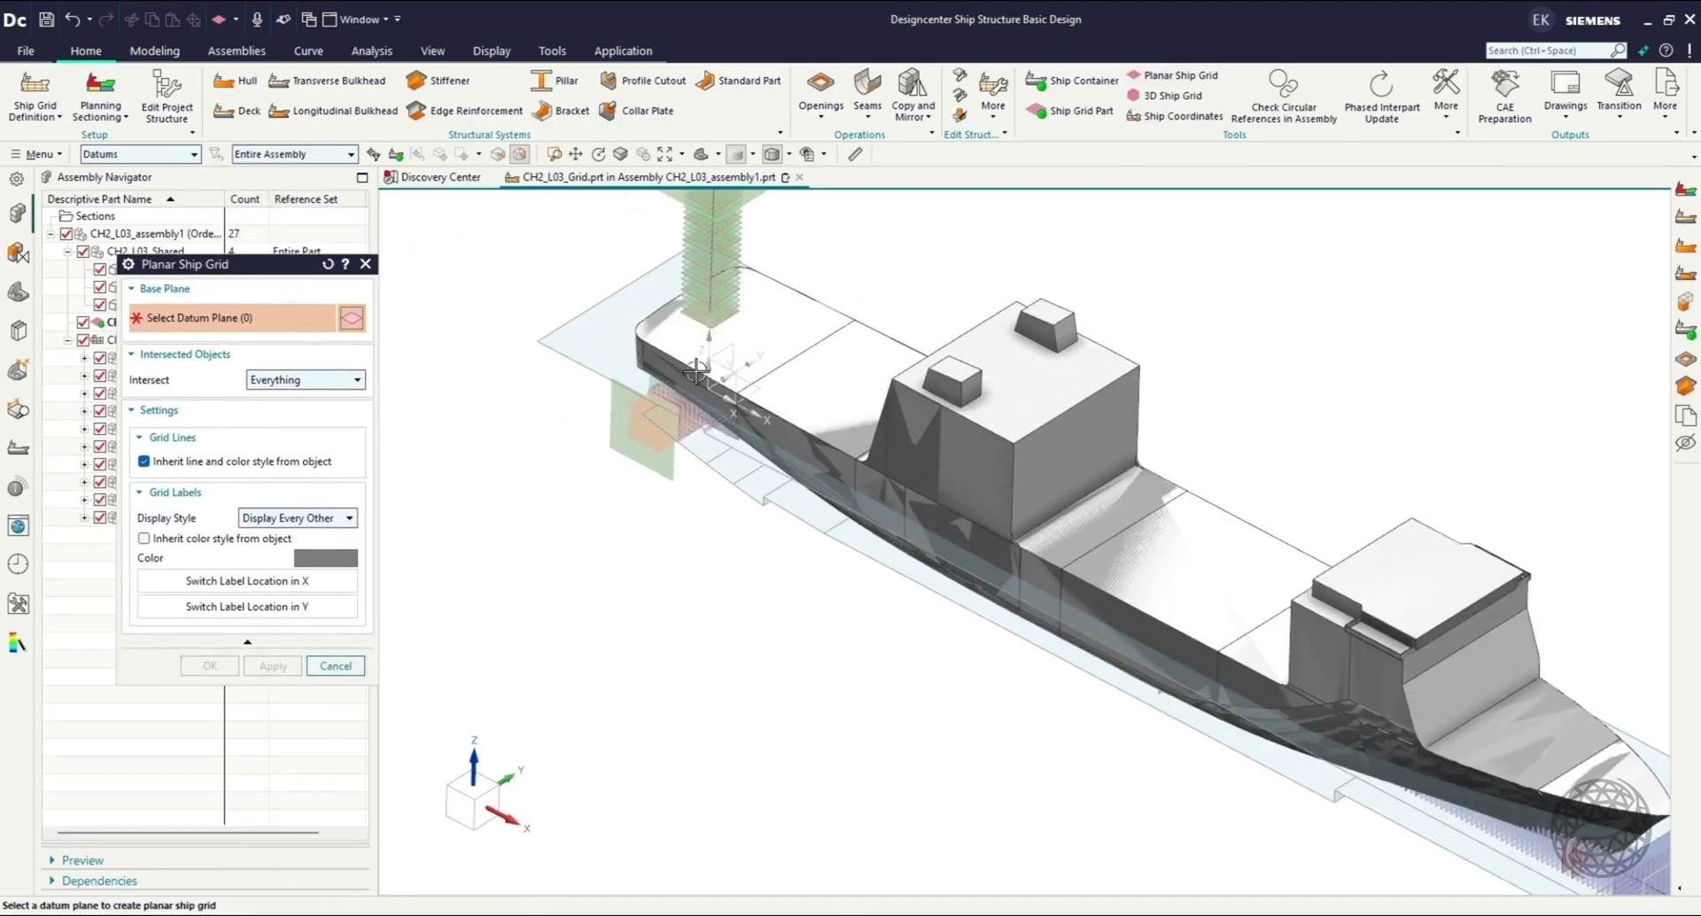
{"action": "scroll", "coordinate": [702, 394], "scroll_direction": "up", "scroll_amount": 3}
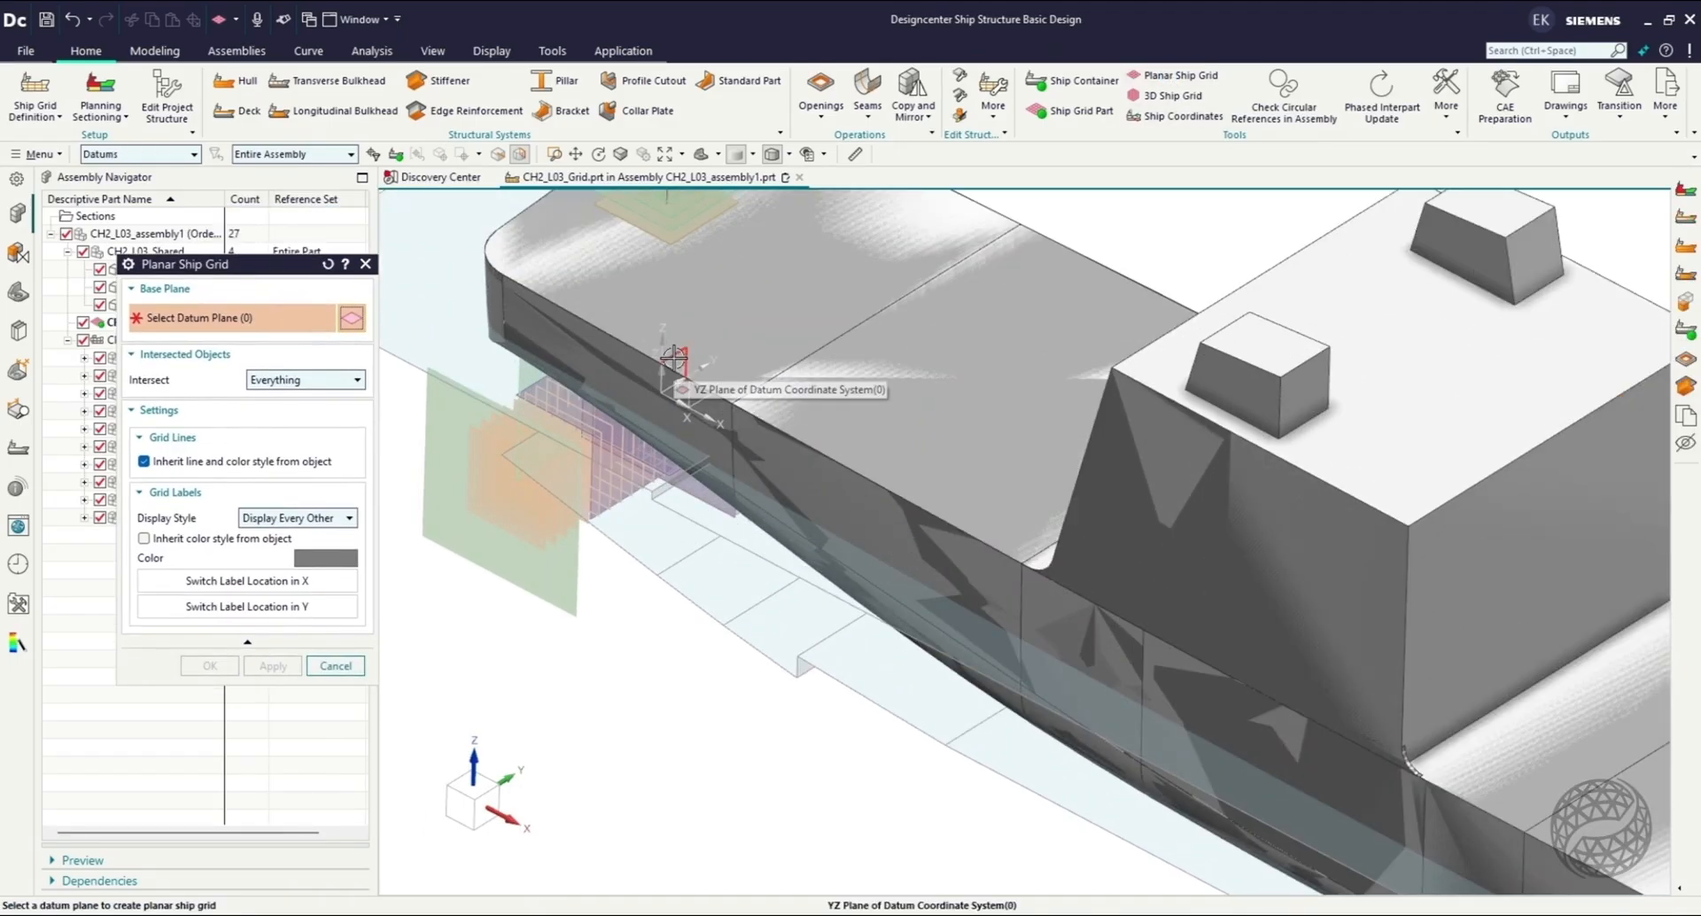
{"action": "left_click", "coordinate": [673, 359]}
Resize and position the planar grid beside the hull so it spans from below Z_MIN to about WL_17.00.
{"action": "scroll", "coordinate": [725, 359], "scroll_direction": "down", "scroll_amount": 3}
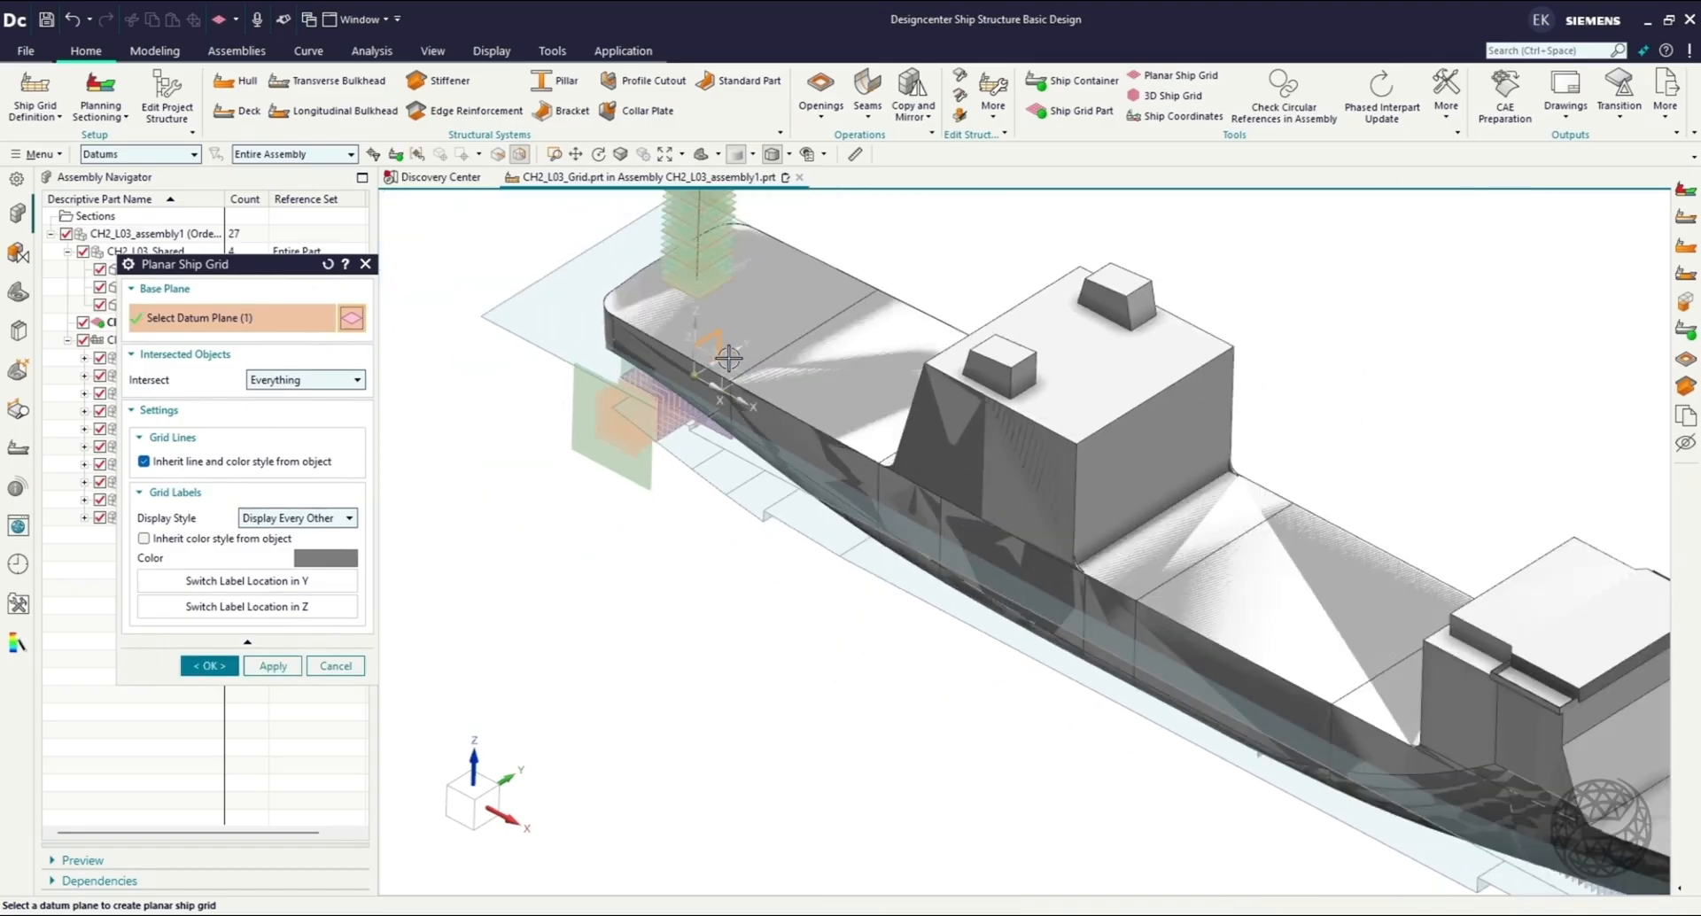
{"action": "scroll", "coordinate": [729, 357], "scroll_direction": "up", "scroll_amount": 6}
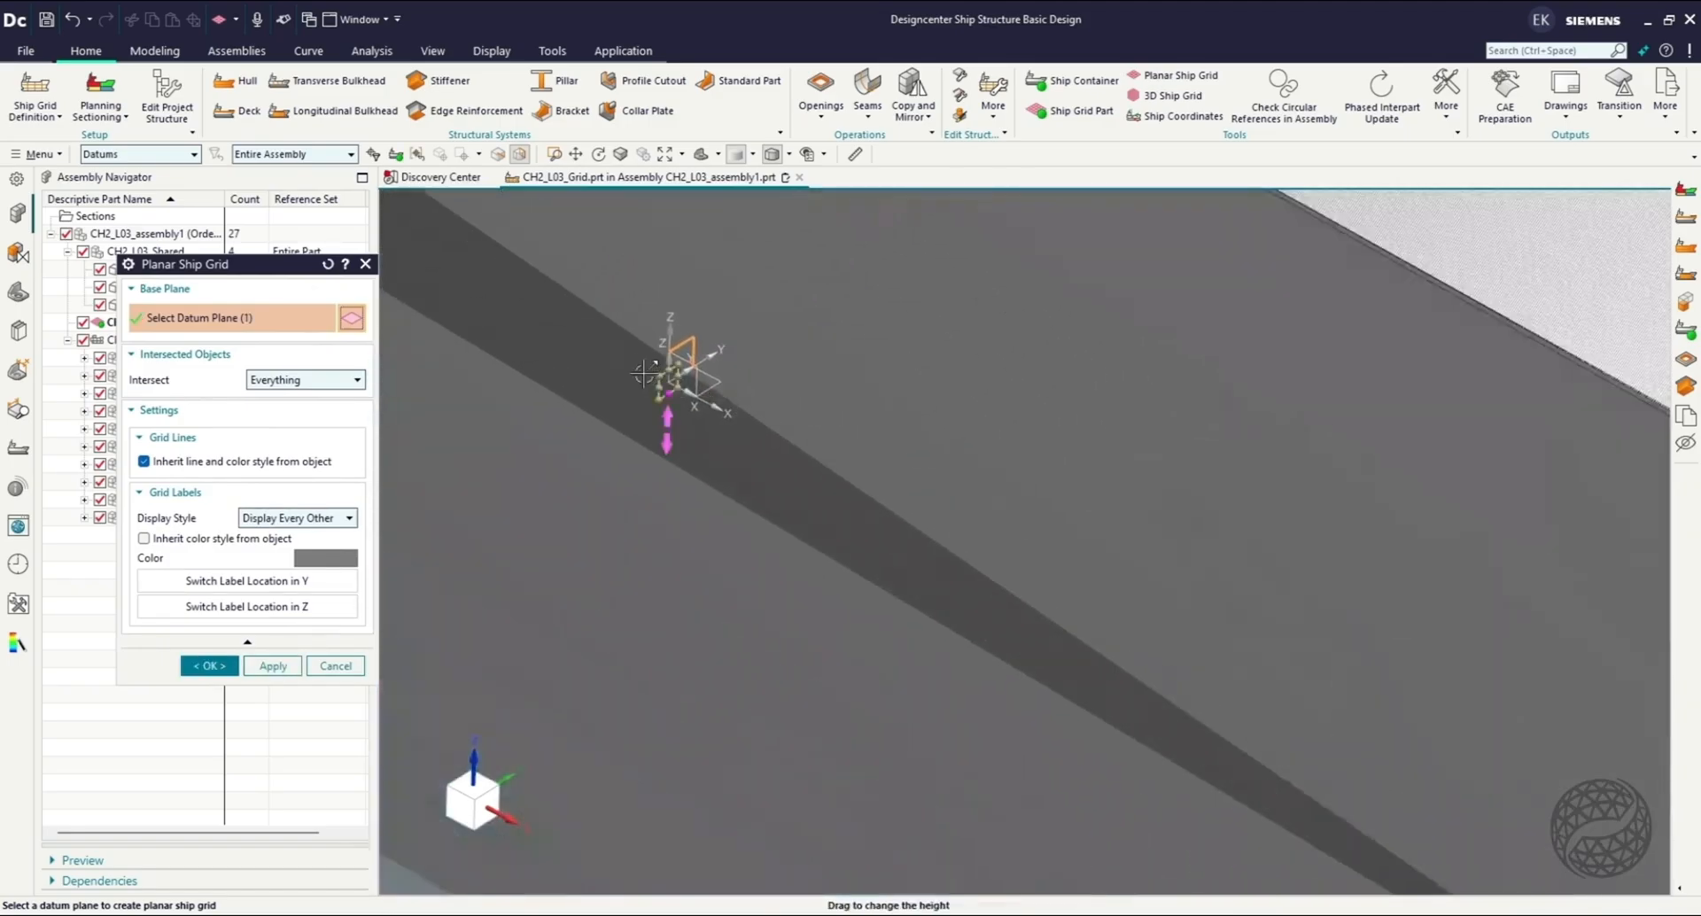
{"action": "scroll", "coordinate": [647, 376], "scroll_direction": "up", "scroll_amount": 2}
{"action": "left_click_drag", "start_coordinate": [679, 378], "coordinate": [183, 178]}
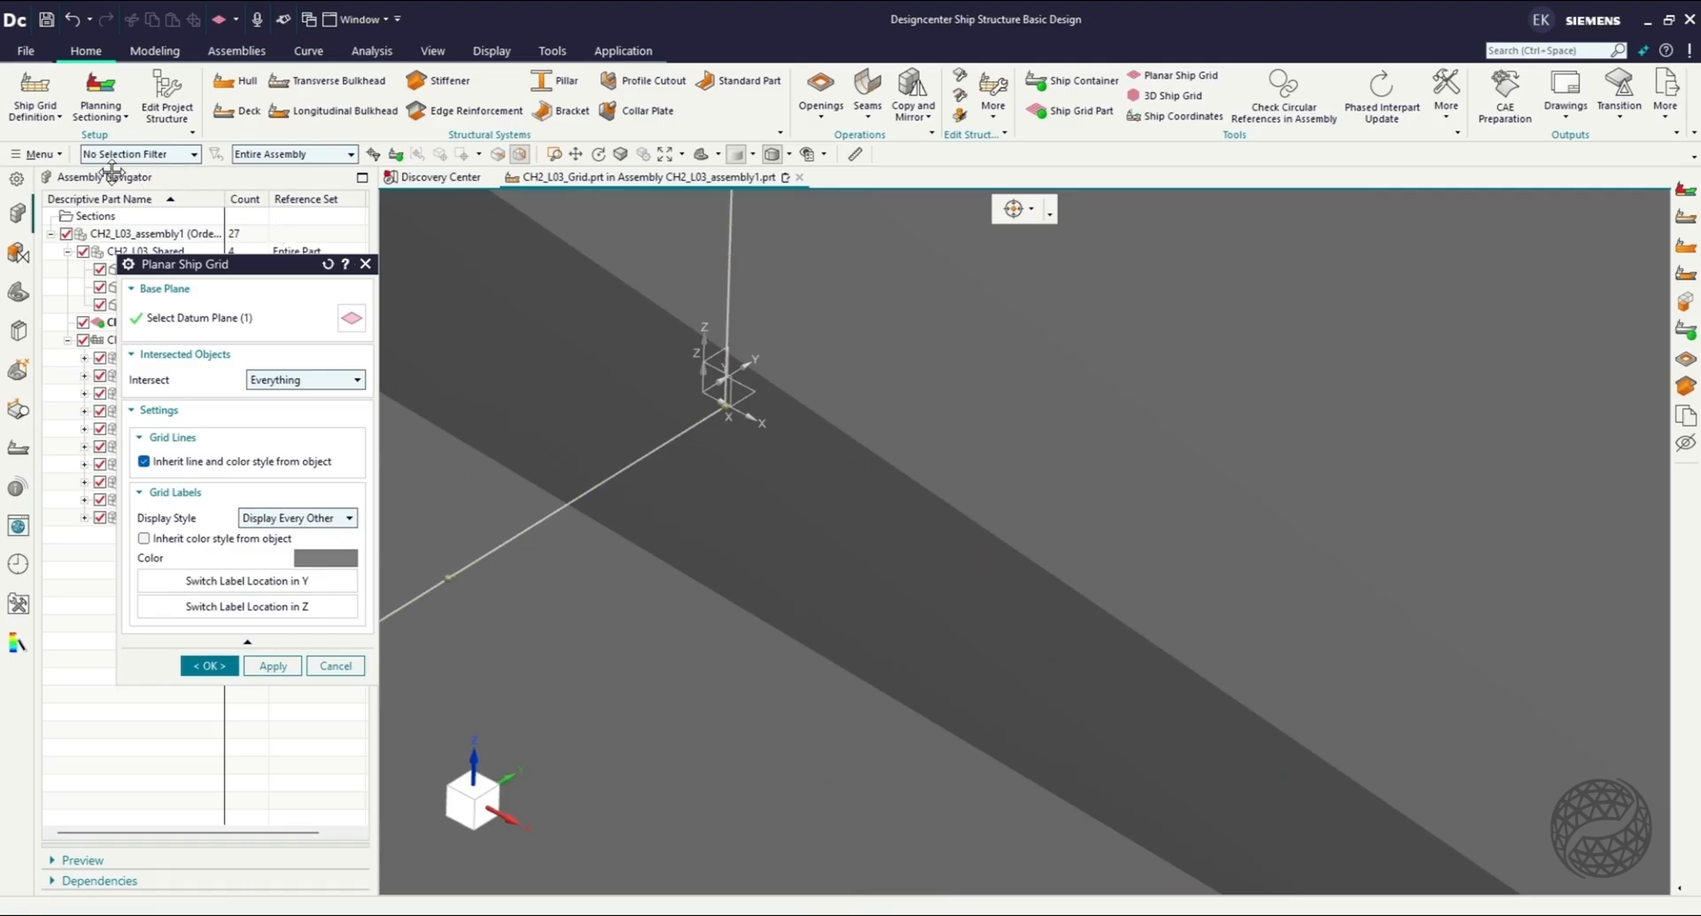
{"action": "scroll", "coordinate": [875, 456], "scroll_direction": "up", "scroll_amount": 5}
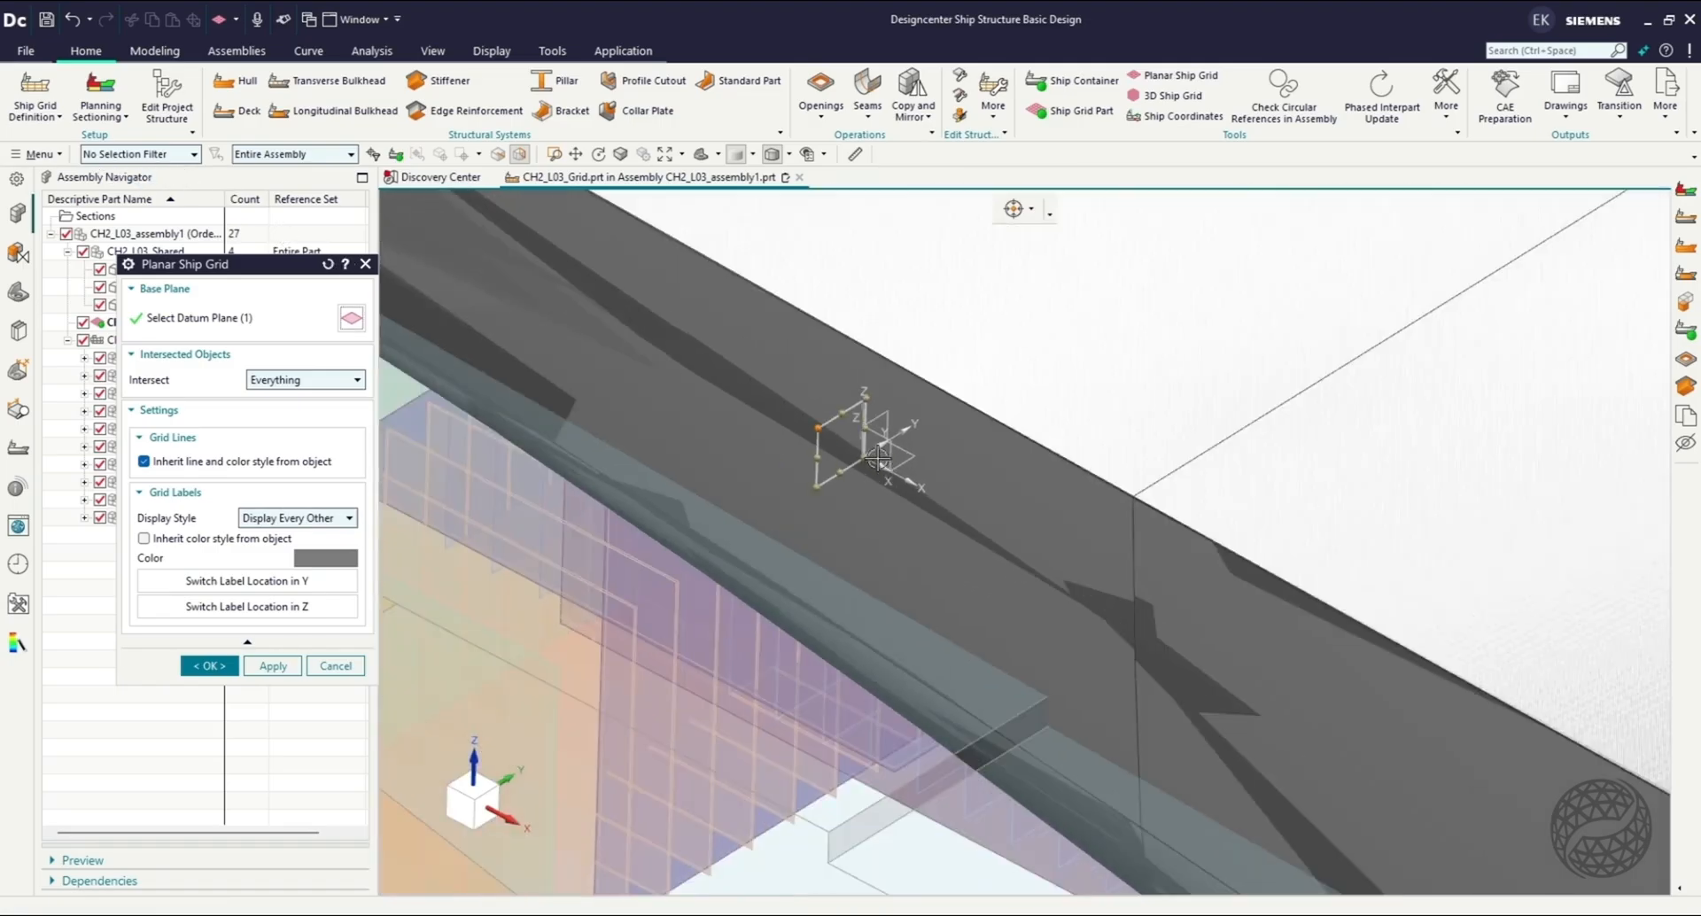
{"action": "scroll", "coordinate": [877, 456], "scroll_direction": "down", "scroll_amount": 5}
{"action": "left_click_drag", "start_coordinate": [316, 326], "coordinate": [36, 281]}
{"action": "scroll", "coordinate": [609, 388], "scroll_direction": "down", "scroll_amount": 7}
{"action": "left_click", "coordinate": [487, 807]}
{"action": "left_click_drag", "start_coordinate": [792, 265], "coordinate": [780, 496]}
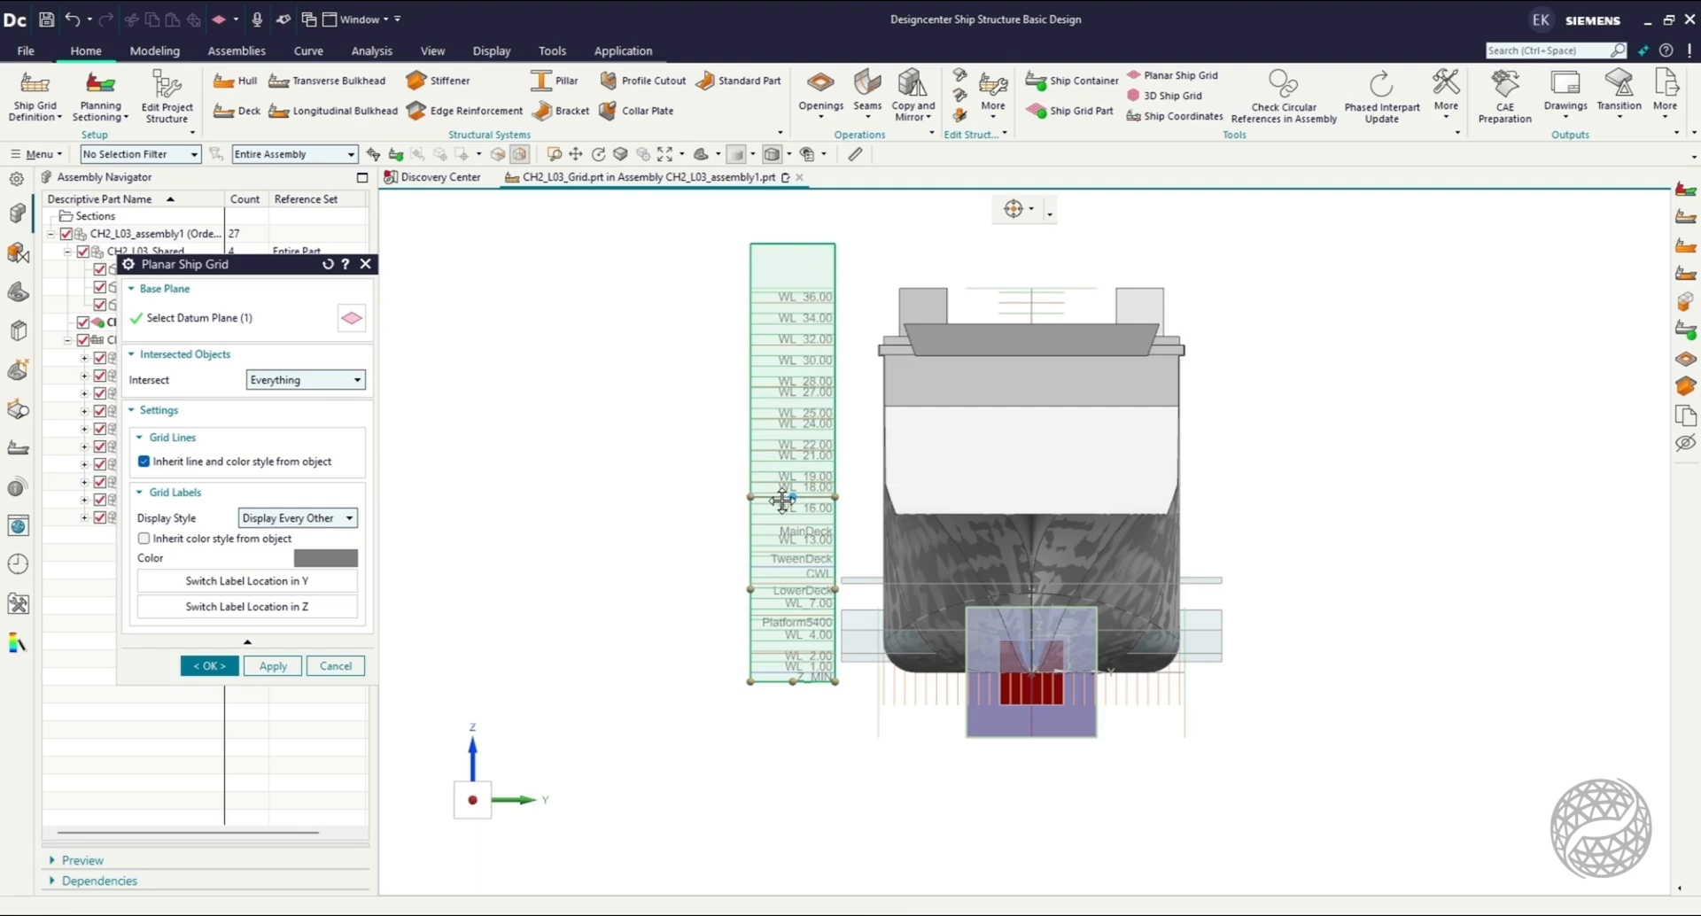
{"action": "scroll", "coordinate": [802, 656], "scroll_direction": "up", "scroll_amount": 3}
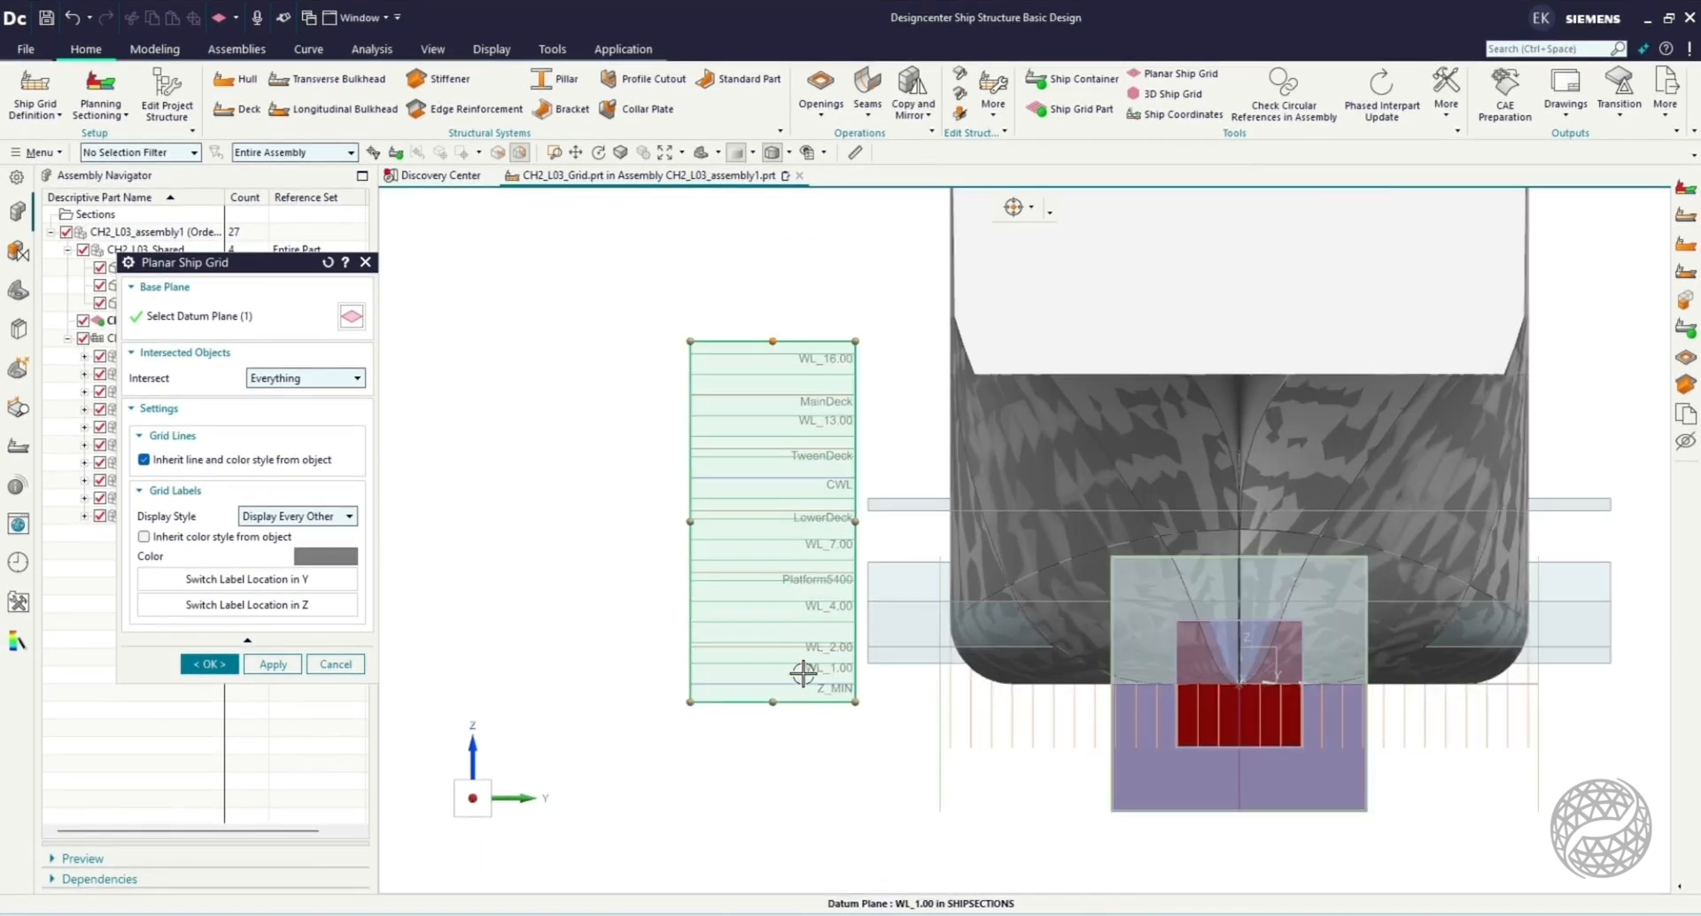
{"action": "left_click_drag", "start_coordinate": [766, 693], "coordinate": [779, 729]}
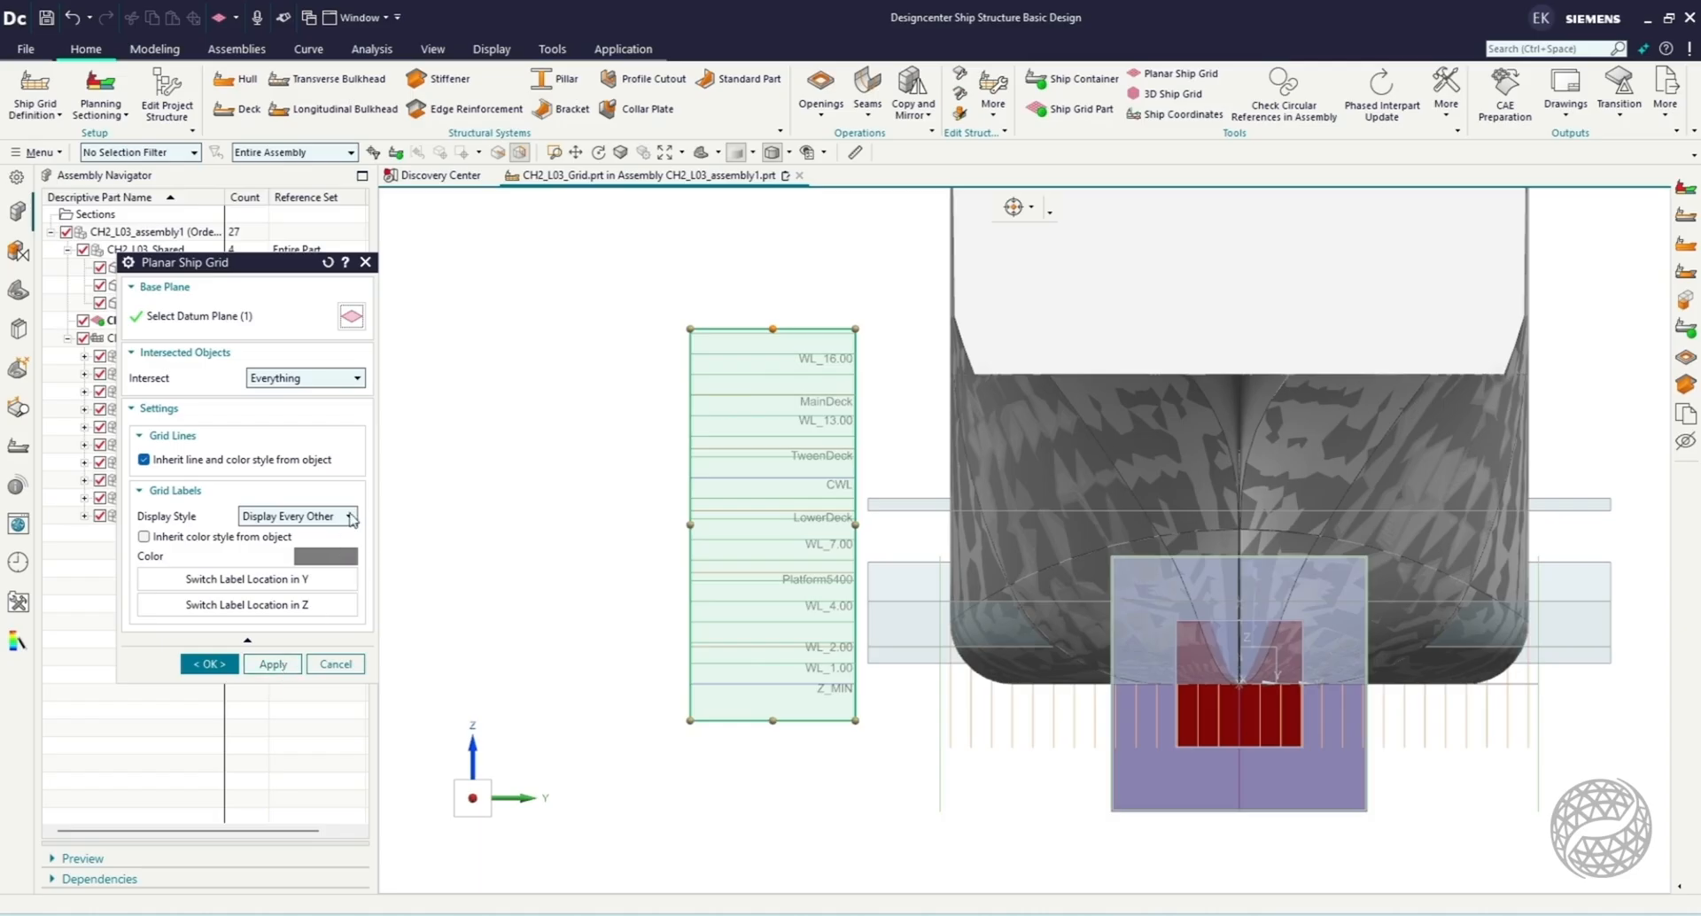
Set the grid label display style to Display All and create the YZ planar grid.
{"action": "left_click", "coordinate": [351, 517]}
{"action": "left_click", "coordinate": [266, 598]}
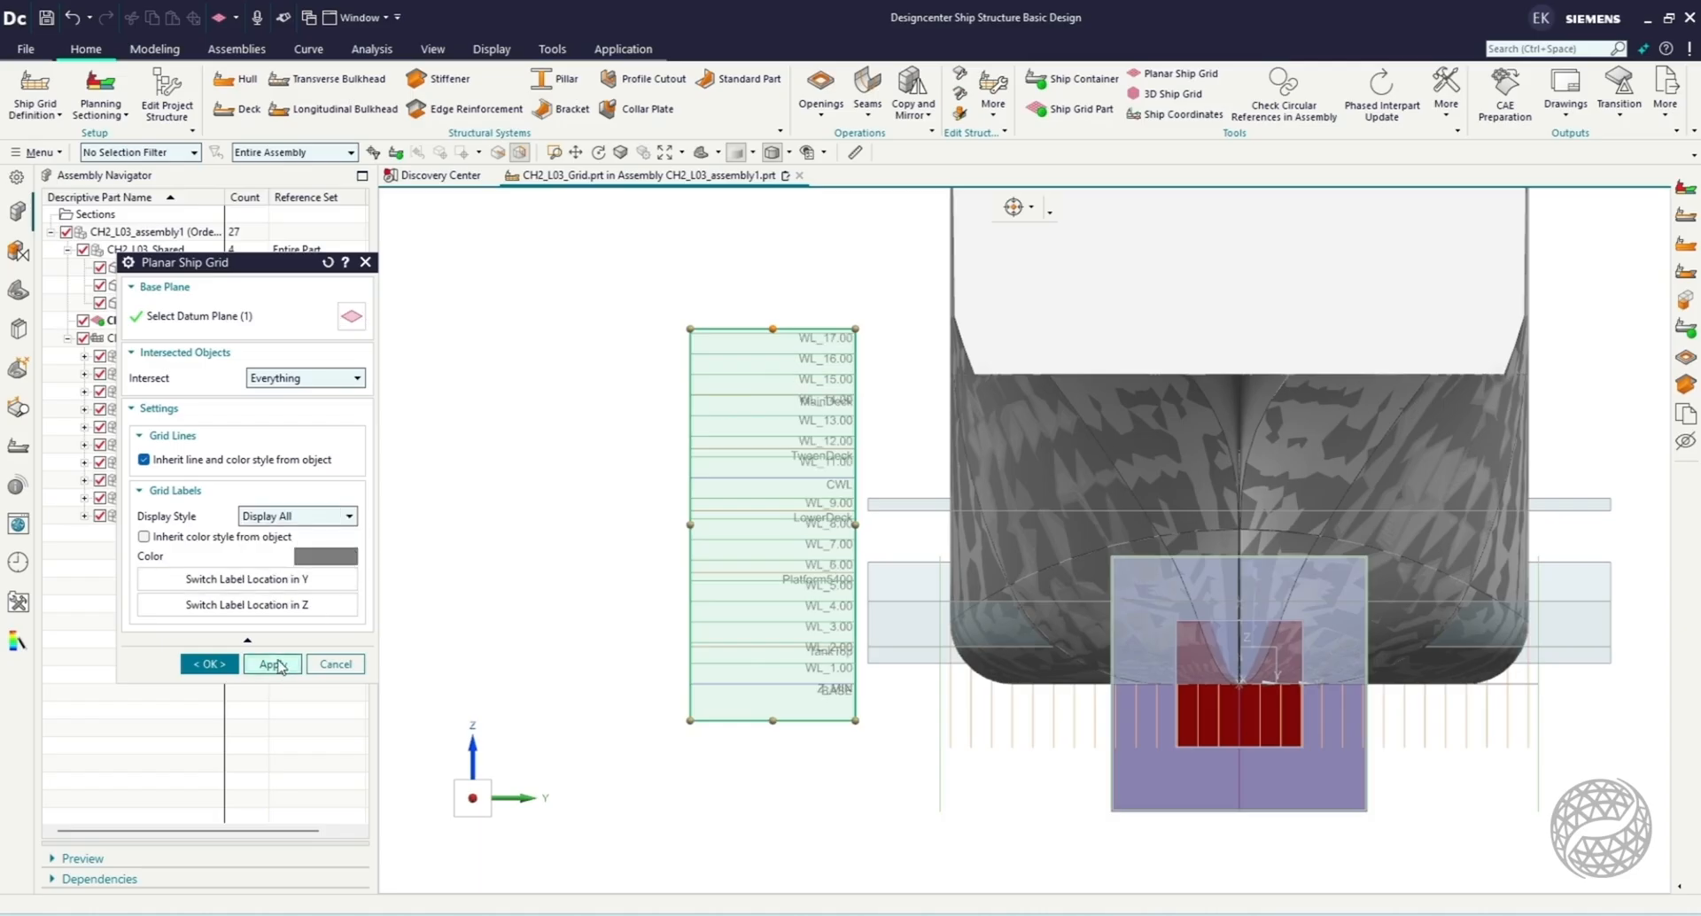
{"action": "left_click", "coordinate": [273, 665]}
{"action": "scroll", "coordinate": [849, 487], "scroll_direction": "down", "scroll_amount": 2}
{"action": "middle_click_drag", "start_coordinate": [678, 488], "coordinate": [740, 484]}
{"action": "scroll", "coordinate": [789, 460], "scroll_direction": "down", "scroll_amount": 4}
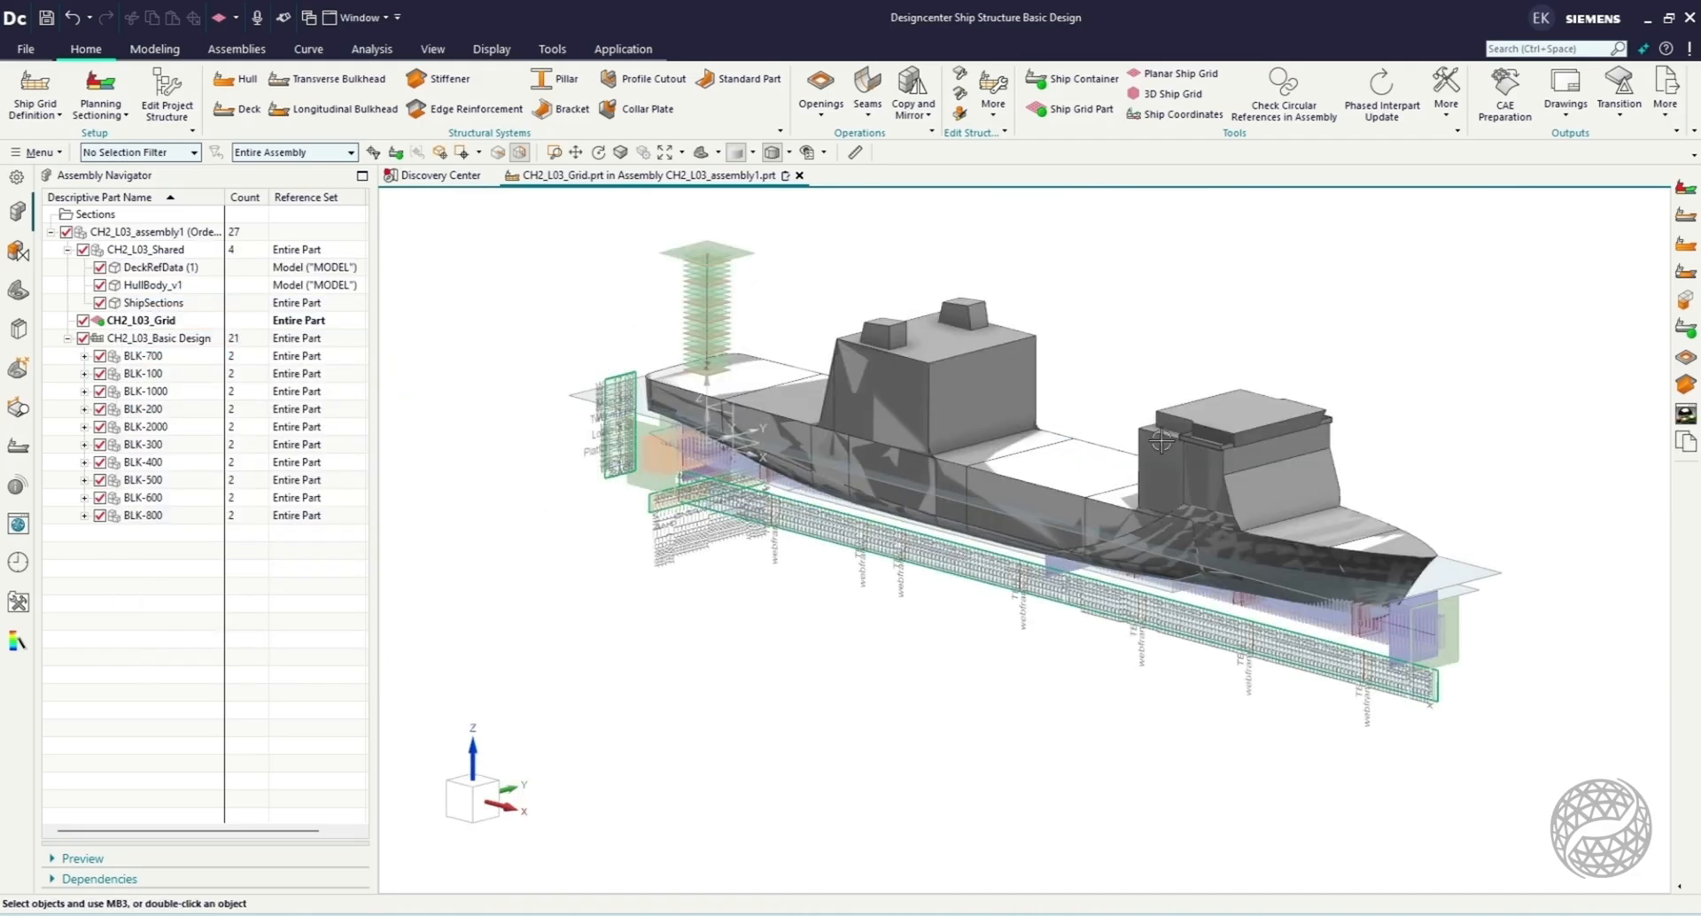
Start a Hull on BLK-500 from faces, selecting the block's tangent side and bottom faces as mold faces.
{"action": "scroll", "coordinate": [1304, 356], "scroll_direction": "up", "scroll_amount": 1}
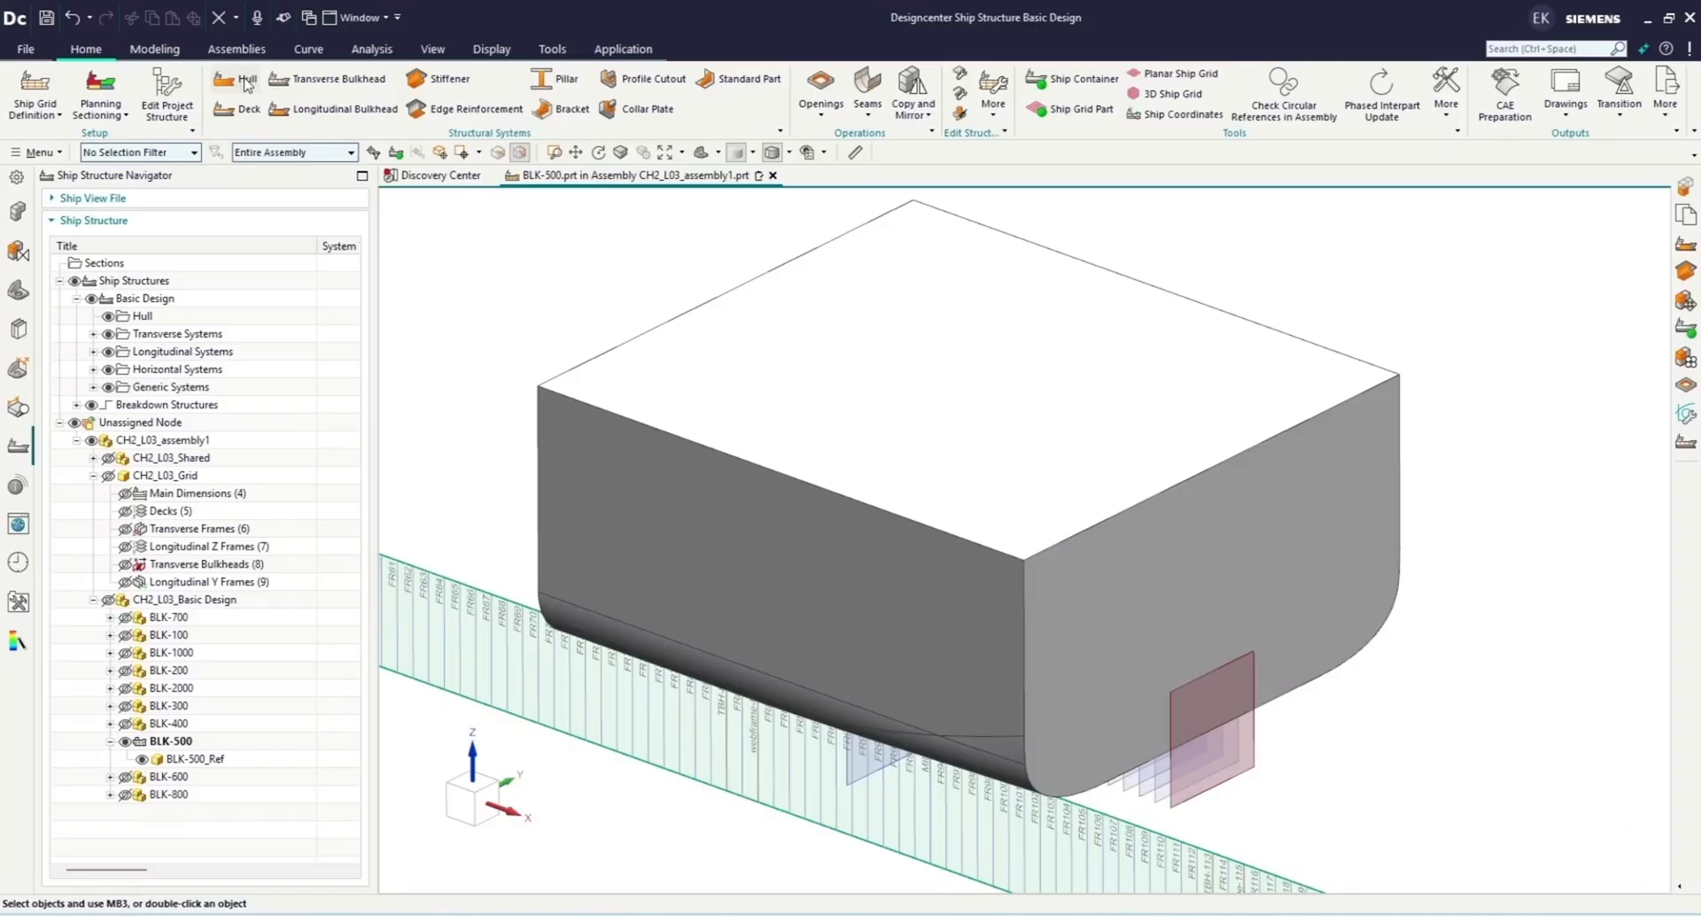
{"action": "left_click", "coordinate": [239, 78]}
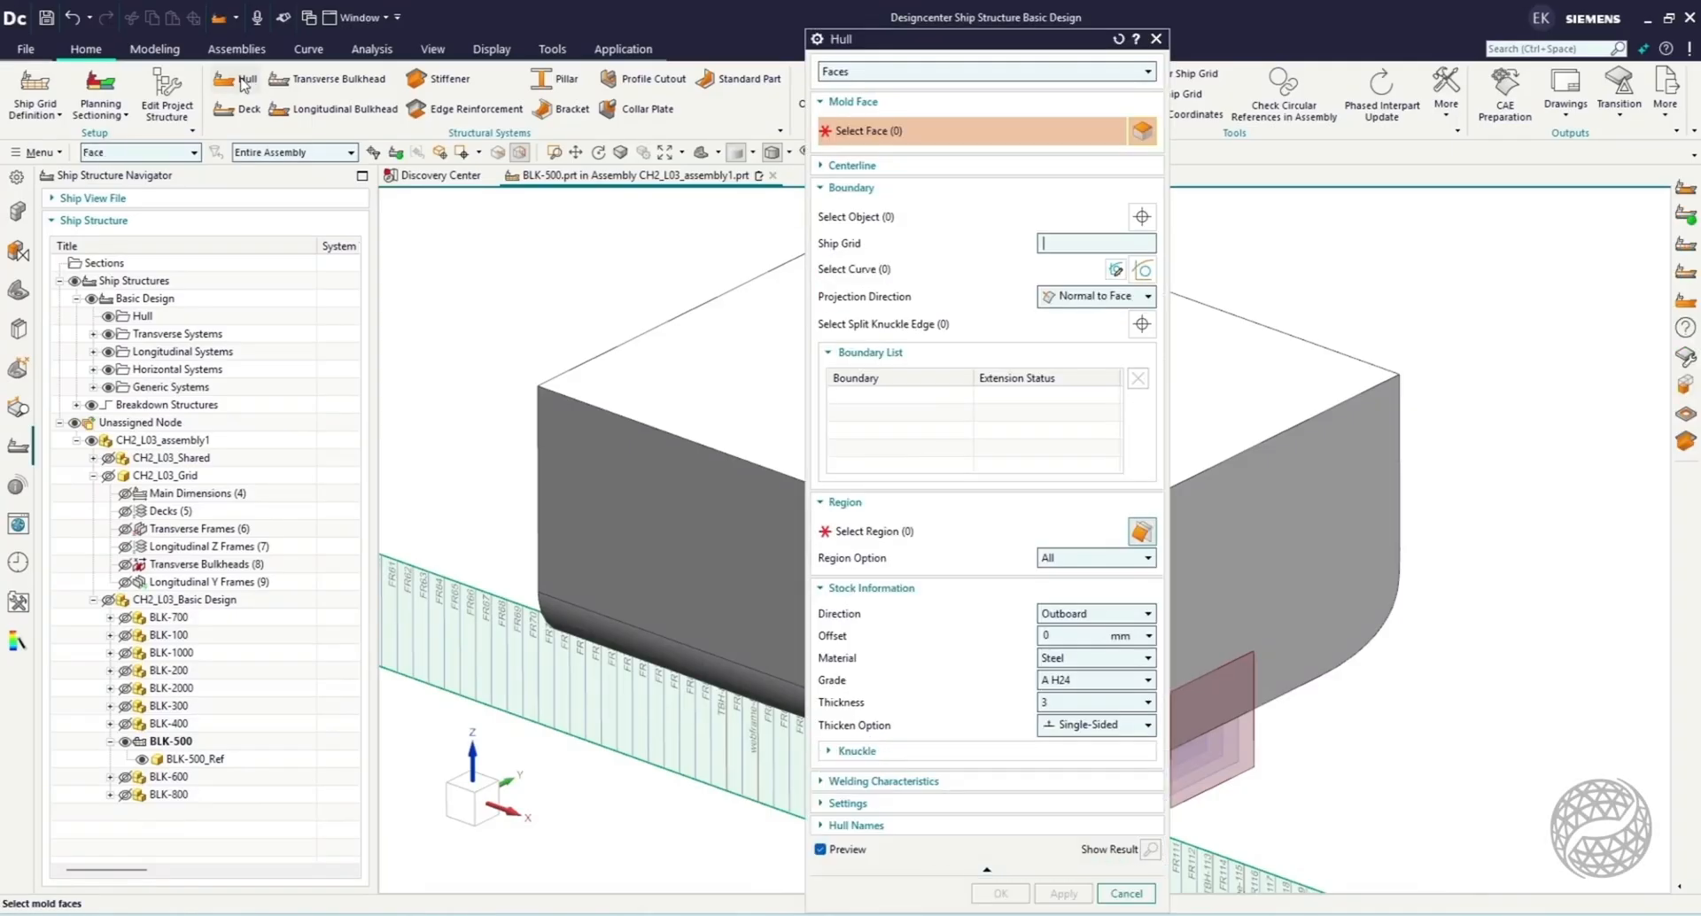
{"action": "left_click_drag", "start_coordinate": [877, 46], "coordinate": [1372, 200]}
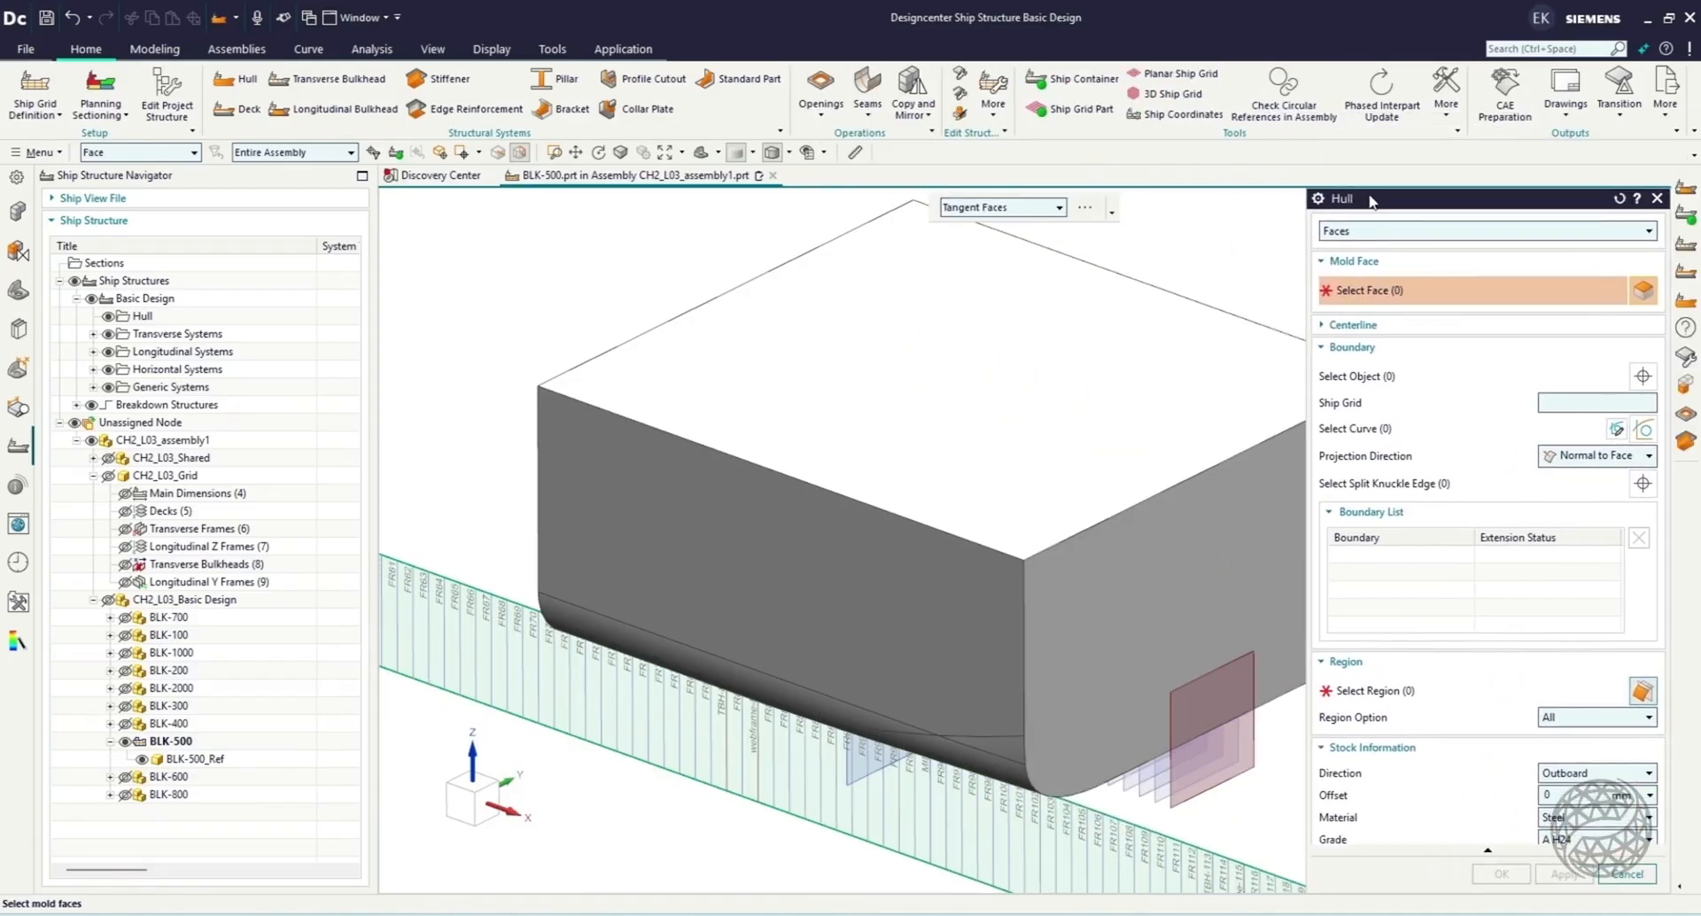
{"action": "left_click", "coordinate": [827, 583]}
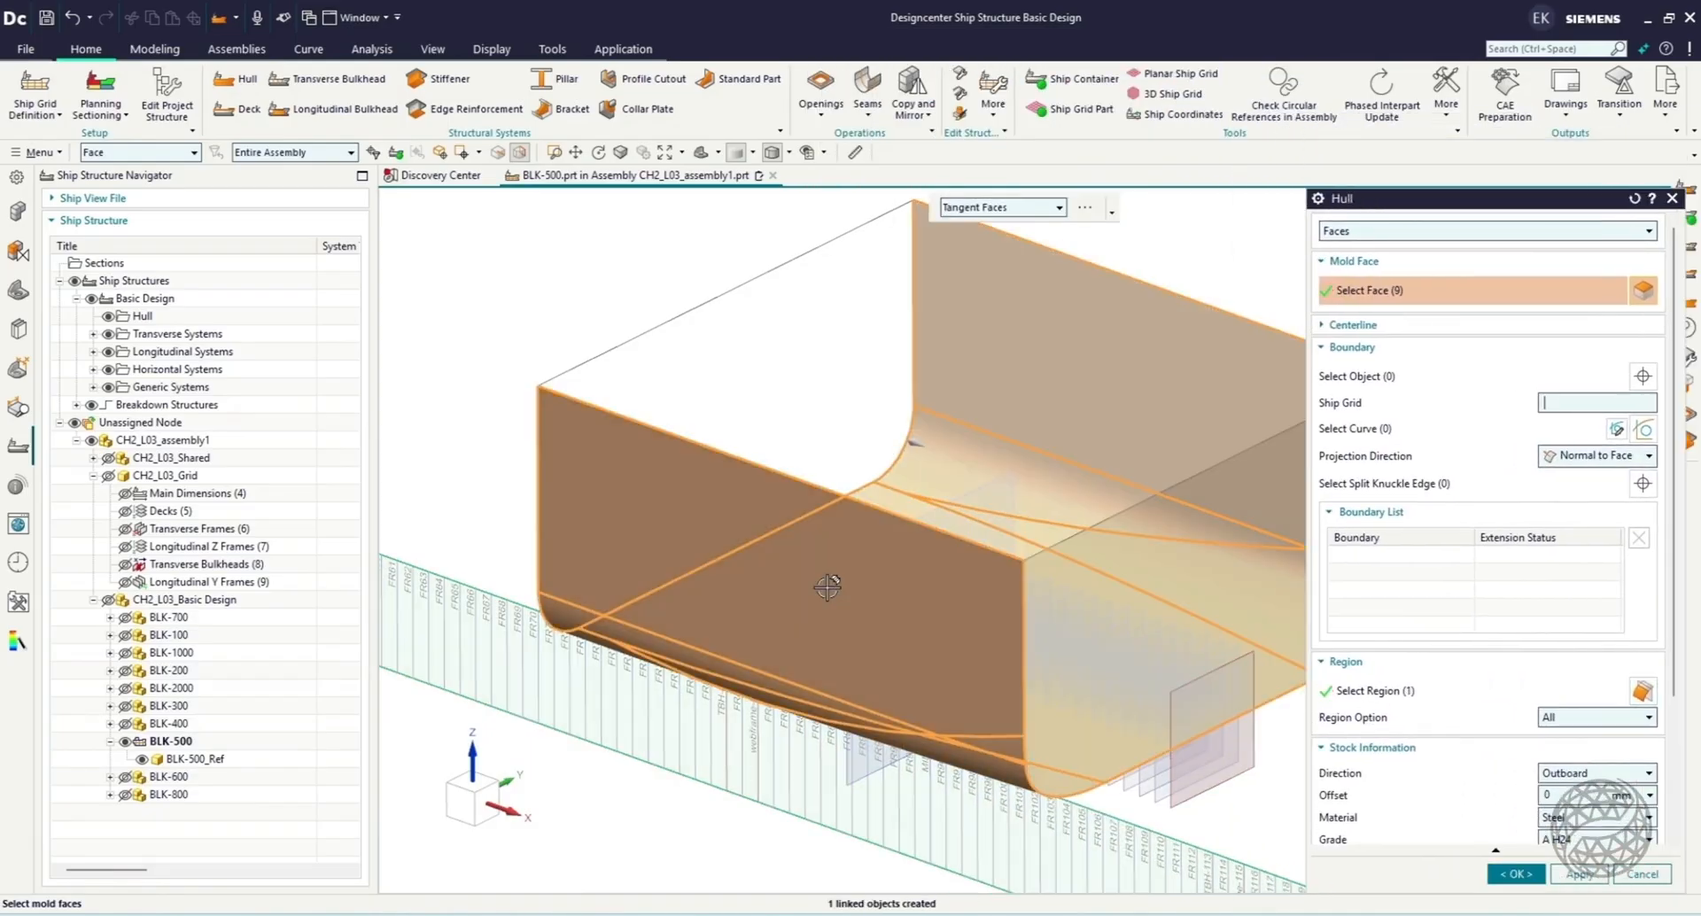
{"action": "middle_click_drag", "start_coordinate": [501, 334], "coordinate": [517, 303]}
Bound the hull lengthwise with the transverse bulkhead planes TBH-113 and TBH-82.
{"action": "left_click", "coordinate": [1362, 375]}
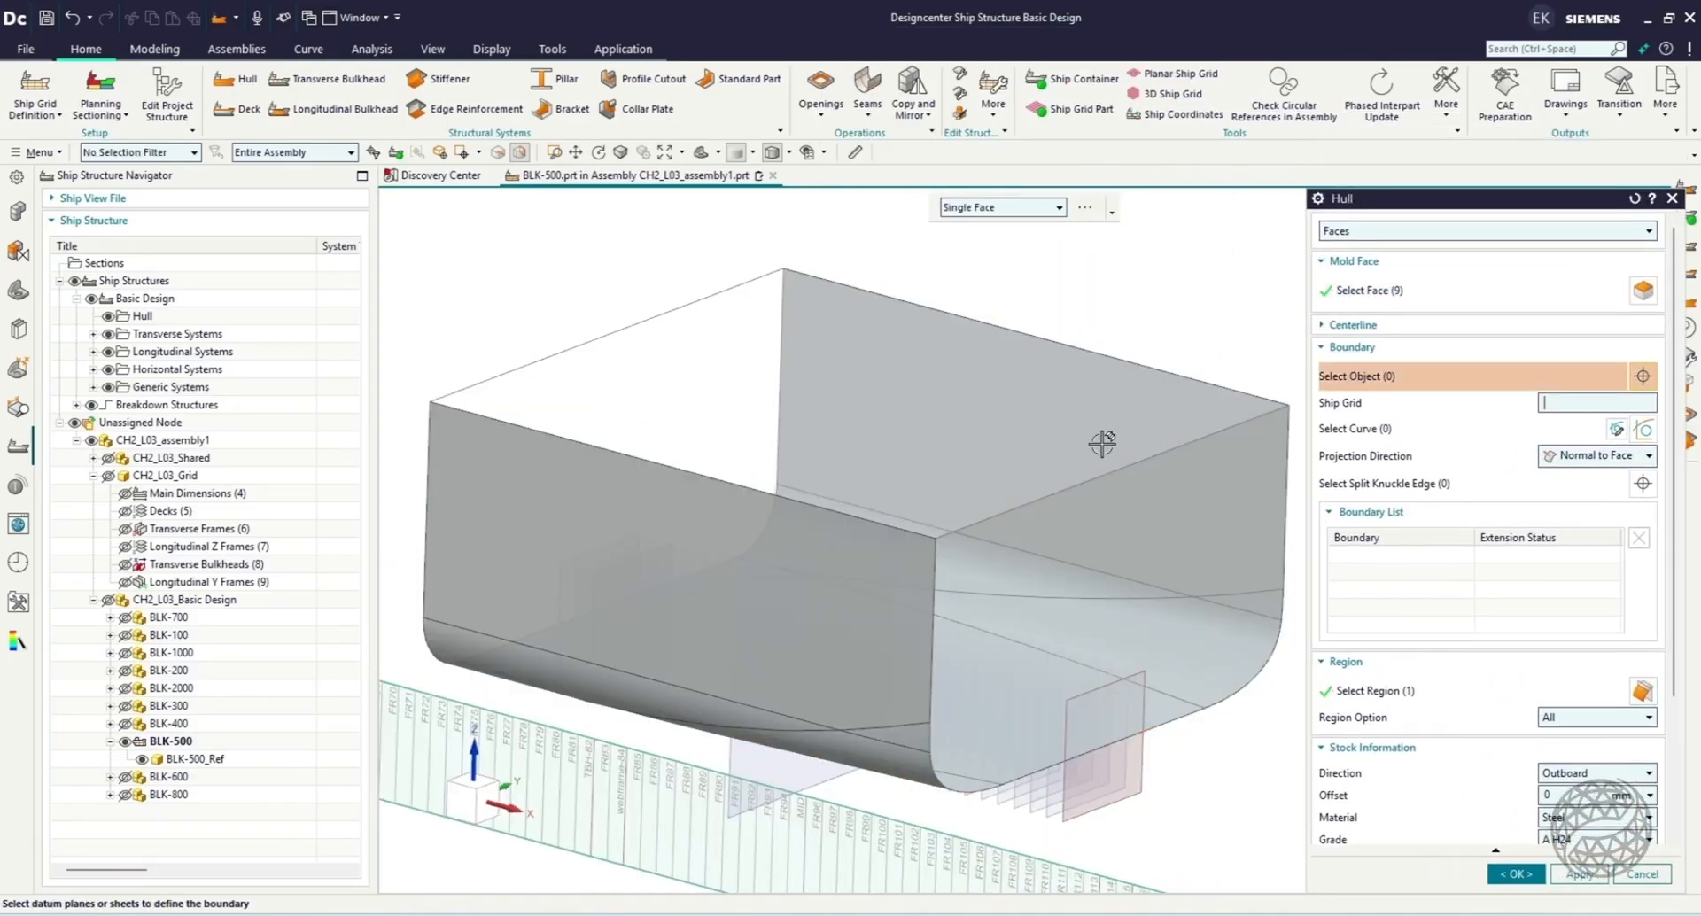
{"action": "left_click", "coordinate": [464, 802]}
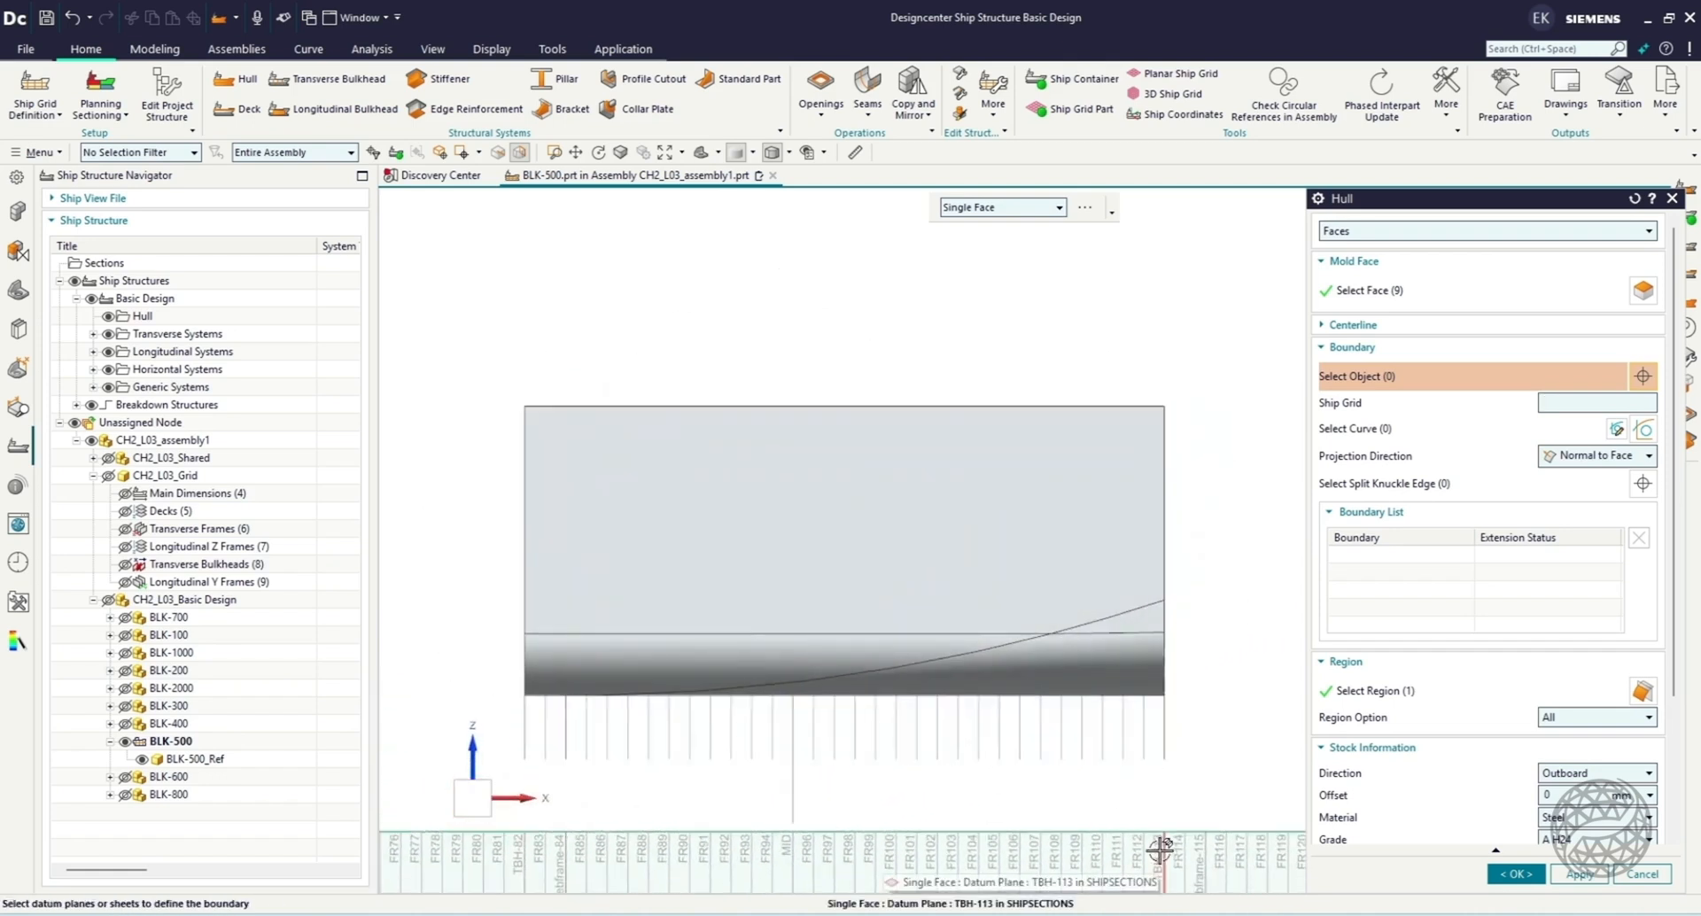
{"action": "left_click", "coordinate": [1162, 851]}
{"action": "left_click", "coordinate": [520, 857]}
{"action": "middle_click_drag", "start_coordinate": [675, 328], "coordinate": [600, 346]}
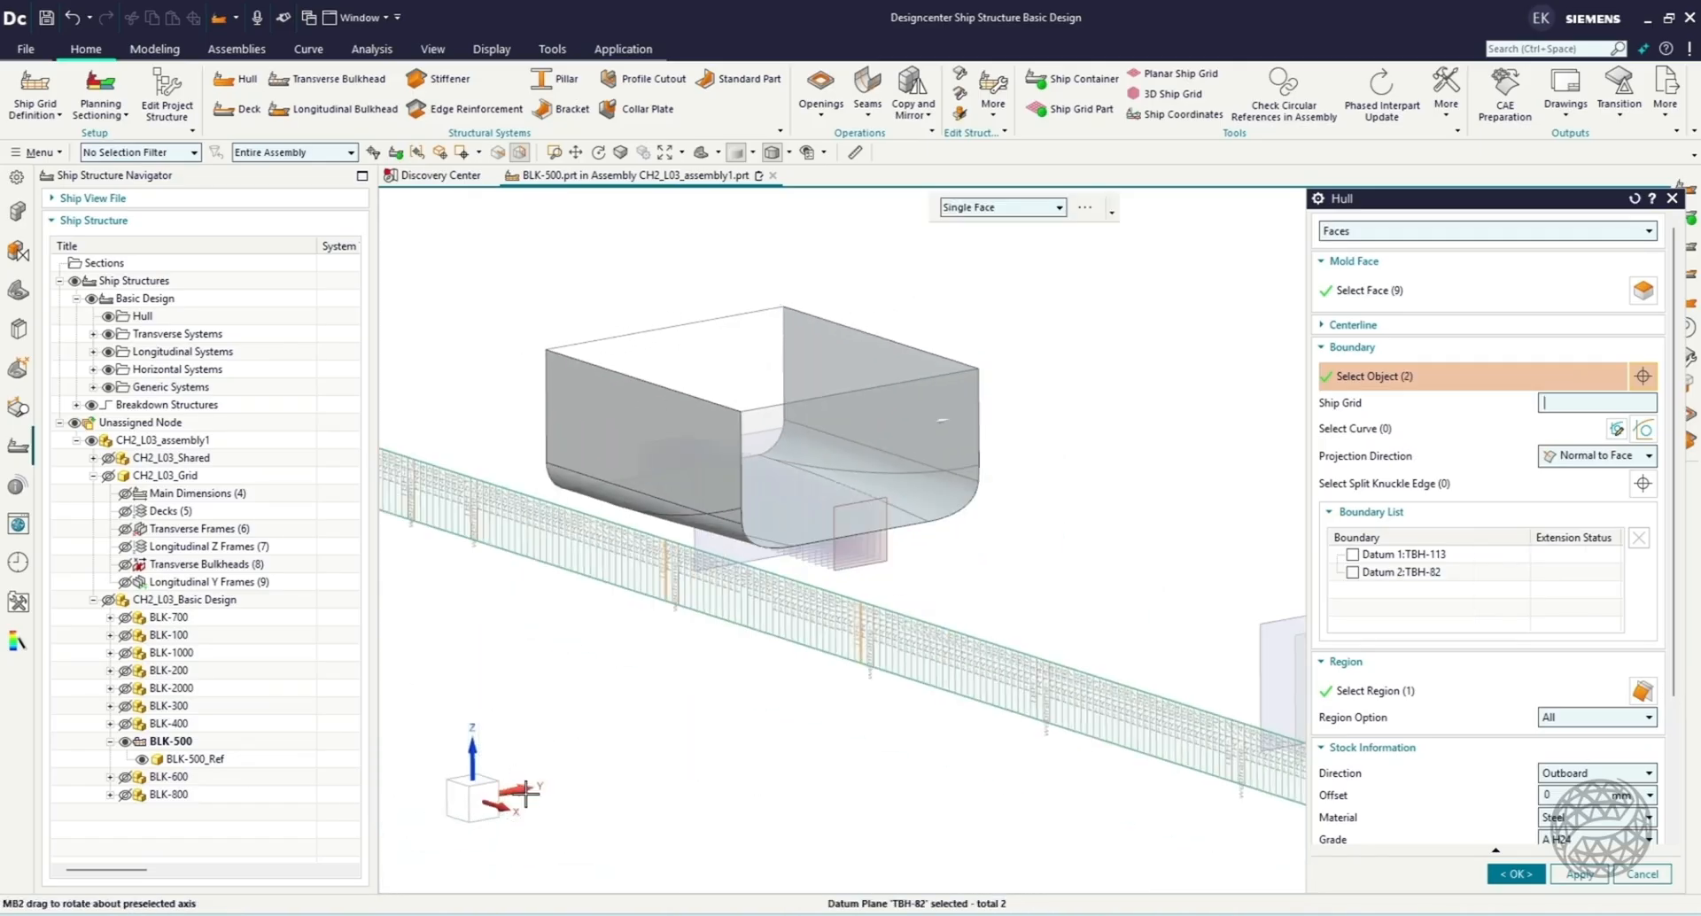
Add the MainDeck datum plane as the hull's upper boundary.
{"action": "left_click", "coordinate": [498, 803]}
{"action": "scroll", "coordinate": [502, 320], "scroll_direction": "up", "scroll_amount": 4}
{"action": "scroll", "coordinate": [655, 373], "scroll_direction": "up", "scroll_amount": 4}
{"action": "scroll", "coordinate": [752, 472], "scroll_direction": "up", "scroll_amount": 7}
{"action": "left_click", "coordinate": [704, 585]}
{"action": "scroll", "coordinate": [809, 403], "scroll_direction": "down", "scroll_amount": 5}
{"action": "scroll", "coordinate": [814, 413], "scroll_direction": "down", "scroll_amount": 2}
{"action": "middle_click_drag", "start_coordinate": [847, 482], "coordinate": [941, 524]}
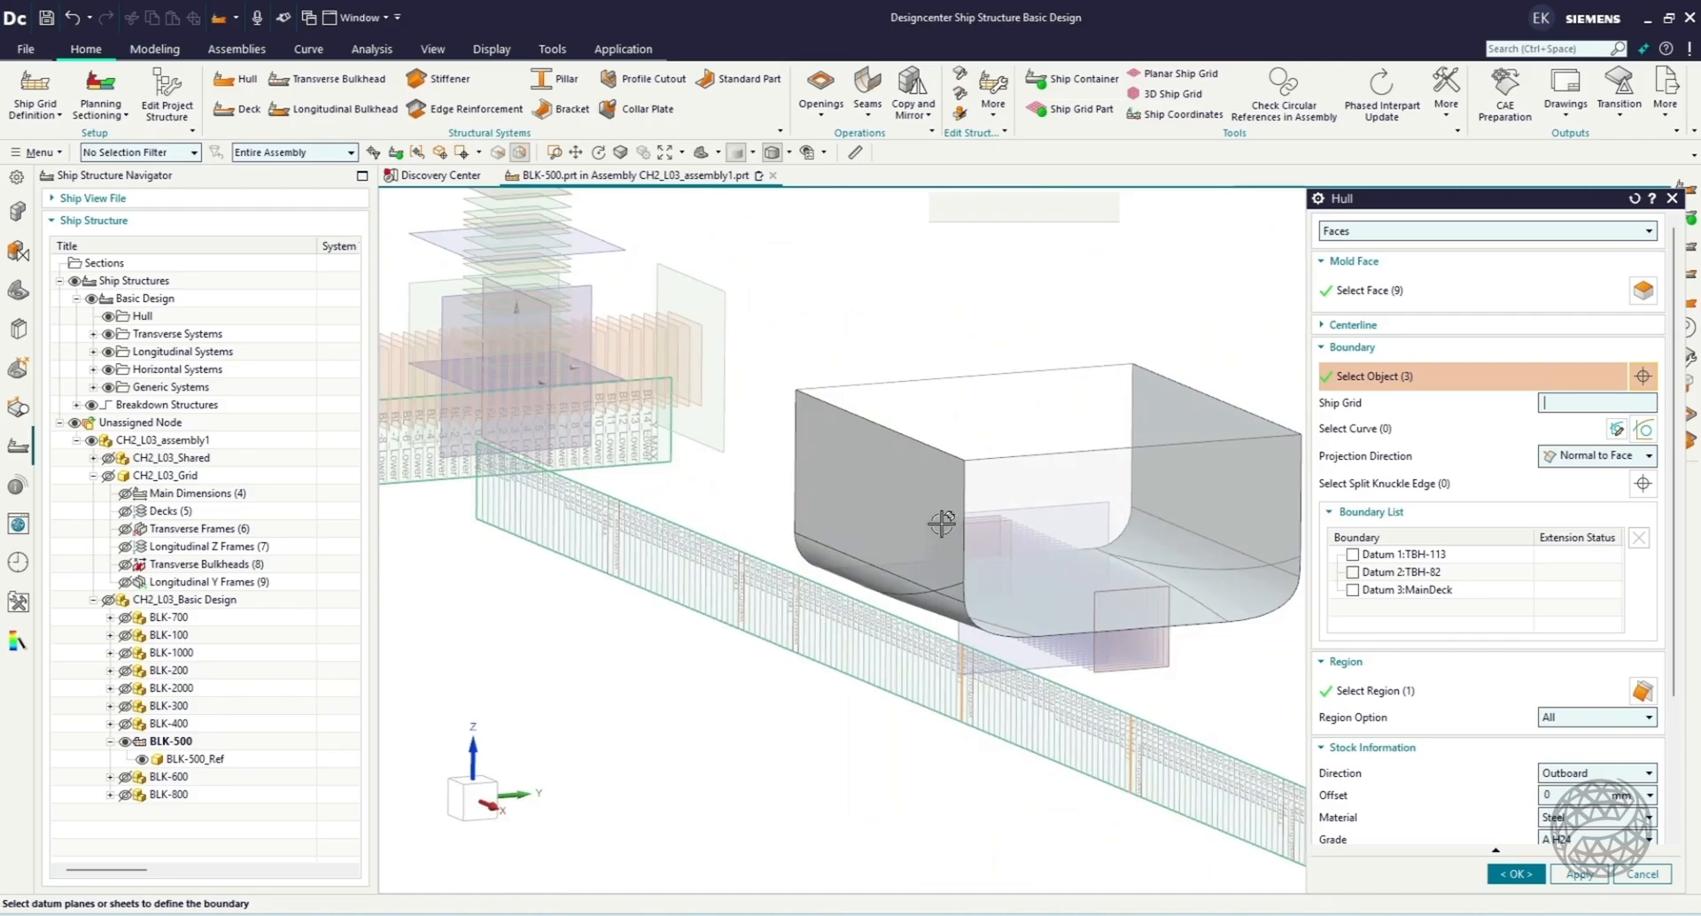
Set the hull's steel grade to B H45 and thickness to 8, and create the hull.
{"action": "left_click", "coordinate": [1425, 694]}
{"action": "scroll", "coordinate": [1471, 720], "scroll_direction": "down", "scroll_amount": 3}
{"action": "left_click", "coordinate": [1644, 682]}
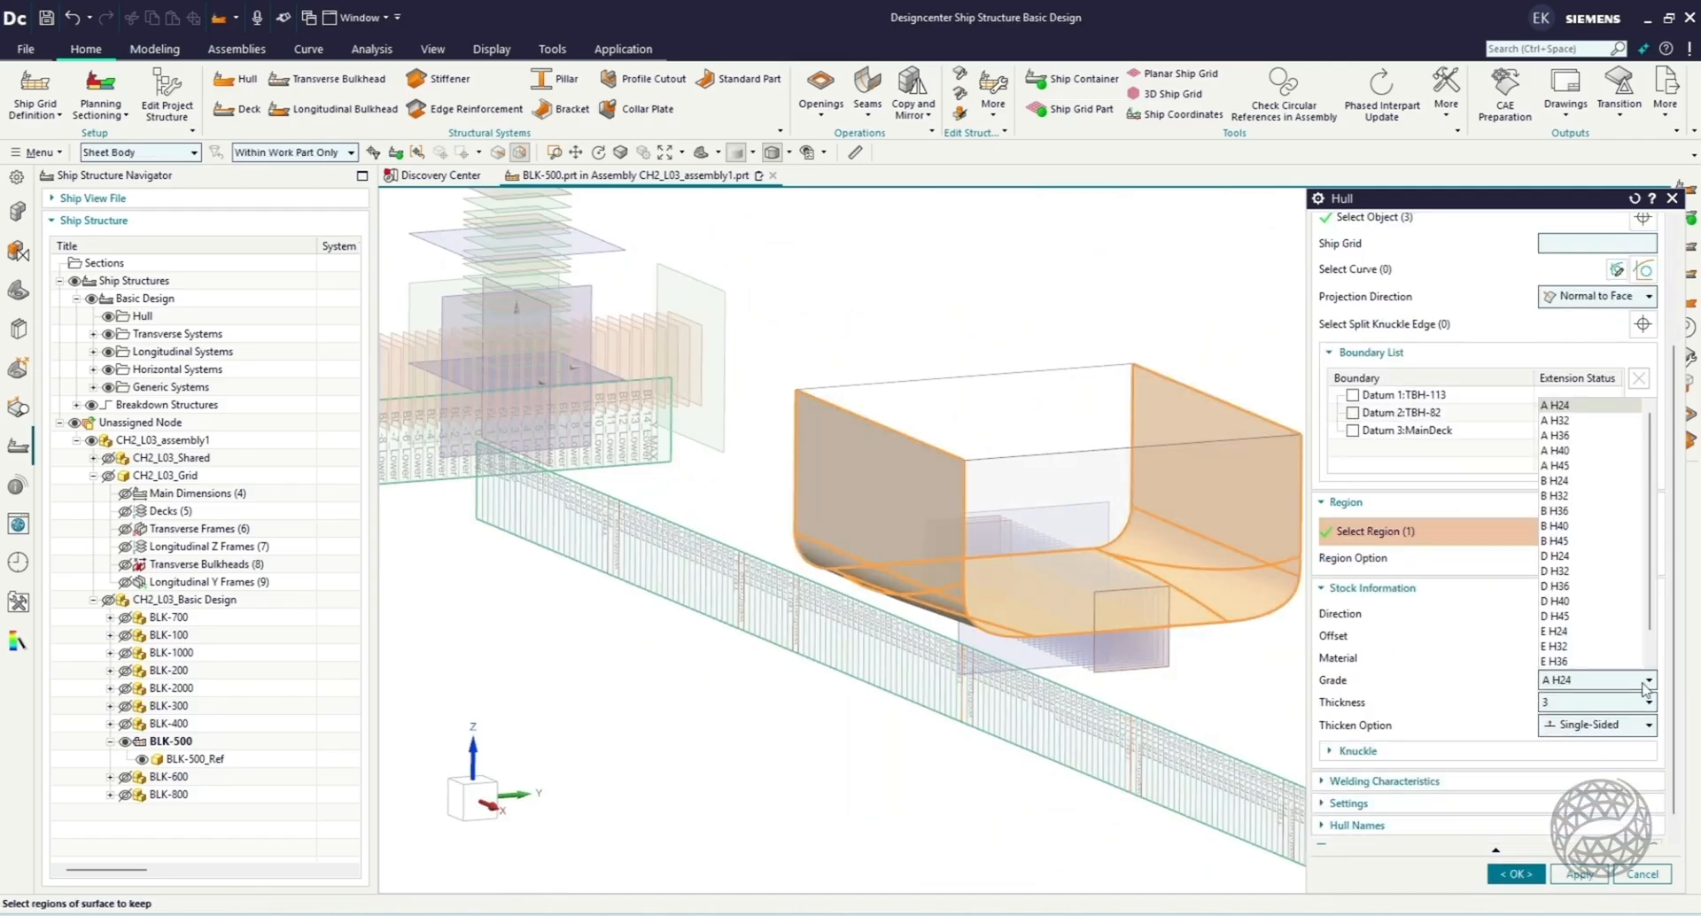
{"action": "left_click", "coordinate": [1568, 540]}
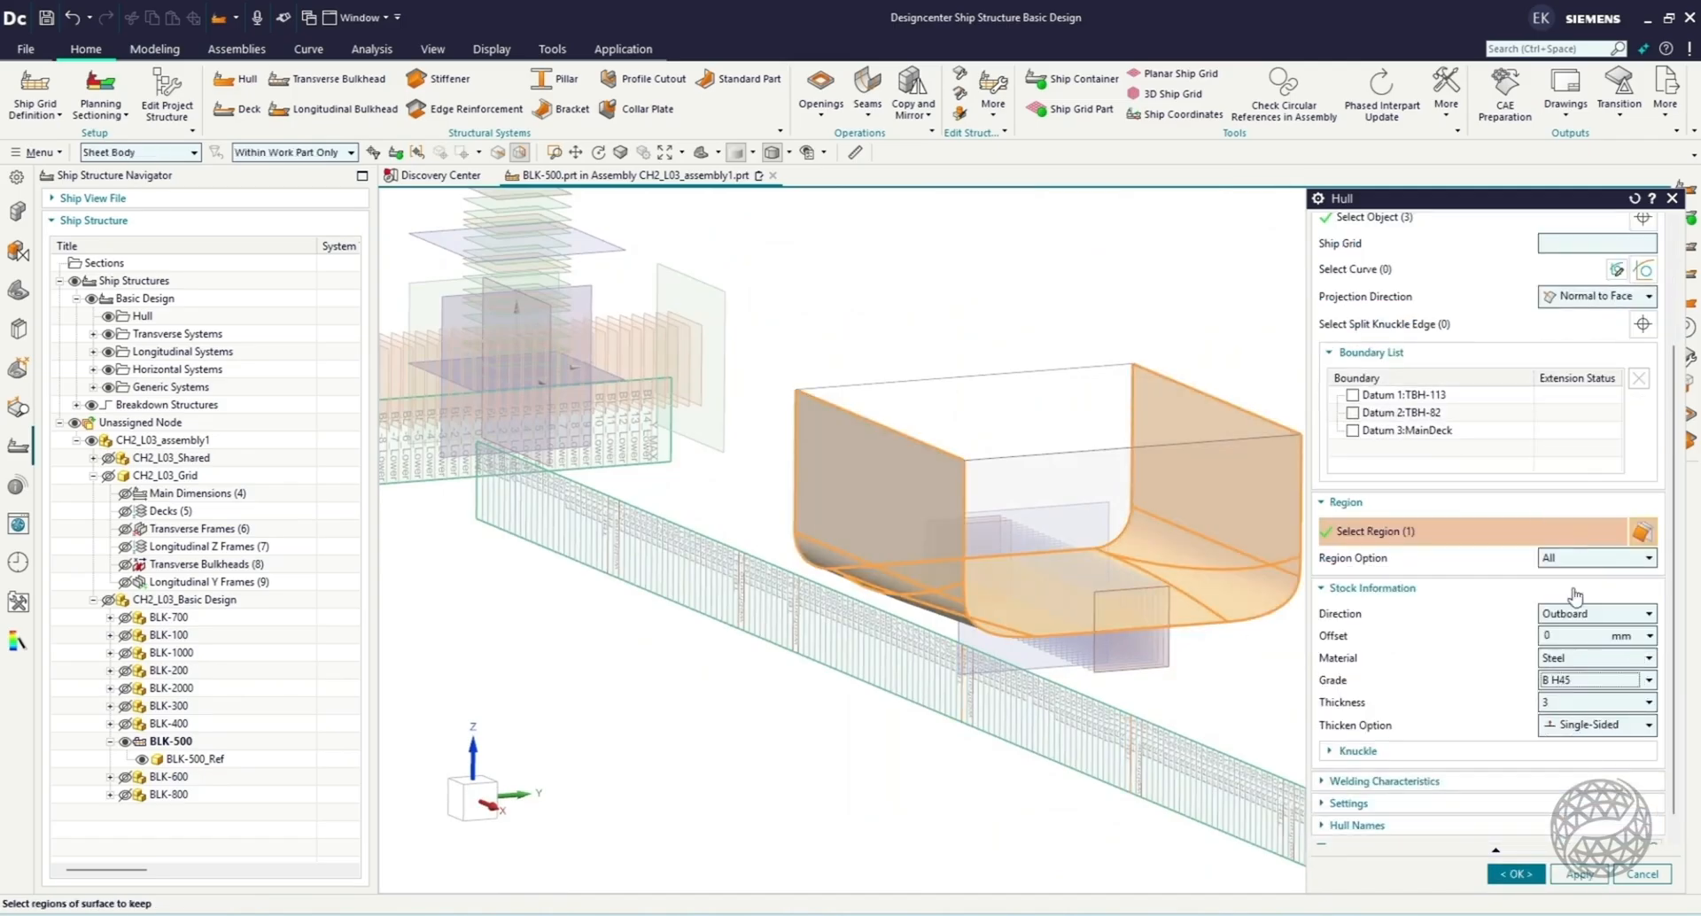
{"action": "left_click", "coordinate": [1602, 705]}
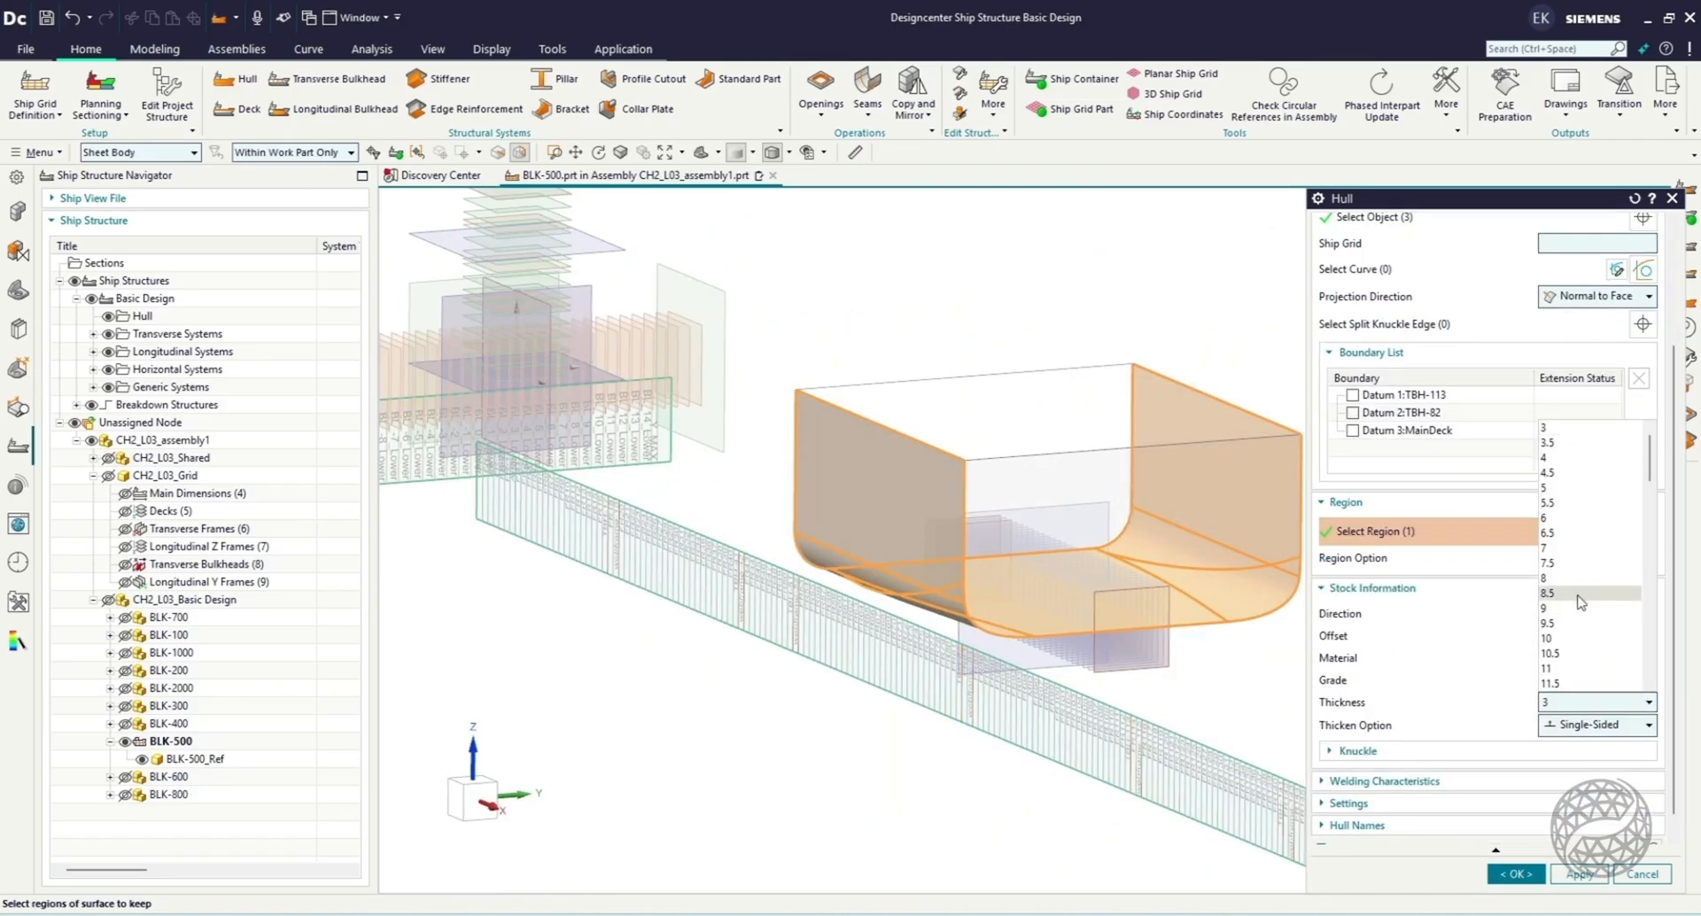
{"action": "left_click", "coordinate": [1577, 594]}
{"action": "left_click", "coordinate": [1516, 874]}
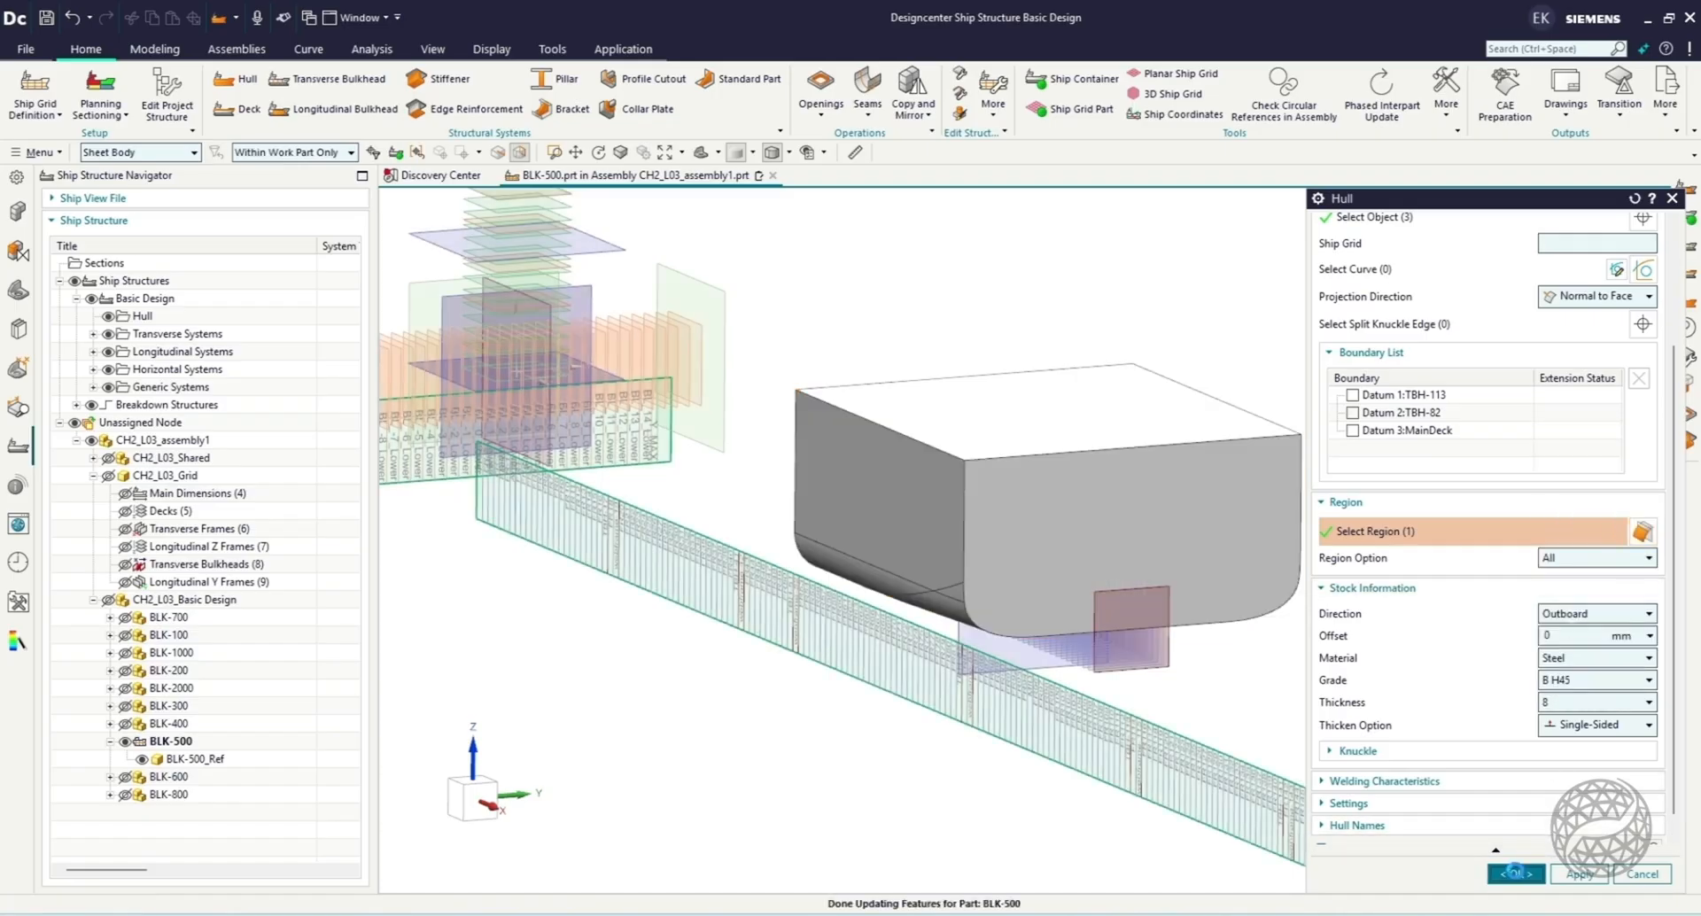
Hide the BLK-500_Ref reference body and check the hull's visibility so only the new hull is shown.
{"action": "scroll", "coordinate": [1181, 349], "scroll_direction": "up", "scroll_amount": 2}
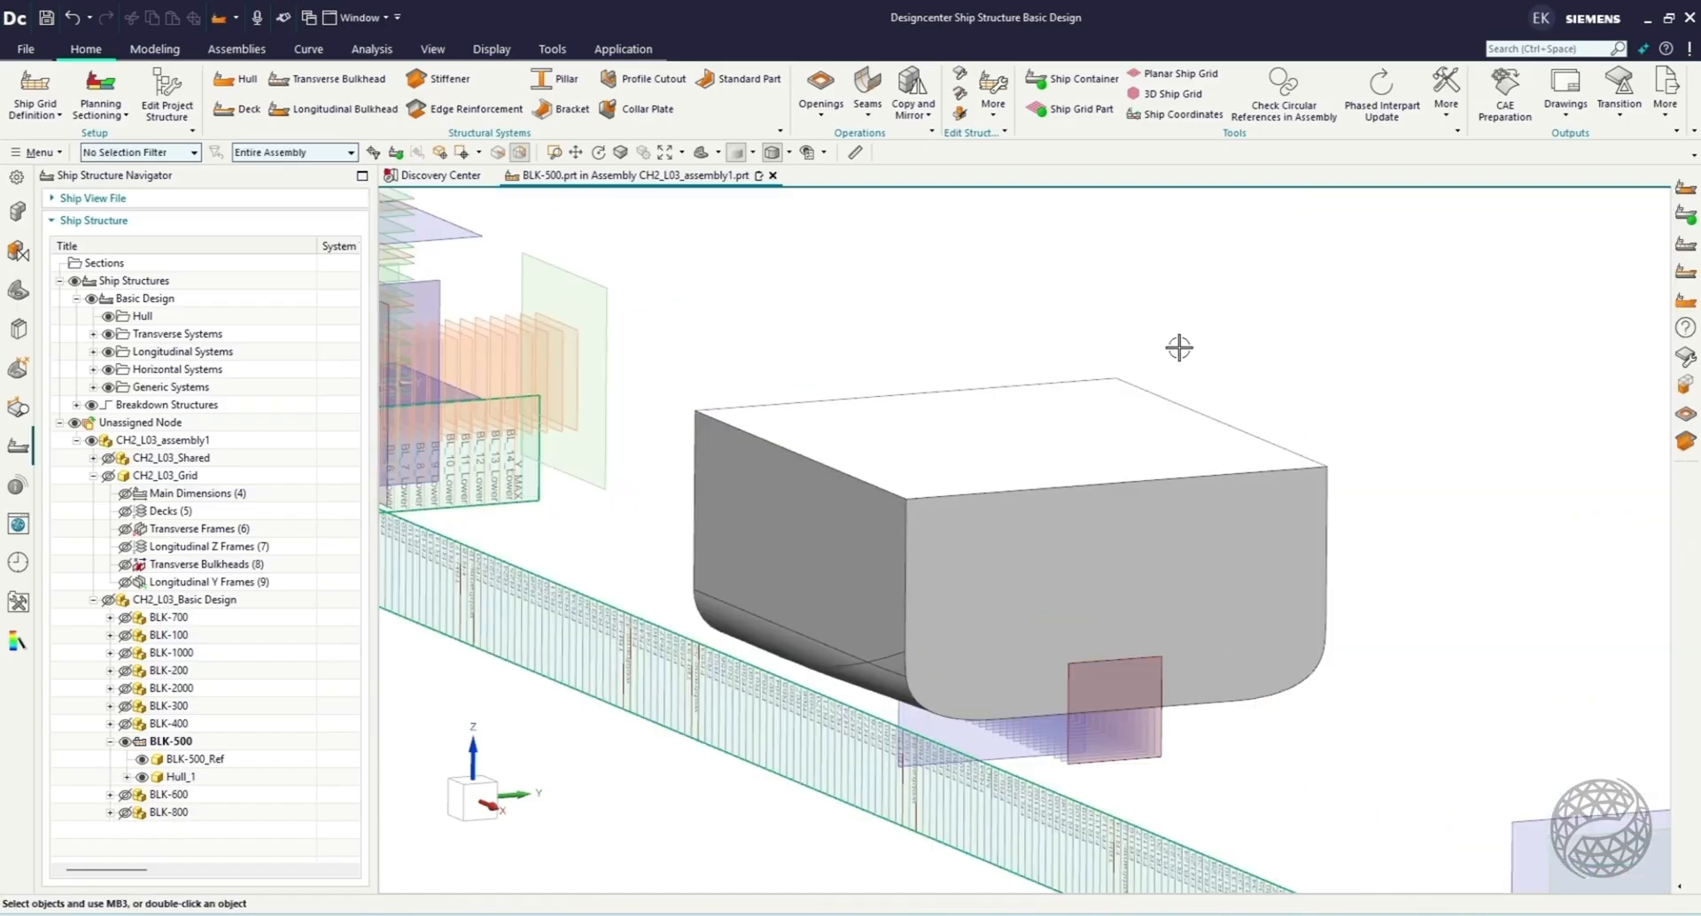
{"action": "left_click", "coordinate": [142, 759]}
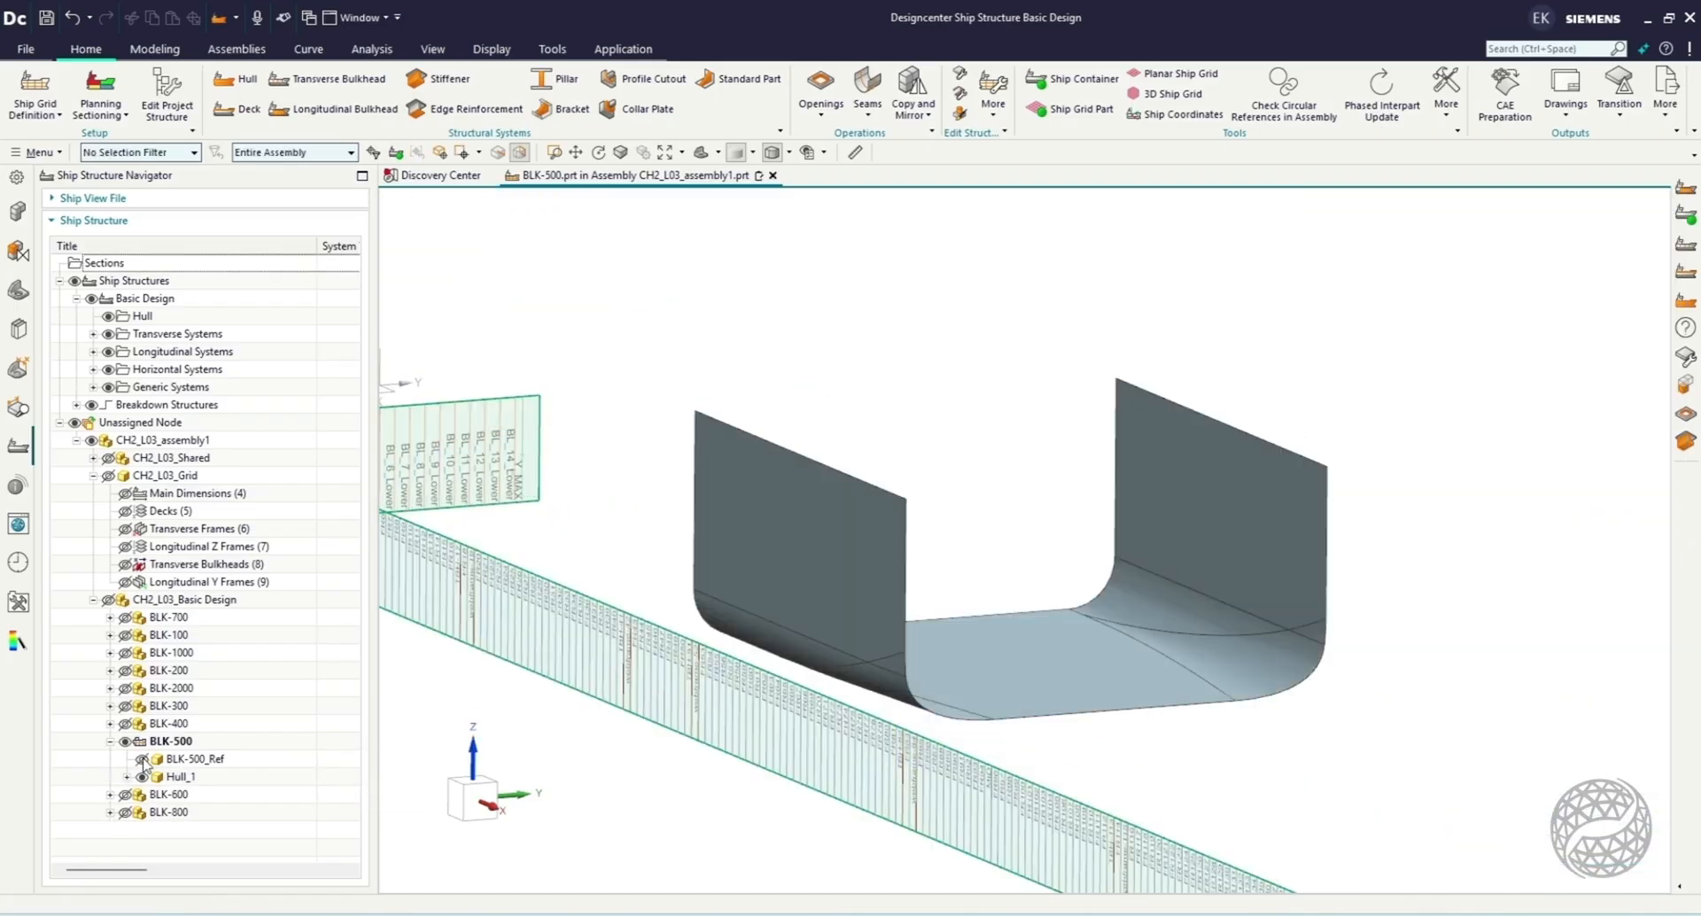
{"action": "middle_click_drag", "start_coordinate": [1089, 723], "coordinate": [1050, 704]}
{"action": "left_click", "coordinate": [140, 776]}
{"action": "left_click", "coordinate": [140, 776]}
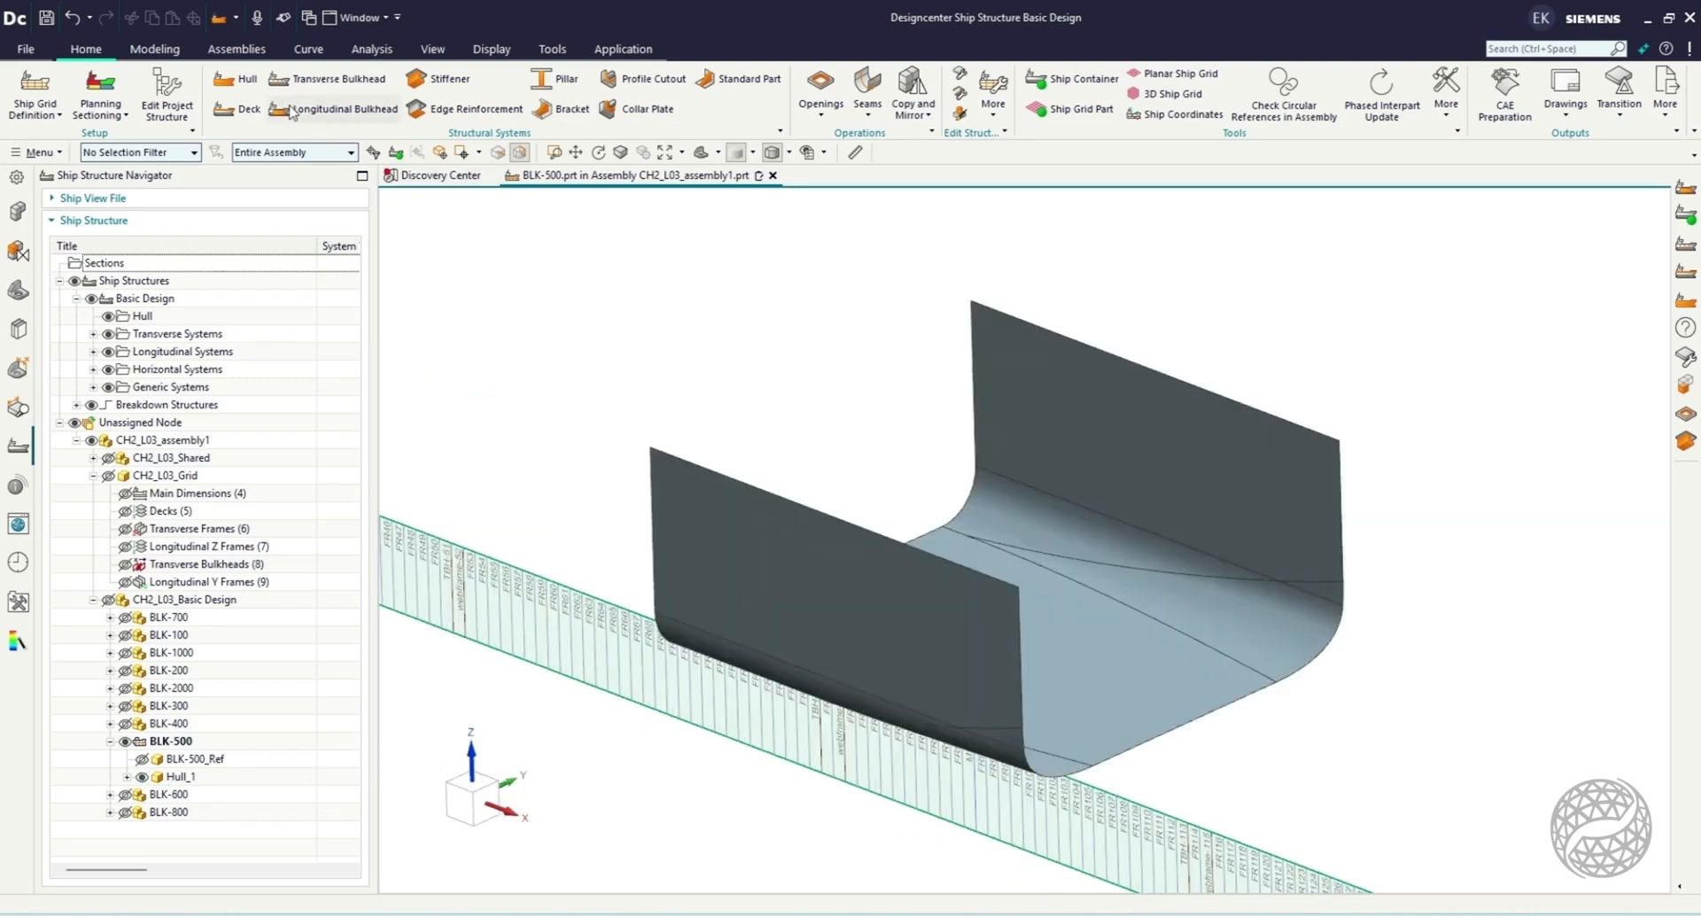
Start a Deck from planes, selecting the TankTop and MainDeck datum planes as mold faces.
{"action": "left_click", "coordinate": [241, 108]}
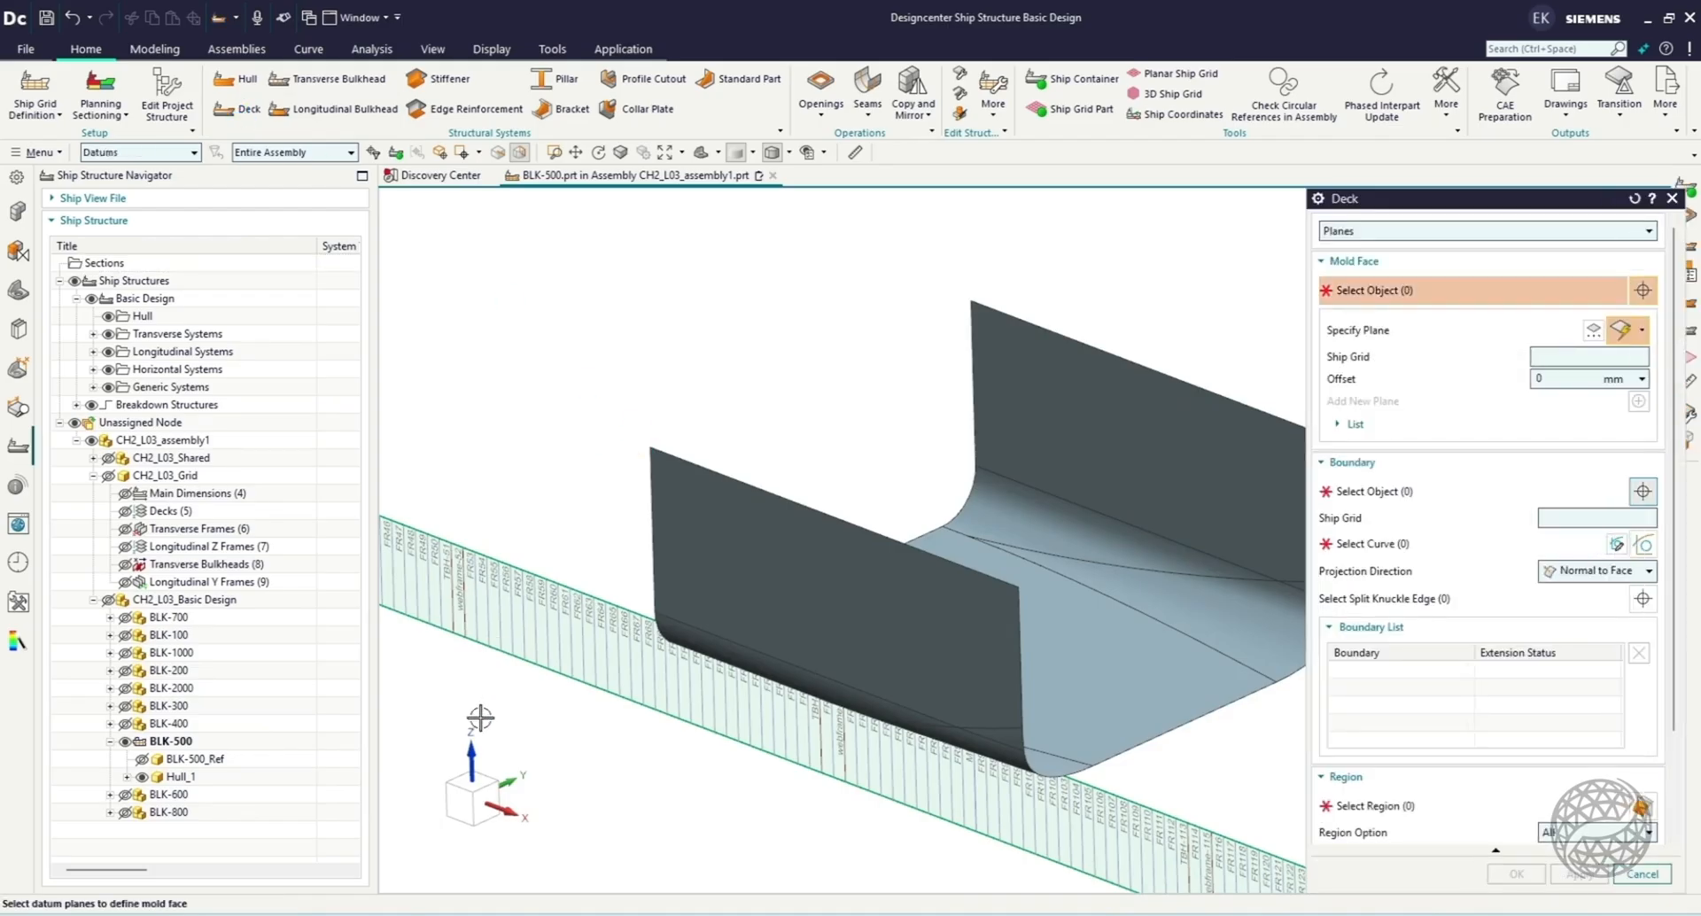
{"action": "left_click", "coordinate": [476, 797]}
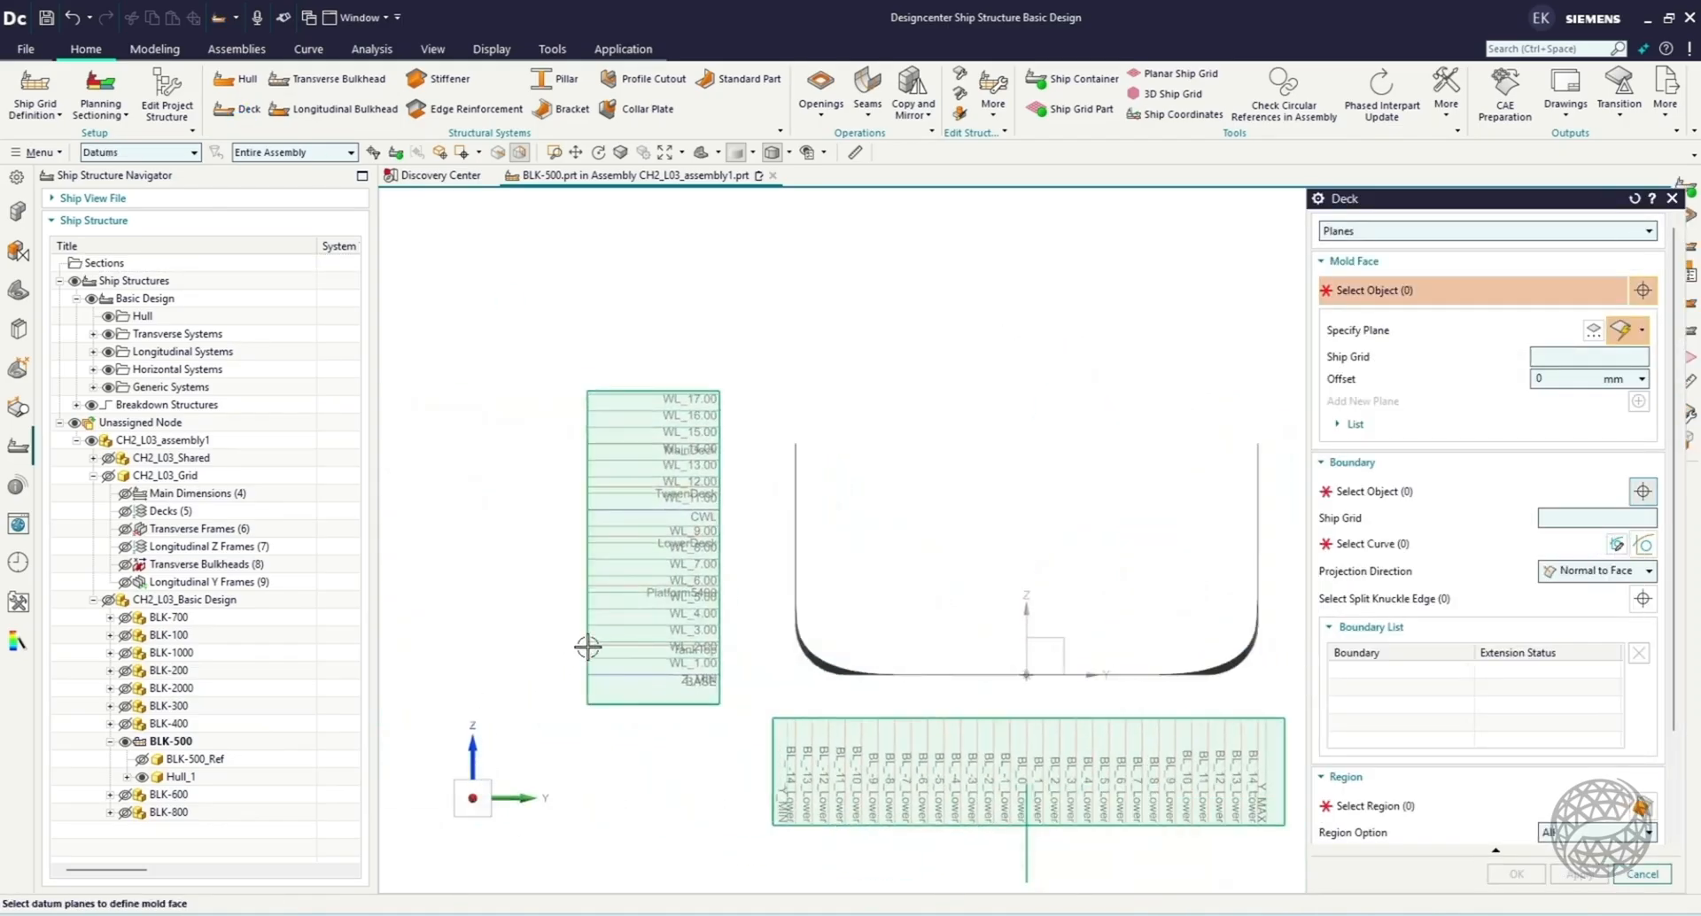
{"action": "scroll", "coordinate": [673, 666], "scroll_direction": "up", "scroll_amount": 7}
{"action": "left_click", "coordinate": [798, 562]}
{"action": "scroll", "coordinate": [806, 631], "scroll_direction": "down", "scroll_amount": 7}
{"action": "scroll", "coordinate": [715, 365], "scroll_direction": "up", "scroll_amount": 5}
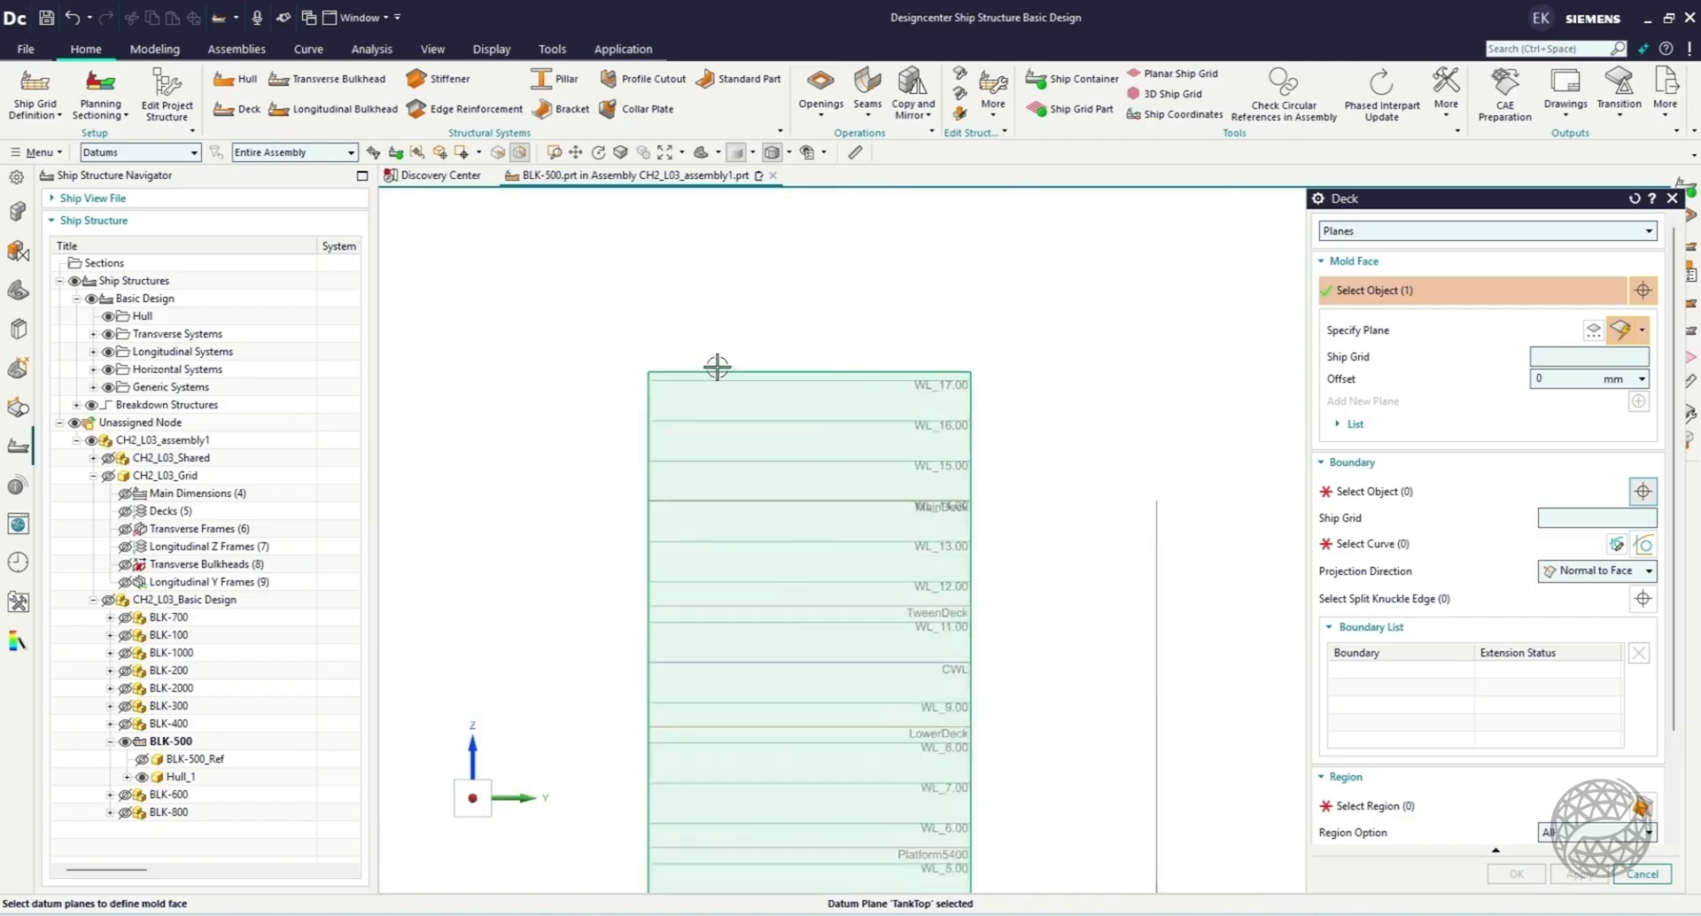
{"action": "scroll", "coordinate": [949, 505], "scroll_direction": "up", "scroll_amount": 5}
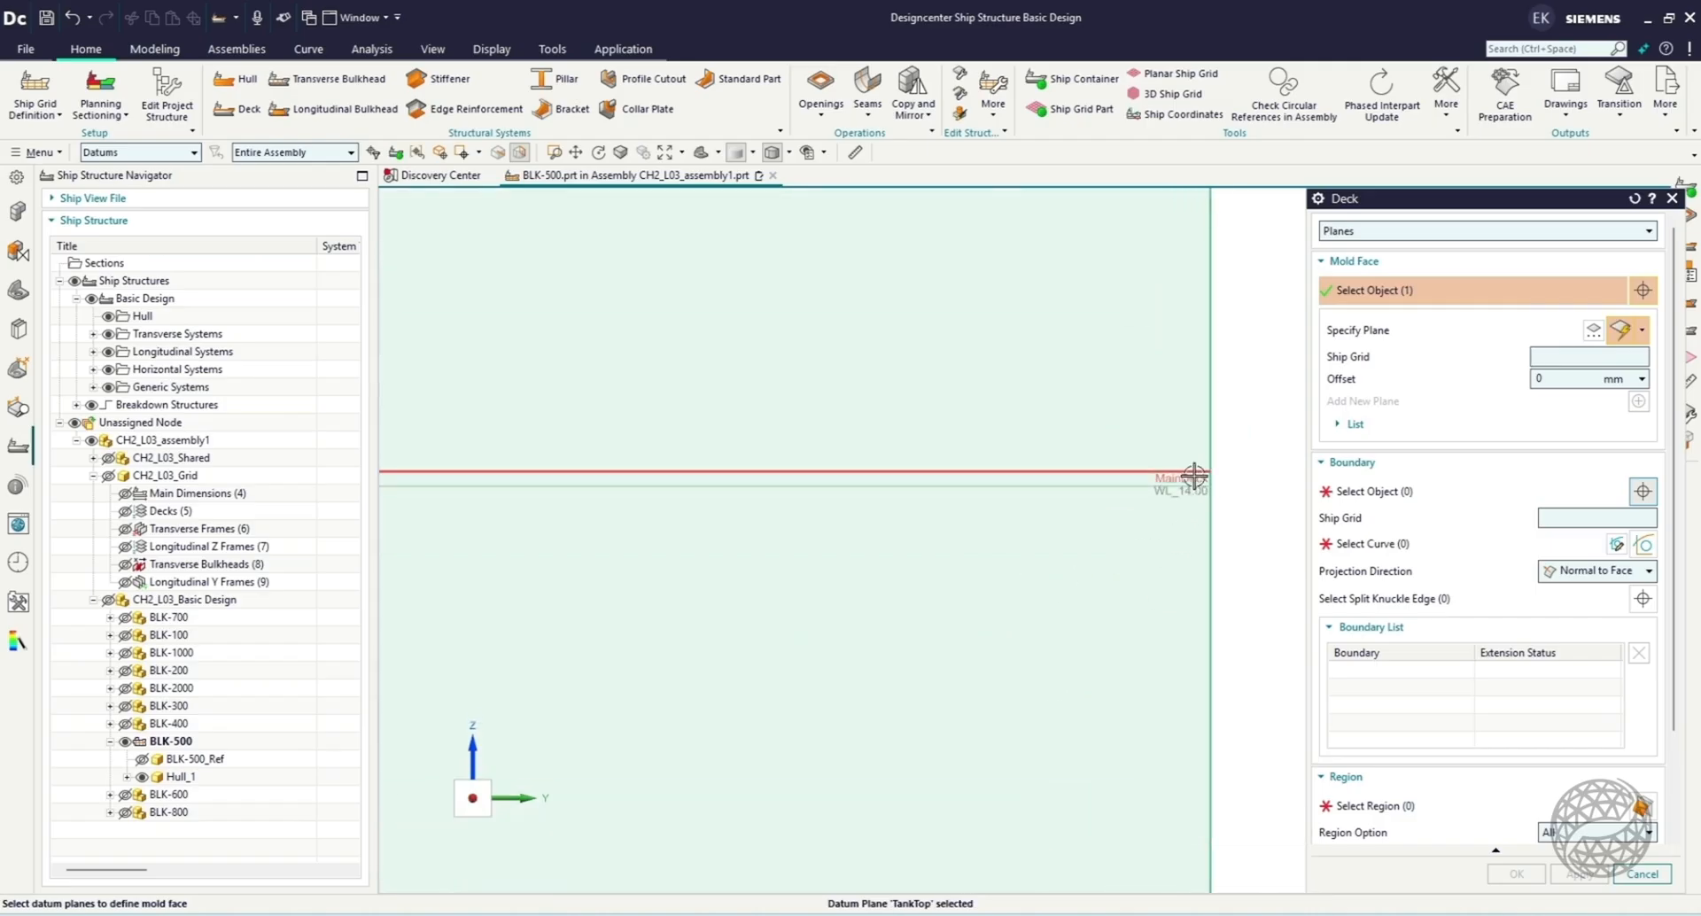
{"action": "left_click", "coordinate": [1194, 477]}
{"action": "scroll", "coordinate": [873, 563], "scroll_direction": "down", "scroll_amount": 8}
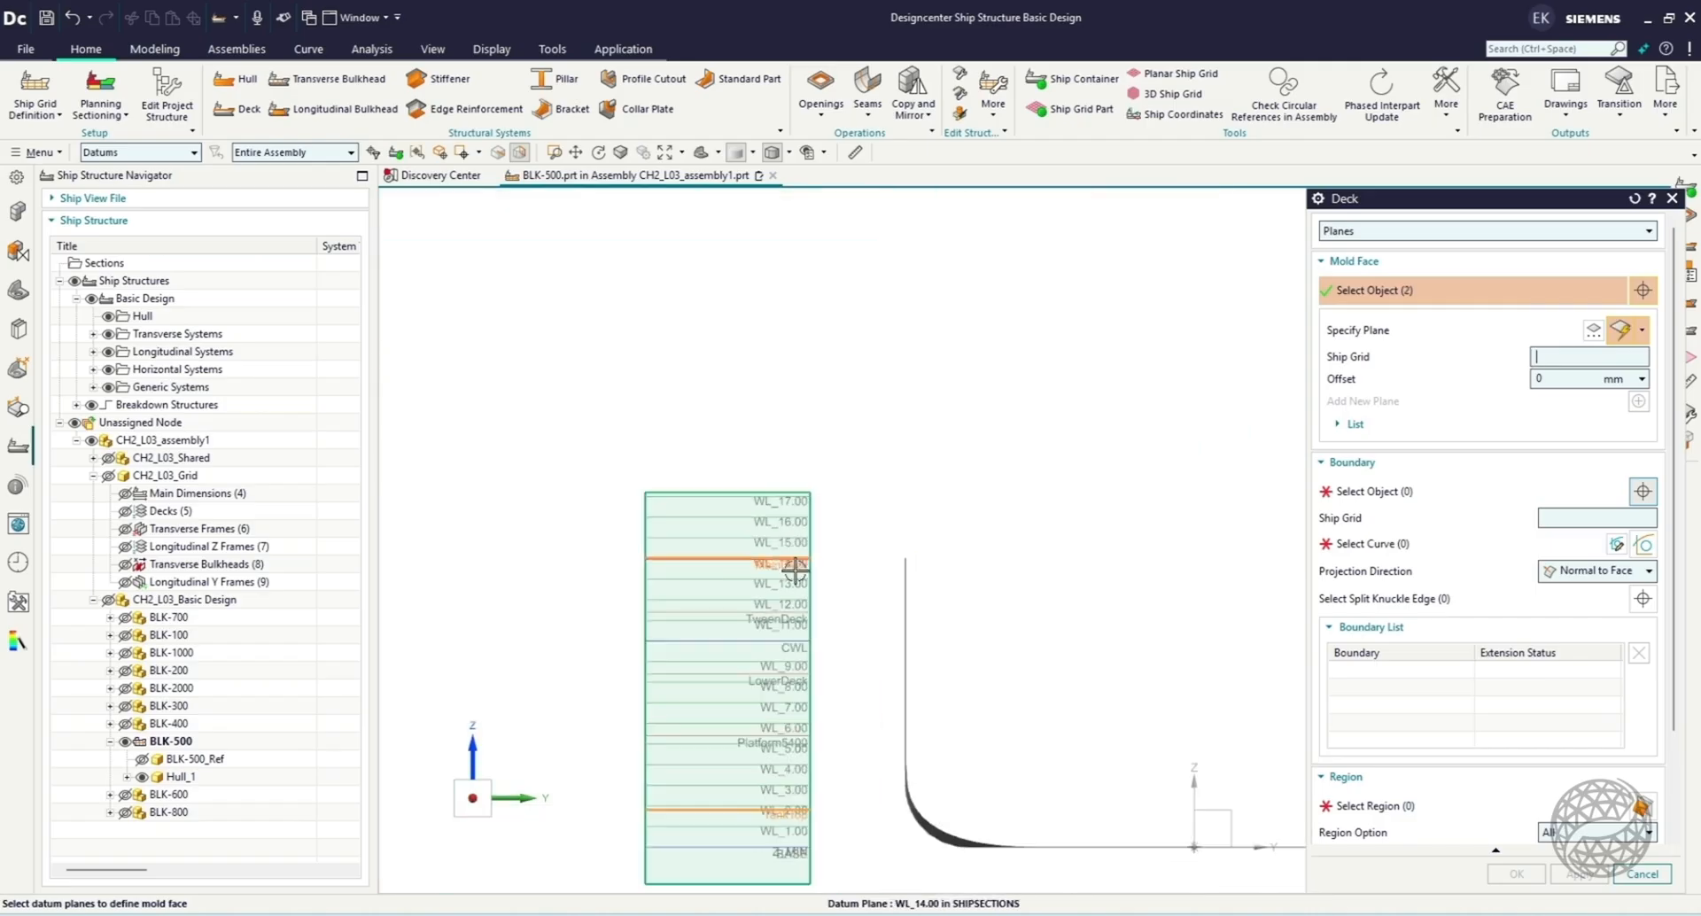
Bound the decks with the transverse bulkhead planes TBH-113 and TBH-82 and the hull body, and create them.
{"action": "left_click", "coordinate": [1546, 489]}
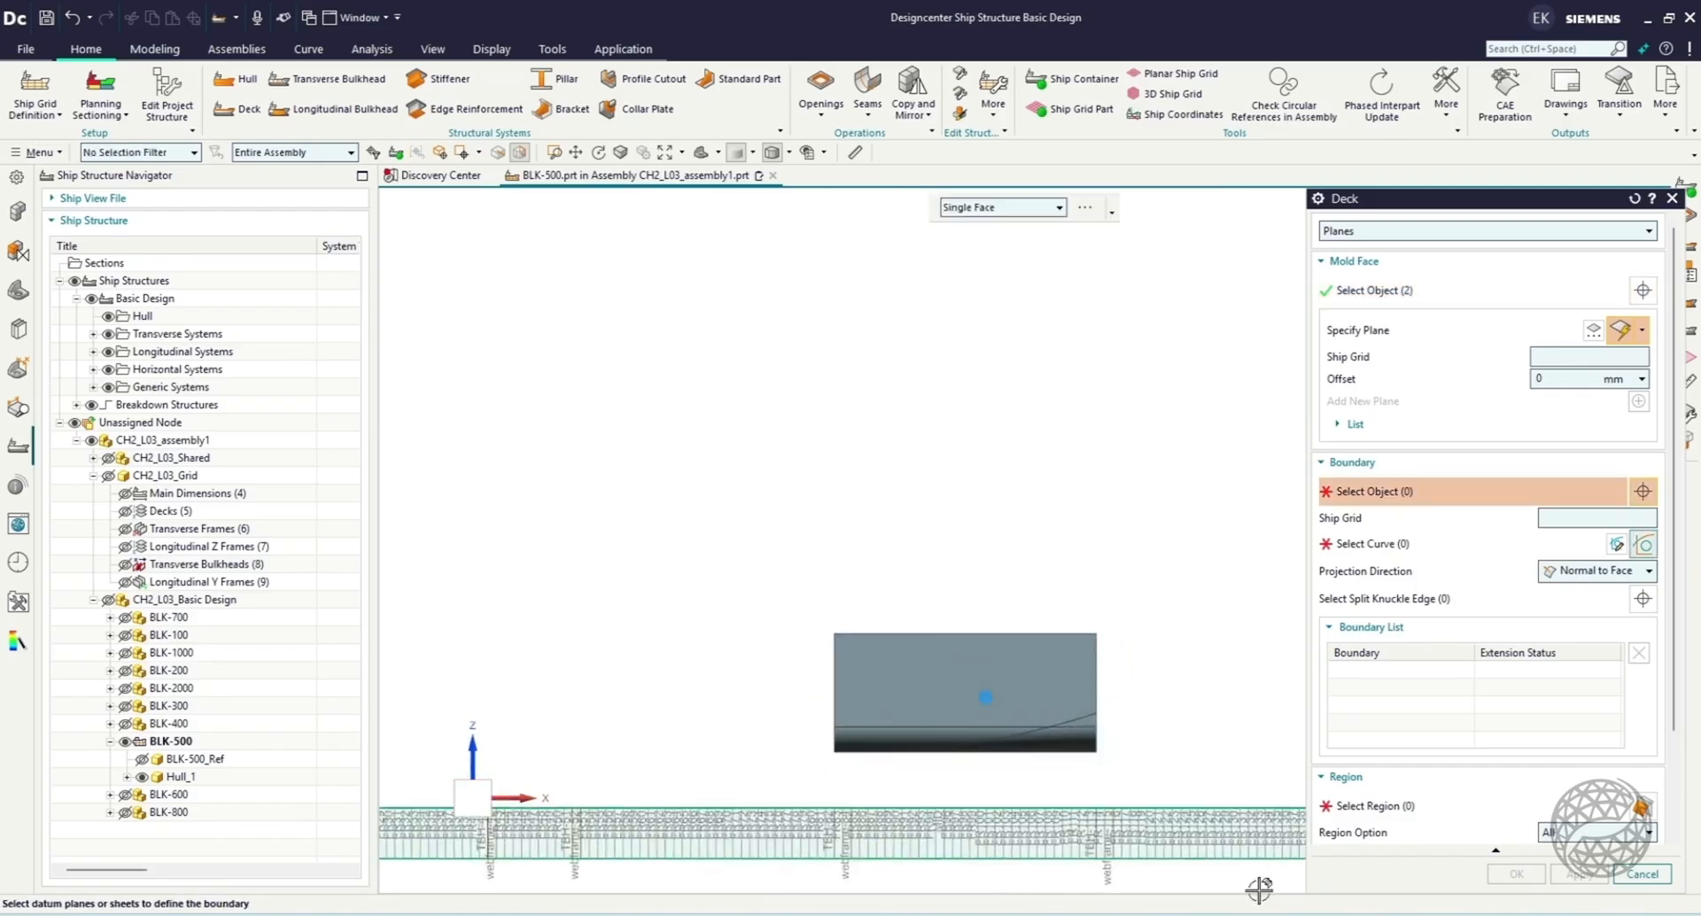
{"action": "left_click", "coordinate": [1006, 733]}
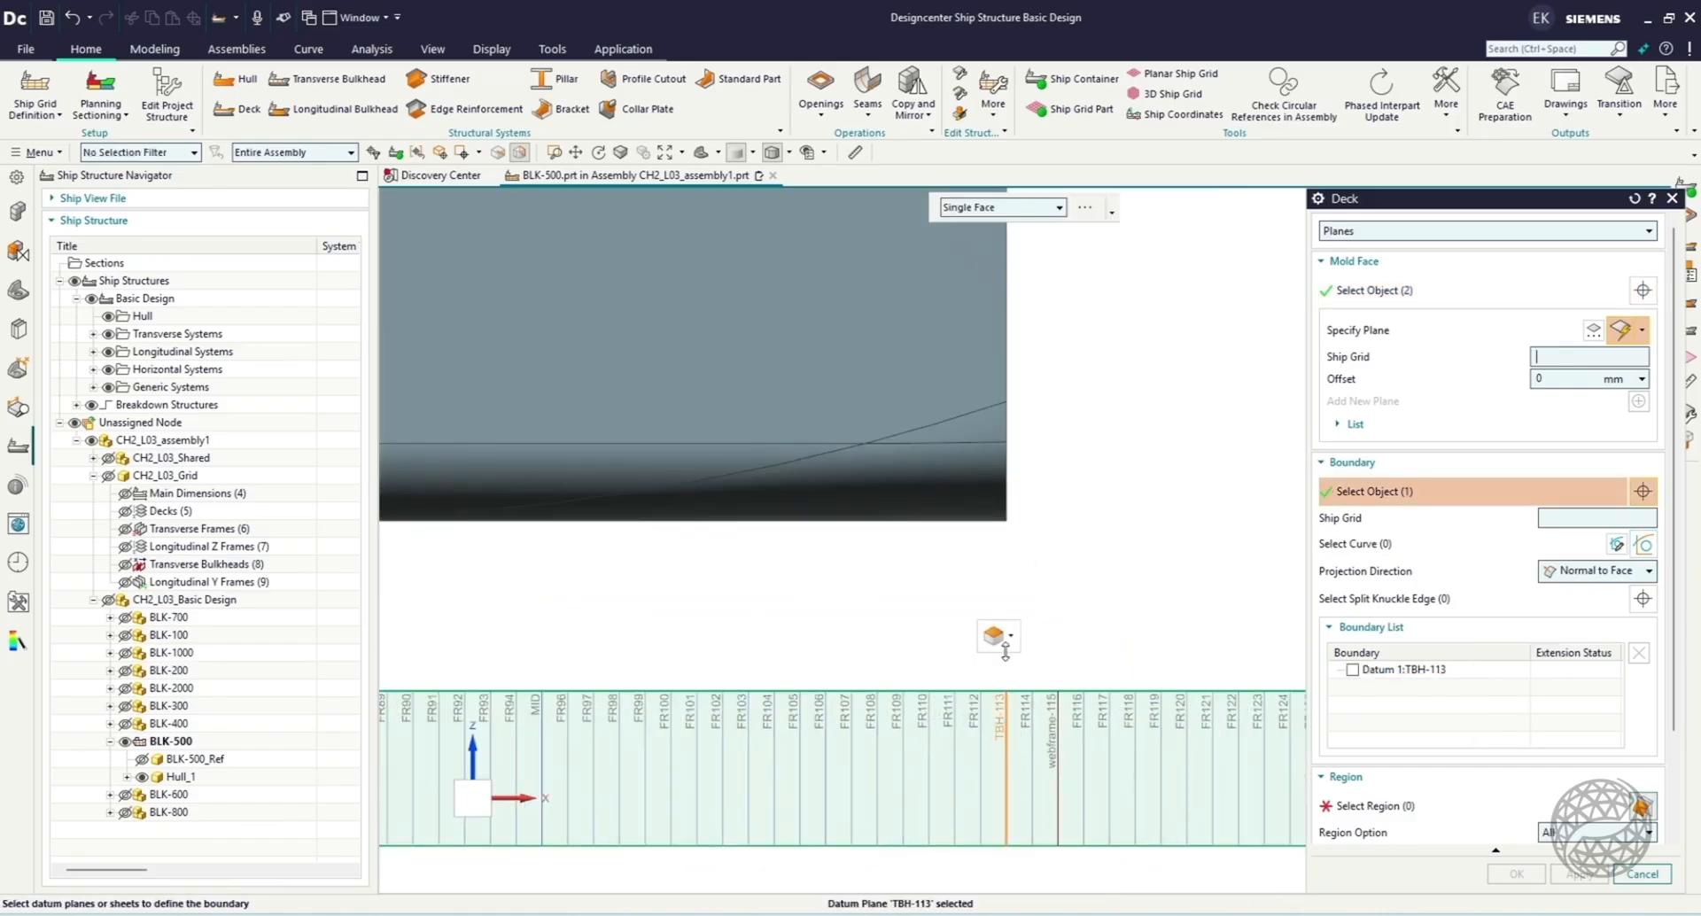
{"action": "scroll", "coordinate": [874, 631], "scroll_direction": "down", "scroll_amount": 4}
{"action": "scroll", "coordinate": [568, 675], "scroll_direction": "up", "scroll_amount": 4}
{"action": "left_click", "coordinate": [561, 646]}
{"action": "middle_click_drag", "start_coordinate": [588, 597], "coordinate": [780, 486]}
{"action": "scroll", "coordinate": [779, 461], "scroll_direction": "up", "scroll_amount": 5}
{"action": "left_click", "coordinate": [891, 585]}
{"action": "left_click", "coordinate": [1004, 411]}
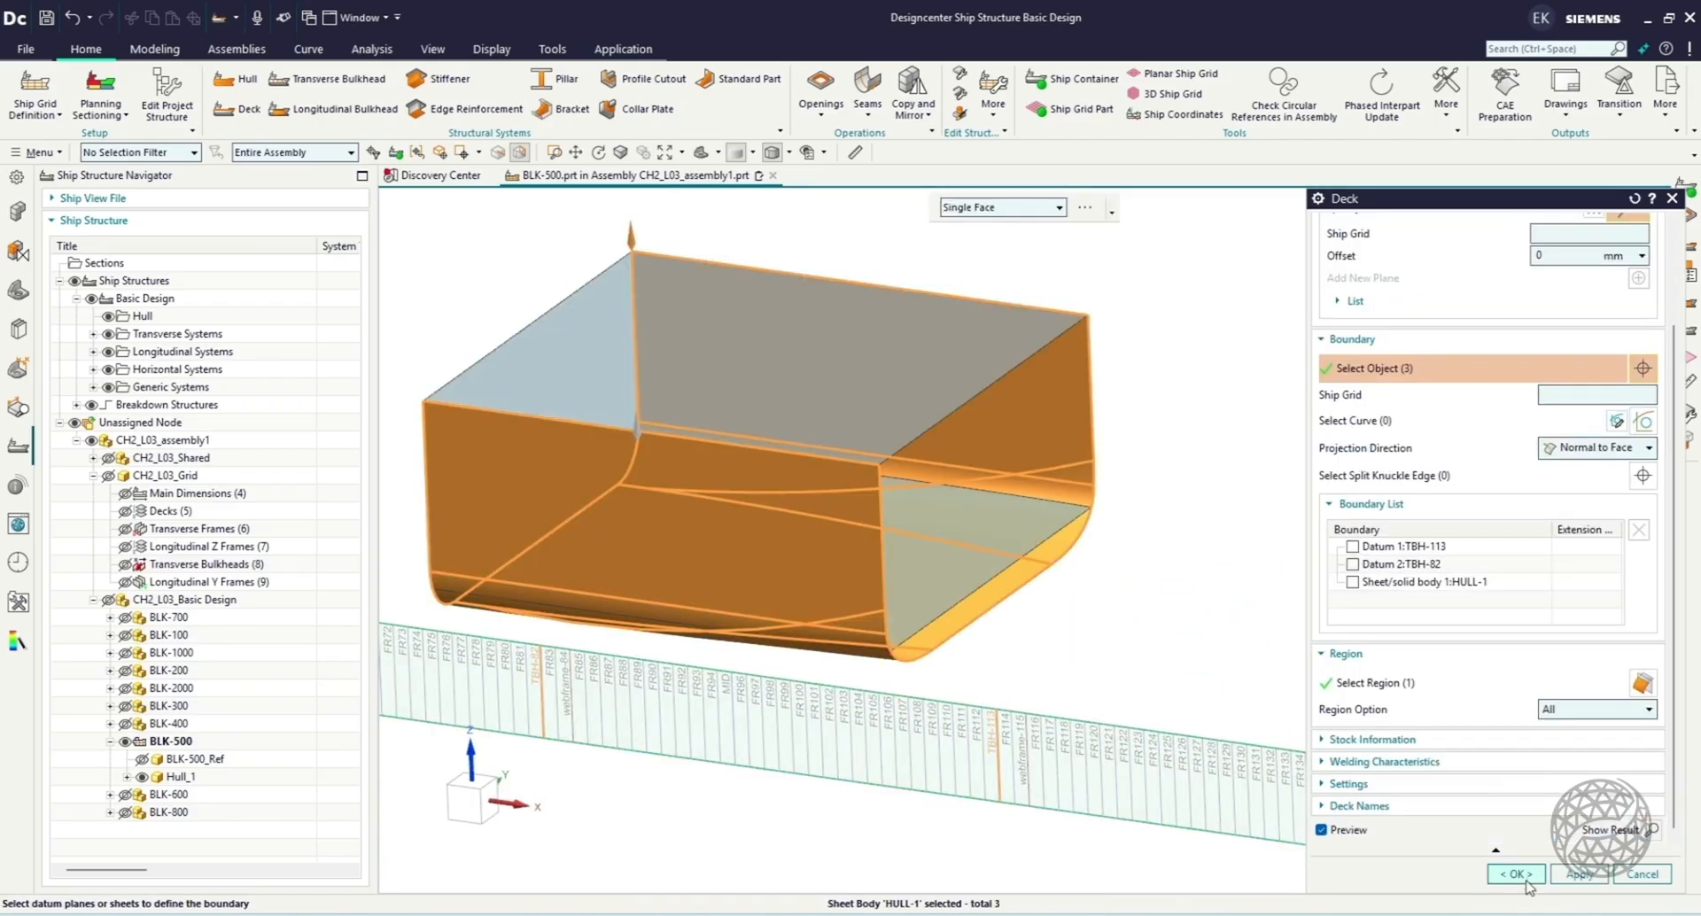
{"action": "left_click", "coordinate": [1518, 875]}
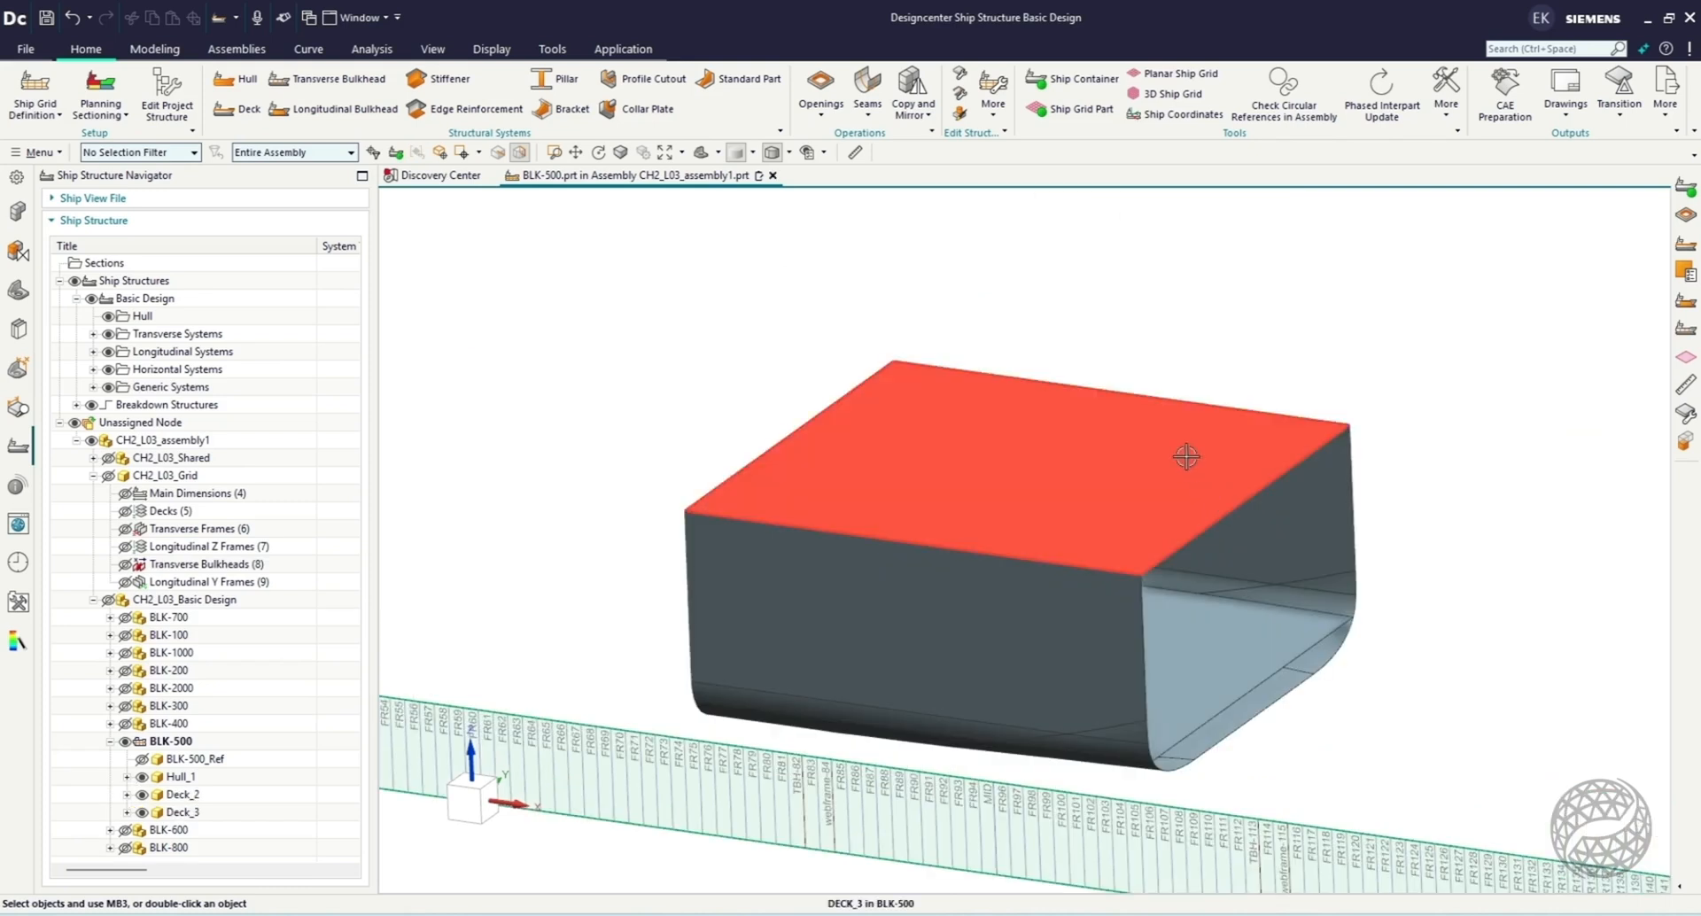
Edit the stock of both decks, setting the steel grade to B H36 and the thickness to 9.
{"action": "left_click", "coordinate": [1187, 457]}
{"action": "left_click", "coordinate": [1251, 662]}
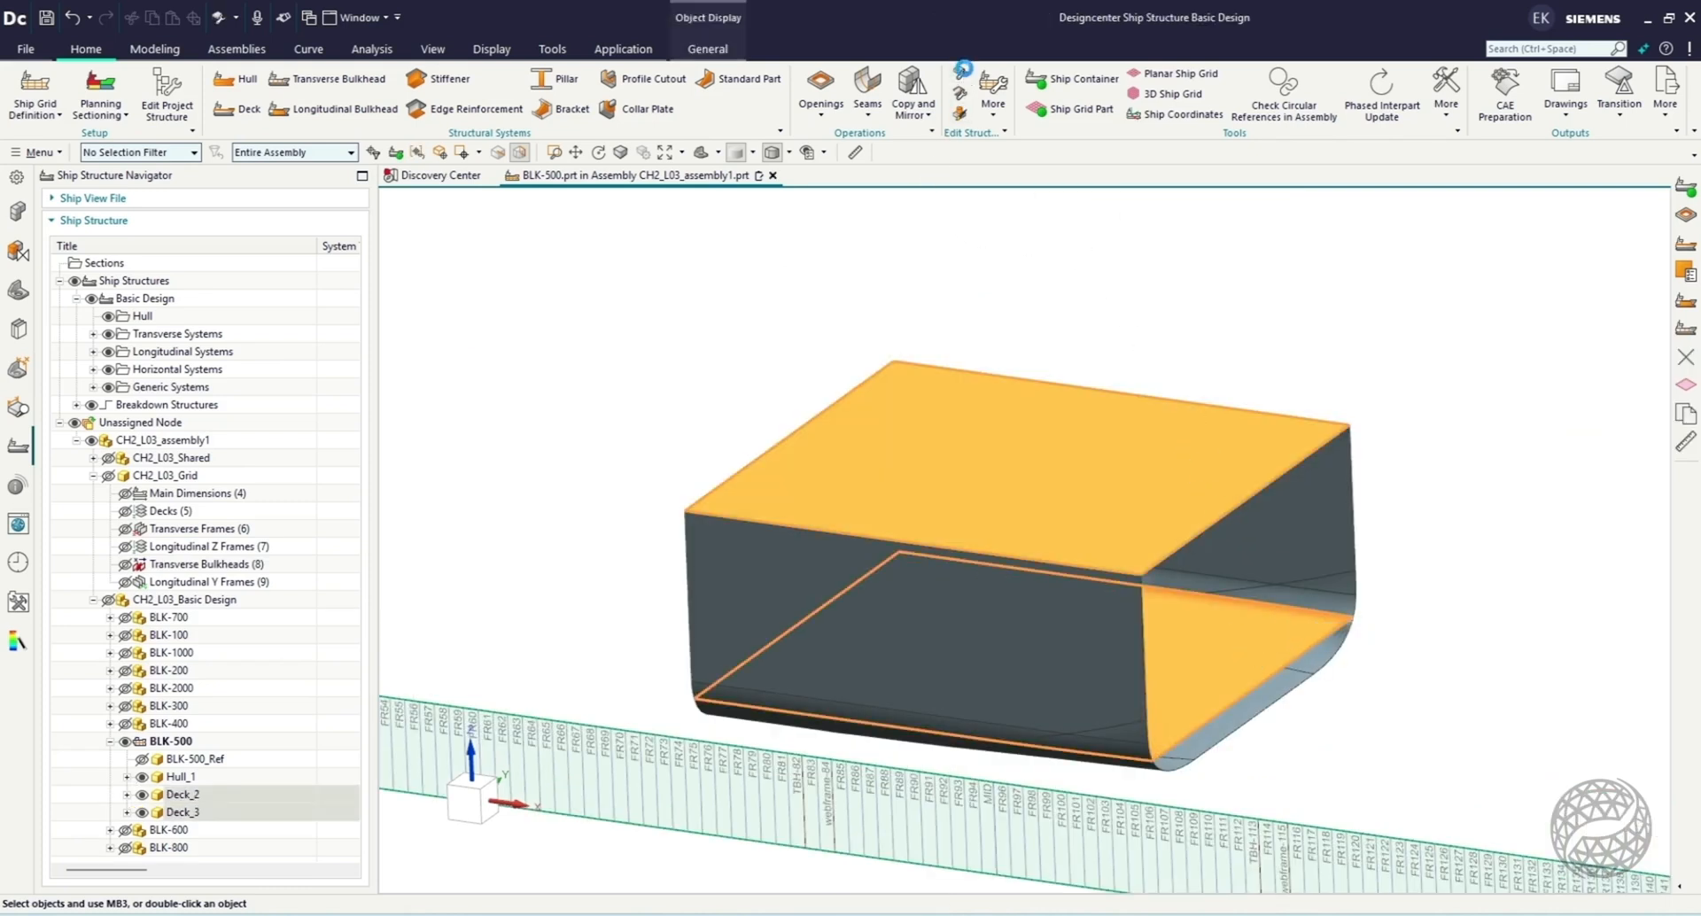
{"action": "left_click", "coordinate": [962, 72]}
{"action": "left_click", "coordinate": [1159, 498]}
{"action": "left_click", "coordinate": [1230, 694]}
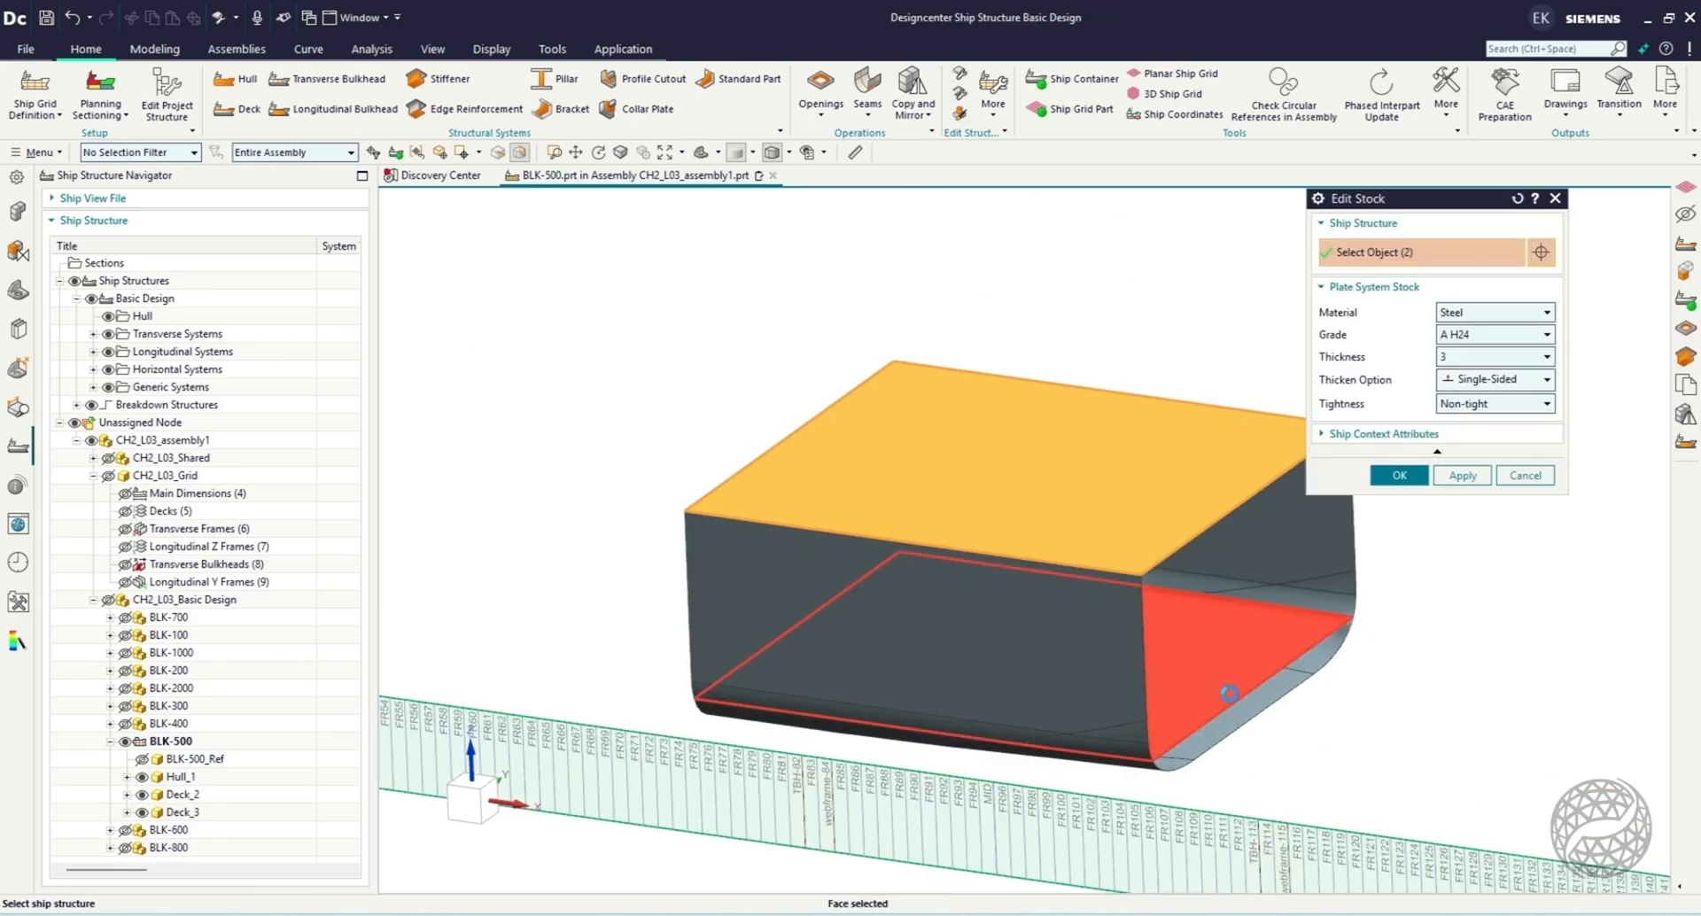
{"action": "left_click", "coordinate": [1489, 334]}
{"action": "left_click", "coordinate": [1475, 468]}
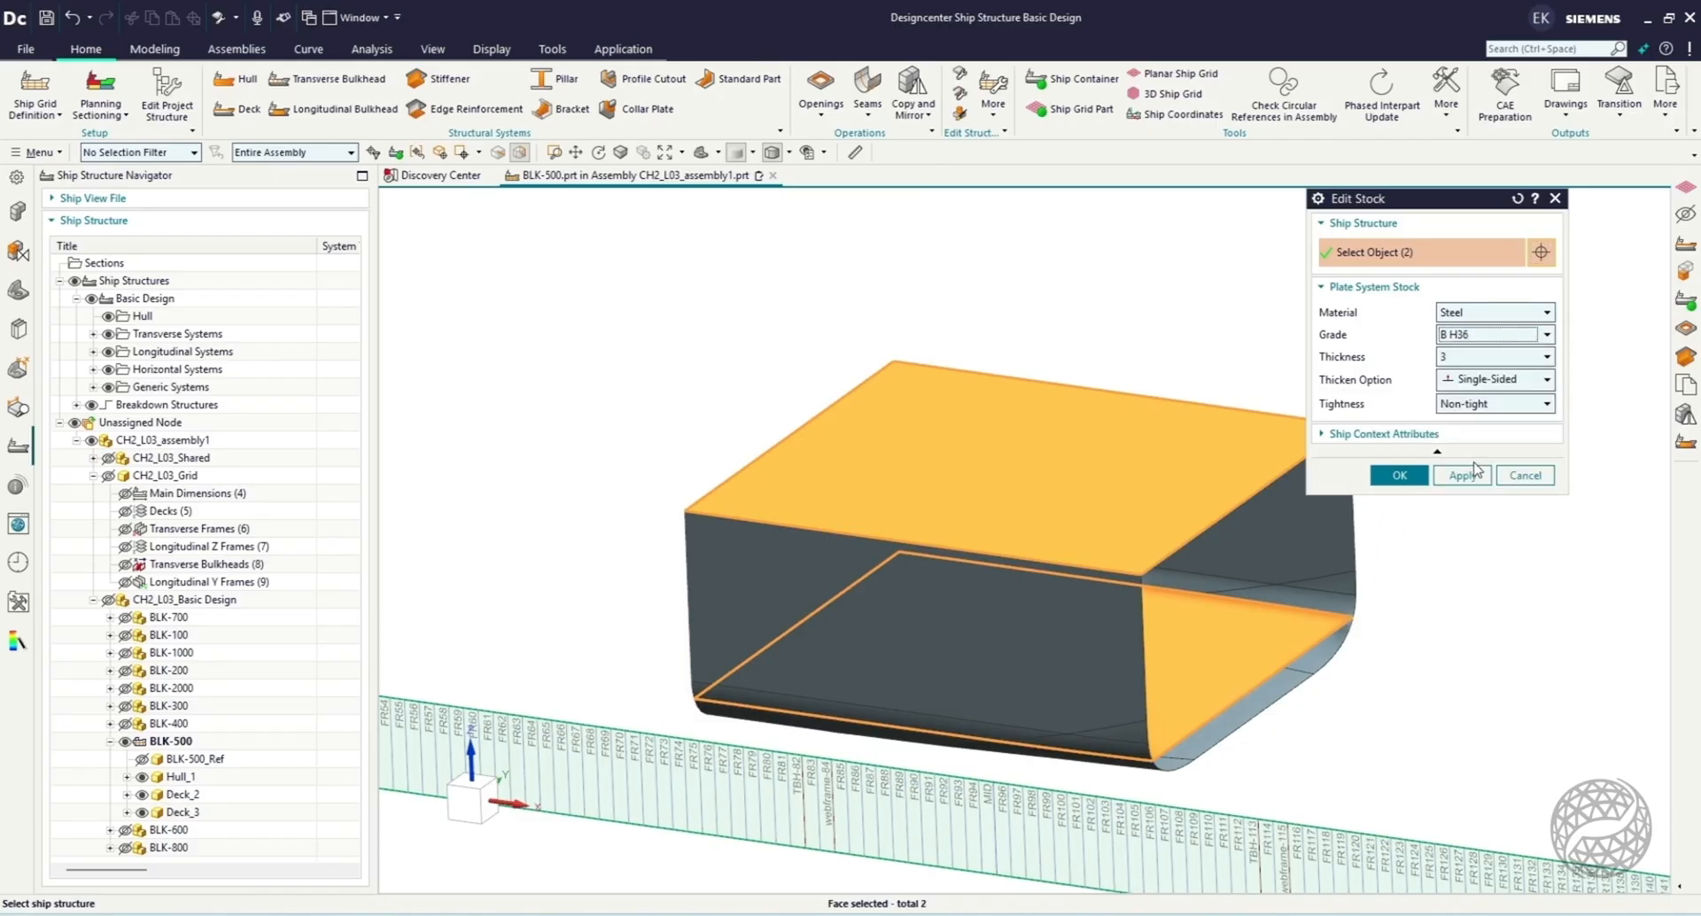
{"action": "left_click", "coordinate": [1491, 359]}
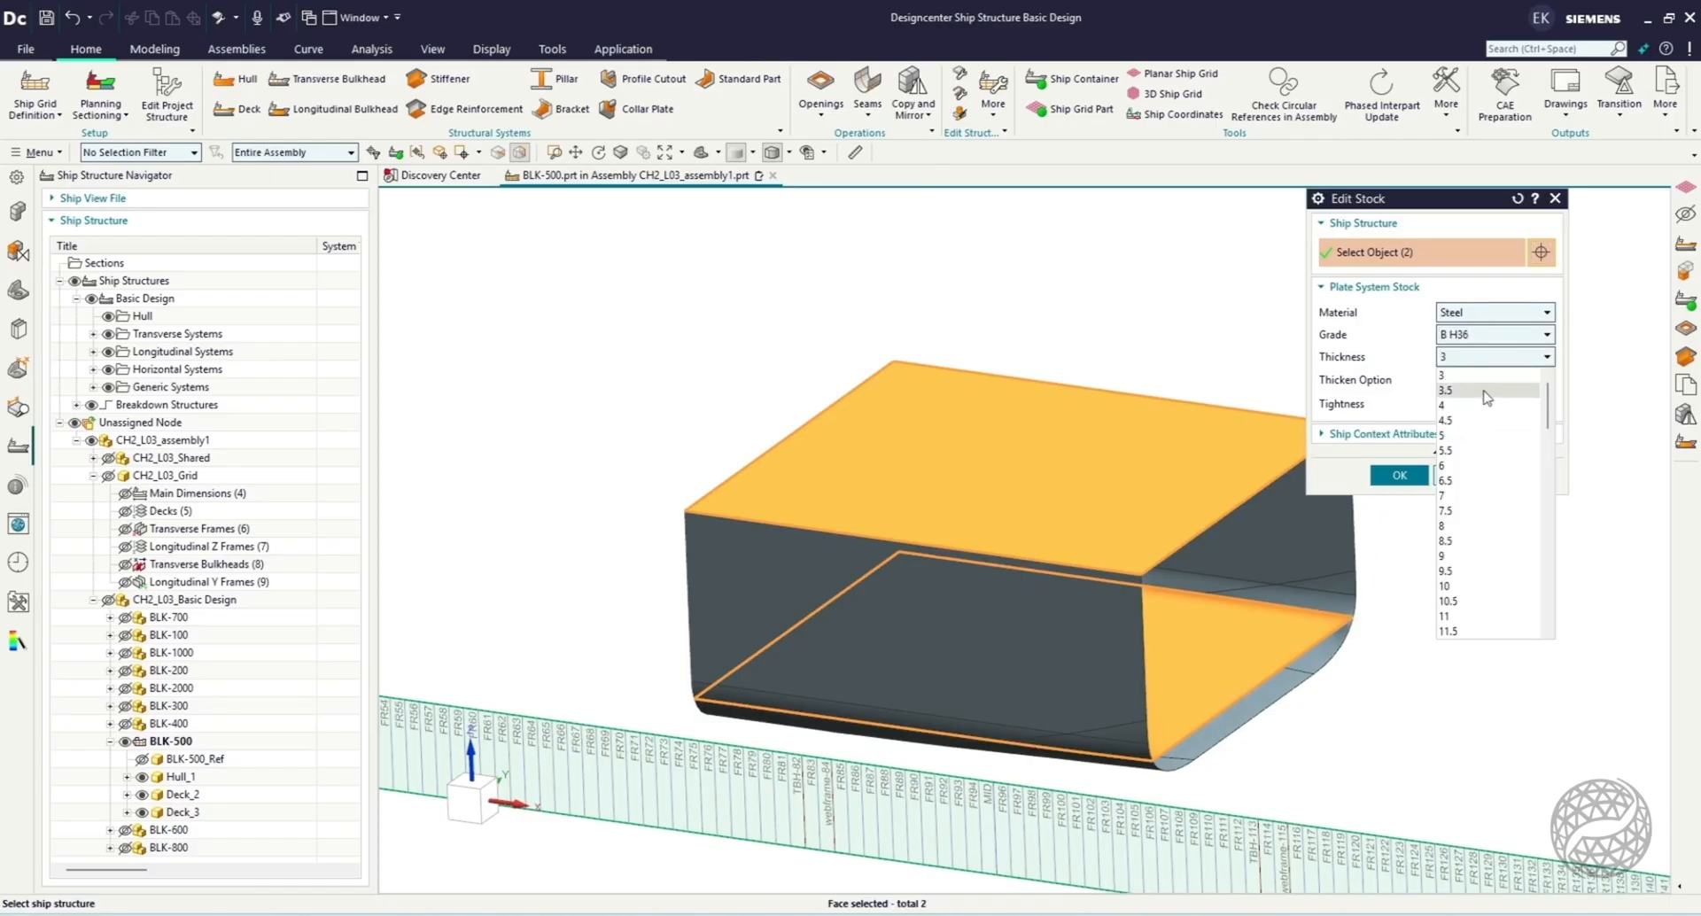
{"action": "left_click", "coordinate": [1478, 560]}
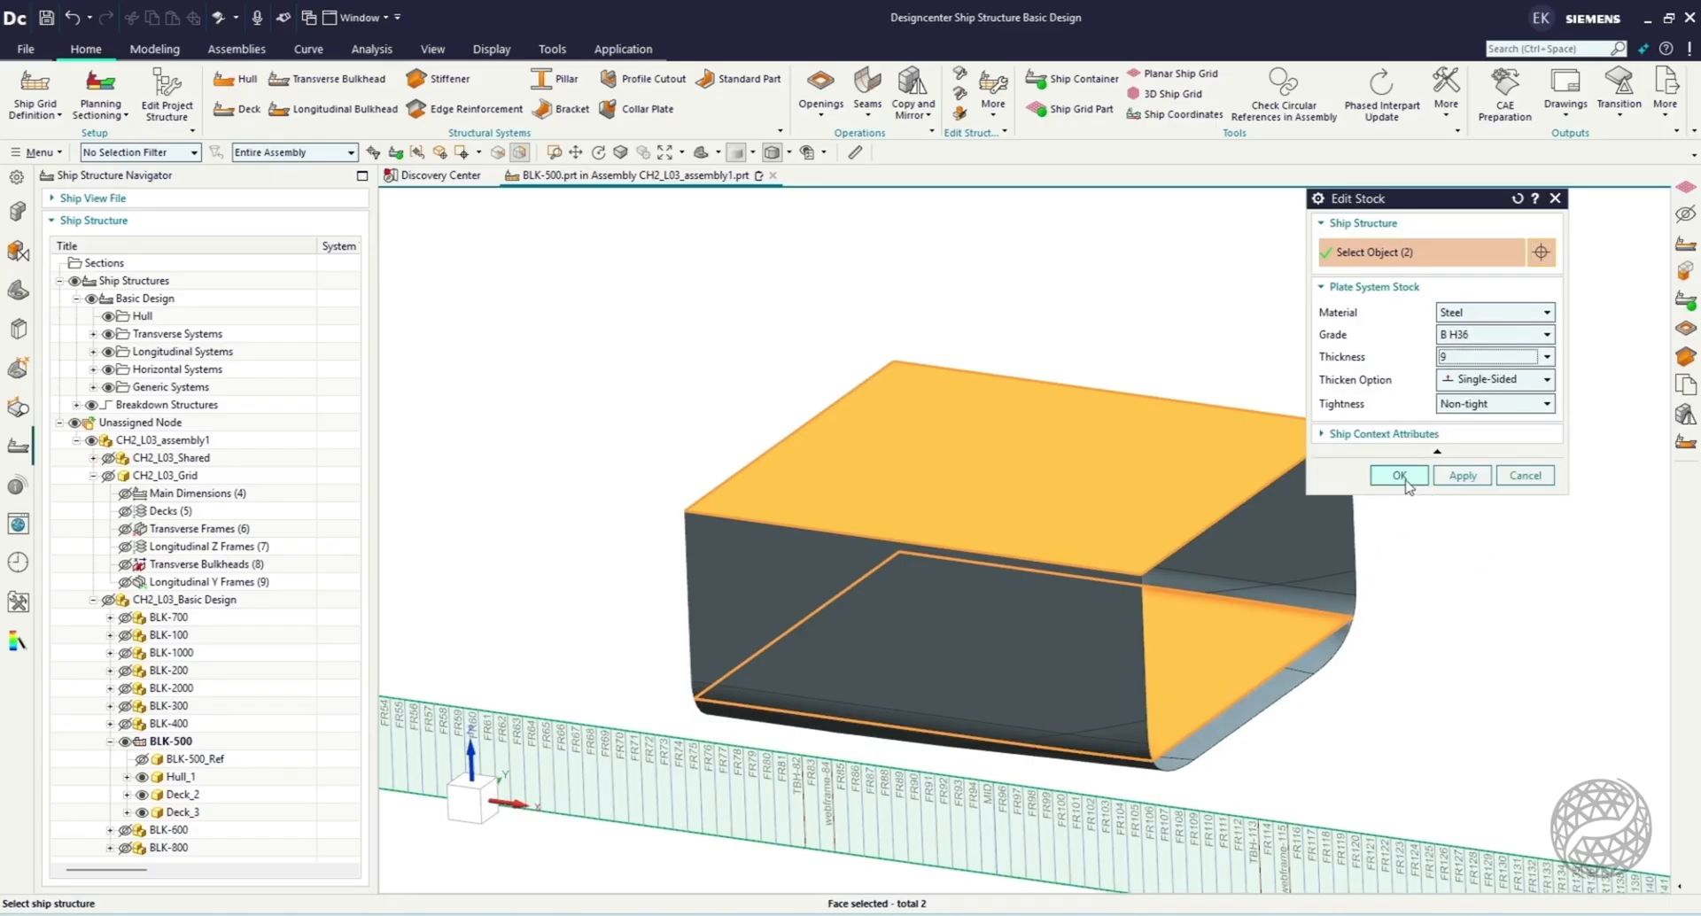
{"action": "left_click", "coordinate": [1400, 476]}
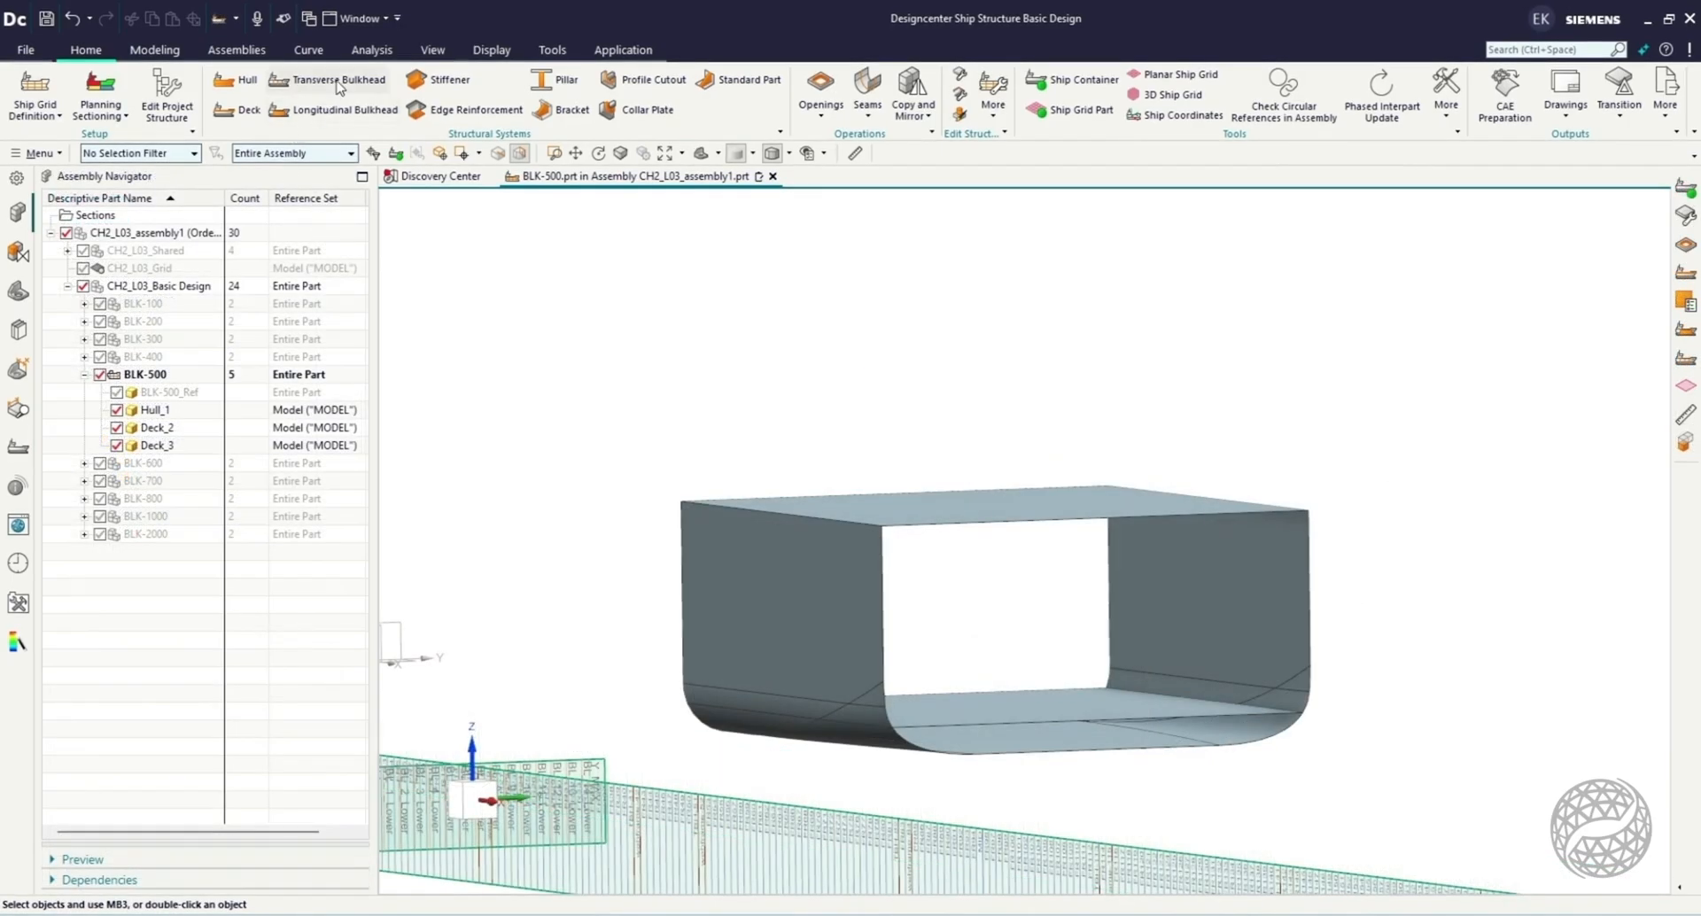
Start a Transverse Bulkhead from planes, selecting the datum planes TBH-82 and TBH-113 as mold faces.
{"action": "left_click", "coordinate": [337, 81]}
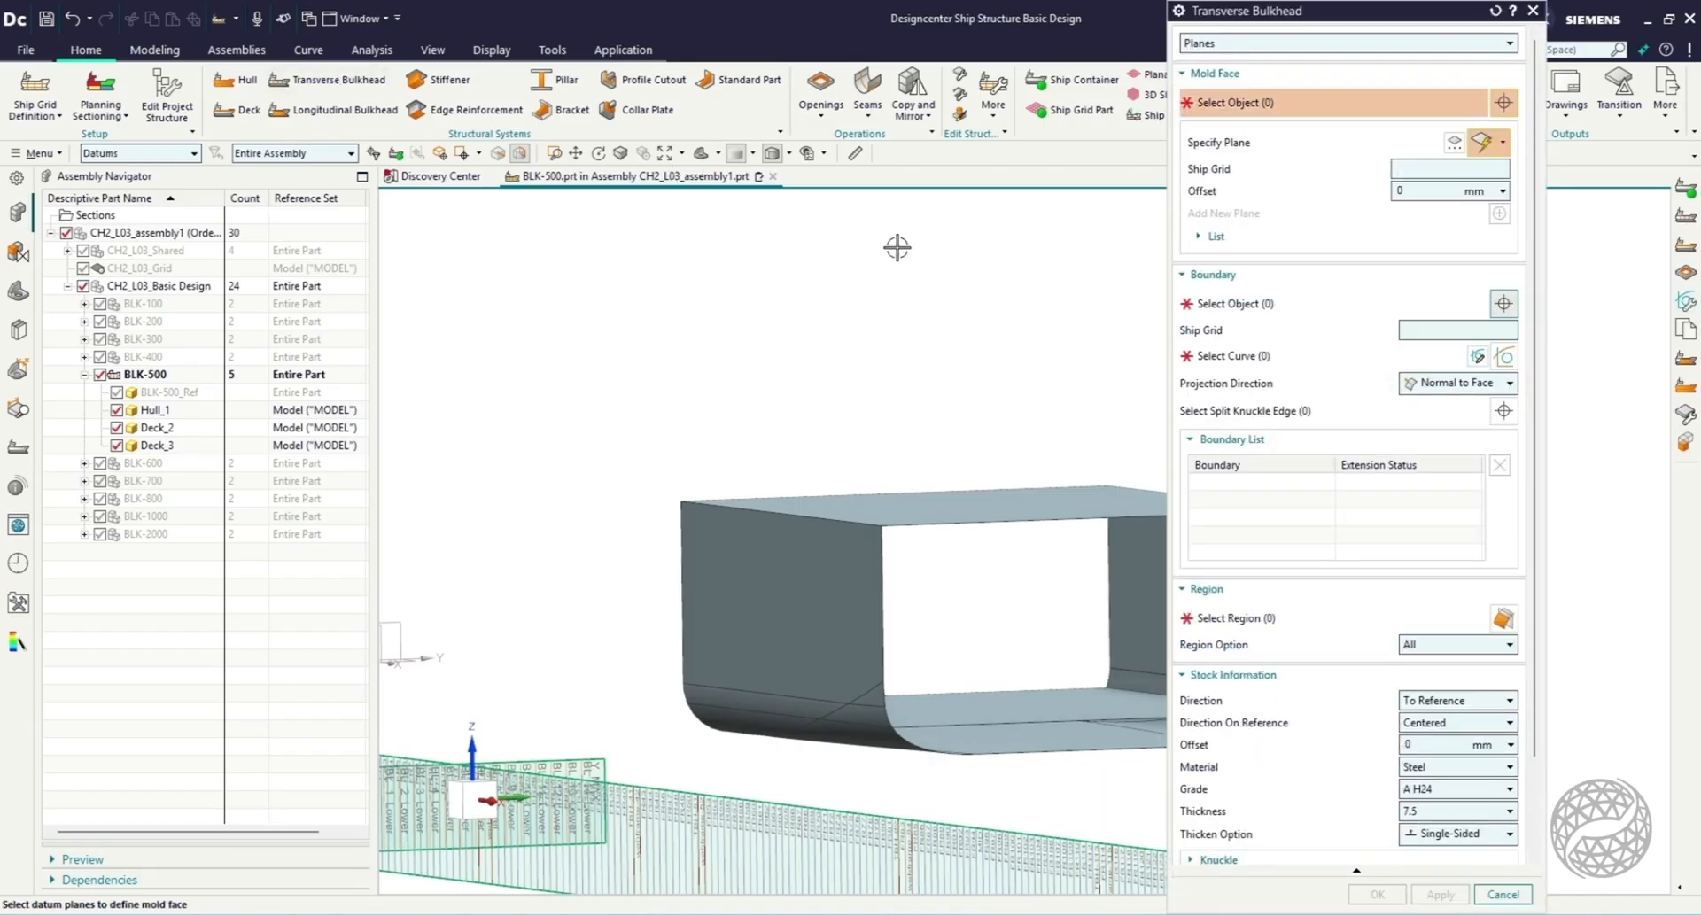
{"action": "key", "text": "ctrl+alt+f"}
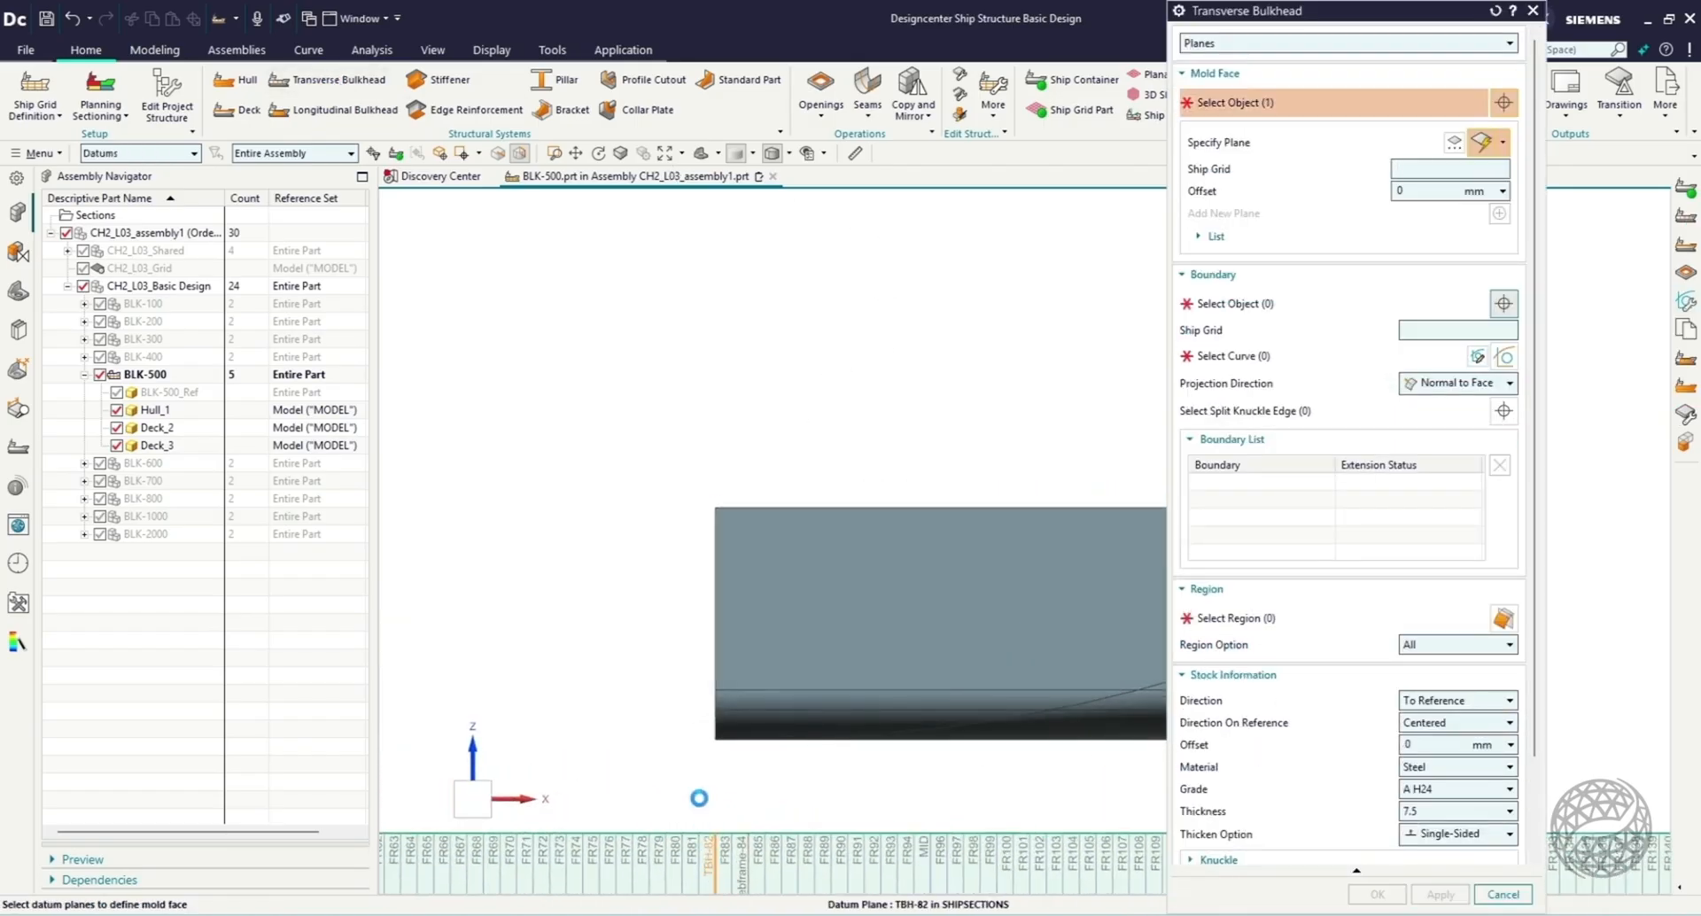
{"action": "scroll", "coordinate": [599, 588], "scroll_direction": "down", "scroll_amount": 4}
{"action": "scroll", "coordinate": [925, 766], "scroll_direction": "up", "scroll_amount": 4}
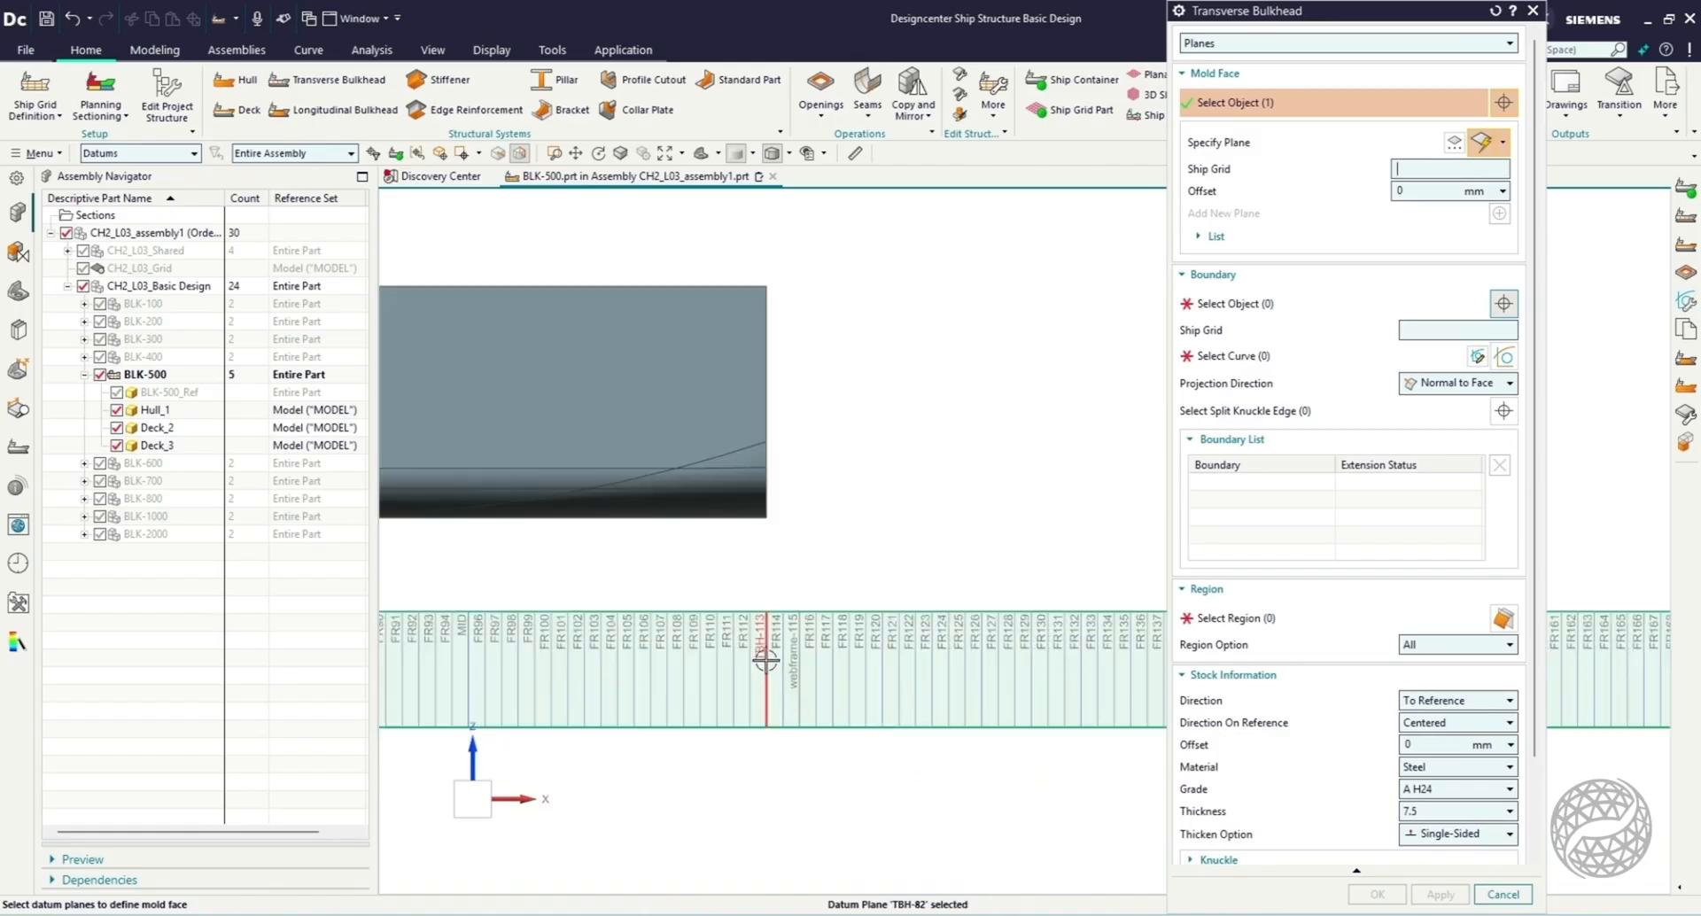
{"action": "scroll", "coordinate": [856, 600], "scroll_direction": "down", "scroll_amount": 4}
Bound the transverse bulkheads with the hull and the main deck, keep the default stock, and create them.
{"action": "left_click", "coordinate": [1240, 305]}
{"action": "middle_click_drag", "start_coordinate": [971, 486], "coordinate": [908, 507]}
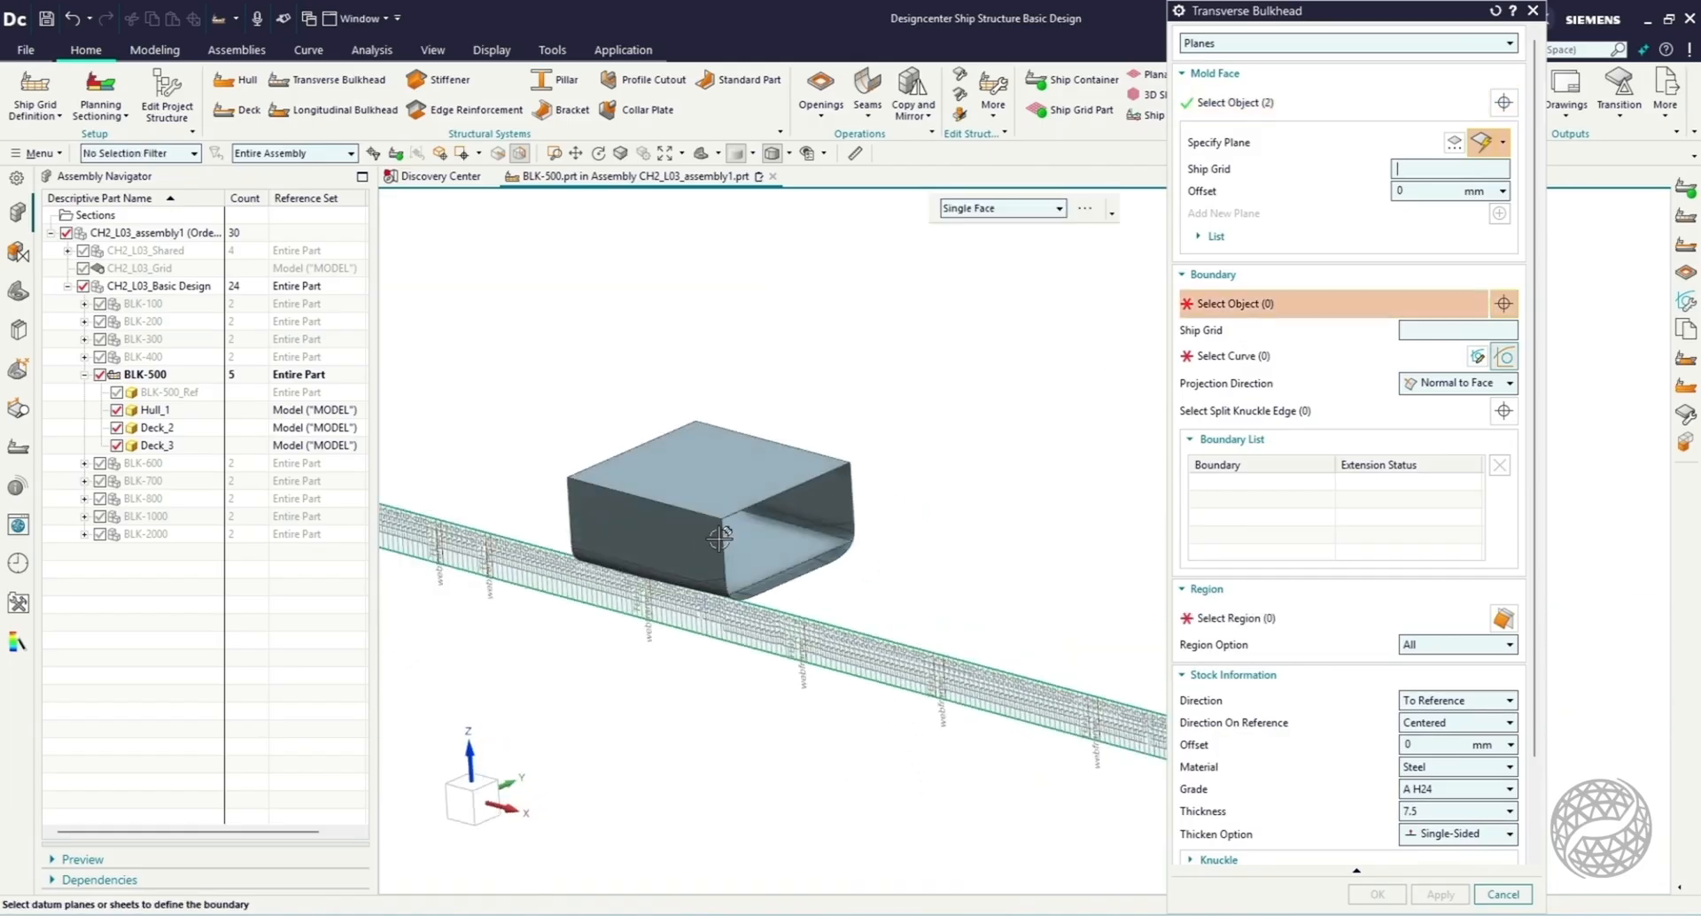
{"action": "scroll", "coordinate": [705, 538], "scroll_direction": "up", "scroll_amount": 4}
{"action": "left_click", "coordinate": [753, 446]}
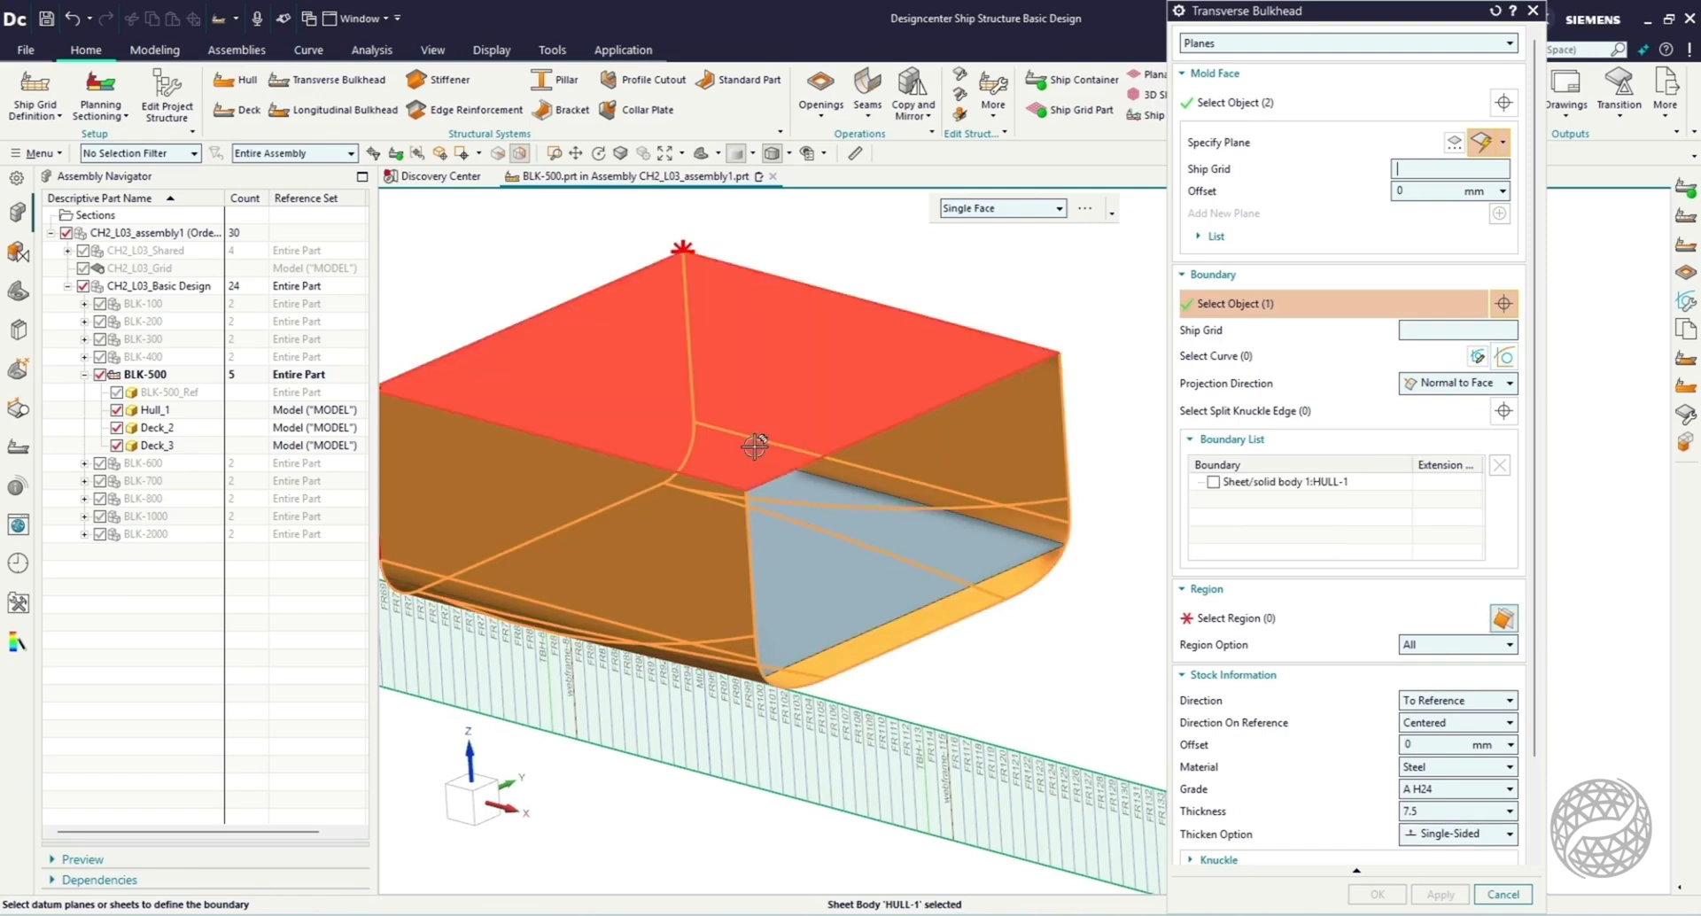
{"action": "left_click", "coordinate": [754, 446]}
{"action": "scroll", "coordinate": [1252, 719], "scroll_direction": "down", "scroll_amount": 2}
{"action": "left_click", "coordinate": [1249, 514]}
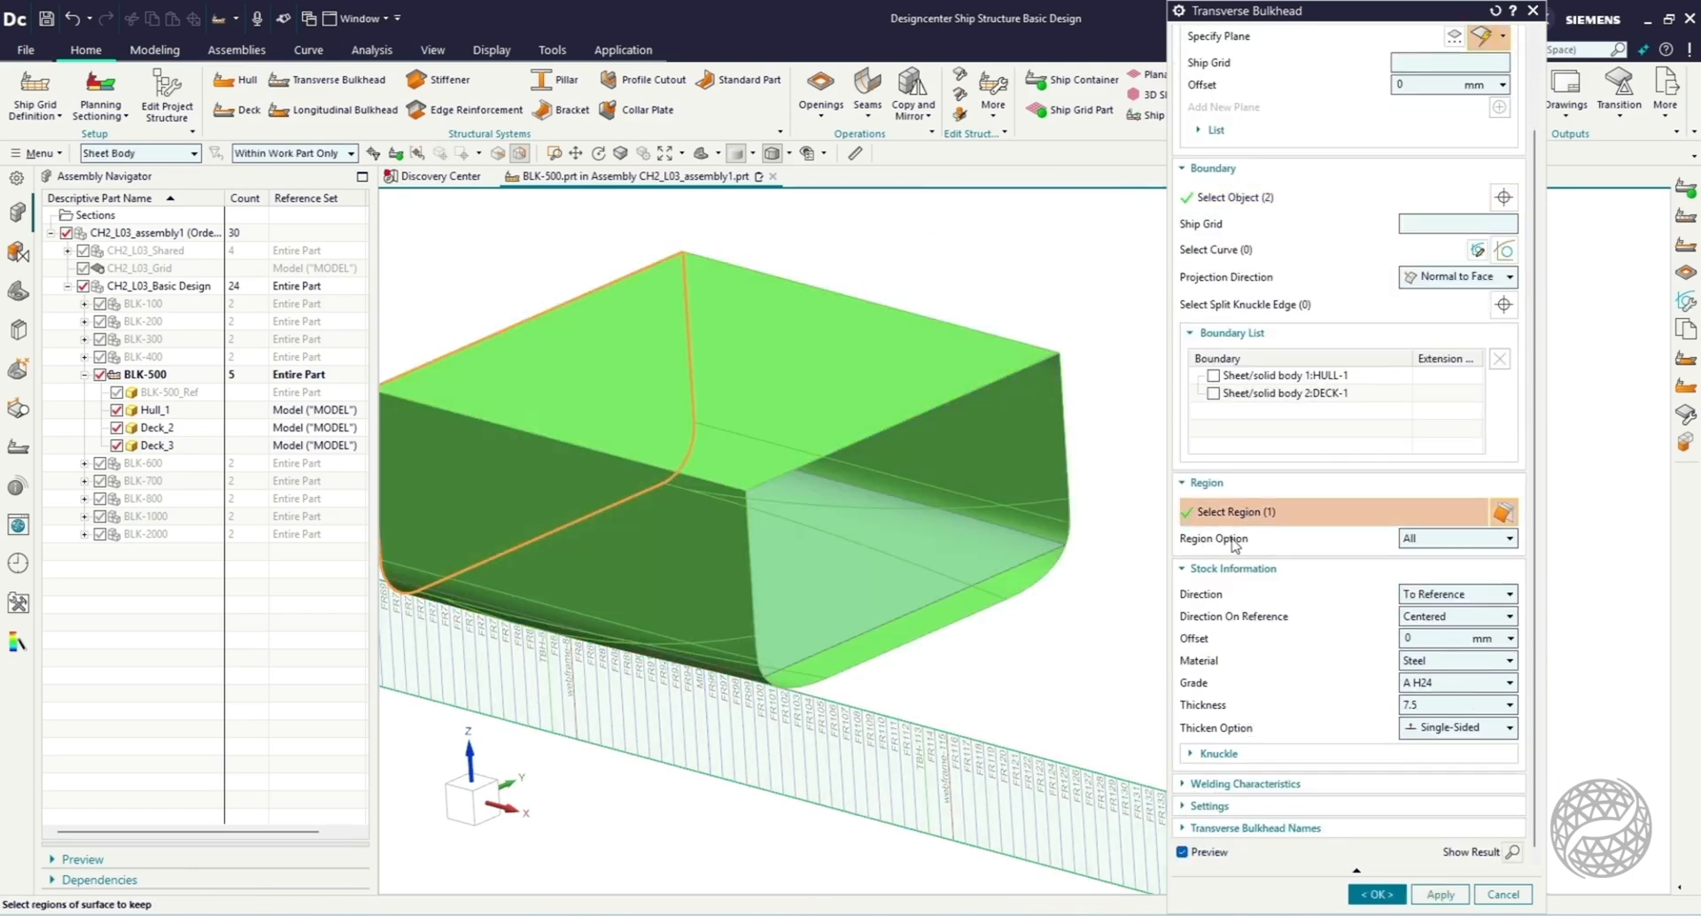
{"action": "left_click", "coordinate": [1365, 895]}
{"action": "mouse_move", "coordinate": [1018, 614]}
{"action": "middle_mouse_down"}
{"action": "mouse_move", "coordinate": [1174, 581]}
{"action": "mouse_move", "coordinate": [1033, 593]}
{"action": "mouse_move", "coordinate": [986, 626]}
{"action": "middle_mouse_up"}
{"action": "scroll", "coordinate": [484, 454], "scroll_direction": "up", "scroll_amount": 1}
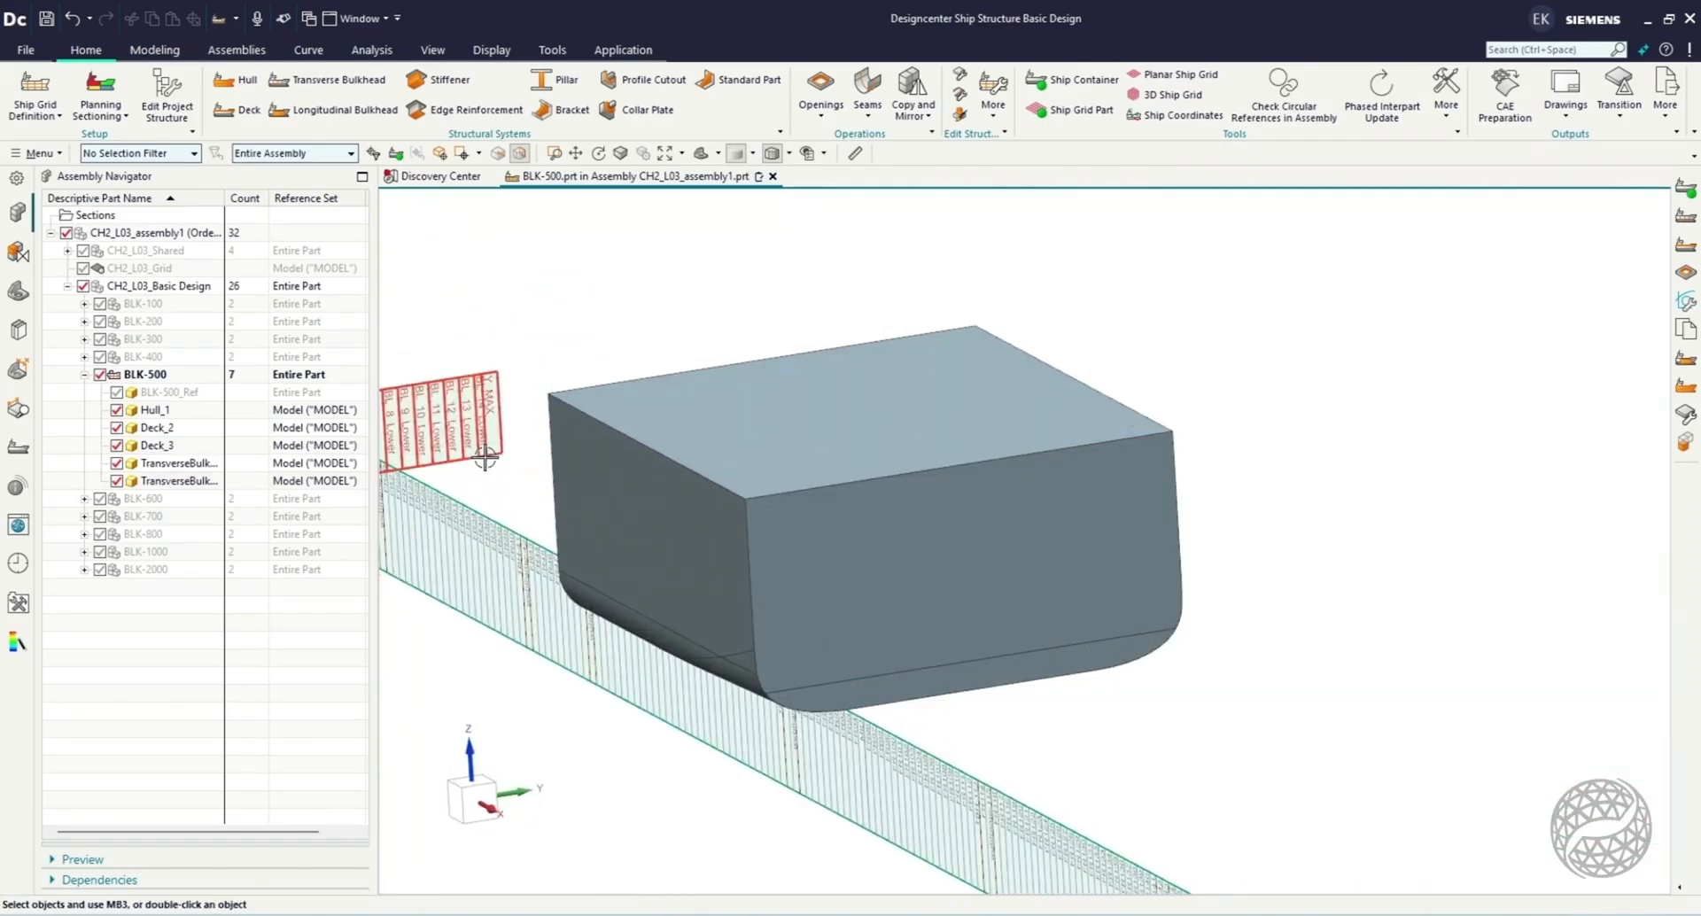
Start a Longitudinal Bulkhead from planes, selecting BL_-10_Lower, BL_-5_Lower, BL_0_Lower, BL_5_Lower and BL_10_Lower as mold faces.
{"action": "left_click", "coordinate": [330, 110]}
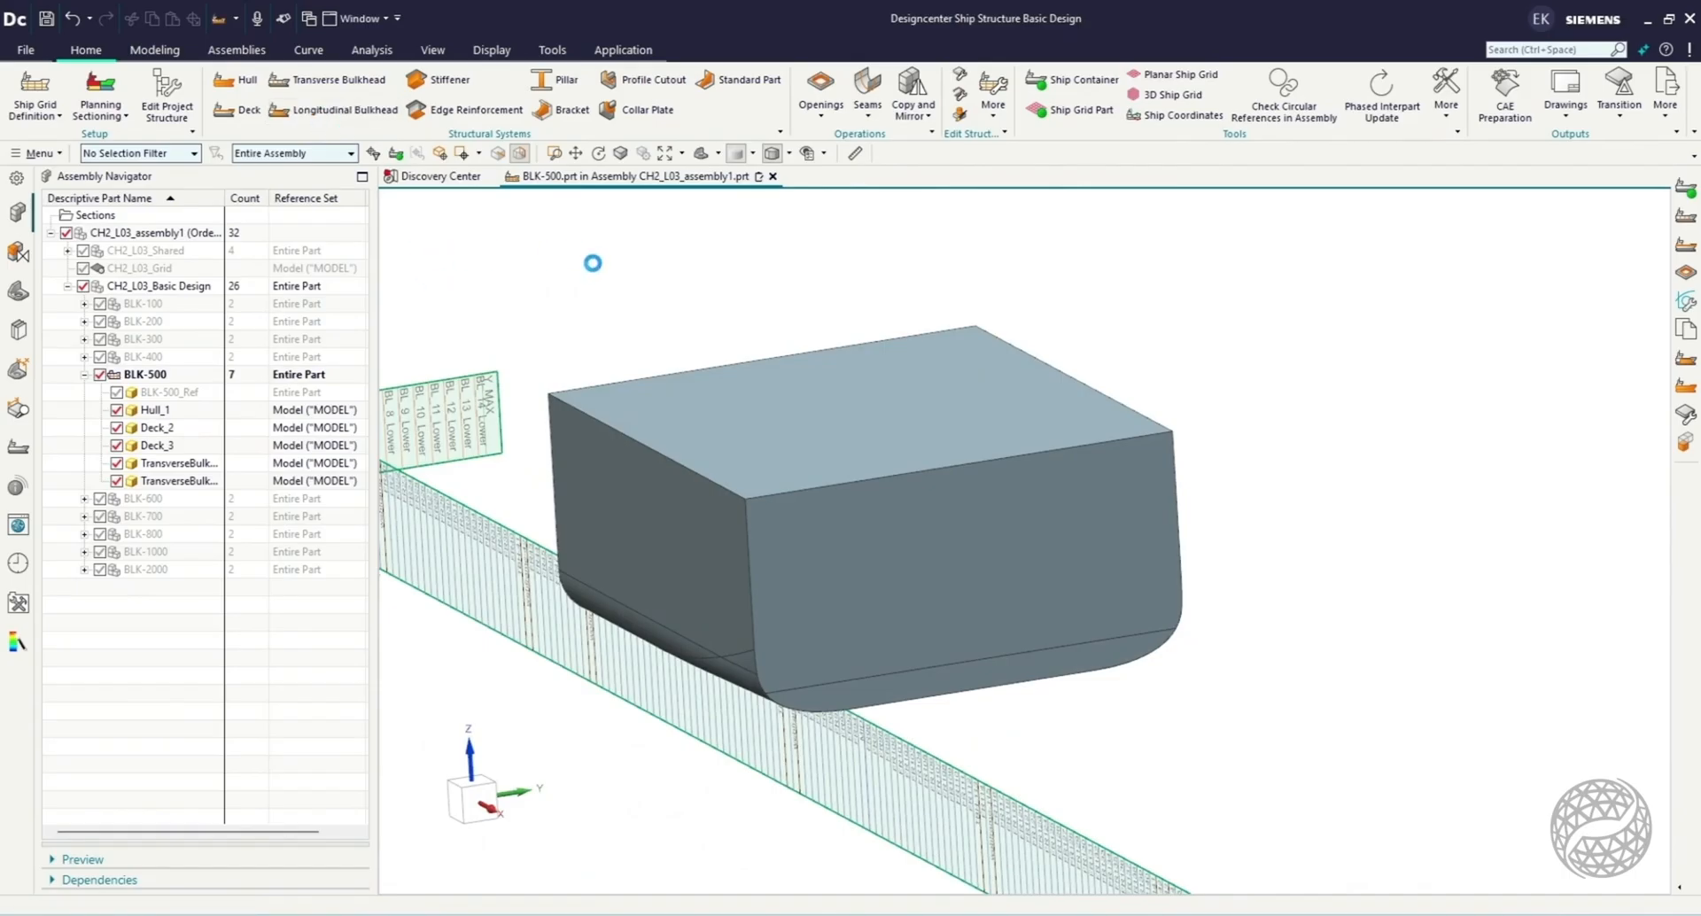
{"action": "left_click_drag", "start_coordinate": [1387, 15], "coordinate": [1462, 27]}
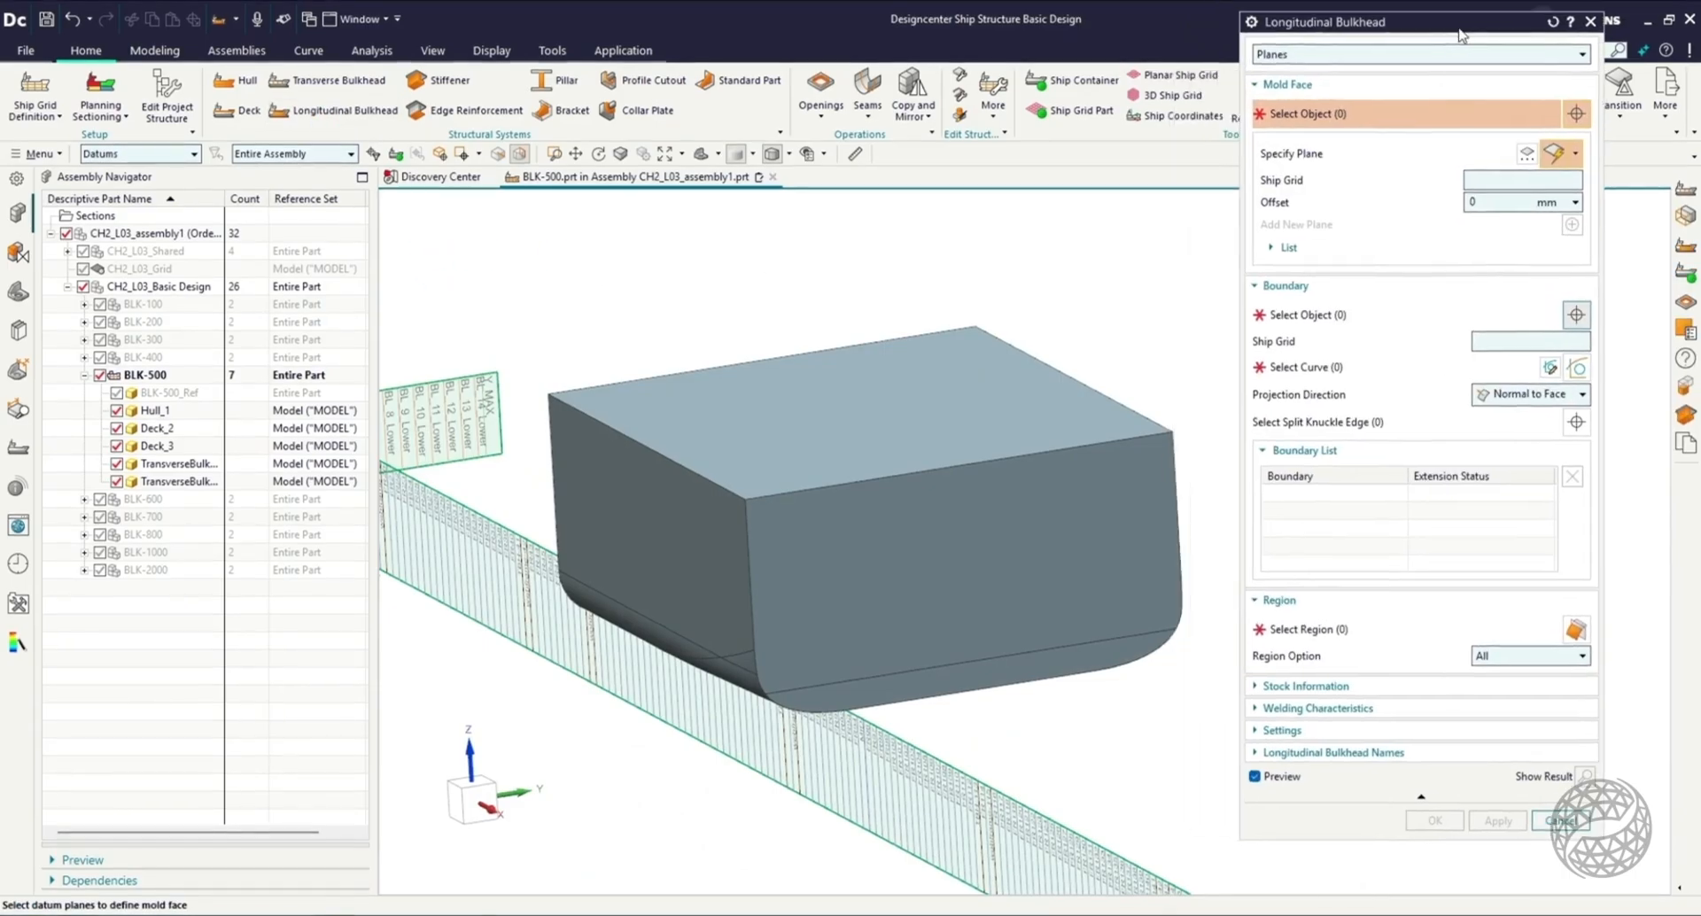
{"action": "left_click", "coordinate": [469, 806]}
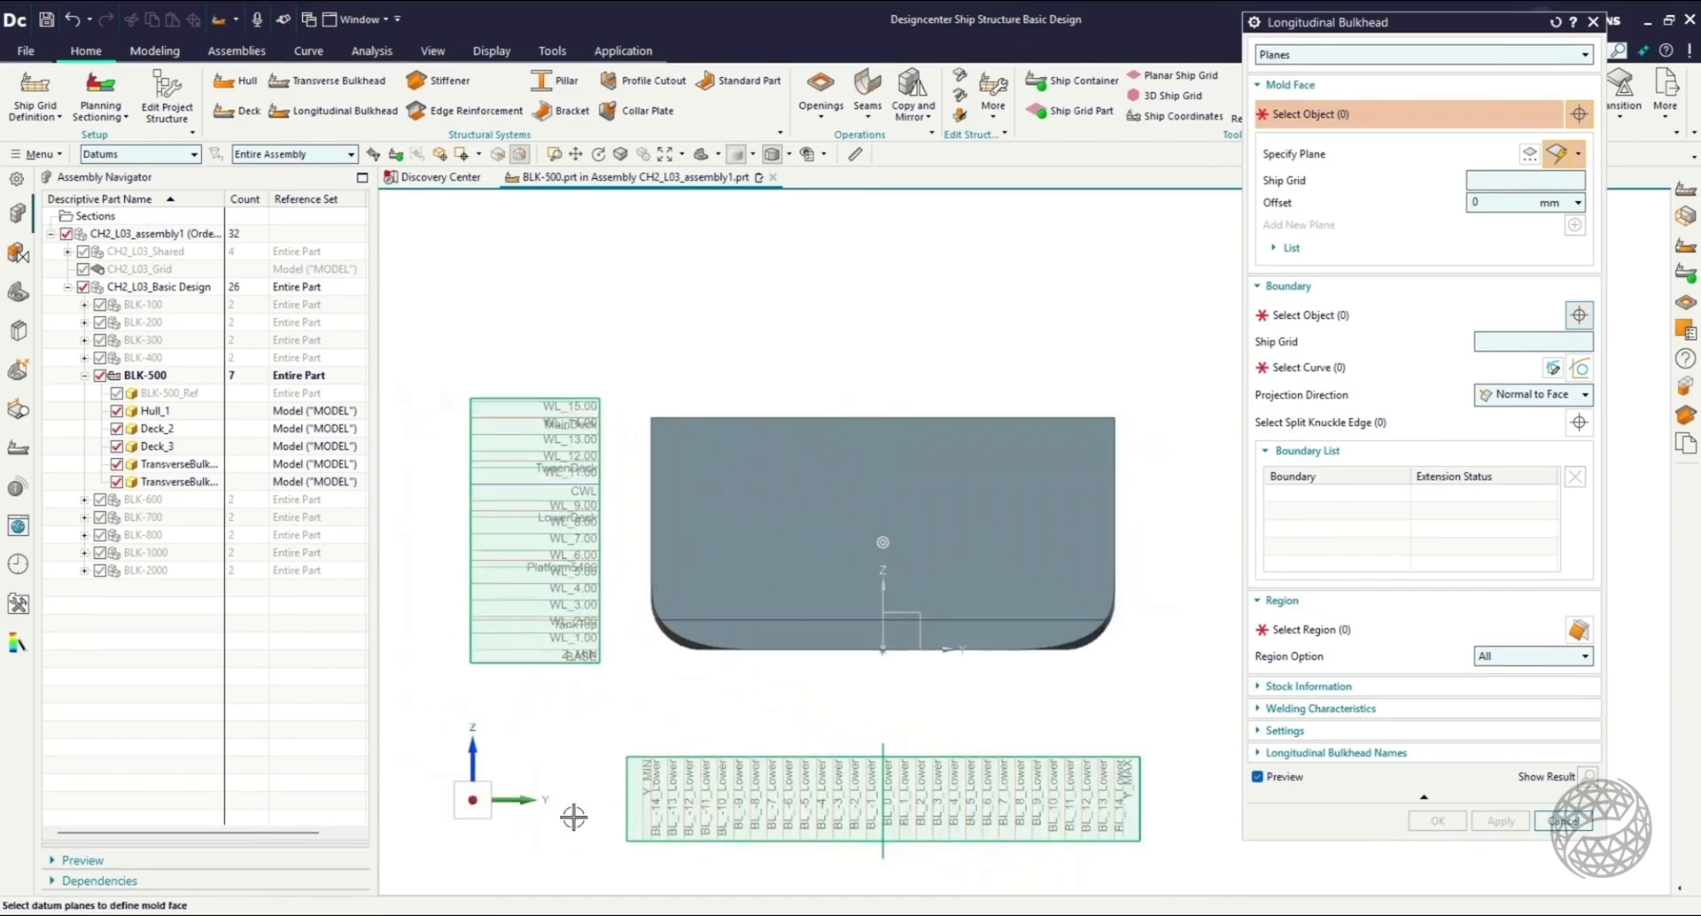
{"action": "left_click", "coordinate": [716, 773]}
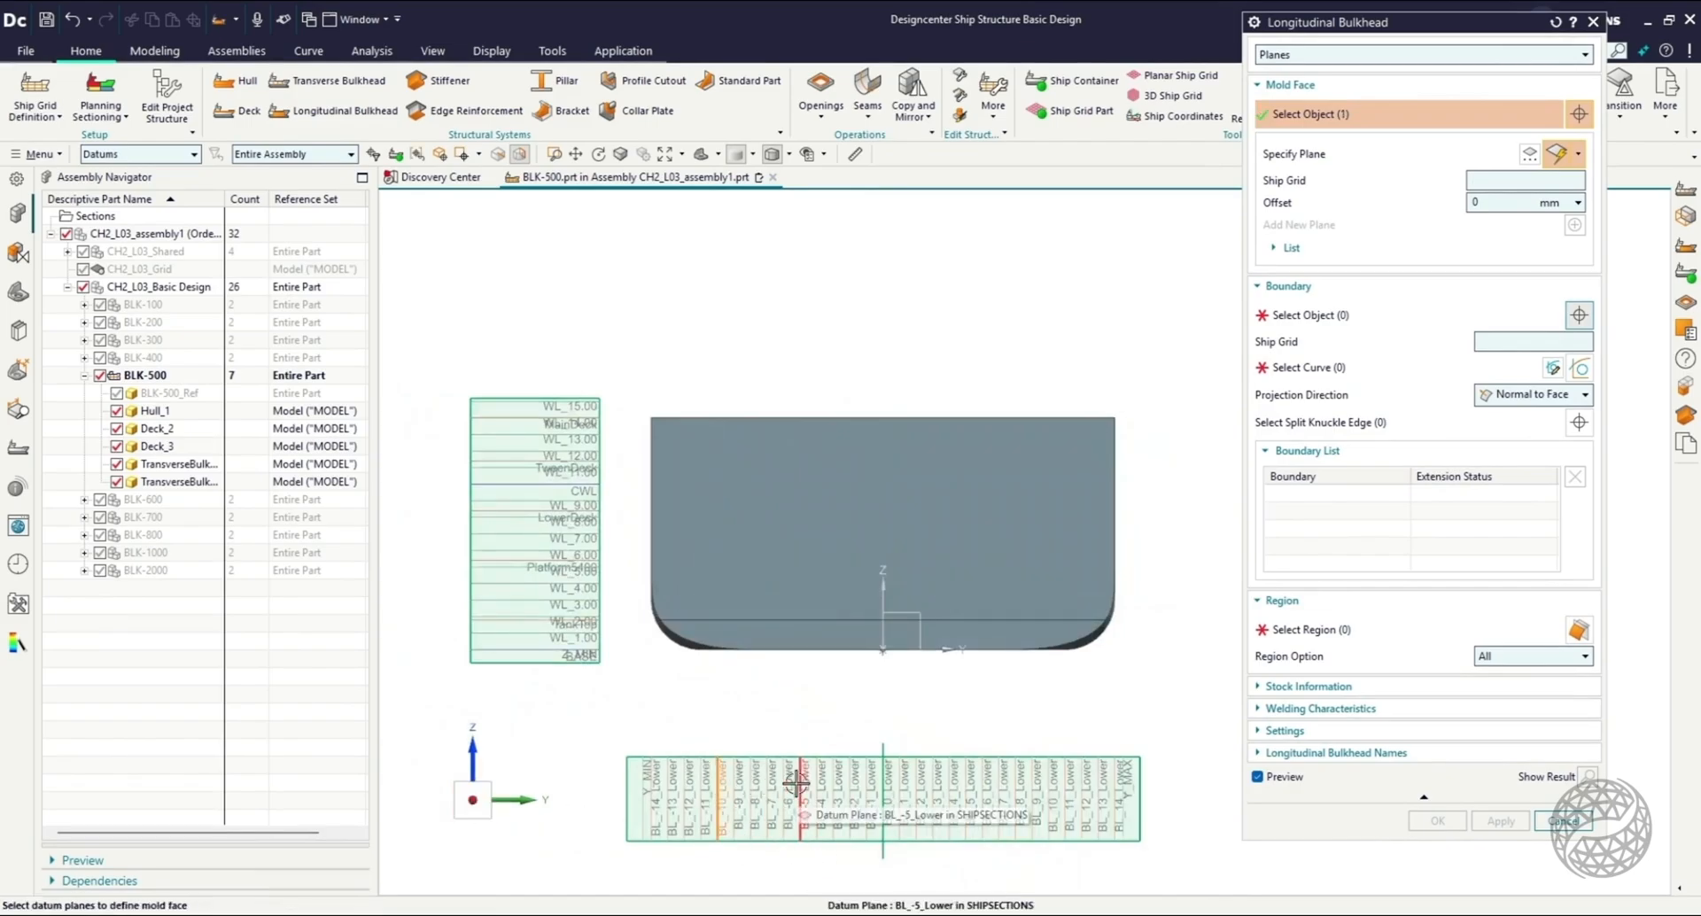
{"action": "left_click", "coordinate": [1052, 798]}
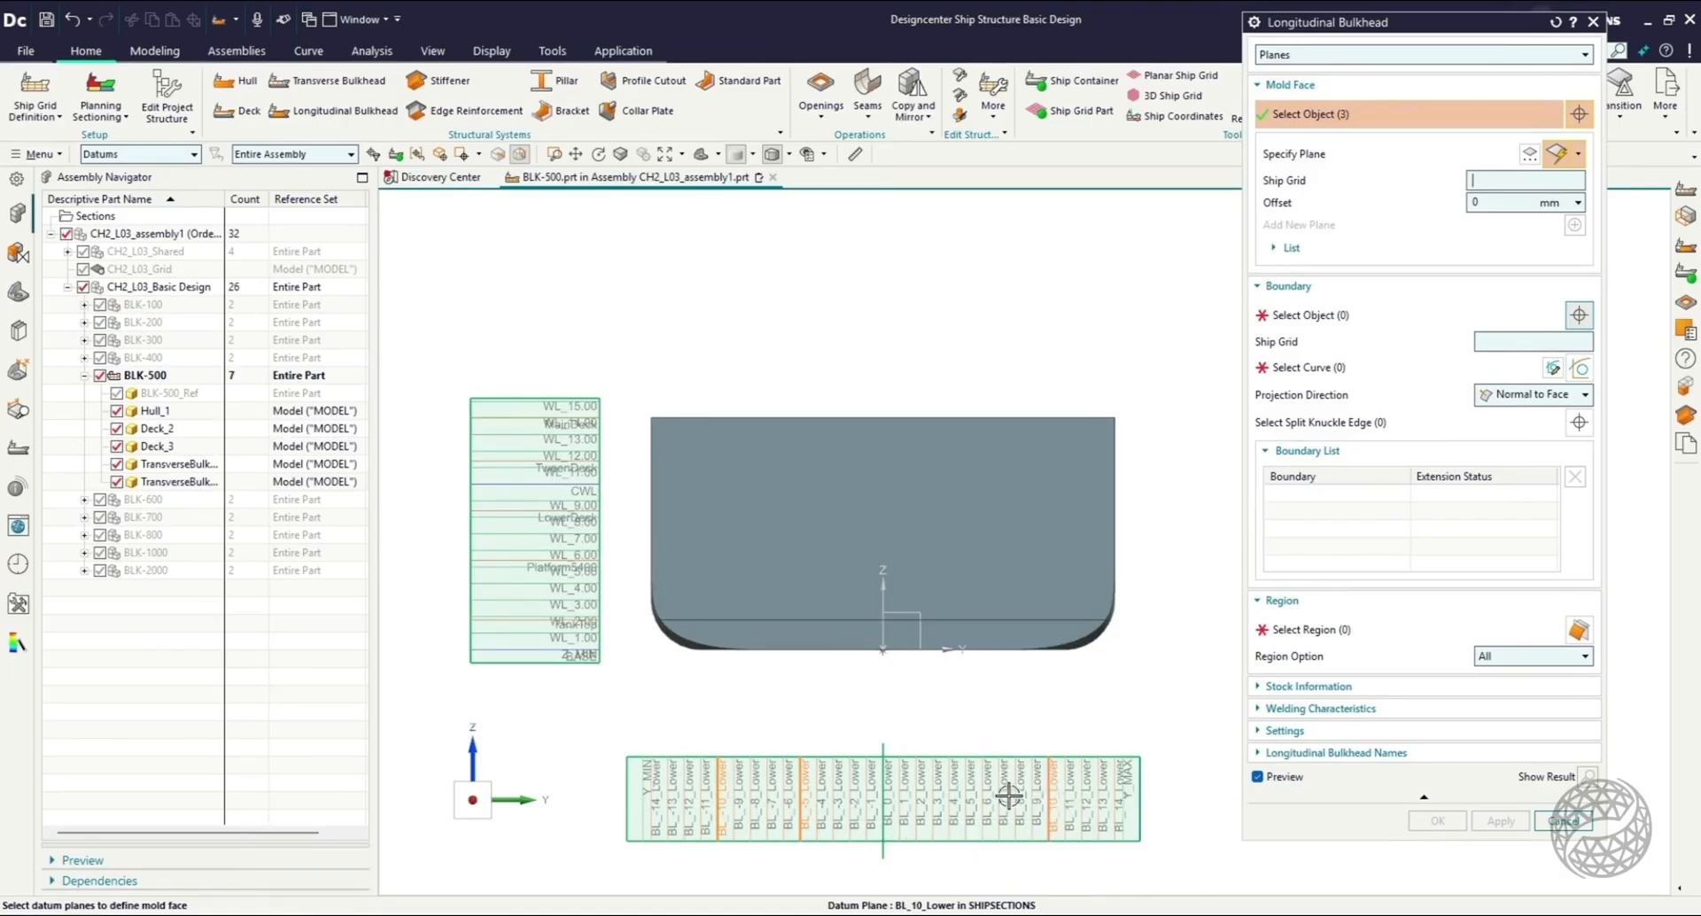
{"action": "left_click", "coordinate": [967, 796]}
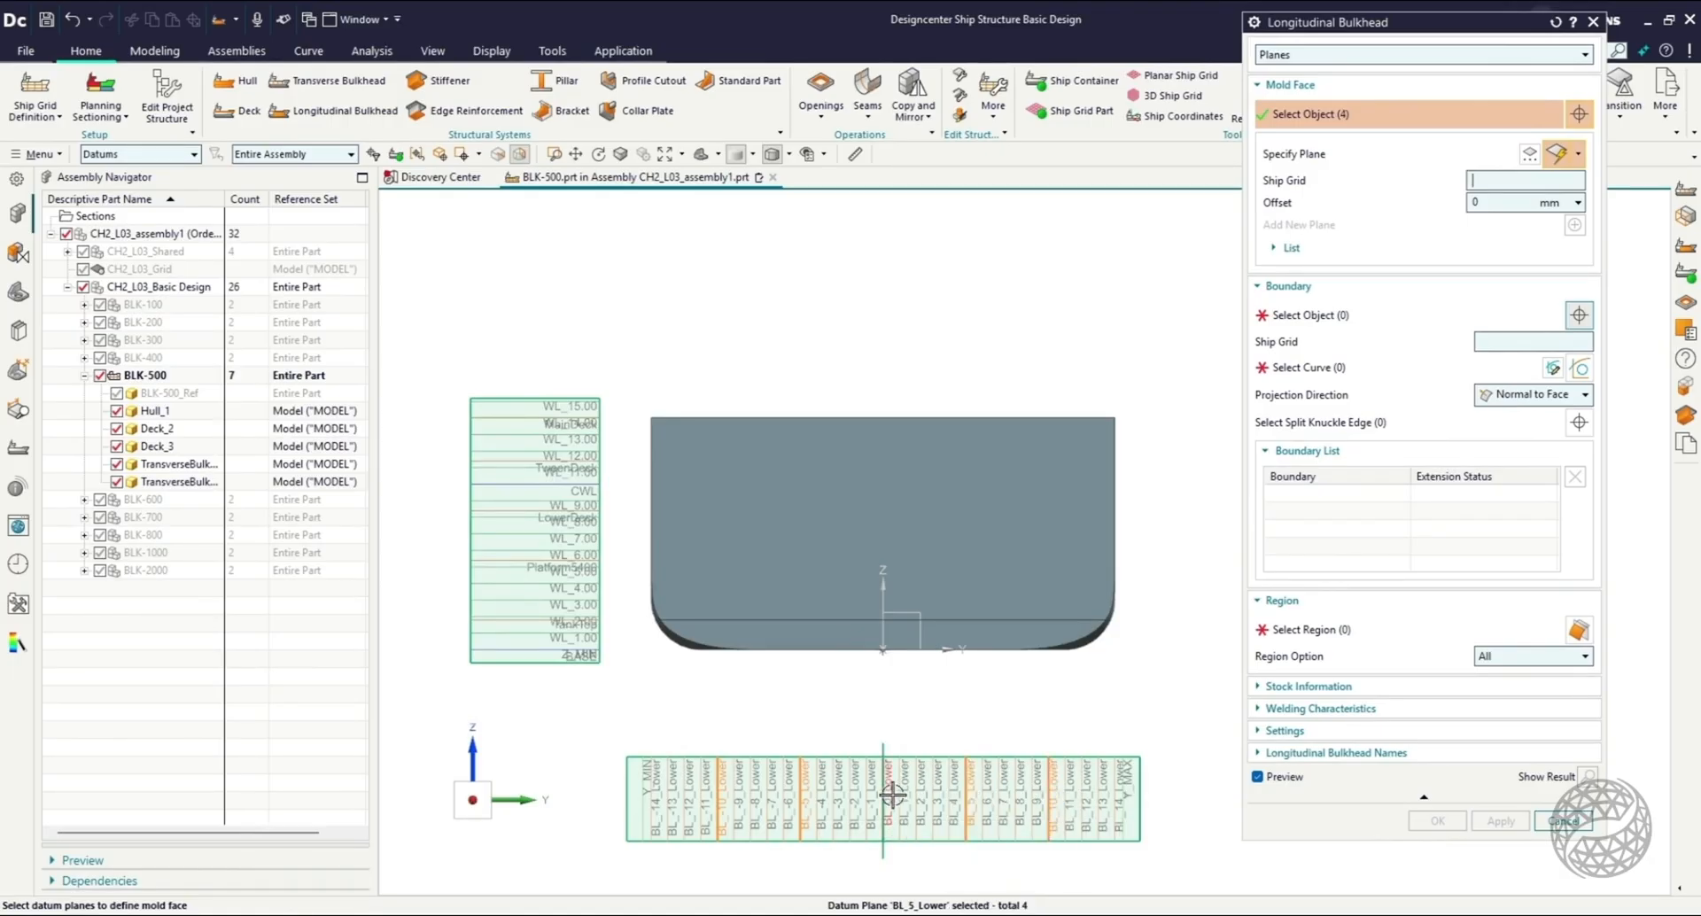
{"action": "left_click", "coordinate": [884, 796]}
Add the hull and the lower deck as boundaries of the longitudinal bulkheads, hiding one transverse bulkhead to reach the deck.
{"action": "middle_click_drag", "start_coordinate": [804, 724], "coordinate": [830, 714]}
{"action": "scroll", "coordinate": [840, 700], "scroll_direction": "down", "scroll_amount": 3}
{"action": "left_click", "coordinate": [1299, 318]}
{"action": "scroll", "coordinate": [846, 676], "scroll_direction": "up", "scroll_amount": 3}
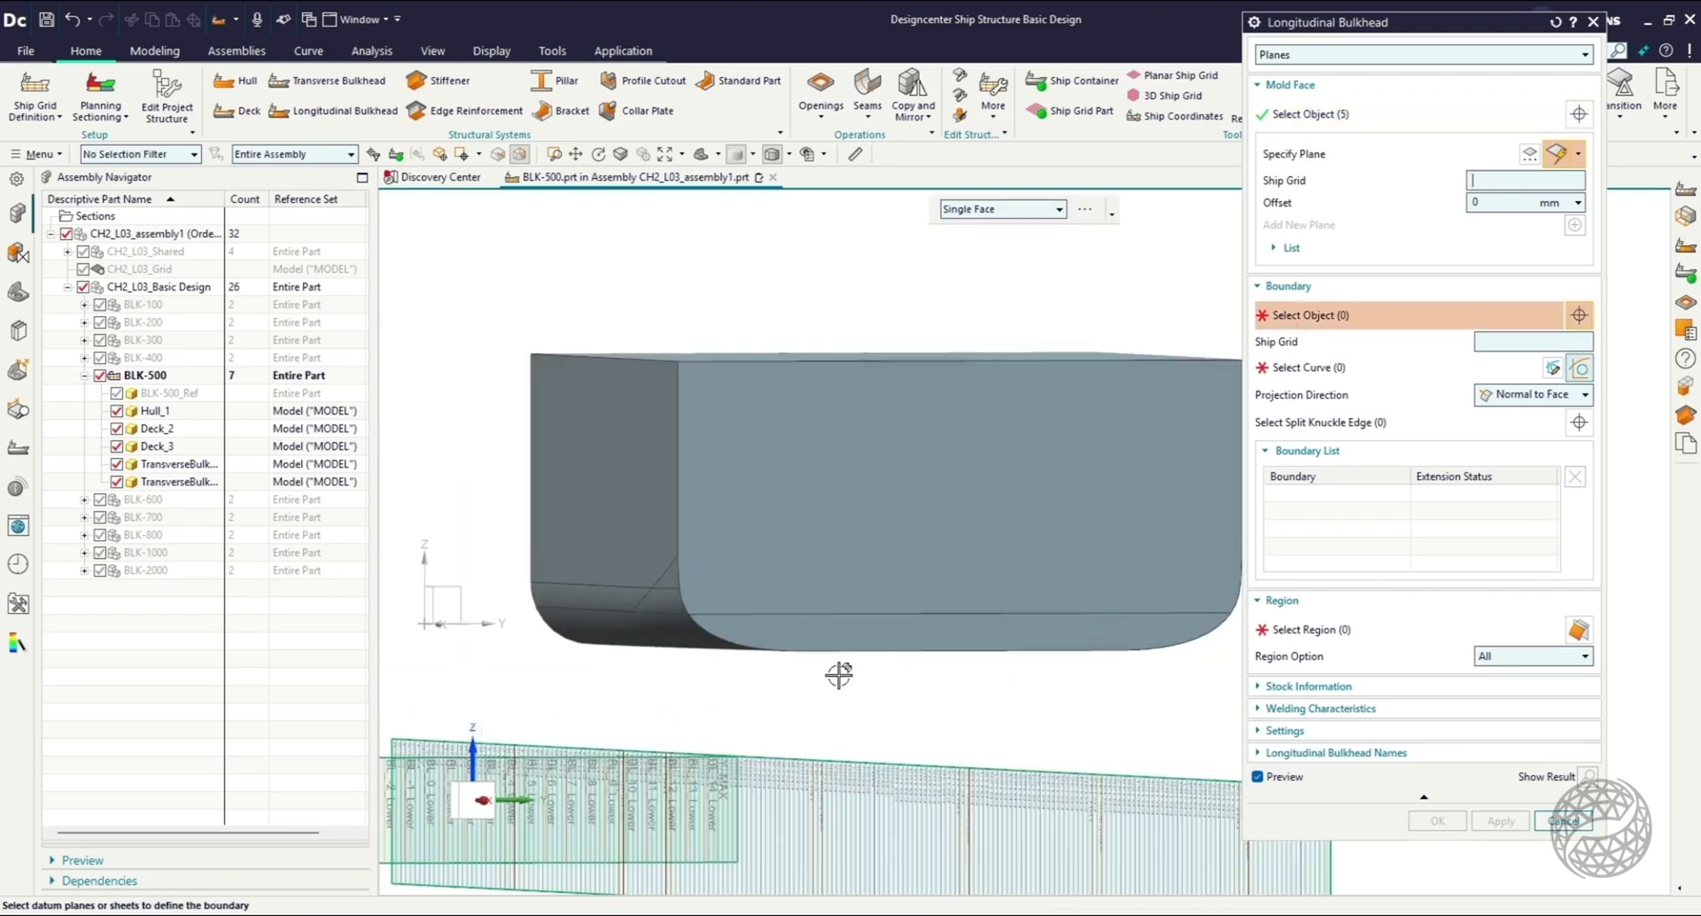
{"action": "left_click", "coordinate": [647, 425]}
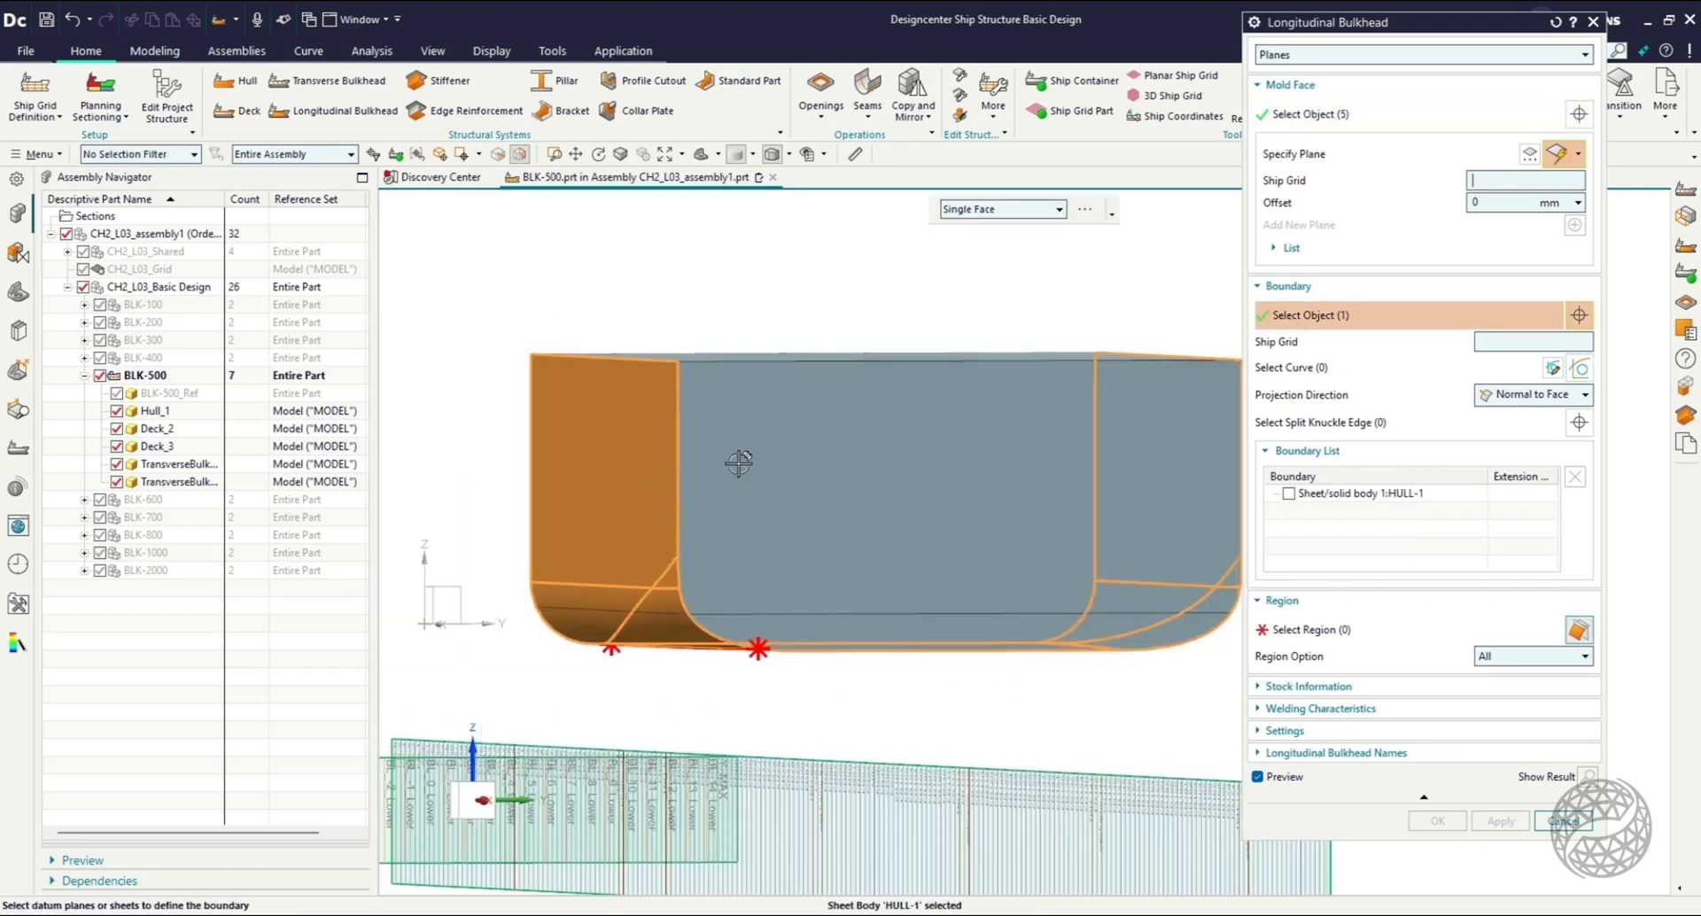
{"action": "left_click", "coordinate": [116, 482]}
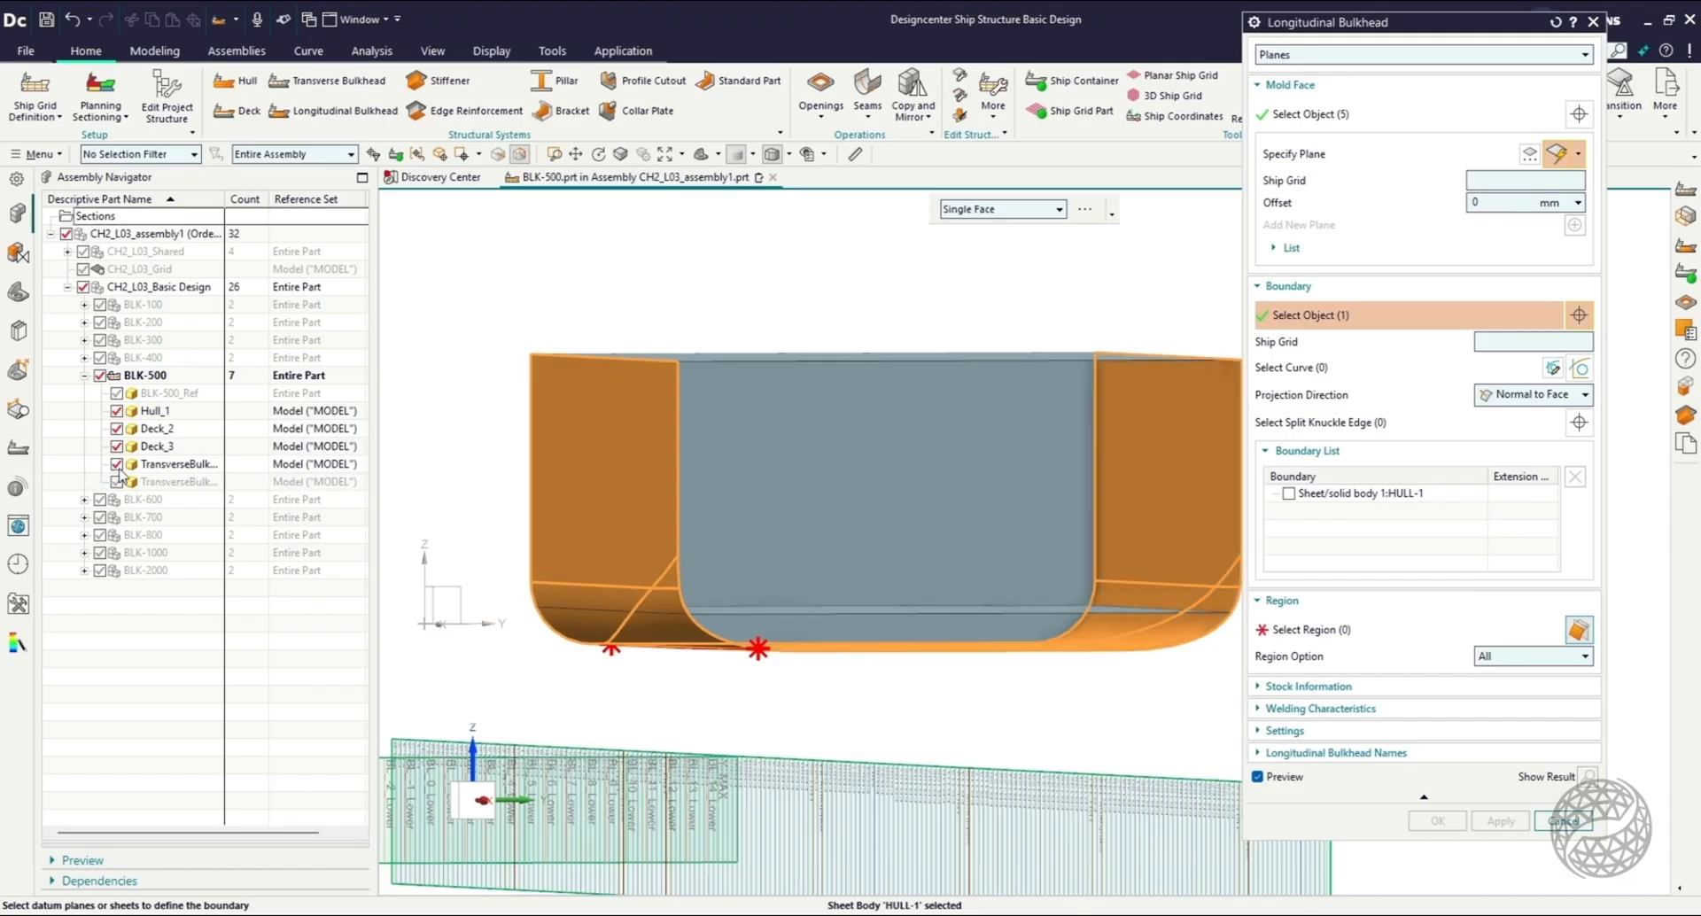
{"action": "key", "text": "Home"}
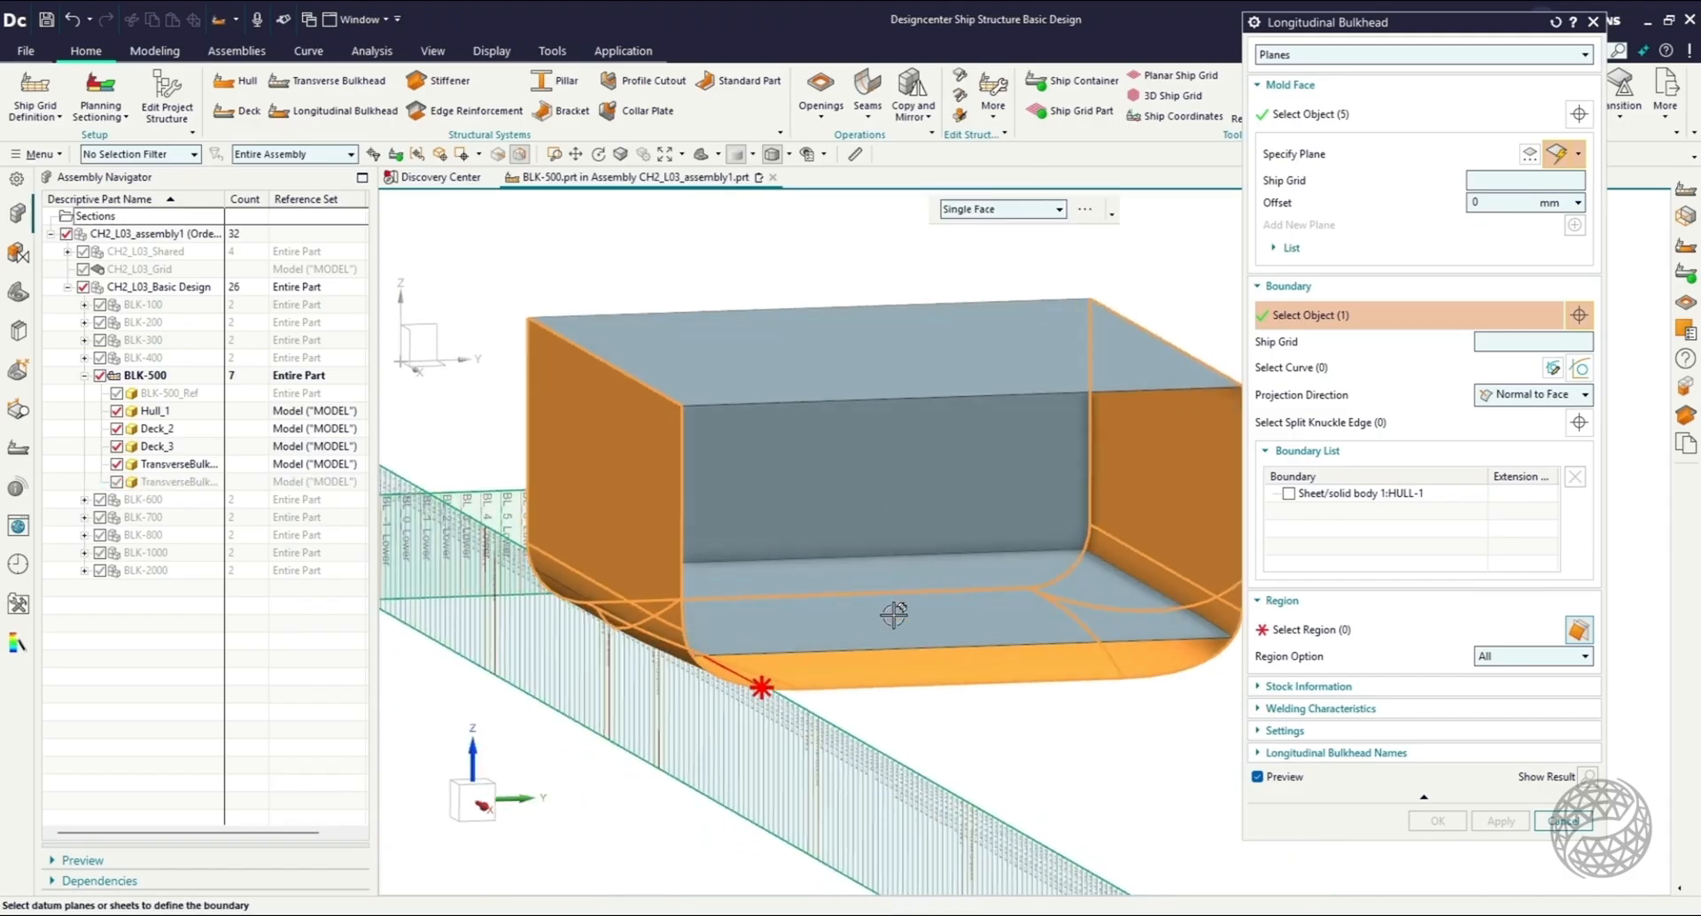
{"action": "left_click", "coordinate": [893, 613]}
Add both transverse bulkheads as boundaries and create the longitudinal bulkheads from the default region below the lower deck.
{"action": "middle_click_drag", "start_coordinate": [953, 745], "coordinate": [917, 730]}
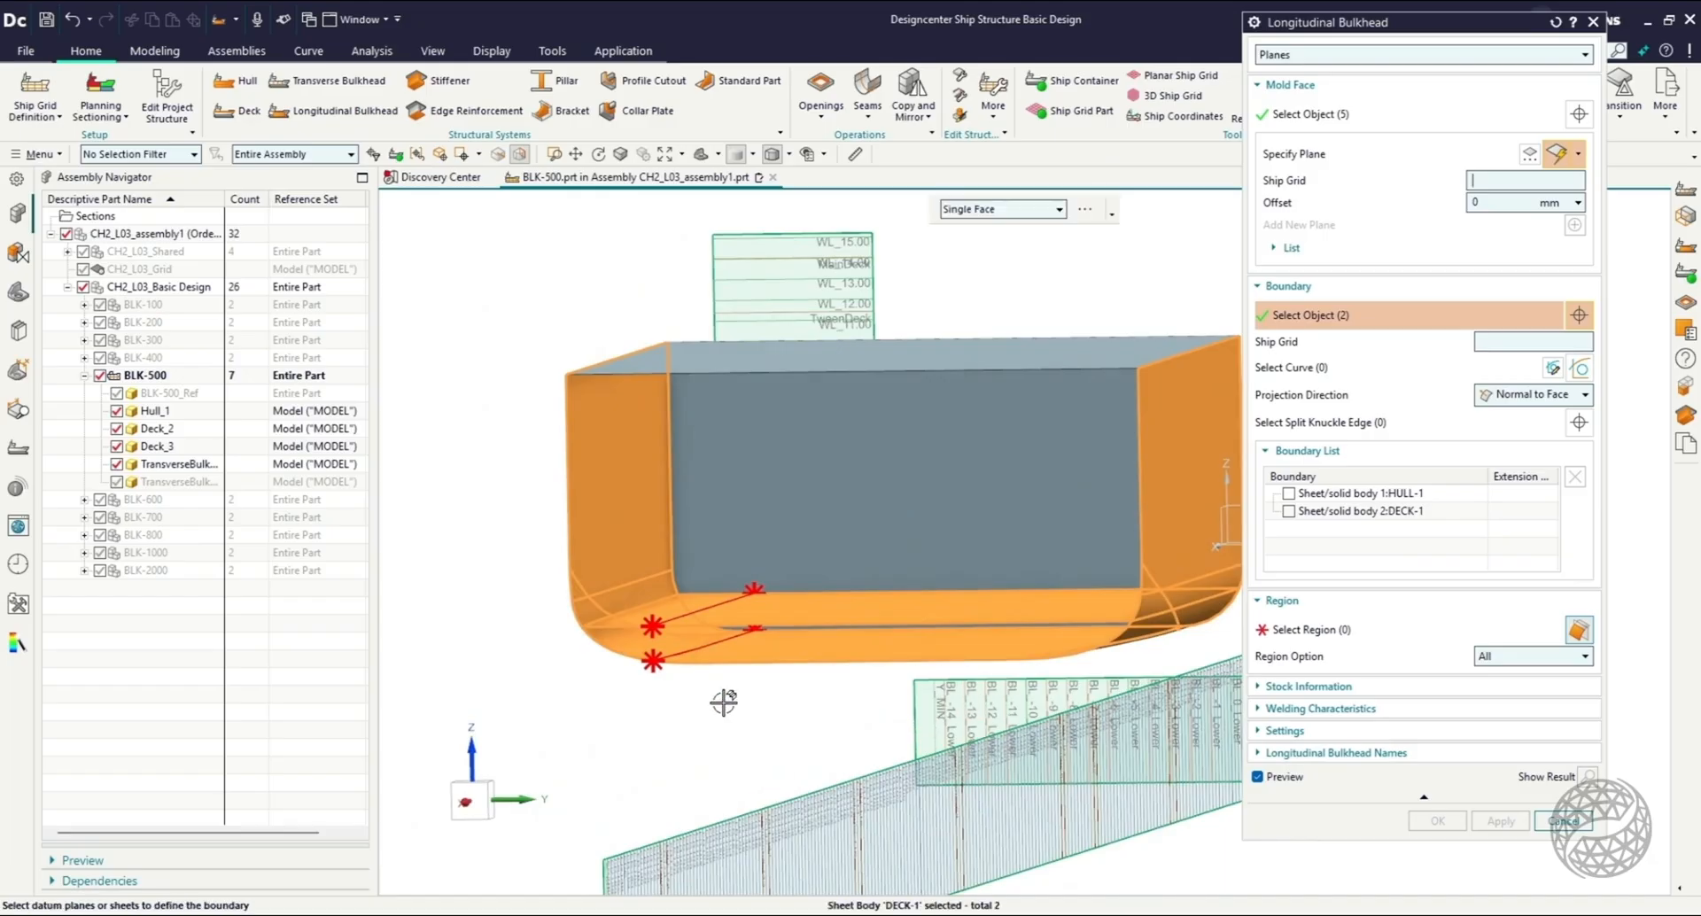
{"action": "left_click", "coordinate": [857, 538]}
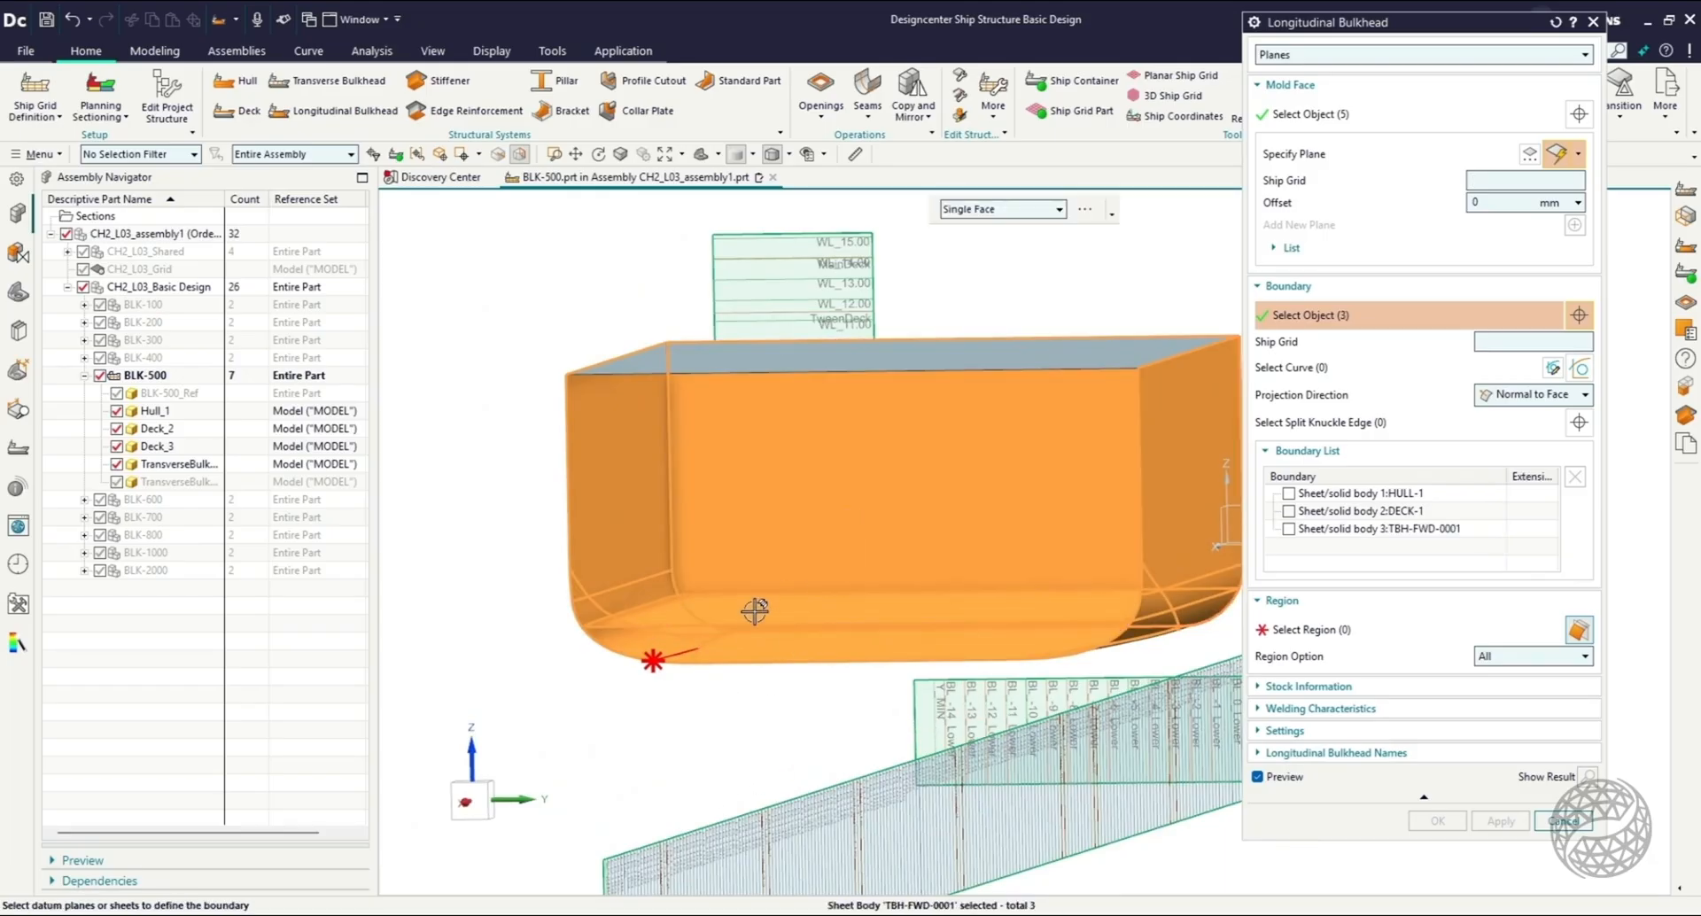
{"action": "middle_click_drag", "start_coordinate": [676, 727], "coordinate": [611, 732]}
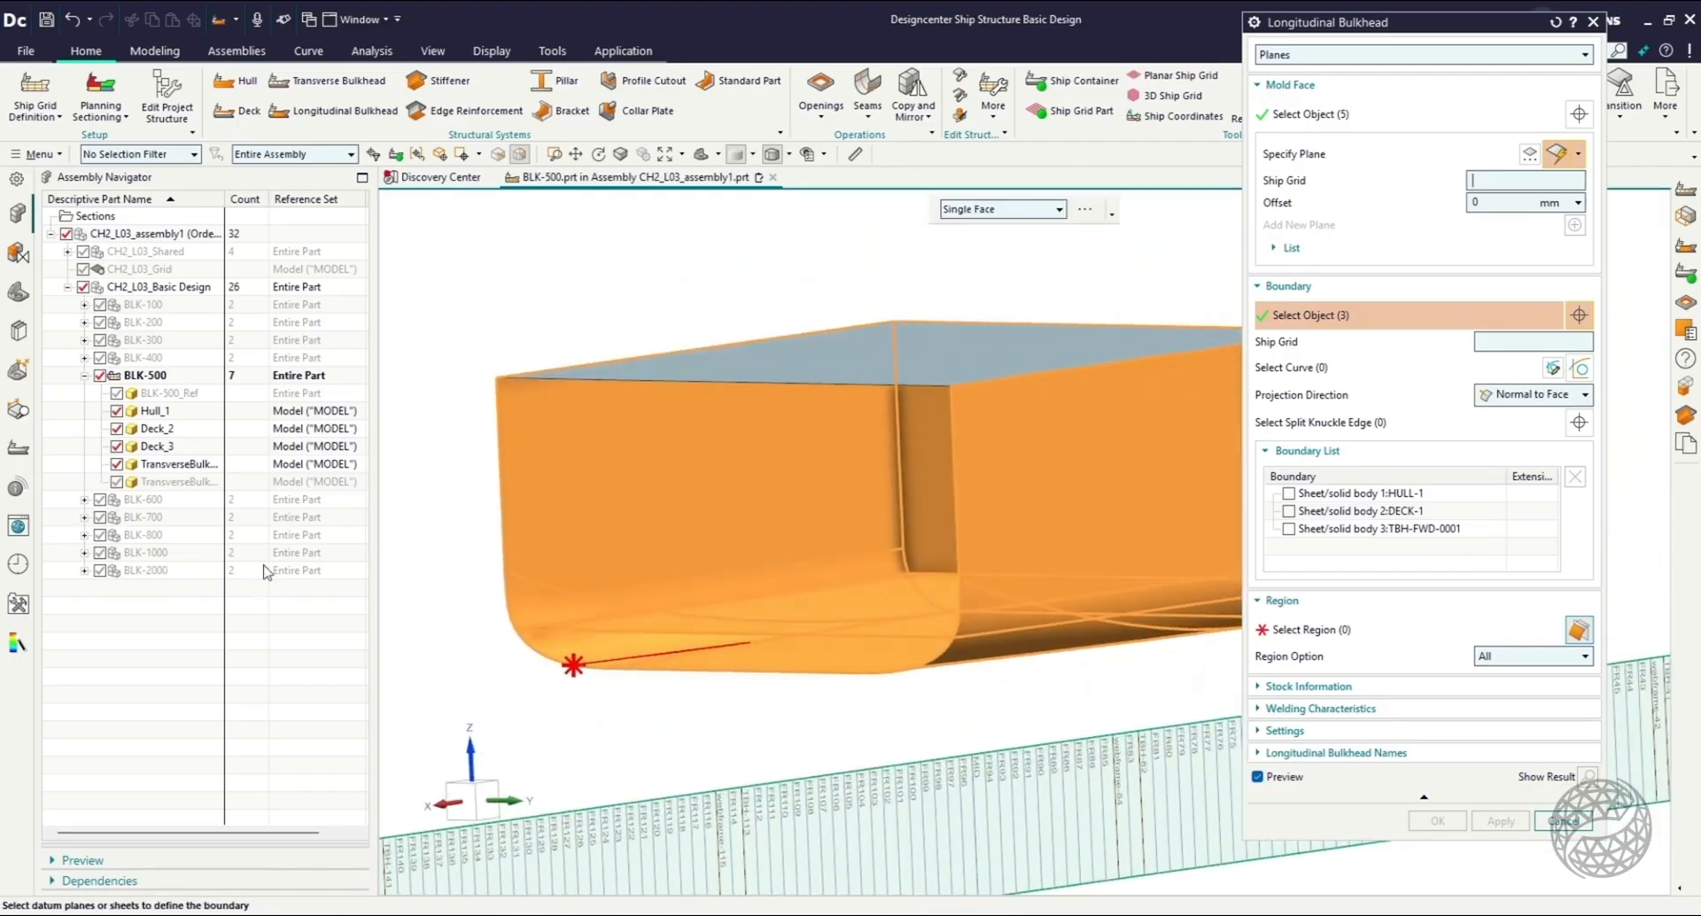
{"action": "left_click", "coordinate": [116, 481]}
{"action": "left_click", "coordinate": [696, 654]}
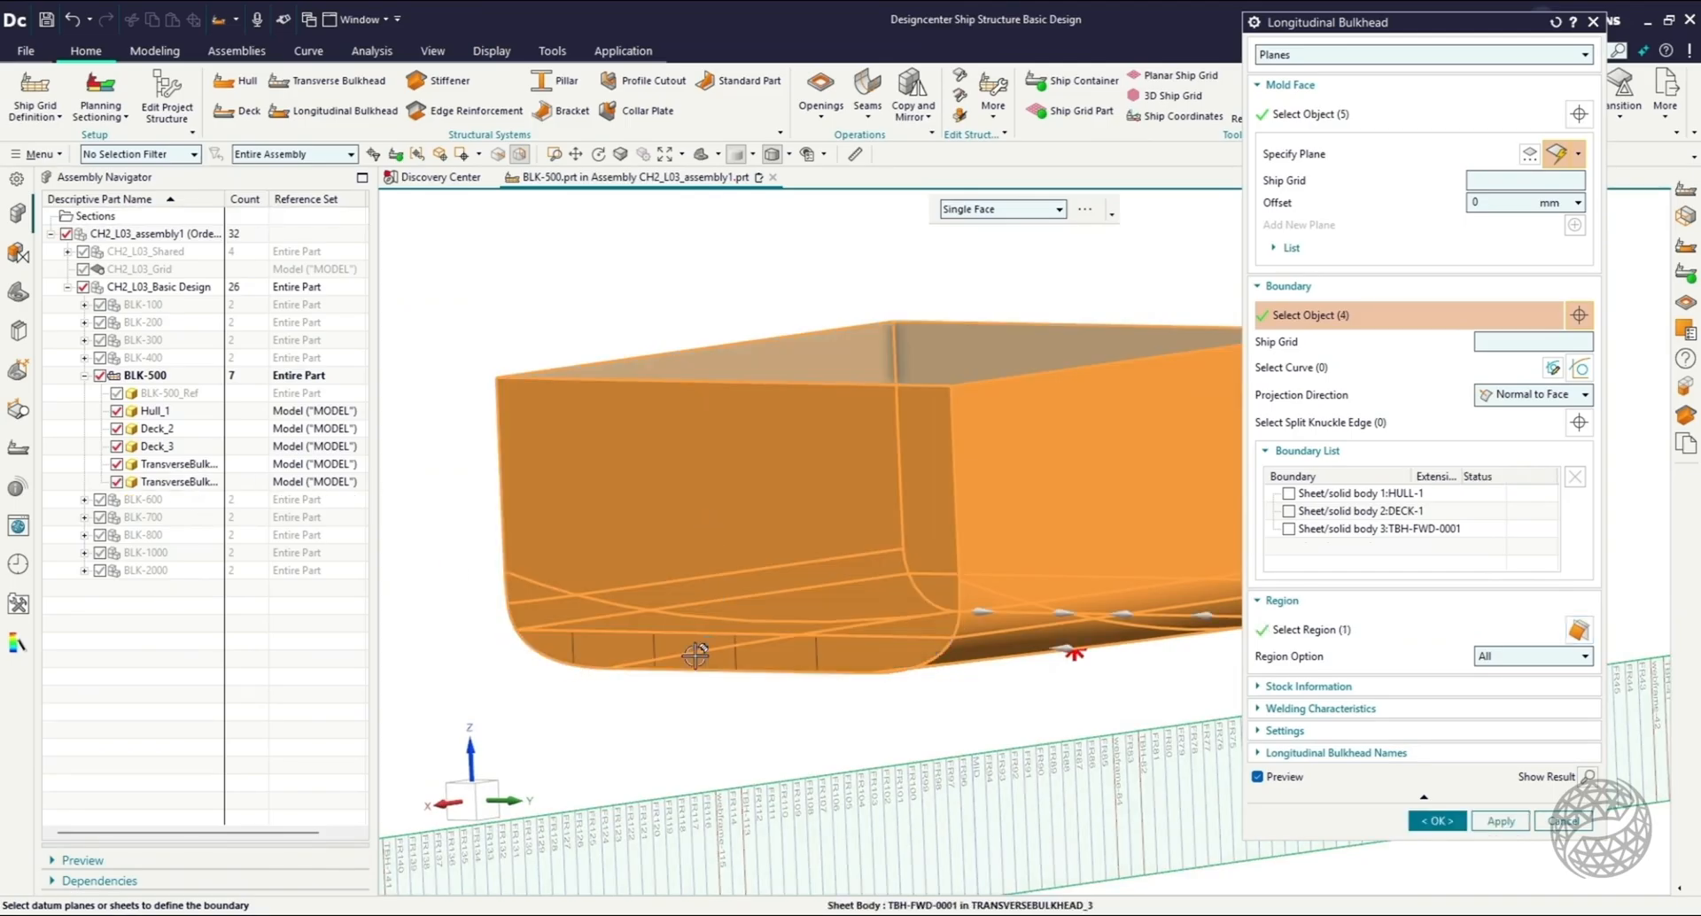
{"action": "left_click", "coordinate": [1399, 631]}
{"action": "middle_click_drag", "start_coordinate": [770, 713], "coordinate": [968, 751]}
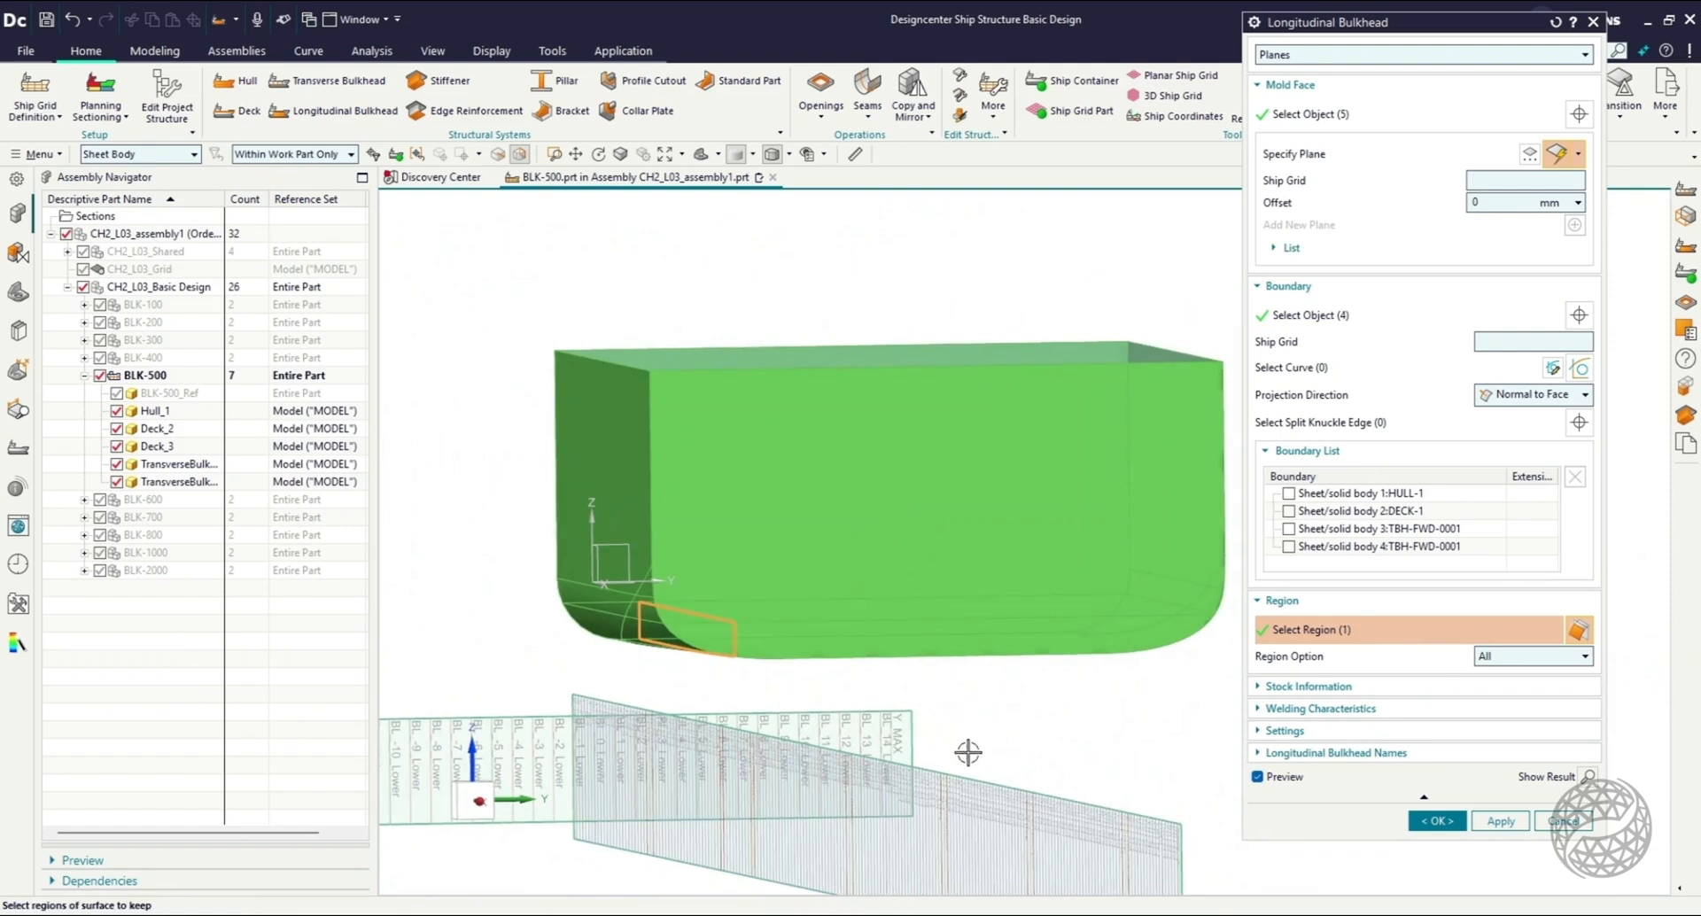
{"action": "left_click", "coordinate": [1437, 822]}
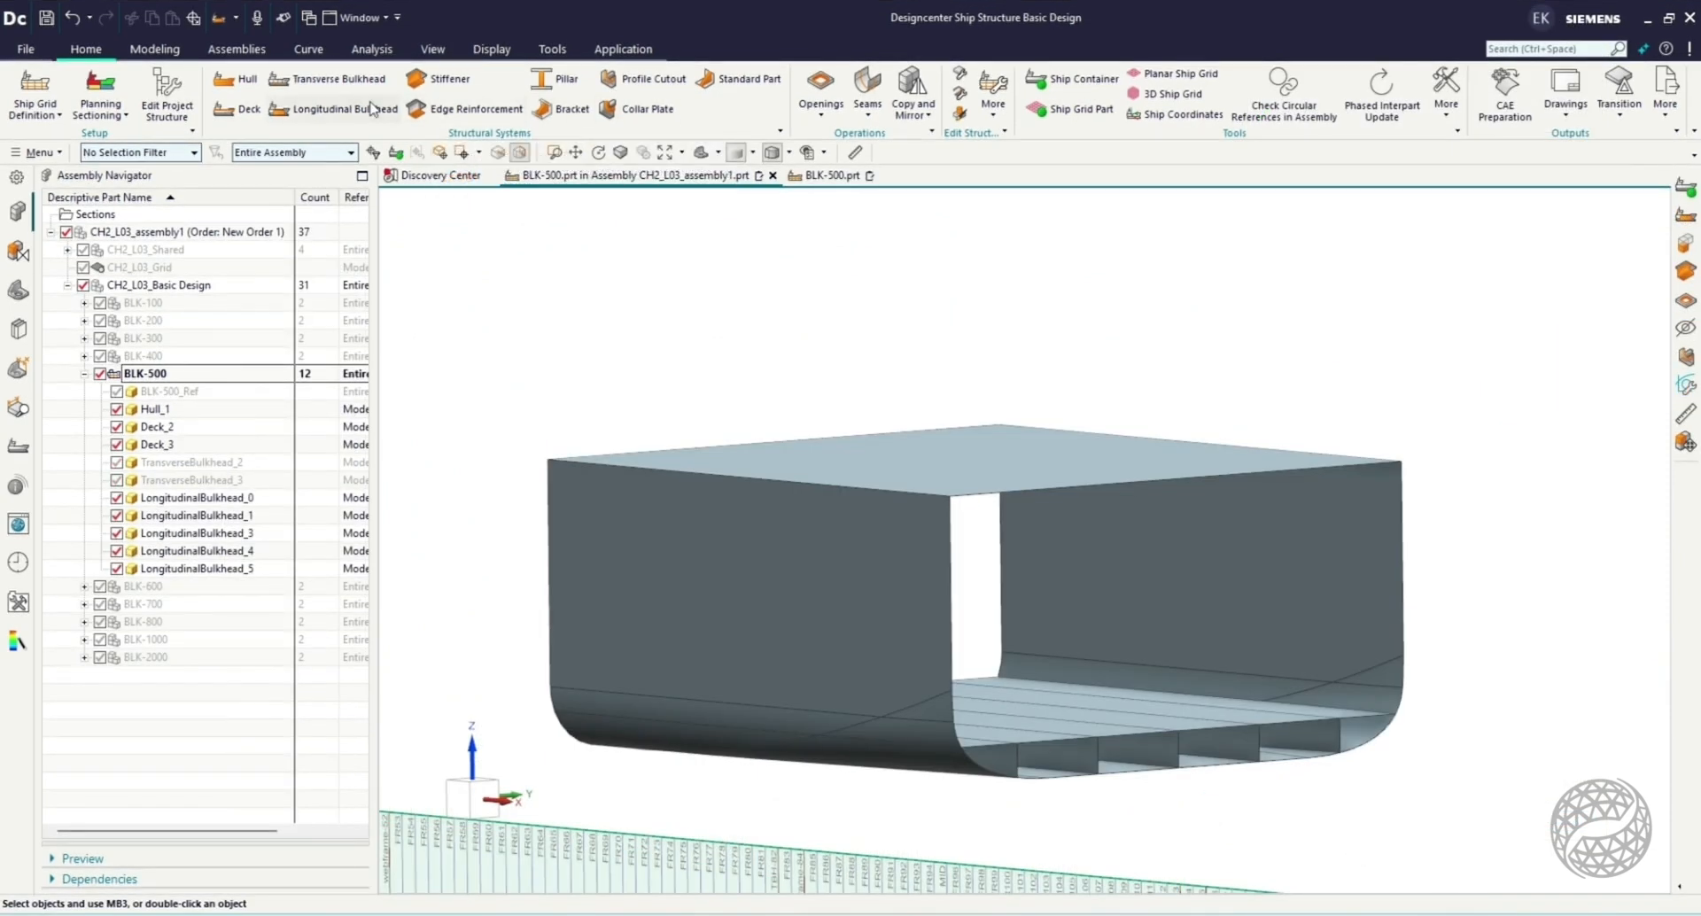
Start a Longitudinal Bulkhead of type Extrusion from datum plane TBH-113 with TBH-82 as the limit, and open its section sketch.
{"action": "left_click", "coordinate": [344, 110]}
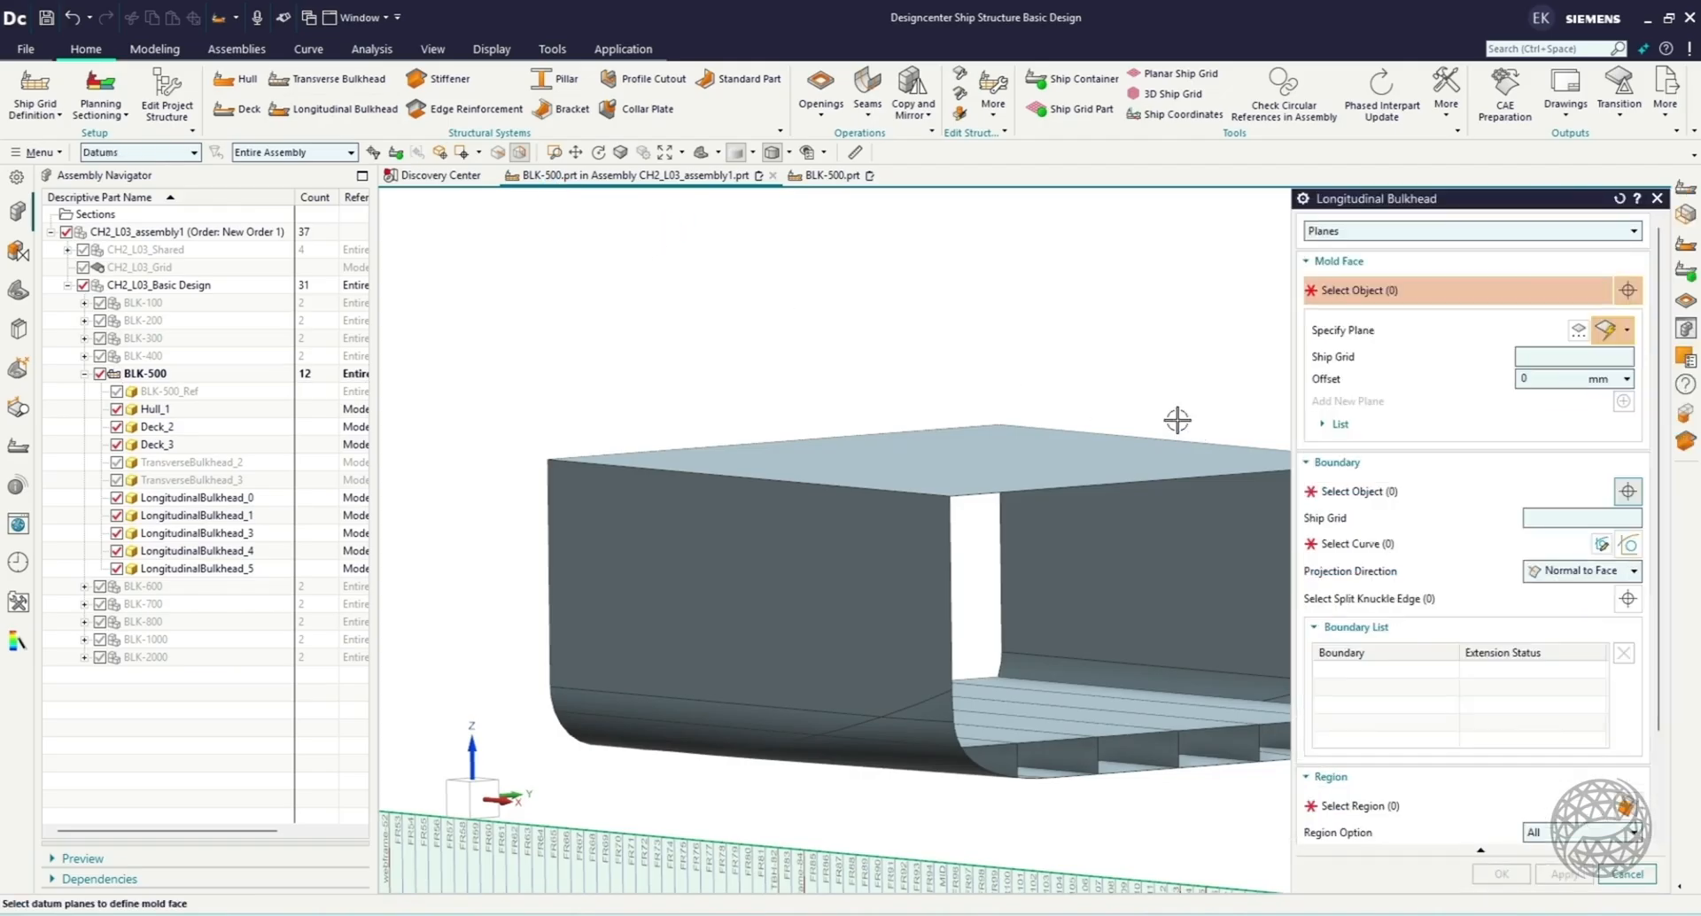
{"action": "left_click", "coordinate": [488, 791]}
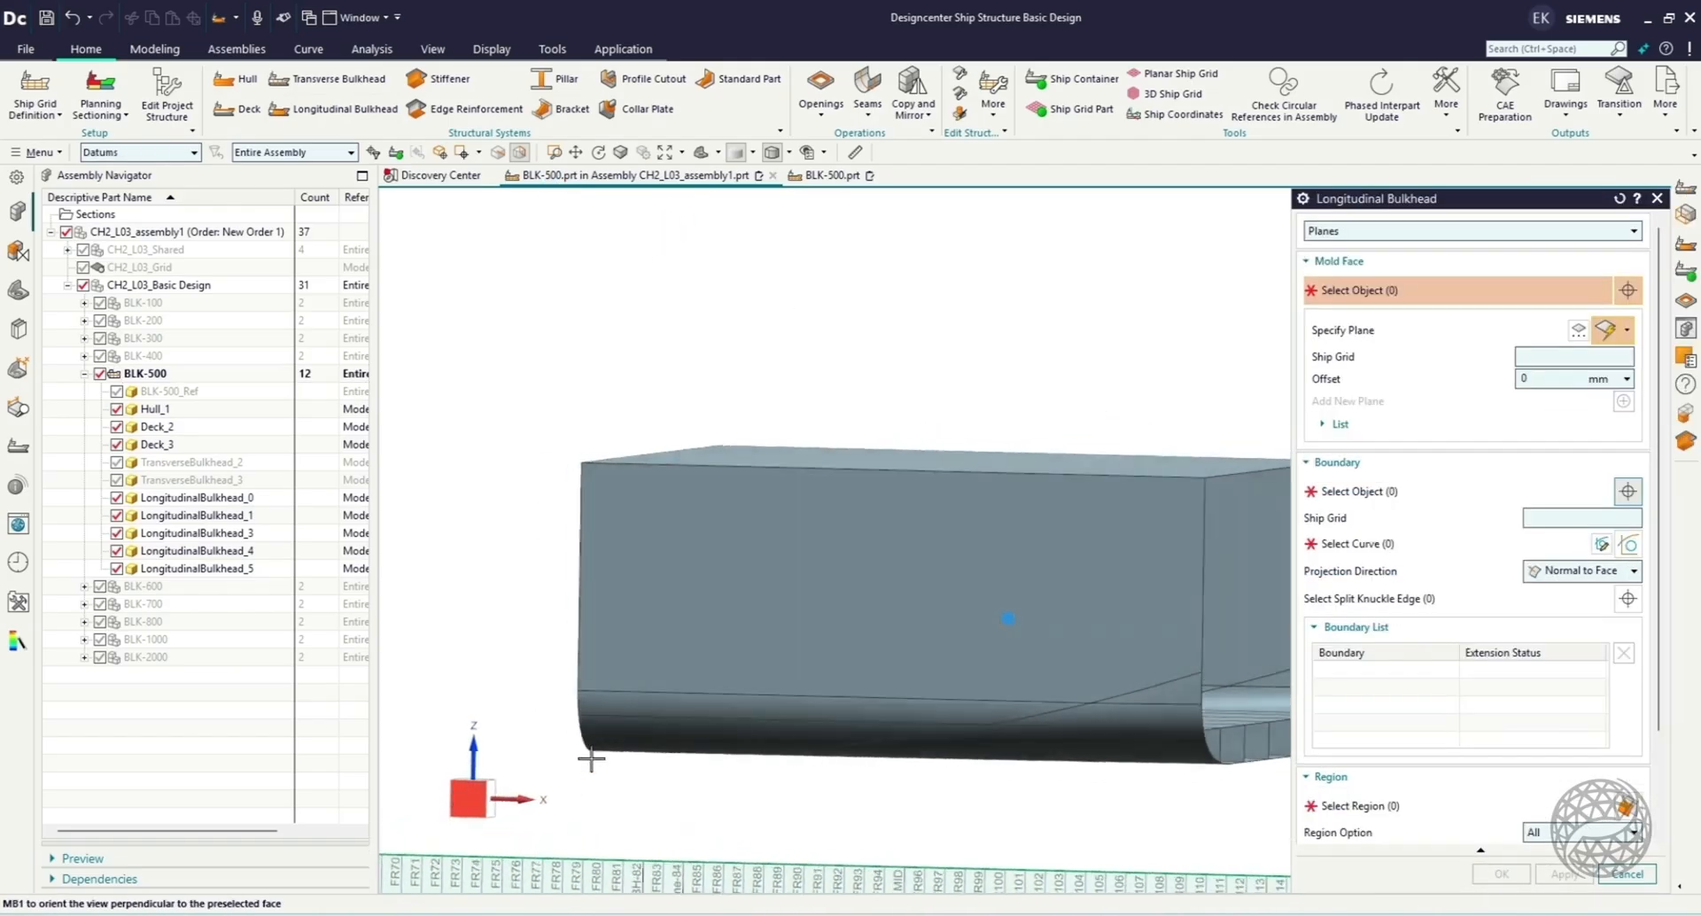
{"action": "scroll", "coordinate": [1099, 837], "scroll_direction": "up", "scroll_amount": 2}
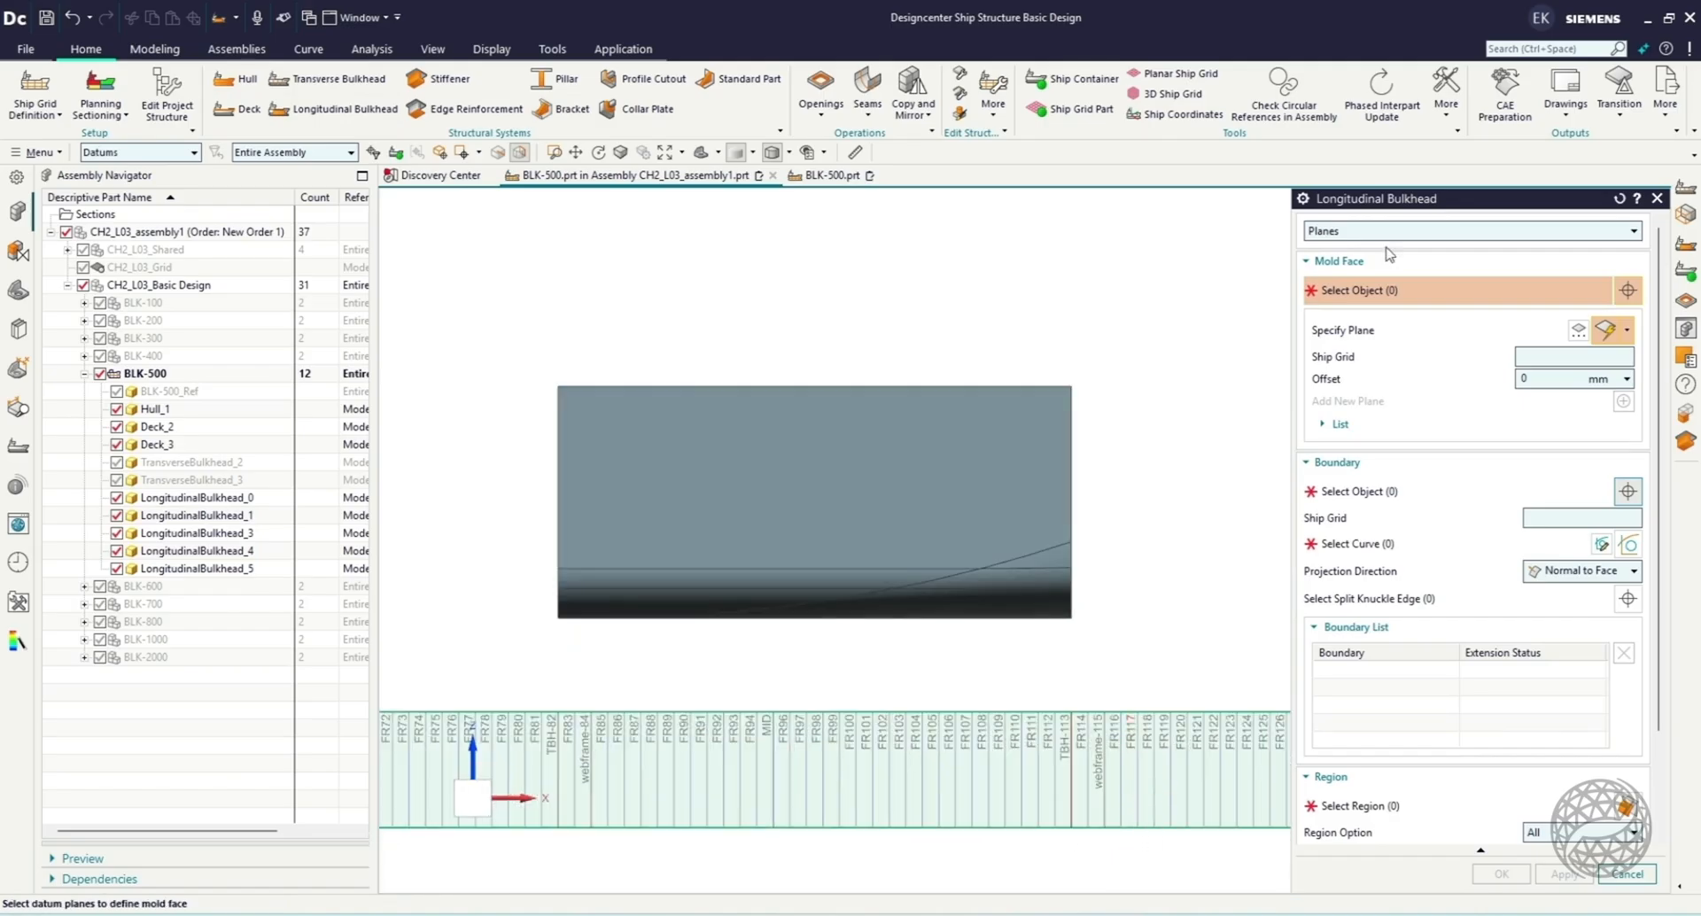
{"action": "left_click", "coordinate": [1404, 231]}
{"action": "left_click", "coordinate": [1380, 293]}
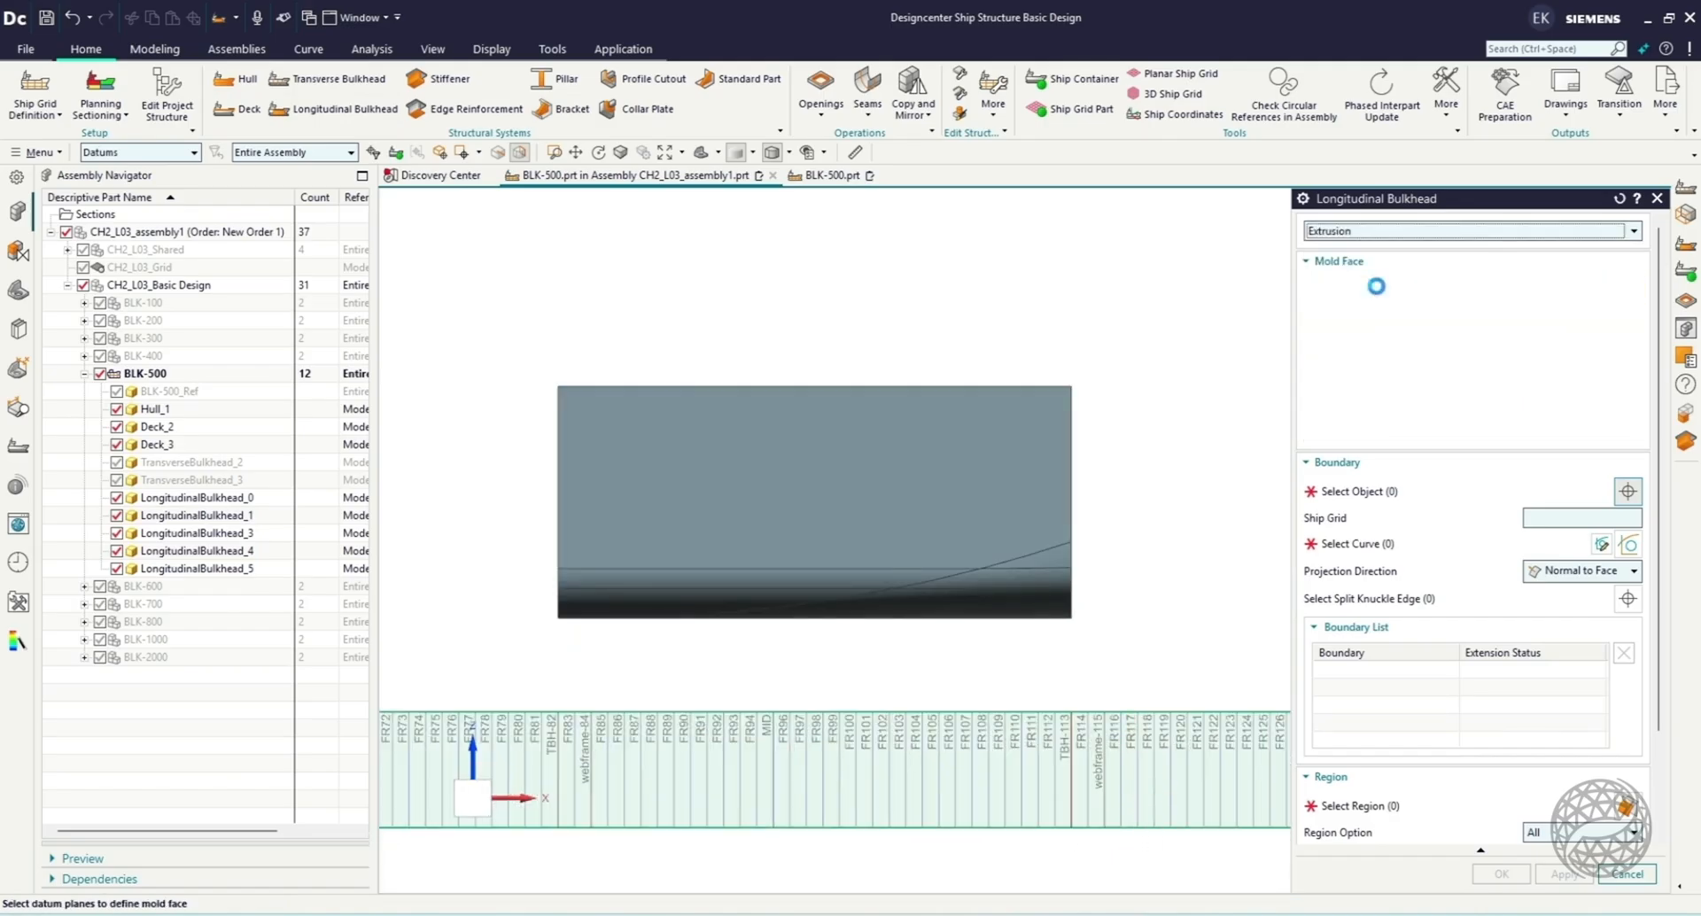
{"action": "left_click", "coordinate": [1070, 765]}
{"action": "left_click", "coordinate": [557, 728]}
{"action": "left_click", "coordinate": [1599, 322]}
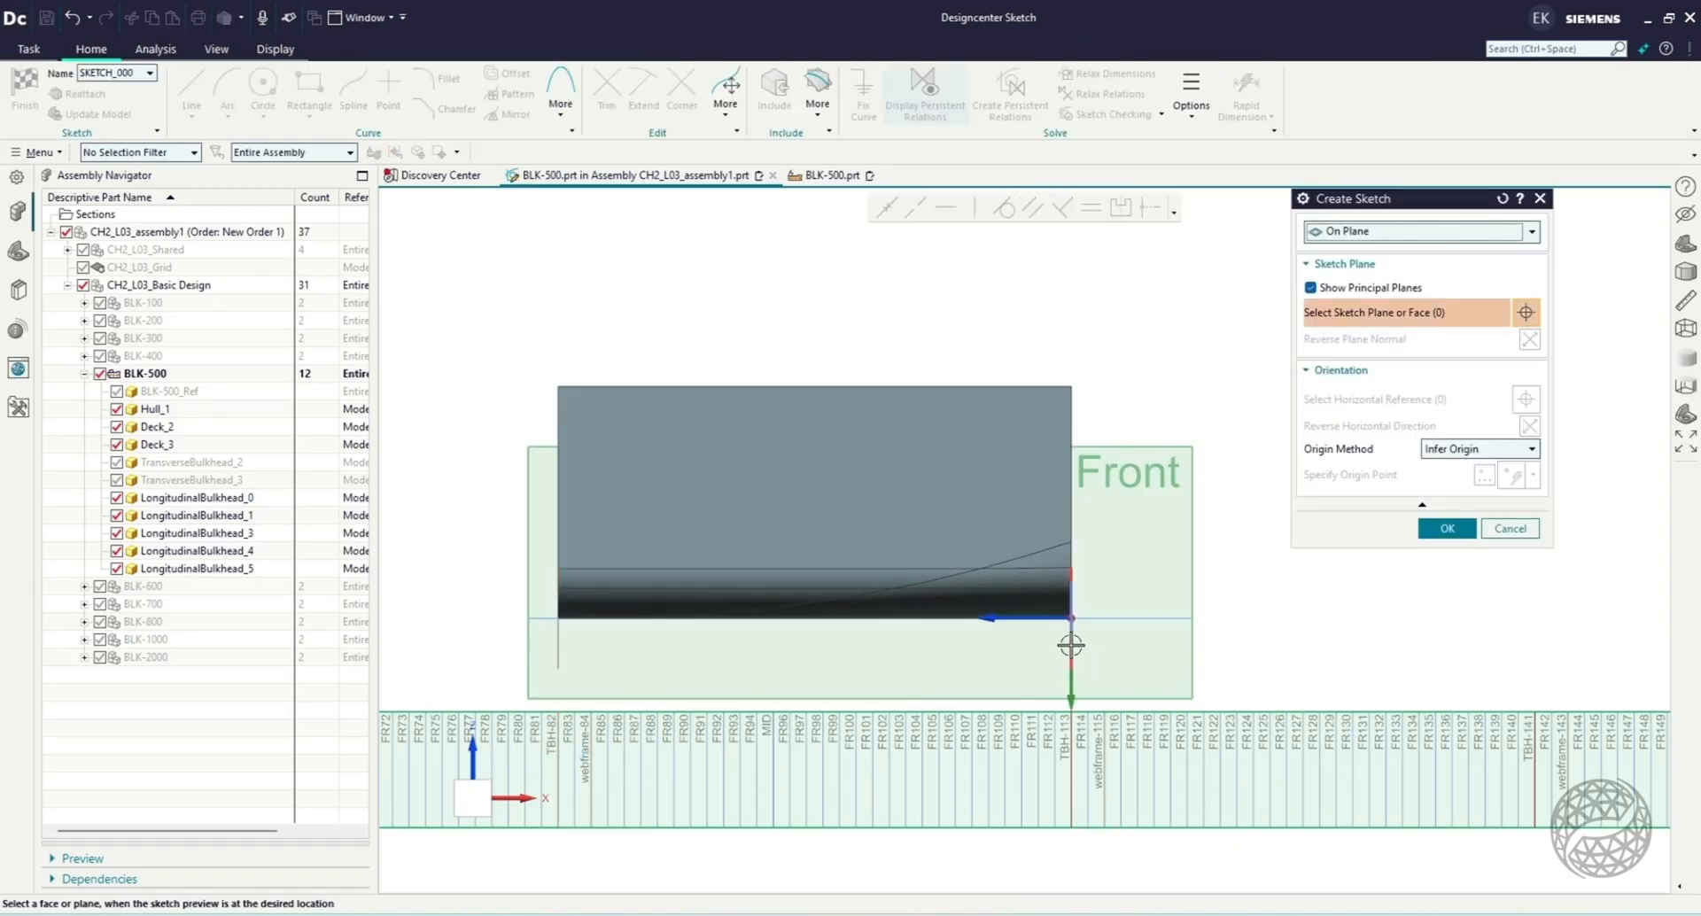
{"action": "left_click", "coordinate": [1446, 528]}
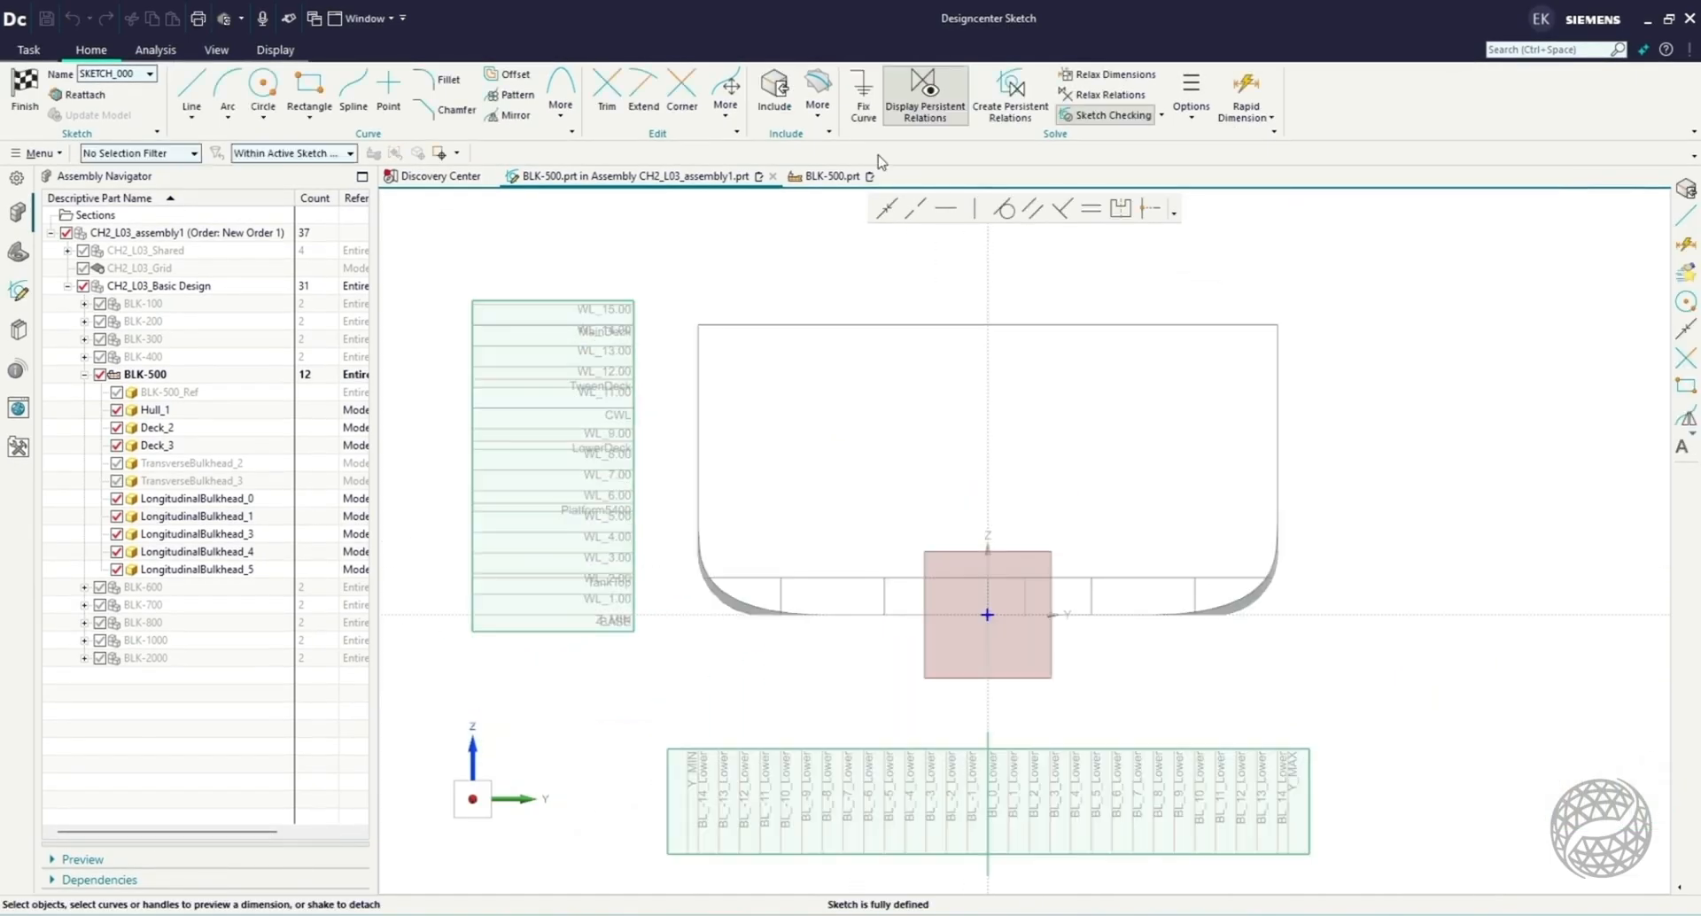
Include both hull sides, both decks and the datum planes BL_-10, BL_0 and BL_10 in the sketch as references.
{"action": "left_click", "coordinate": [775, 88]}
{"action": "left_click", "coordinate": [699, 368]}
{"action": "left_click", "coordinate": [1275, 395]}
{"action": "left_click", "coordinate": [804, 580]}
{"action": "scroll", "coordinate": [801, 521], "scroll_direction": "up", "scroll_amount": 1}
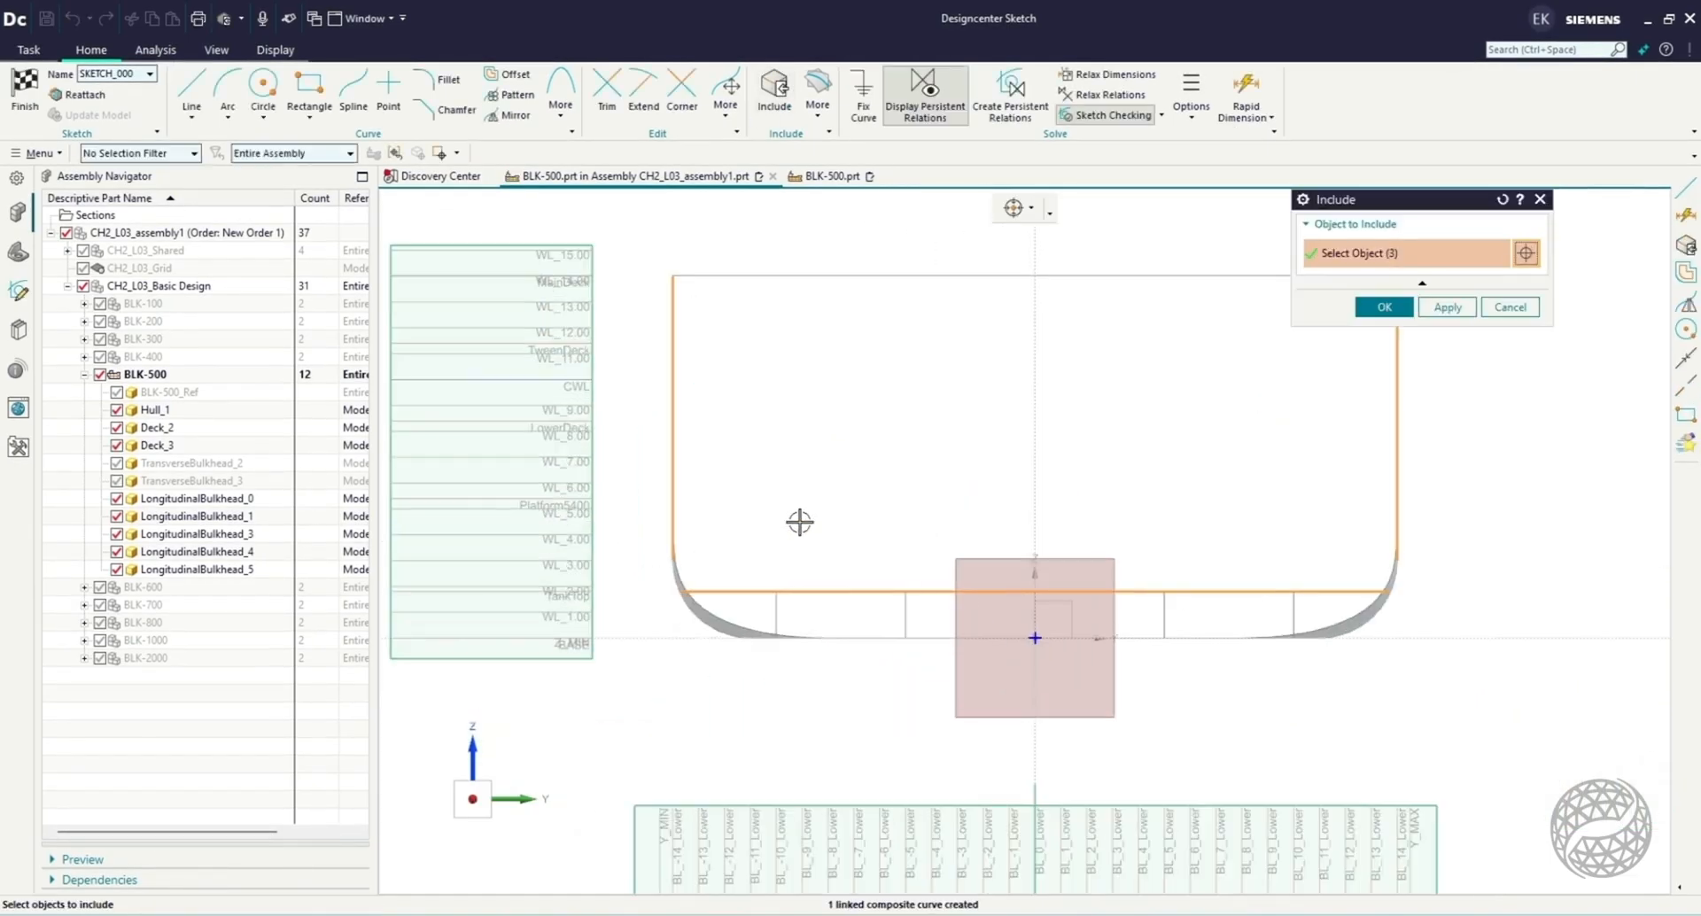
{"action": "left_click", "coordinate": [1294, 829]}
{"action": "scroll", "coordinate": [786, 338], "scroll_direction": "down", "scroll_amount": 2}
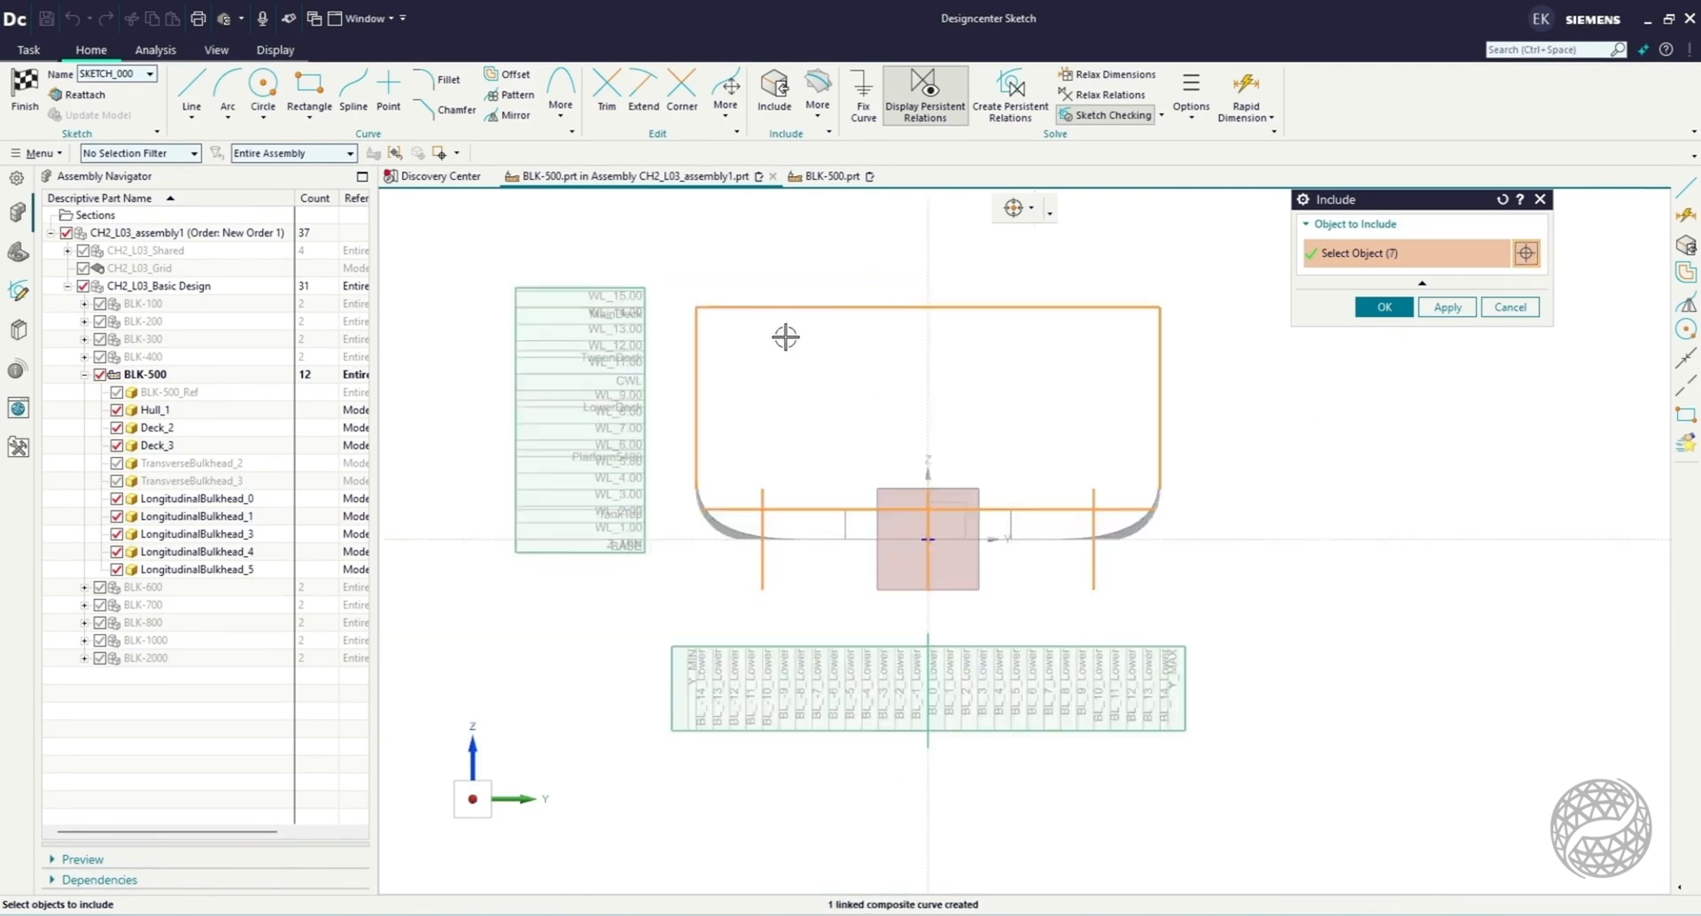
{"action": "left_click", "coordinate": [1384, 307]}
Sketch a vertical line just inside the negative-Y hull side, running from above the main deck to below the baseline.
{"action": "left_click", "coordinate": [192, 84]}
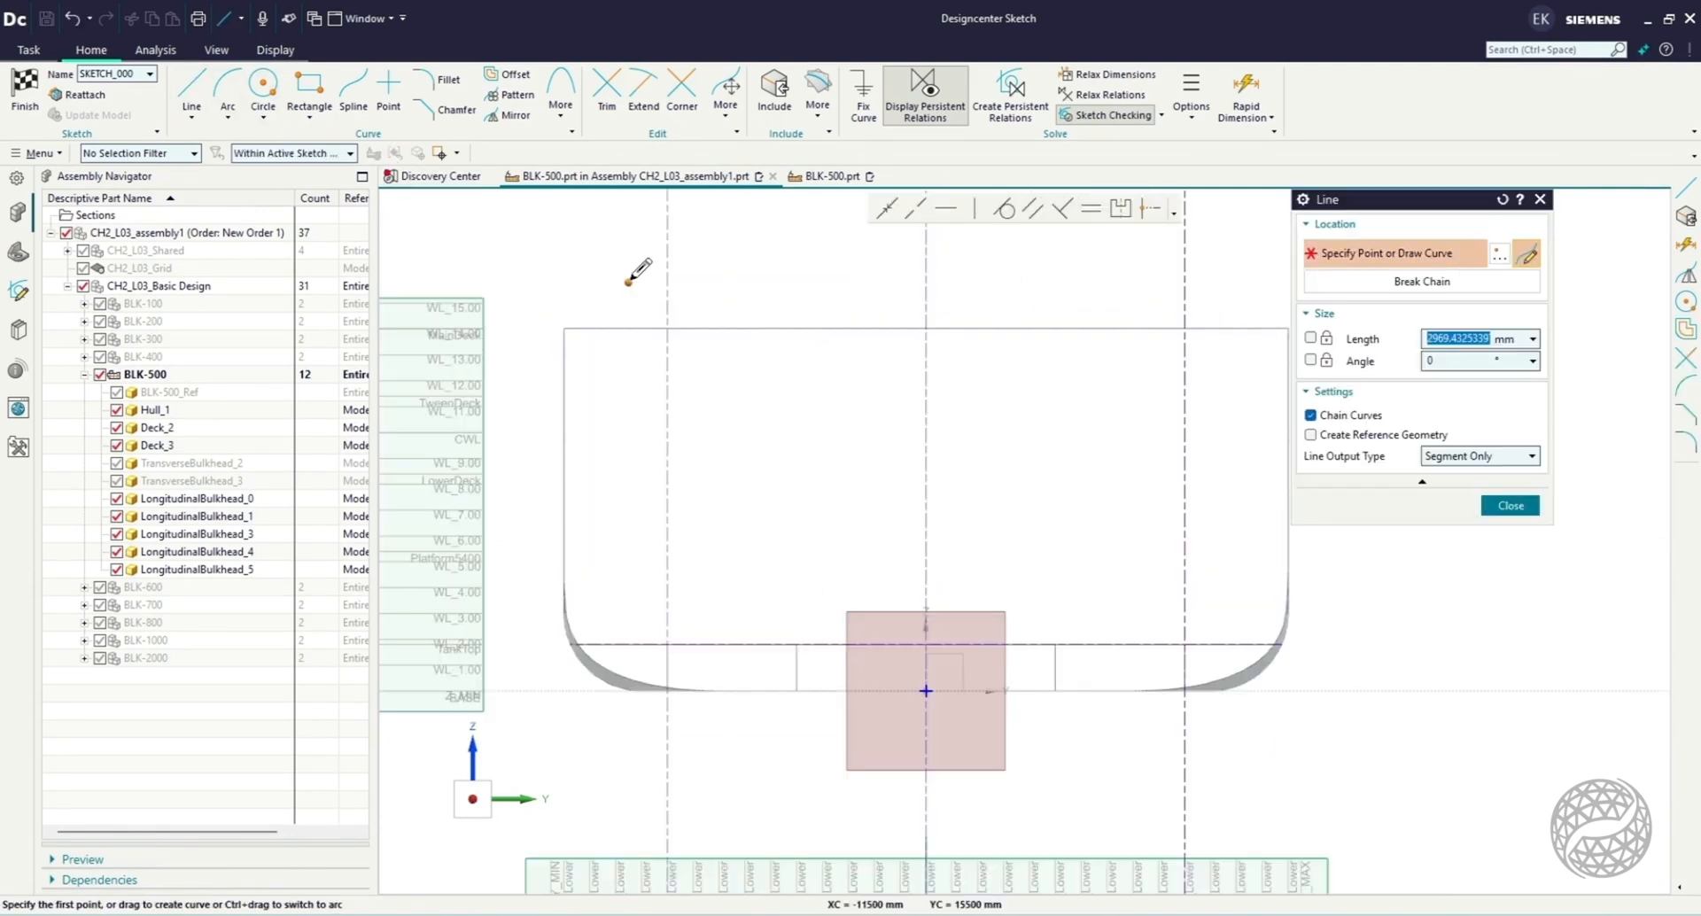
{"action": "left_click", "coordinate": [613, 277]}
{"action": "left_click", "coordinate": [612, 741]}
{"action": "key", "text": "Escape"}
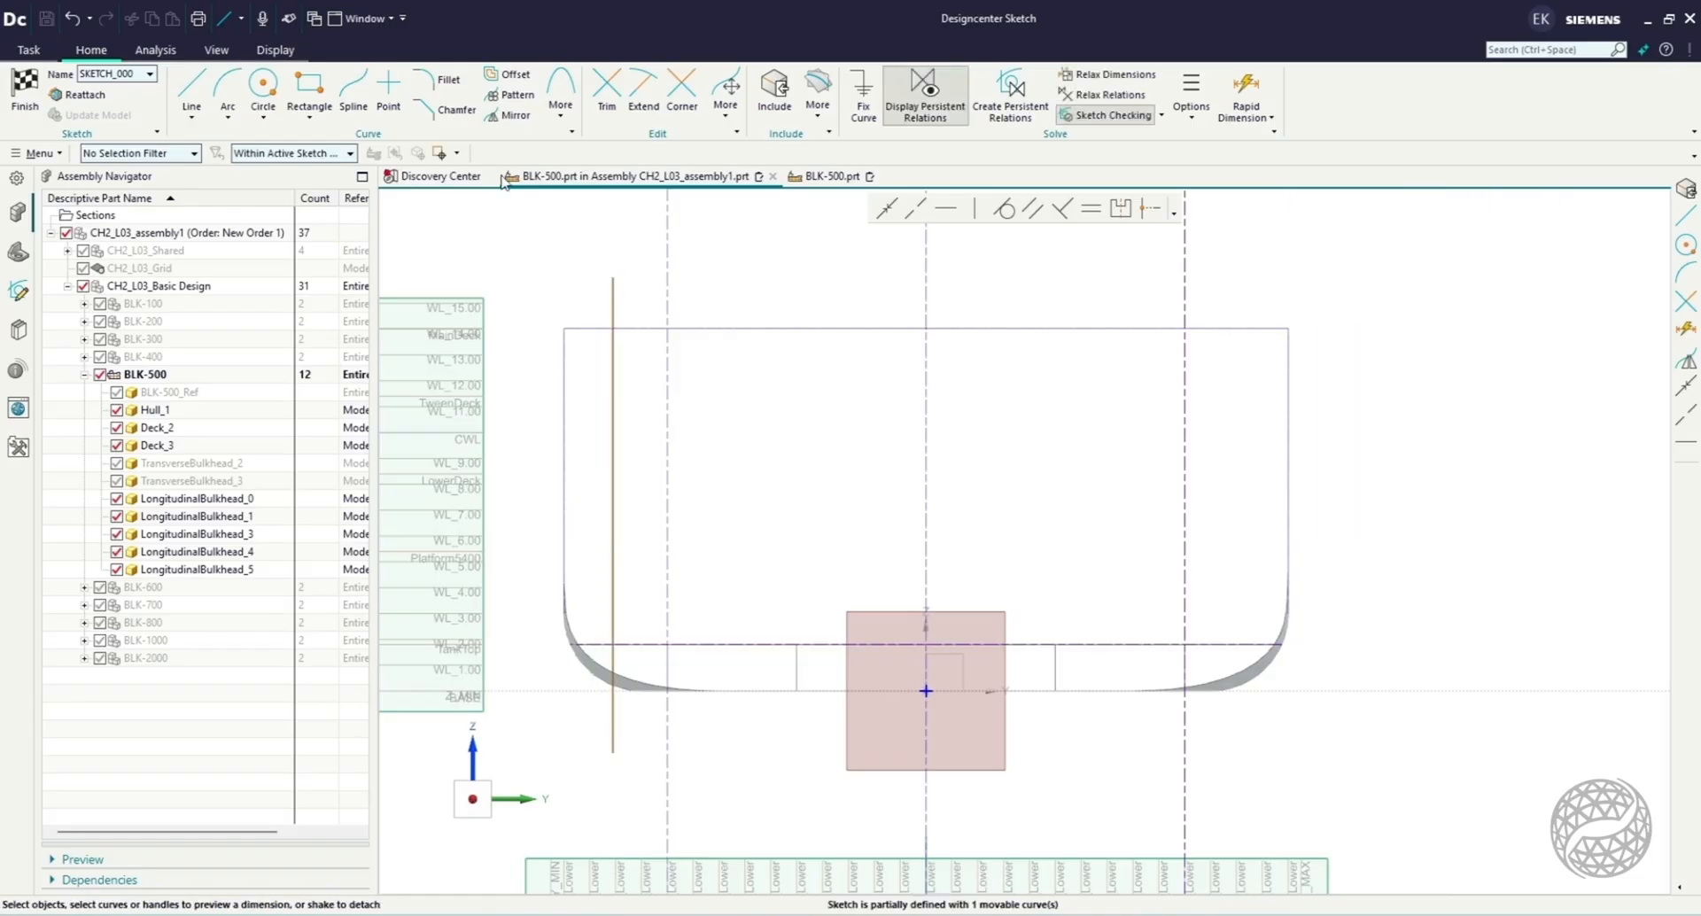
Dimension the vertical line 1800 mm from the adjacent hull side and convert the line to reference.
{"action": "left_click", "coordinate": [1238, 96]}
{"action": "left_click", "coordinate": [612, 357]}
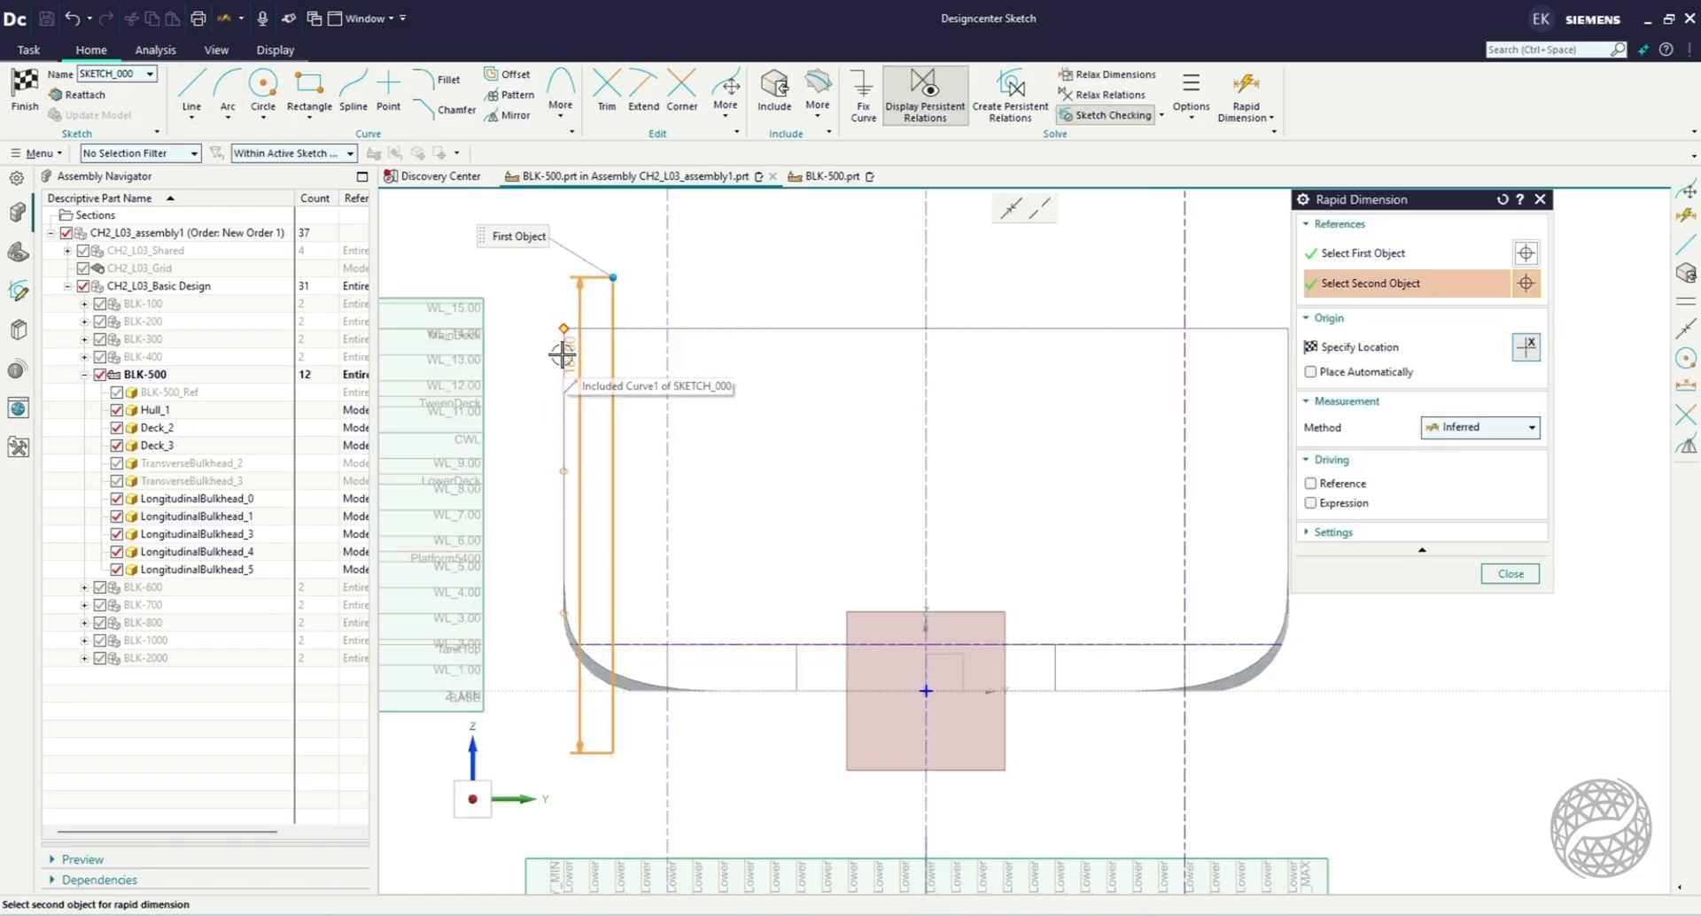
{"action": "left_click", "coordinate": [564, 354]}
{"action": "left_click", "coordinate": [593, 242]}
{"action": "key", "text": "Escape"}
{"action": "double_click", "coordinate": [590, 242]}
{"action": "type", "text": "1"}
{"action": "key", "text": "Return"}
{"action": "left_click", "coordinate": [534, 227]}
{"action": "right_click", "coordinate": [609, 359]}
{"action": "left_click", "coordinate": [626, 340]}
Sketch a three-segment profile from the lower deck at BL_-10, about 3000 mm at 135°, up the reference line, to the main deck at BL_-10.
{"action": "key", "text": "l"}
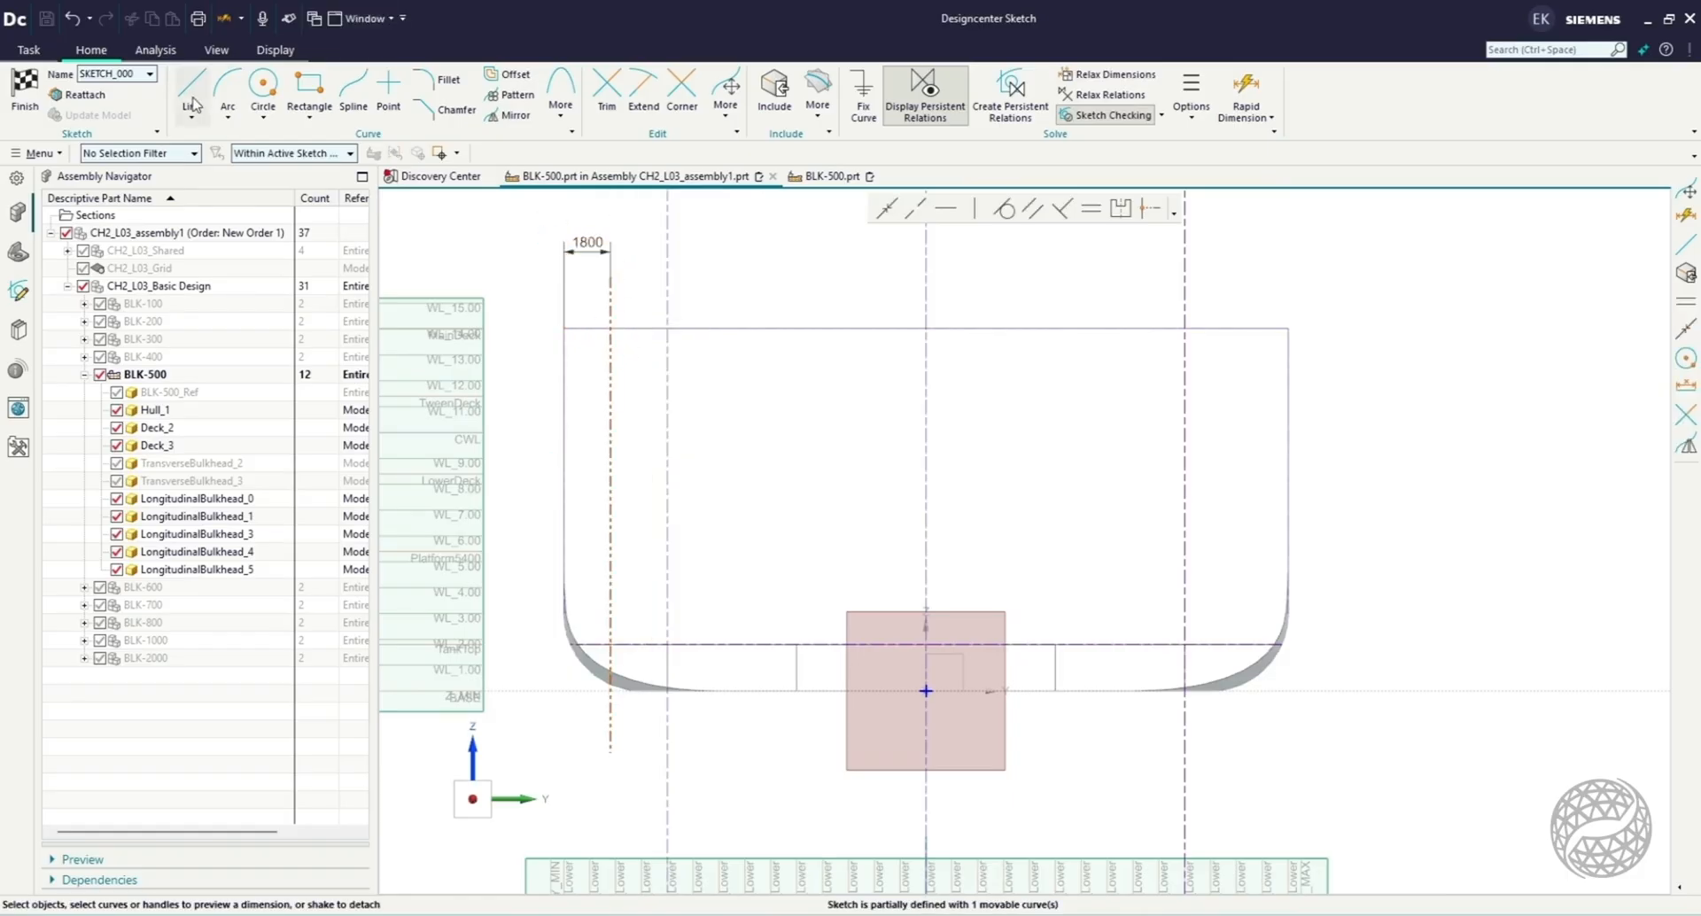
{"action": "left_click", "coordinate": [668, 644]}
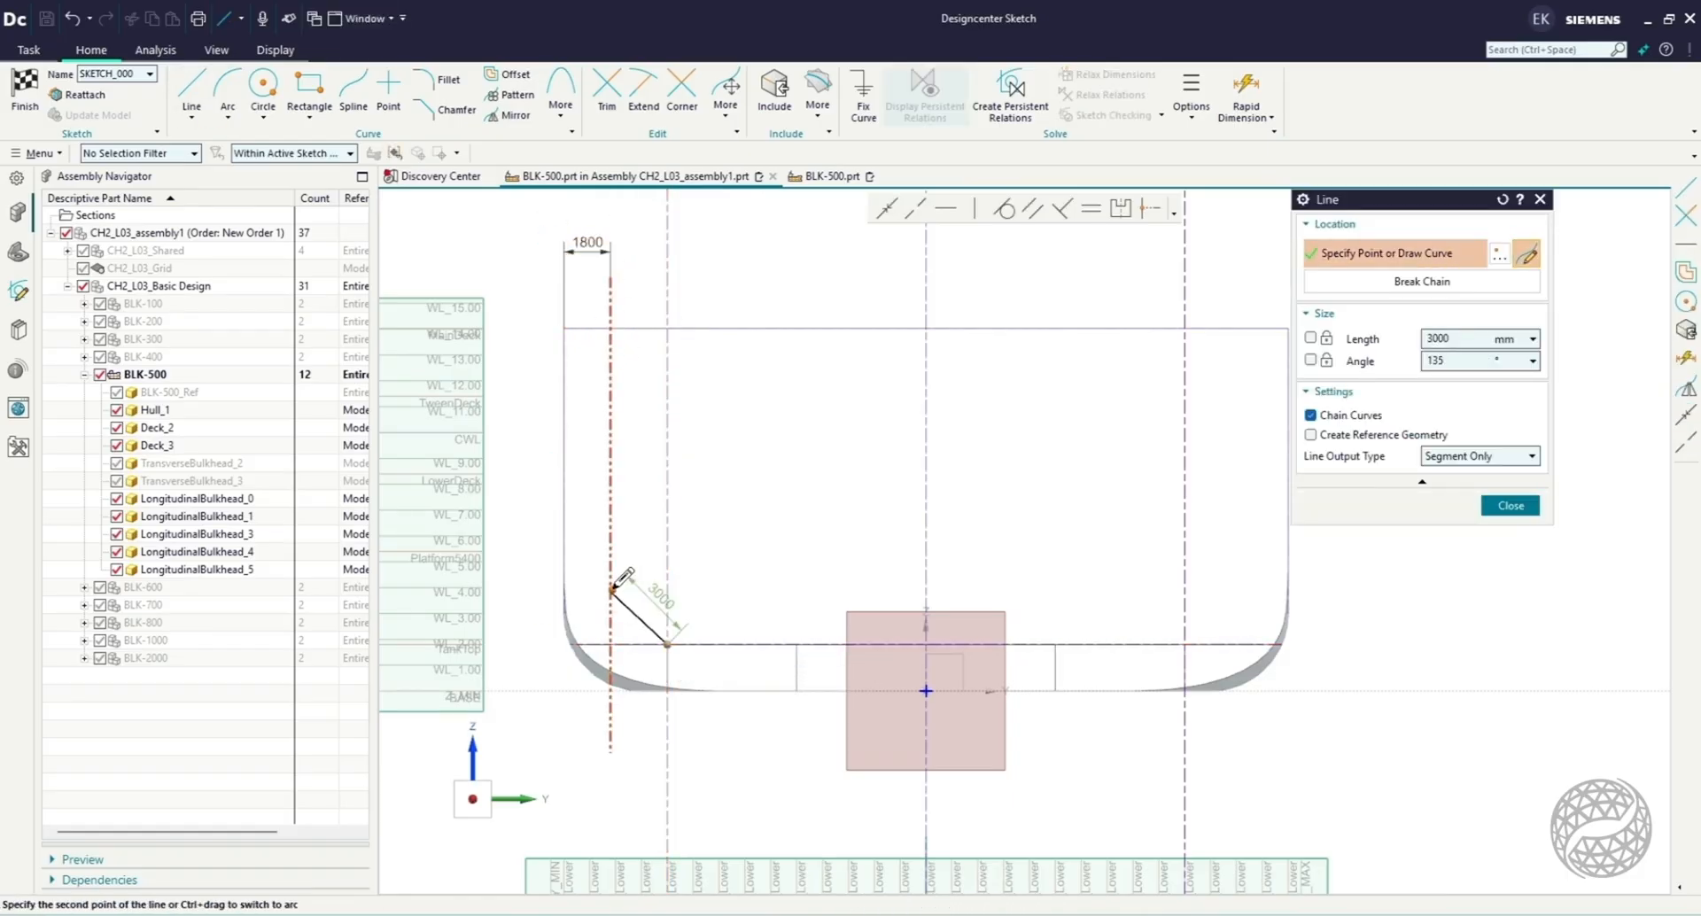
{"action": "left_click", "coordinate": [610, 587]}
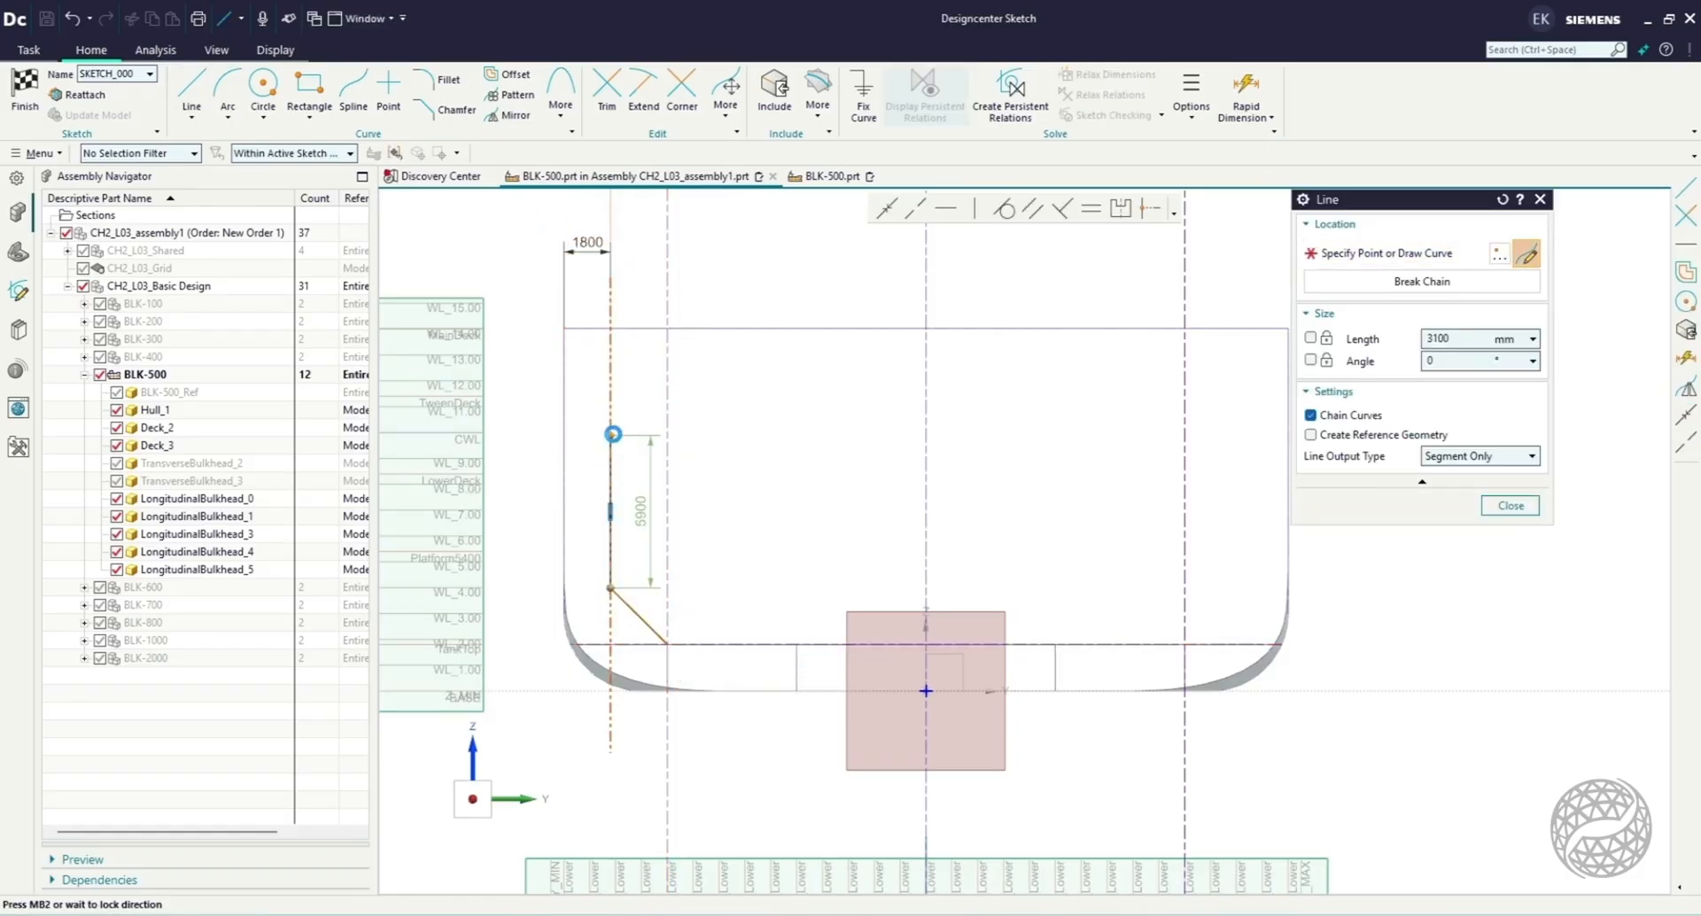
{"action": "left_click", "coordinate": [610, 379]}
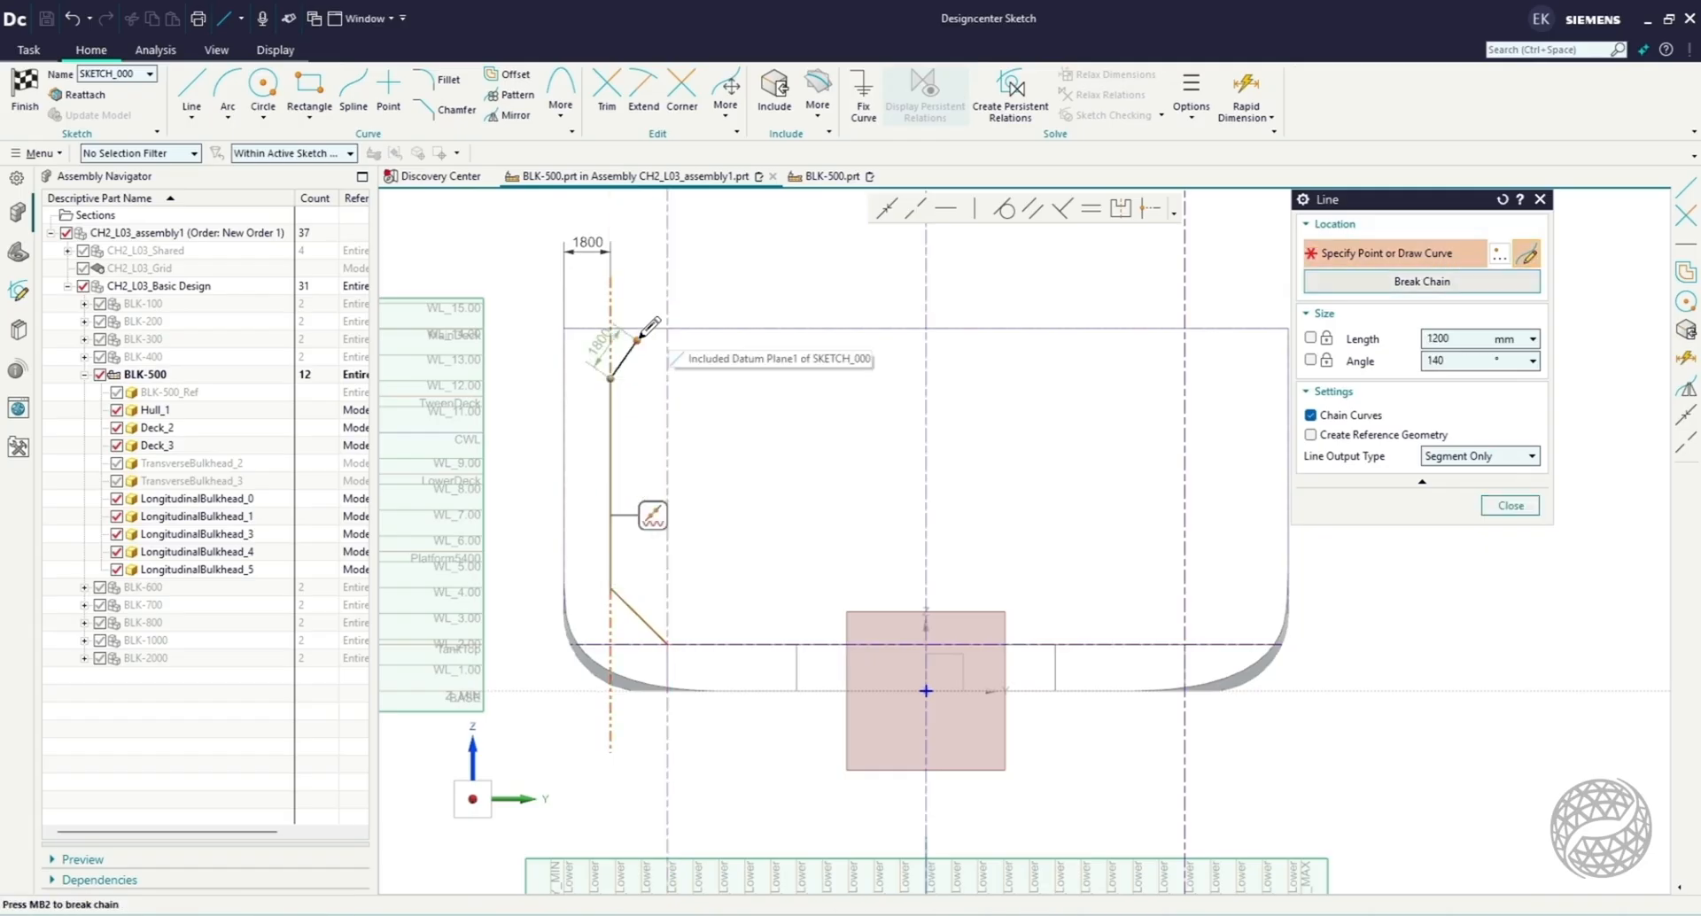
{"action": "left_click", "coordinate": [668, 327]}
{"action": "key", "text": "Escape"}
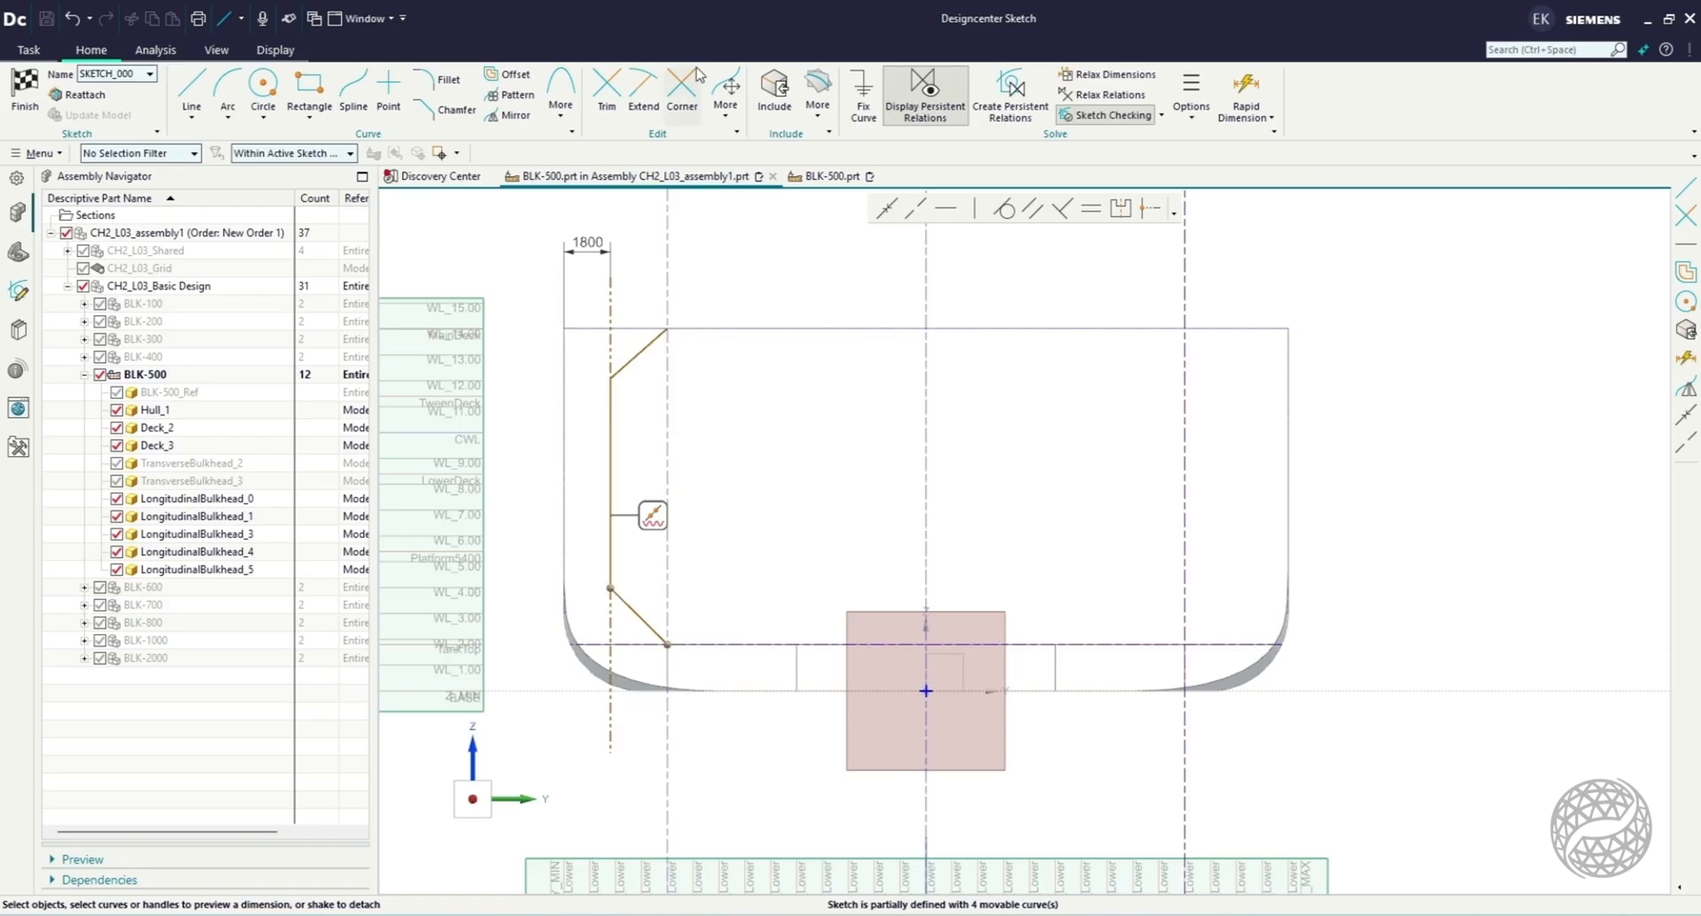
Mirror the three-segment profile about the BL_0 centerline, and finish the sketch to create the extruded longitudinal bulkheads.
{"action": "left_click", "coordinate": [515, 115]}
{"action": "left_click", "coordinate": [633, 610]}
{"action": "left_click", "coordinate": [612, 481]}
{"action": "left_click", "coordinate": [1441, 318]}
{"action": "left_click", "coordinate": [926, 416]}
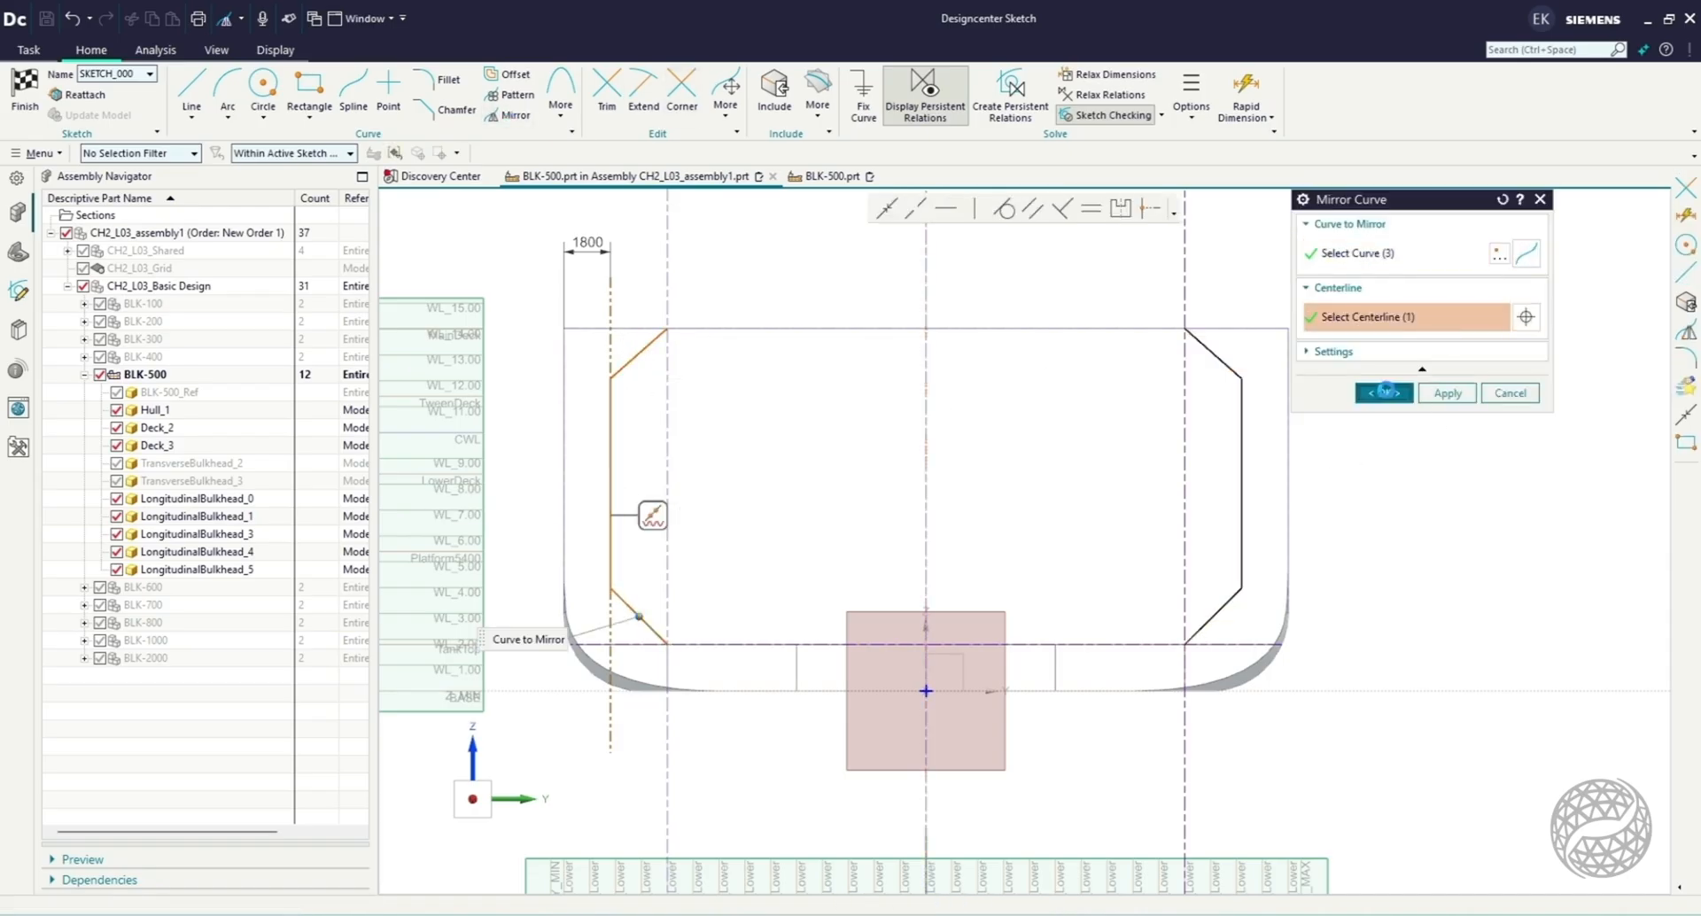
{"action": "left_click", "coordinate": [1384, 393]}
{"action": "left_click", "coordinate": [26, 95]}
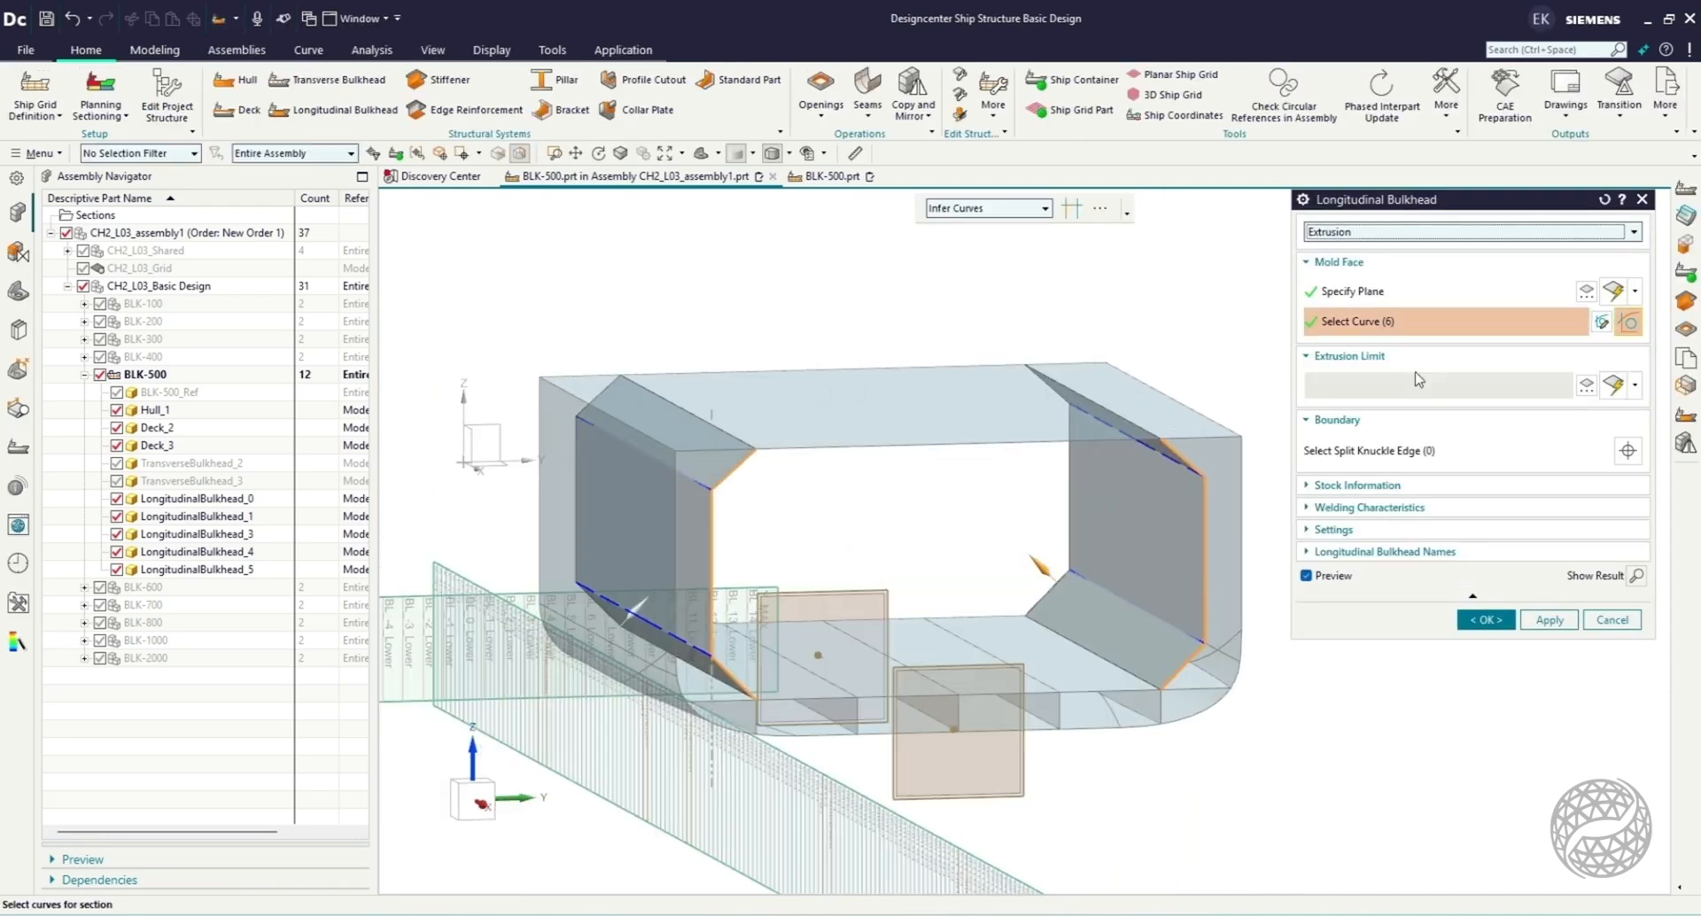
{"action": "left_click", "coordinate": [1486, 620]}
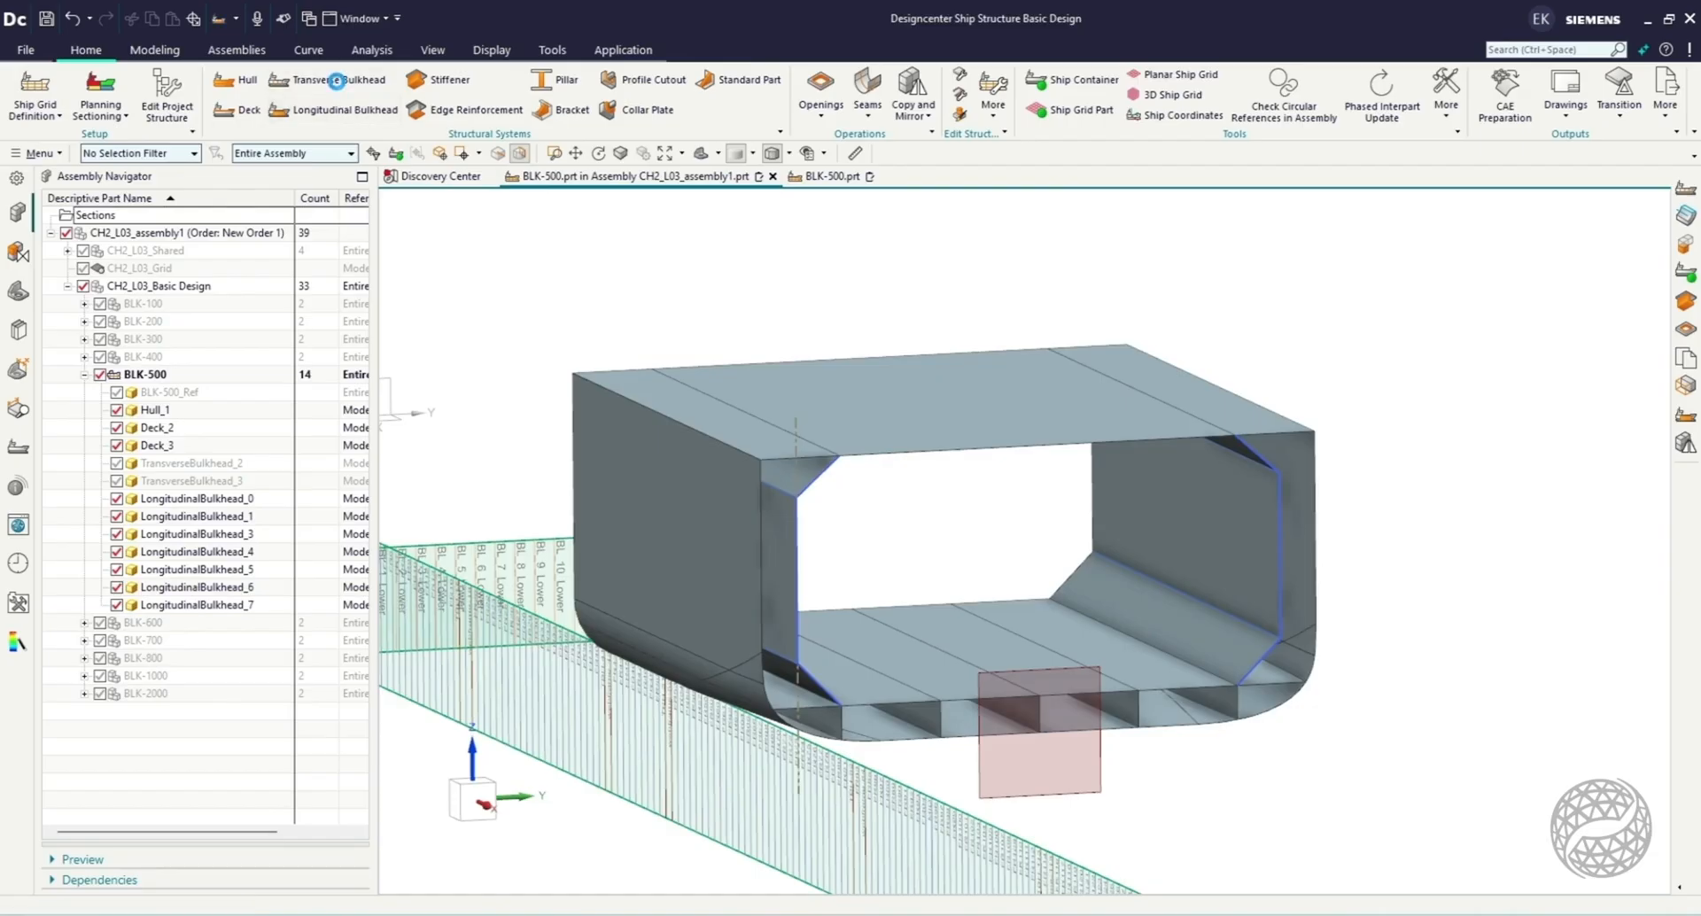
Start a Transverse Bulkhead from planes, selecting the datum plane FR110 as its mold face.
{"action": "left_click", "coordinate": [336, 80]}
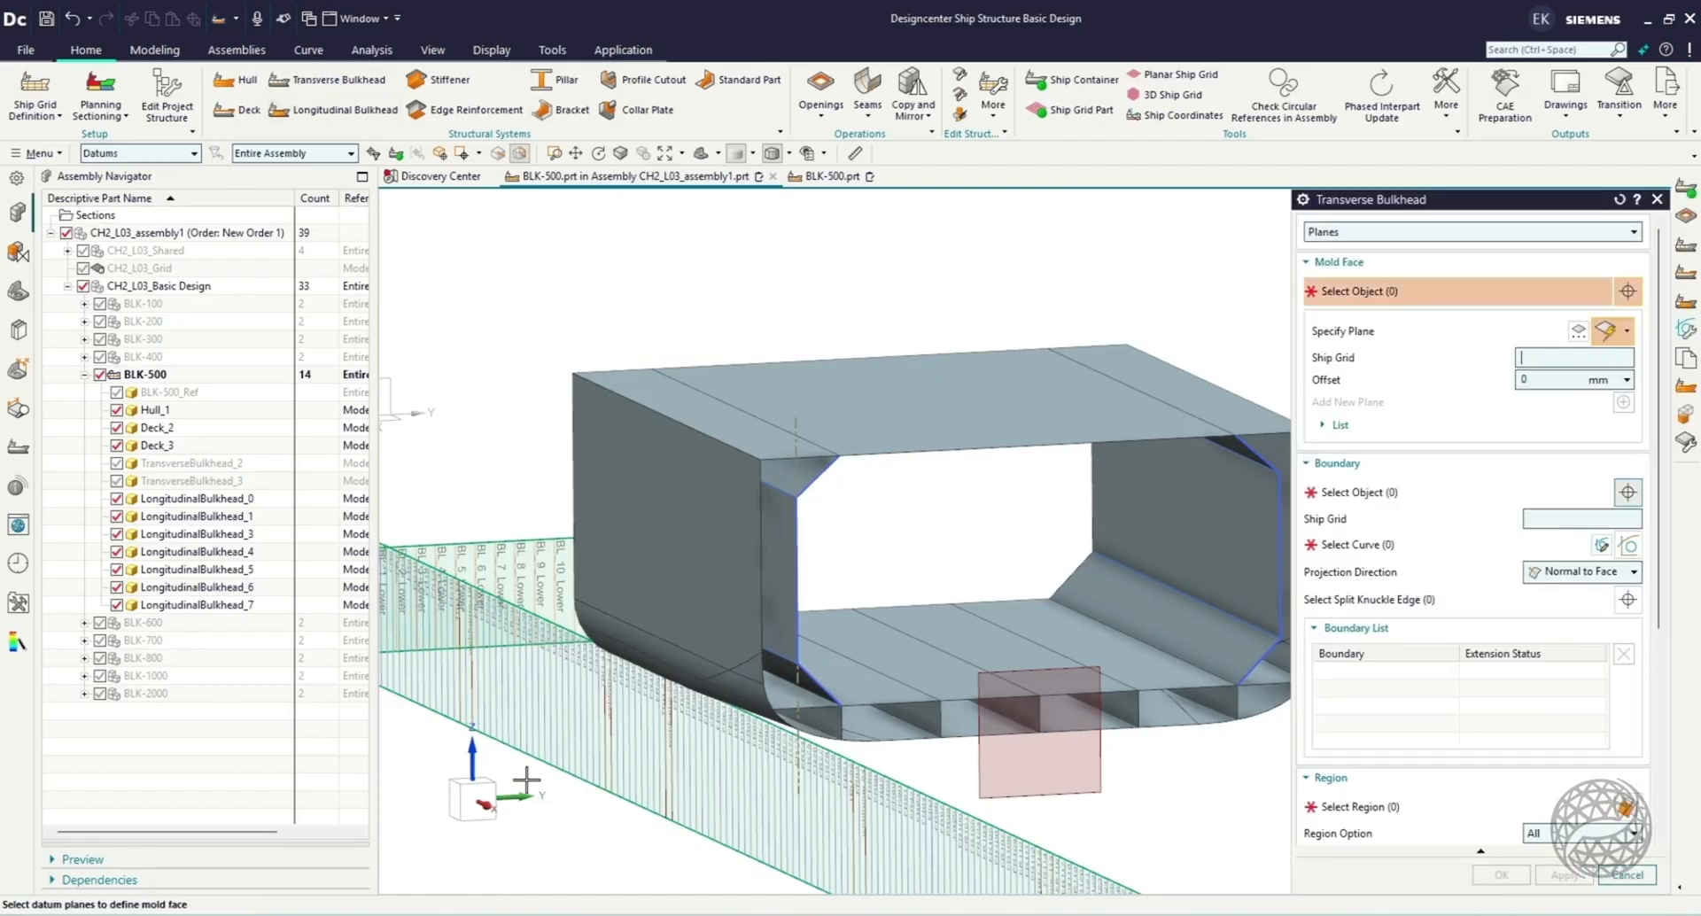
{"action": "left_click", "coordinate": [456, 805]}
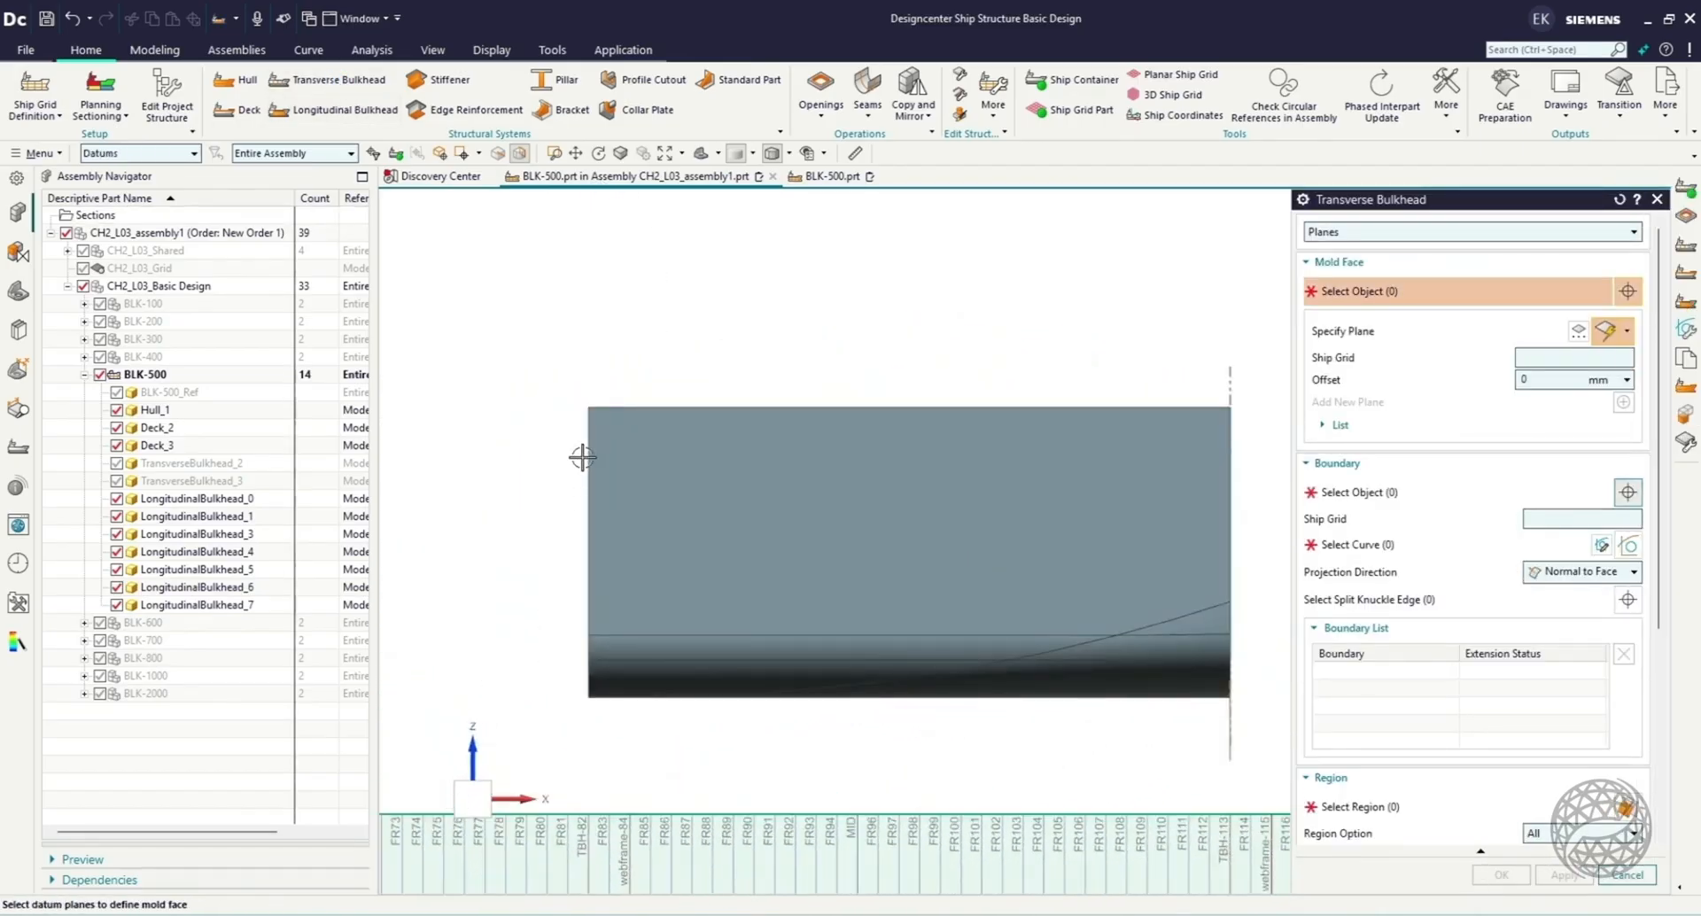
{"action": "scroll", "coordinate": [584, 450], "scroll_direction": "down", "scroll_amount": 2}
{"action": "scroll", "coordinate": [1019, 767], "scroll_direction": "up", "scroll_amount": 2}
{"action": "scroll", "coordinate": [939, 574], "scroll_direction": "up", "scroll_amount": 1}
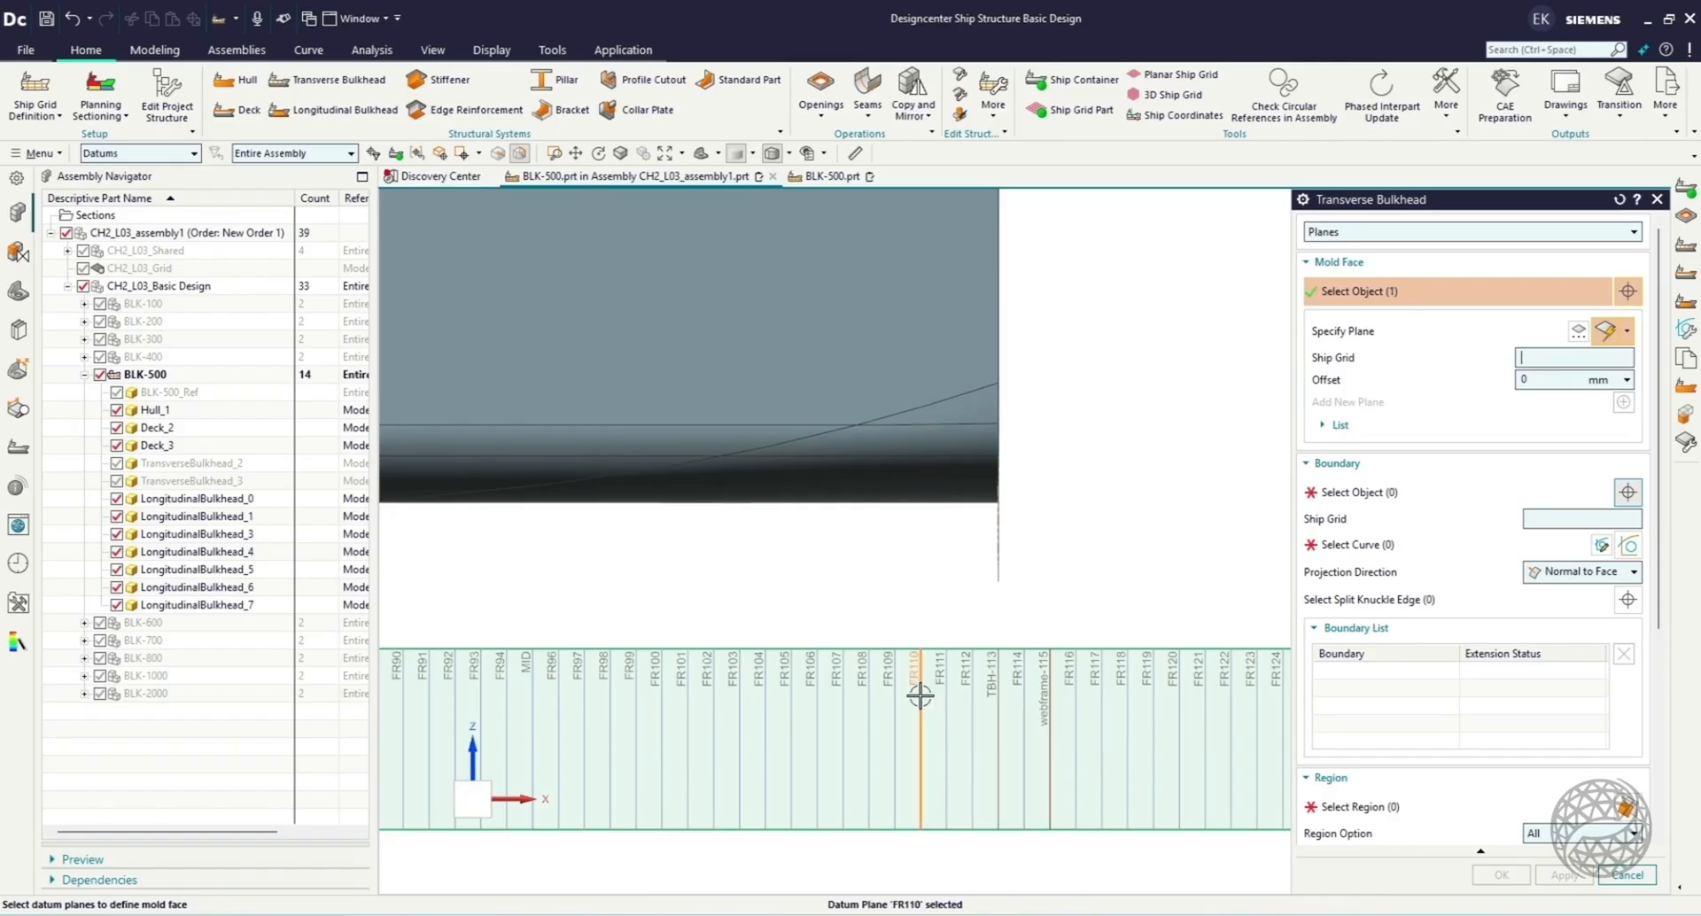
Bound the transverse bulkhead by the hull, both longitudinal side bulkheads, the main deck and the lower deck.
{"action": "middle_click_drag", "start_coordinate": [1123, 426], "coordinate": [1017, 453]}
{"action": "scroll", "coordinate": [1017, 453], "scroll_direction": "down", "scroll_amount": 3}
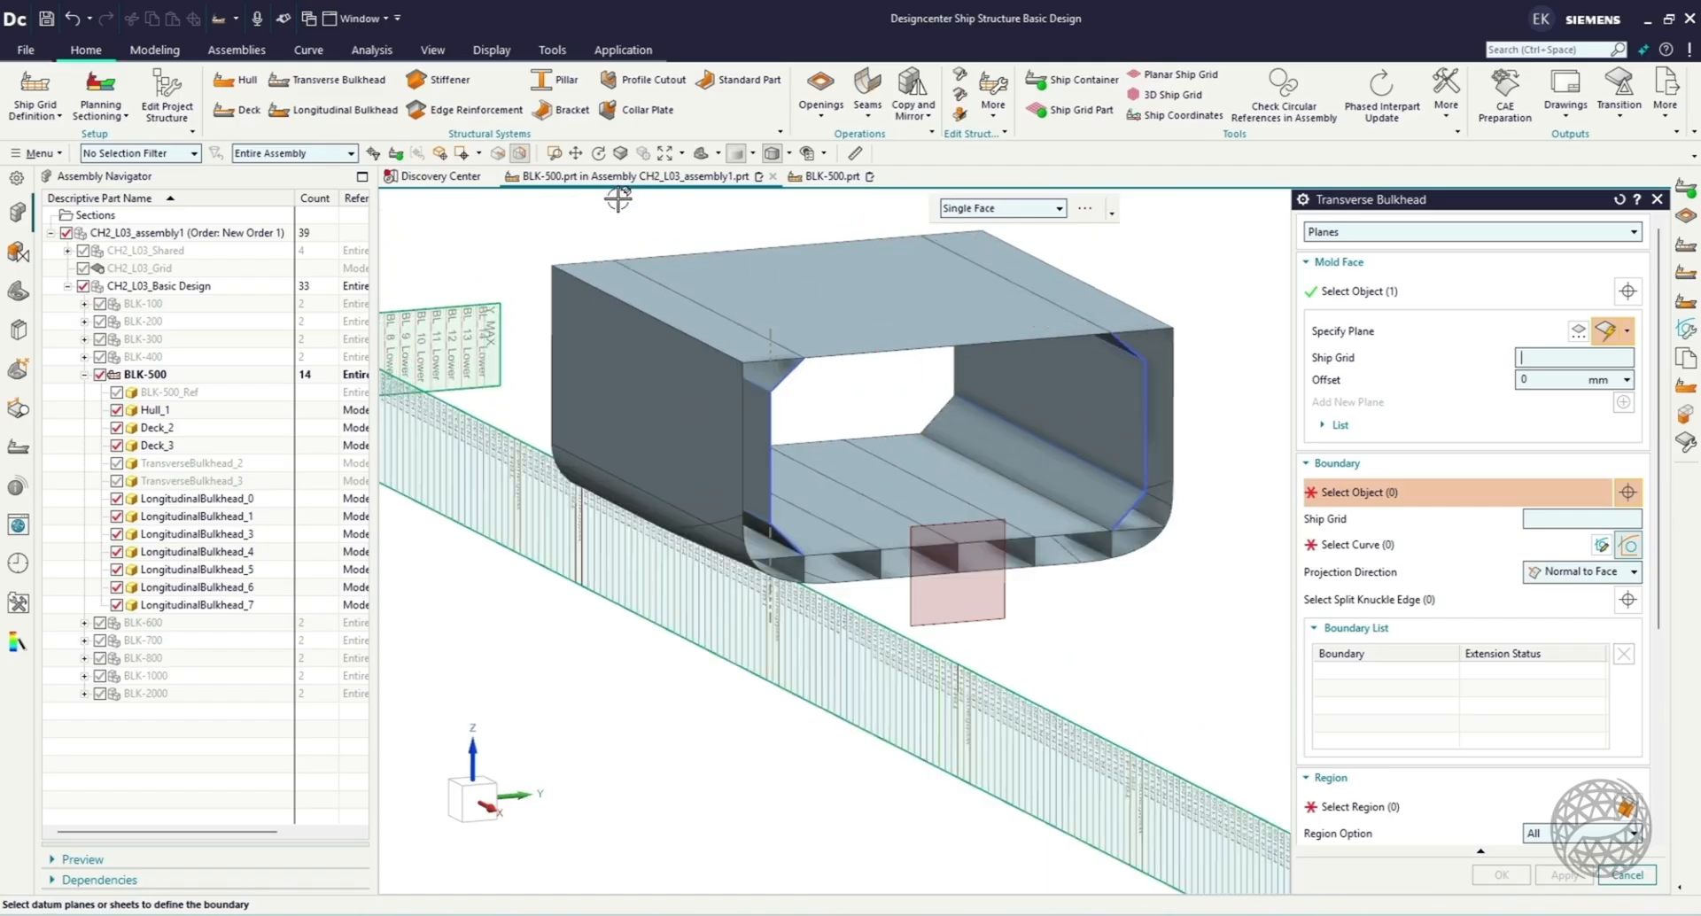
{"action": "left_click", "coordinate": [656, 387]}
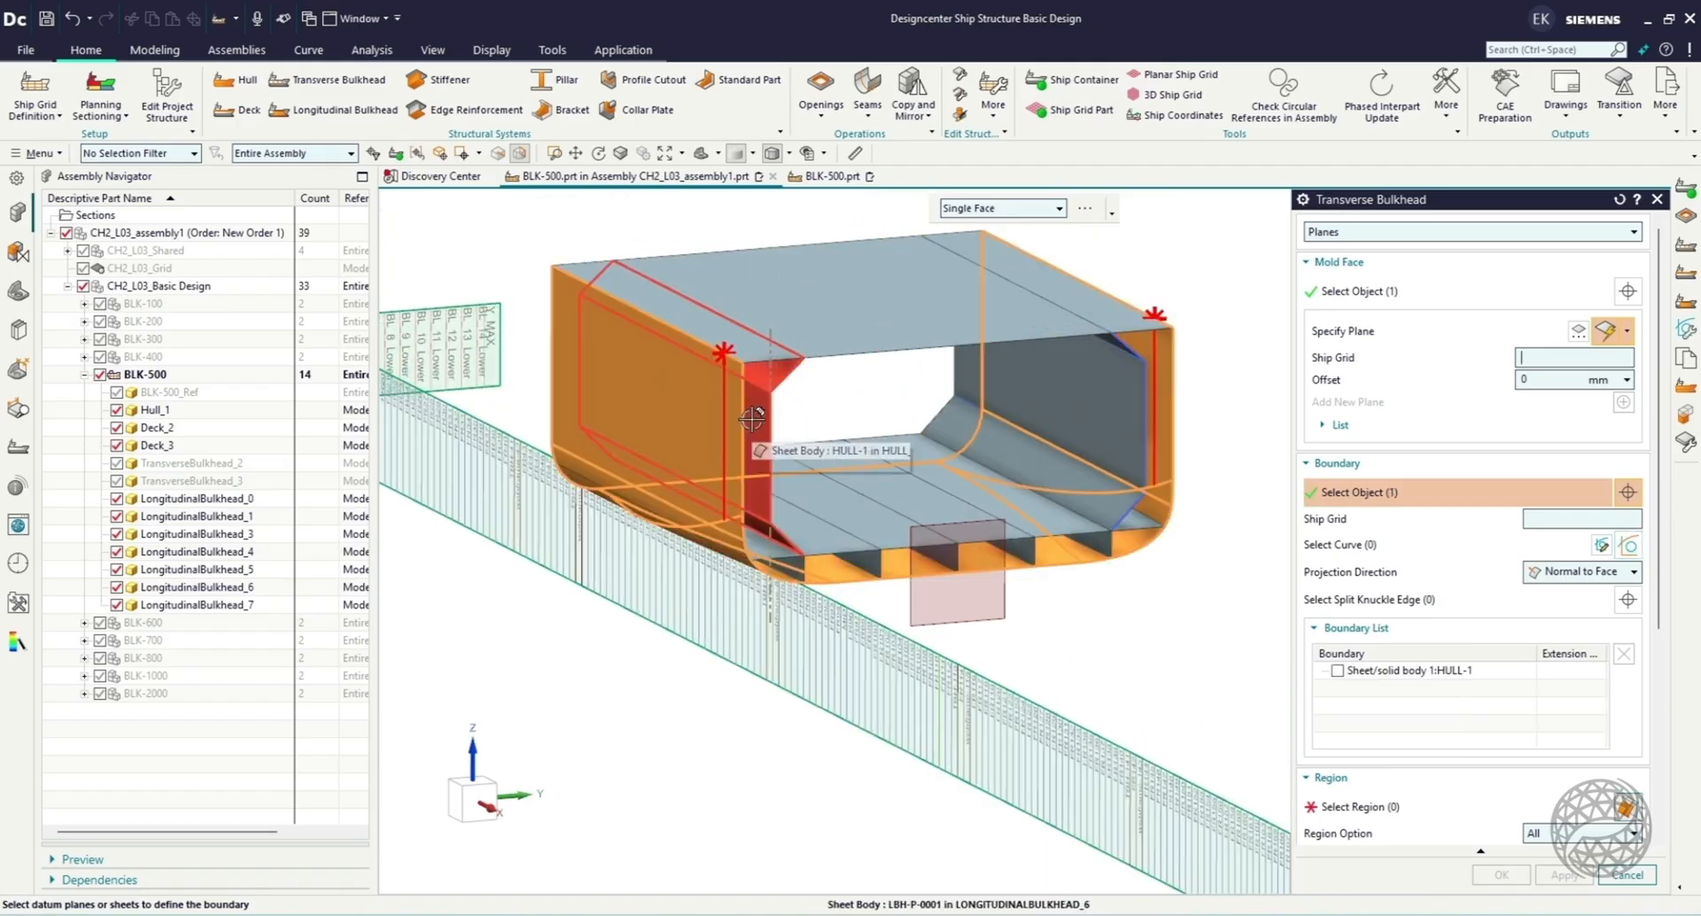
{"action": "left_click", "coordinate": [1093, 407]}
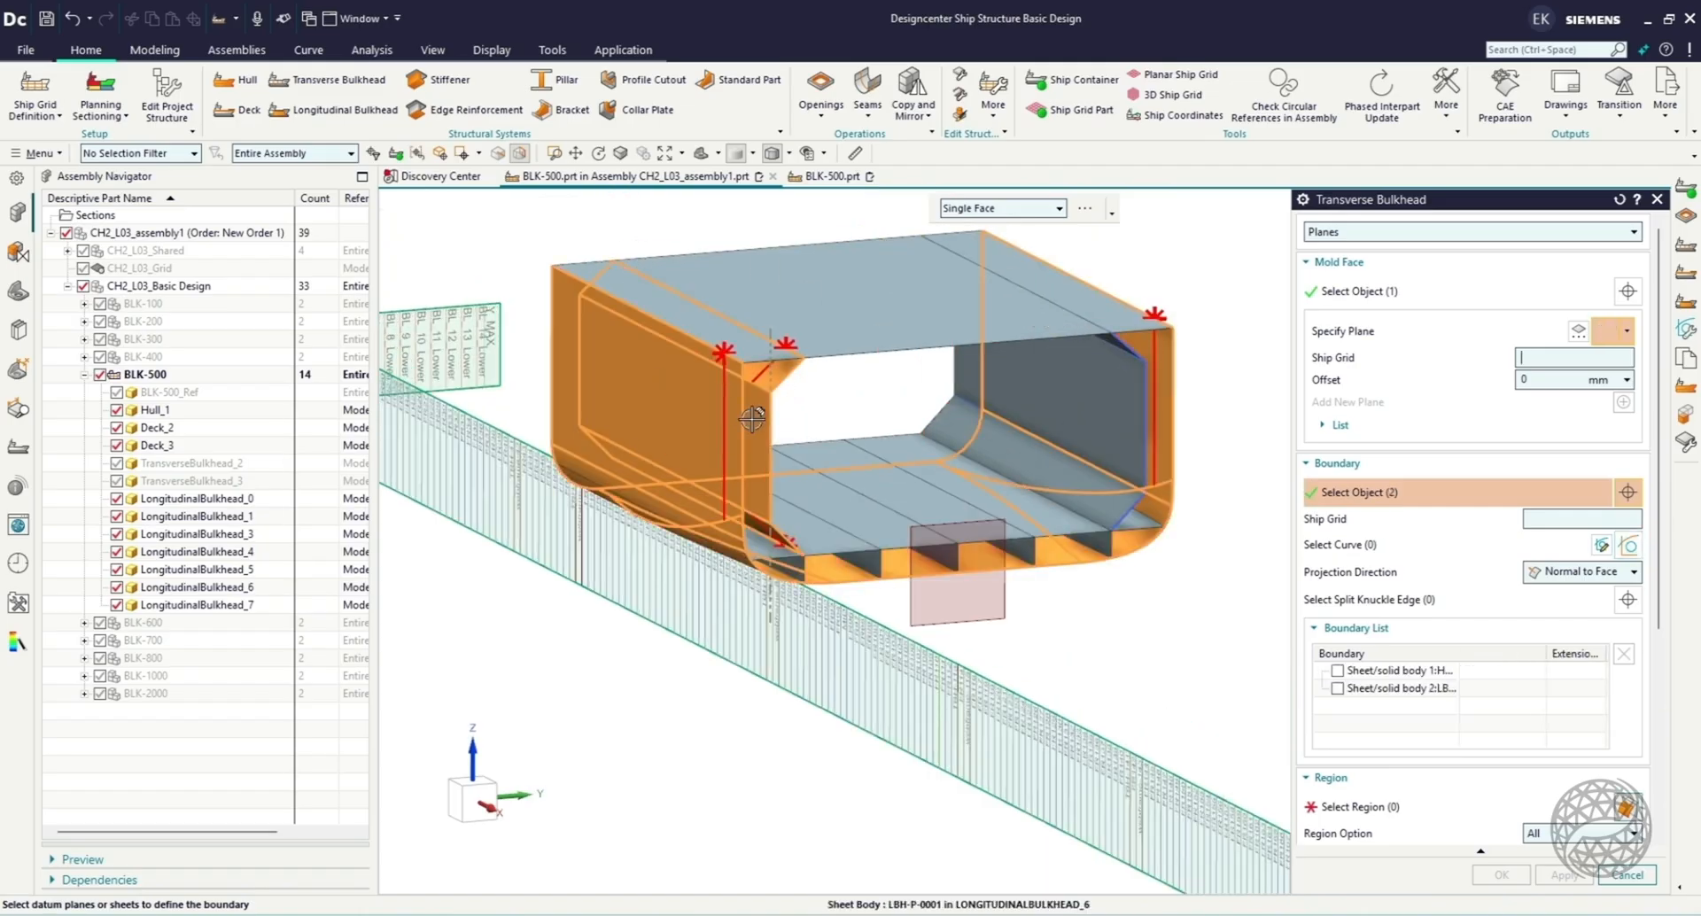
{"action": "left_click", "coordinate": [893, 319]}
{"action": "left_click", "coordinate": [891, 540]}
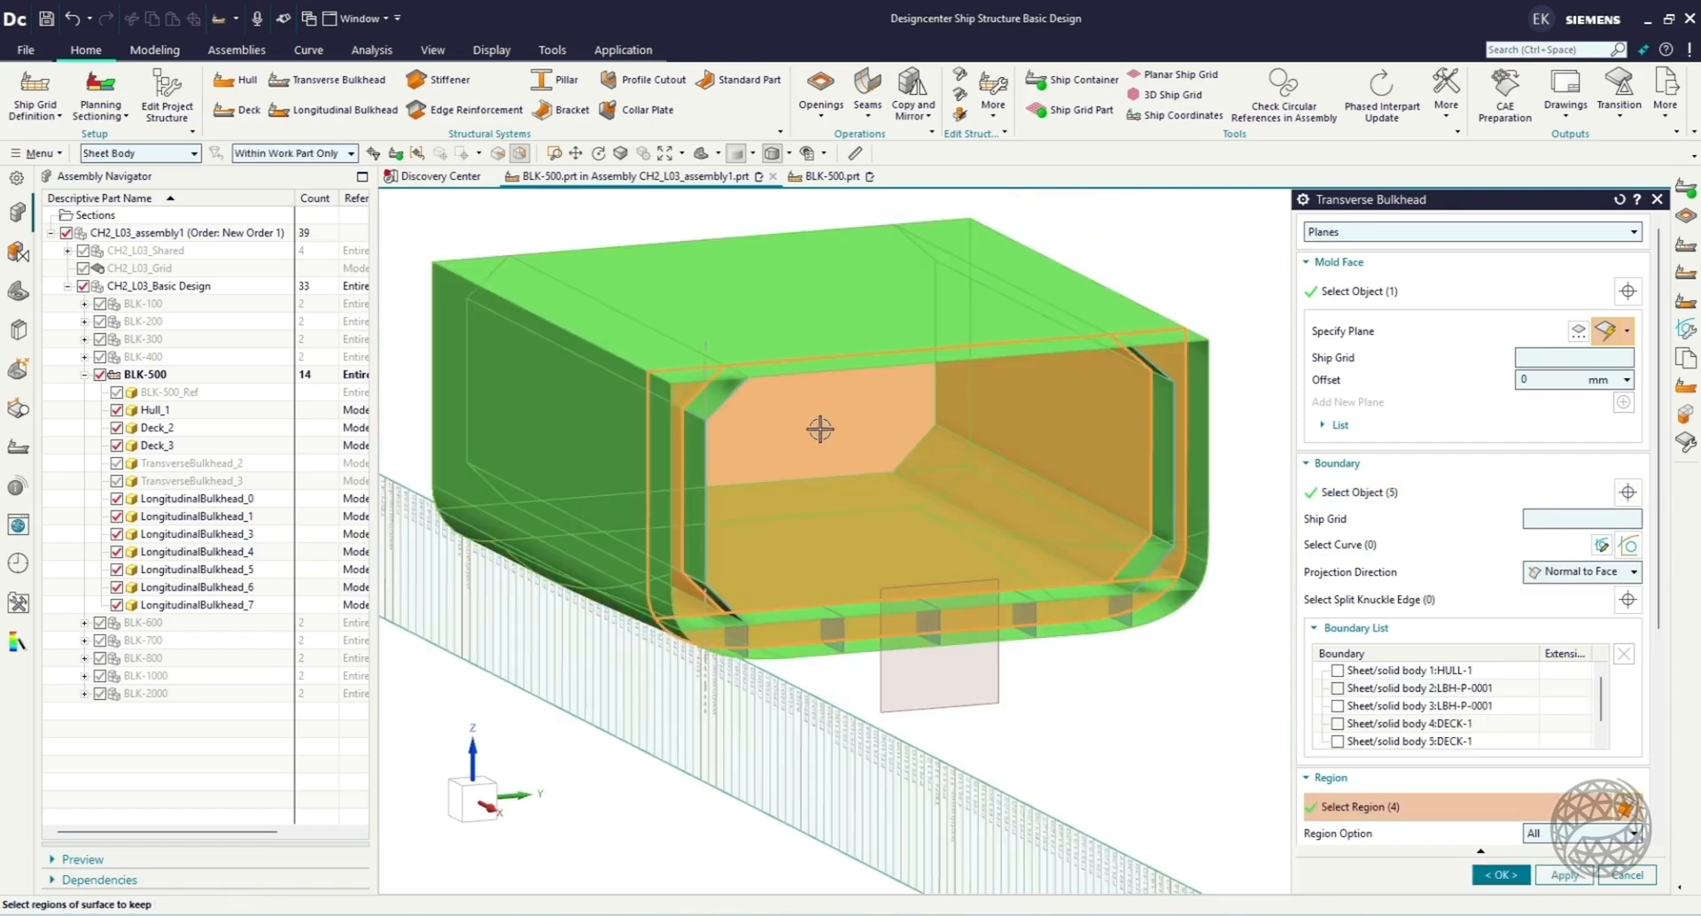
Exclude the large central opening from the bulkhead's regions, create the transverse bulkhead, and highlight it in the model.
{"action": "left_click", "coordinate": [820, 428]}
{"action": "middle_click_drag", "start_coordinate": [1063, 726], "coordinate": [1057, 710]}
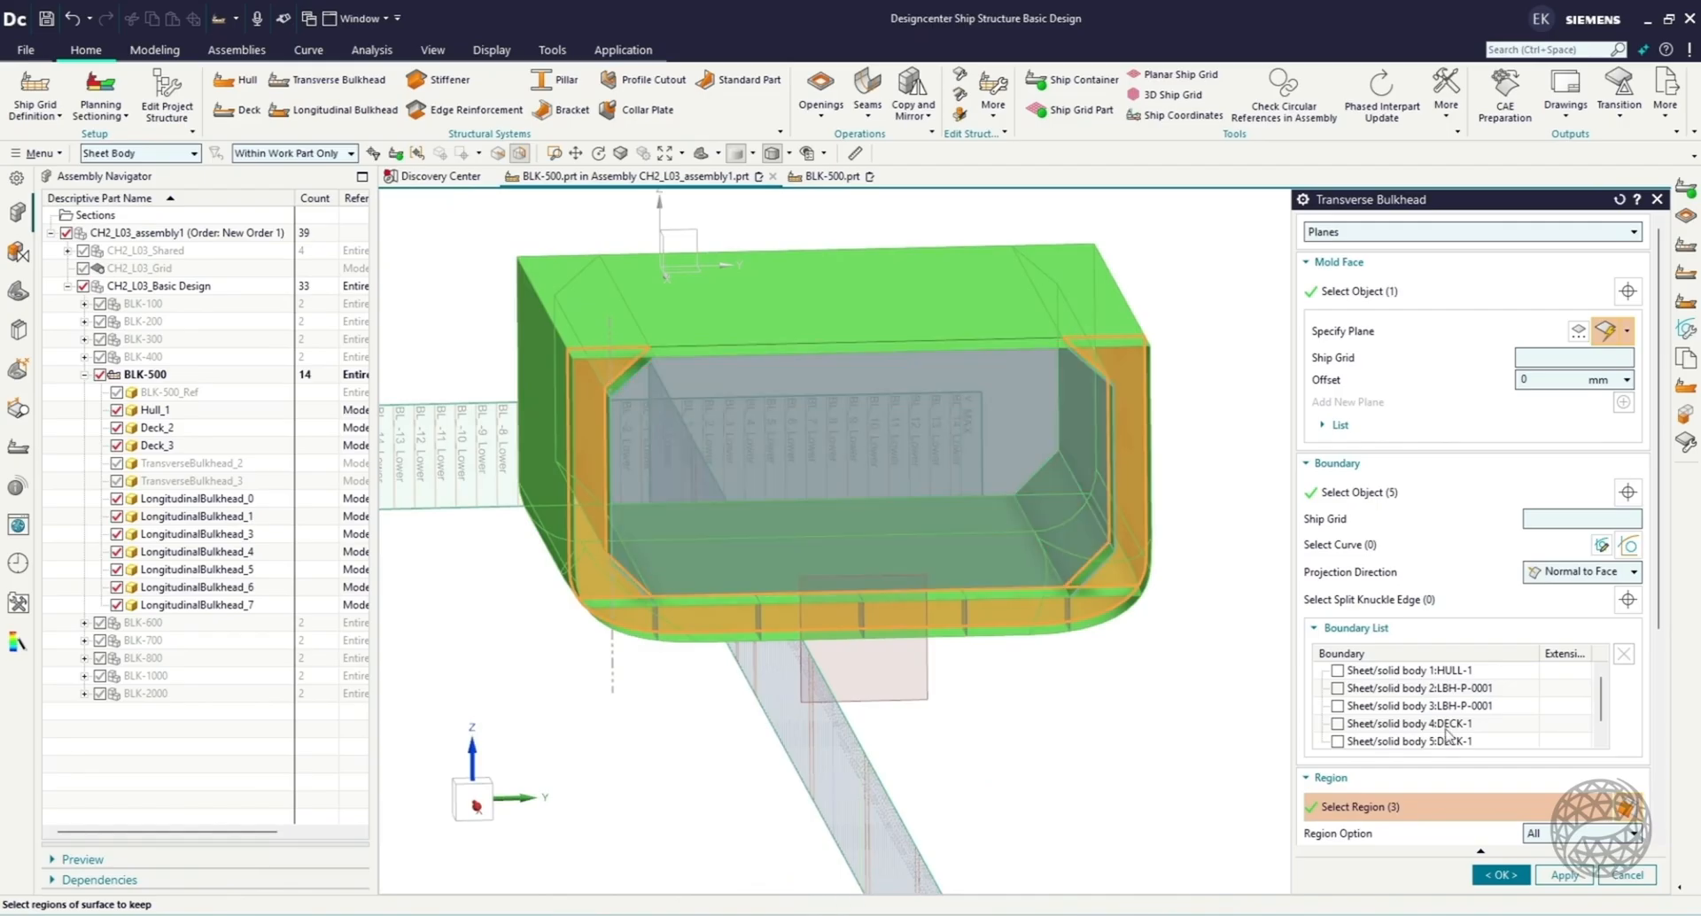
{"action": "scroll", "coordinate": [1647, 566], "scroll_direction": "down", "scroll_amount": 5}
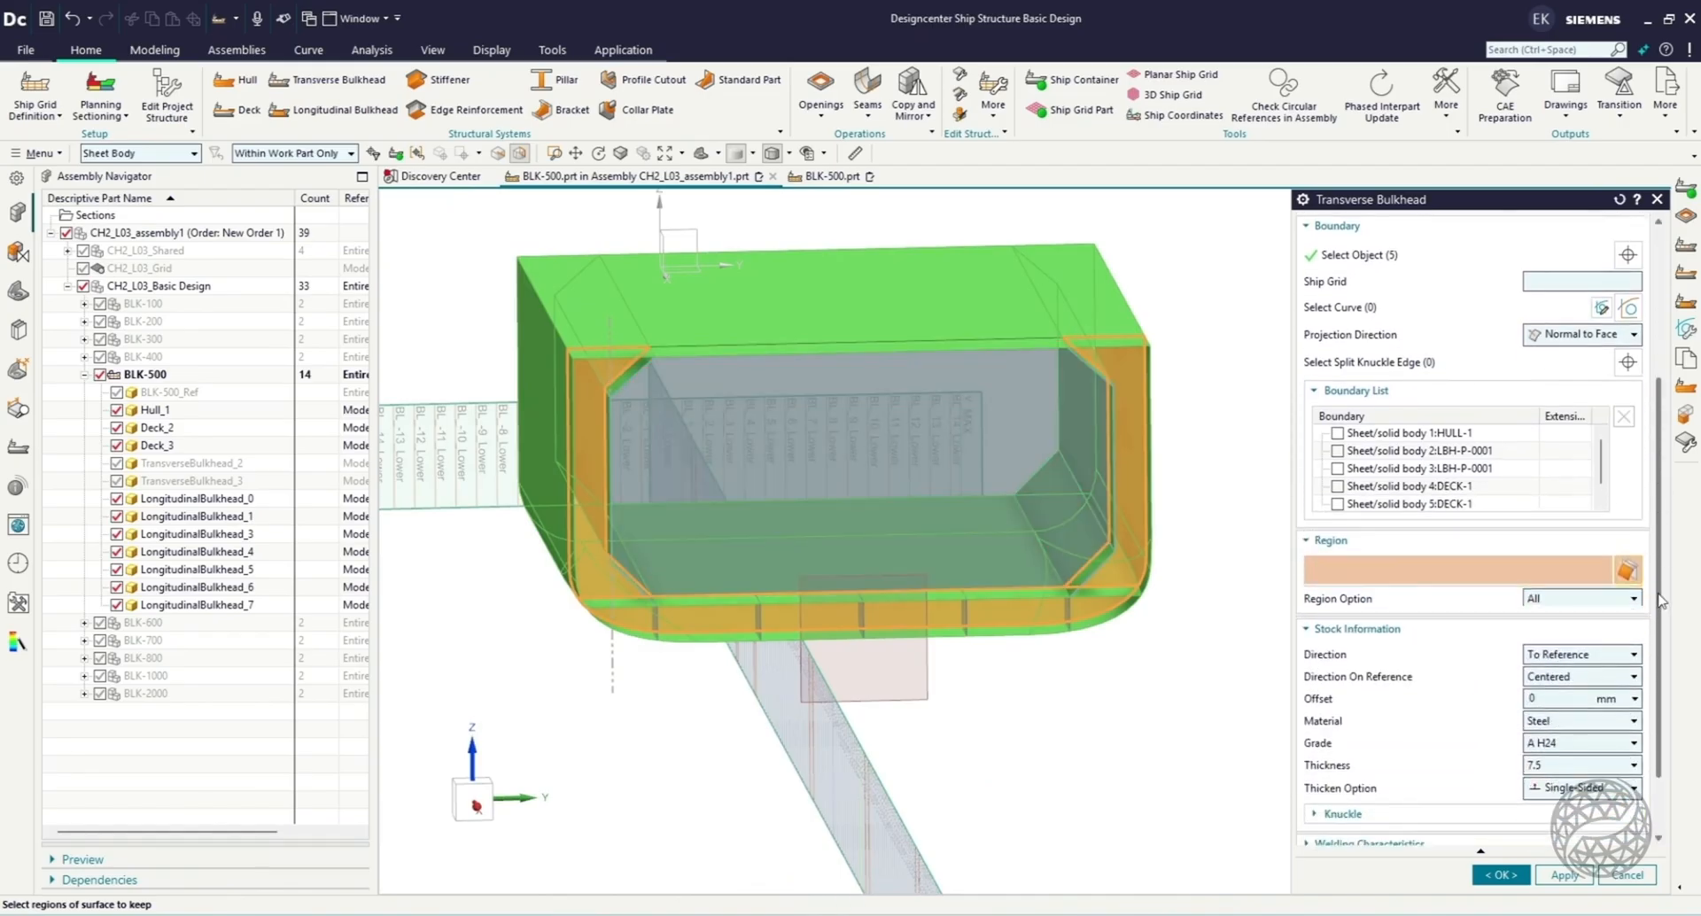
{"action": "left_click_drag", "start_coordinate": [1659, 600], "coordinate": [1651, 657]}
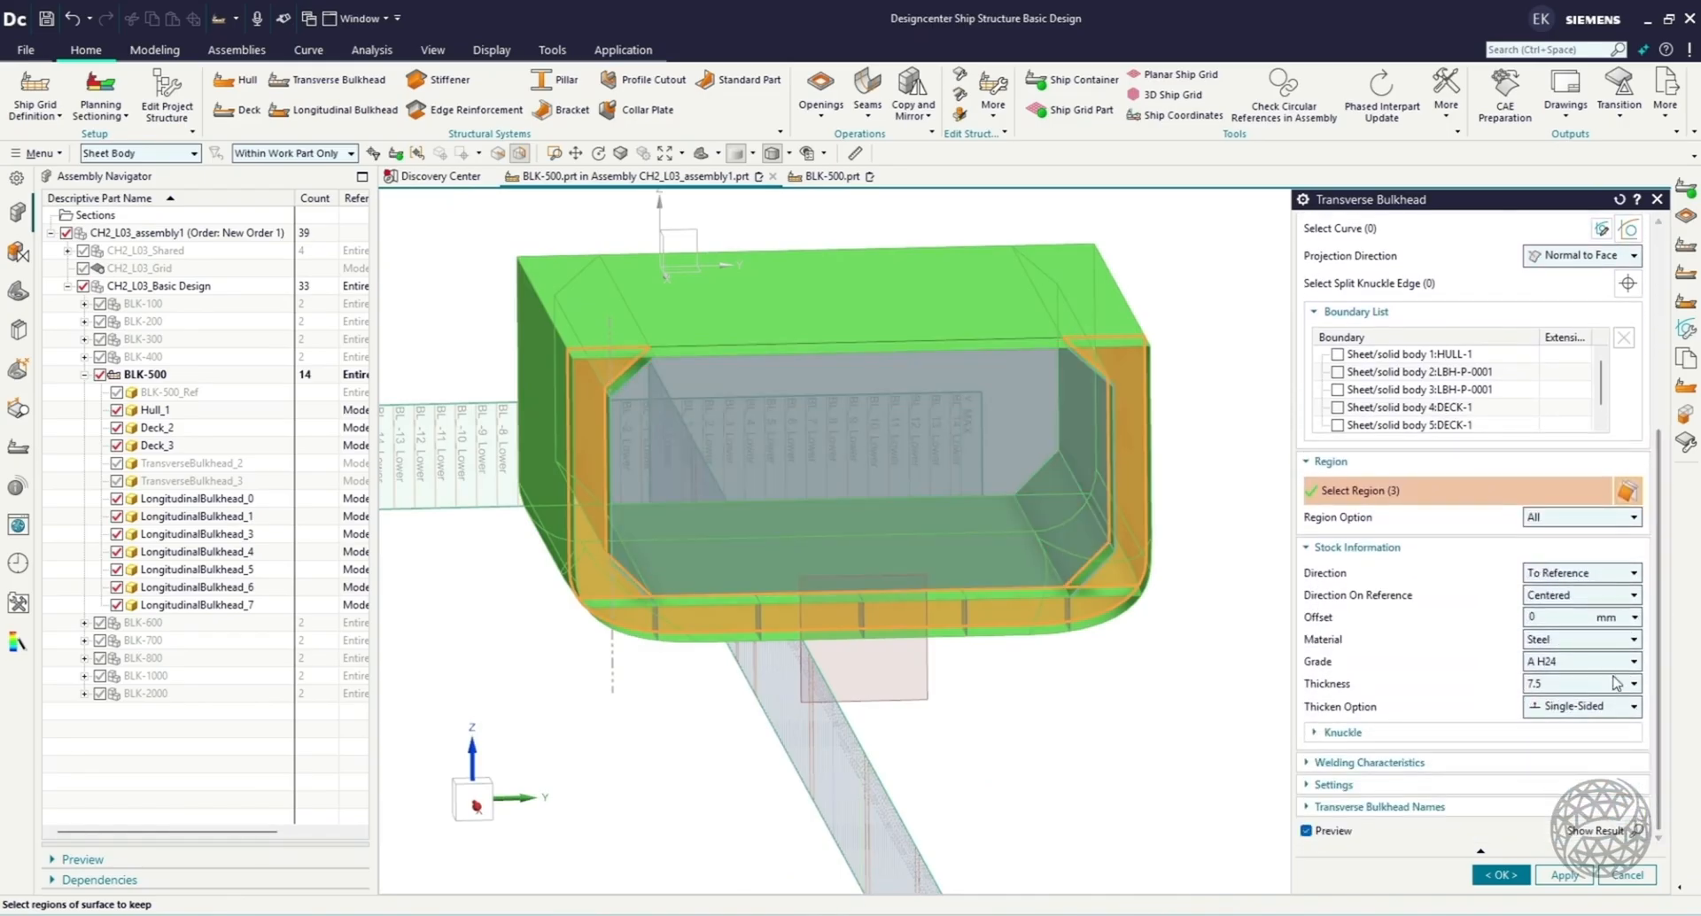
{"action": "left_click", "coordinate": [1502, 876]}
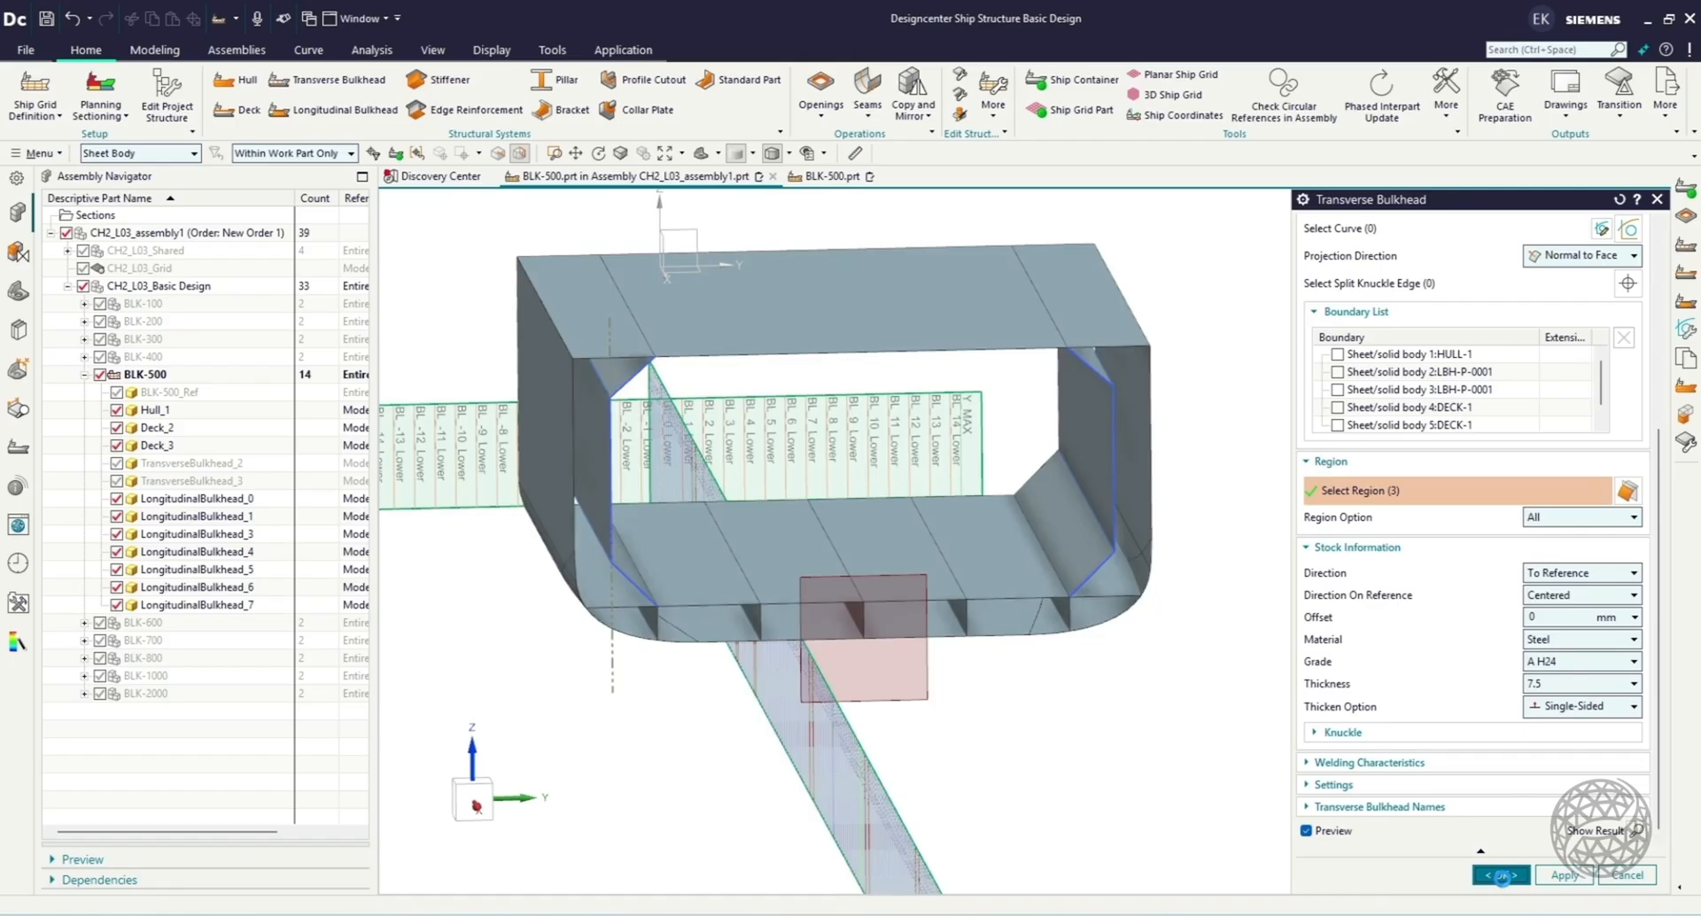
{"action": "left_click", "coordinate": [471, 800]}
{"action": "middle_click_drag", "start_coordinate": [615, 776], "coordinate": [664, 790]}
{"action": "left_click", "coordinate": [245, 624]}
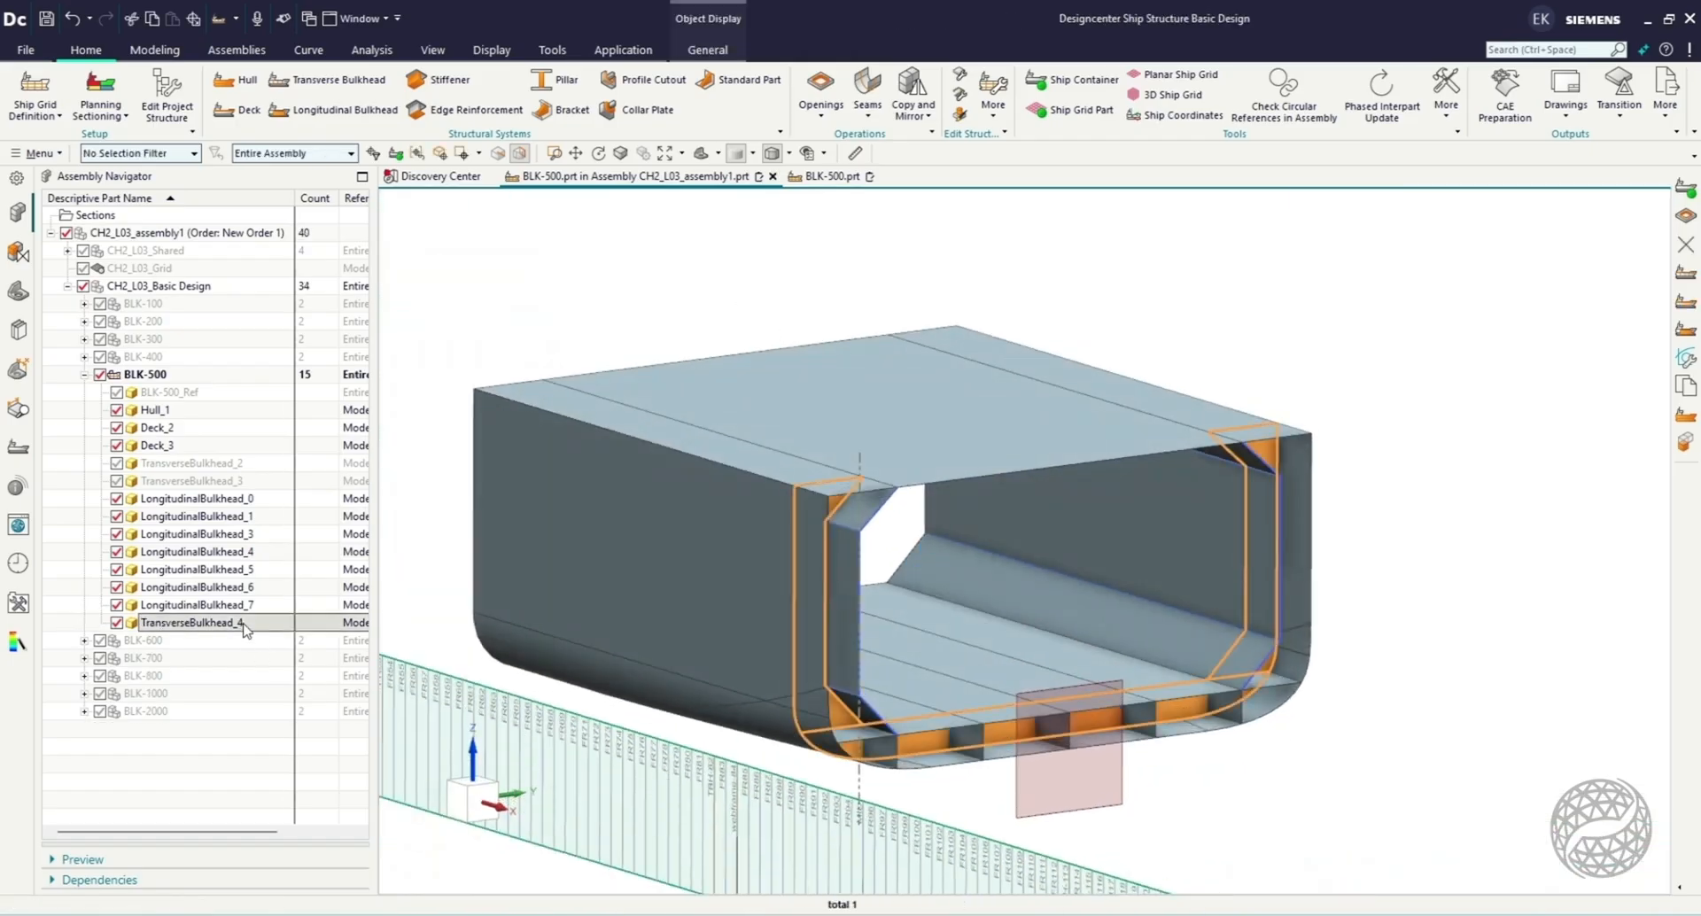
Start an HP-120X8 Stiffener System on the main deck, using planes BL_-13_Lower through BL_13_Lower as paths.
{"action": "left_click", "coordinate": [450, 82]}
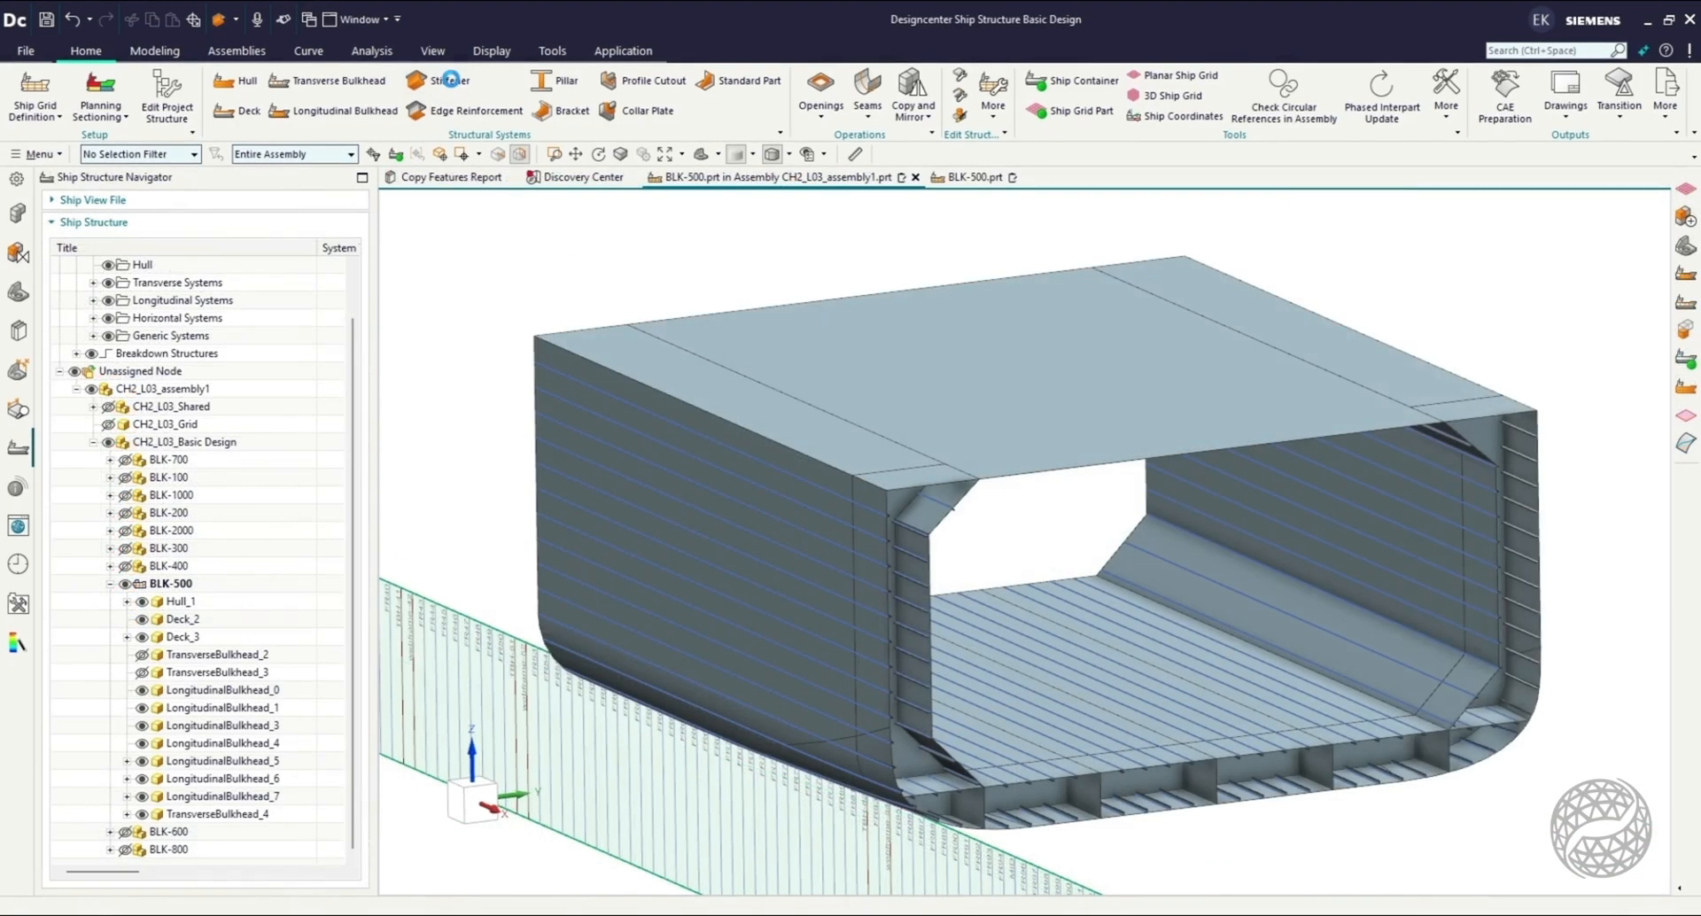
{"action": "left_click", "coordinate": [1066, 397]}
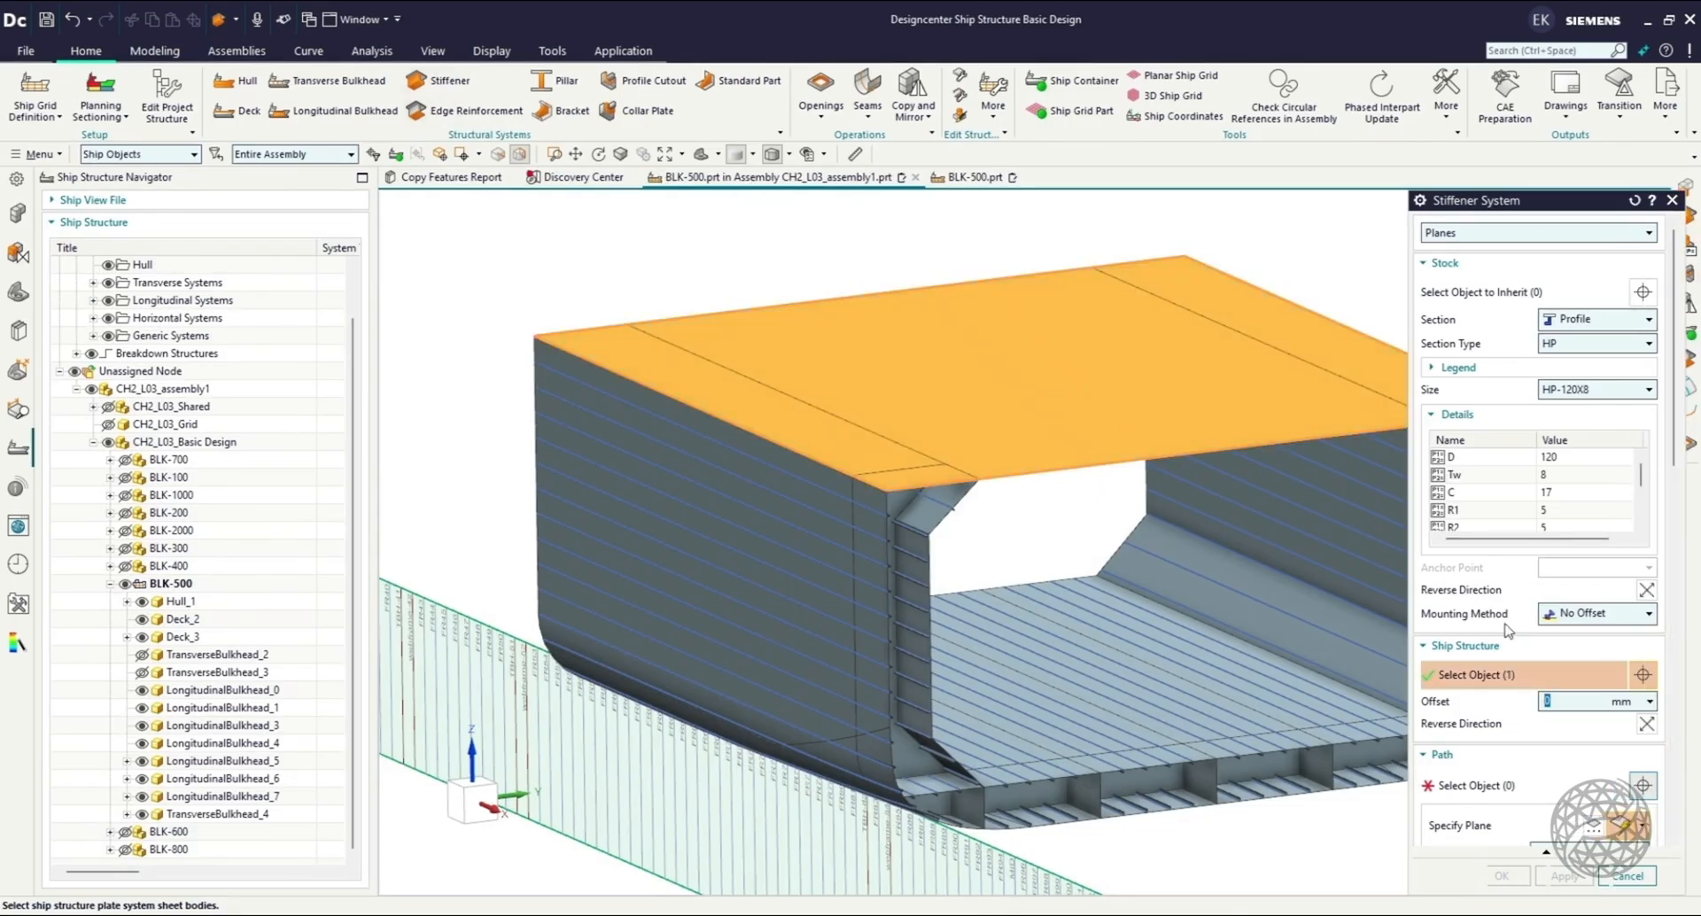
{"action": "left_click", "coordinate": [1496, 680]}
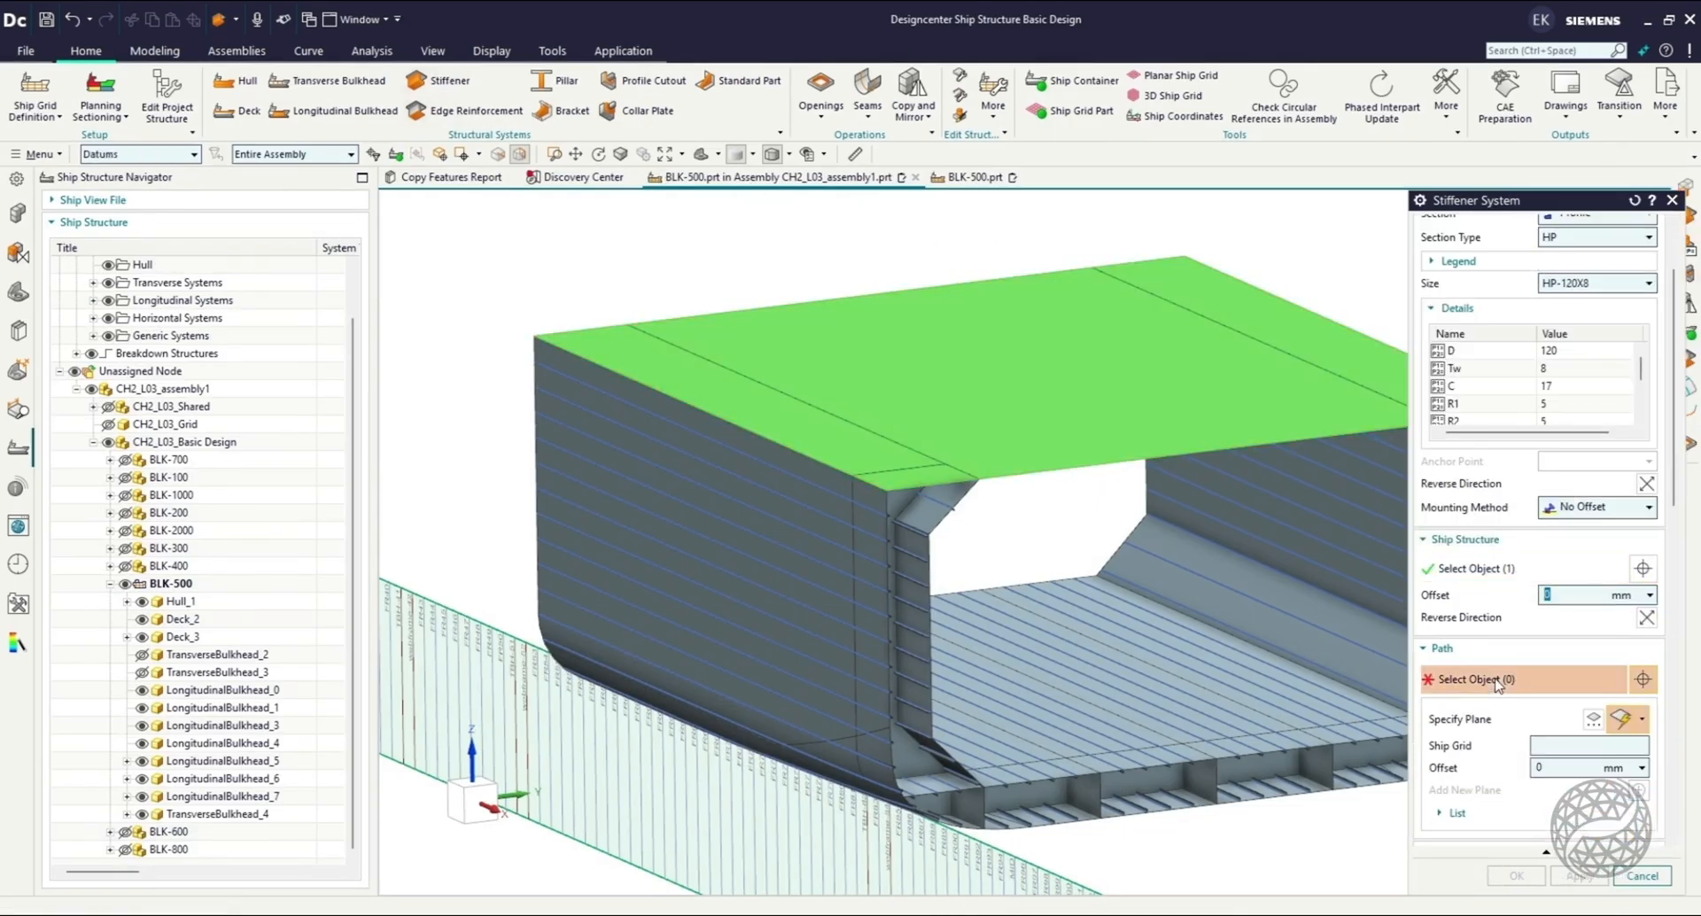
{"action": "left_click", "coordinate": [482, 804]}
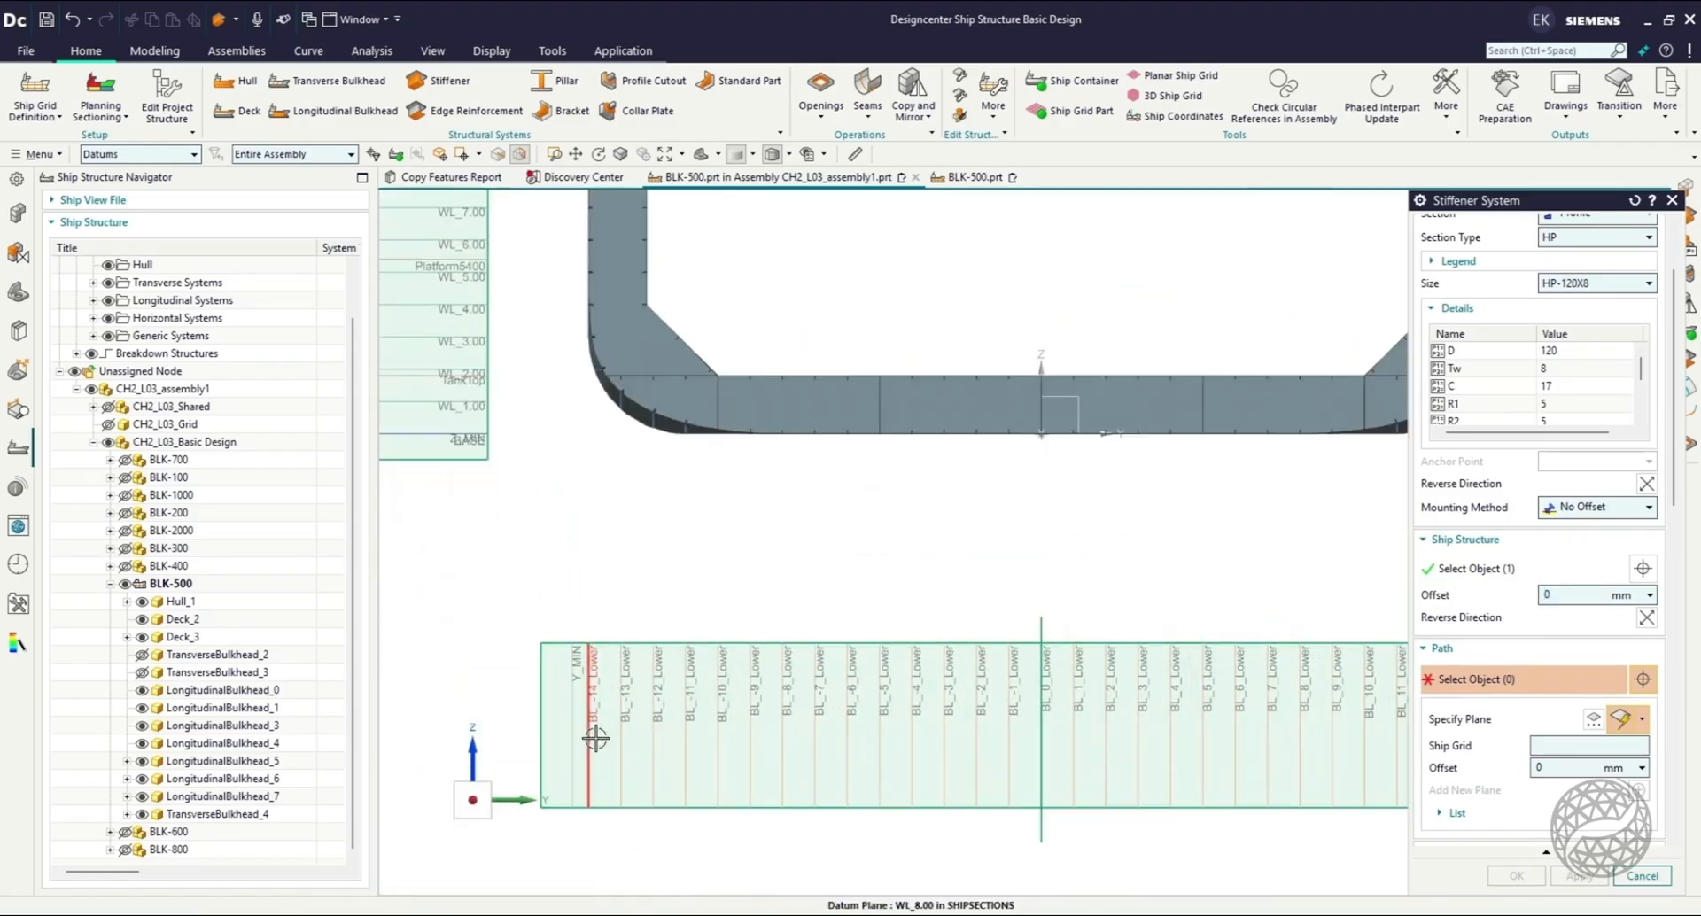
{"action": "left_click", "coordinate": [622, 706]}
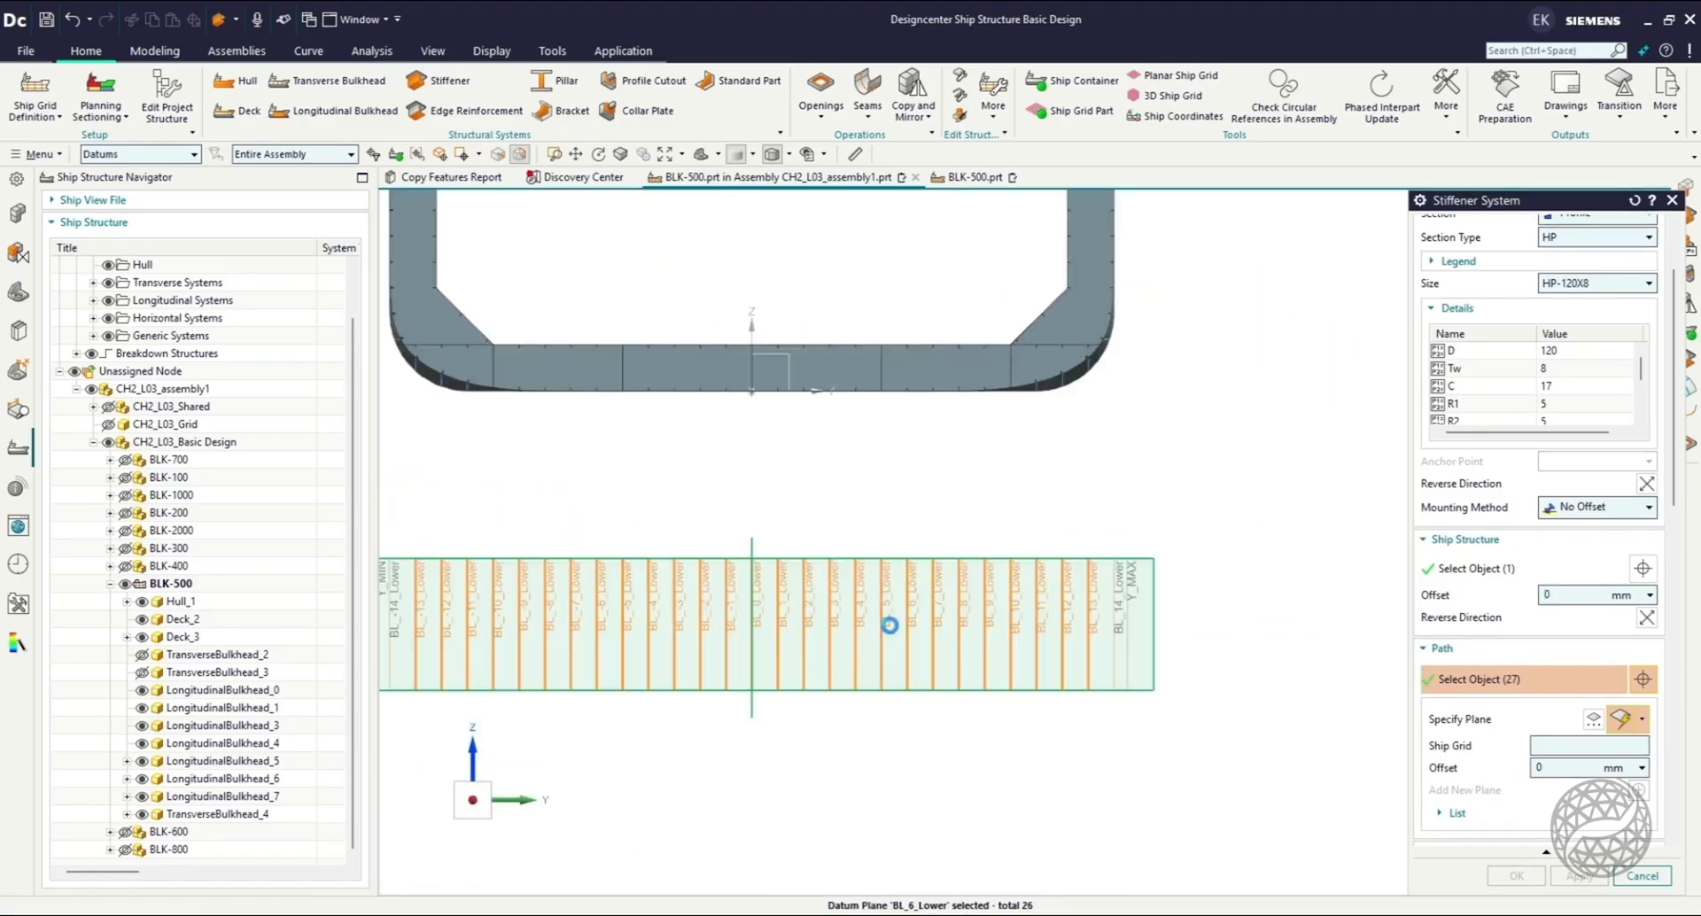
{"action": "middle_click_drag", "start_coordinate": [900, 471], "coordinate": [933, 506]}
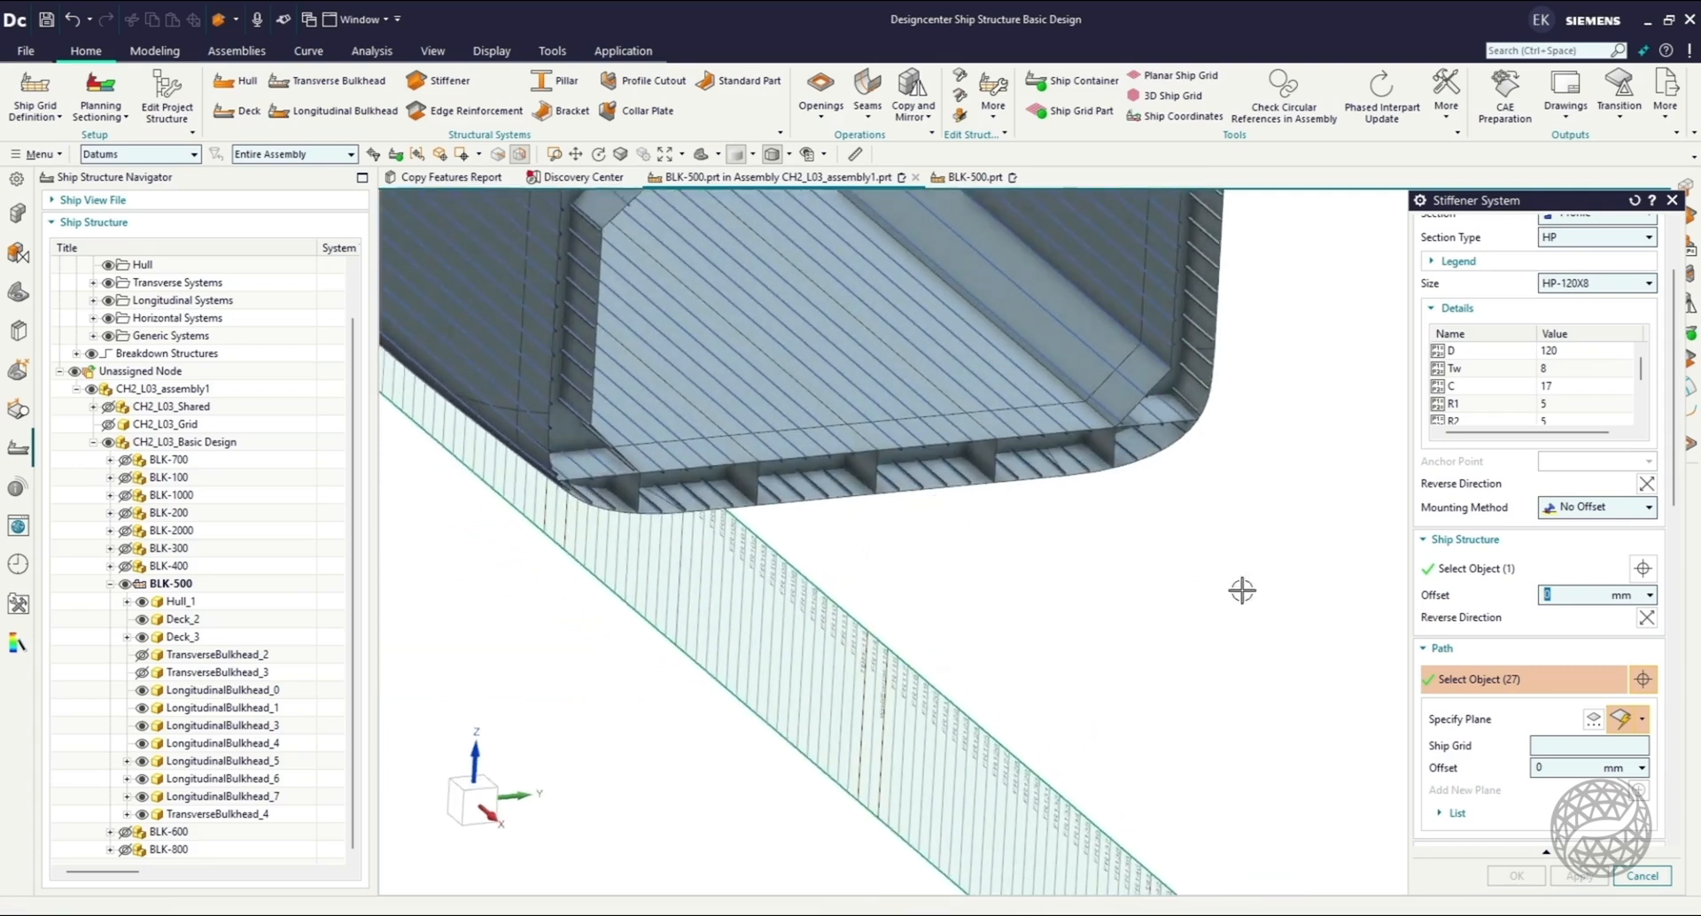
{"action": "scroll", "coordinate": [1396, 640], "scroll_direction": "down", "scroll_amount": 2}
{"action": "scroll", "coordinate": [1432, 690], "scroll_direction": "down", "scroll_amount": 1}
{"action": "scroll", "coordinate": [1268, 452], "scroll_direction": "down", "scroll_amount": 2}
{"action": "scroll", "coordinate": [1281, 335], "scroll_direction": "up", "scroll_amount": 2}
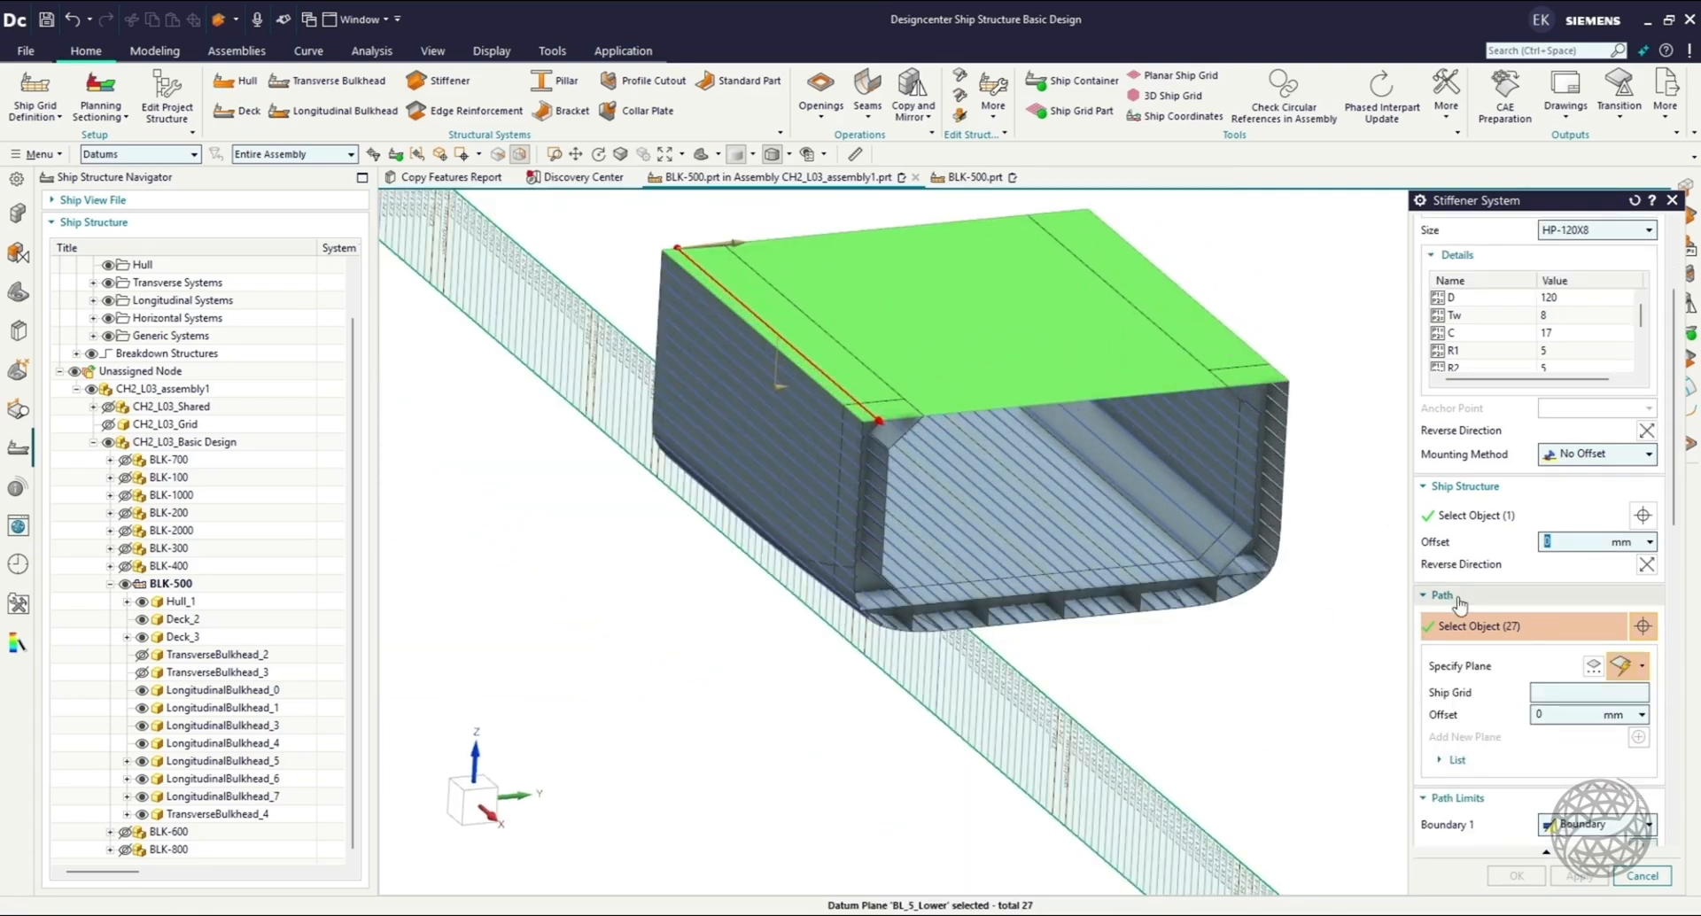
{"action": "scroll", "coordinate": [1483, 660], "scroll_direction": "down", "scroll_amount": 2}
Limit the stiffener paths between planes TBH-113 and TBH-82, and create the main deck stiffeners.
{"action": "left_click", "coordinate": [1500, 748]}
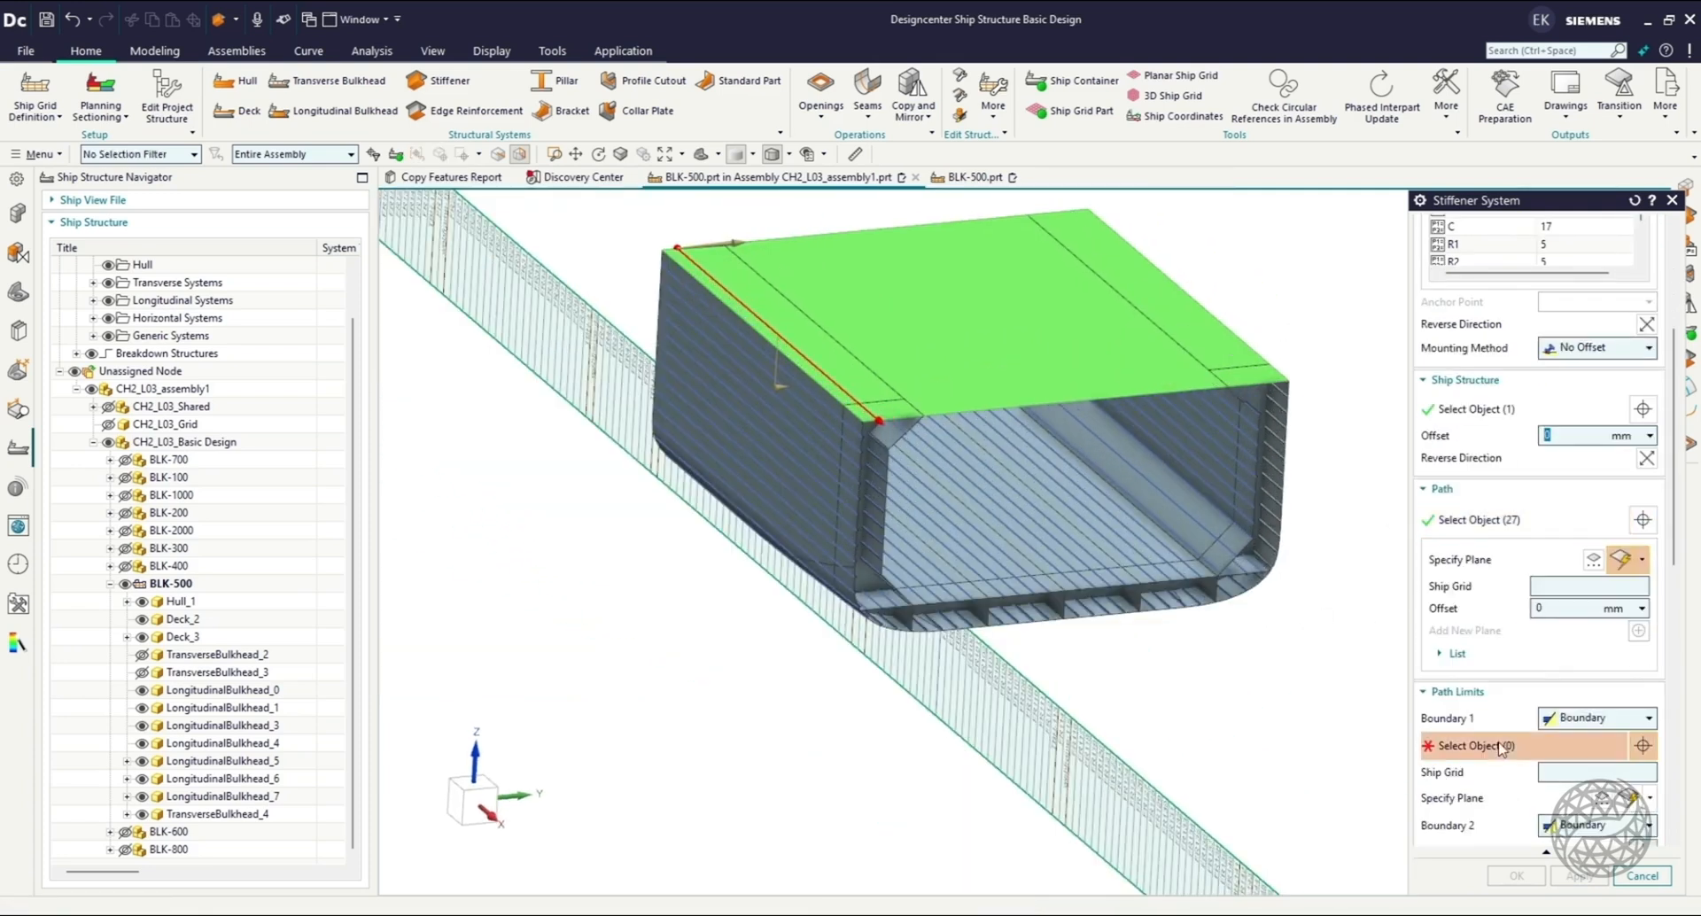
{"action": "left_click", "coordinate": [458, 810]}
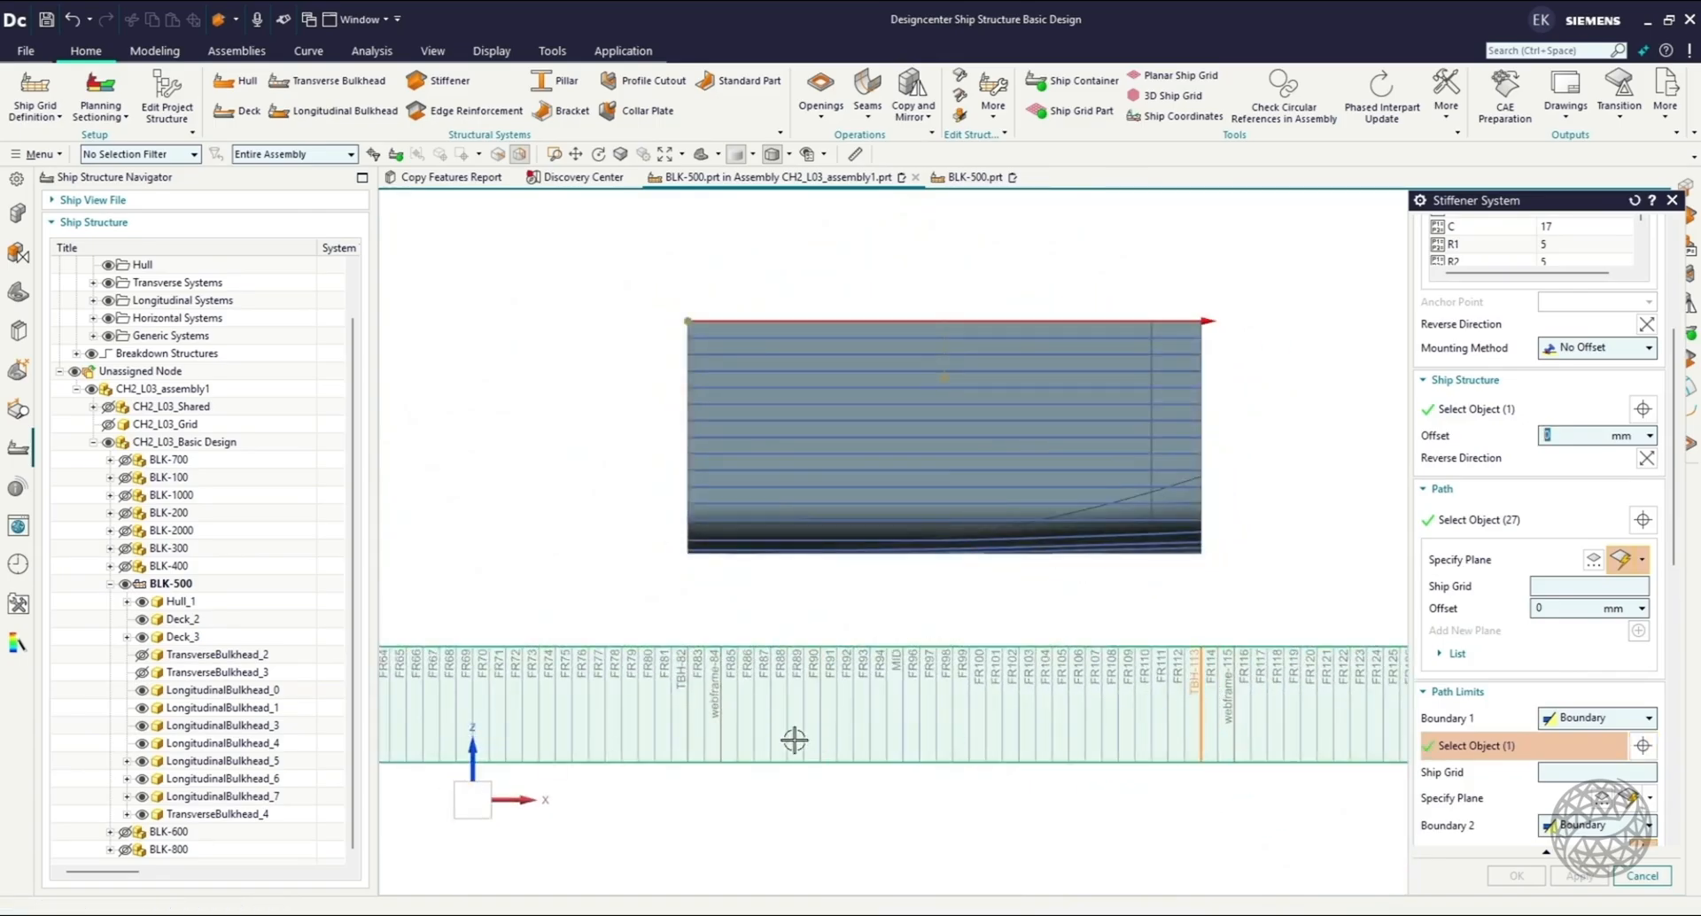
{"action": "left_click", "coordinate": [706, 719]}
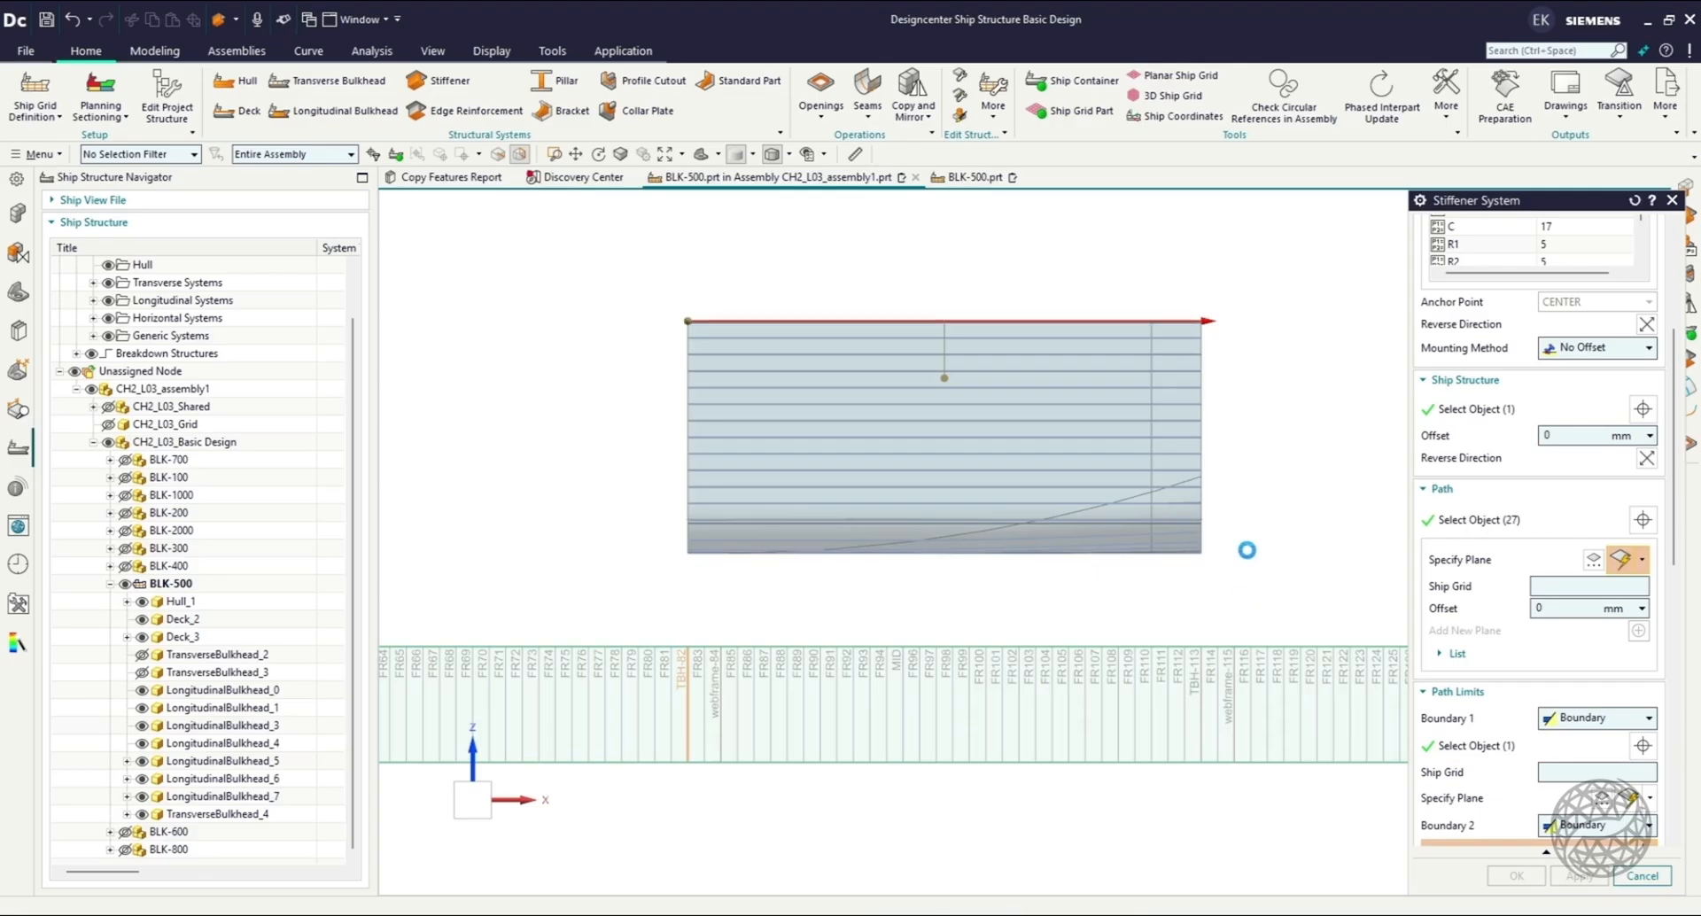
{"action": "middle_click_drag", "start_coordinate": [1243, 531], "coordinate": [1170, 365]}
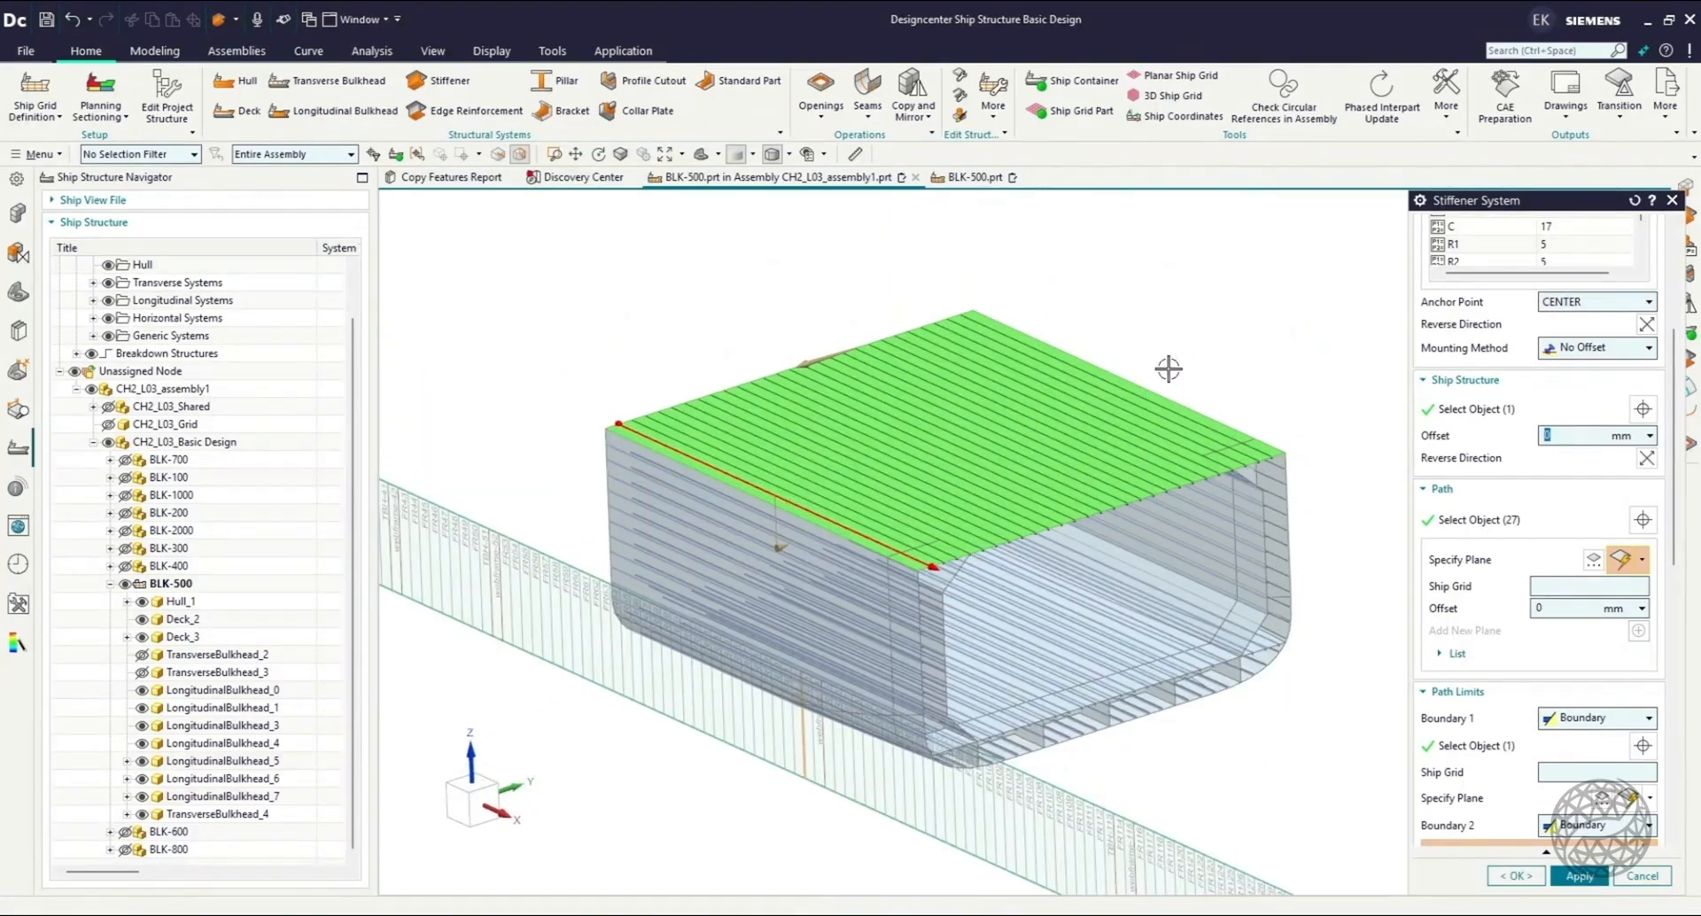
{"action": "scroll", "coordinate": [1593, 743], "scroll_direction": "down", "scroll_amount": 6}
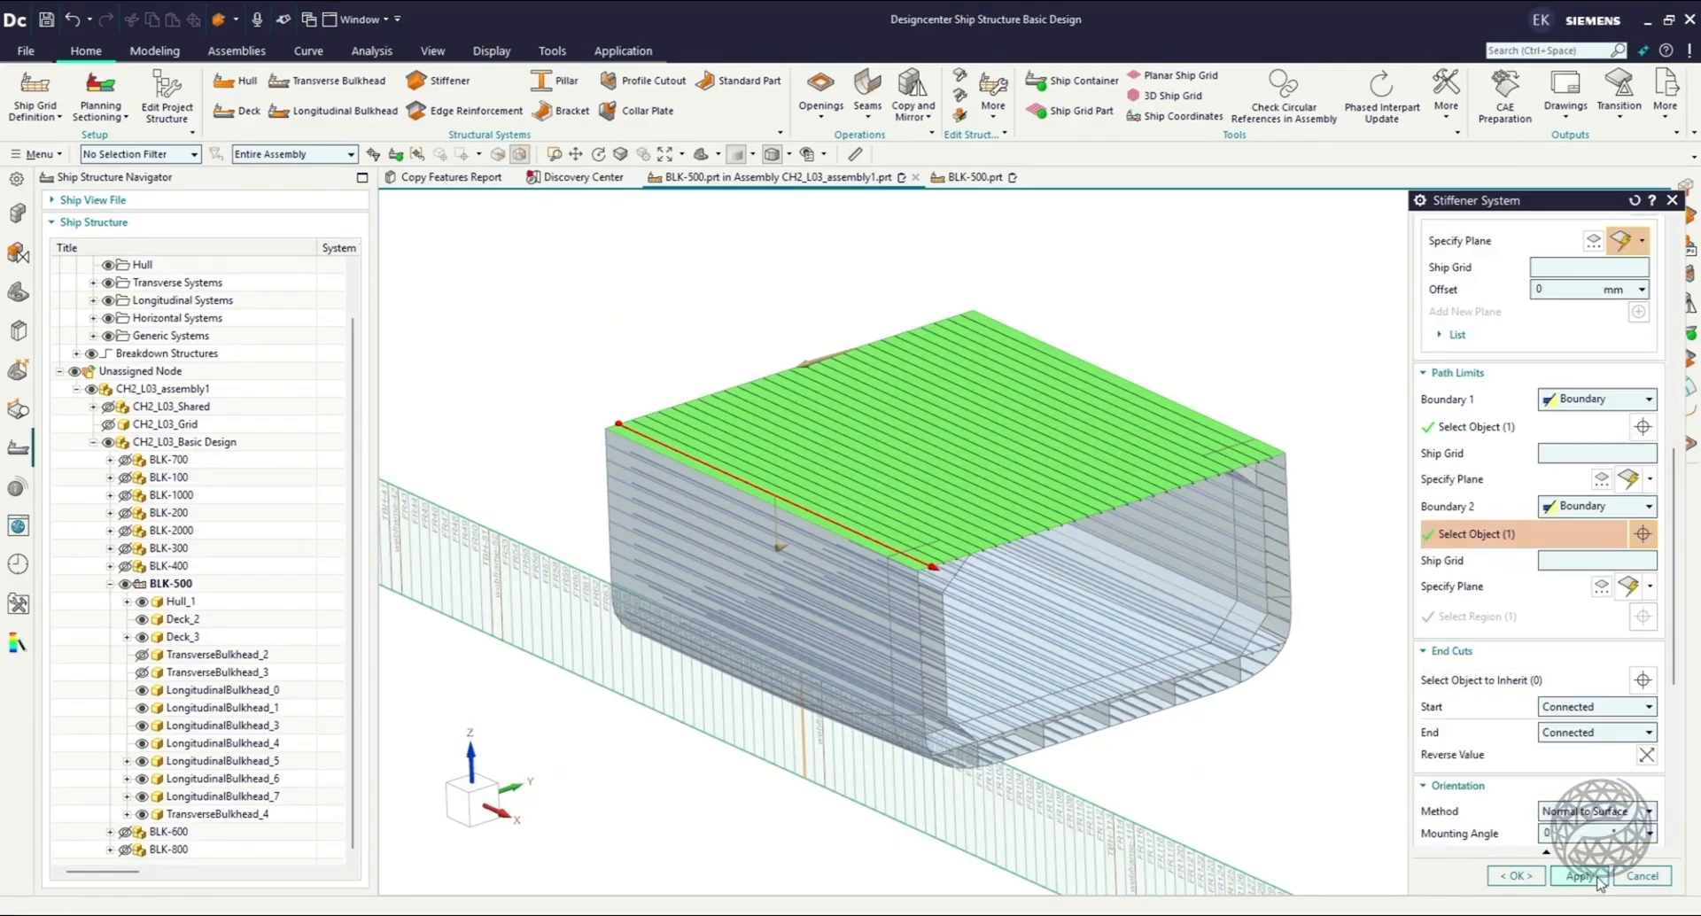
{"action": "left_click", "coordinate": [1532, 877]}
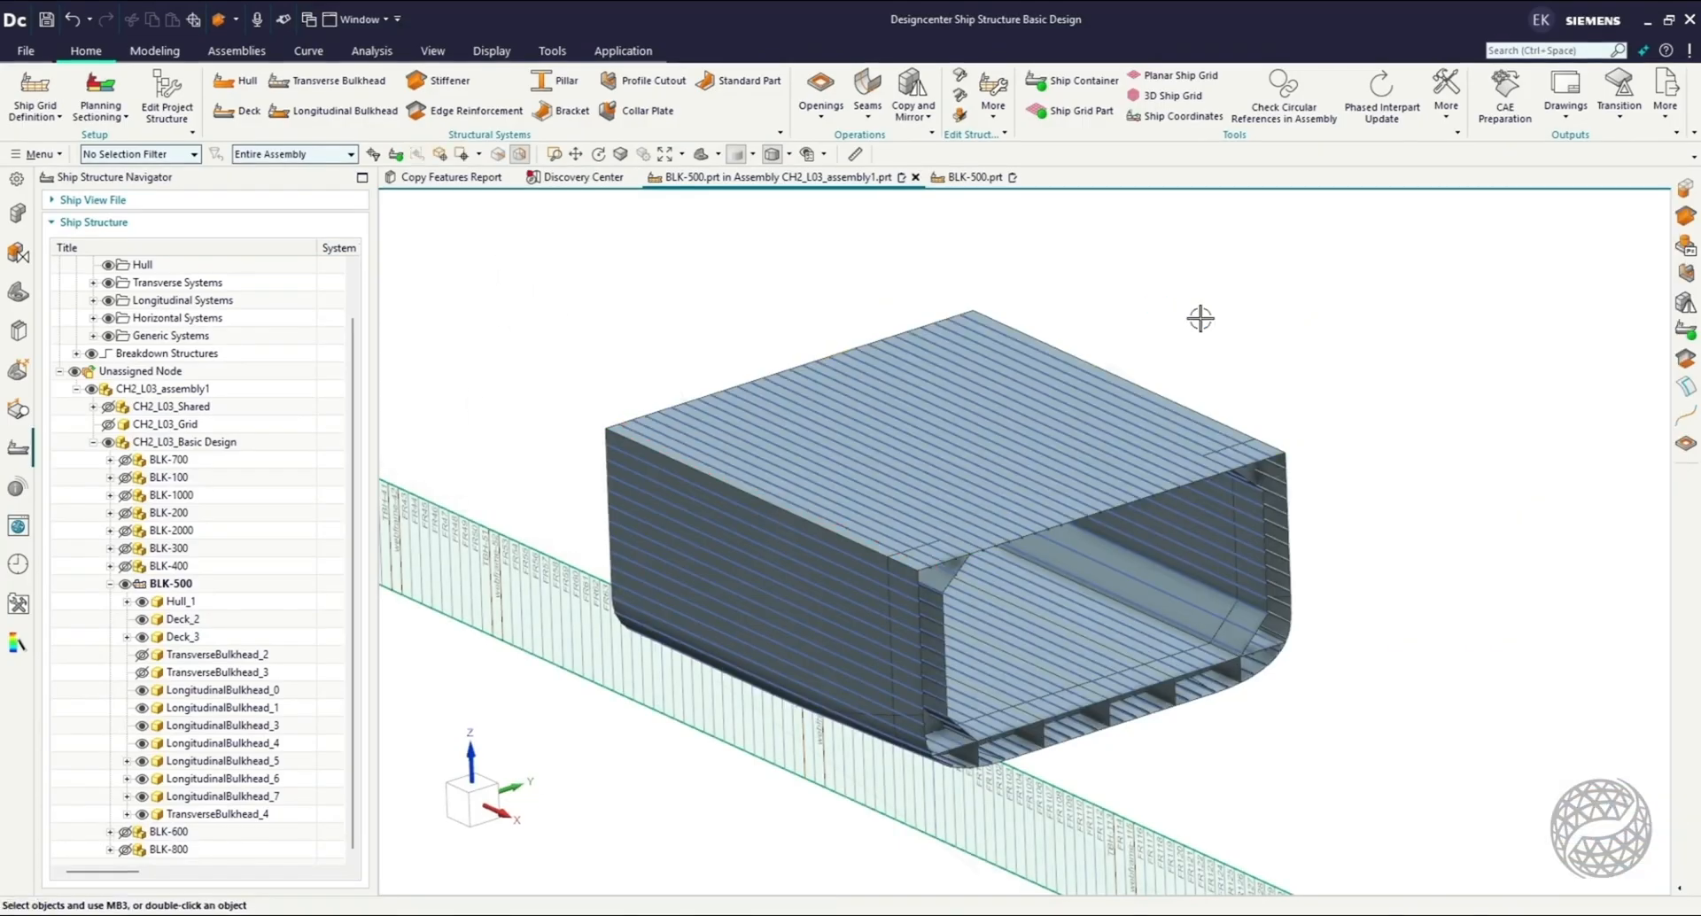
Start a Deck from planes, selecting Platform5400, LowerDeck and TweenDeck as its mold faces.
{"action": "middle_click_drag", "start_coordinate": [1200, 318], "coordinate": [1094, 288]}
{"action": "left_click", "coordinate": [227, 113]}
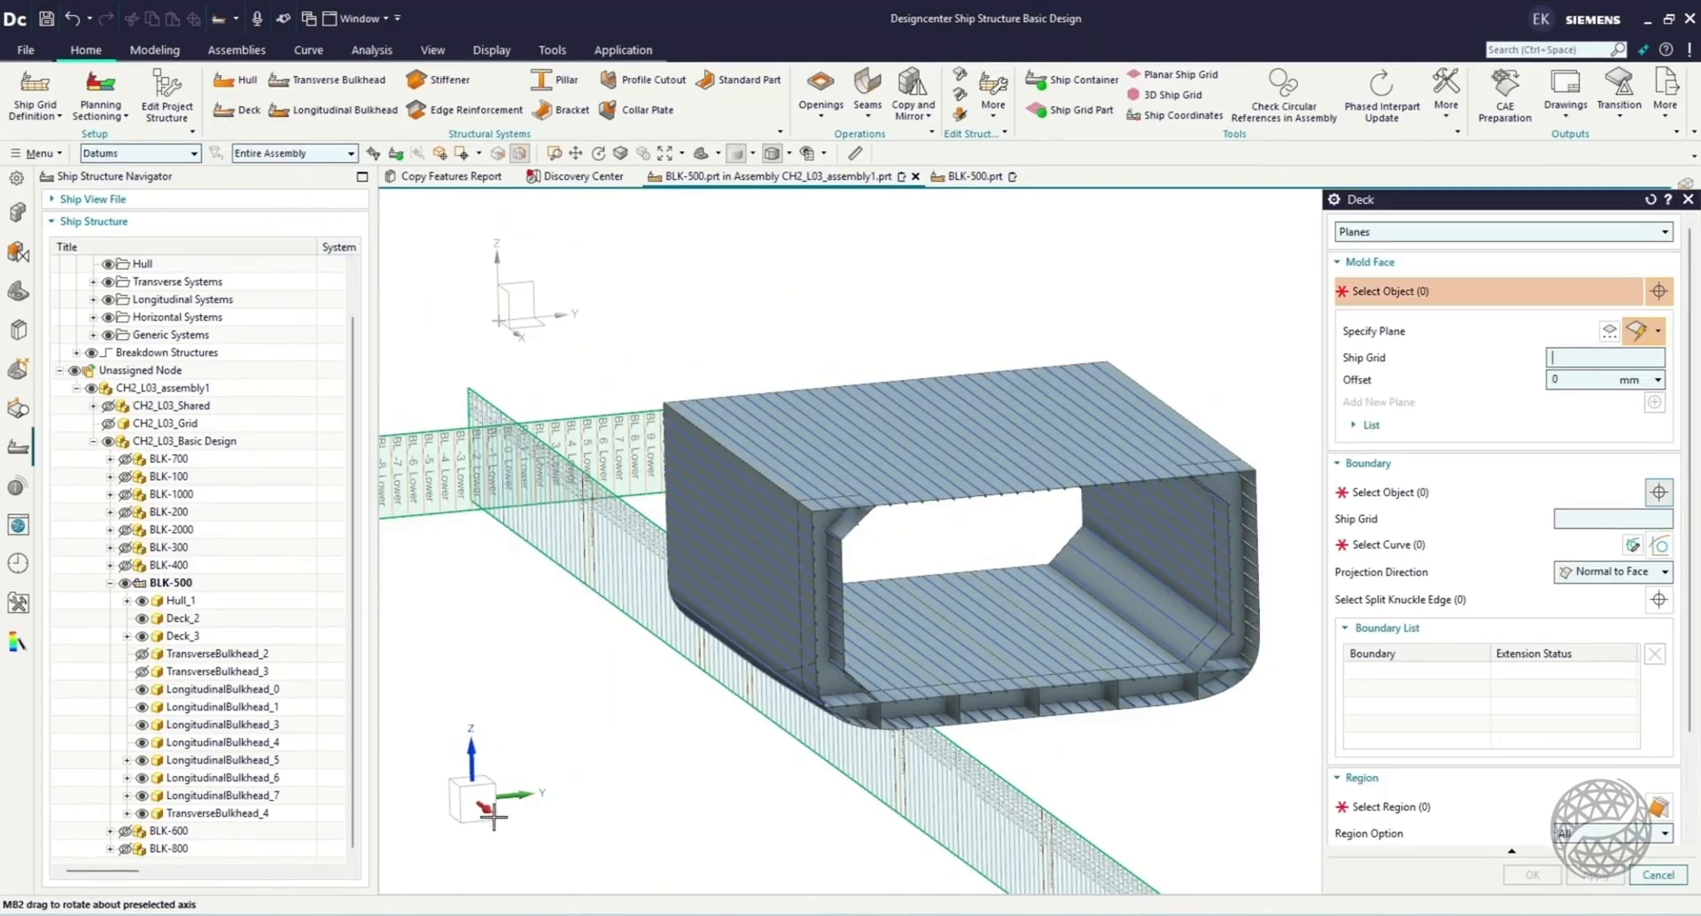
{"action": "left_click", "coordinate": [465, 796]}
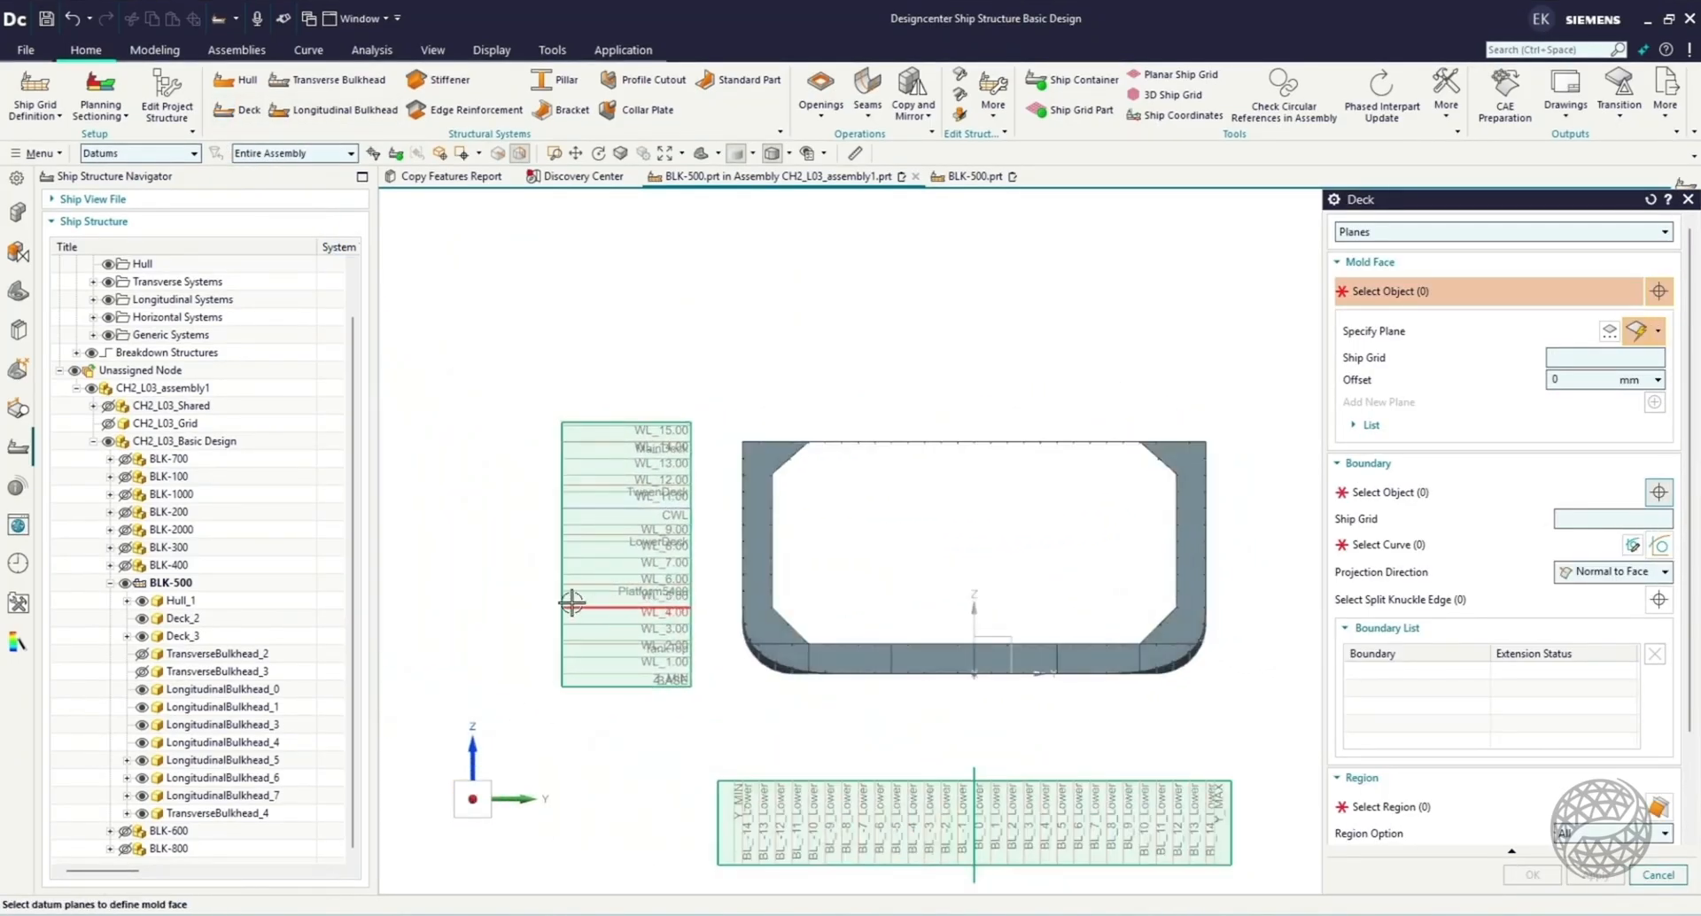
{"action": "scroll", "coordinate": [572, 602], "scroll_direction": "up", "scroll_amount": 5}
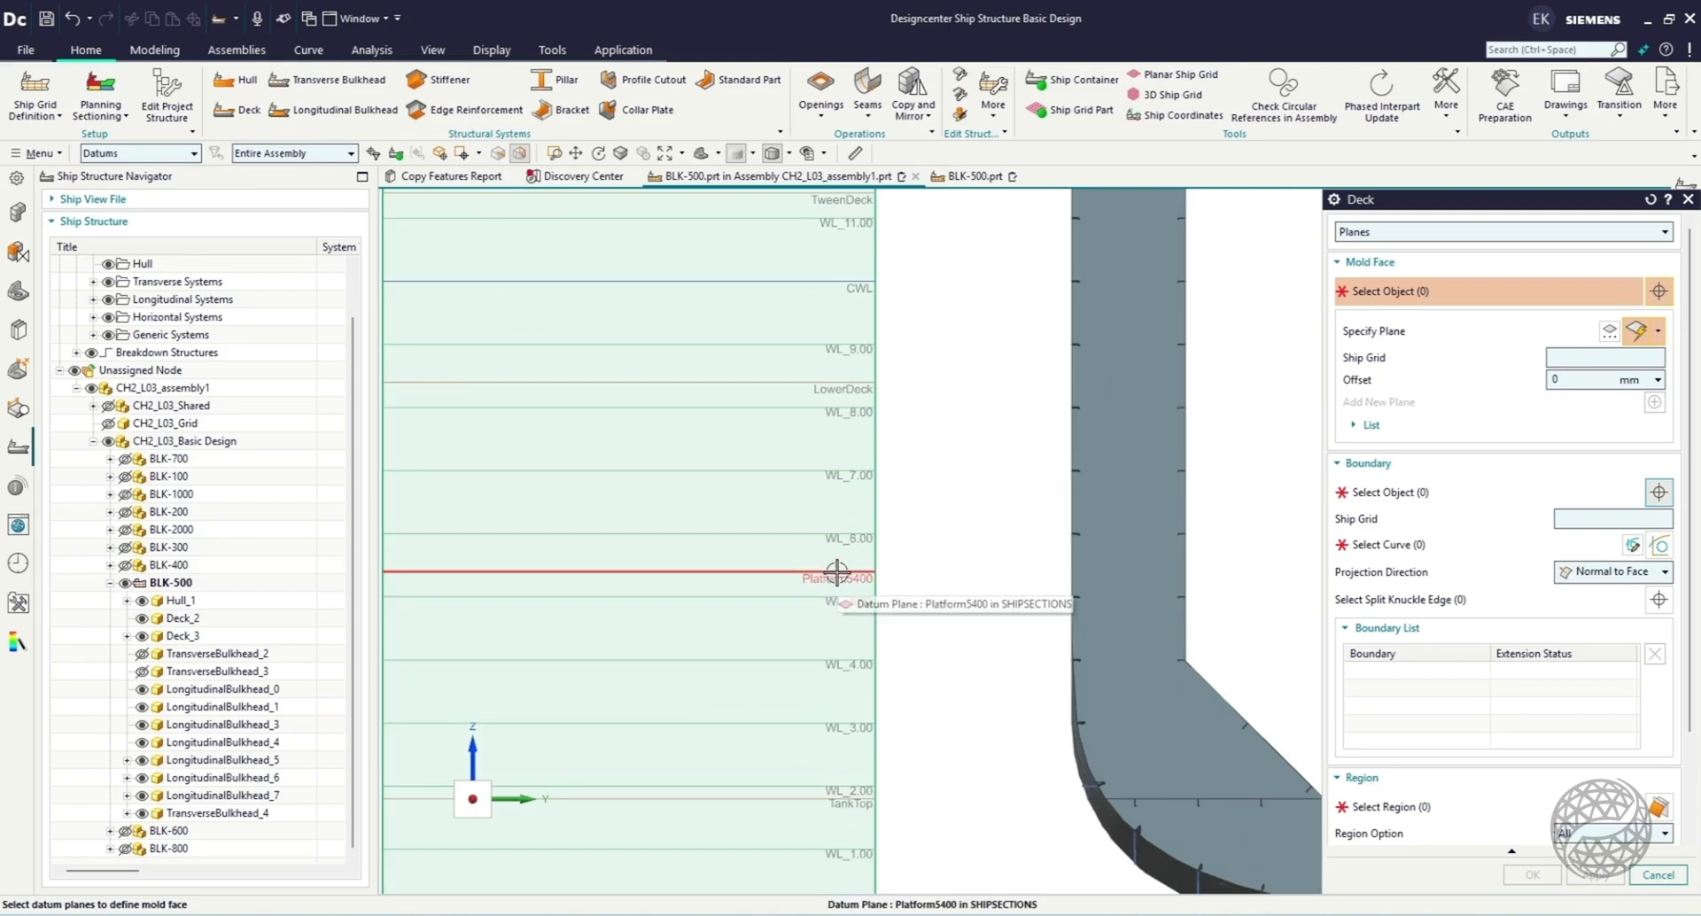
{"action": "left_click", "coordinate": [836, 572]}
{"action": "left_click", "coordinate": [775, 383]}
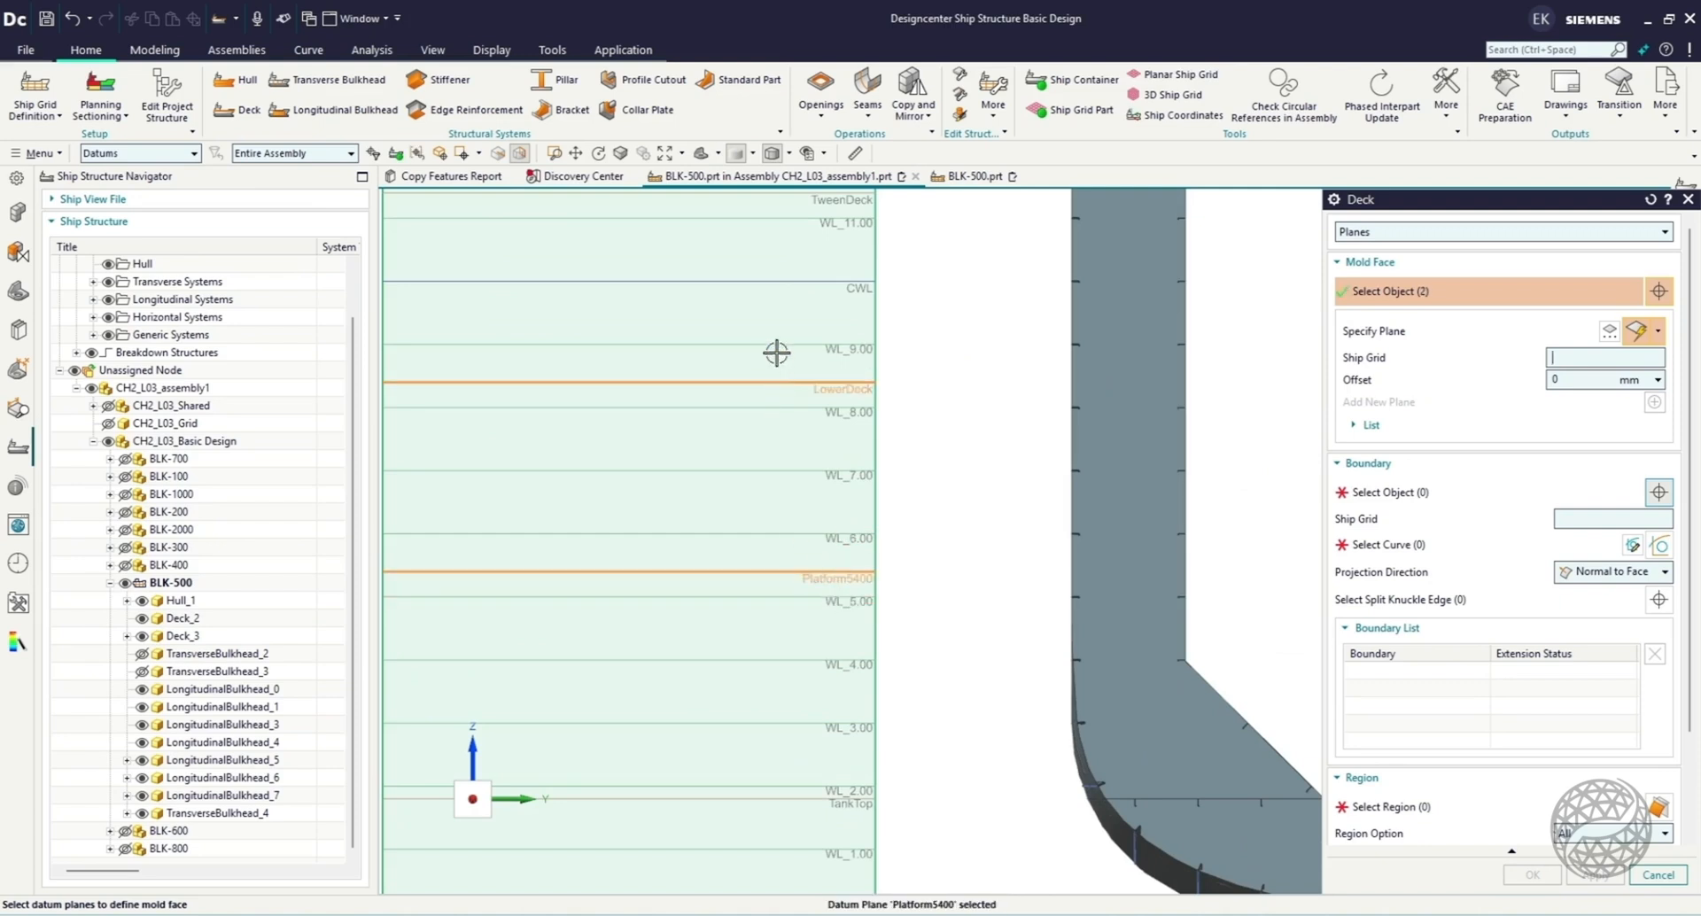
{"action": "left_click", "coordinate": [772, 197]}
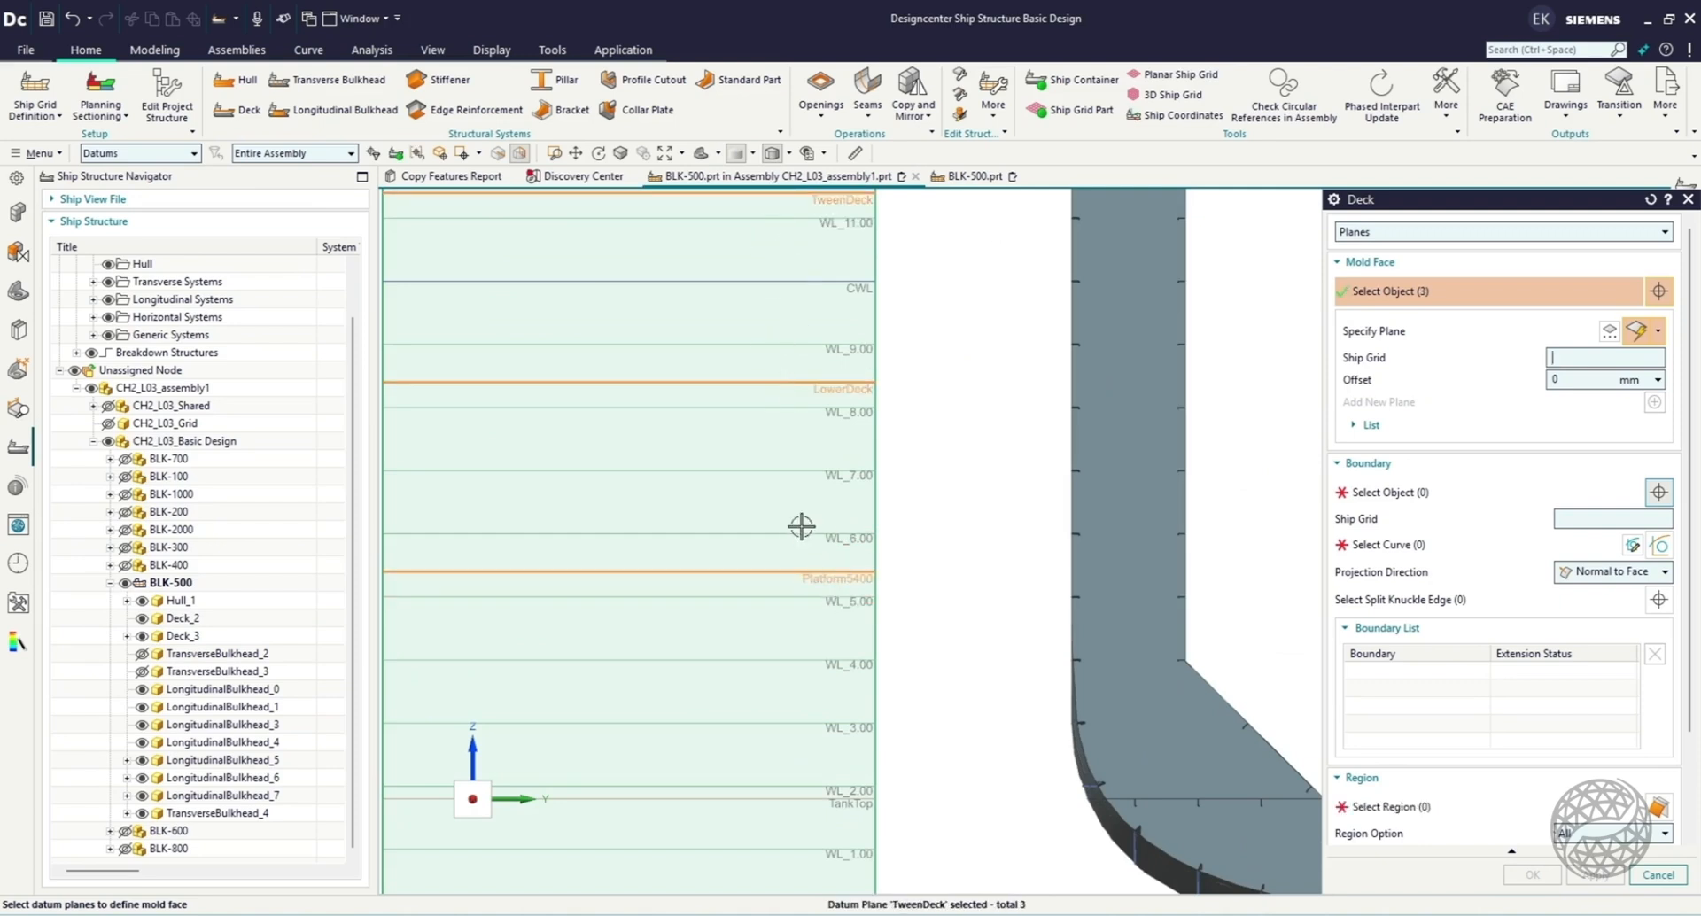
{"action": "scroll", "coordinate": [801, 526], "scroll_direction": "down", "scroll_amount": 5}
{"action": "middle_click_drag", "start_coordinate": [893, 561], "coordinate": [919, 576]}
Bound the new decks by the hull and both longitudinal side bulkheads.
{"action": "left_click", "coordinate": [1365, 495]}
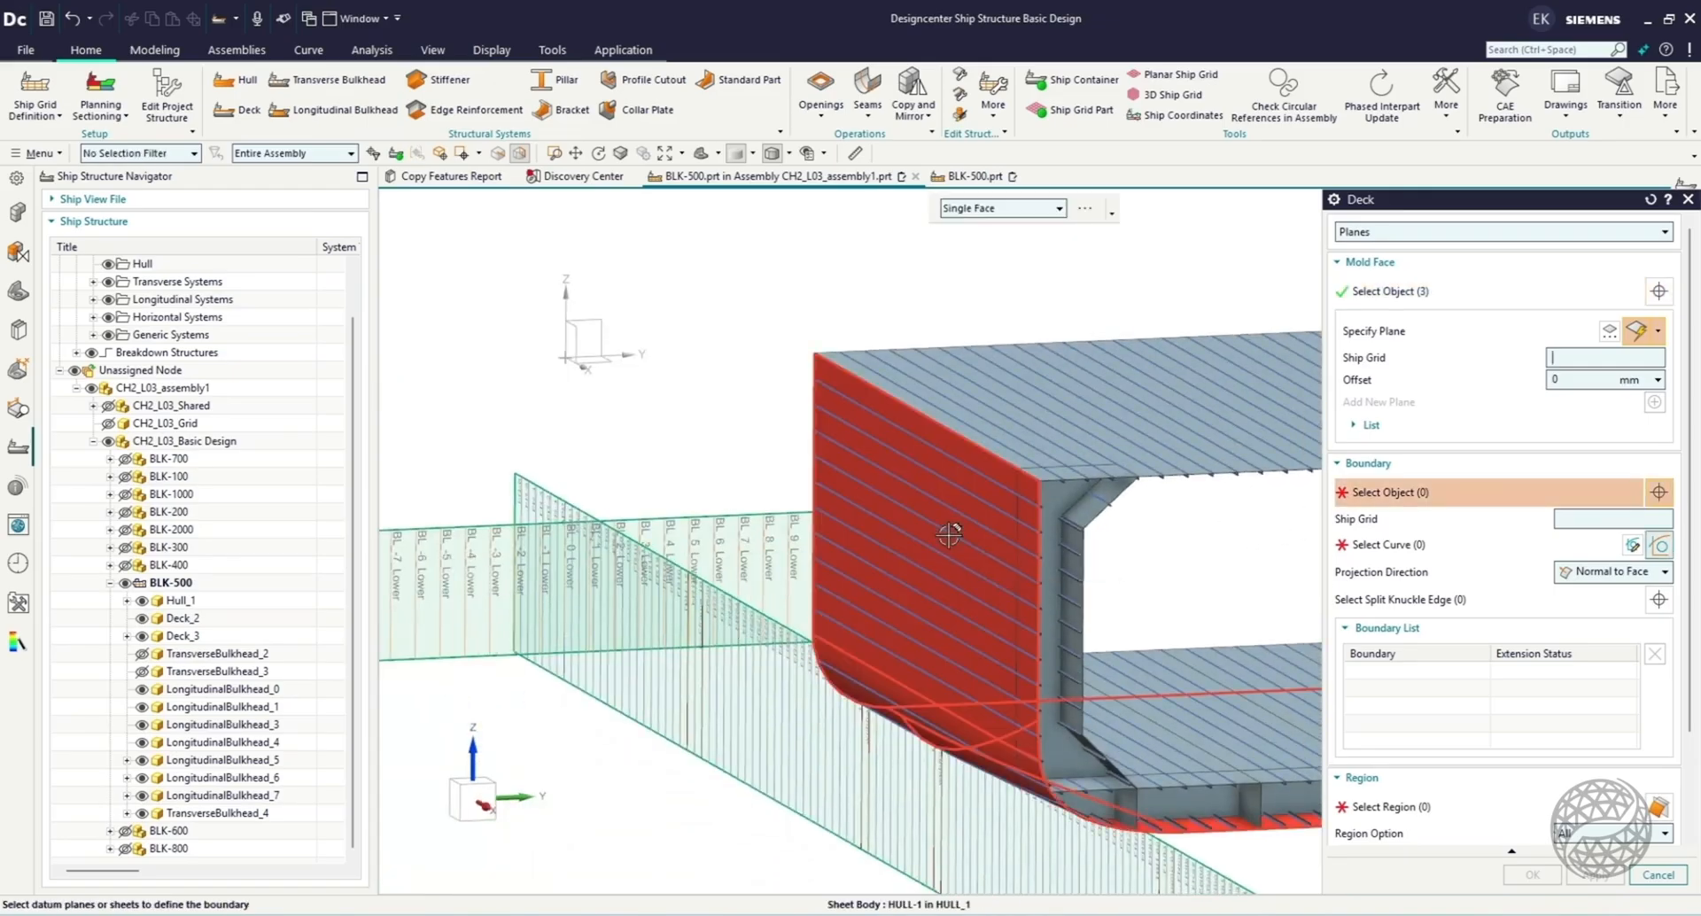
{"action": "left_click", "coordinate": [941, 567]}
{"action": "left_click", "coordinate": [1096, 512]}
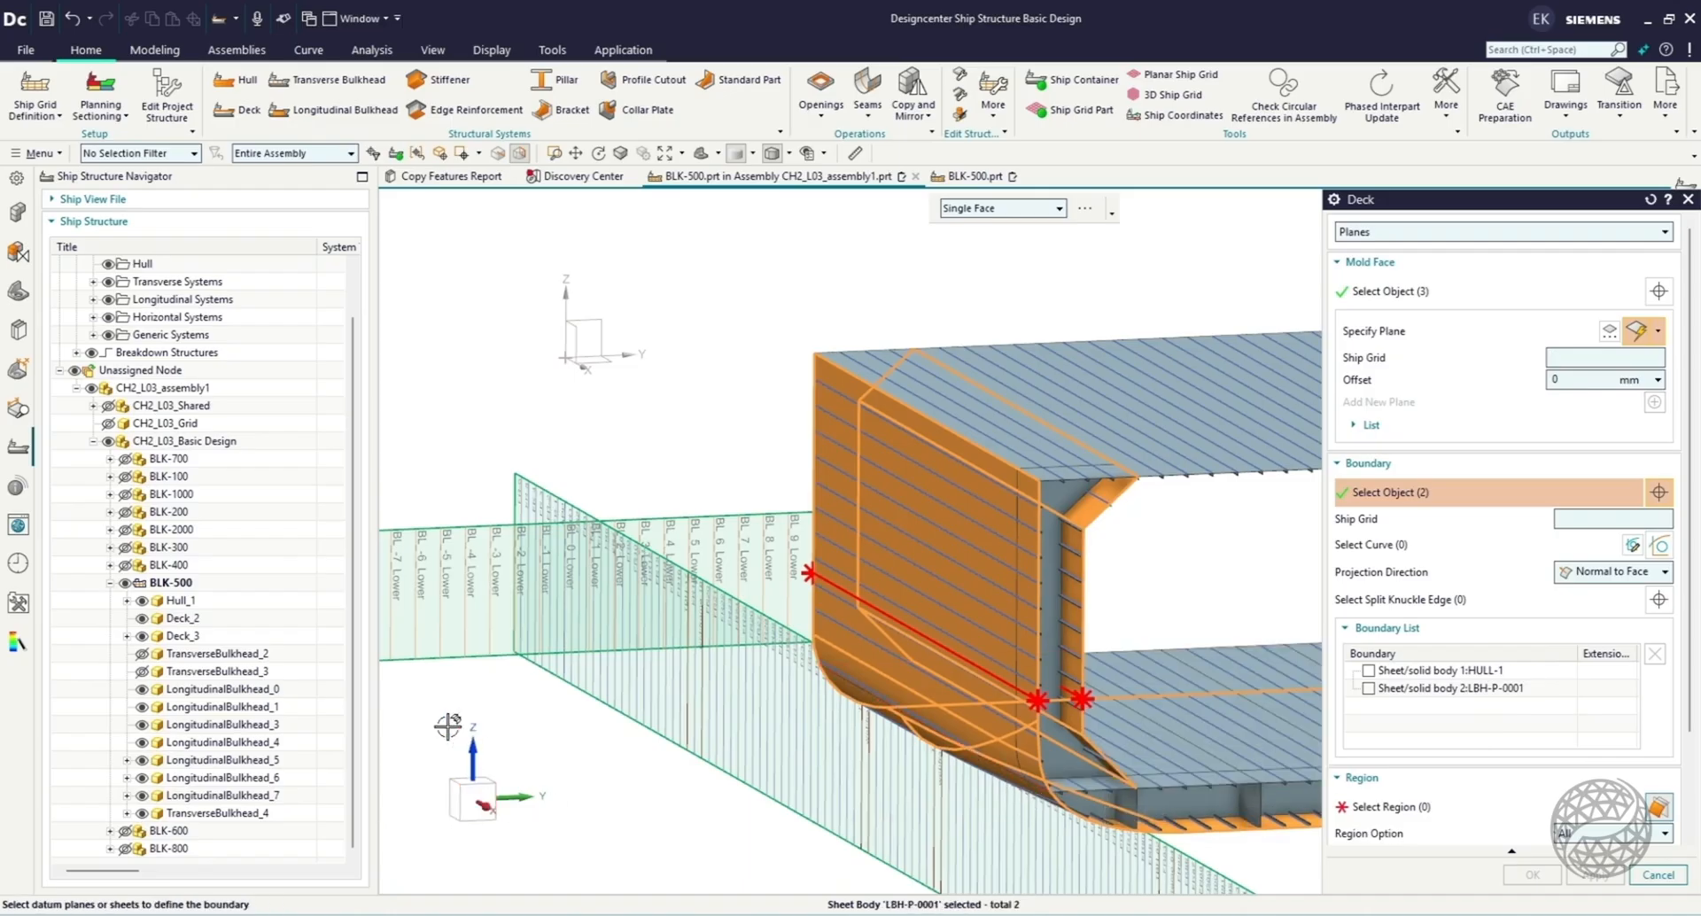
{"action": "scroll", "coordinate": [434, 728], "scroll_direction": "down", "scroll_amount": 5}
{"action": "left_click", "coordinate": [829, 662]}
{"action": "scroll", "coordinate": [664, 694], "scroll_direction": "up", "scroll_amount": 4}
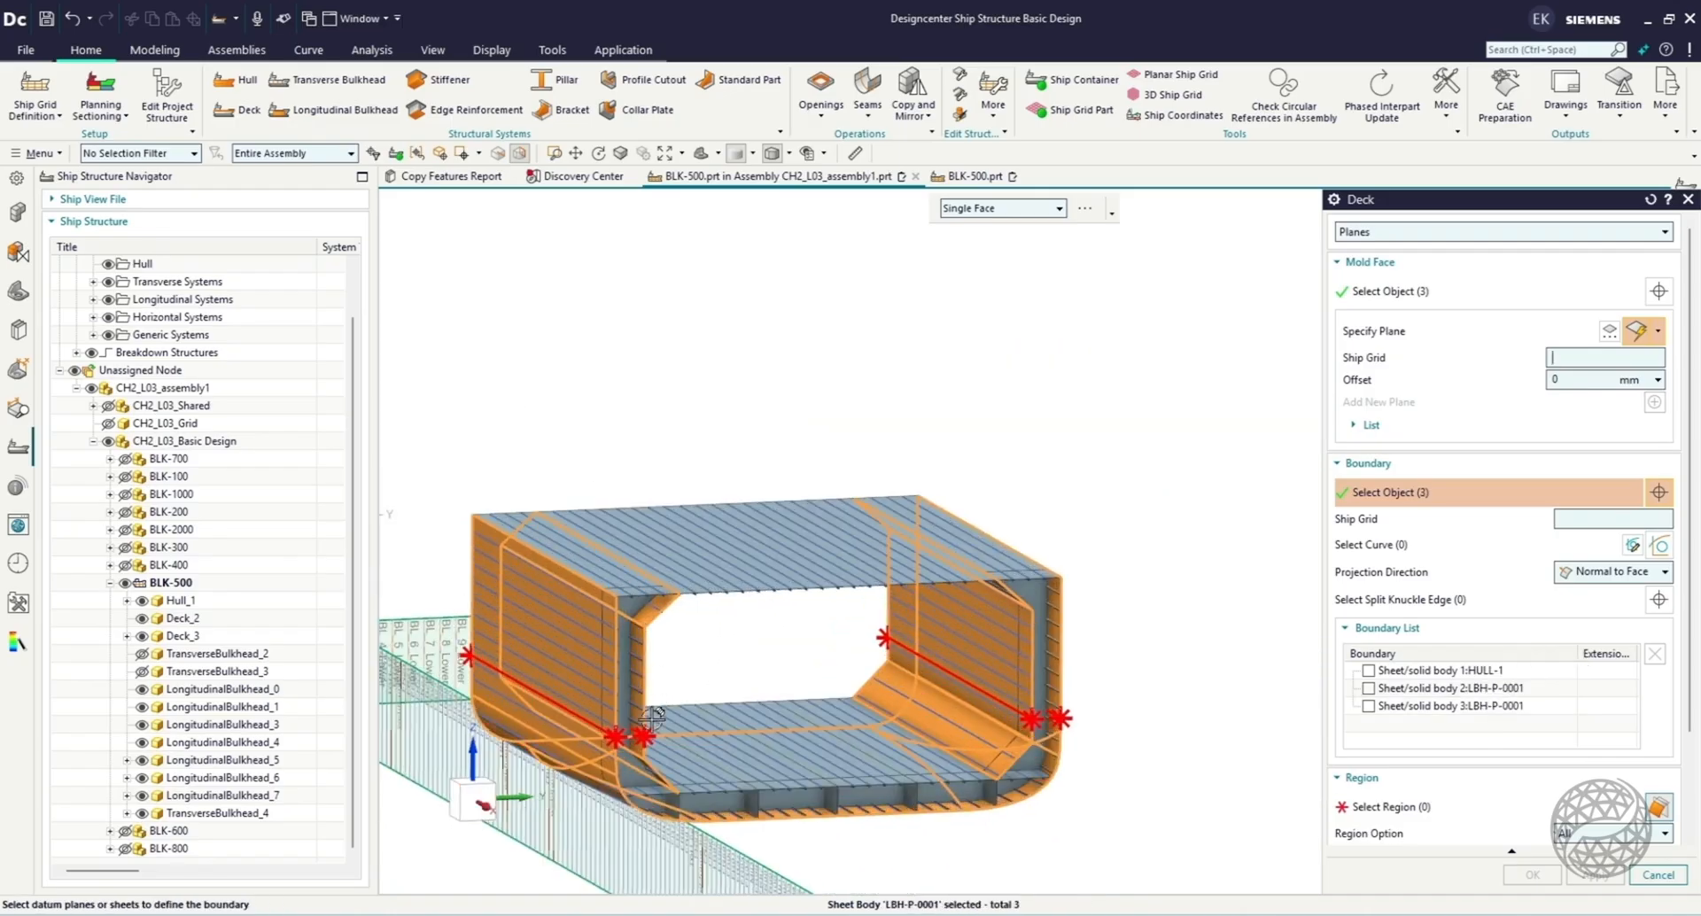
Add datum planes TBH-113 and TBH-82 as the fore and aft boundaries of the new decks.
{"action": "left_click", "coordinate": [450, 803]}
{"action": "scroll", "coordinate": [760, 643], "scroll_direction": "down", "scroll_amount": 2}
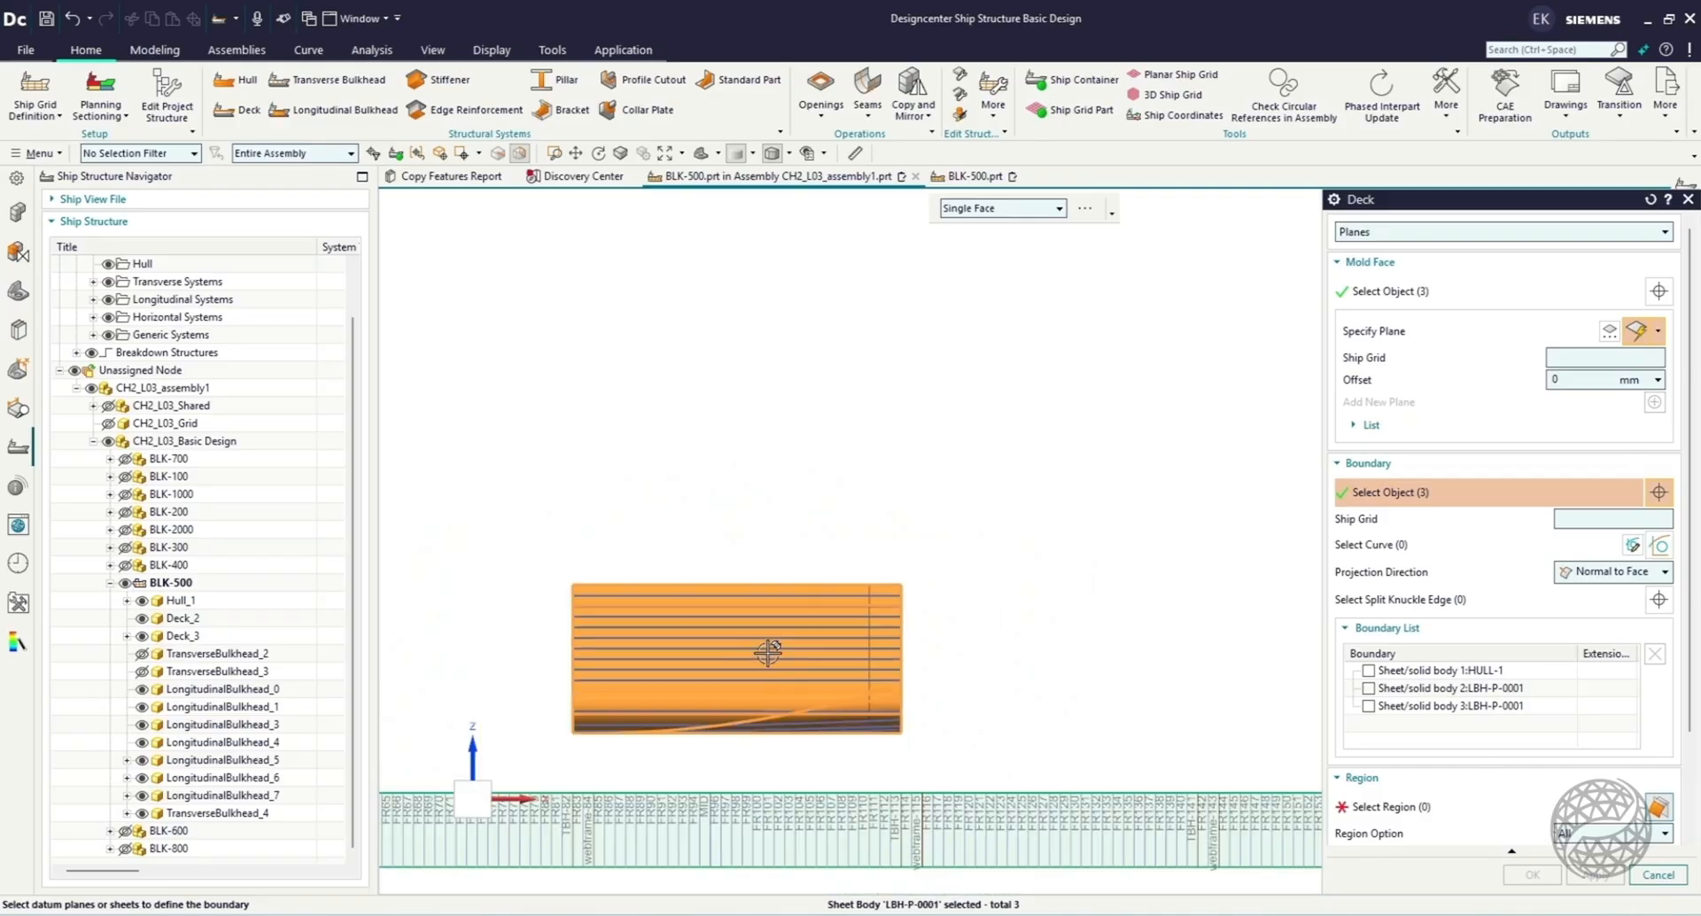
{"action": "scroll", "coordinate": [910, 824], "scroll_direction": "up", "scroll_amount": 4}
{"action": "left_click", "coordinate": [904, 805]}
{"action": "scroll", "coordinate": [1057, 657], "scroll_direction": "down", "scroll_amount": 5}
{"action": "scroll", "coordinate": [759, 746], "scroll_direction": "up", "scroll_amount": 3}
{"action": "scroll", "coordinate": [760, 746], "scroll_direction": "up", "scroll_amount": 2}
{"action": "left_click", "coordinate": [676, 556]}
{"action": "scroll", "coordinate": [682, 559], "scroll_direction": "down", "scroll_amount": 4}
{"action": "scroll", "coordinate": [1107, 327], "scroll_direction": "up", "scroll_amount": 3}
{"action": "middle_click_drag", "start_coordinate": [1180, 405], "coordinate": [1068, 431]}
{"action": "scroll", "coordinate": [1070, 431], "scroll_direction": "down", "scroll_amount": 2}
{"action": "scroll", "coordinate": [928, 417], "scroll_direction": "up", "scroll_amount": 2}
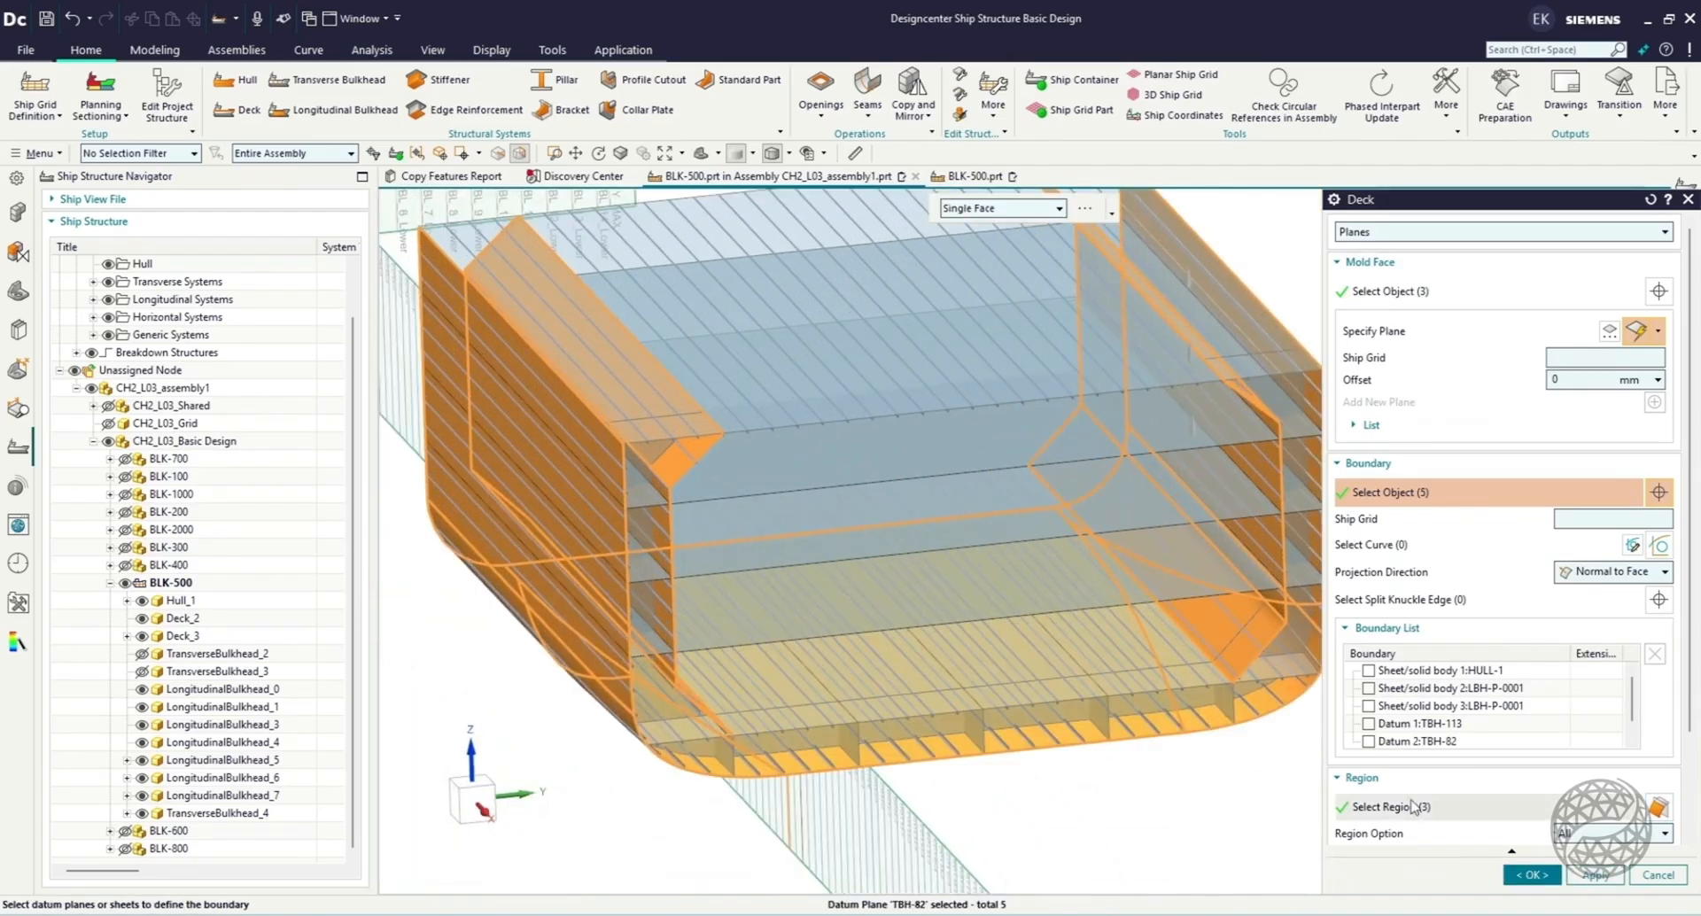
Exclude the central region between the longitudinal bulkheads and create the side decks.
{"action": "left_click", "coordinate": [1414, 810]}
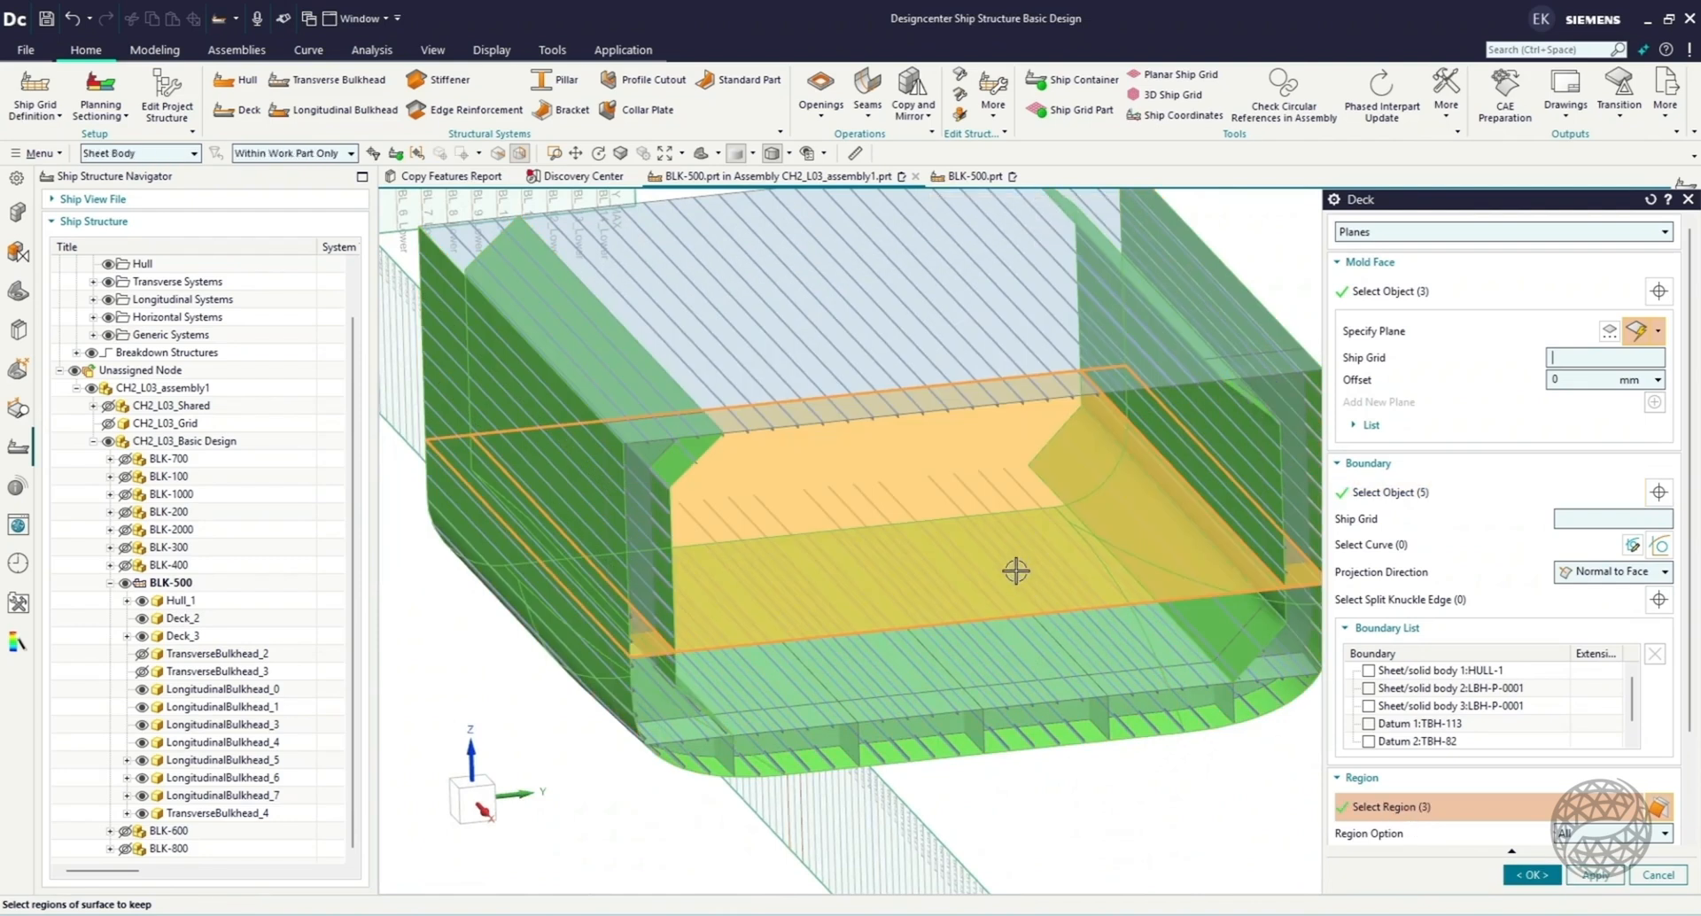
{"action": "left_click", "coordinate": [1016, 567]}
{"action": "left_click", "coordinate": [1531, 874]}
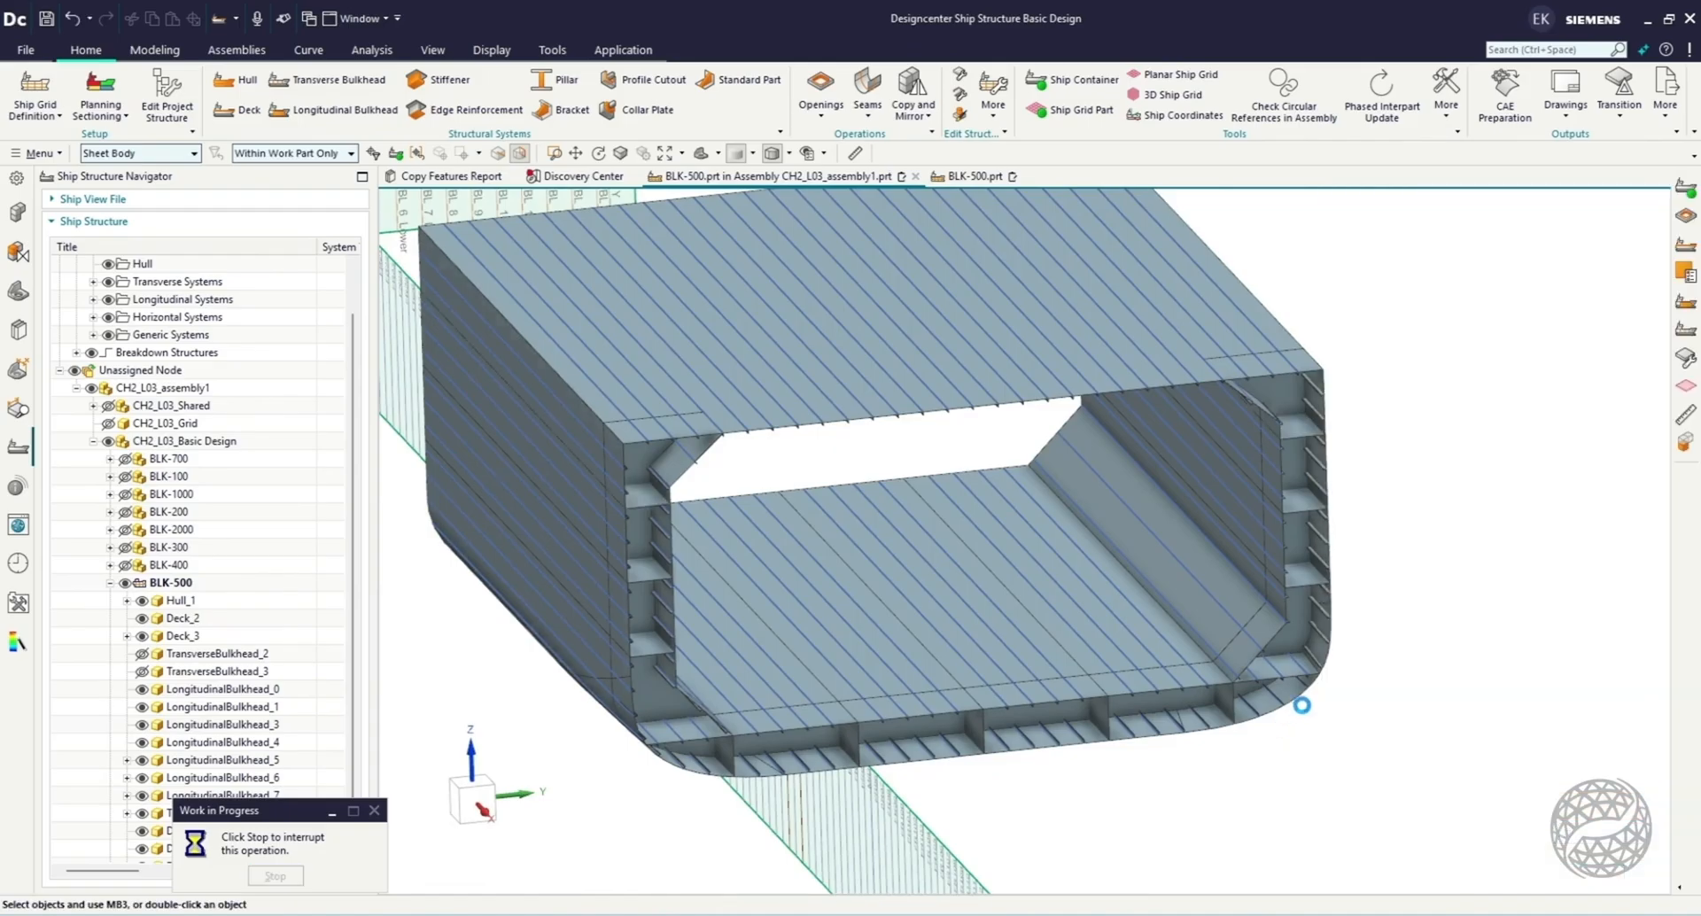
{"action": "scroll", "coordinate": [1462, 706], "scroll_direction": "down", "scroll_amount": 3}
{"action": "scroll", "coordinate": [1134, 536], "scroll_direction": "up", "scroll_amount": 2}
{"action": "key", "text": "F8"}
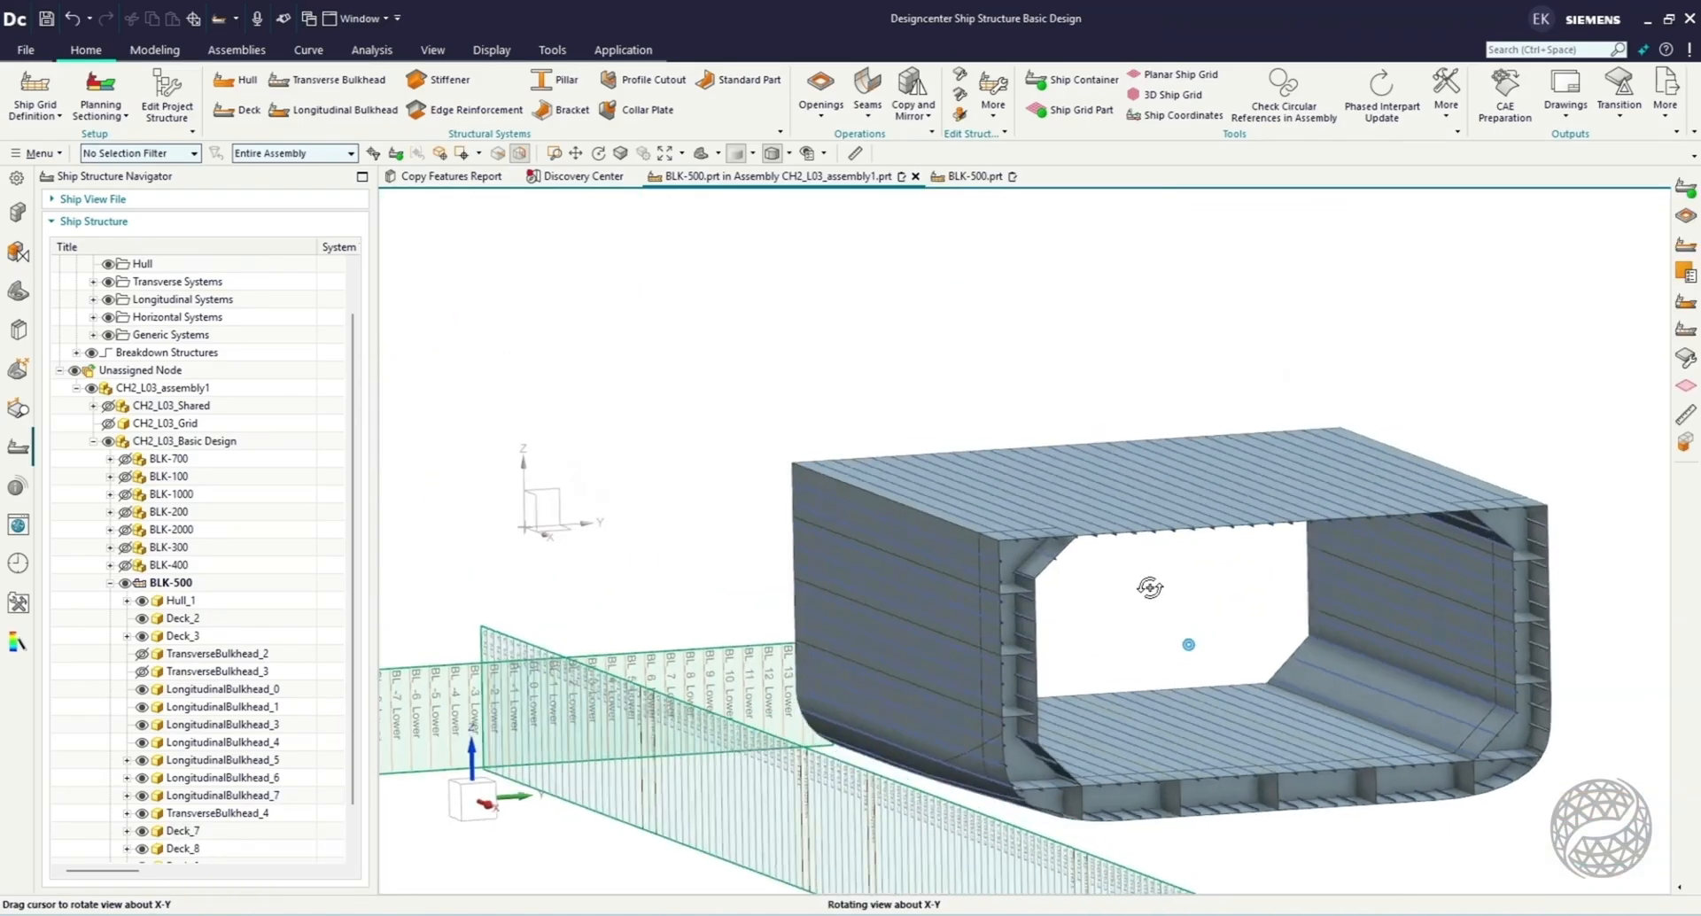
Start a centered Cutout on TransverseBulkhead_4, bounded by the TweenDeck and LowerDeck side decks, the side shell and LongitudinalBulkhead_6.
{"action": "left_click", "coordinate": [821, 115]}
{"action": "left_click", "coordinate": [833, 150]}
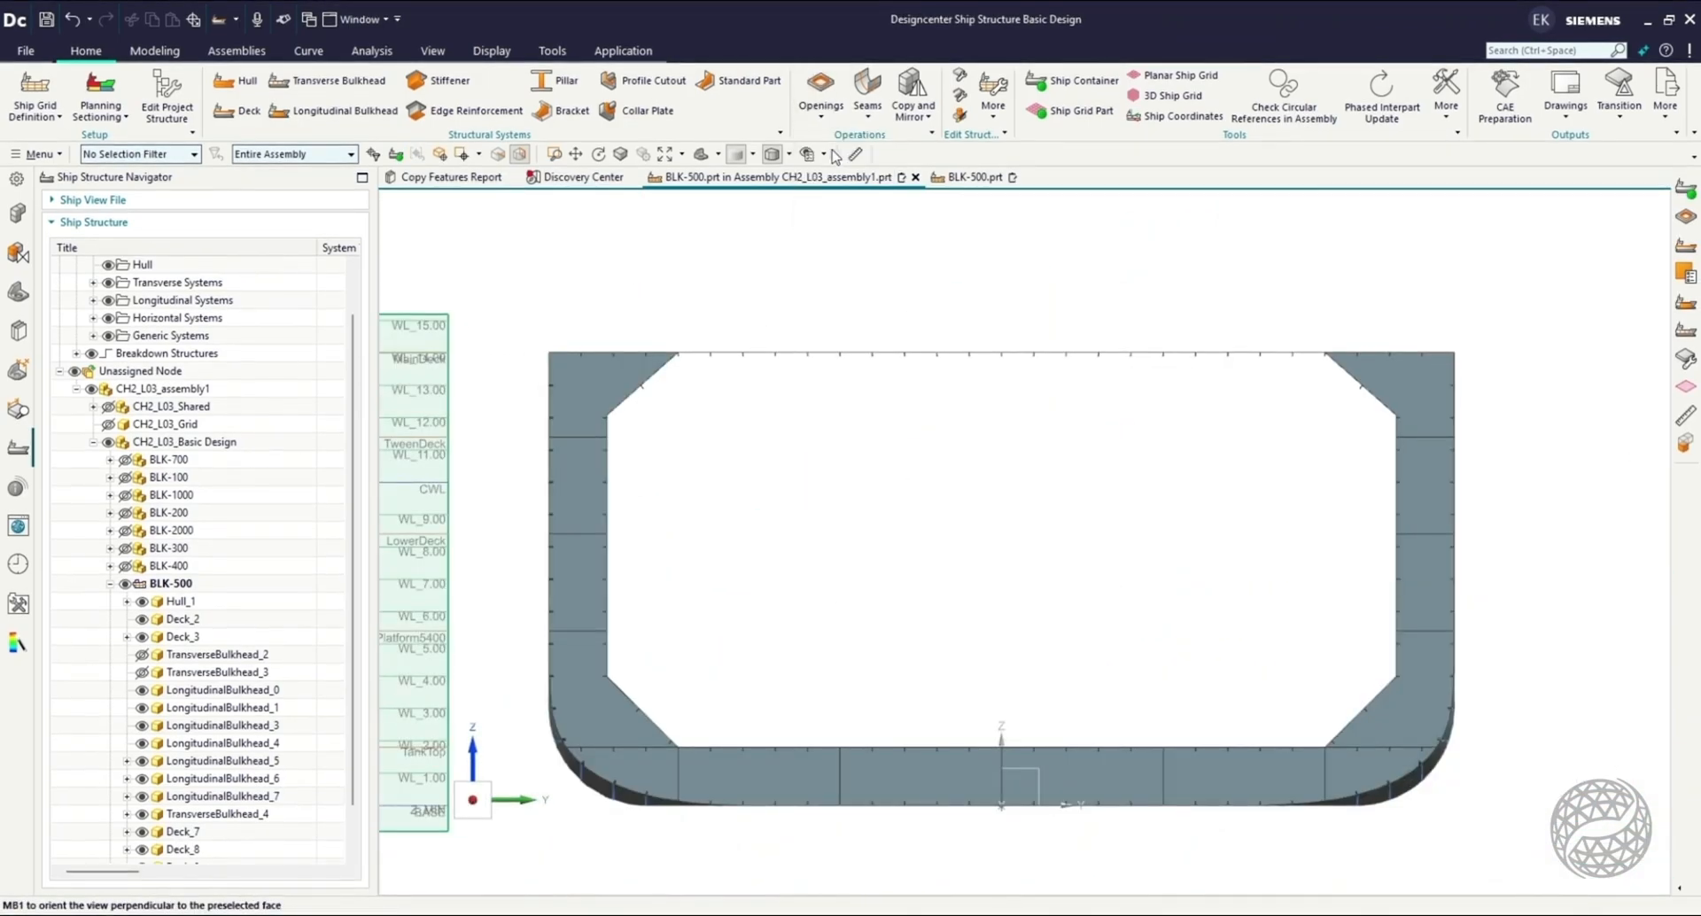
{"action": "left_click", "coordinate": [584, 386]}
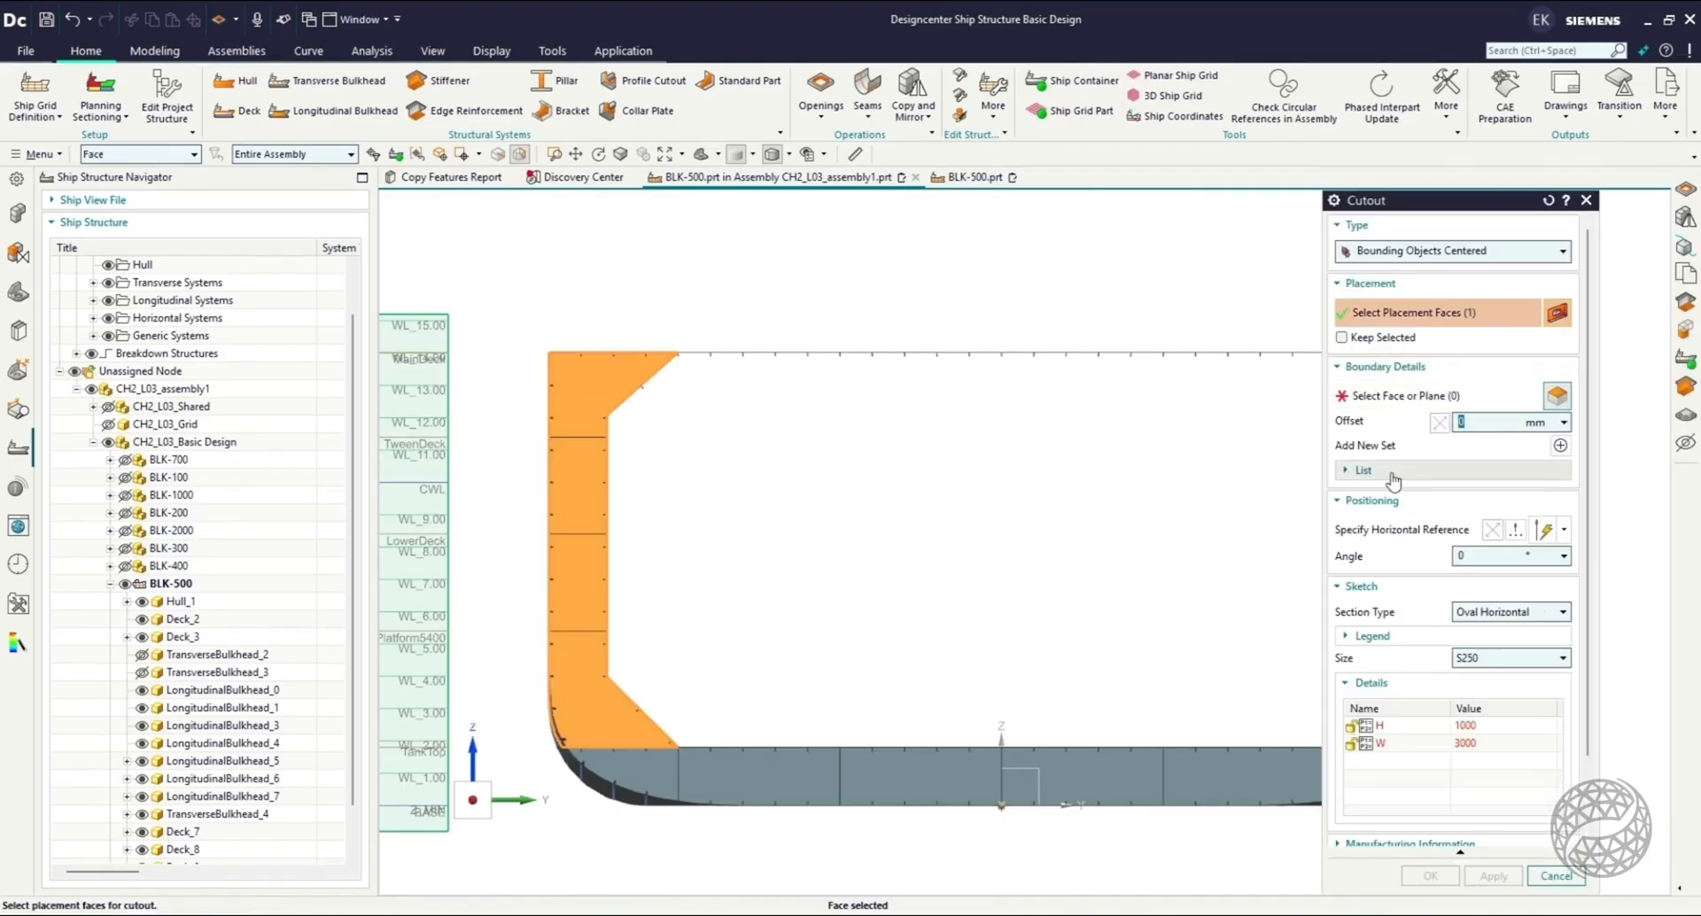
{"action": "left_click", "coordinate": [1399, 398]}
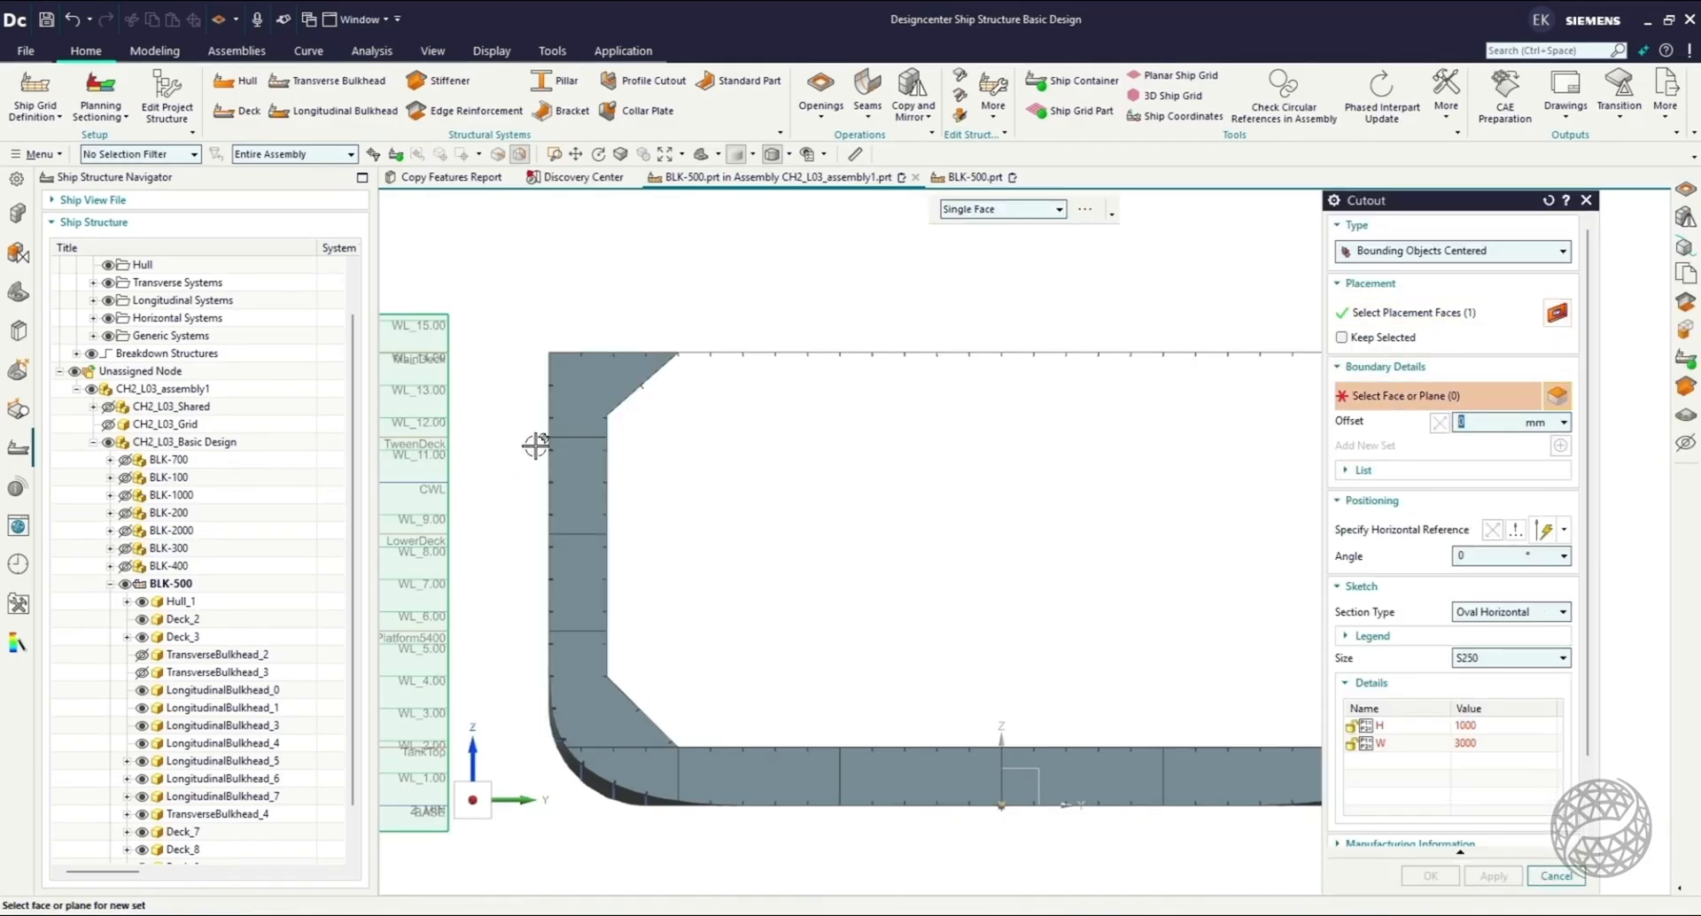
{"action": "middle_click_drag", "start_coordinate": [581, 441], "coordinate": [579, 493]}
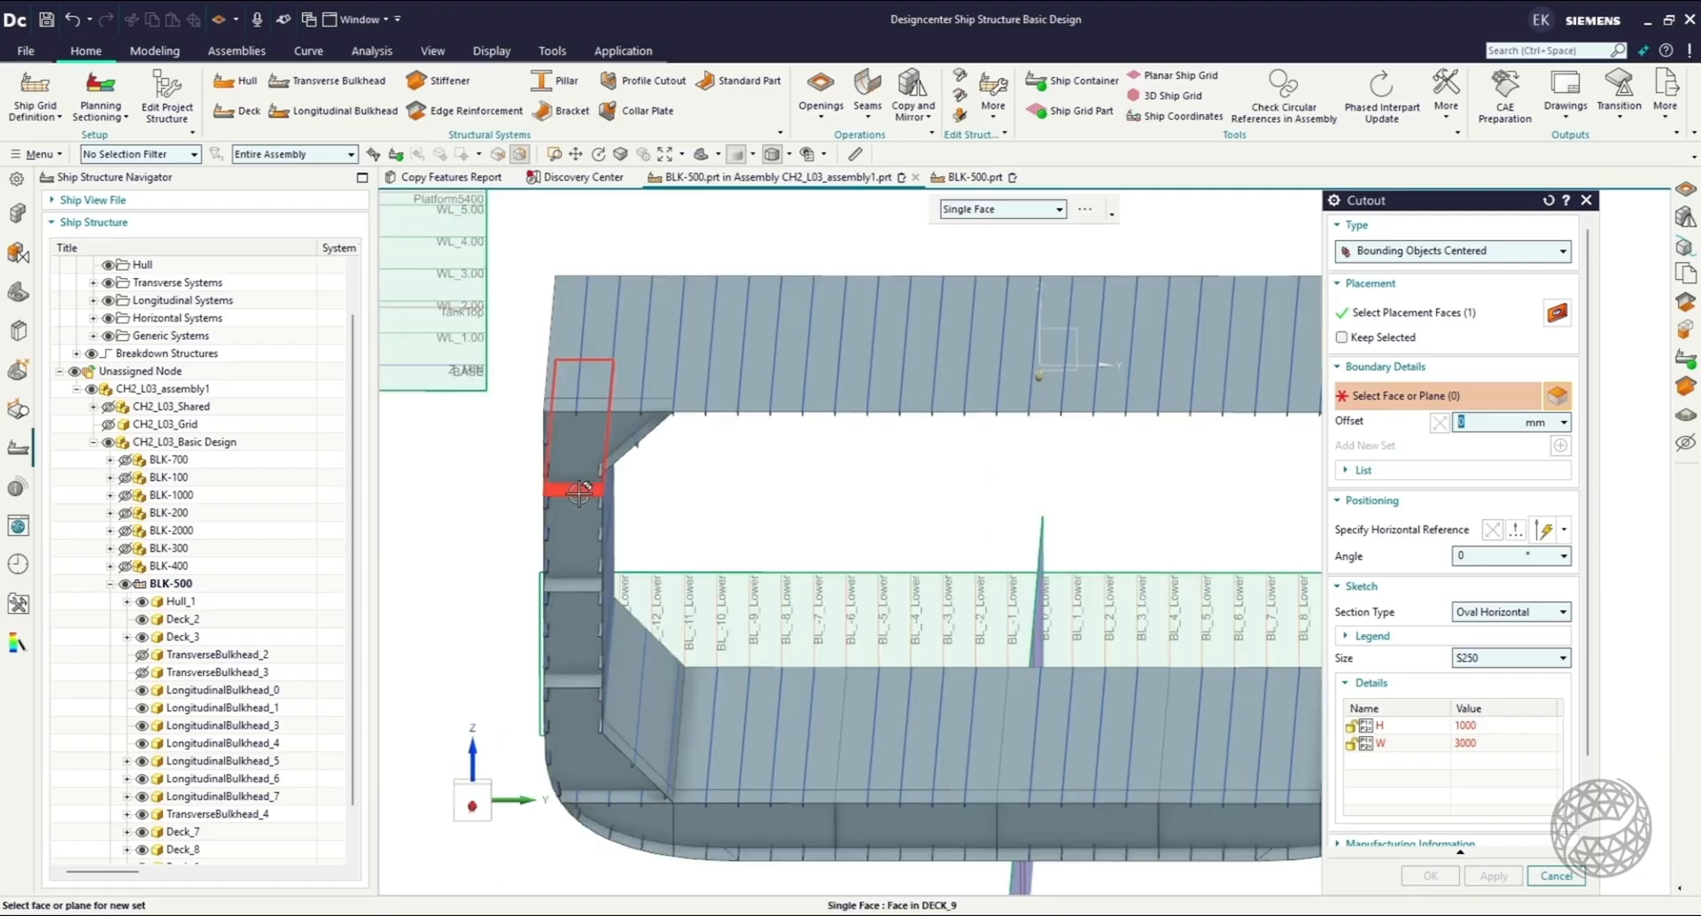
{"action": "left_click", "coordinate": [579, 492]}
{"action": "left_click", "coordinate": [570, 585]}
{"action": "middle_click_drag", "start_coordinate": [571, 586], "coordinate": [482, 516]}
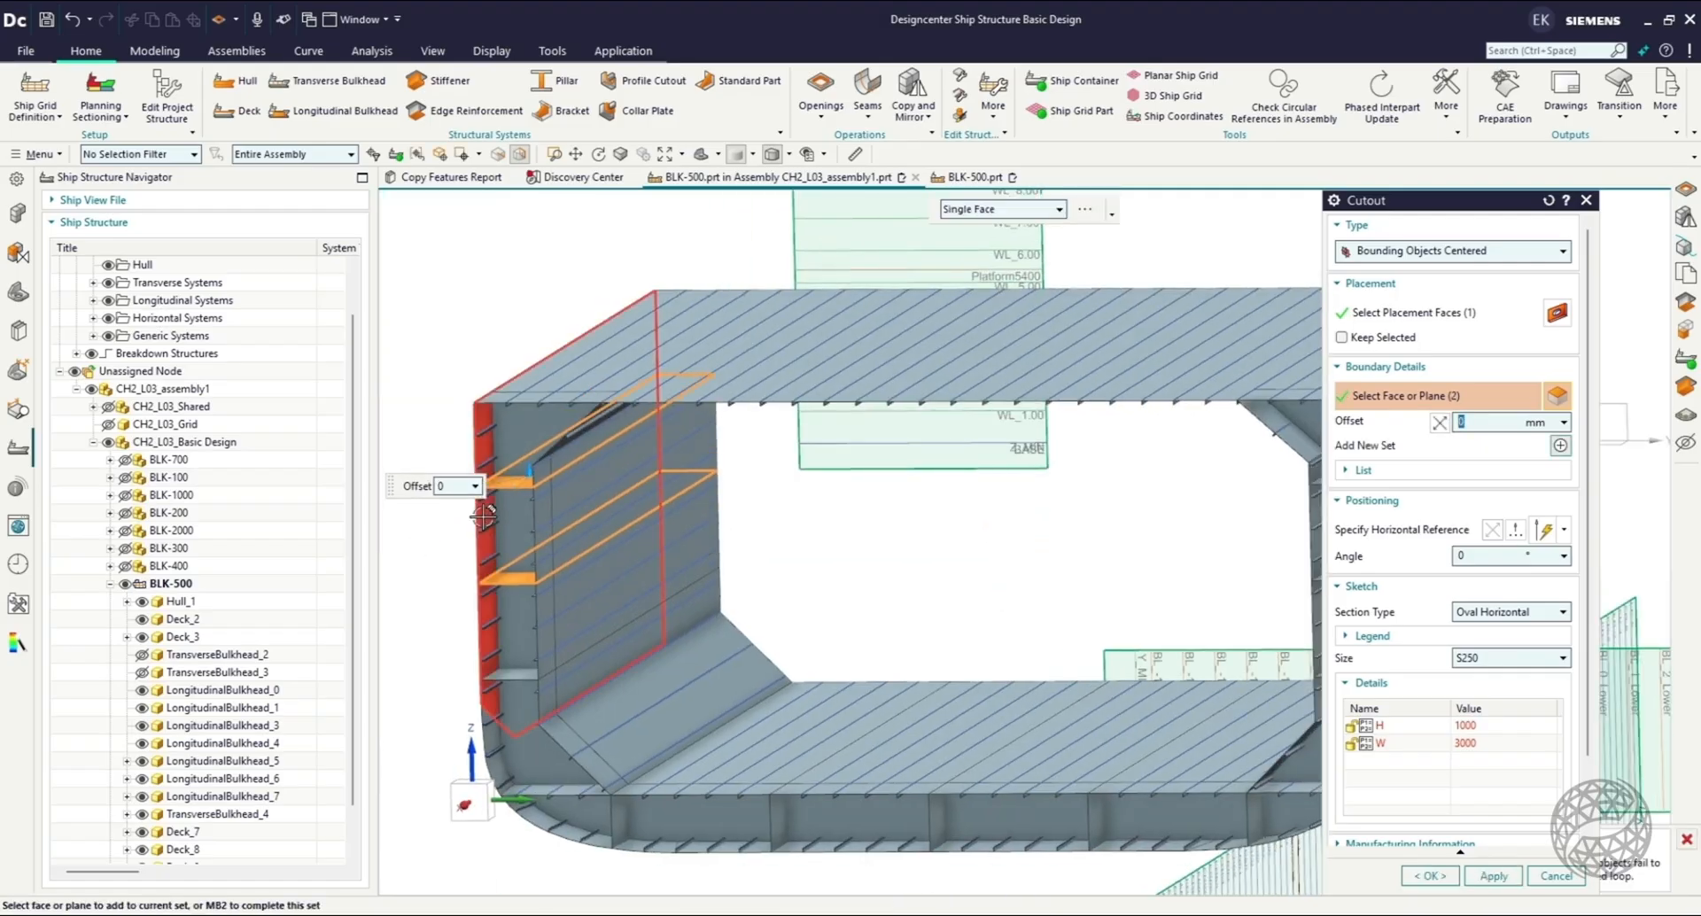
{"action": "left_click", "coordinate": [482, 516]}
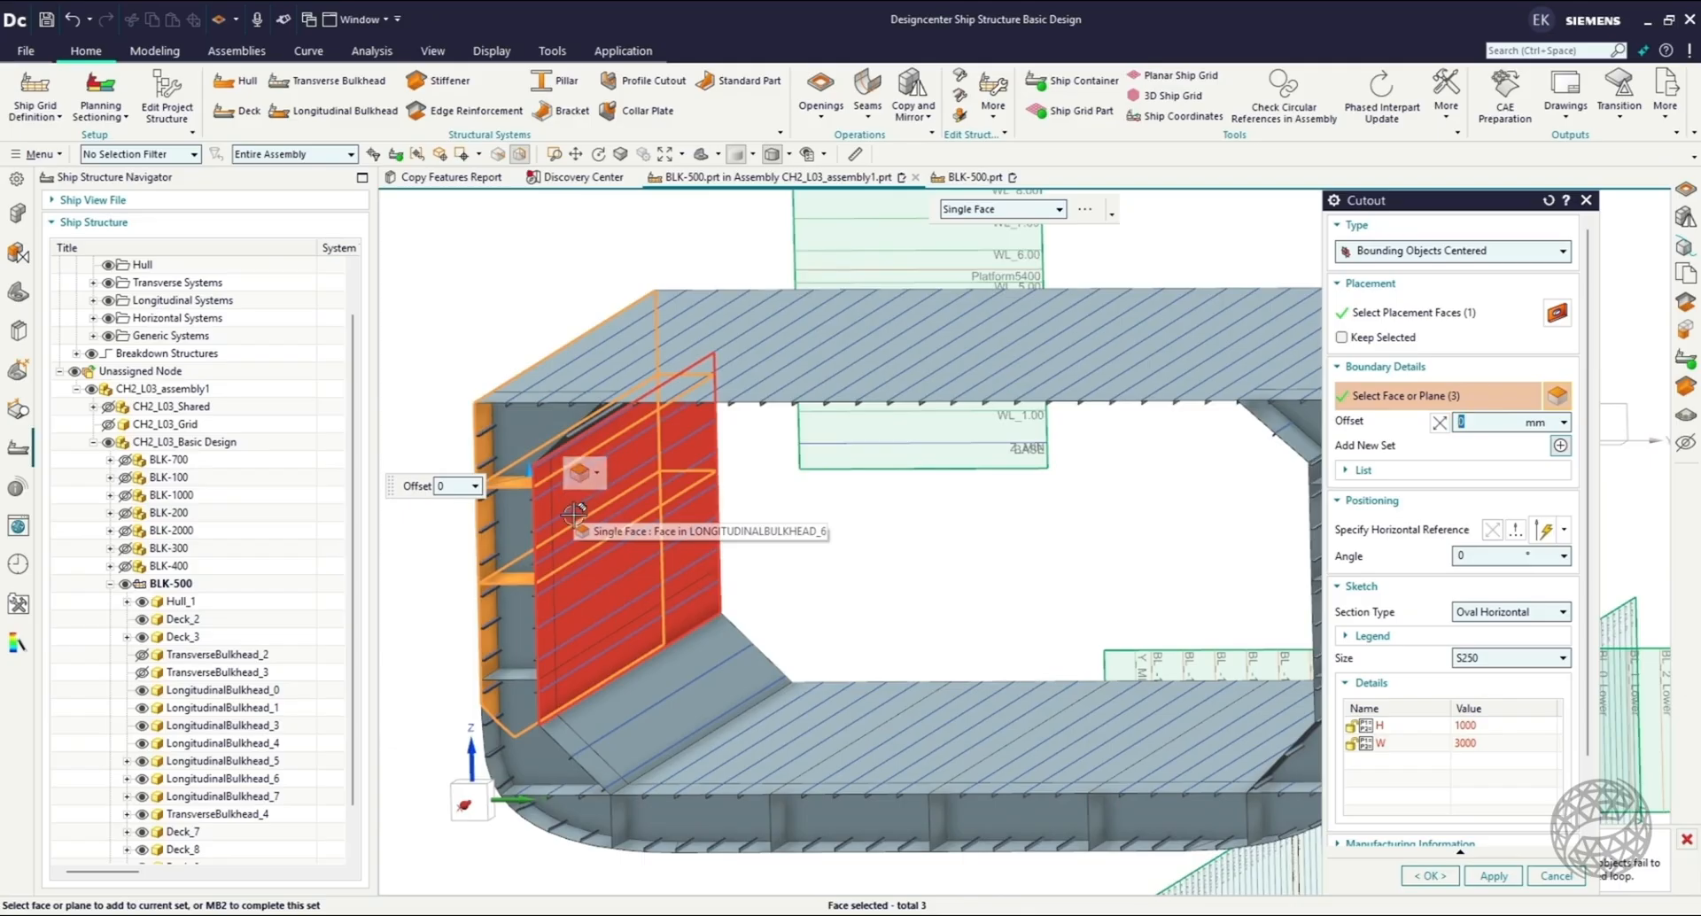
{"action": "left_click", "coordinate": [574, 513]}
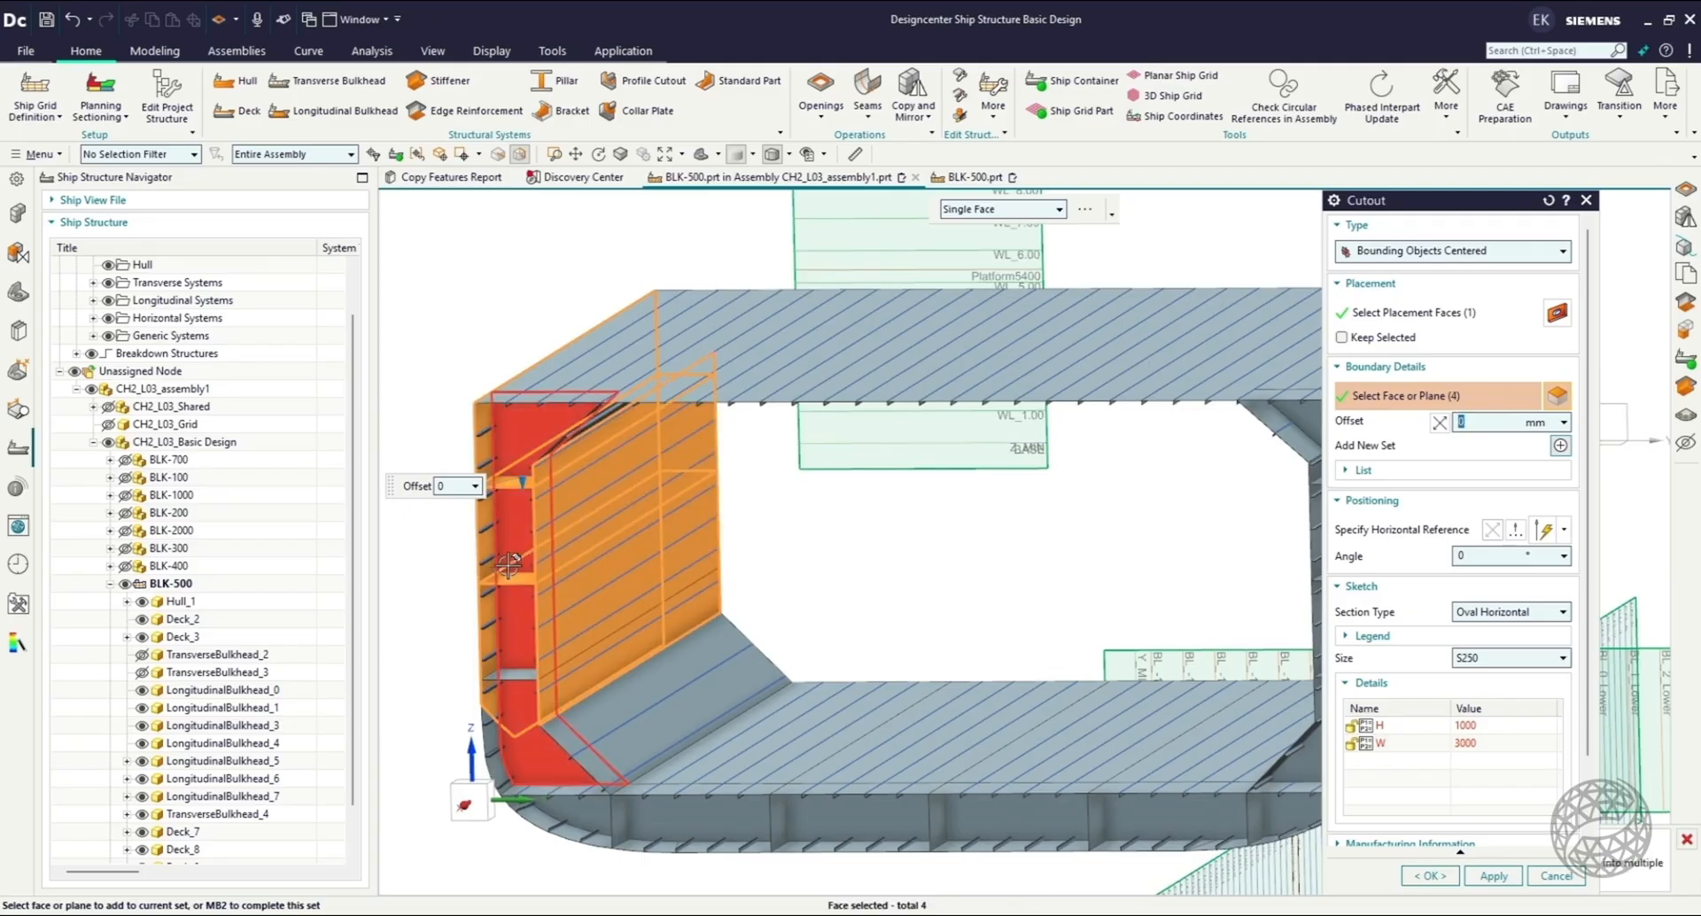
Set the cutout section to Oval Vertical with size S250.
{"action": "left_click", "coordinate": [1507, 611]}
{"action": "left_click", "coordinate": [1497, 735]}
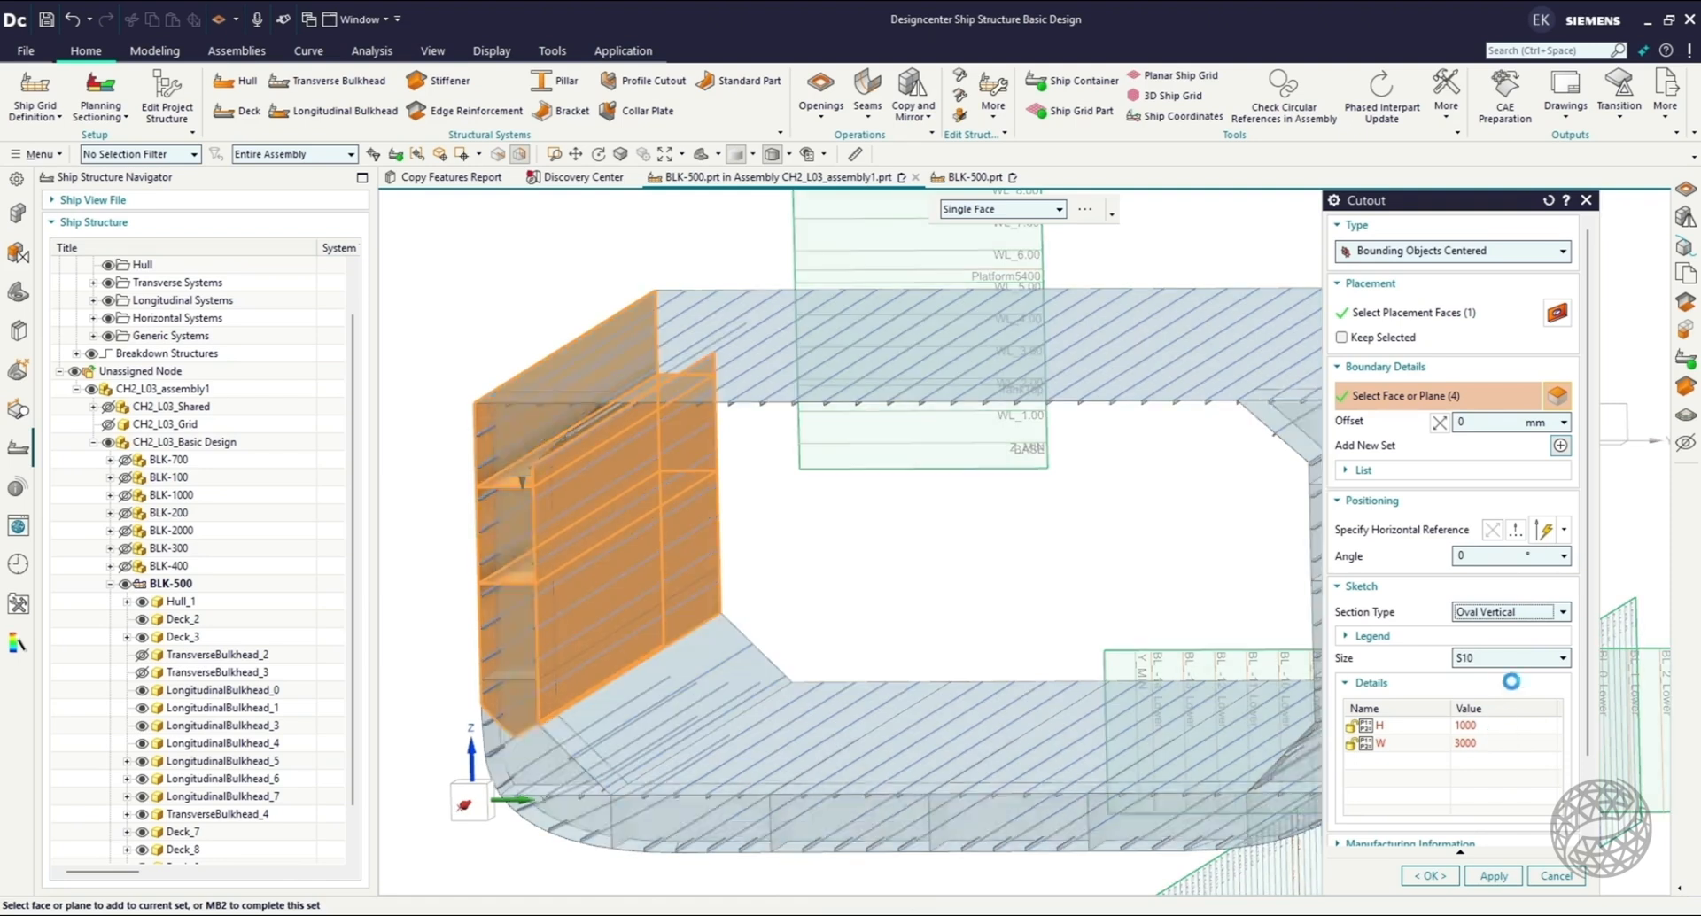
{"action": "left_click", "coordinate": [1522, 660]}
{"action": "left_click", "coordinate": [1487, 827]}
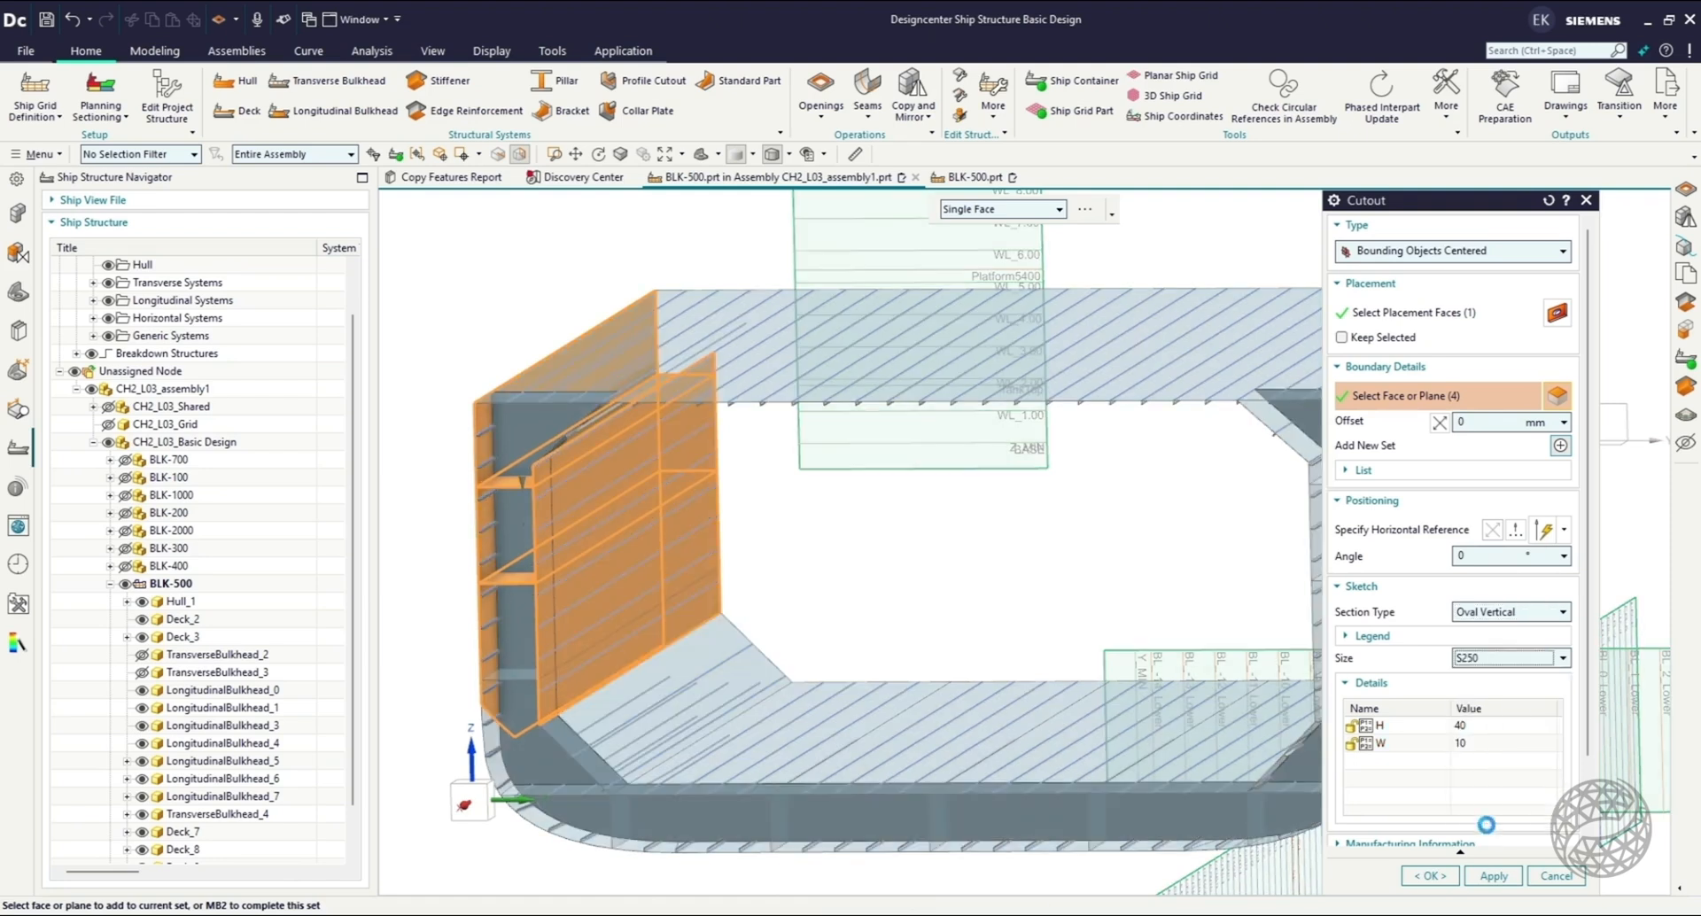
{"action": "left_click", "coordinate": [468, 799]}
{"action": "scroll", "coordinate": [558, 496], "scroll_direction": "up", "scroll_amount": 5}
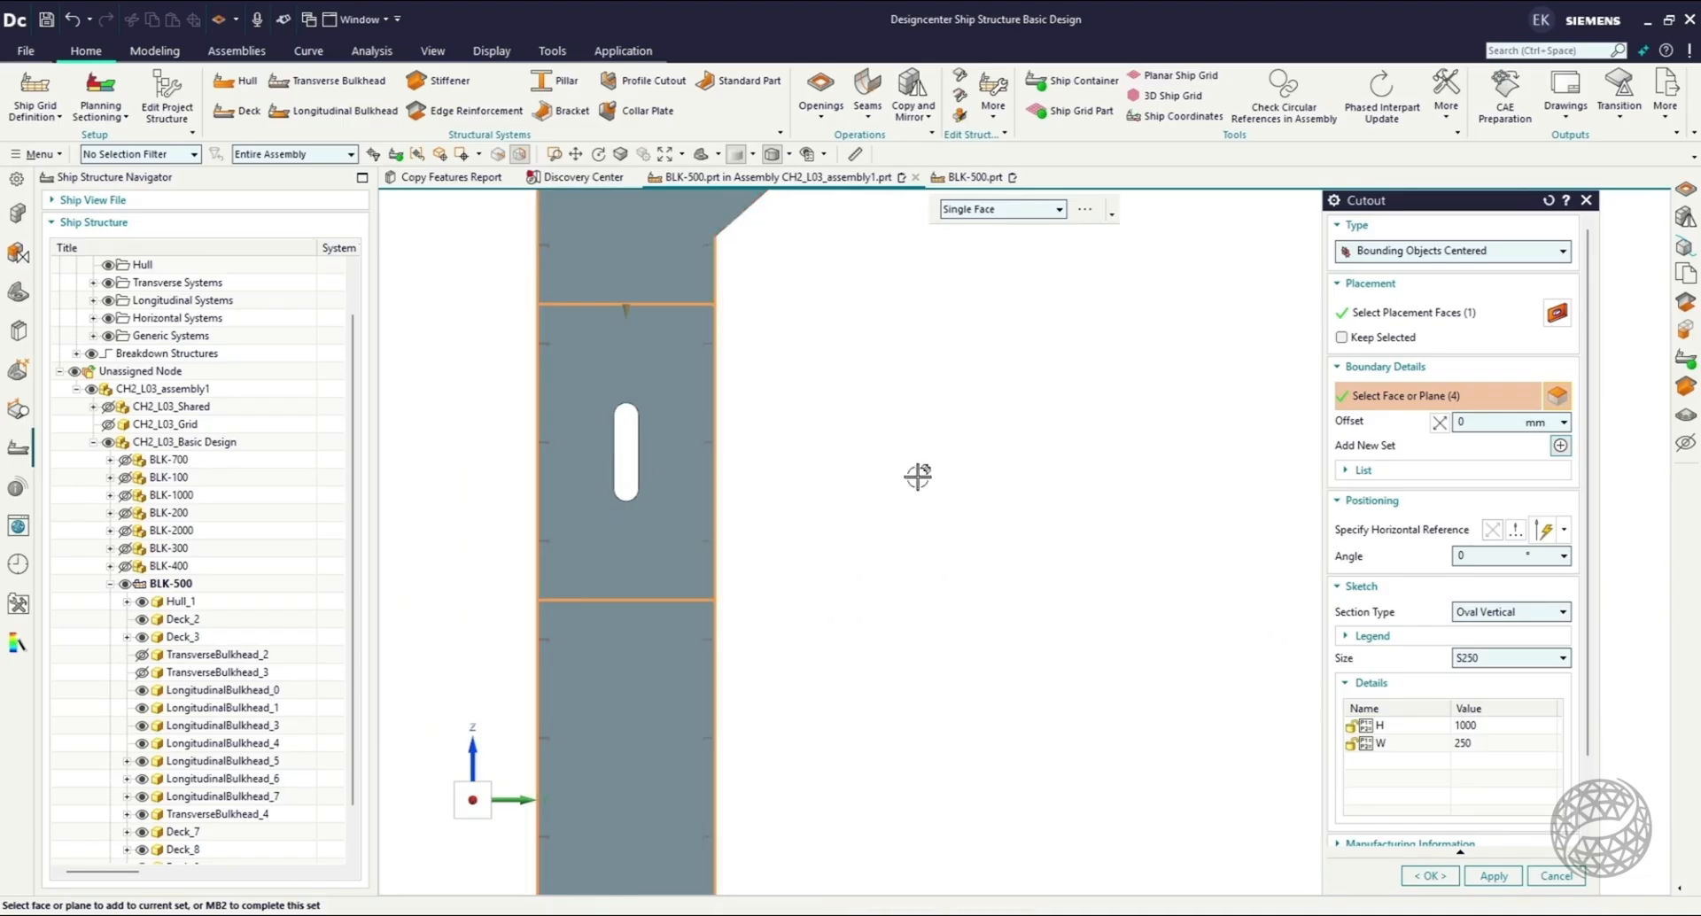
Set the oval cutout's height to 2000 and width to 1000, and create it.
{"action": "double_click", "coordinate": [1470, 725]}
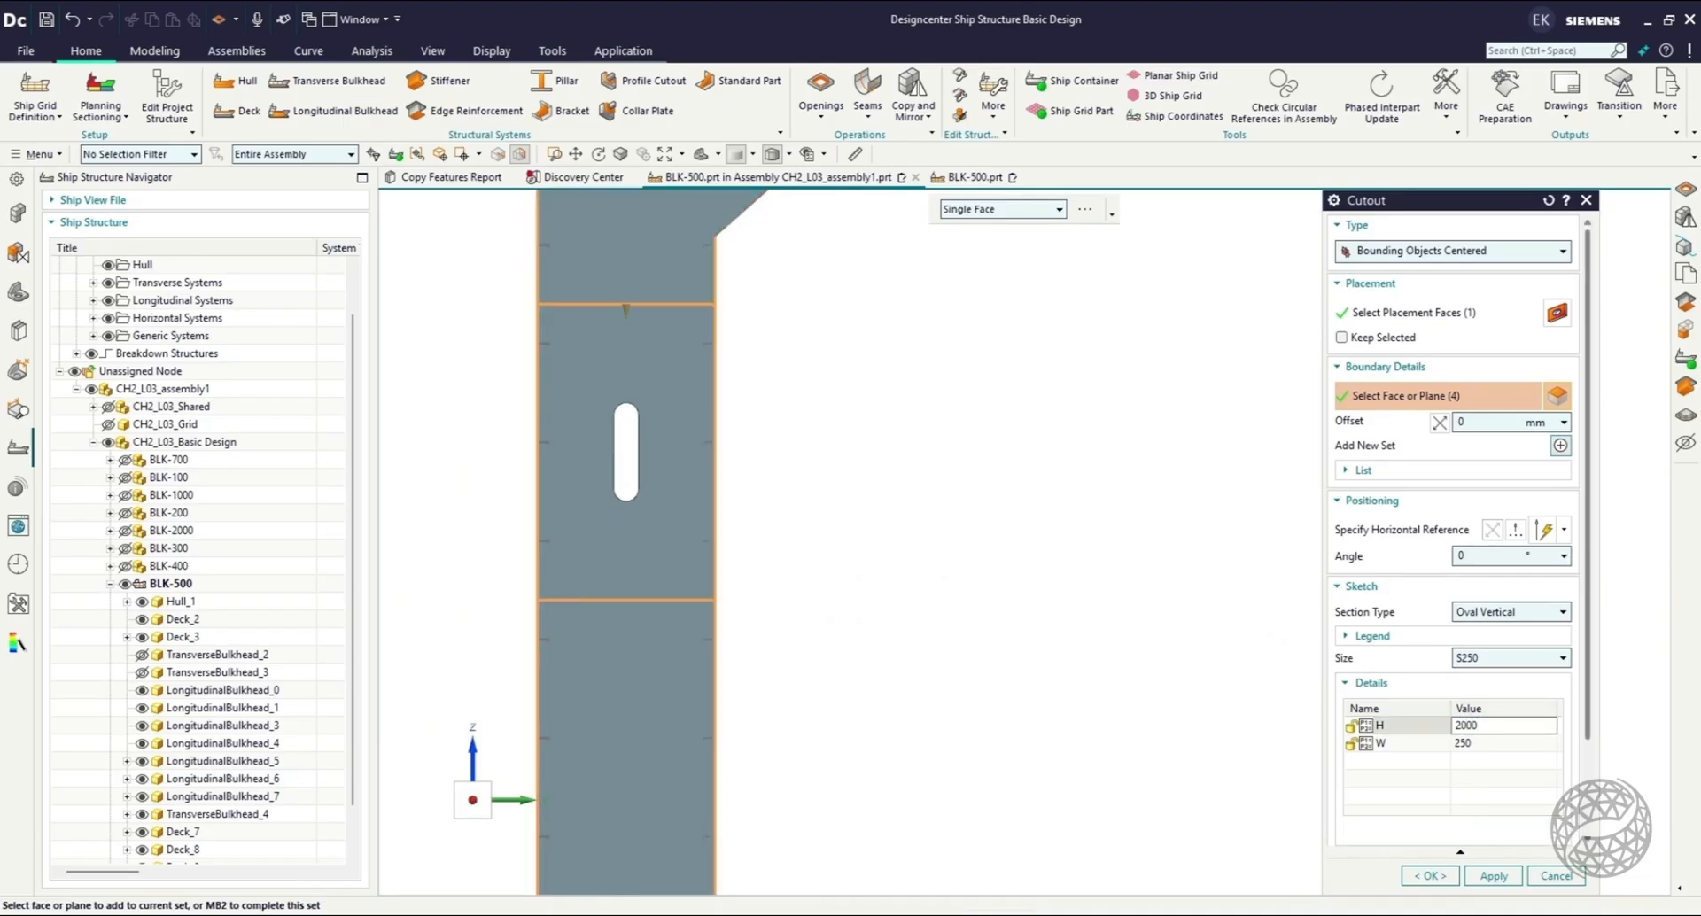
{"action": "key", "text": "Return"}
{"action": "double_click", "coordinate": [1466, 746]}
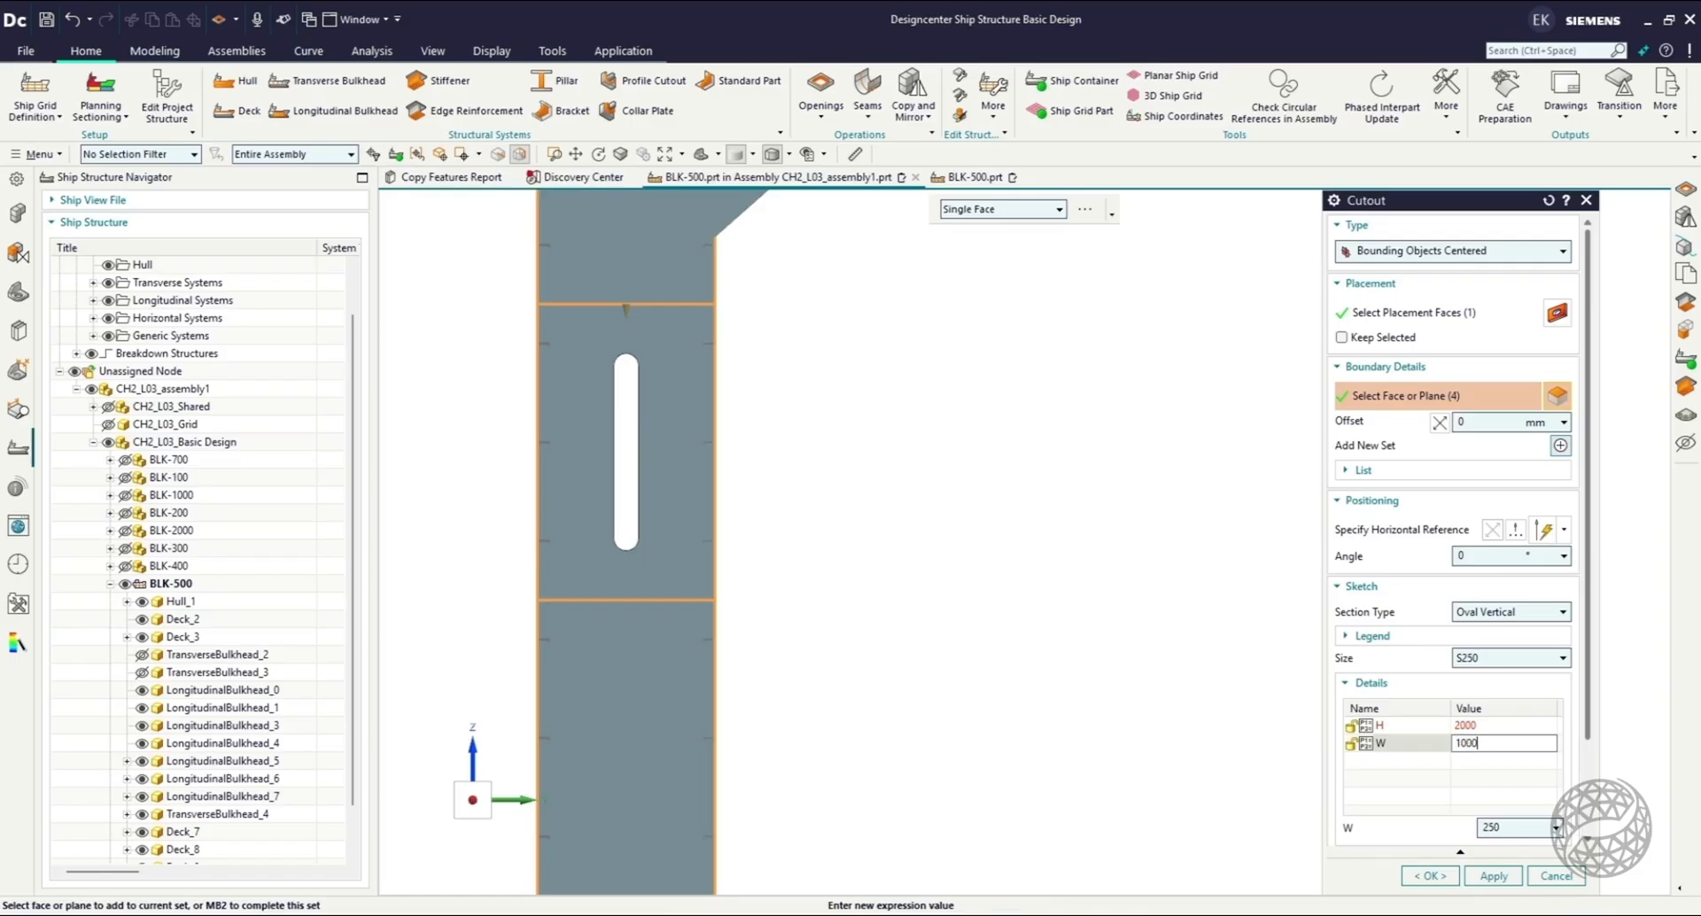
{"action": "key", "text": "Return"}
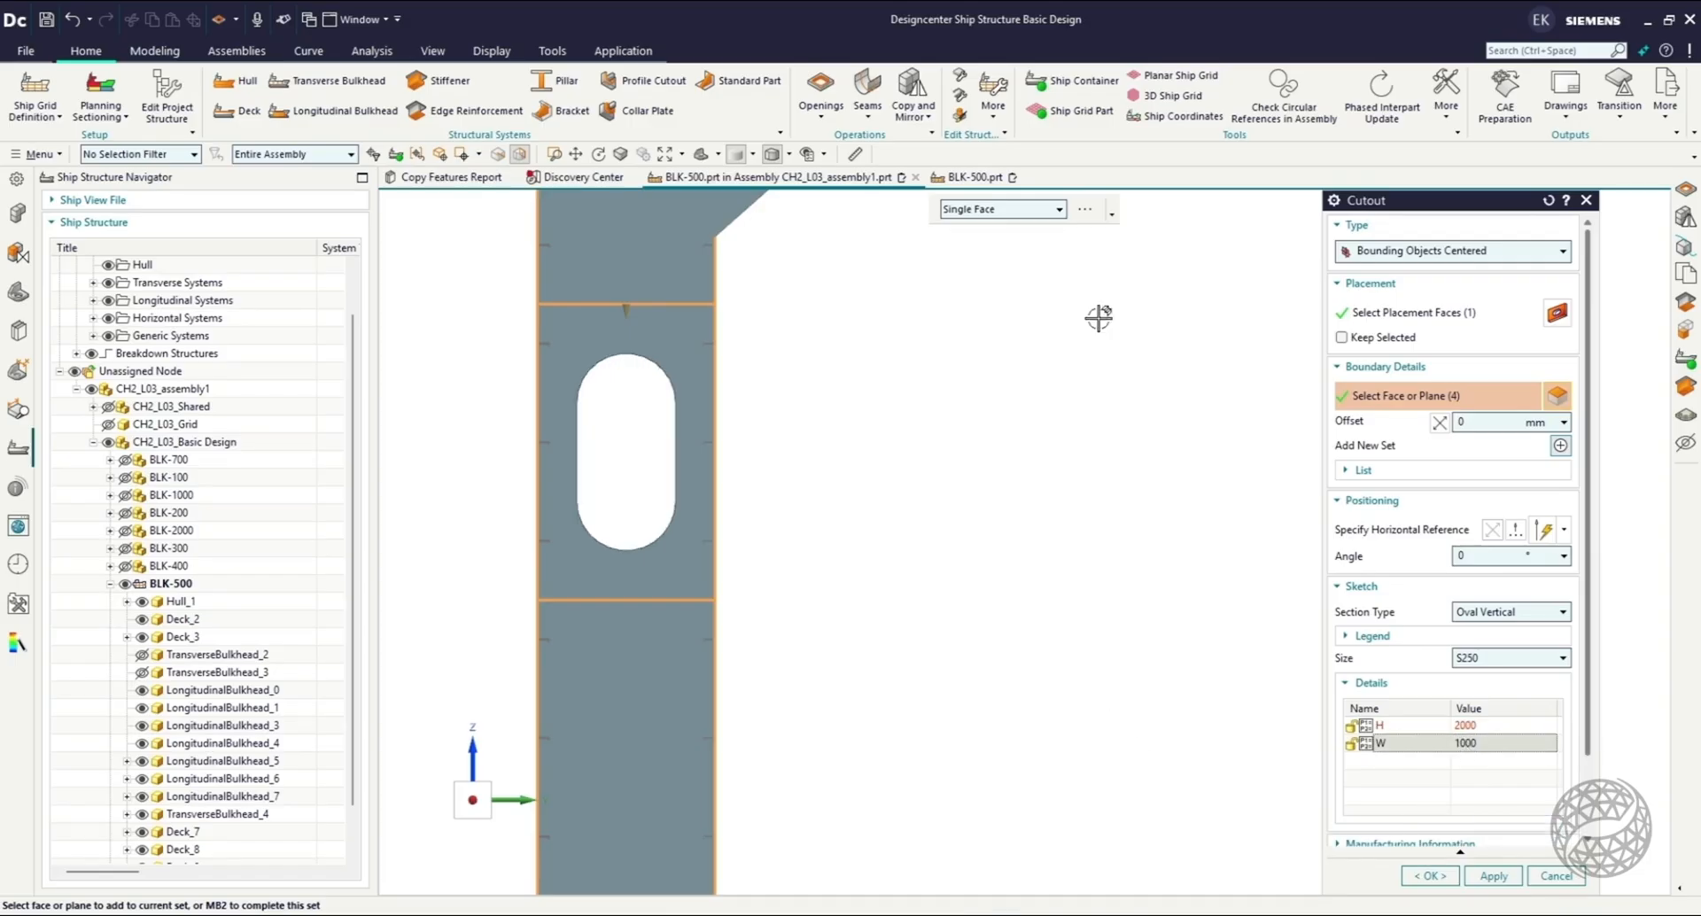
{"action": "scroll", "coordinate": [1096, 451], "scroll_direction": "down", "scroll_amount": 2}
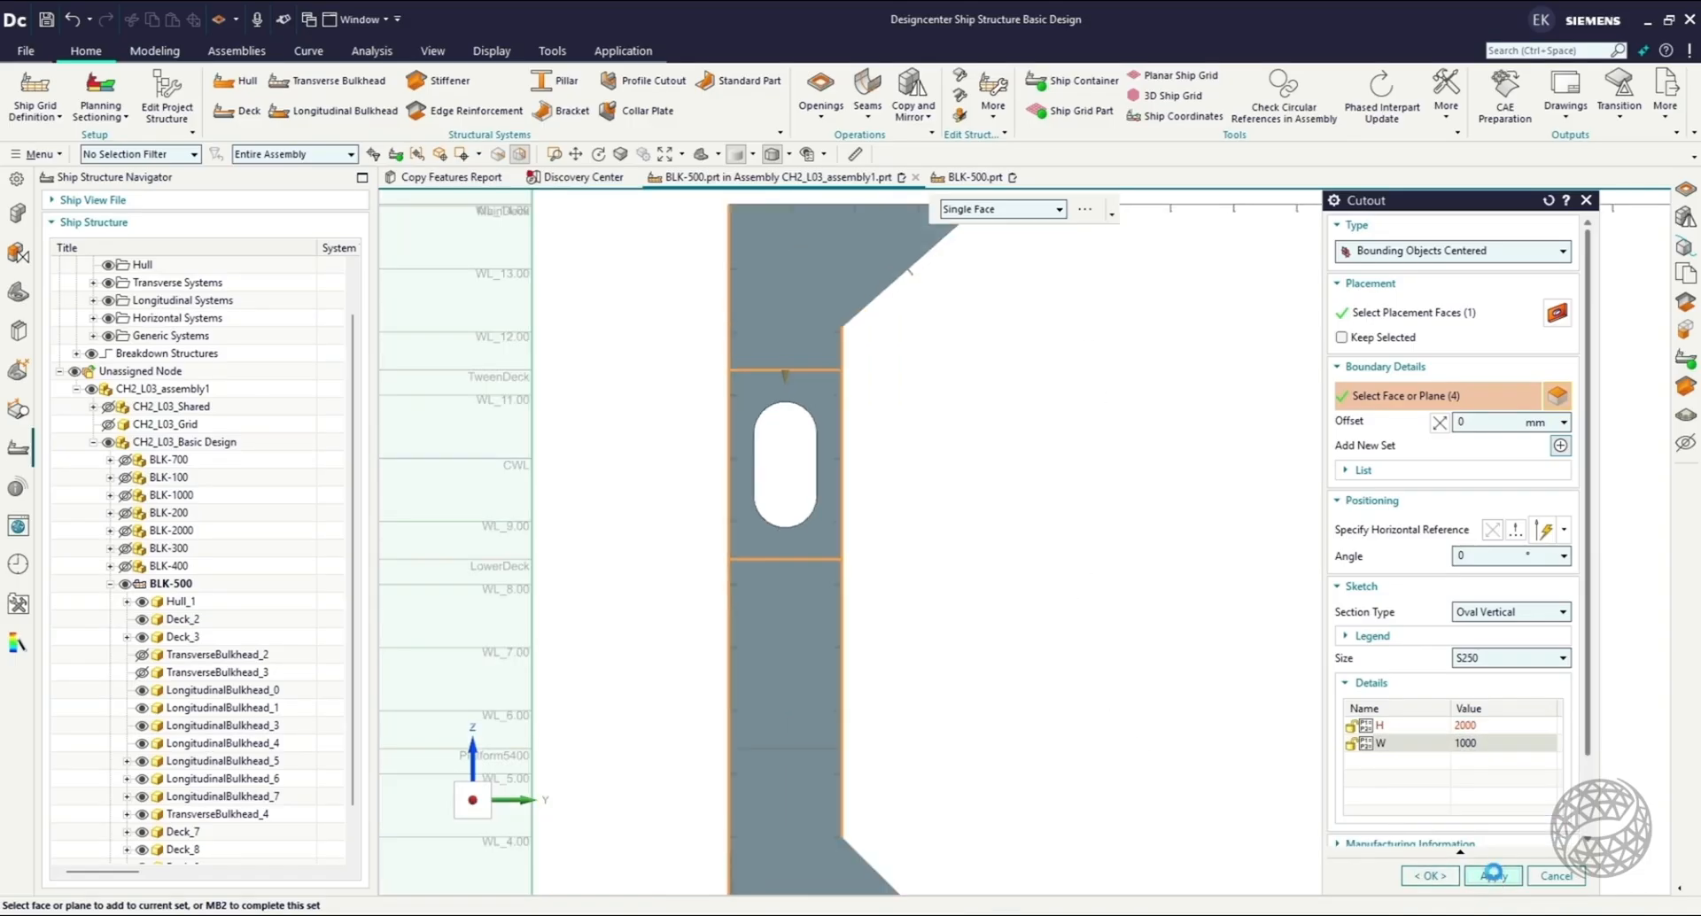
{"action": "left_click", "coordinate": [1494, 875]}
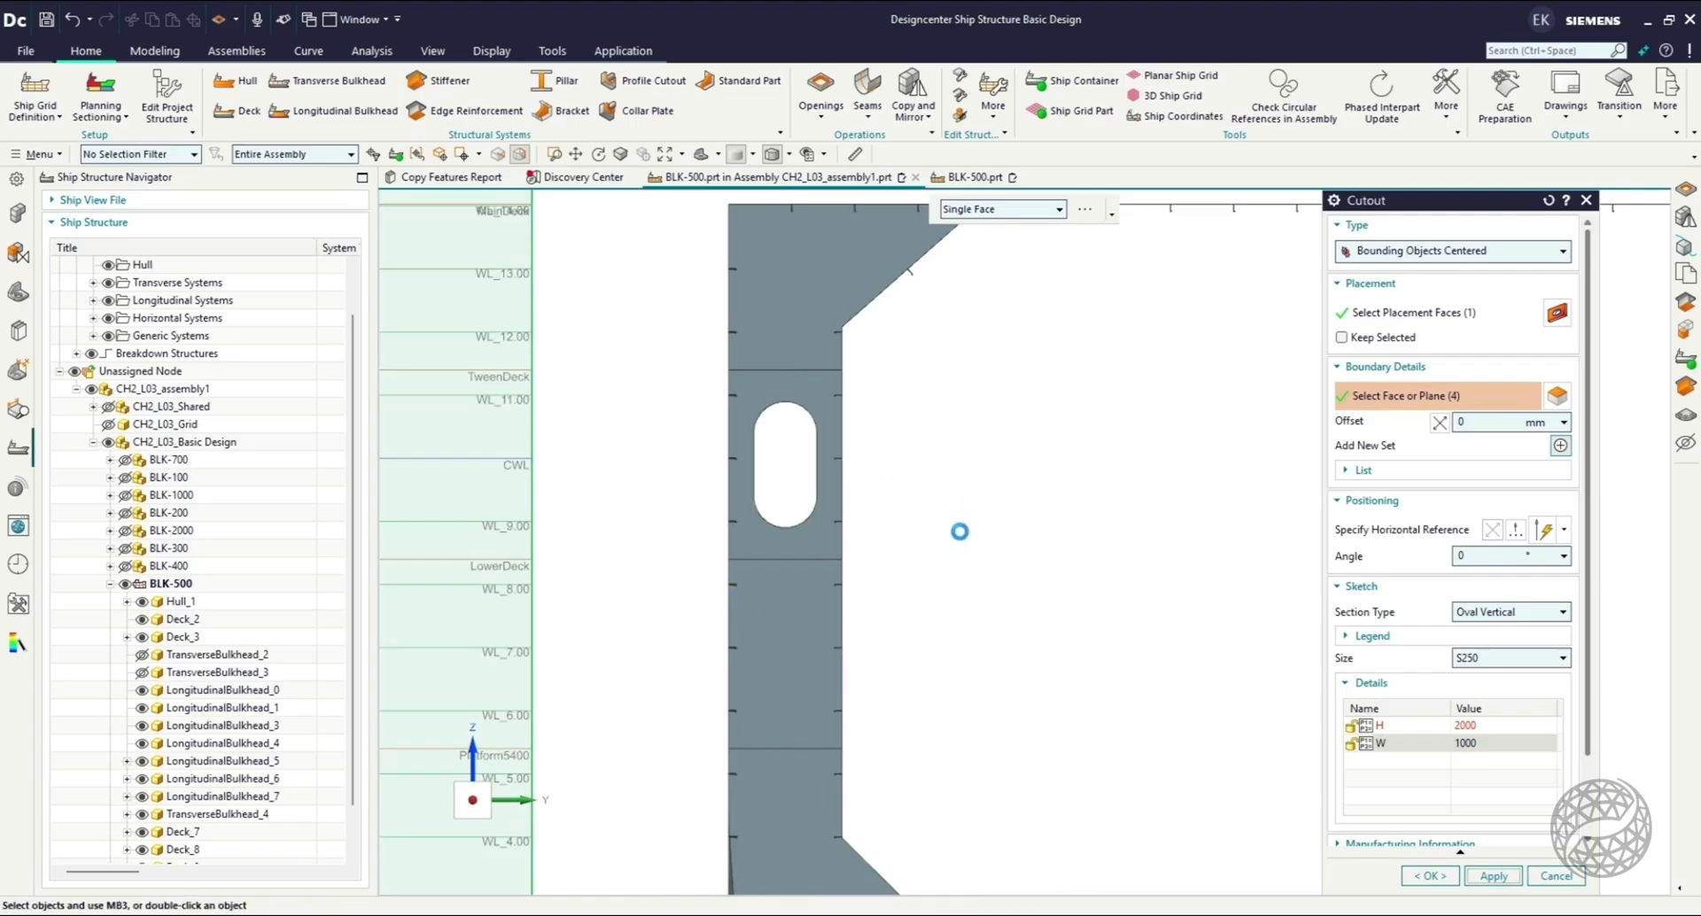
Create a second 2000 by 1000 vertical oval cutout in TransverseBulkhead_4, centered between the LowerDeck and Platform5400 decks, side shell and longitudinal bulkhead.
{"action": "middle_click_drag", "start_coordinate": [974, 526], "coordinate": [967, 539]}
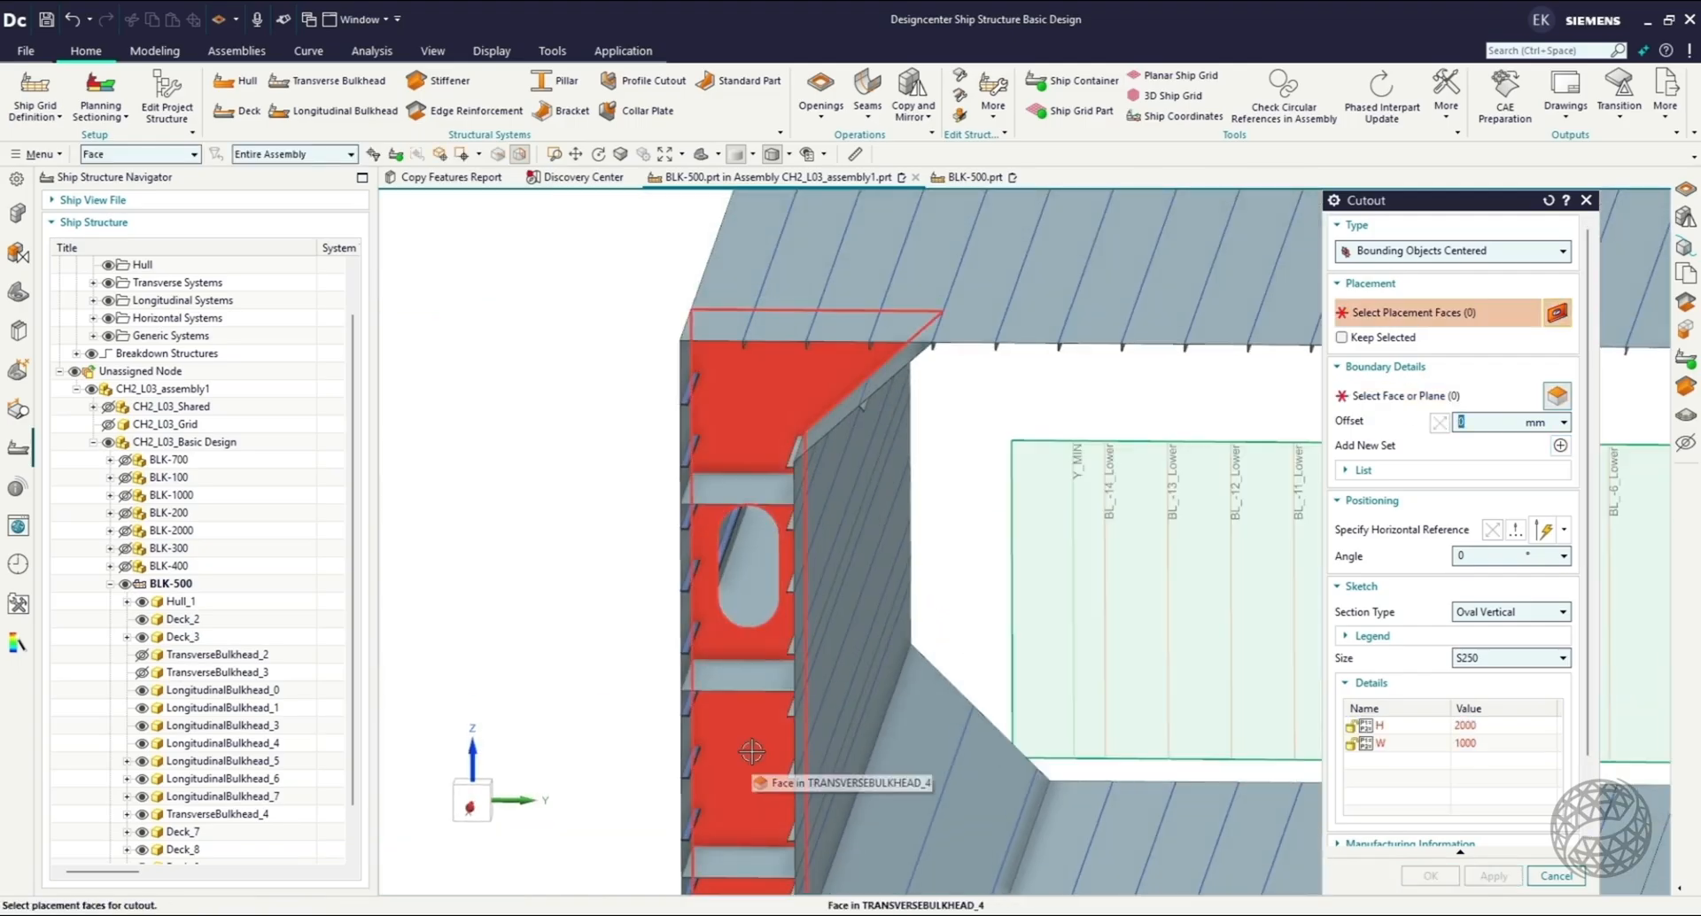
{"action": "left_click", "coordinate": [791, 797]}
{"action": "scroll", "coordinate": [599, 533], "scroll_direction": "up", "scroll_amount": 2}
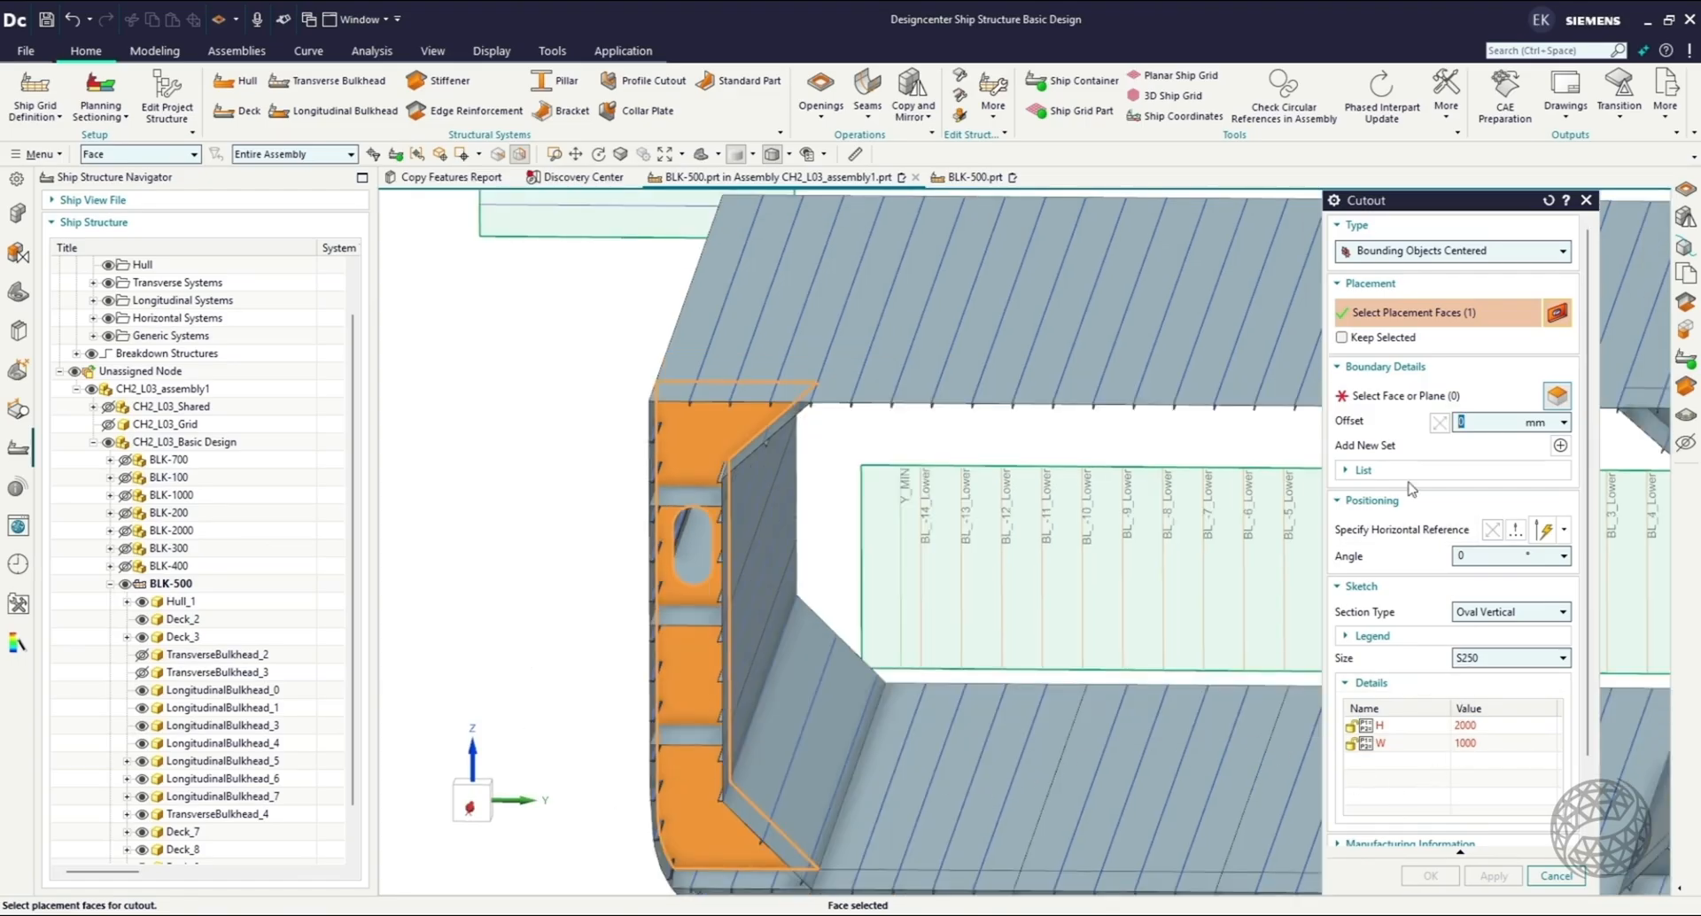
{"action": "left_click", "coordinate": [1396, 398]}
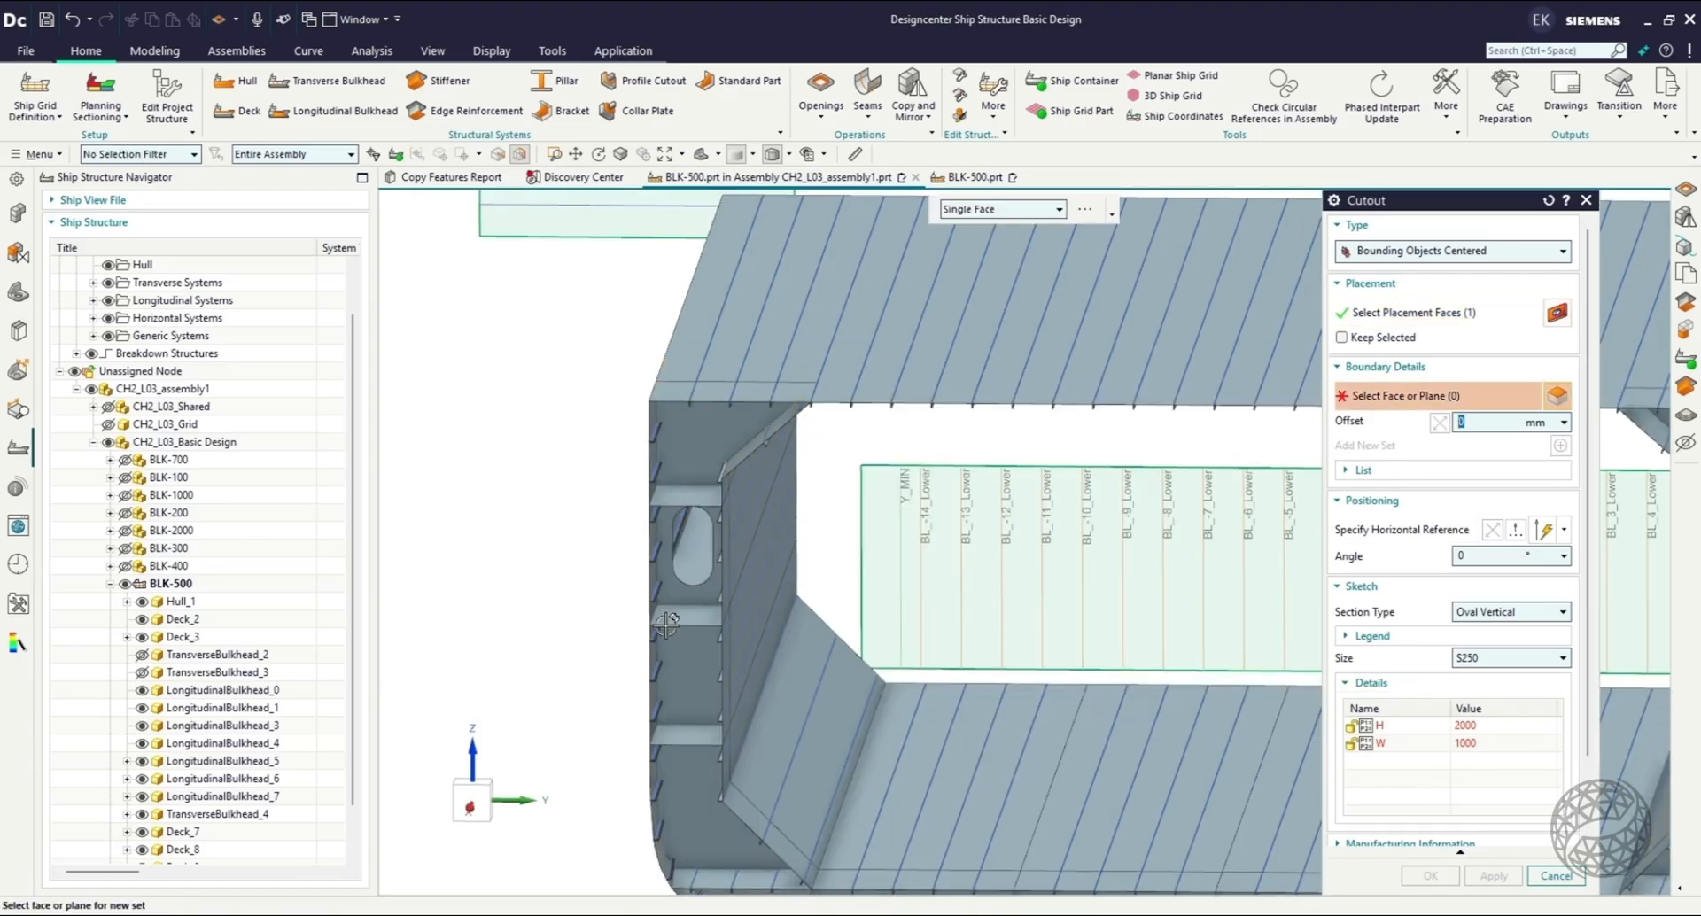
{"action": "left_click", "coordinate": [668, 619]}
{"action": "left_click", "coordinate": [687, 737]}
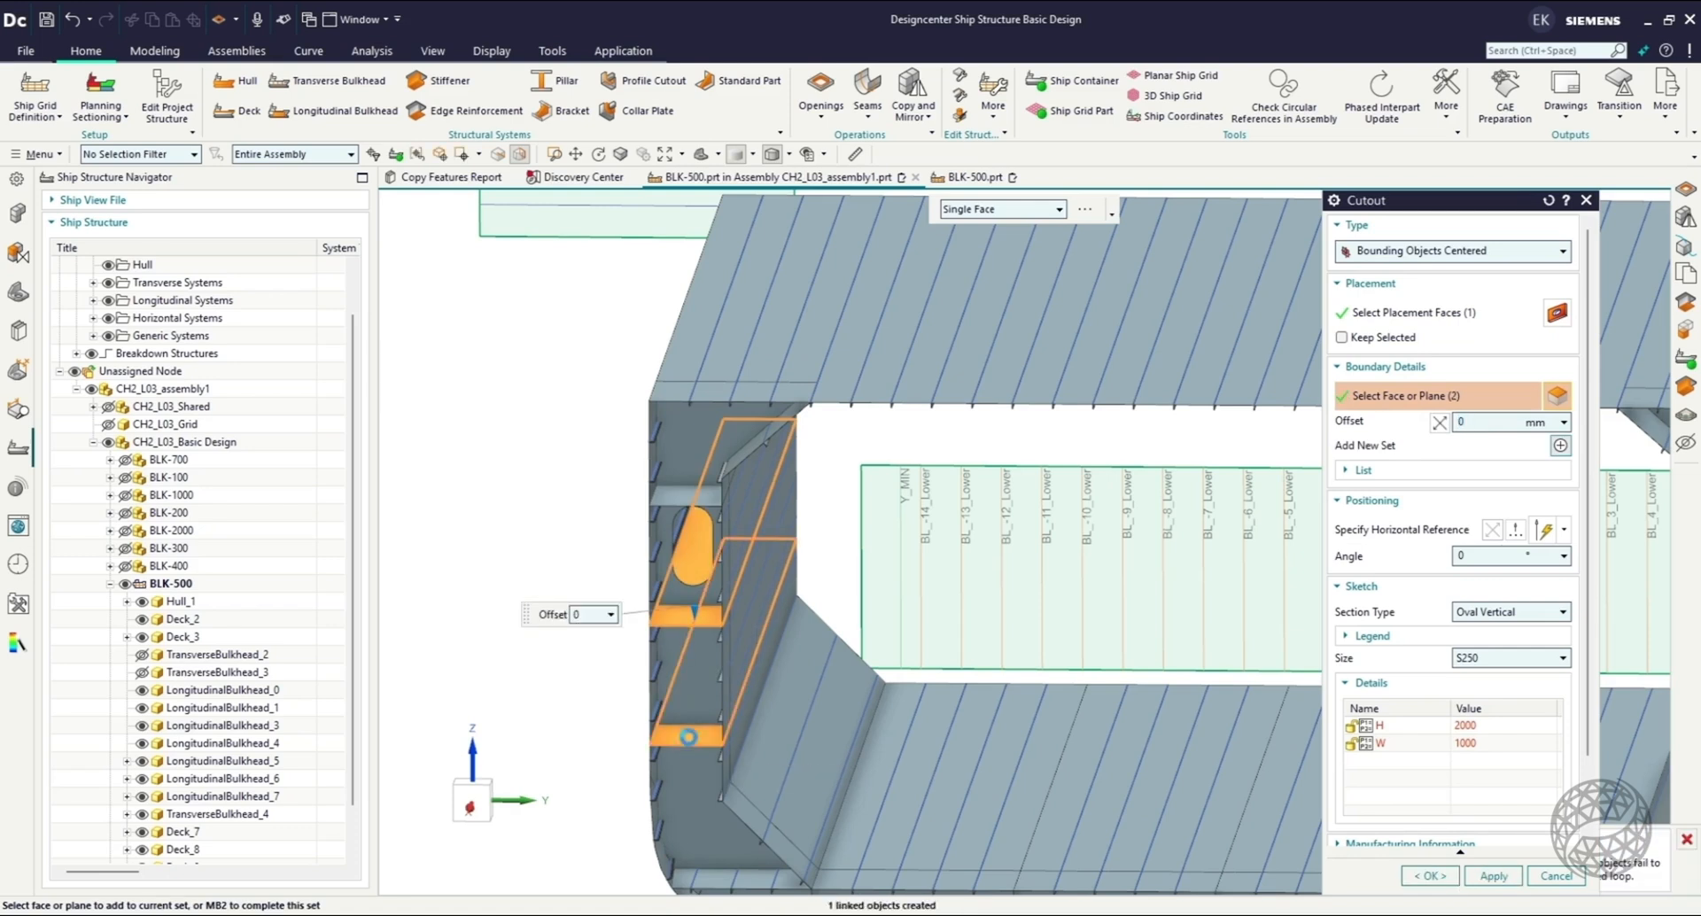
{"action": "scroll", "coordinate": [644, 640], "scroll_direction": "down", "scroll_amount": 2}
{"action": "left_click", "coordinate": [795, 642]}
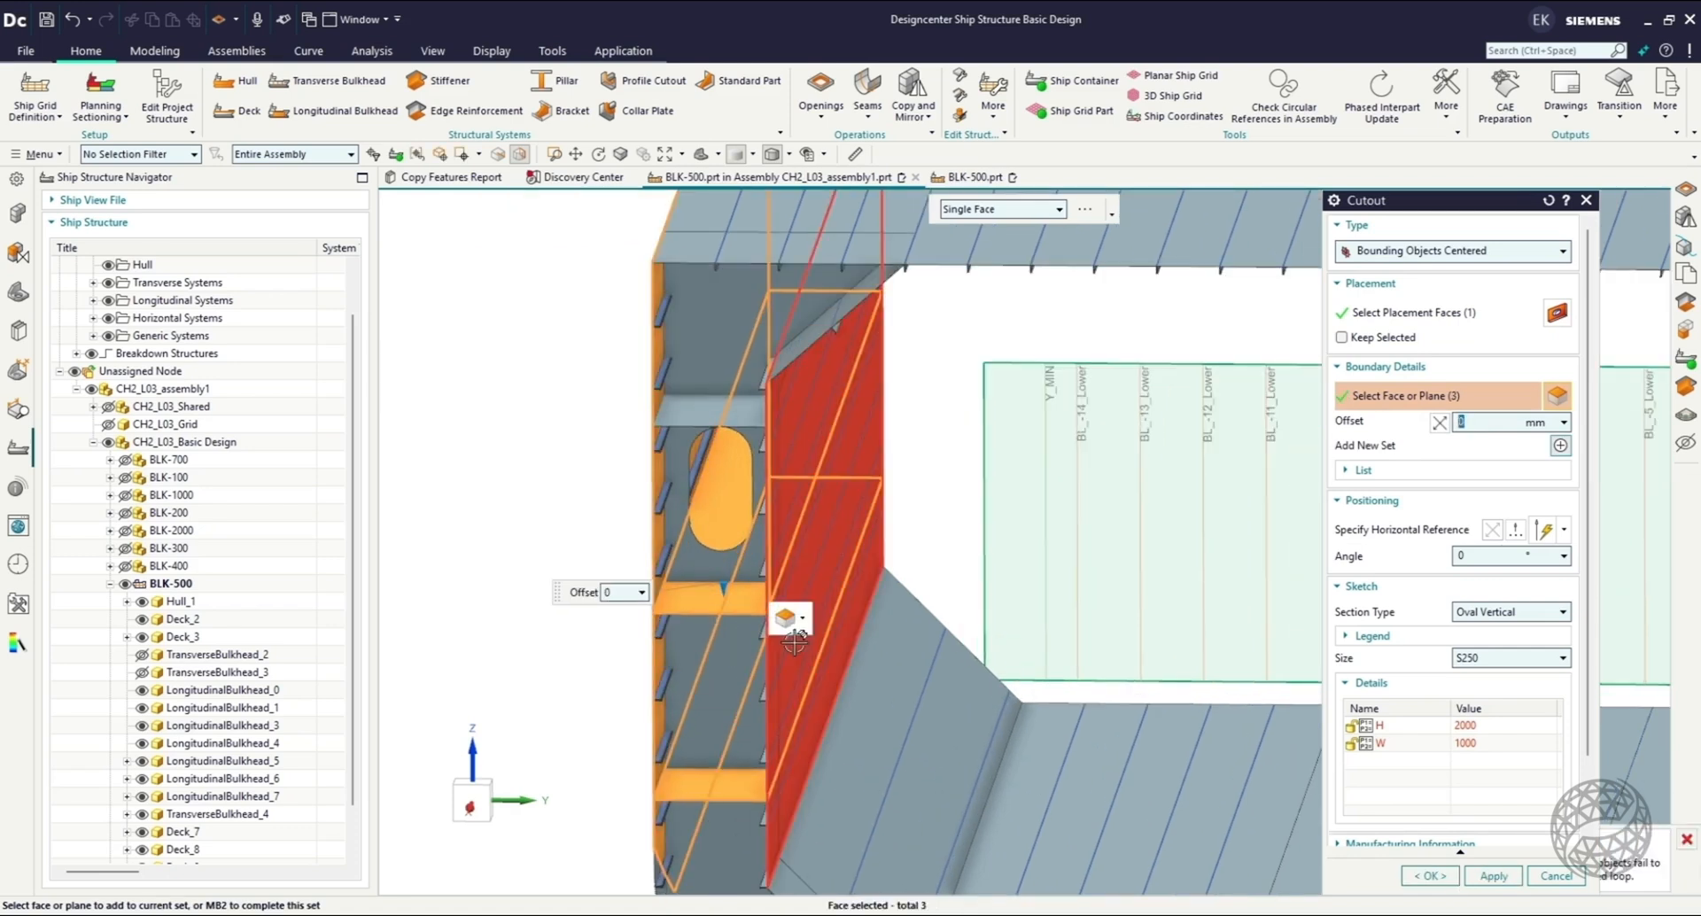
{"action": "left_click", "coordinate": [794, 647]}
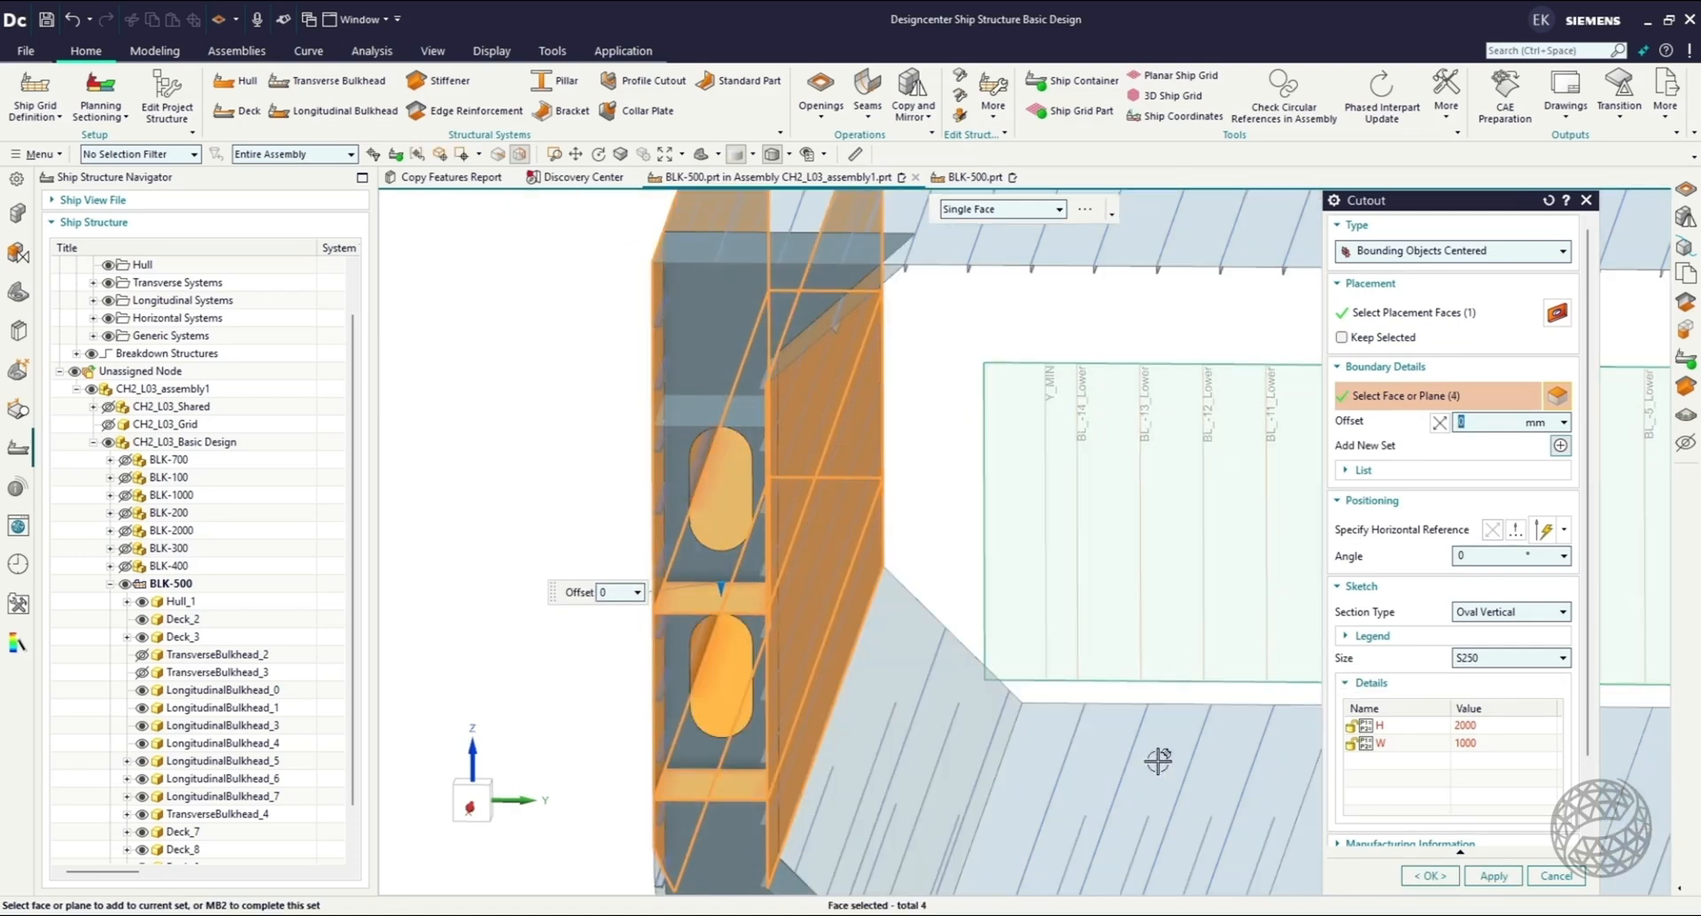
{"action": "left_click", "coordinate": [1494, 876]}
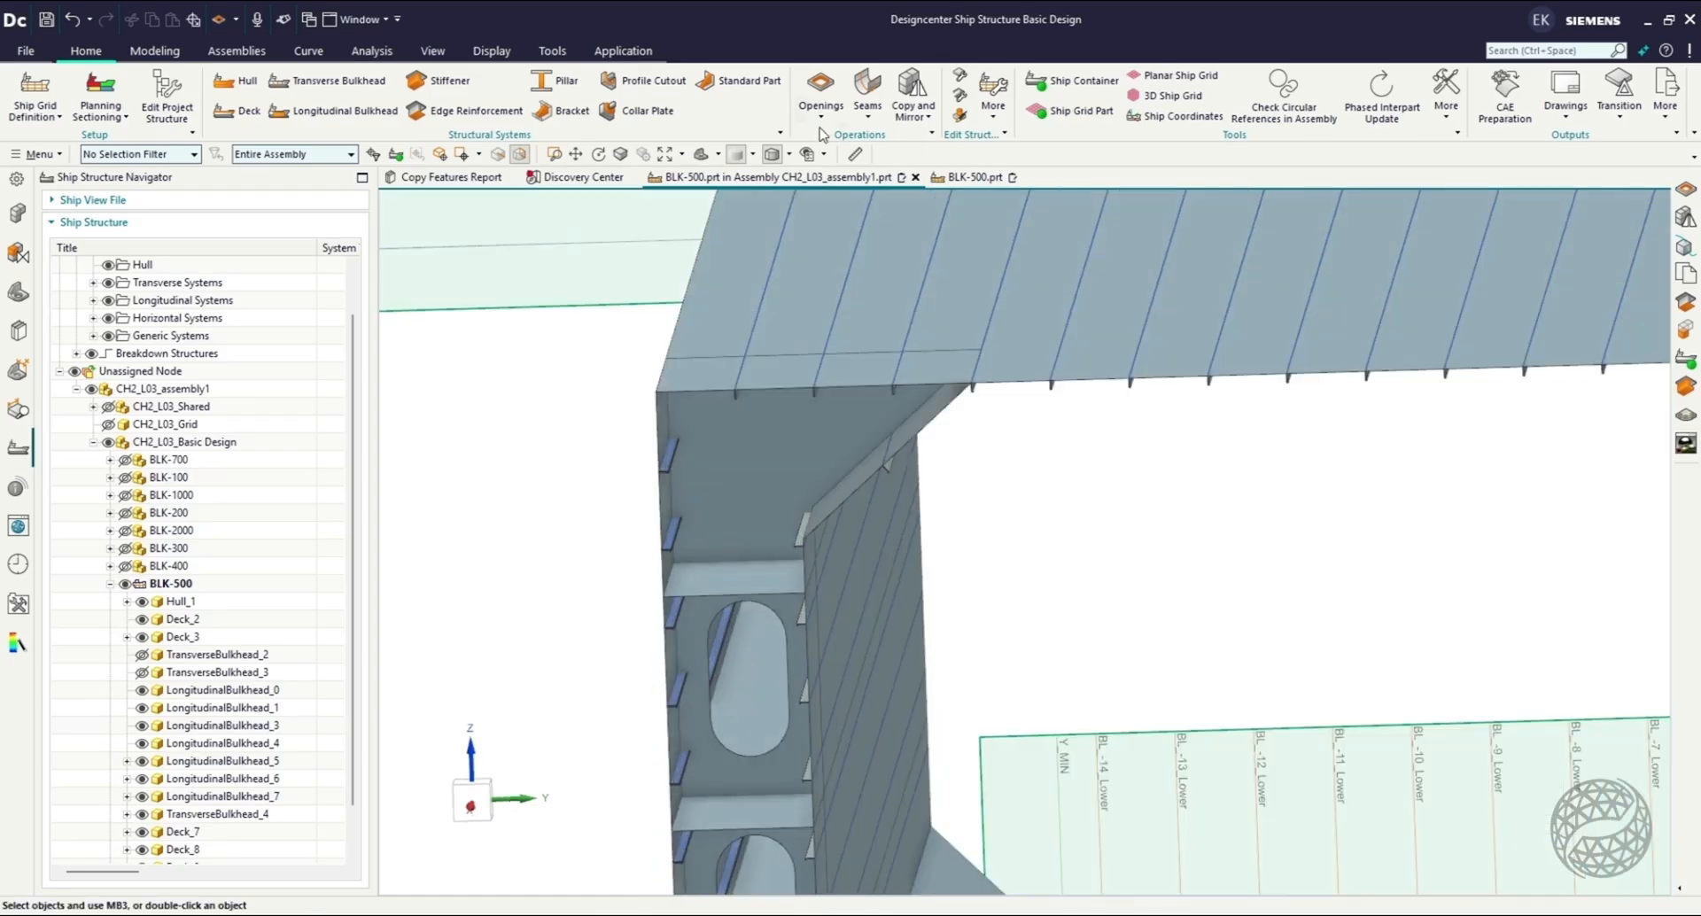
Start a Bounding Objects cutout on TransverseBulkhead_4 with a 500 mm boundary offset and a 500 mm default radius.
{"action": "left_click", "coordinate": [820, 108]}
{"action": "left_click", "coordinate": [824, 151]}
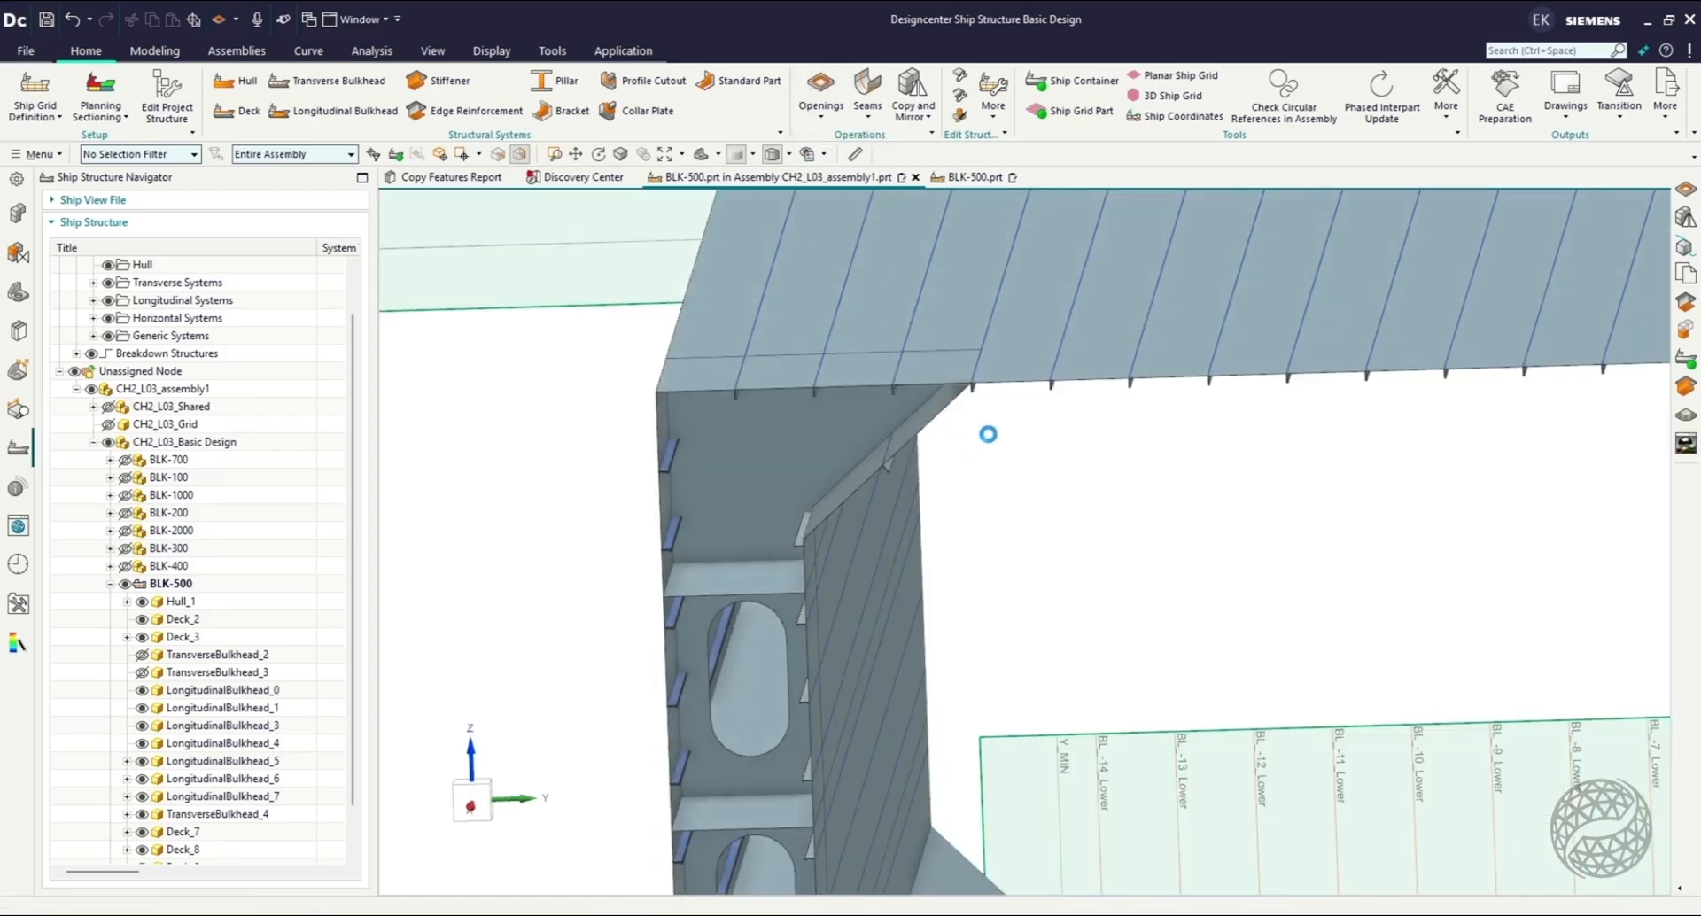
{"action": "left_click_drag", "start_coordinate": [1409, 206], "coordinate": [1494, 205]}
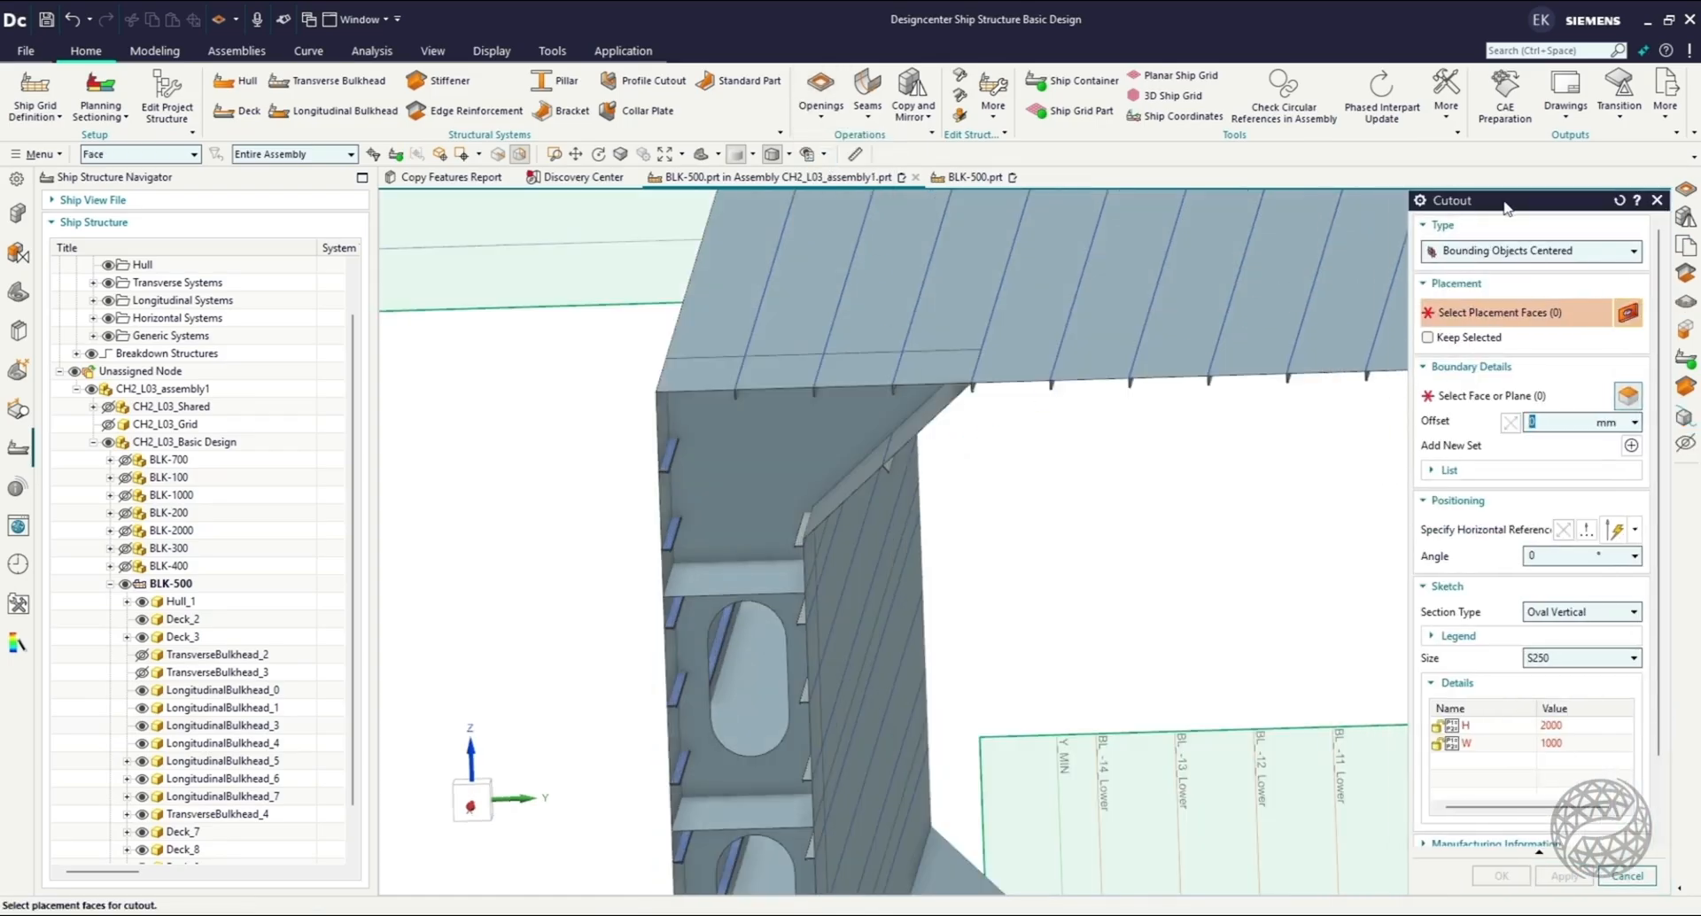
{"action": "left_click", "coordinate": [1506, 250]}
{"action": "left_click", "coordinate": [1482, 379]}
{"action": "middle_click_drag", "start_coordinate": [1090, 493], "coordinate": [1092, 487]}
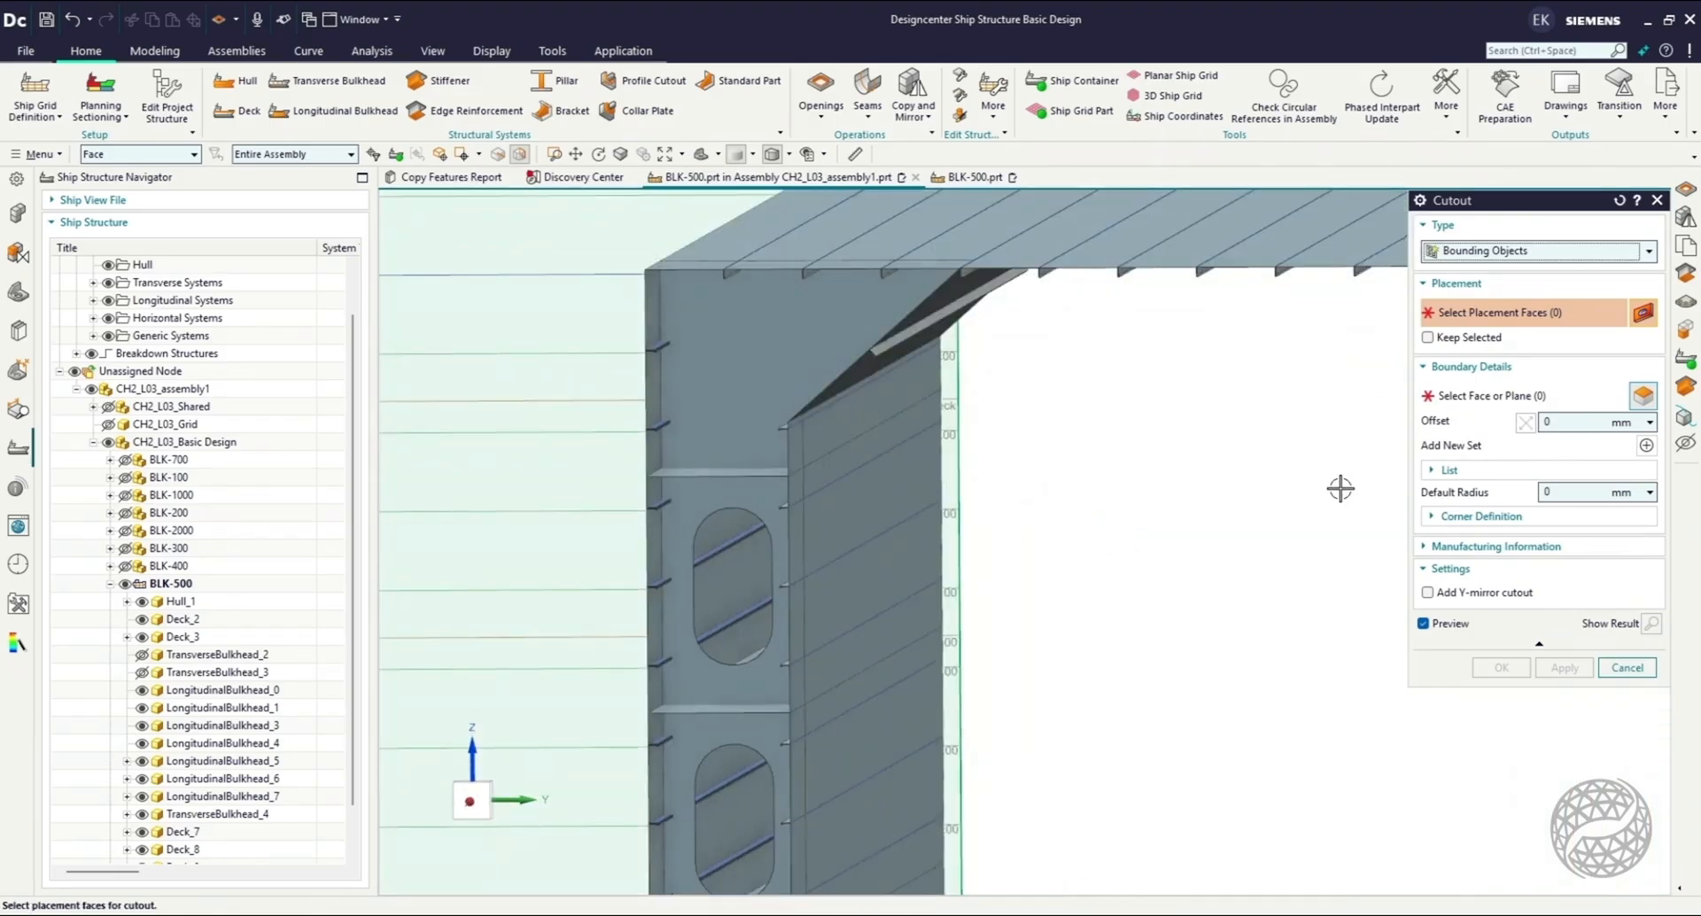
{"action": "left_click", "coordinate": [1573, 492]}
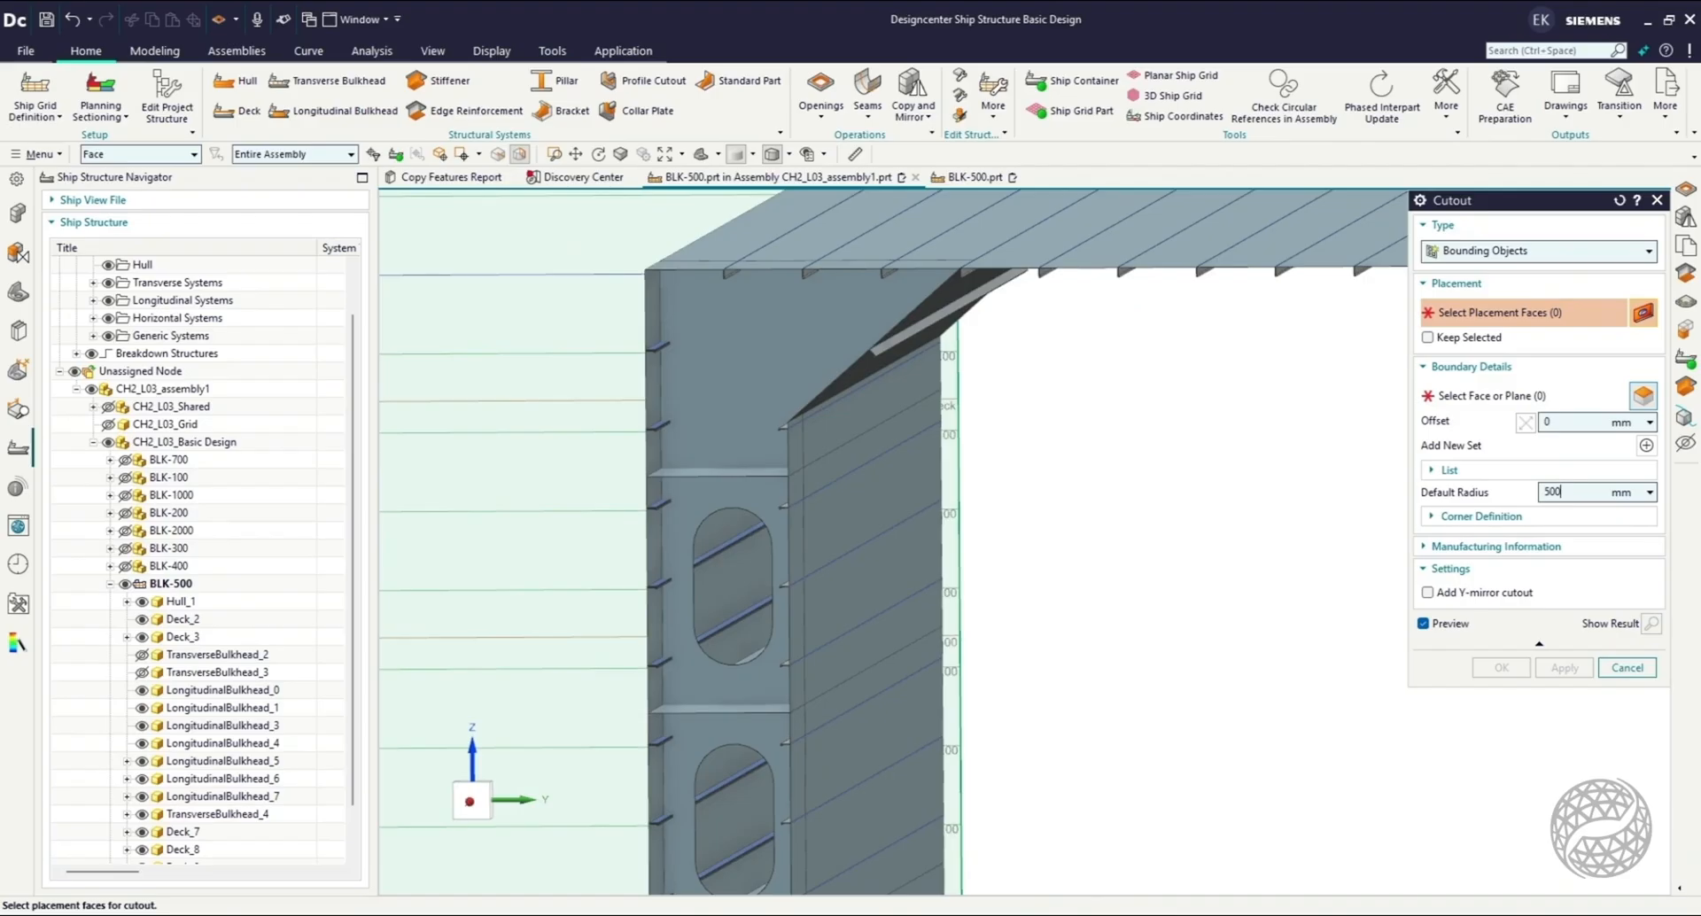
{"action": "left_click", "coordinate": [1561, 423]}
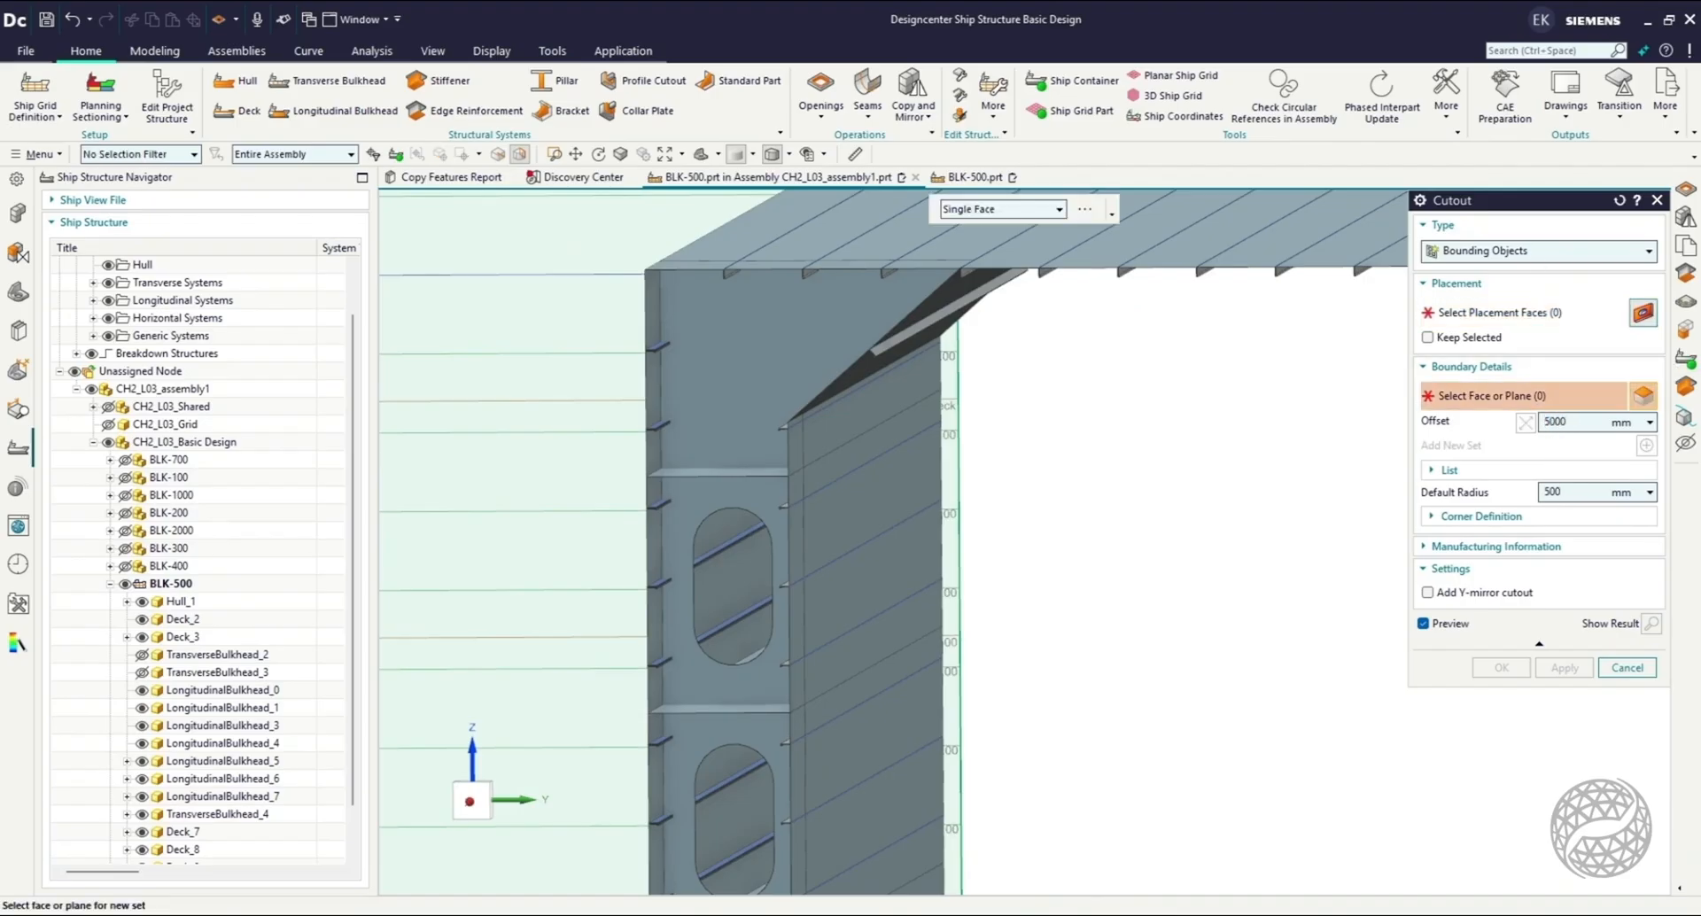
{"action": "left_click", "coordinate": [1535, 321]}
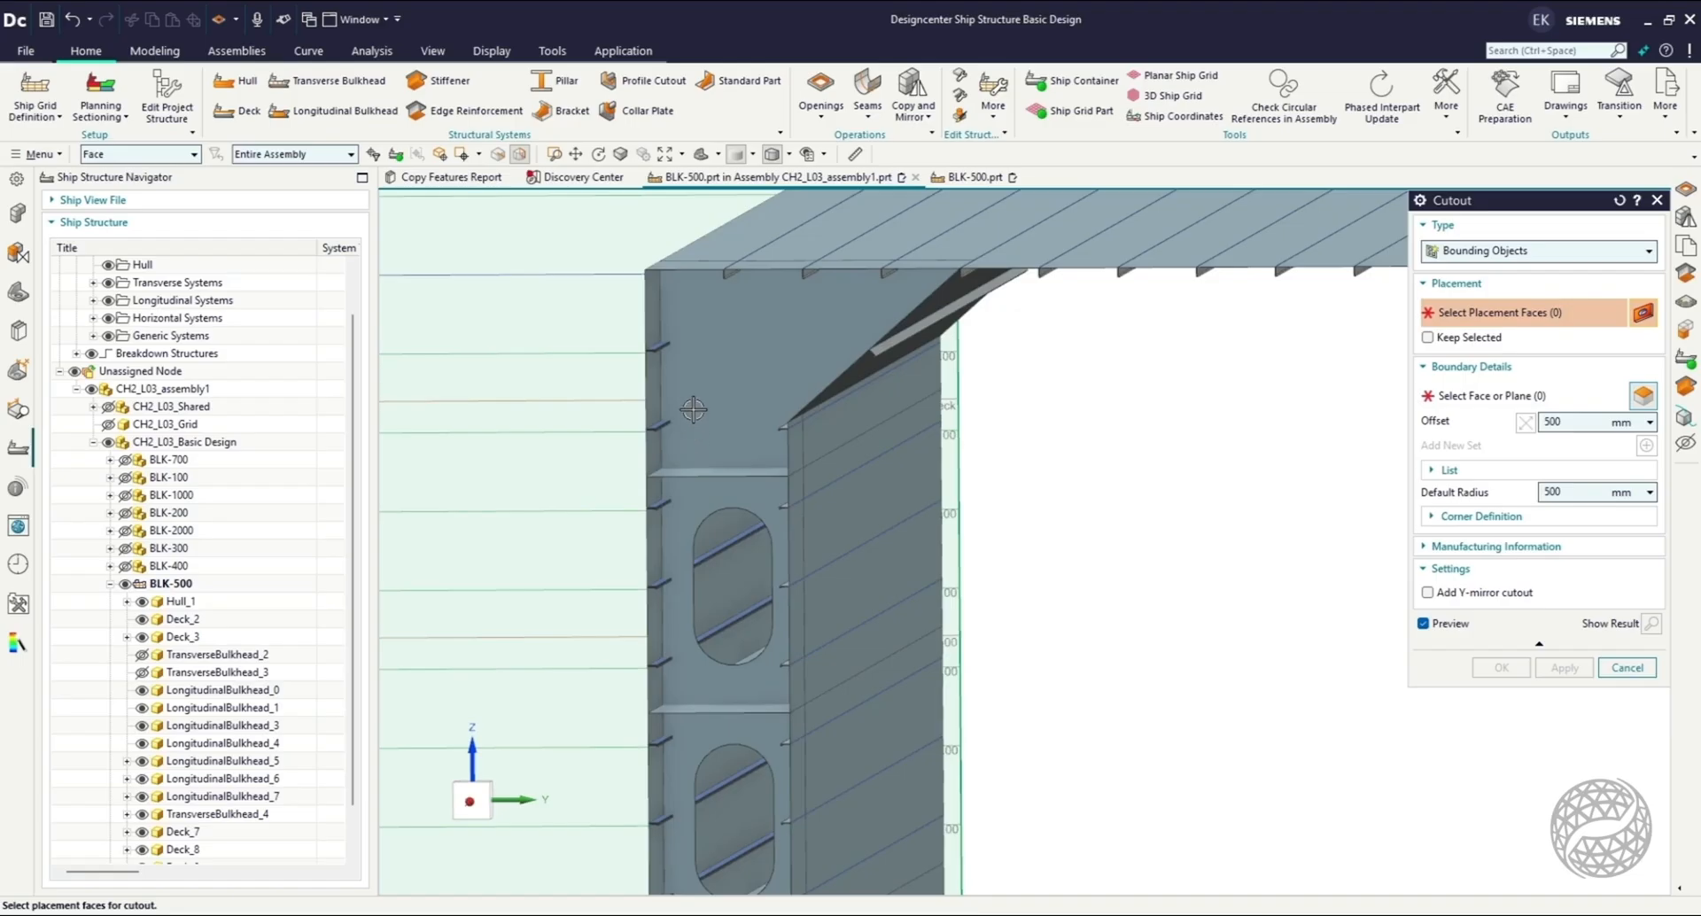
{"action": "left_click", "coordinate": [708, 372]}
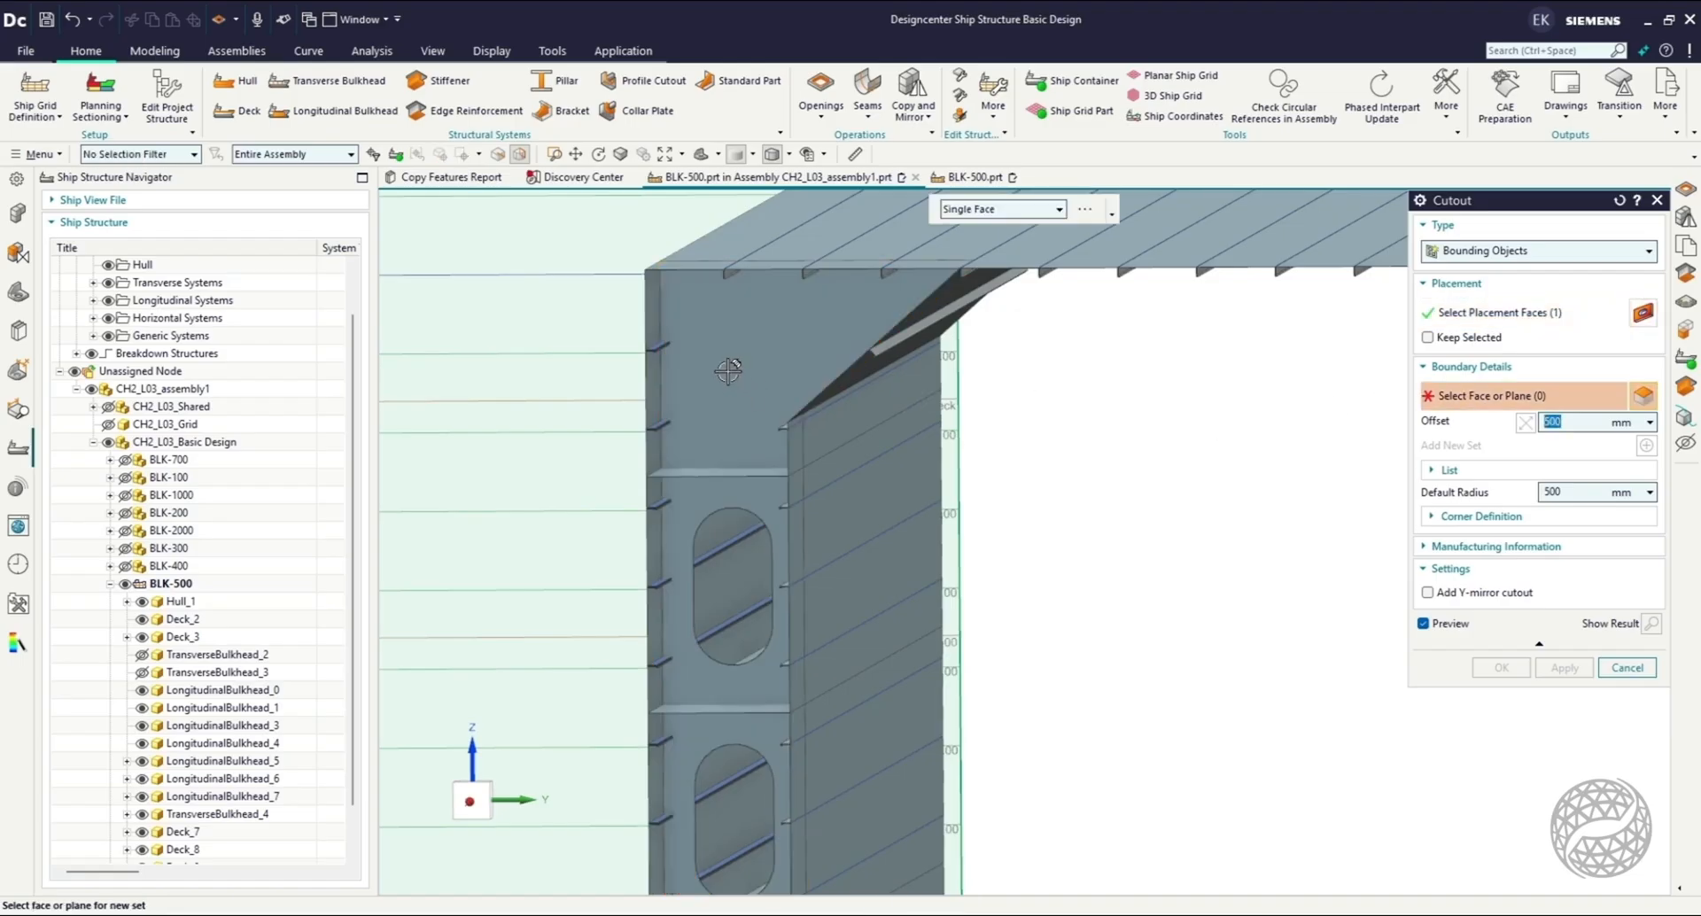
Create the upper corner cutout bounded by the hull, main deck, sloped bulkhead and TweenDeck, with inward offsets and a 250 mm default radius.
{"action": "left_click", "coordinate": [652, 316]}
{"action": "left_click", "coordinate": [735, 226]}
{"action": "left_click", "coordinate": [851, 377]}
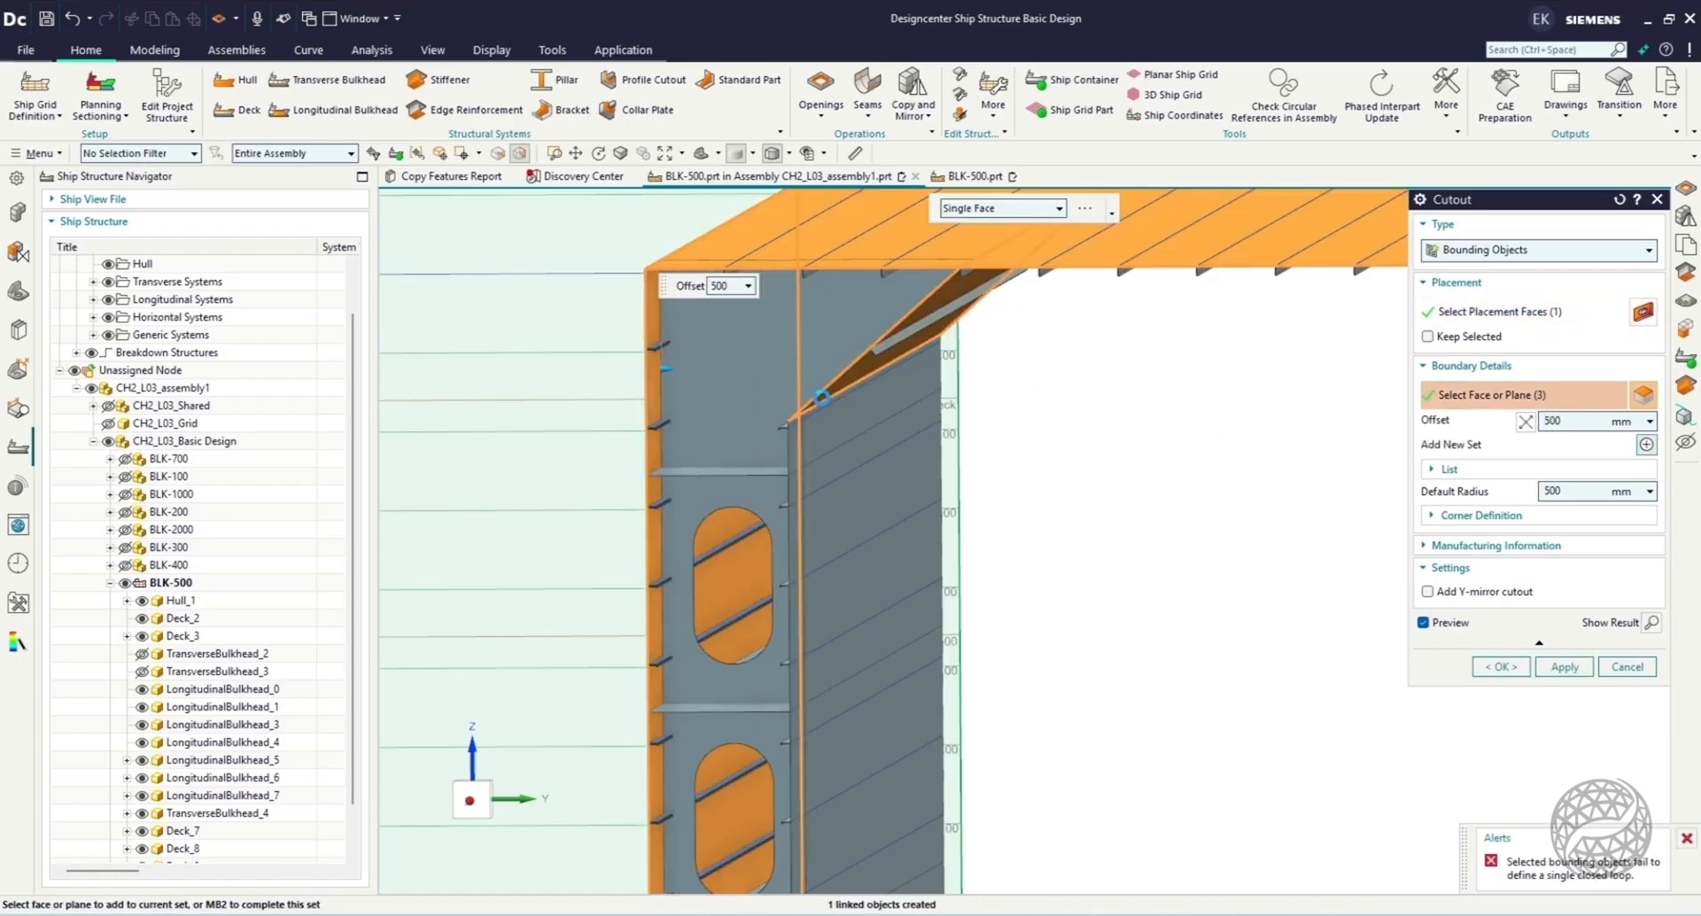
{"action": "left_click", "coordinate": [819, 422]}
{"action": "left_click", "coordinate": [721, 472]}
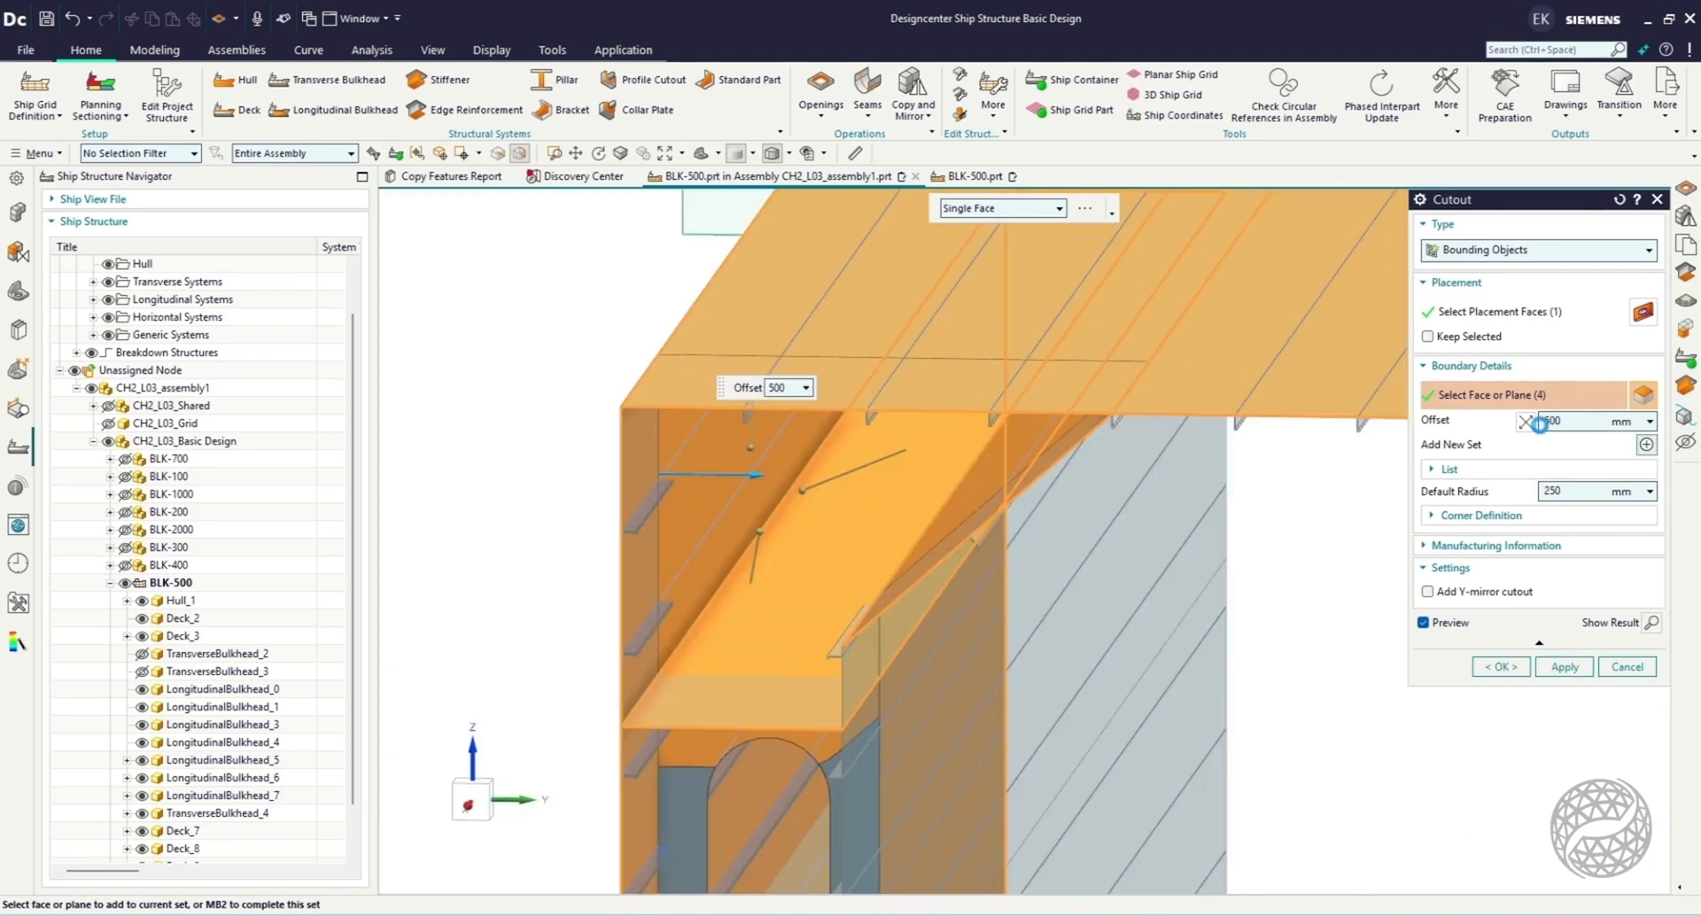
{"action": "left_click", "coordinate": [1526, 422]}
{"action": "left_click", "coordinate": [473, 797]}
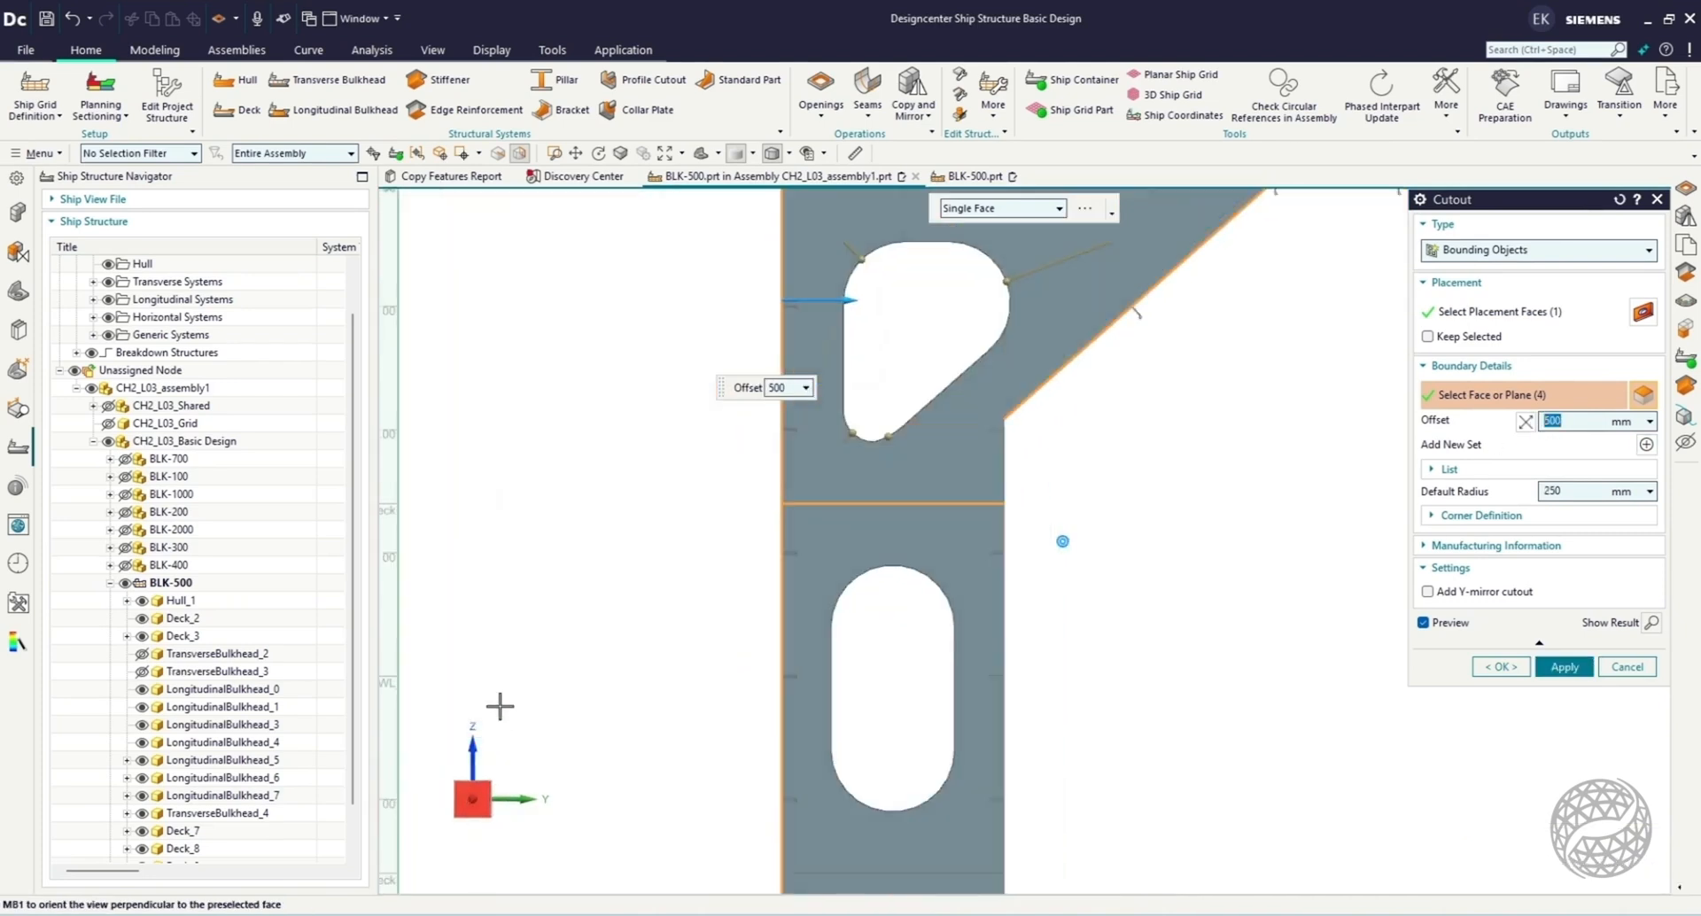
{"action": "scroll", "coordinate": [500, 707], "scroll_direction": "down", "scroll_amount": 2}
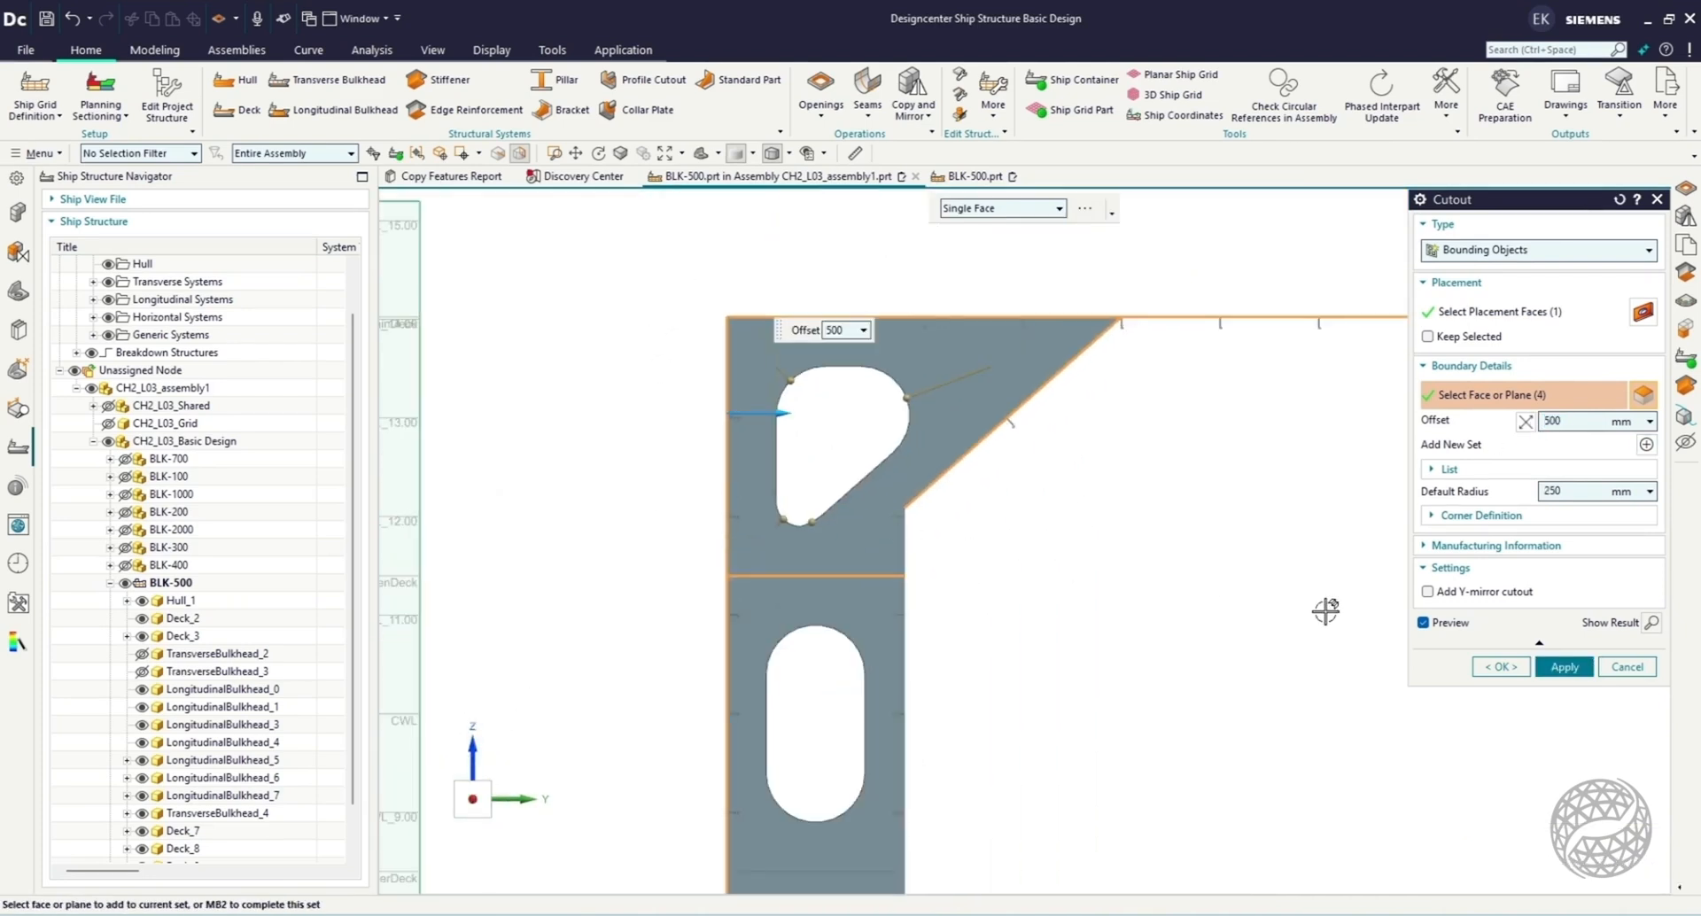
{"action": "left_click", "coordinate": [1564, 666]}
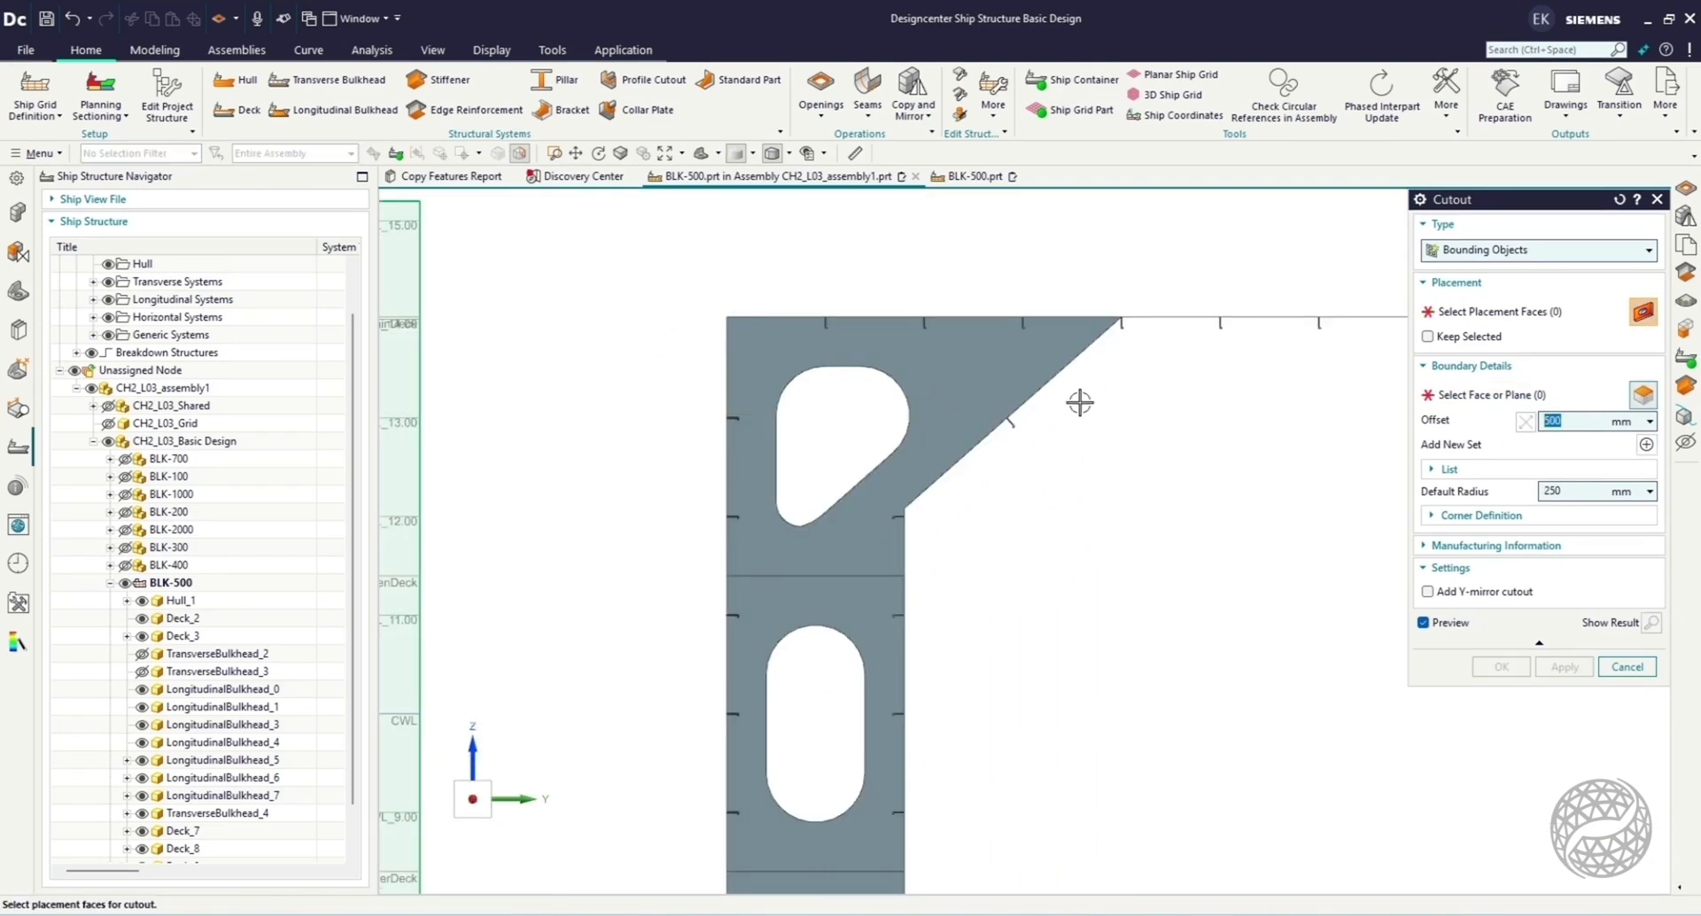
Create the lower corner cutout in TransverseBulkhead_4 bounded by Platform5400, the hull, TankTop and sloped bulkhead, with 500 mm inward offsets and 250 mm default radius.
{"action": "scroll", "coordinate": [1079, 403], "scroll_direction": "down", "scroll_amount": 3}
{"action": "middle_click_drag", "start_coordinate": [1120, 638], "coordinate": [1011, 794]}
{"action": "left_click", "coordinate": [1011, 795]}
{"action": "left_click", "coordinate": [1470, 397]}
{"action": "left_click", "coordinate": [997, 756]}
{"action": "left_click", "coordinate": [1013, 870]}
{"action": "left_click", "coordinate": [1055, 796]}
{"action": "middle_click_drag", "start_coordinate": [914, 814], "coordinate": [886, 811]}
{"action": "left_click", "coordinate": [916, 825]}
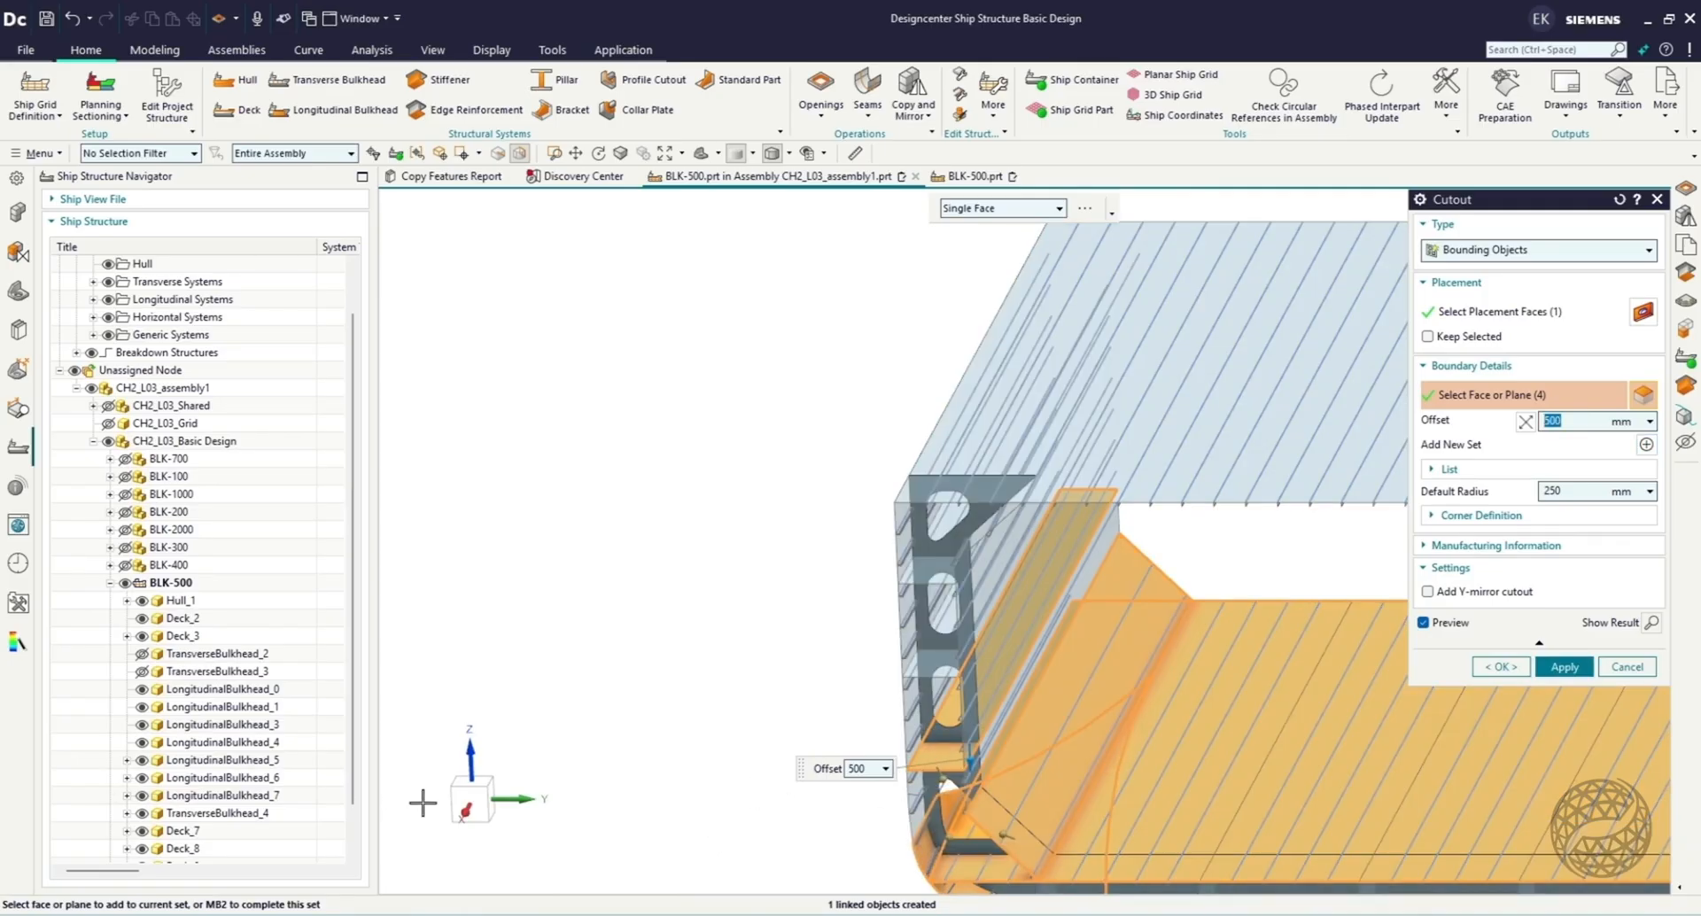
{"action": "left_click", "coordinate": [464, 803]}
{"action": "scroll", "coordinate": [1014, 745], "scroll_direction": "up", "scroll_amount": 4}
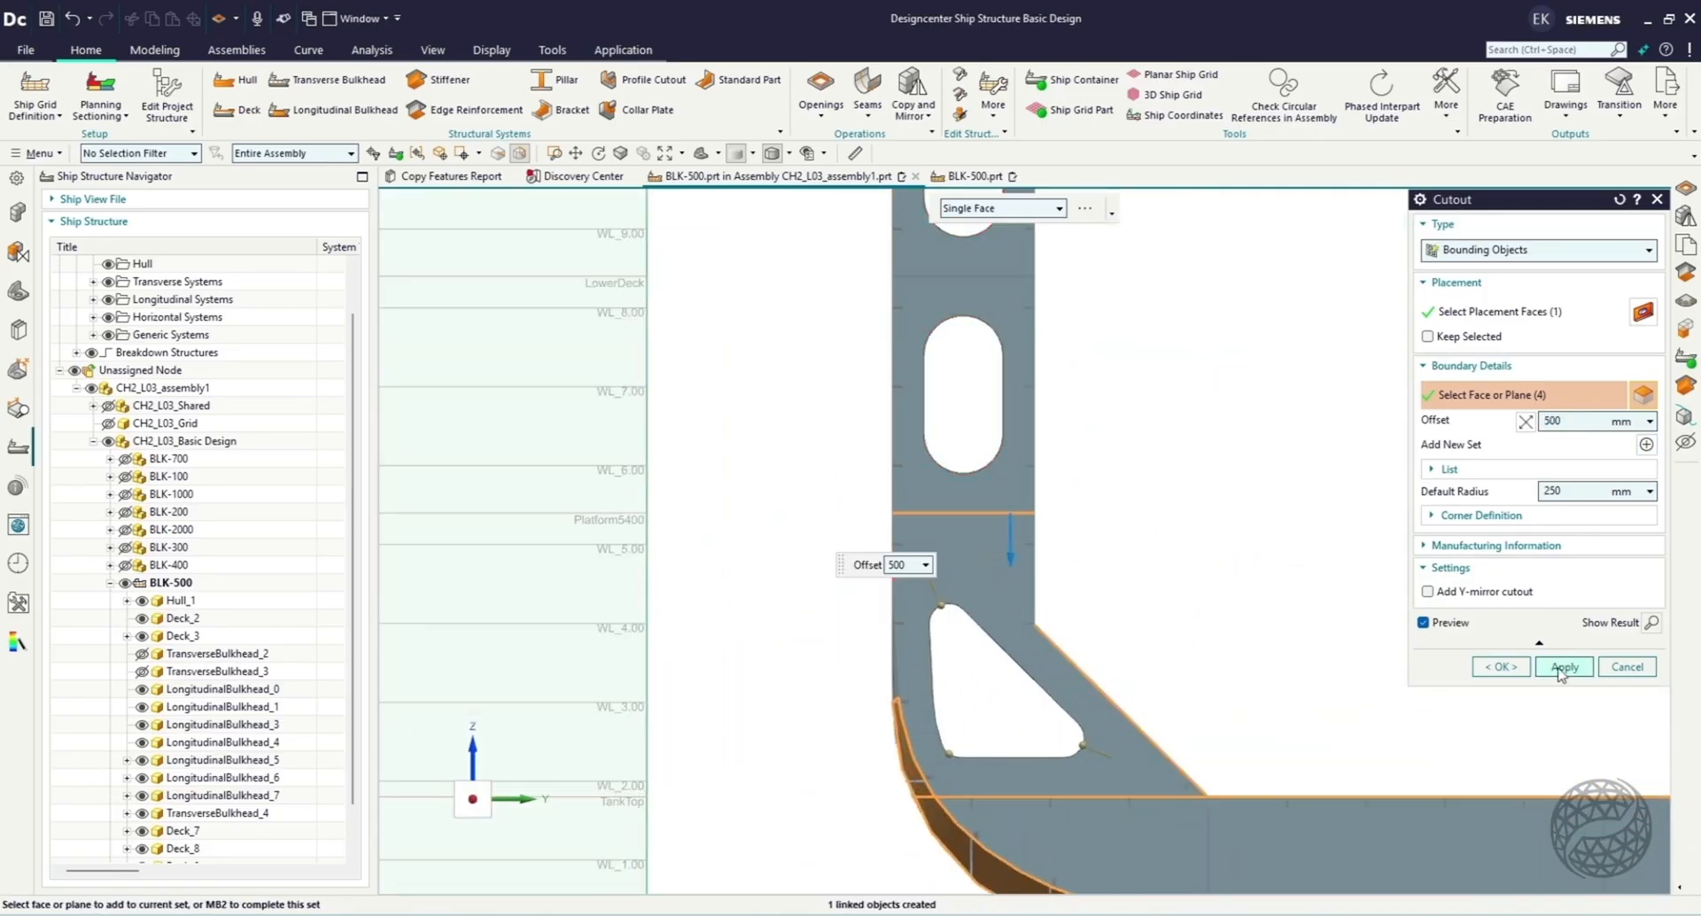
{"action": "left_click", "coordinate": [1563, 666]}
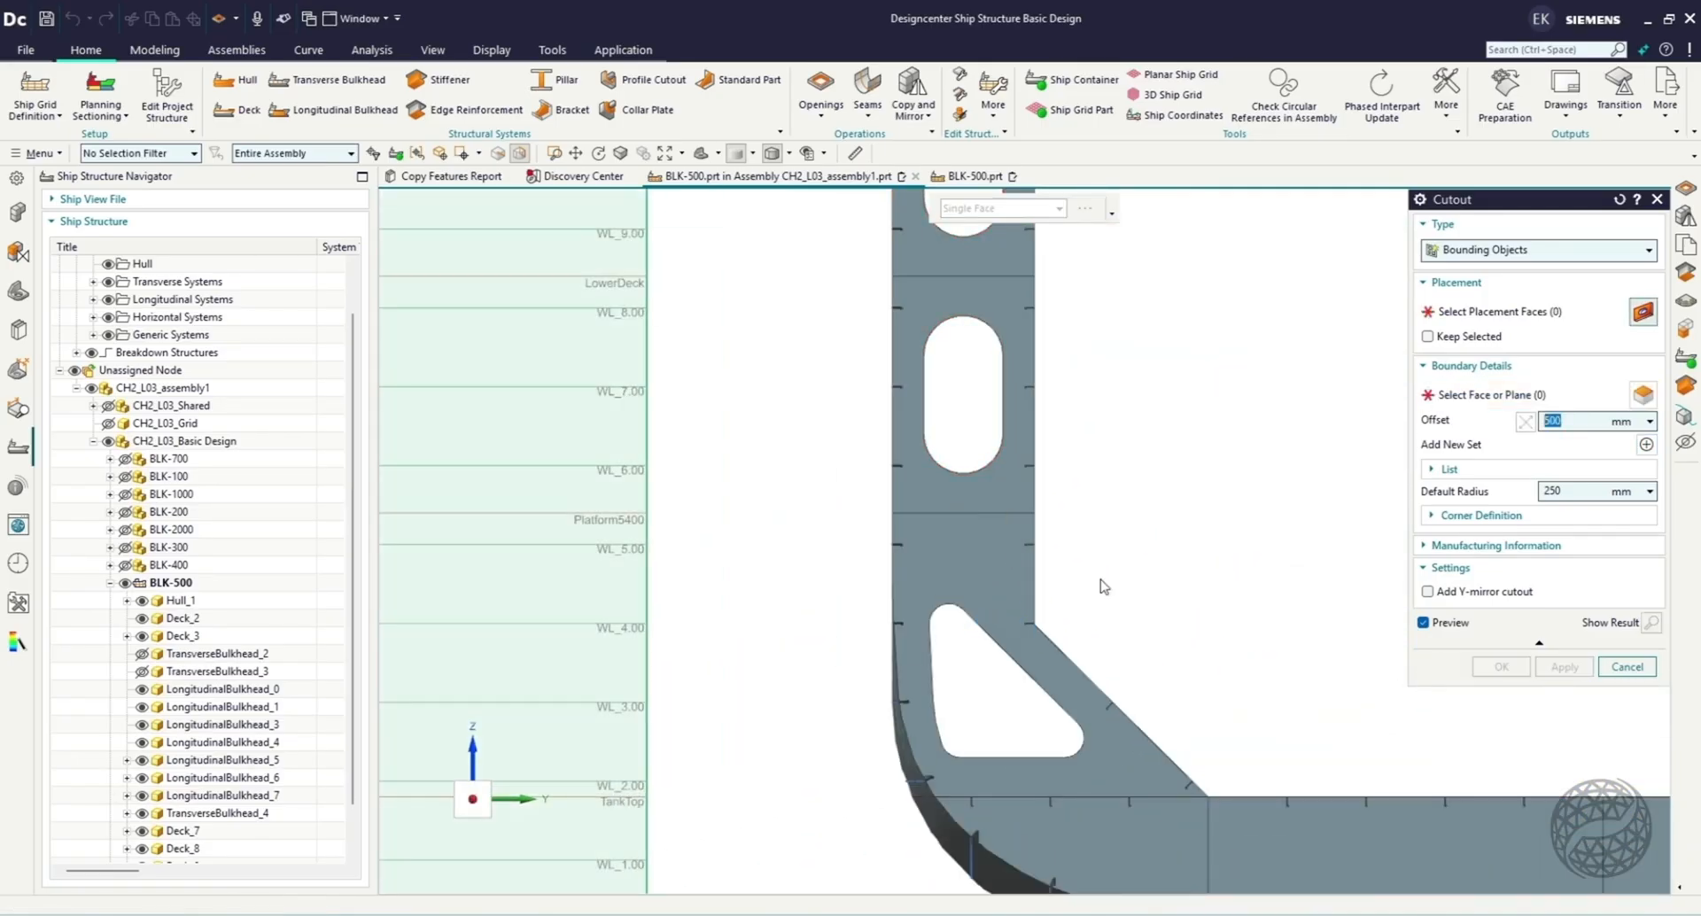
Start a Bounding Objects Centered cutout in TransverseBulkhead_4's double bottom, bounded by the tank top, bottom shell and the two outermost longitudinal girders.
{"action": "scroll", "coordinate": [968, 536], "scroll_direction": "down", "scroll_amount": 6}
{"action": "middle_click_drag", "start_coordinate": [1268, 726], "coordinate": [1240, 742]}
{"action": "left_click", "coordinate": [1532, 252]}
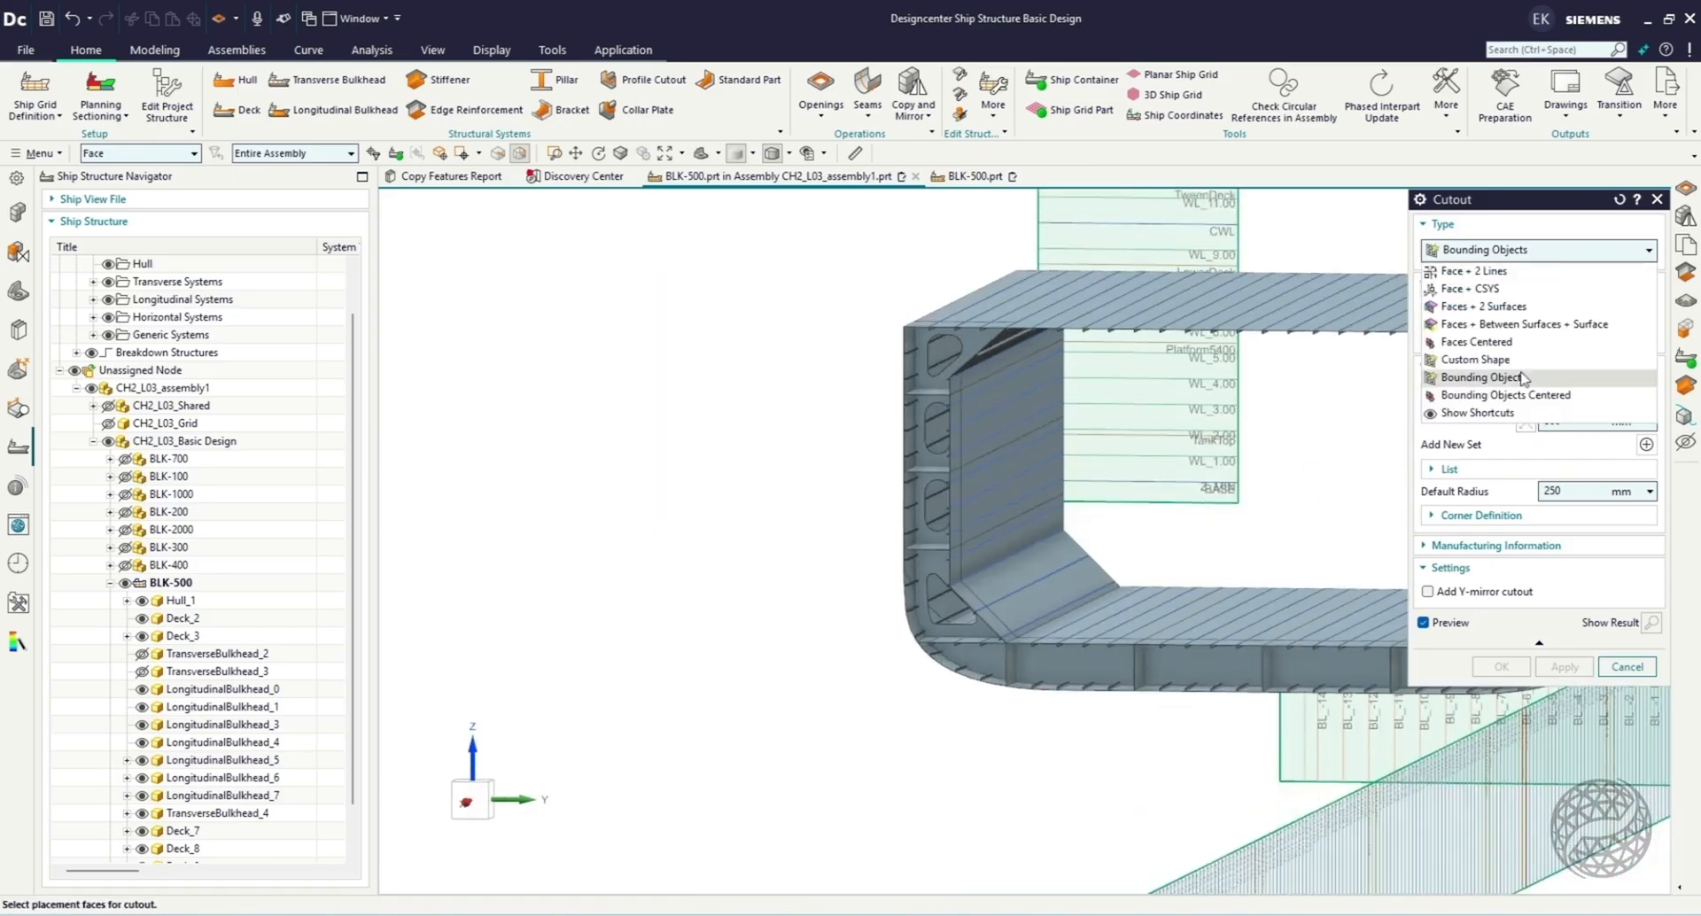
{"action": "left_click", "coordinate": [1506, 395]}
{"action": "scroll", "coordinate": [1240, 582], "scroll_direction": "up", "scroll_amount": 3}
{"action": "left_click", "coordinate": [1111, 691]}
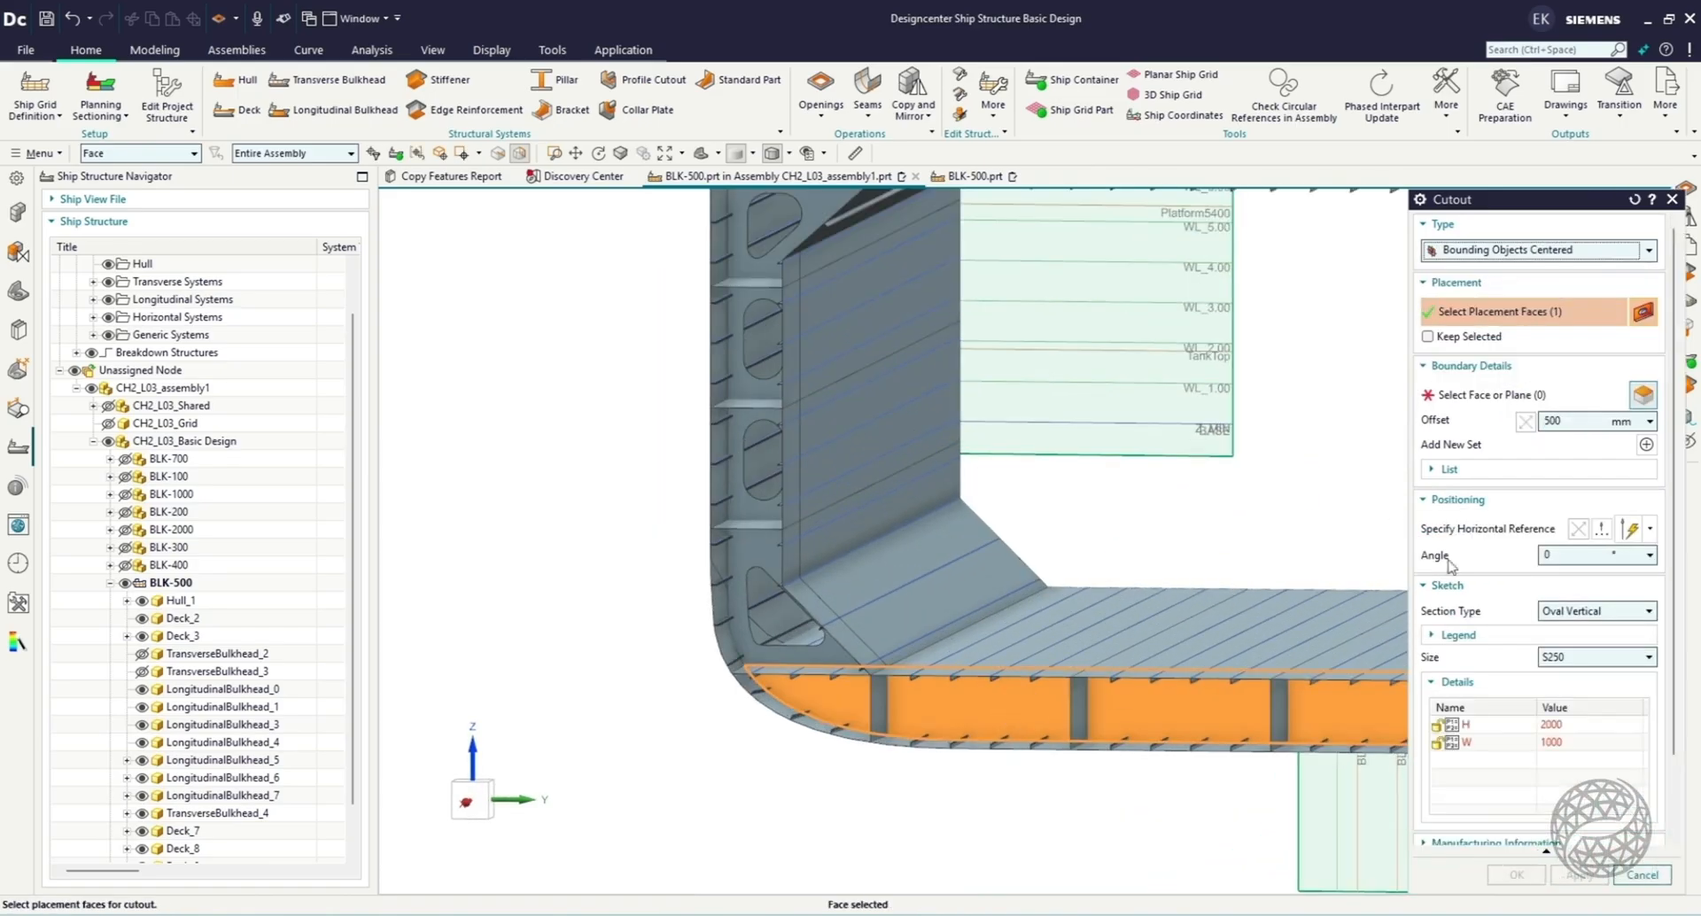
{"action": "left_click", "coordinate": [1488, 395]}
{"action": "left_click", "coordinate": [994, 644]}
{"action": "left_click", "coordinate": [980, 747]}
{"action": "left_click", "coordinate": [879, 720]}
{"action": "left_click", "coordinate": [1079, 714]}
Make the cutout an Oval Horizontal section of size S250 with height 1000 and width 3000, and create it.
{"action": "left_click", "coordinate": [1594, 610]}
{"action": "left_click", "coordinate": [1576, 643]}
{"action": "left_click", "coordinate": [1595, 656]}
{"action": "left_click", "coordinate": [1569, 827]}
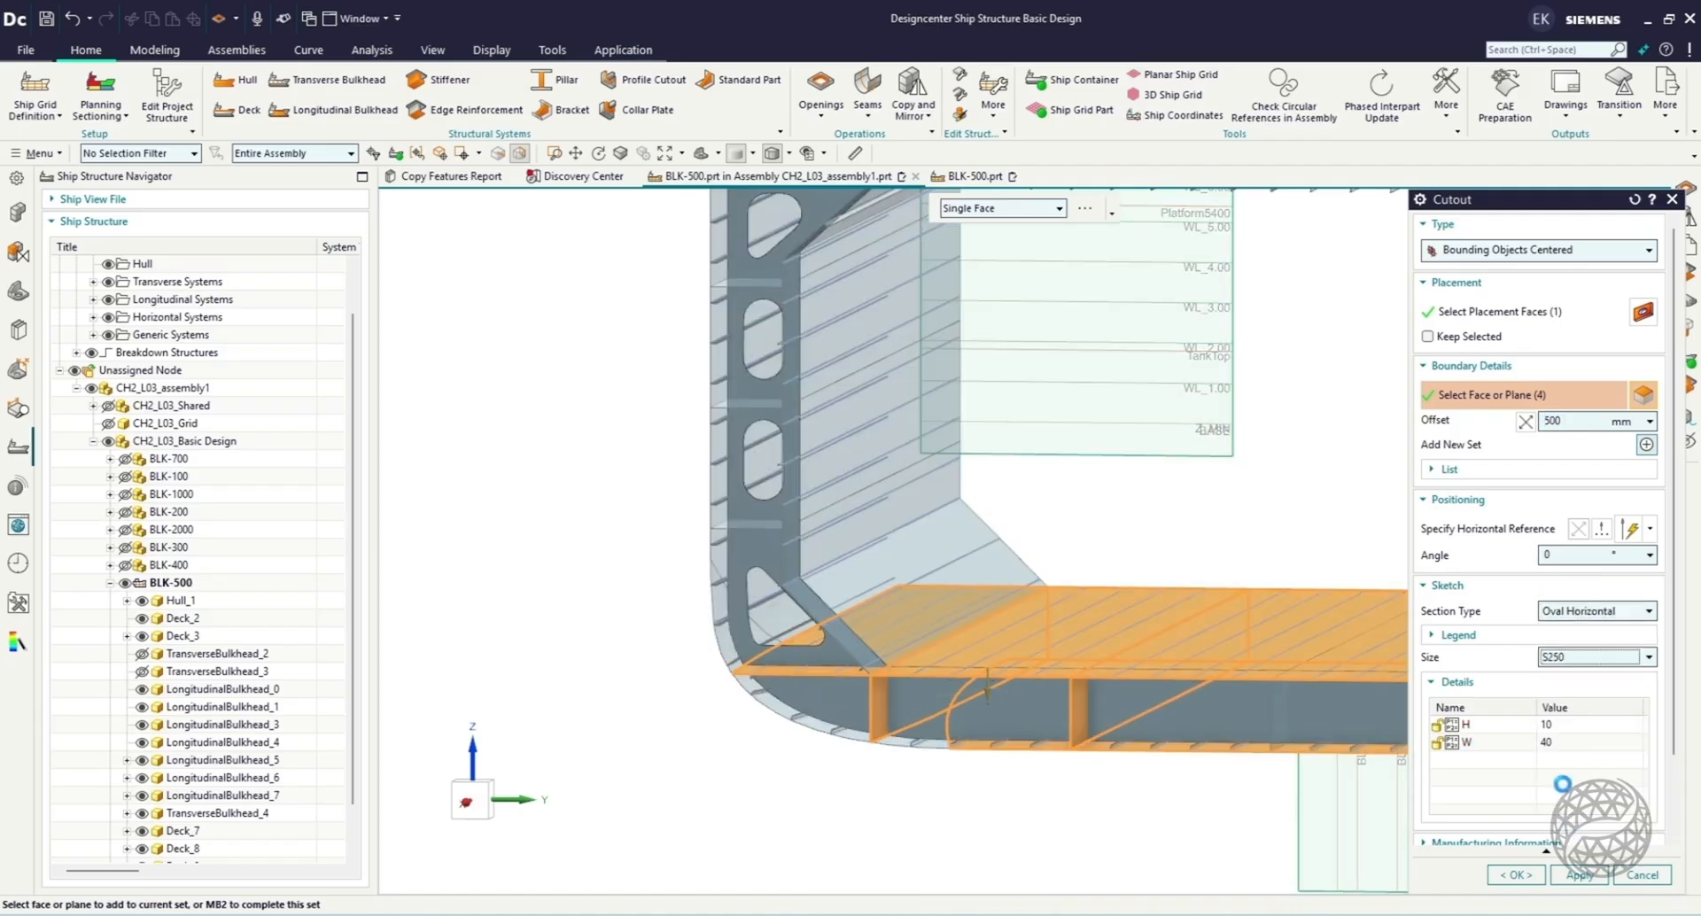
{"action": "left_click", "coordinate": [1562, 726]}
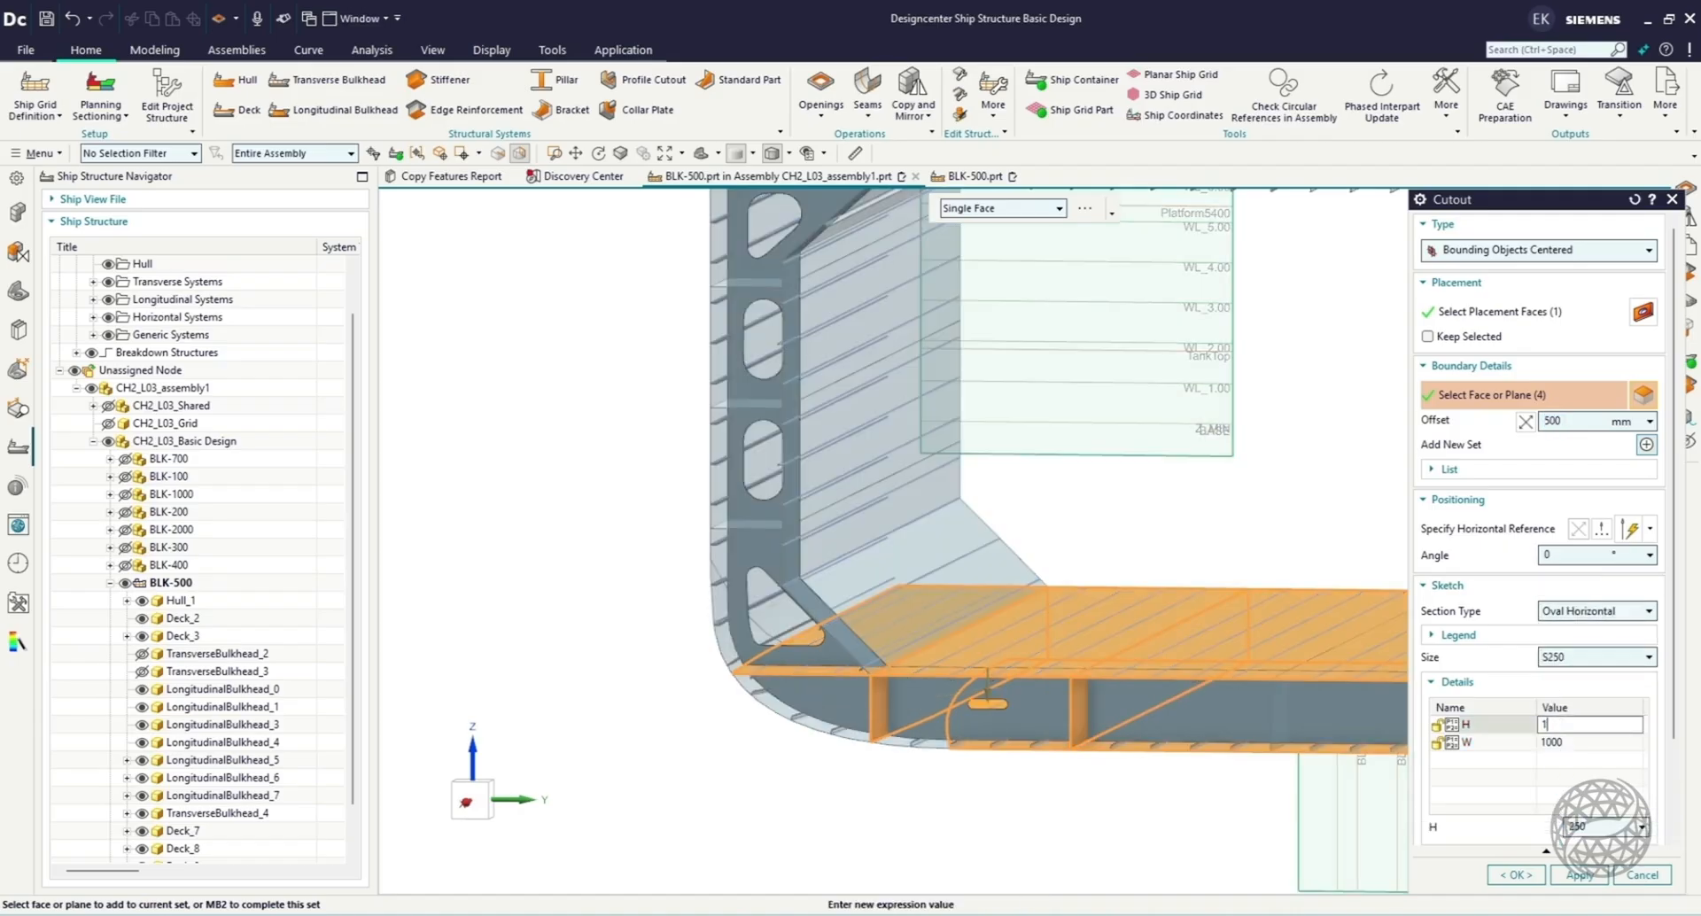
{"action": "left_click", "coordinate": [1567, 741]}
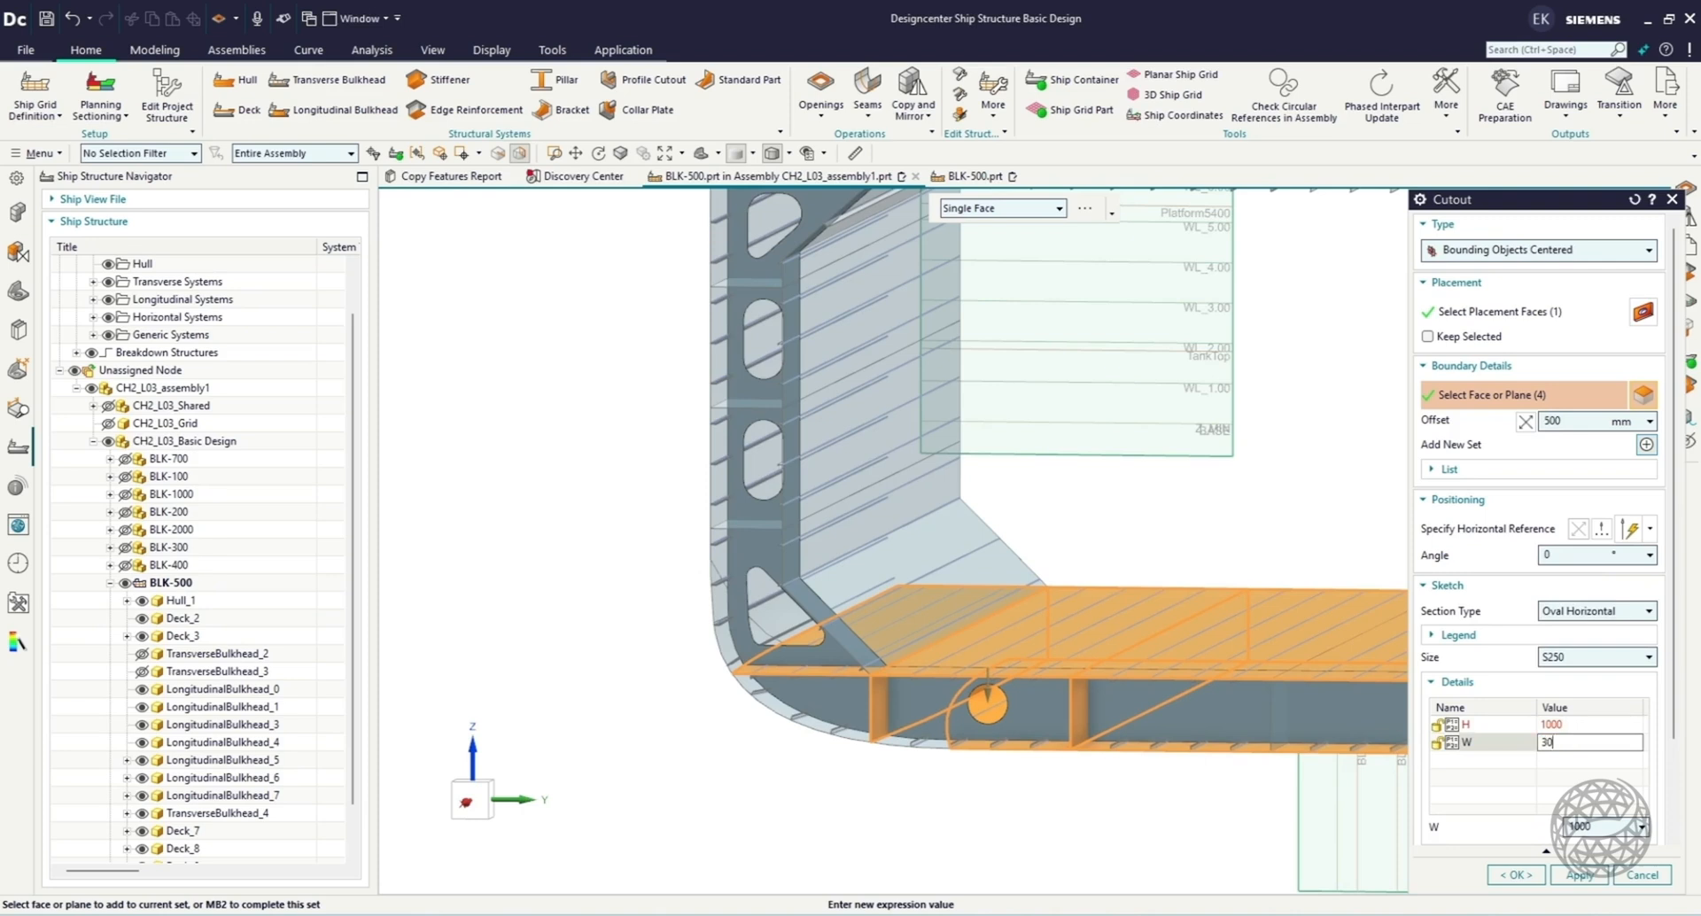
{"action": "type", "text": "3000"}
{"action": "key", "text": "Return"}
{"action": "left_click", "coordinate": [1592, 875]}
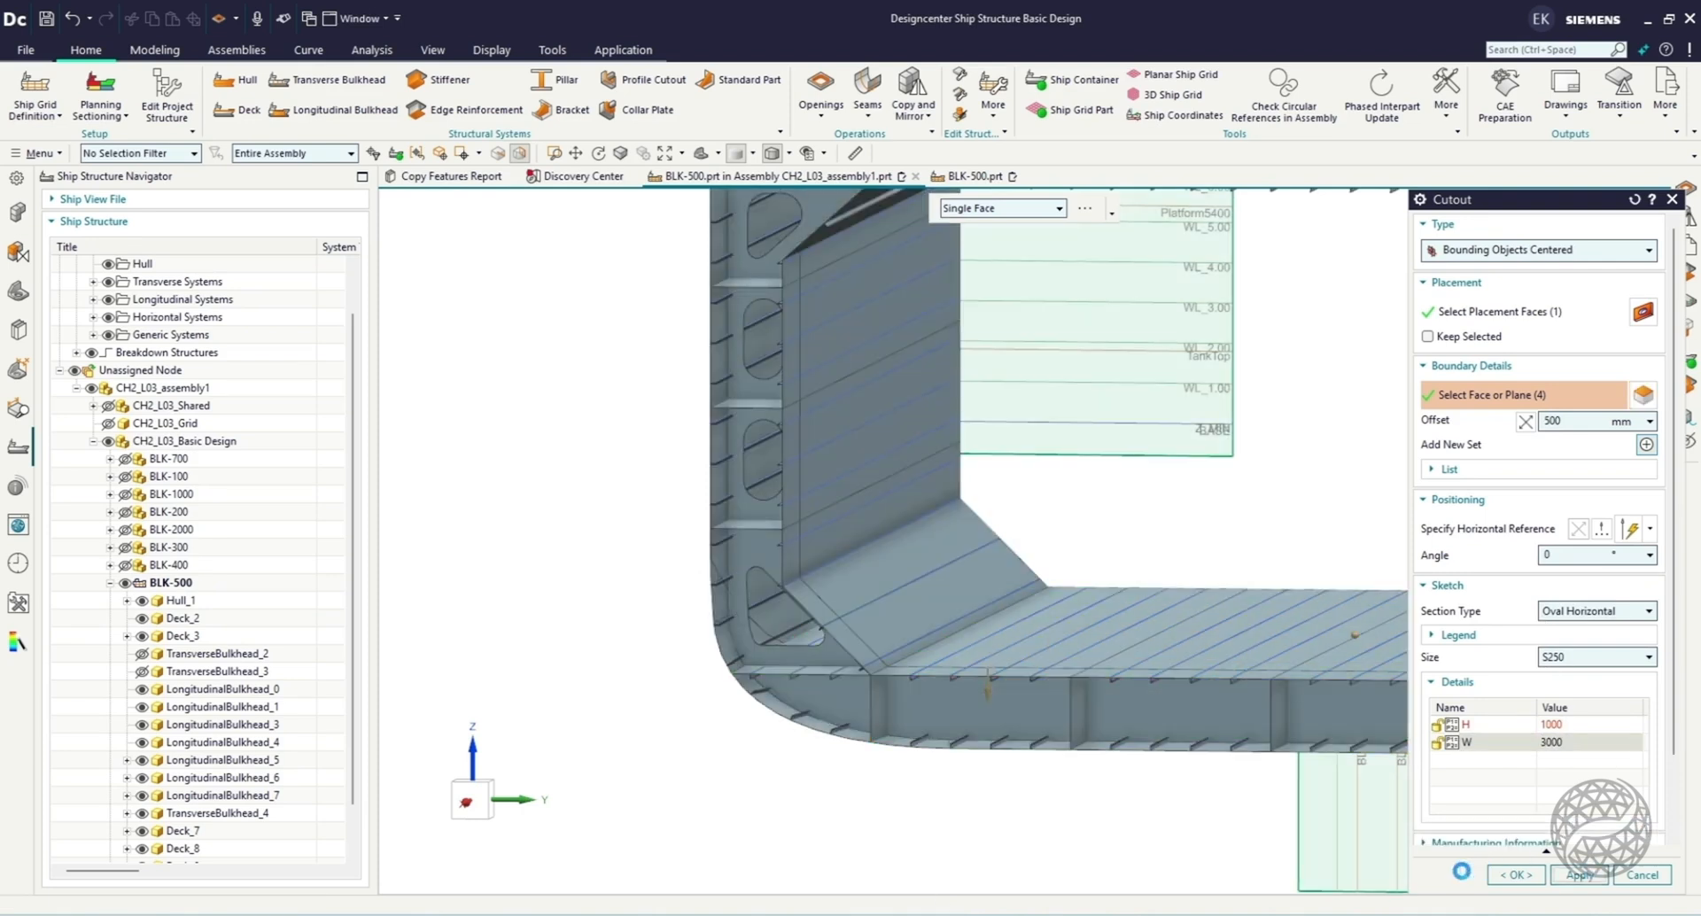
Create a second 1000 by 3000 horizontal oval cutout in the adjacent inboard double-bottom bay, centered between the tank top, bottom shell and girders.
{"action": "left_click", "coordinate": [1231, 708]}
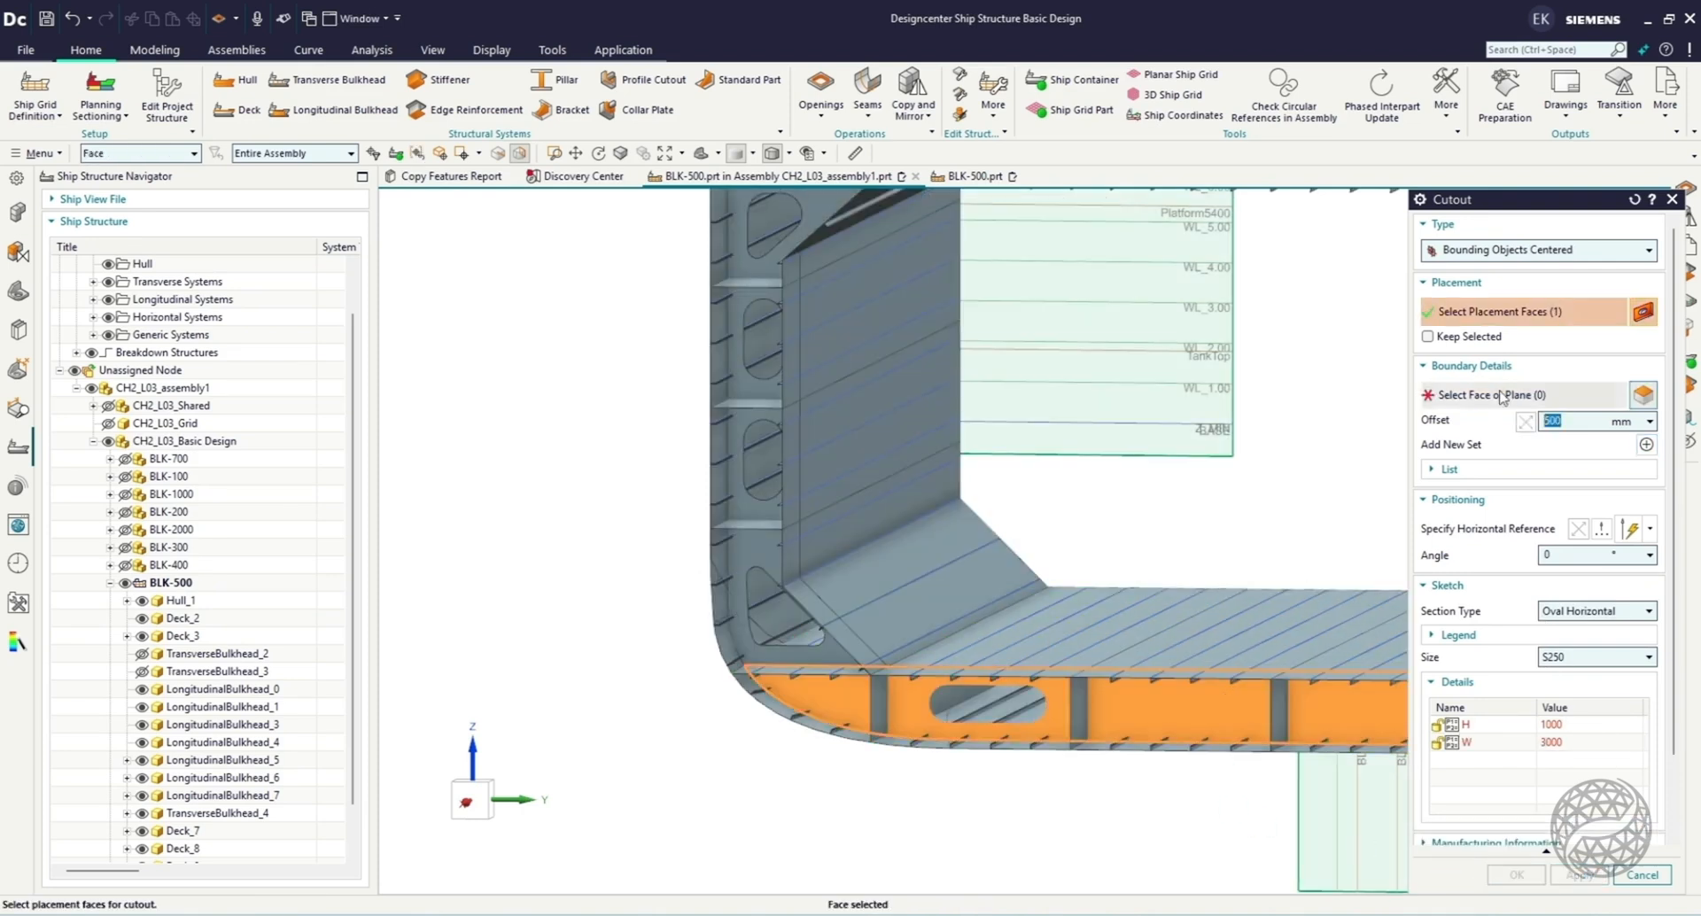
{"action": "left_click", "coordinate": [1607, 396]}
{"action": "left_click", "coordinate": [1170, 657]}
{"action": "left_click", "coordinate": [1168, 747]}
{"action": "left_click", "coordinate": [1078, 712]}
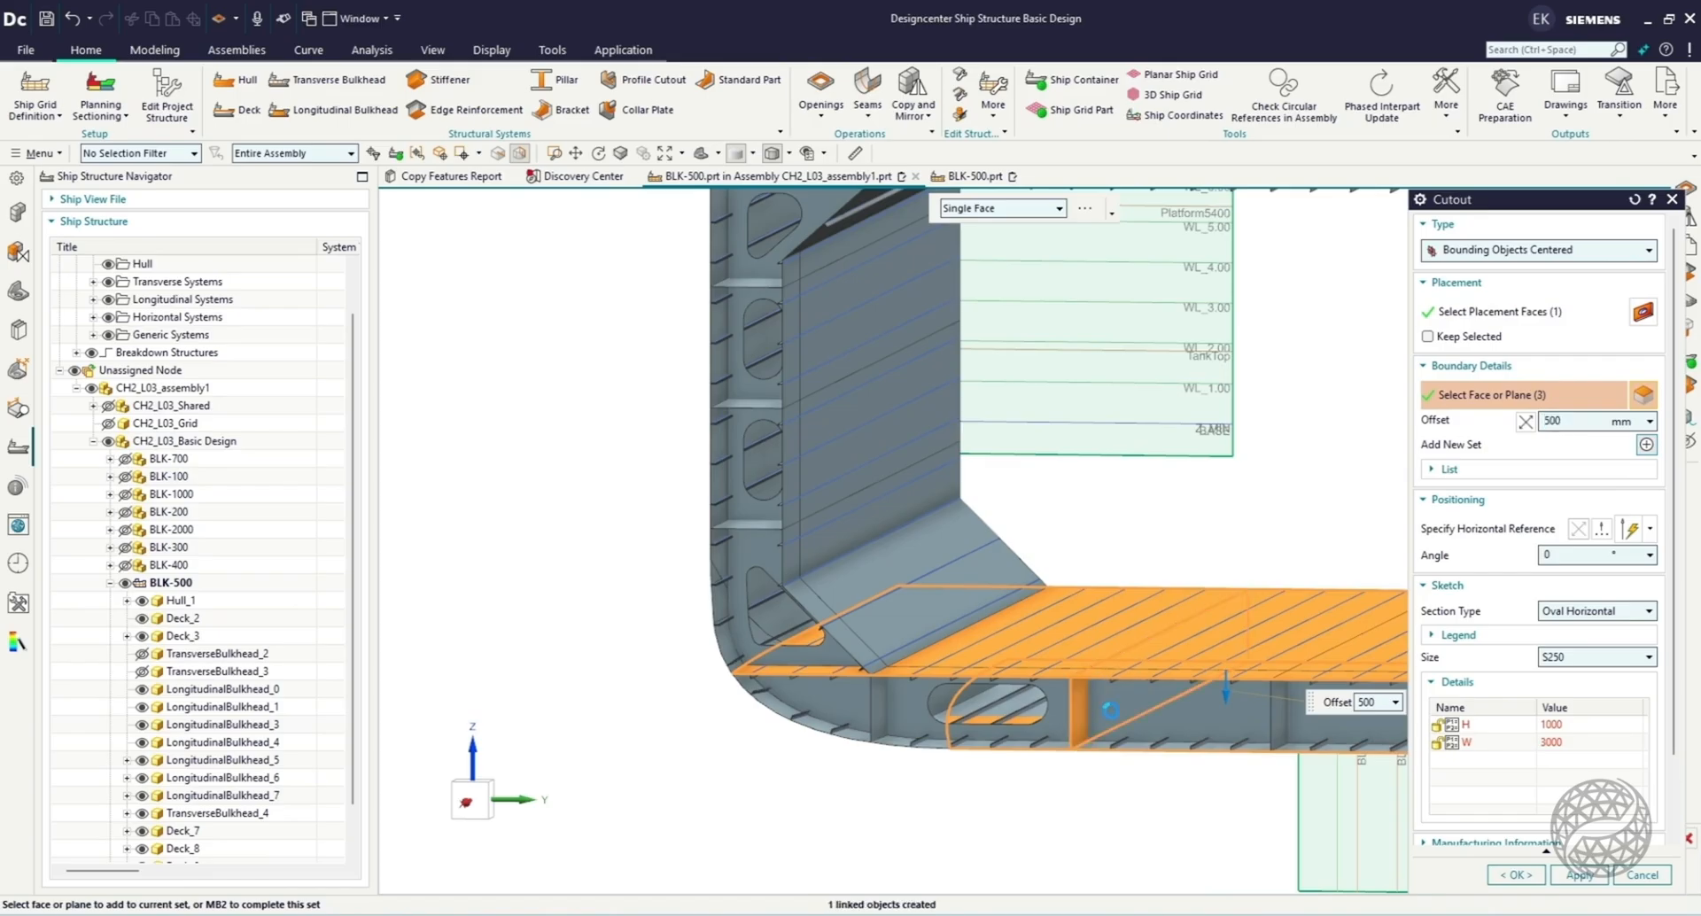
{"action": "left_click", "coordinate": [1274, 711]}
{"action": "left_click", "coordinate": [1502, 875]}
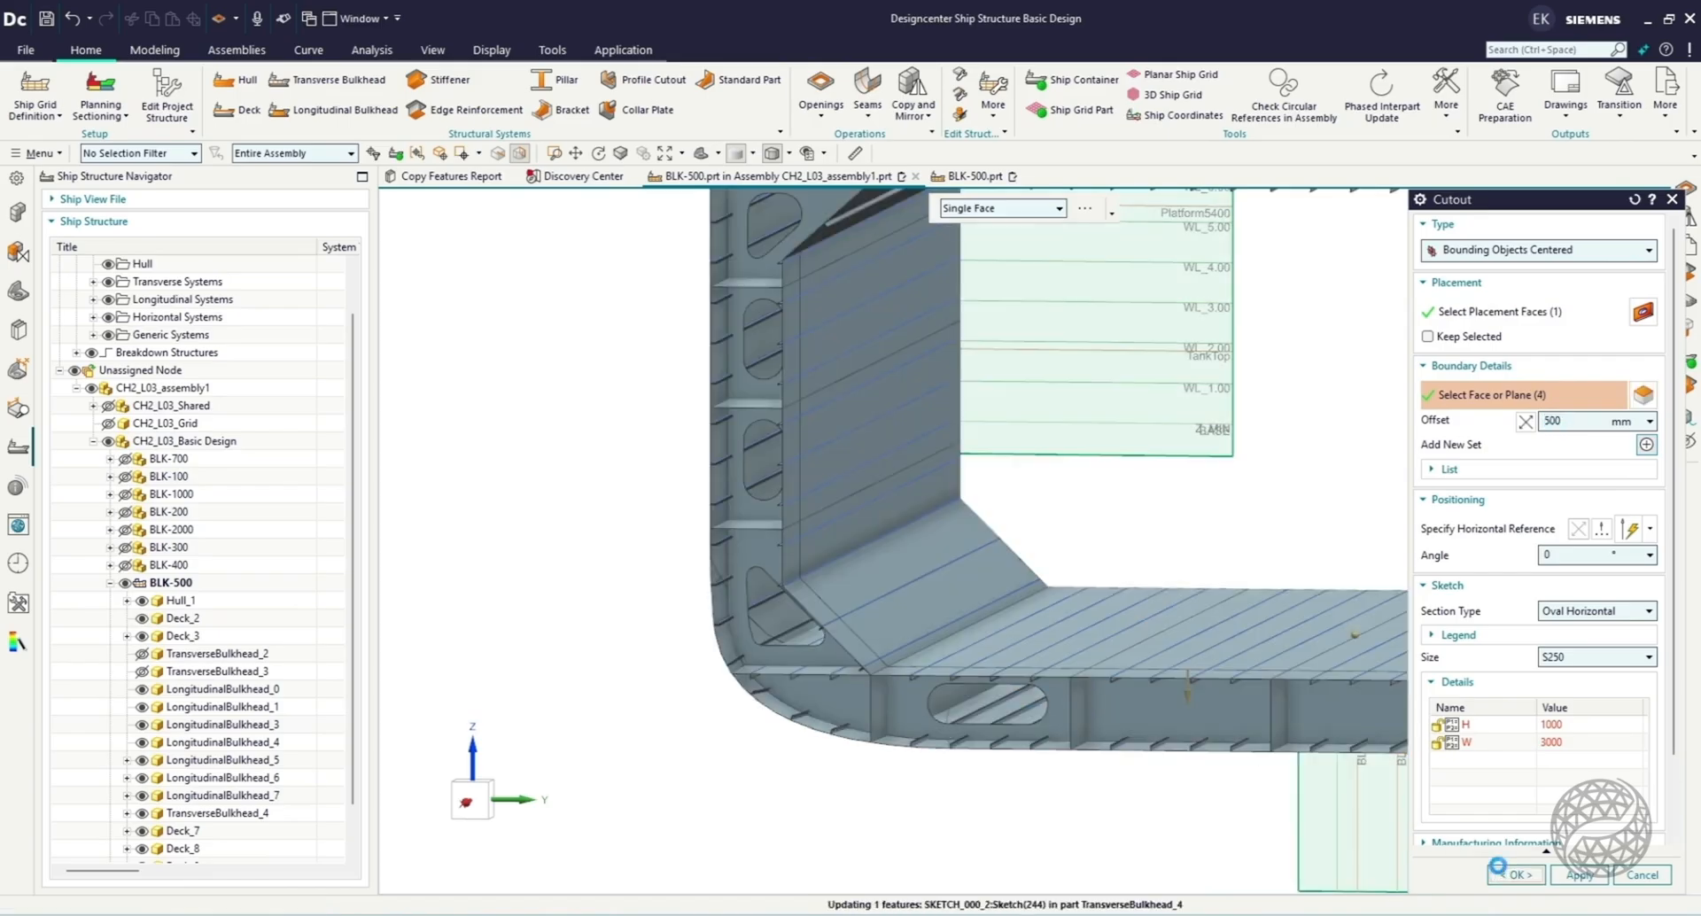
{"action": "scroll", "coordinate": [947, 790], "scroll_direction": "down", "scroll_amount": 3}
{"action": "scroll", "coordinate": [1646, 647], "scroll_direction": "up", "scroll_amount": 2}
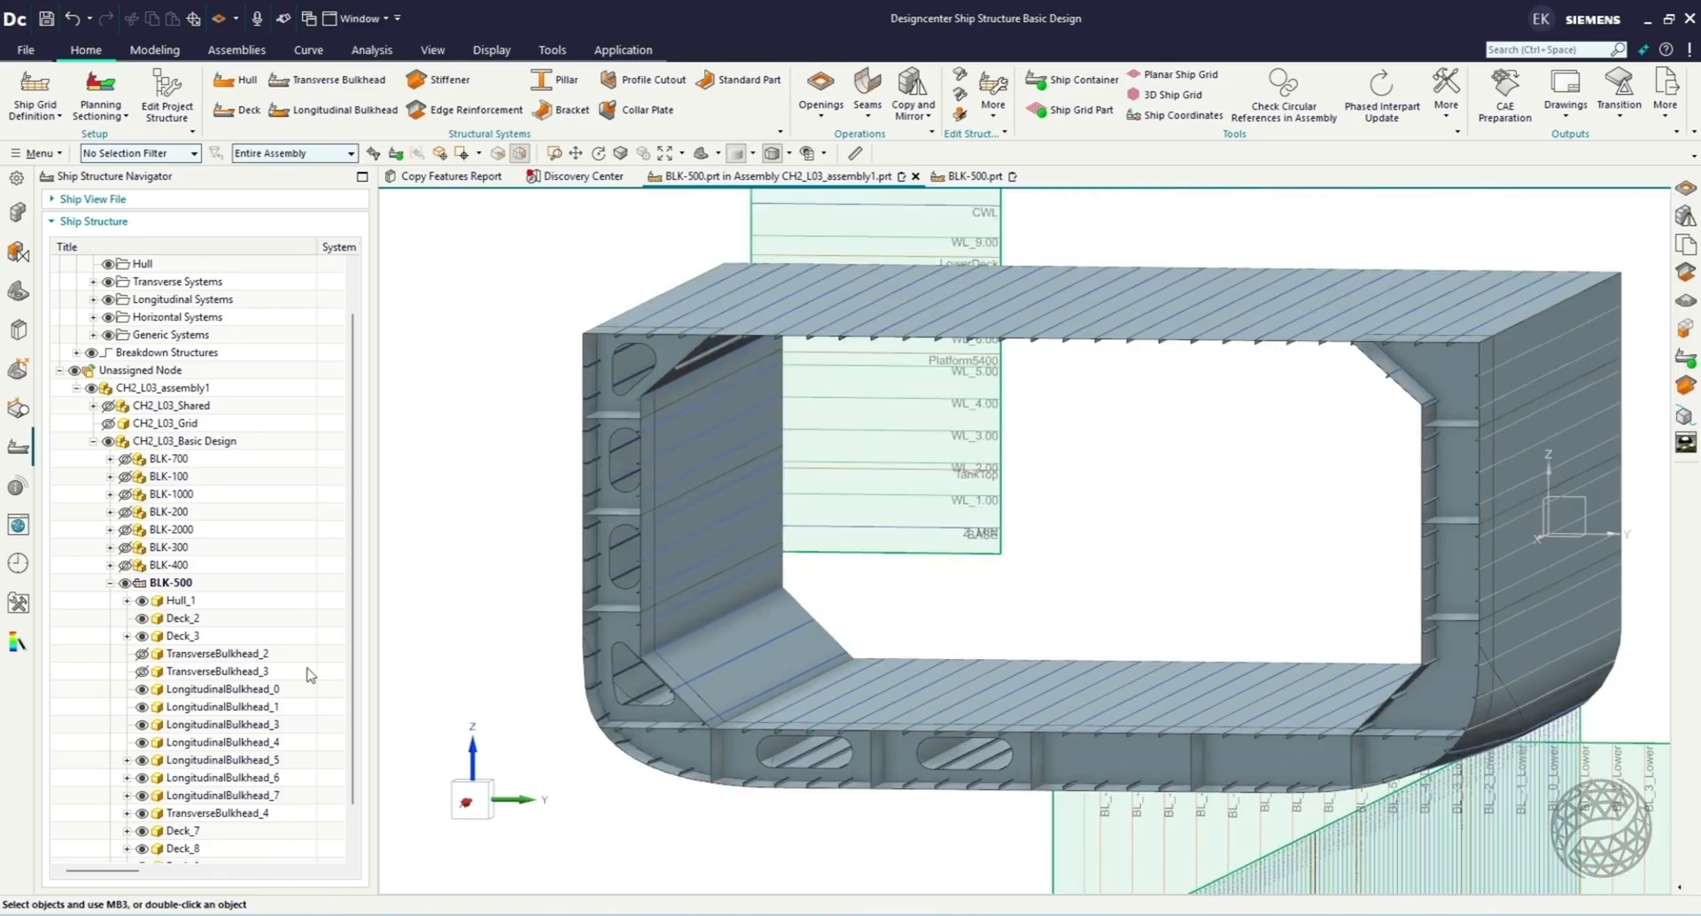
Mirror all six cutouts of TransverseBulkhead_4 across the ship's centerline plane at distance 0.
{"action": "scroll", "coordinate": [310, 675], "scroll_direction": "down", "scroll_amount": 1}
{"action": "left_click", "coordinate": [127, 759]}
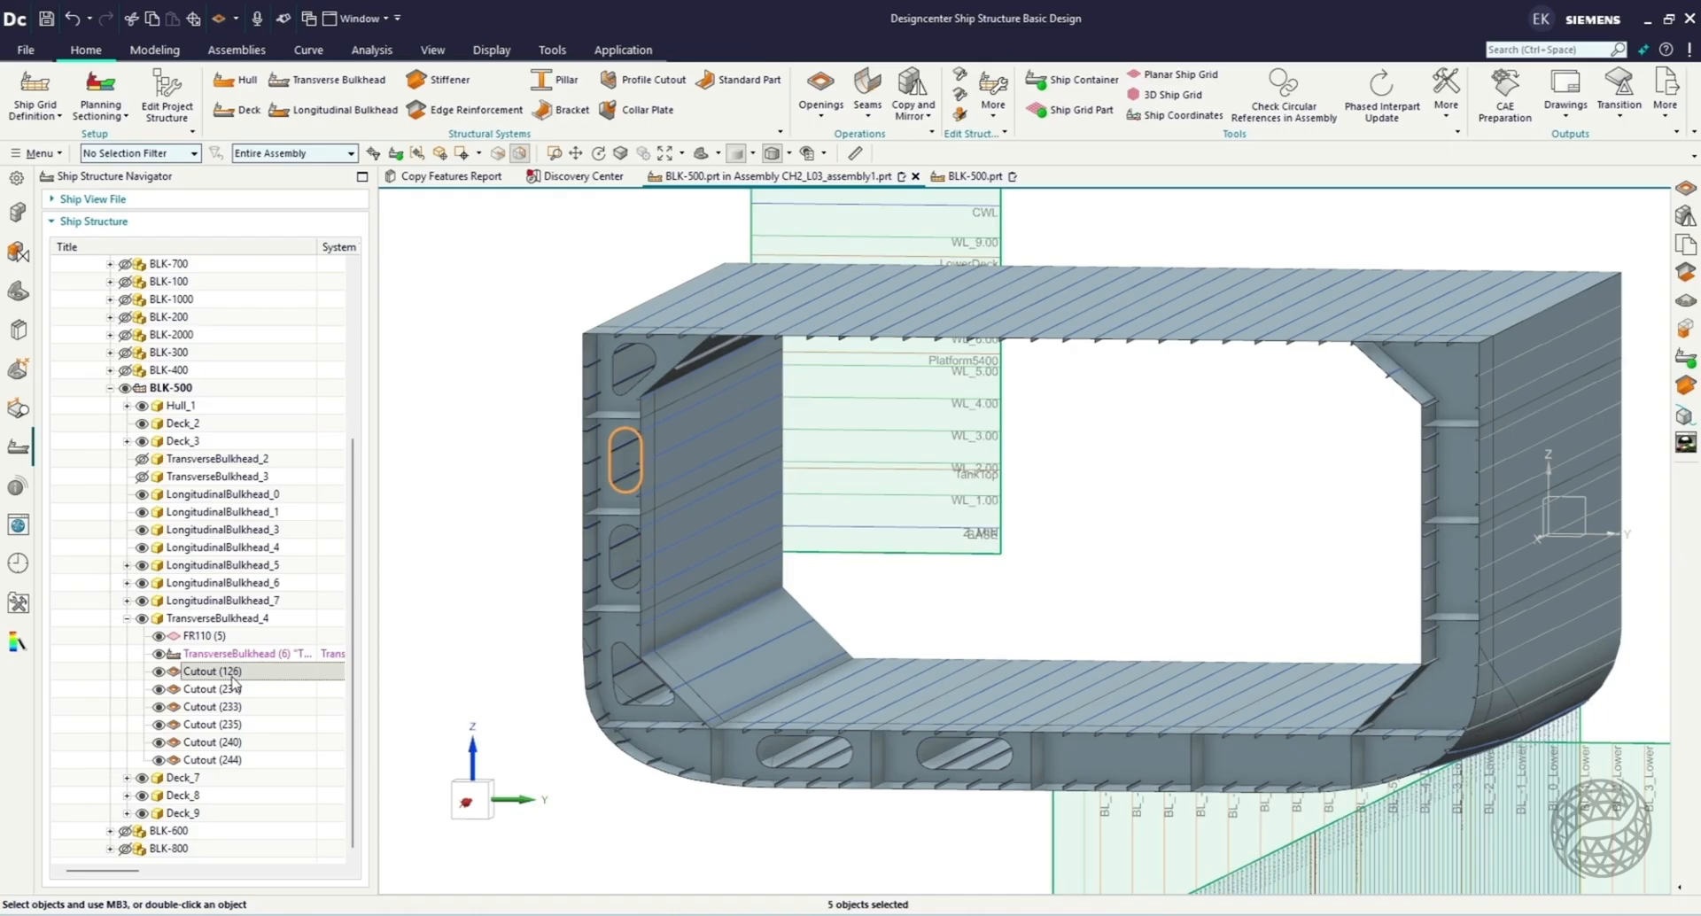
{"action": "left_click", "coordinate": [212, 760], "text": "shift"}
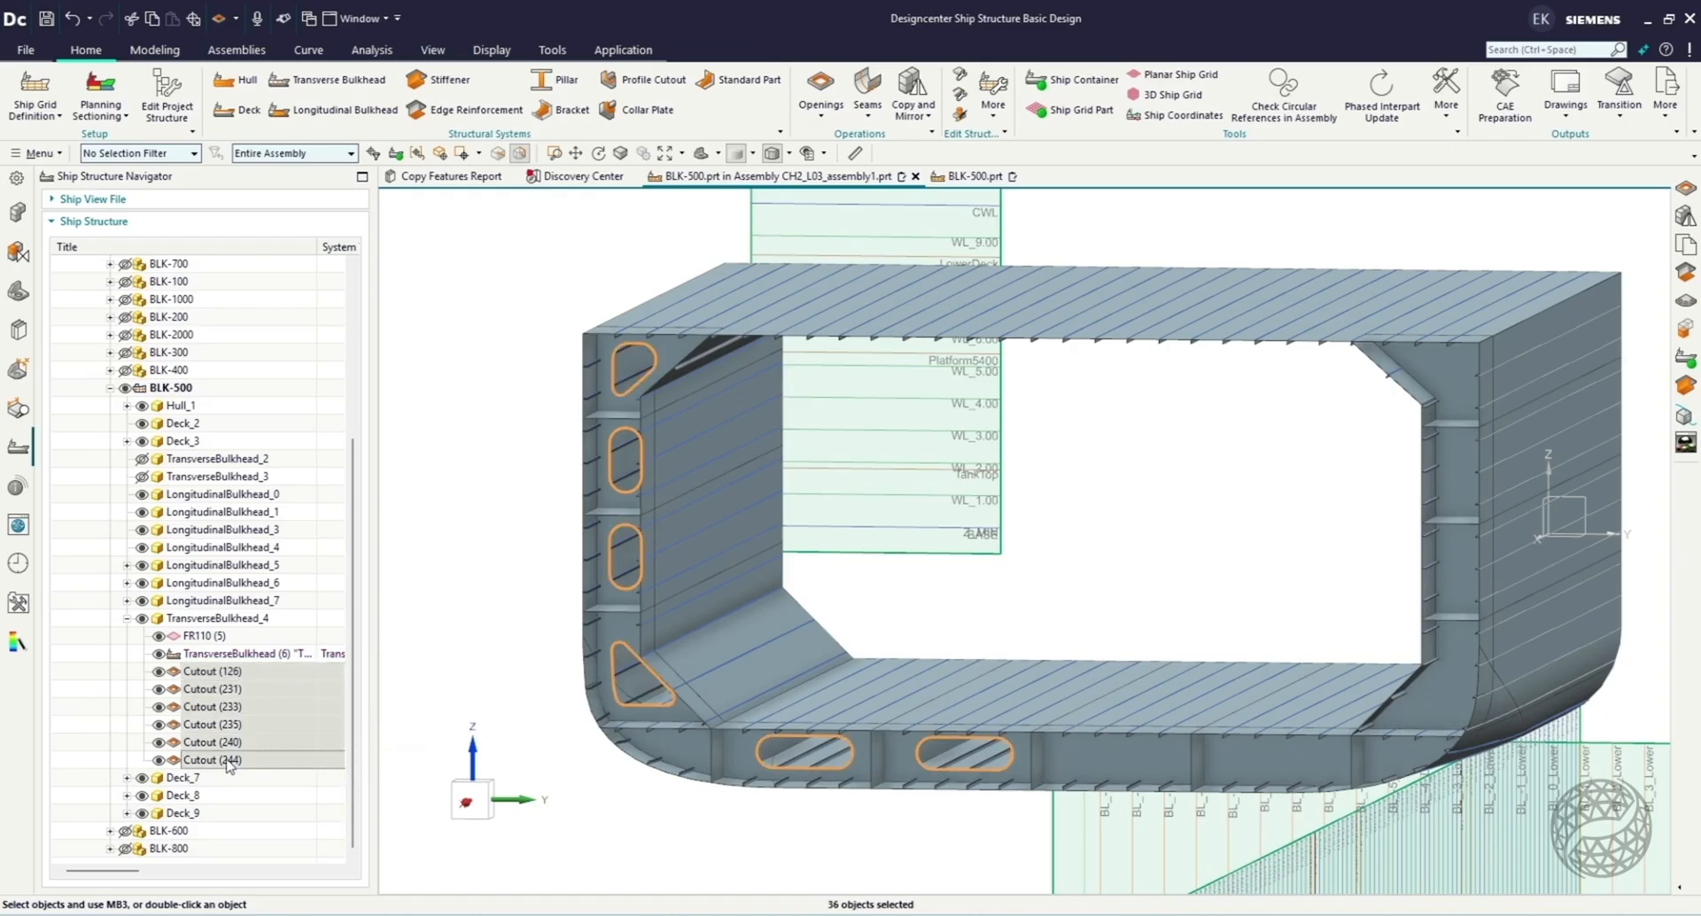
{"action": "left_click", "coordinate": [913, 102]}
{"action": "left_click", "coordinate": [966, 178]}
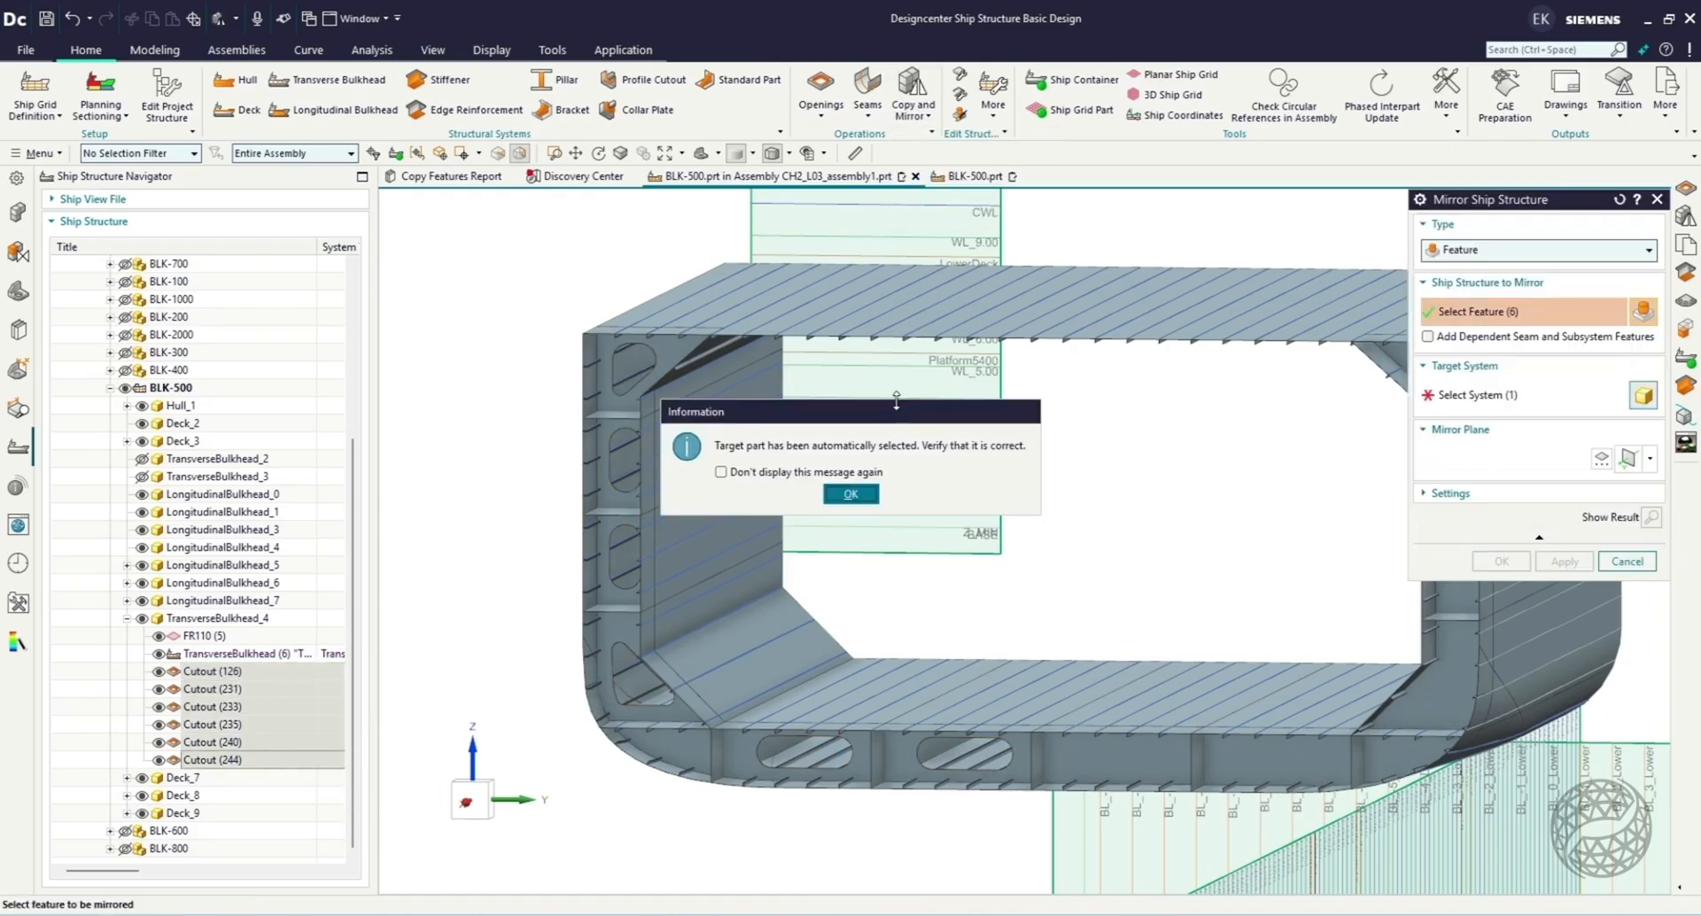
{"action": "left_click", "coordinate": [848, 494]}
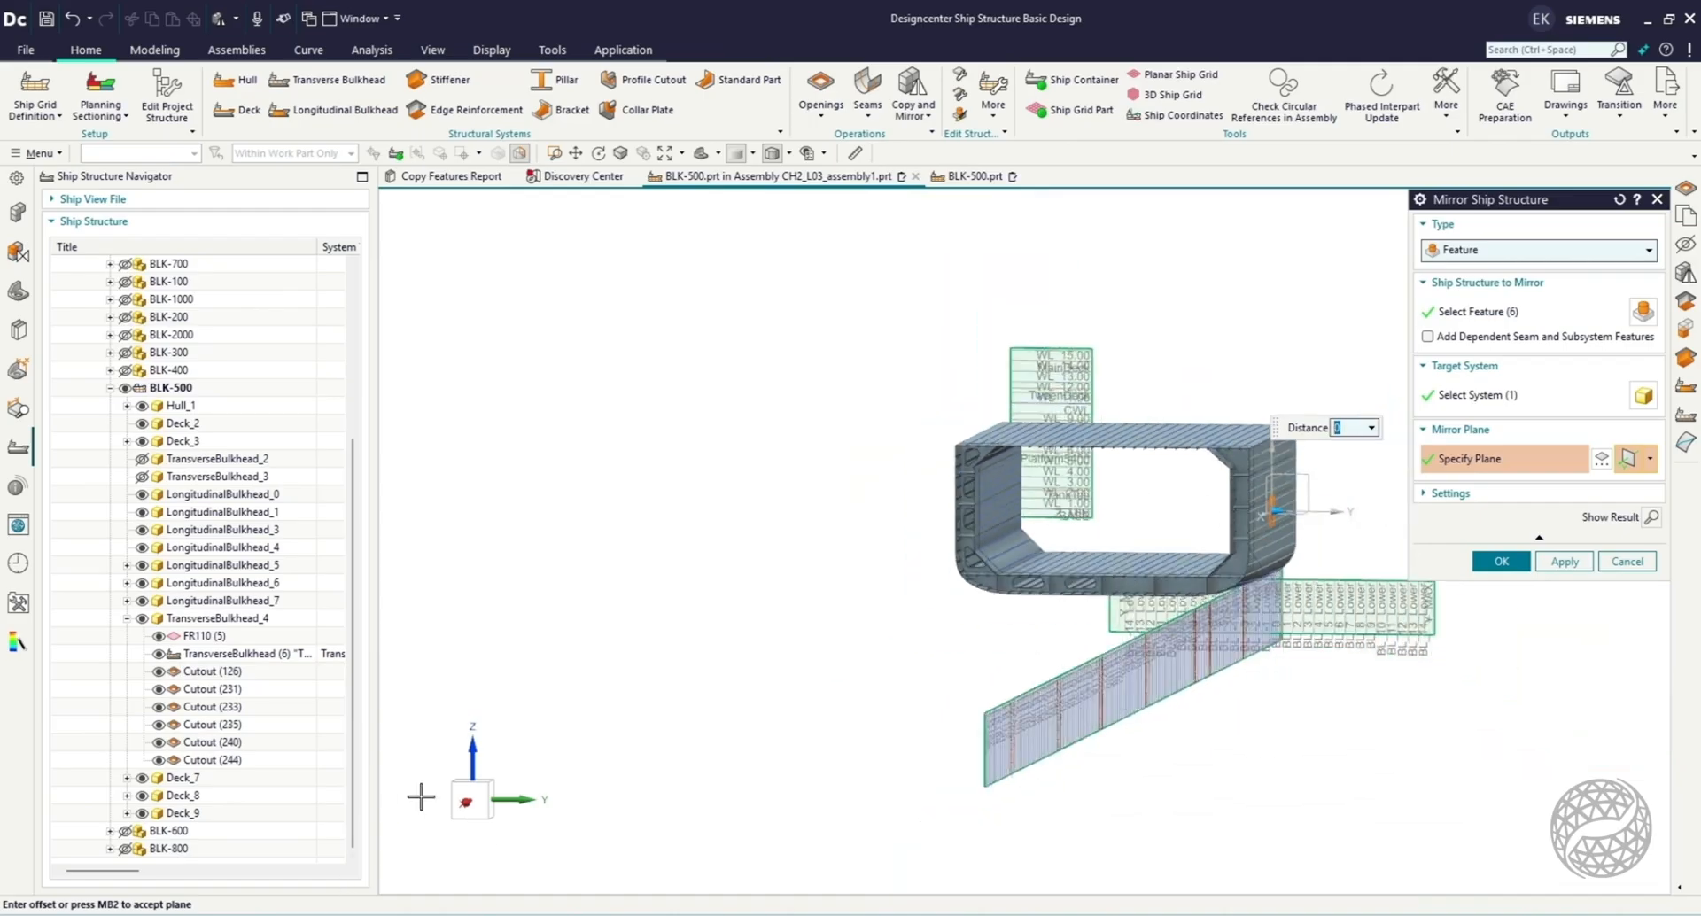
{"action": "left_click", "coordinate": [469, 800]}
{"action": "scroll", "coordinate": [1146, 585], "scroll_direction": "up", "scroll_amount": 3}
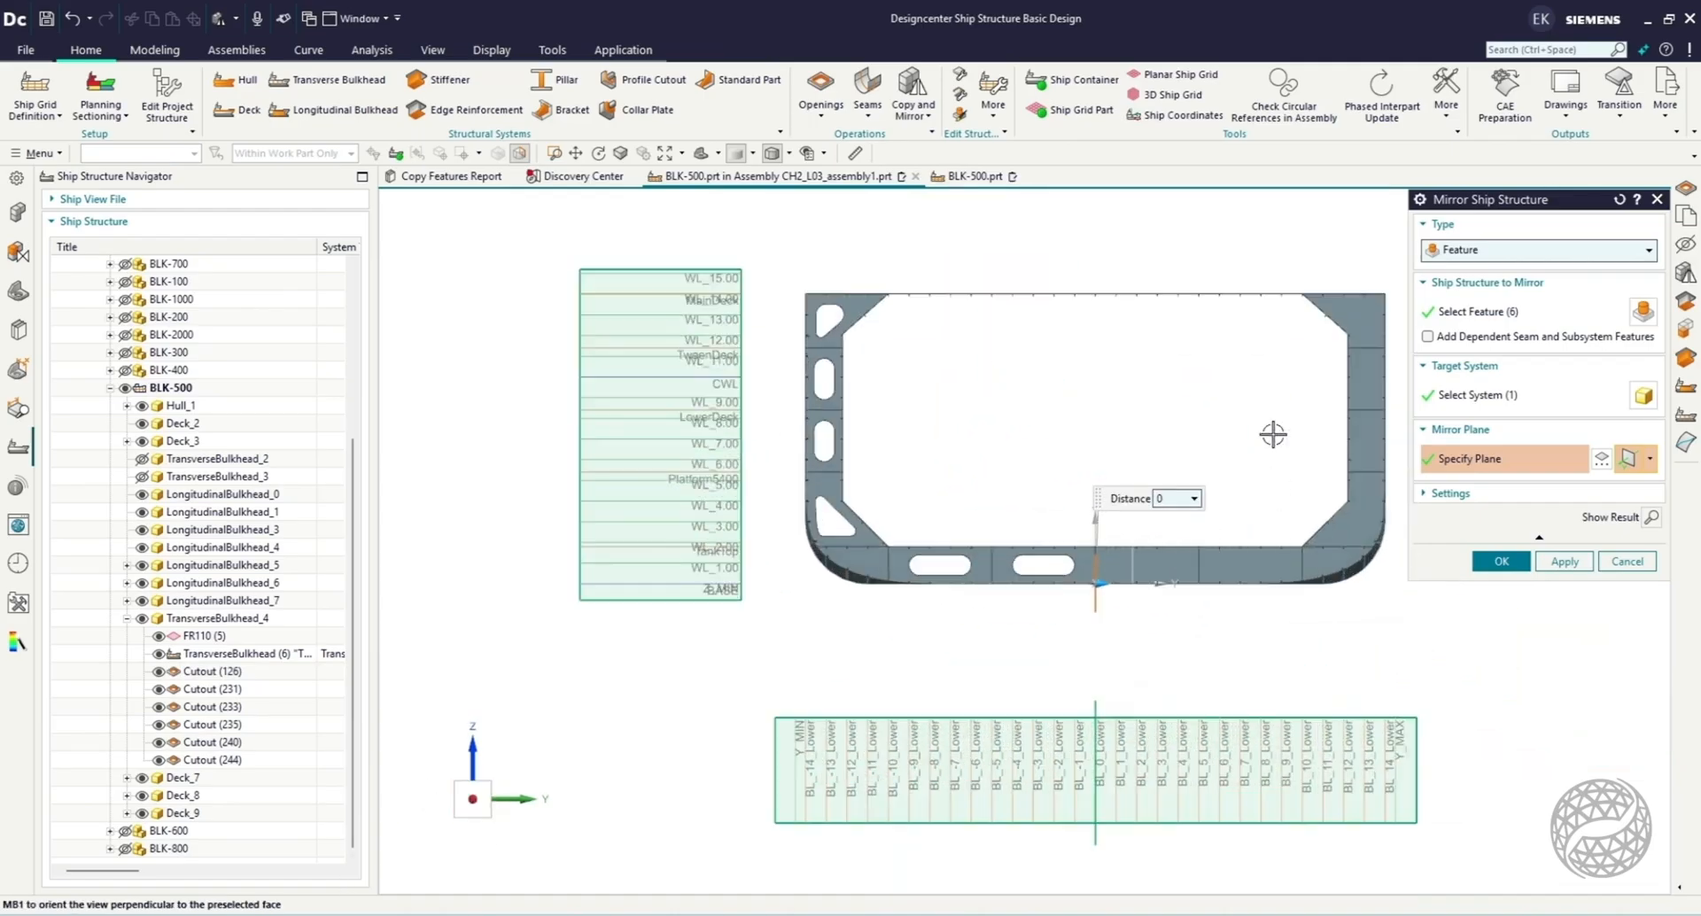
{"action": "scroll", "coordinate": [1390, 264], "scroll_direction": "up", "scroll_amount": 1}
{"action": "left_click", "coordinate": [1500, 559]}
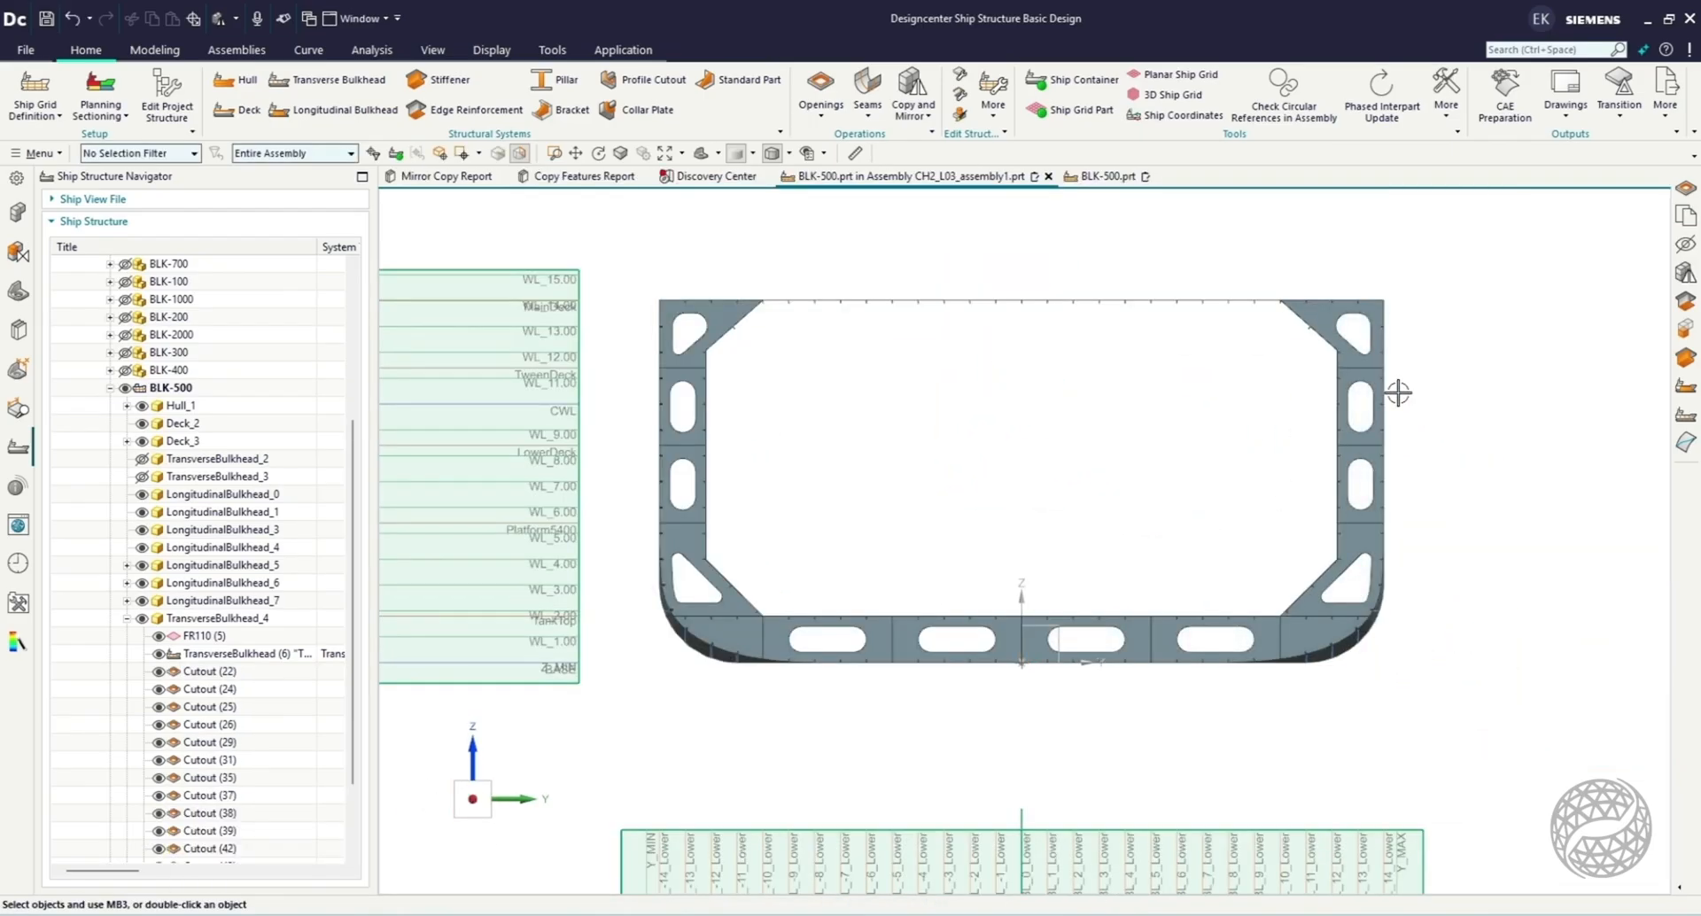
Create On Edge edge reinforcements with 0 mm offset around all the cutouts of TransverseBulkhead_4 on both sides of the ship.
{"action": "key", "text": "Home"}
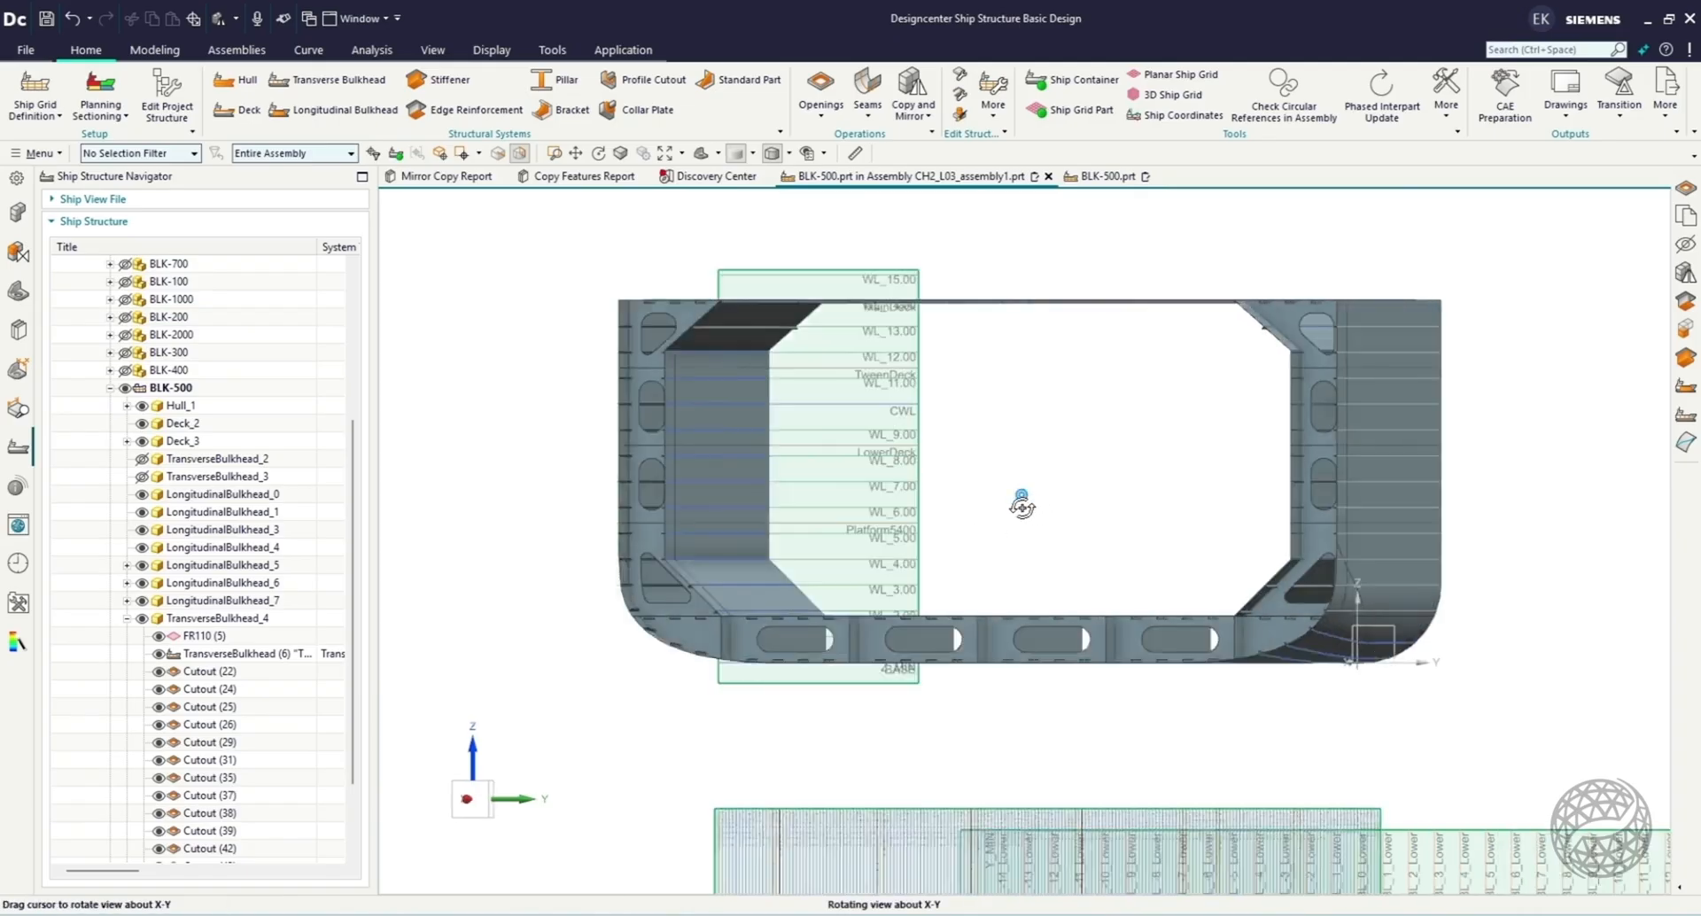
{"action": "scroll", "coordinate": [1201, 202], "scroll_direction": "up", "scroll_amount": 2}
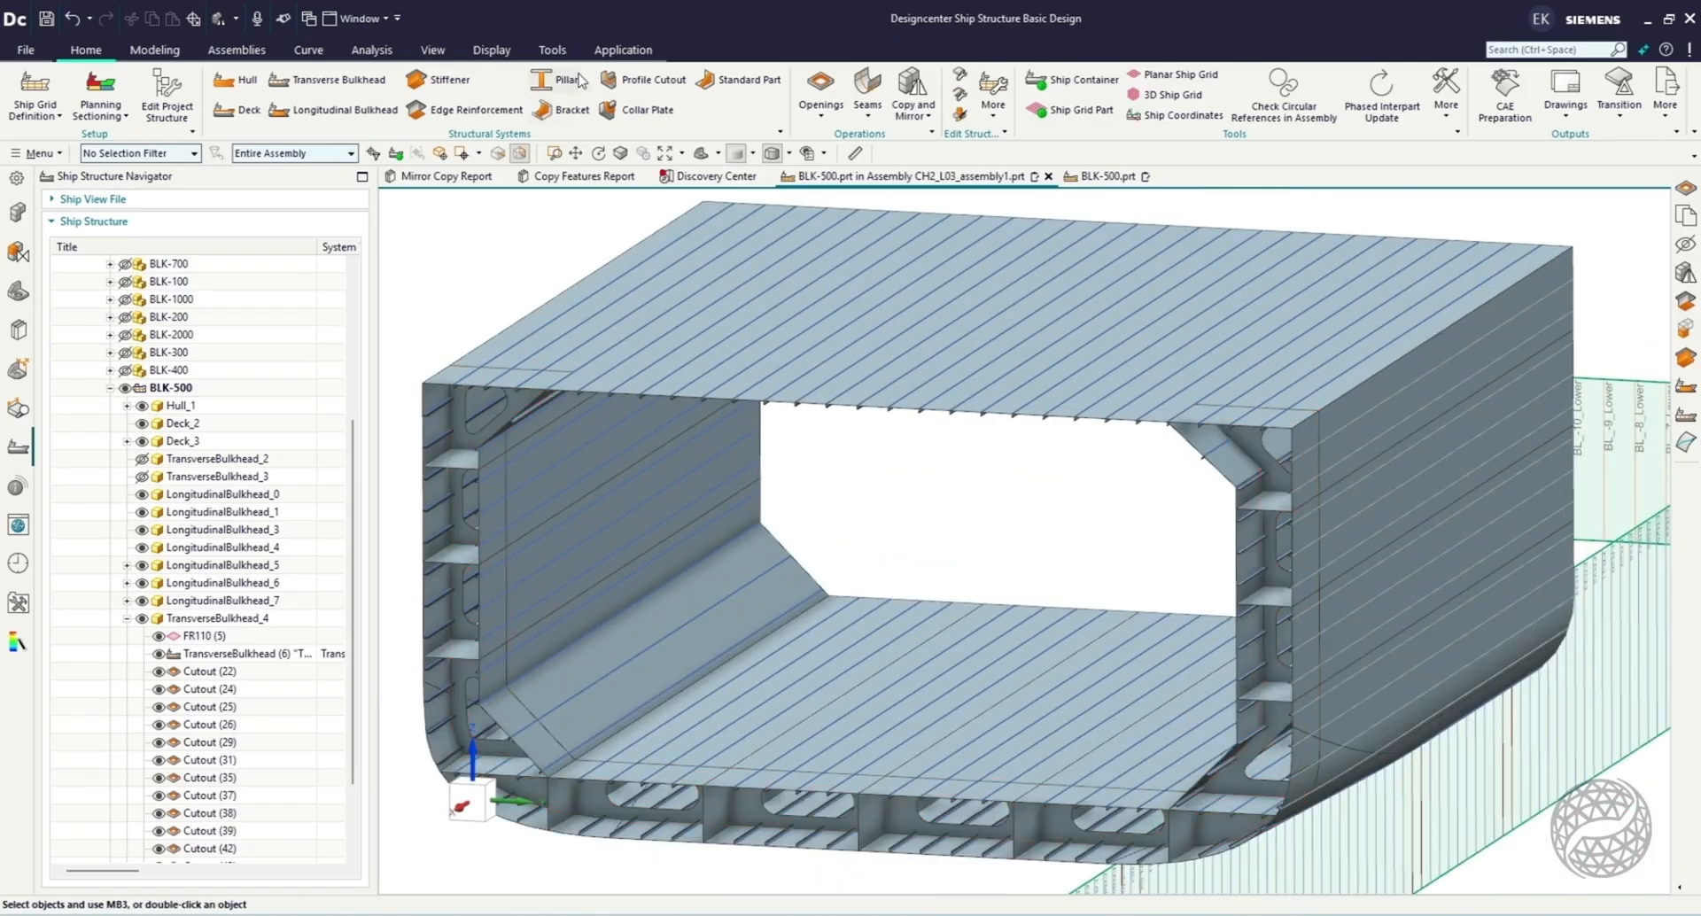
{"action": "left_click", "coordinate": [474, 110]}
{"action": "scroll", "coordinate": [433, 404], "scroll_direction": "up", "scroll_amount": 4}
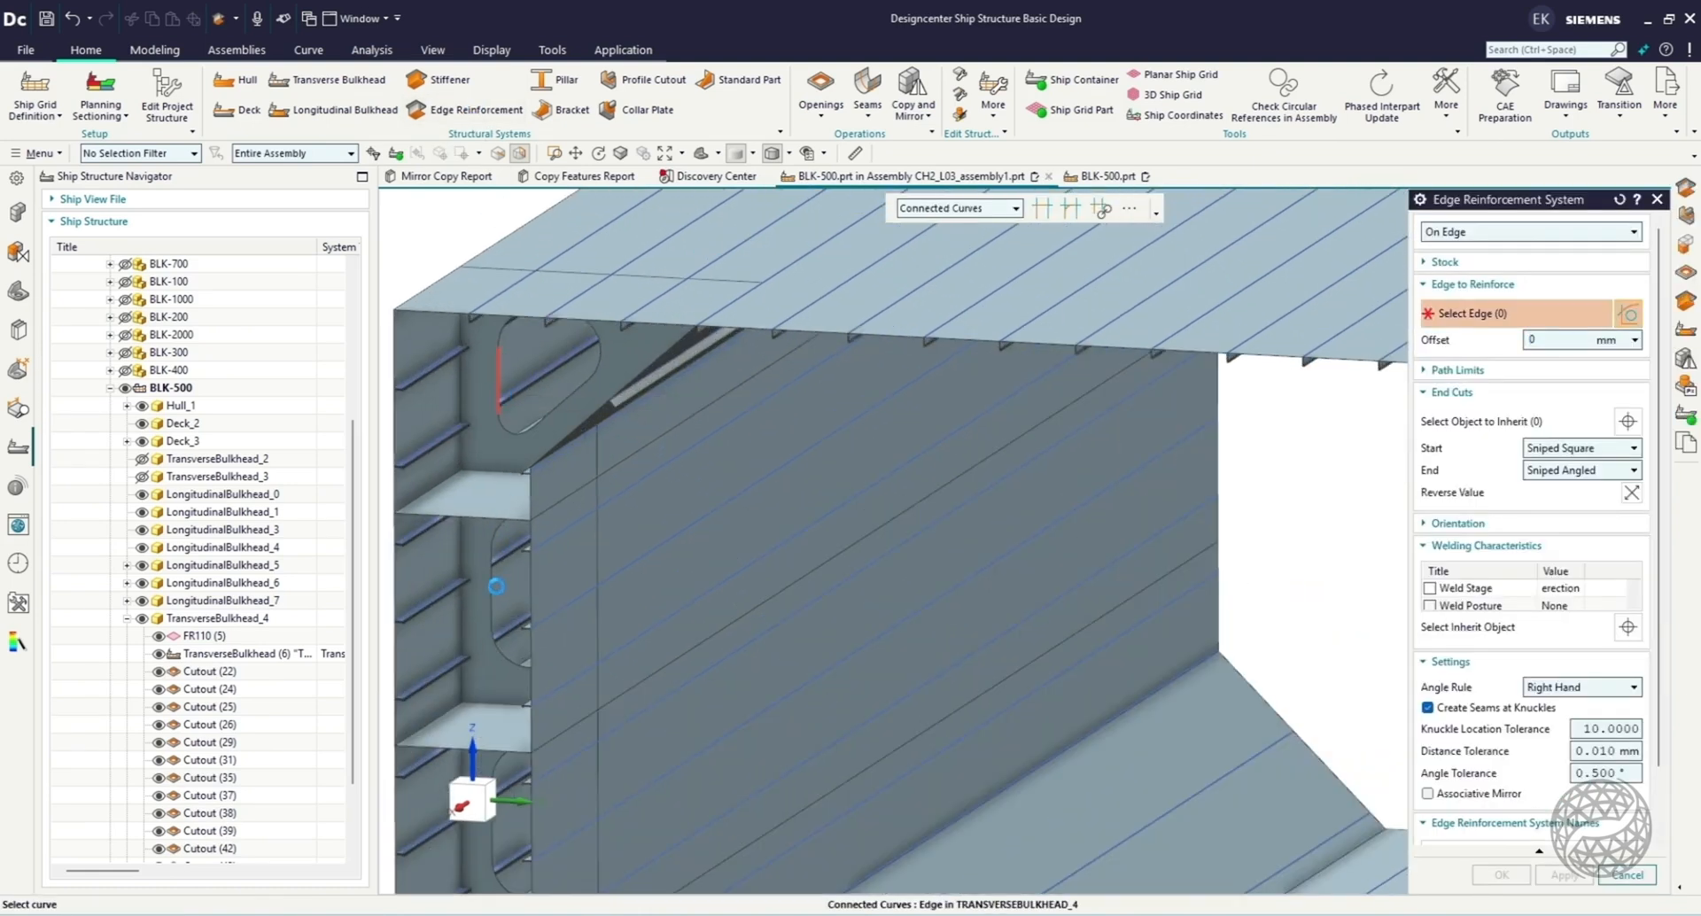
{"action": "left_click", "coordinate": [494, 589]}
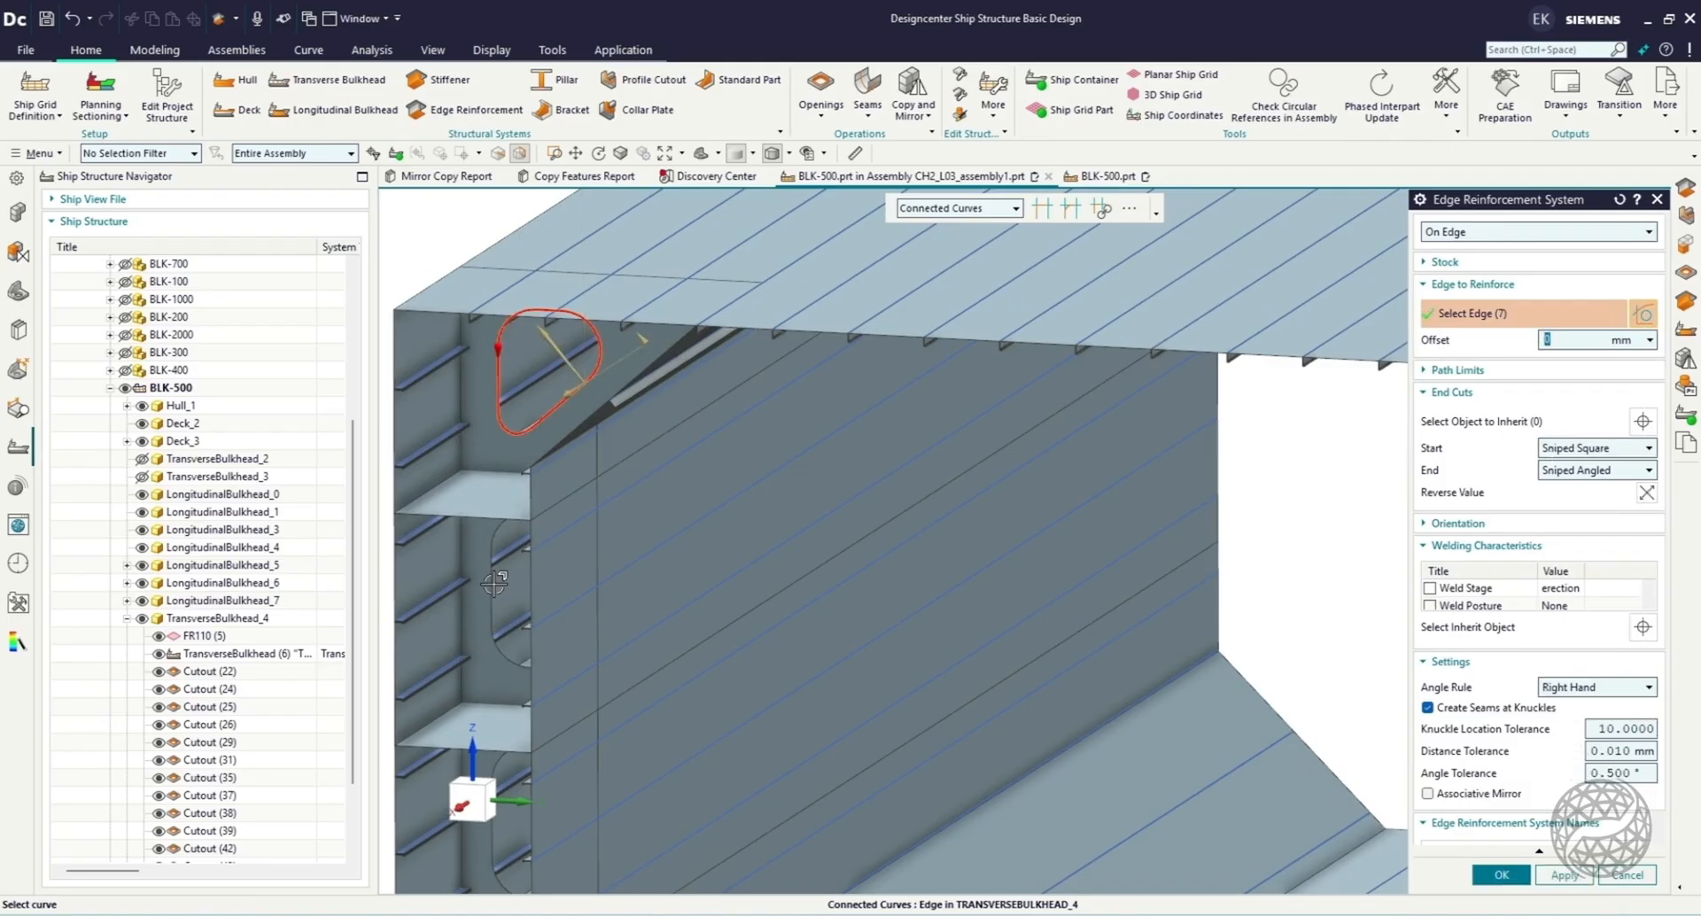
{"action": "left_click", "coordinate": [491, 581]}
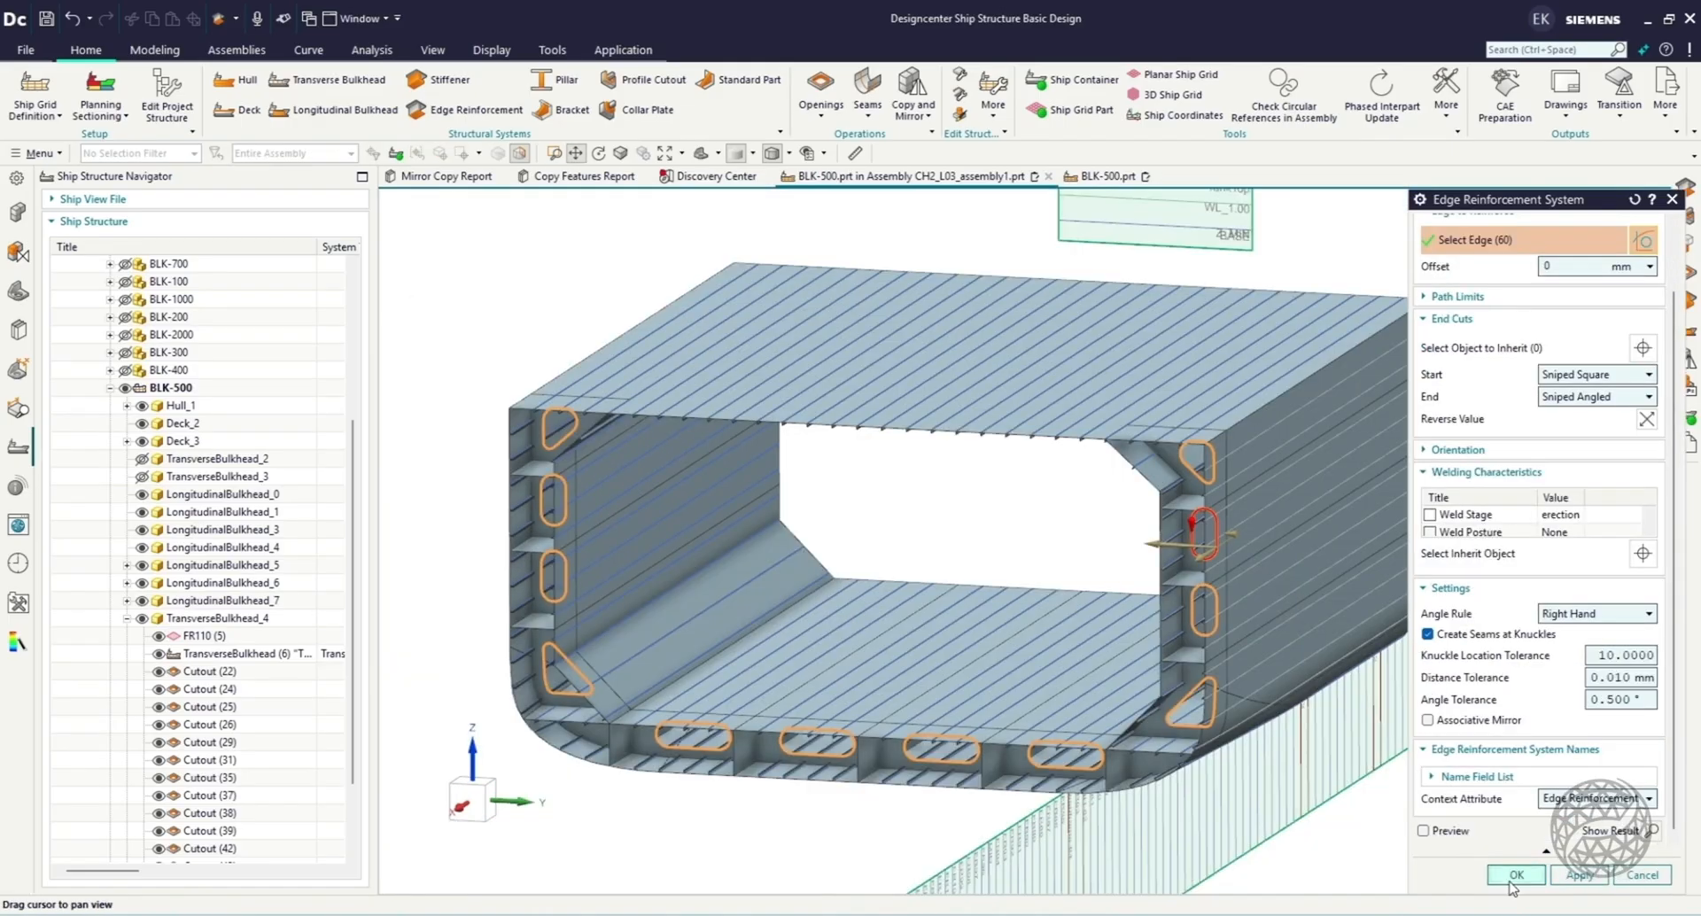
{"action": "left_click", "coordinate": [1513, 876]}
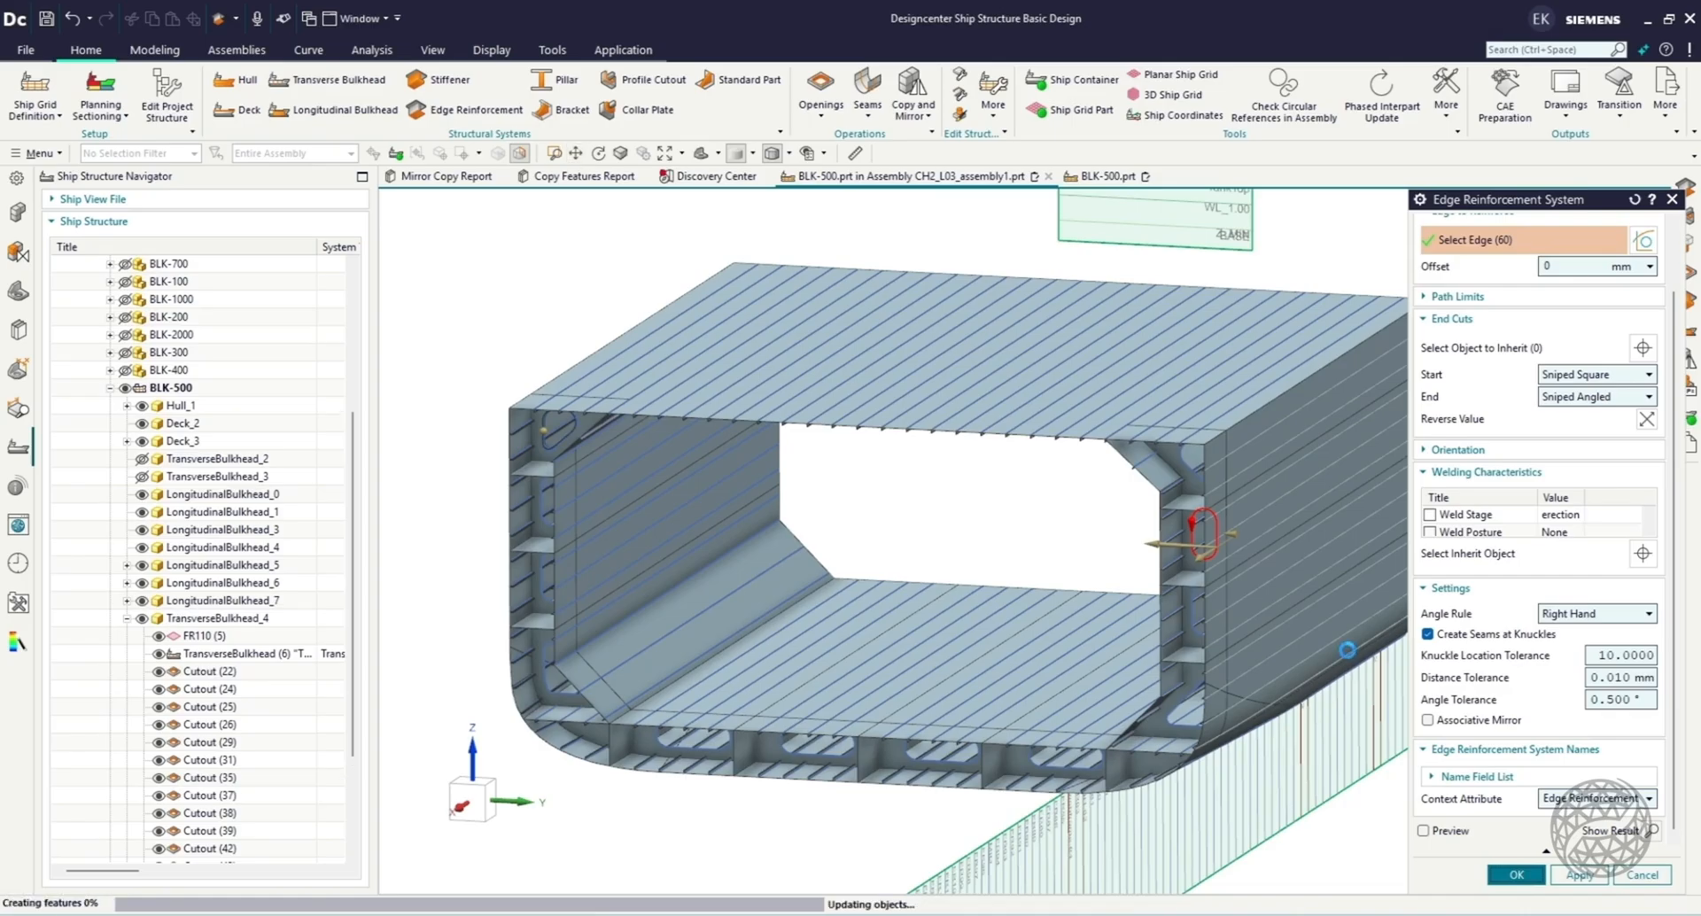
Examine the profile stock and end cut settings of the edge reinforcement on a double-bottom oval cutout, leaving them unedited.
{"action": "middle_click_drag", "start_coordinate": [1018, 621], "coordinate": [771, 567]}
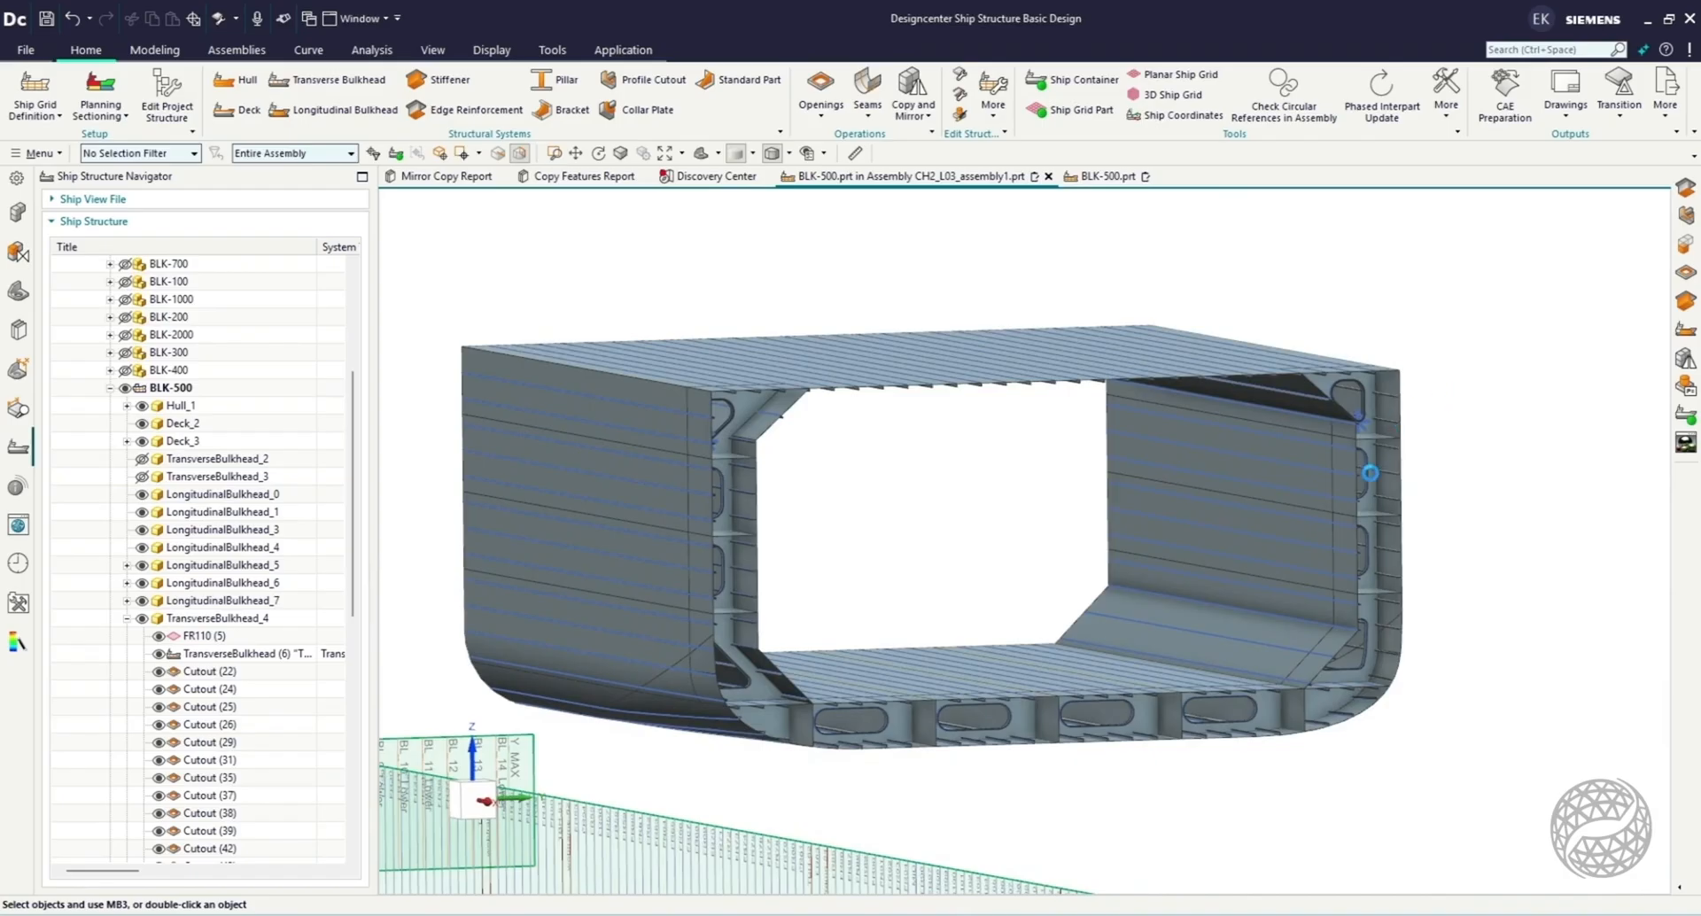
{"action": "scroll", "coordinate": [1282, 664], "scroll_direction": "up", "scroll_amount": 10}
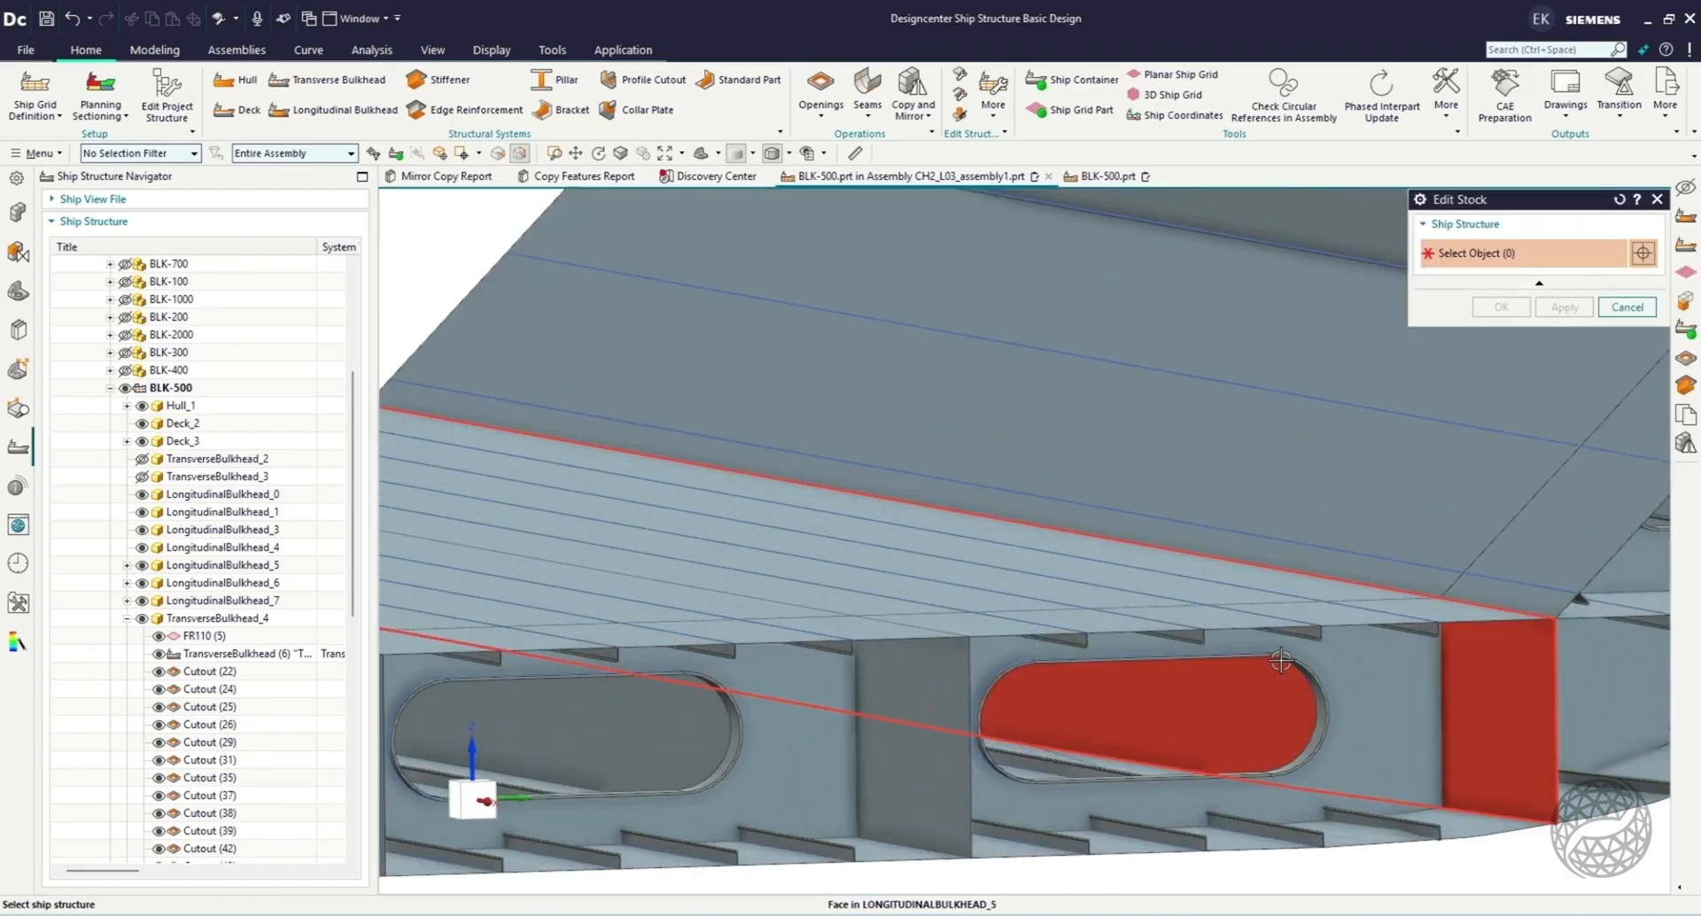
{"action": "left_click", "coordinate": [1276, 673]}
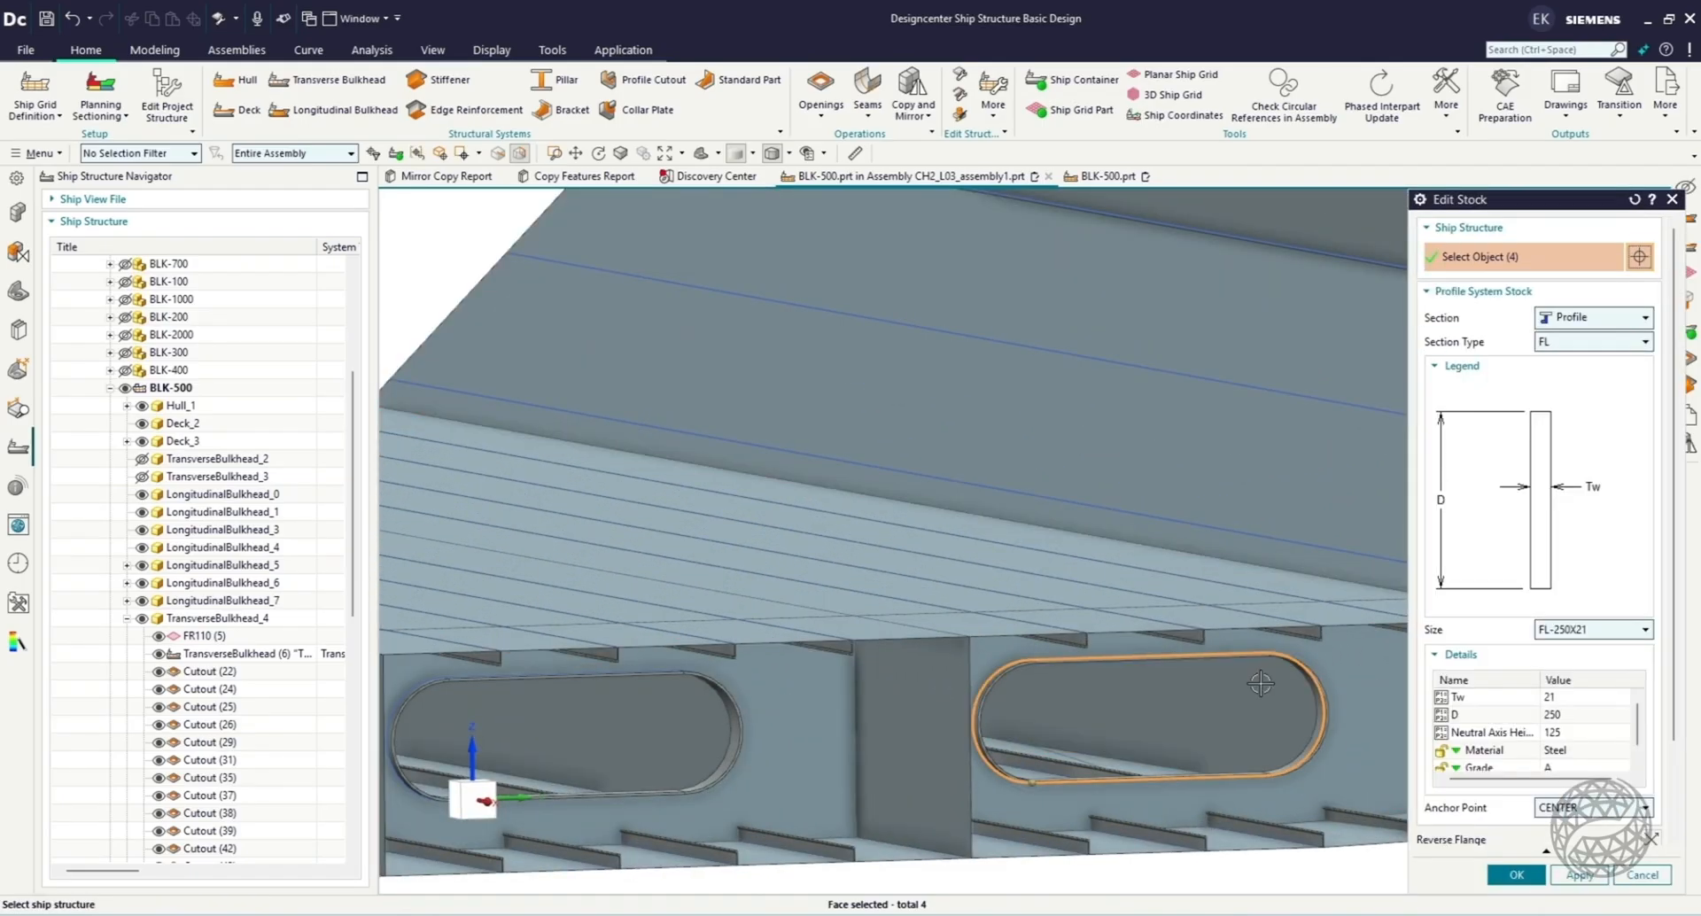
{"action": "scroll", "coordinate": [1591, 359], "scroll_direction": "down", "scroll_amount": 3}
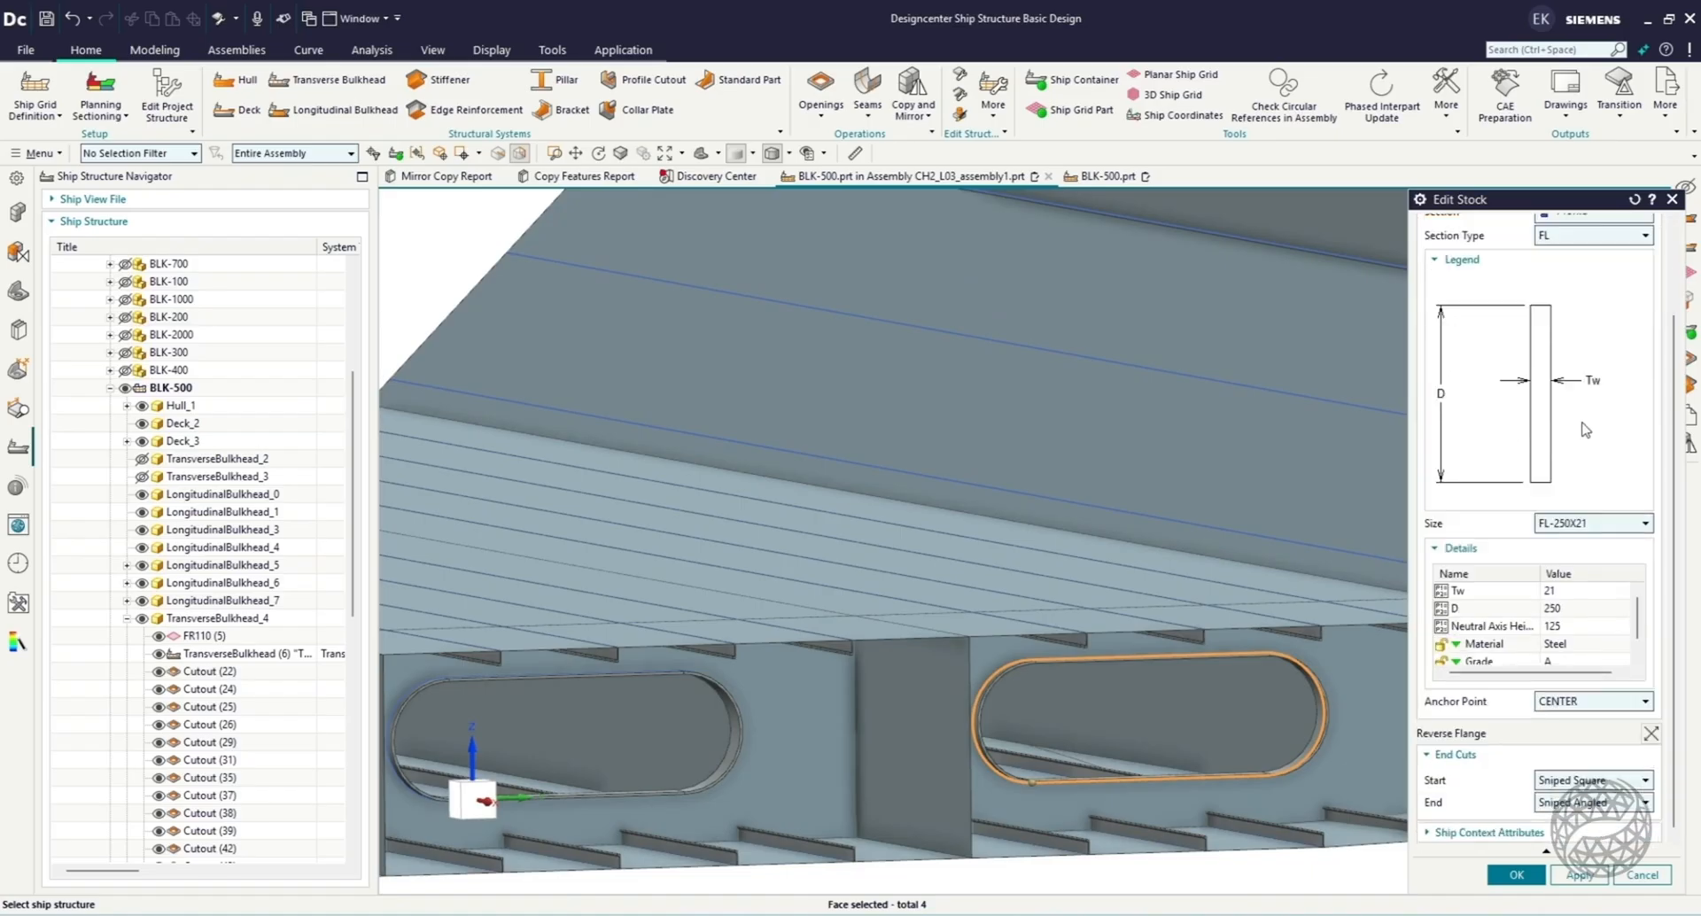
{"action": "left_click", "coordinate": [1638, 875]}
Create profile cutouts in TransverseBulkhead_4 for all profiles intersecting it, with corner scallops and collar plates enabled.
{"action": "key", "text": "Home"}
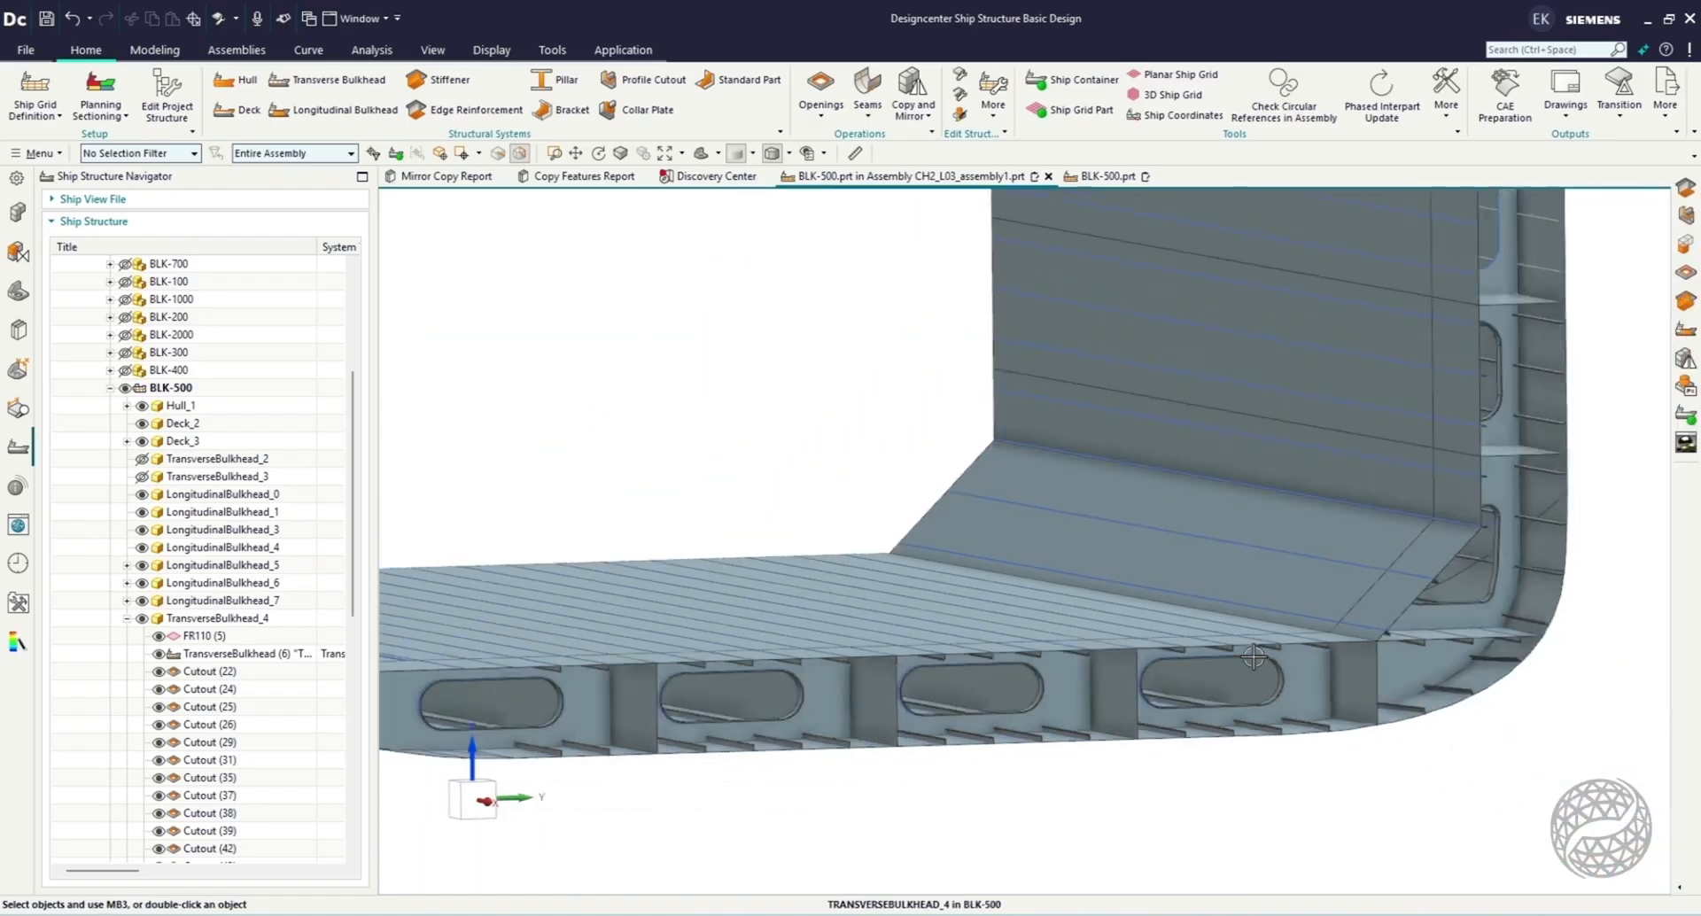
{"action": "scroll", "coordinate": [672, 220], "scroll_direction": "up", "scroll_amount": 2}
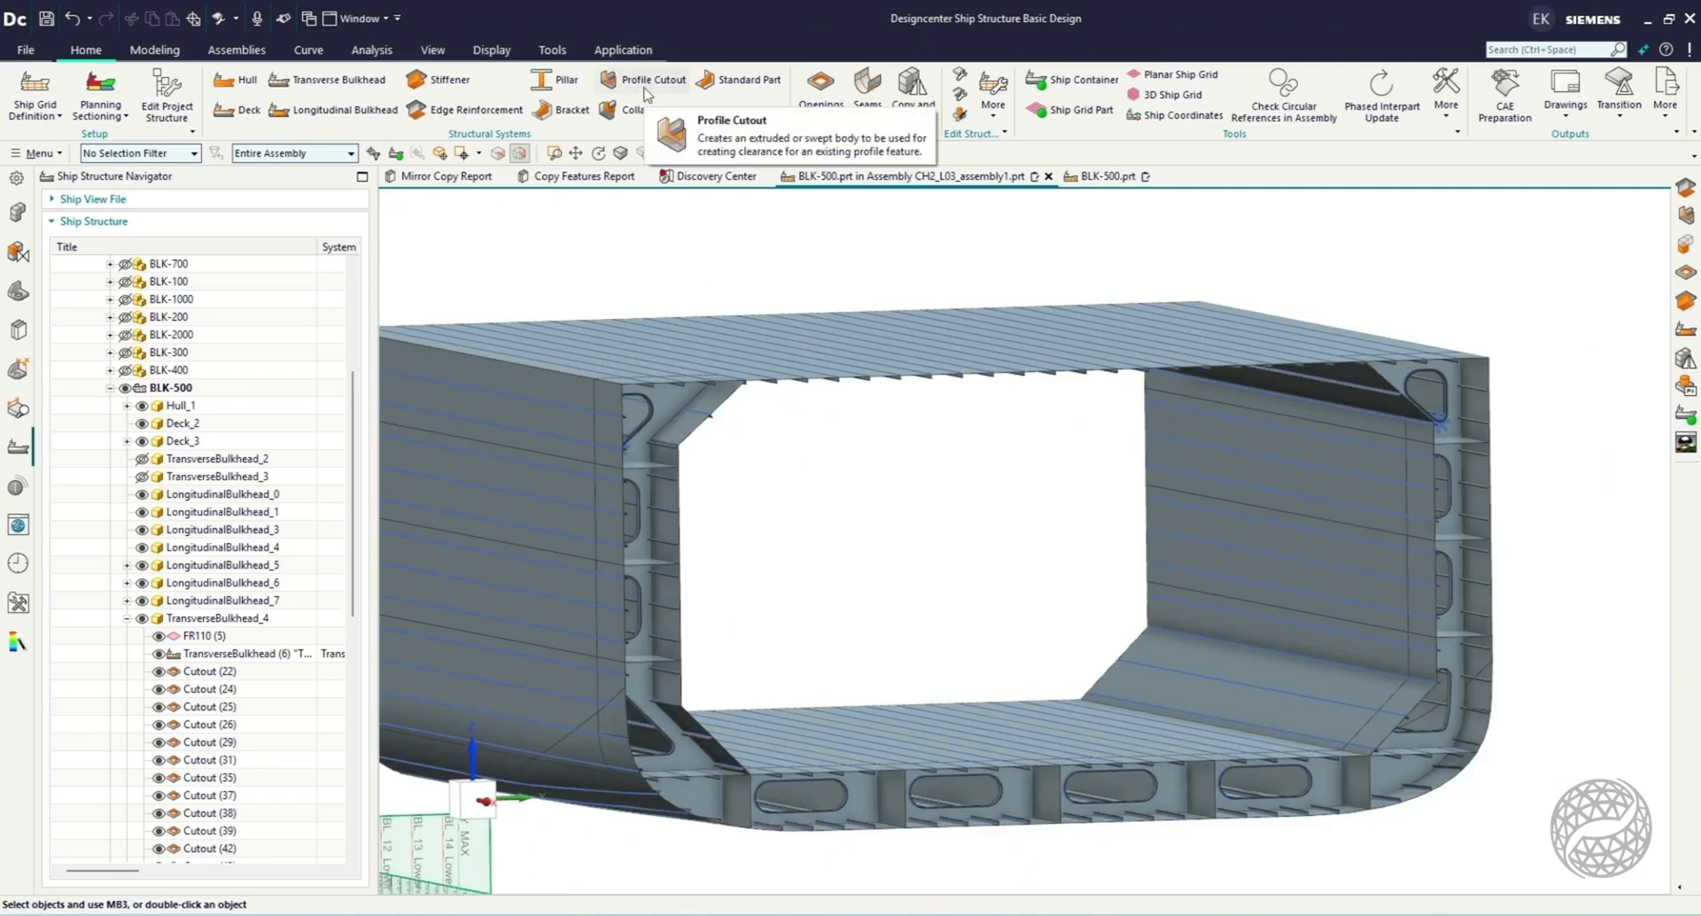
{"action": "left_click", "coordinate": [643, 83]}
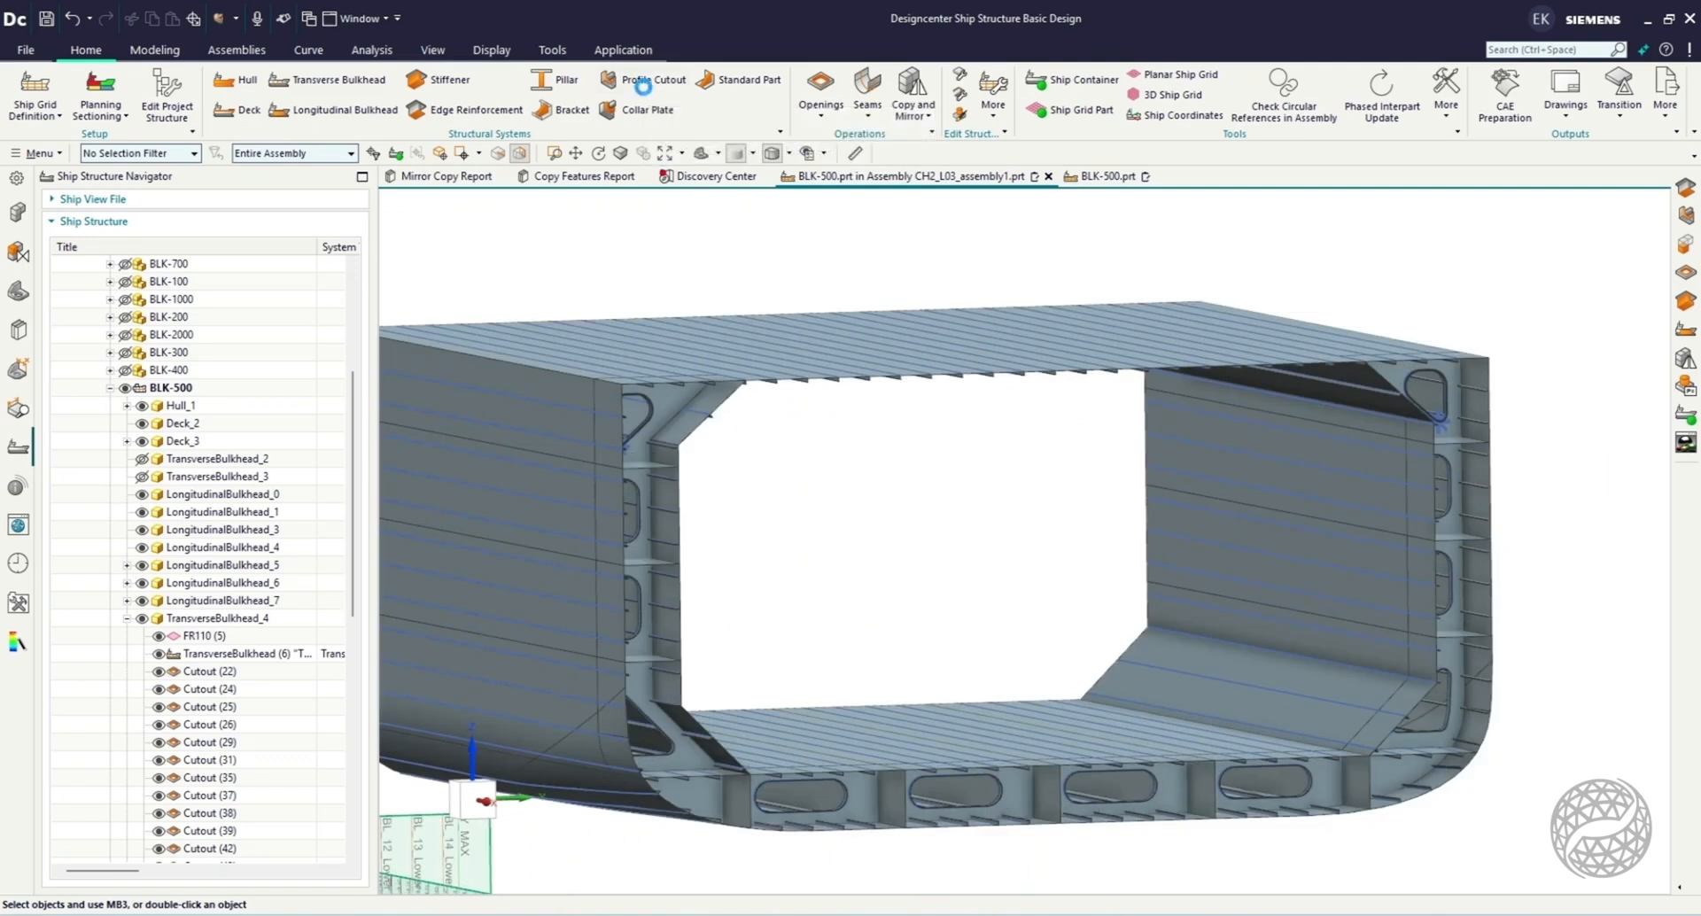
{"action": "left_click", "coordinate": [639, 454]}
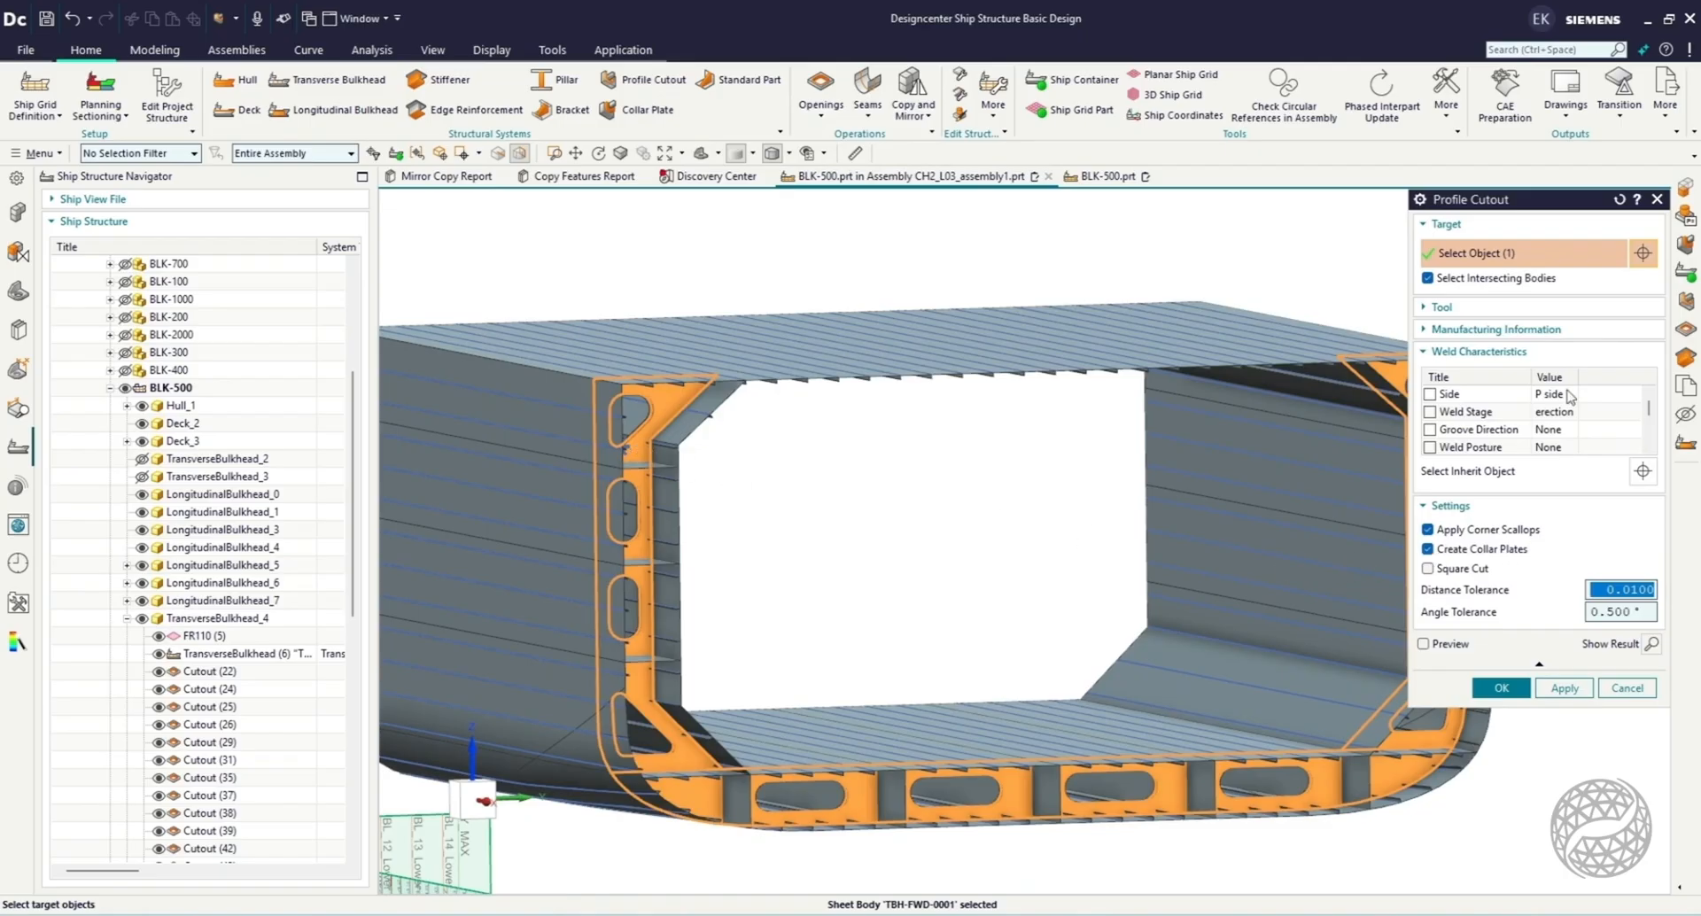
{"action": "left_click", "coordinate": [1550, 314]}
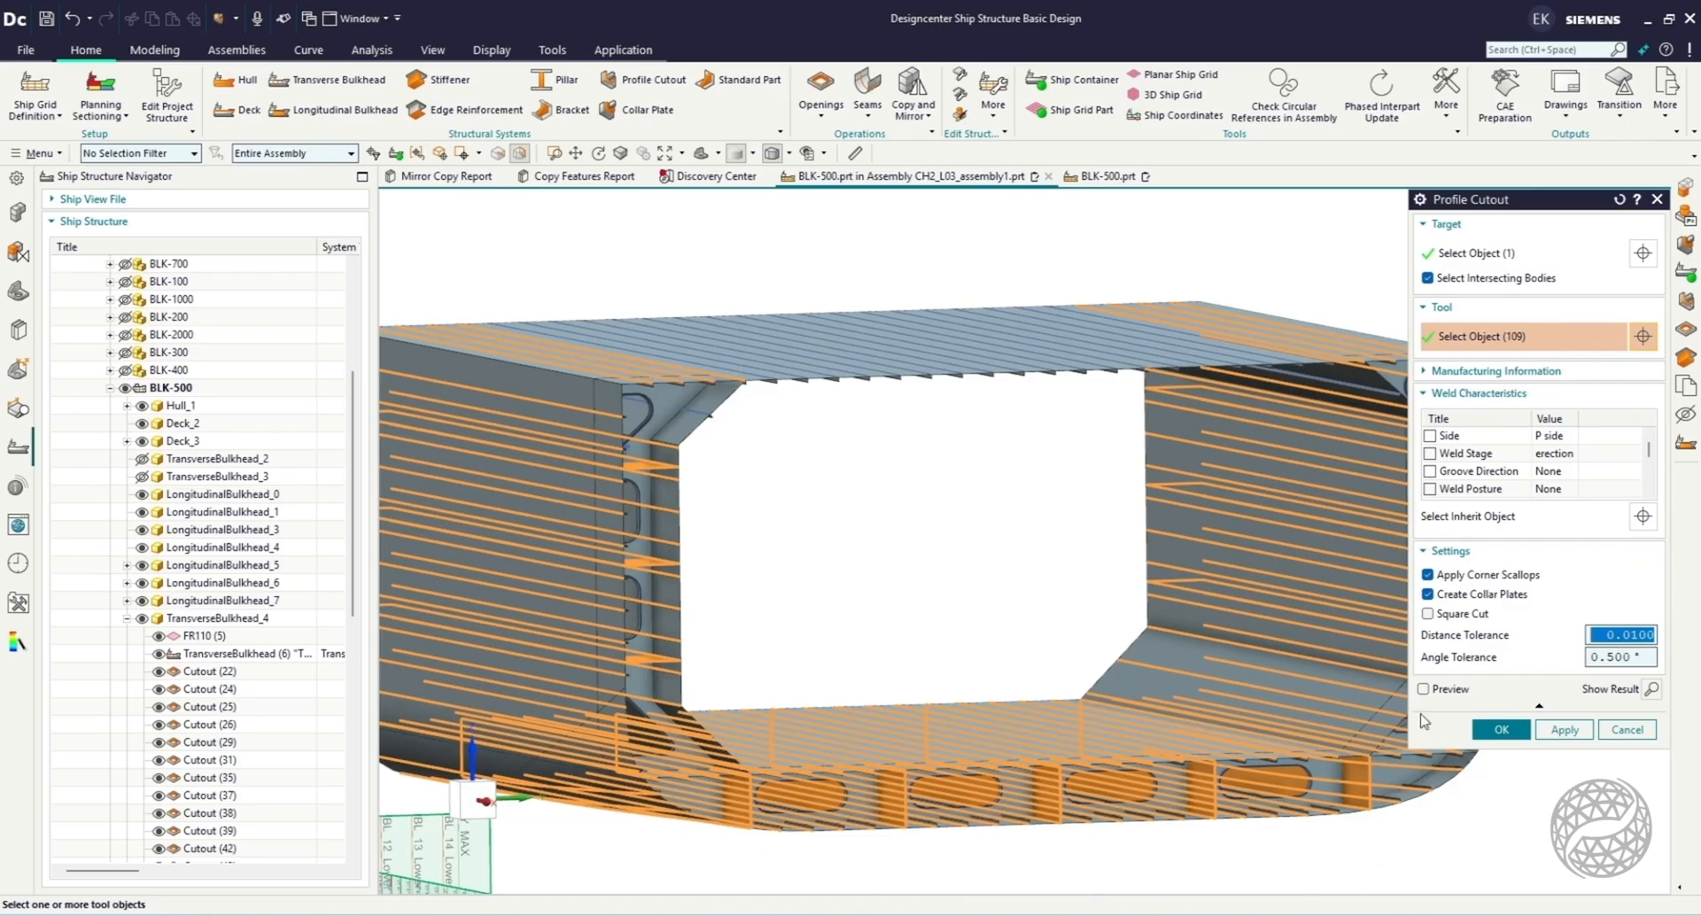
{"action": "left_click", "coordinate": [1490, 306]}
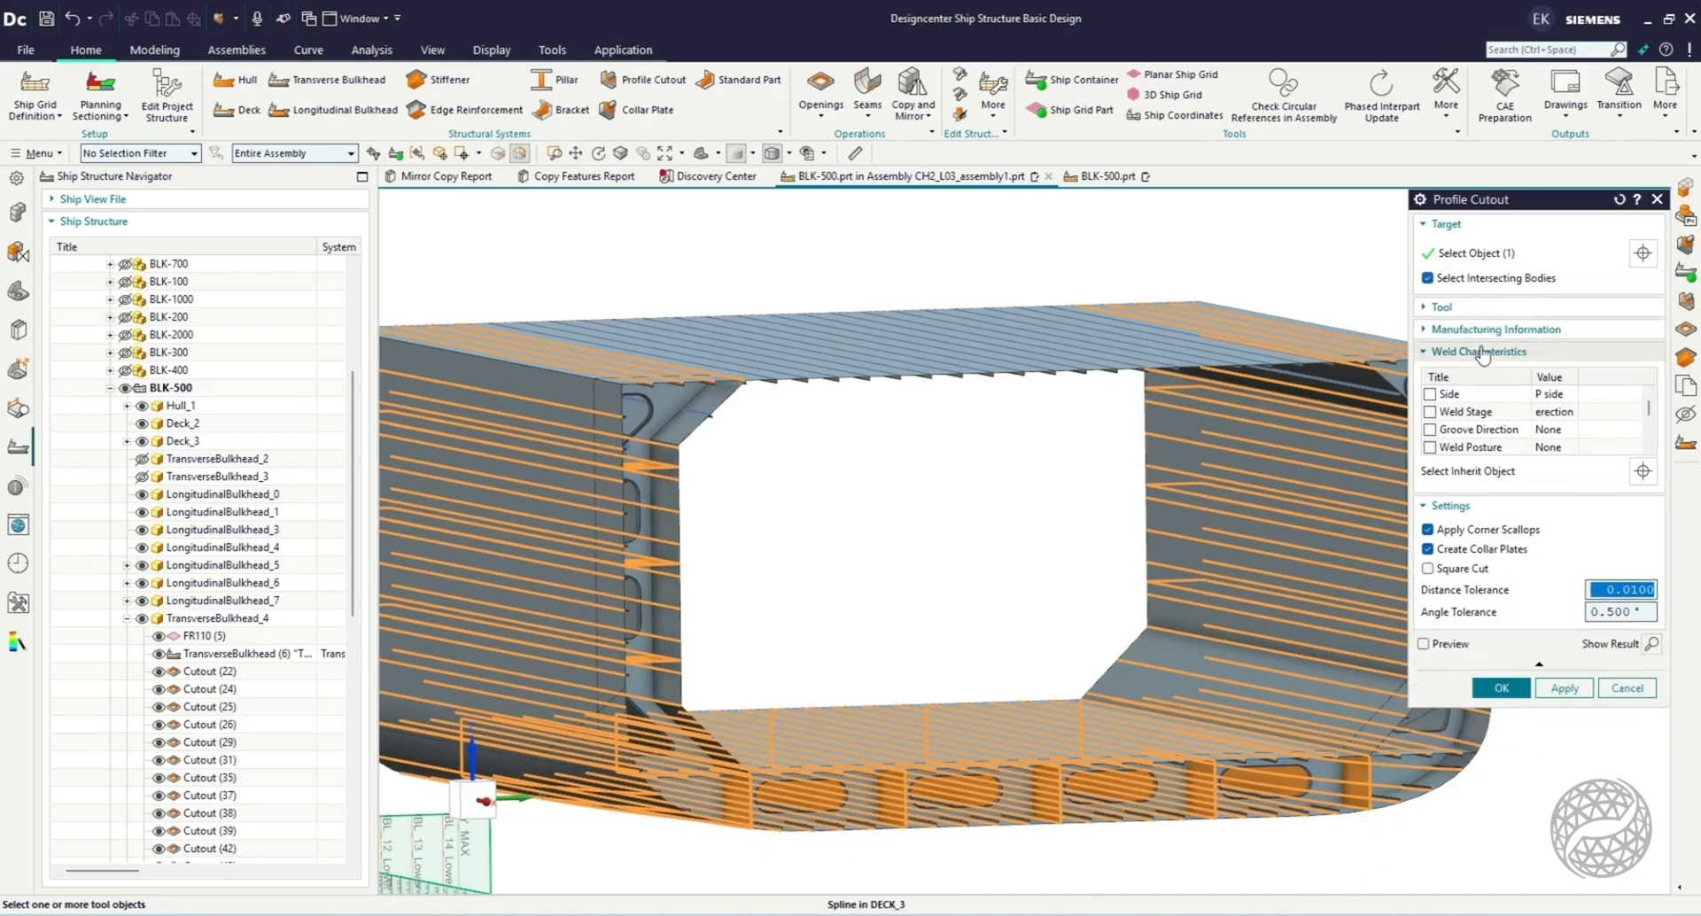
{"action": "left_click", "coordinate": [1495, 331]}
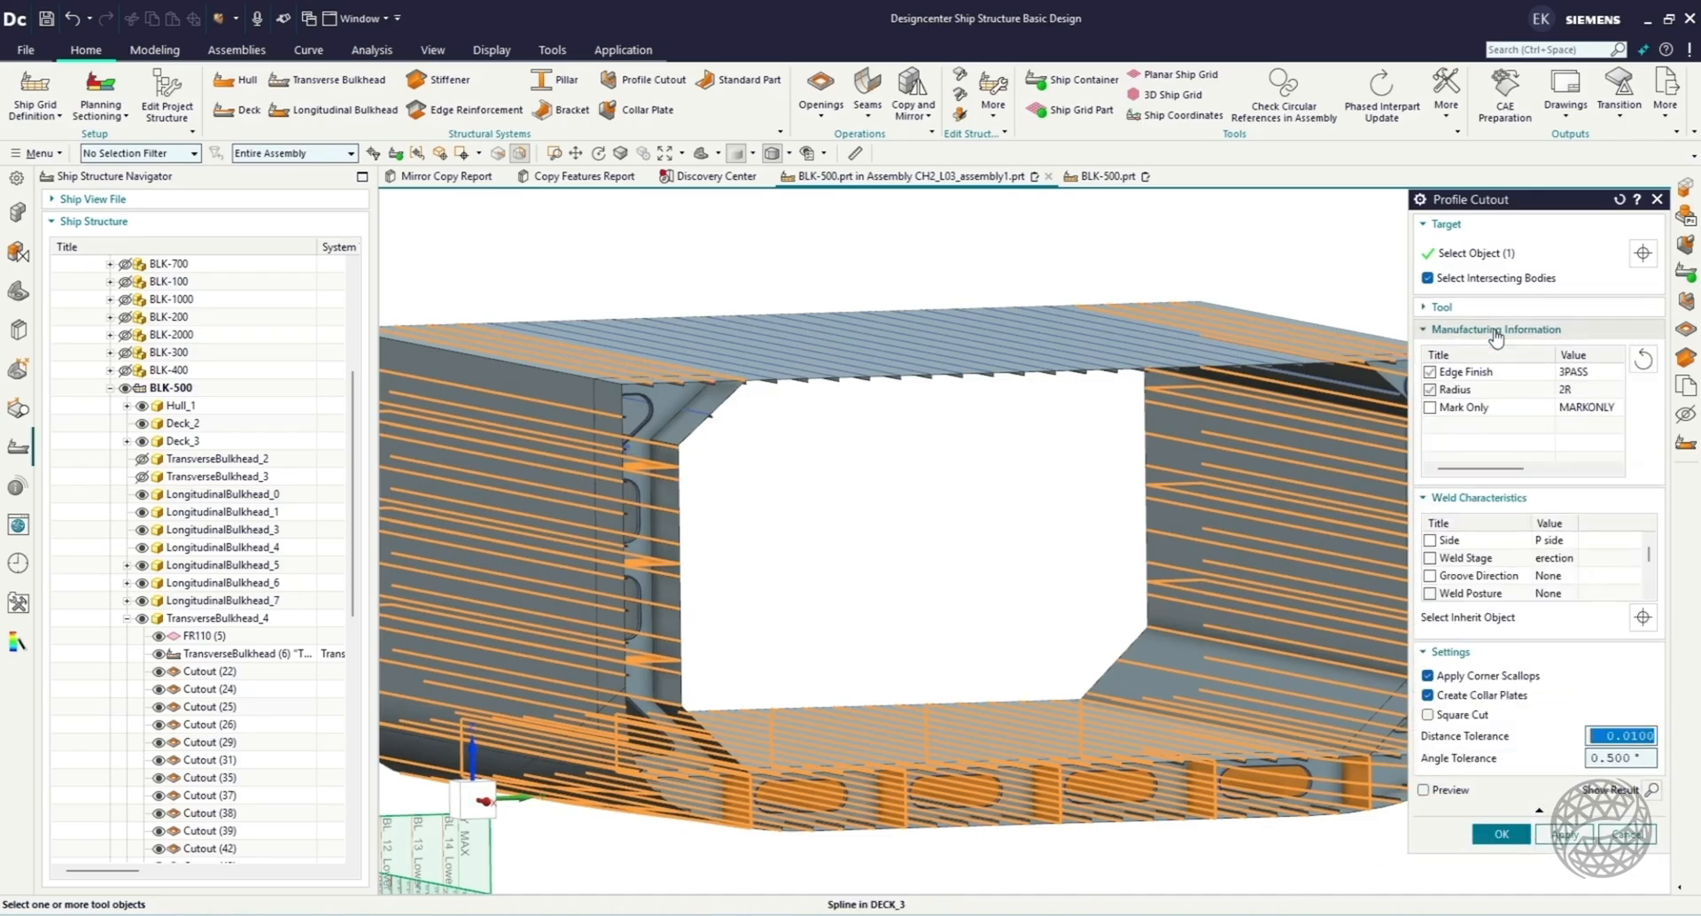
{"action": "left_click", "coordinate": [1496, 330]}
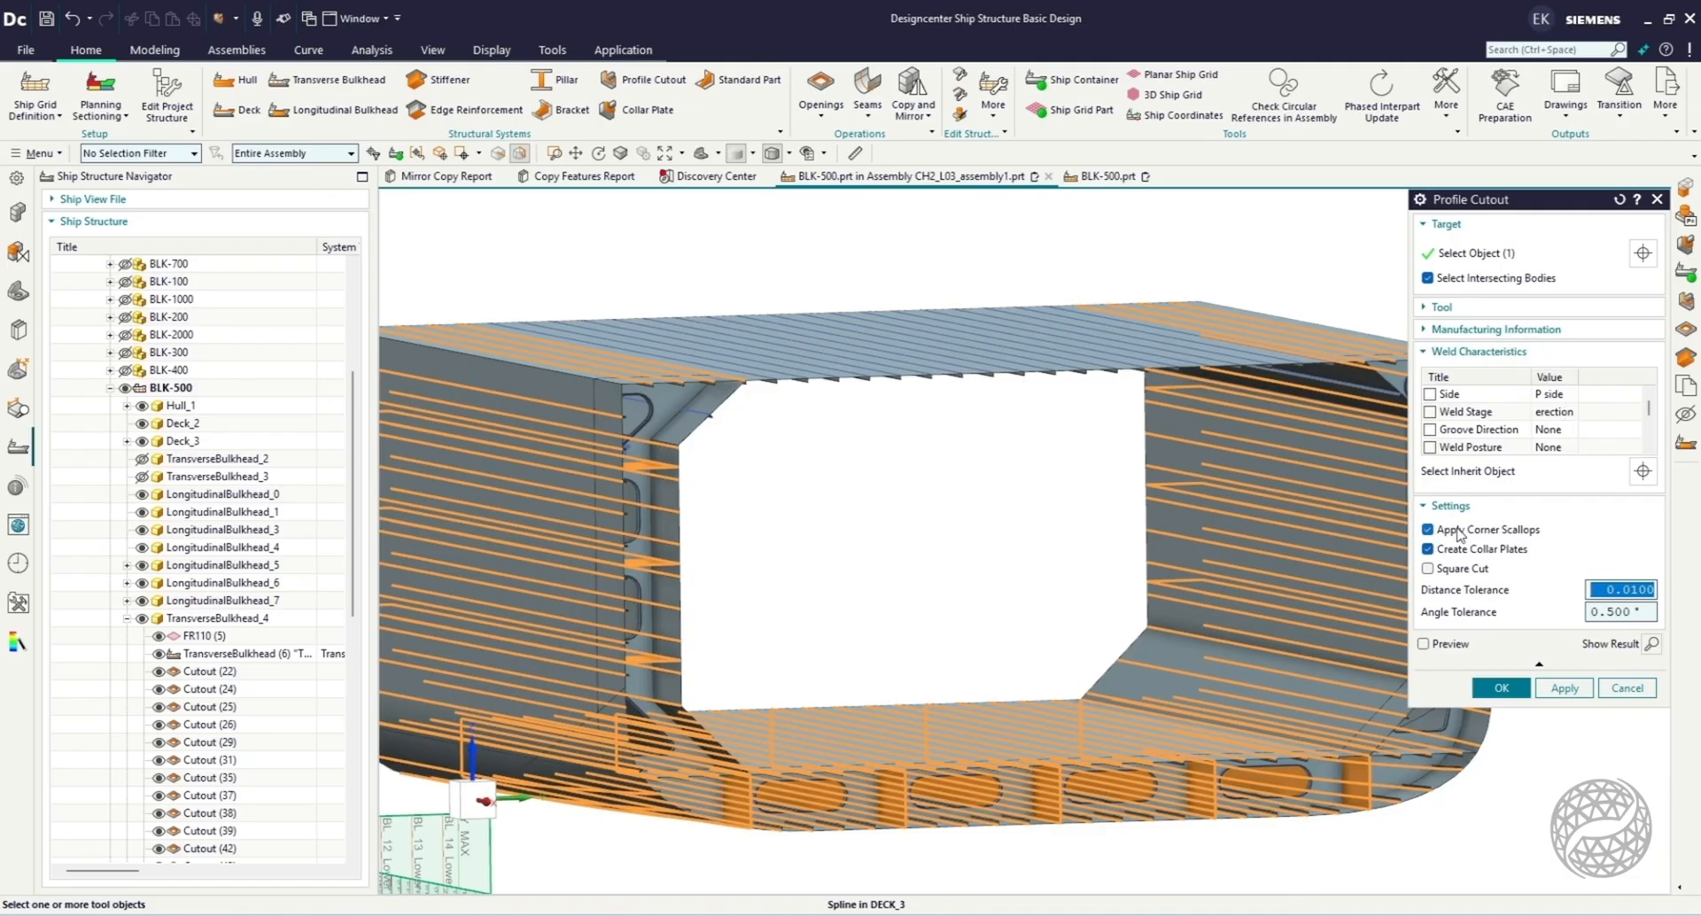
{"action": "left_click", "coordinate": [1444, 549]}
{"action": "left_click", "coordinate": [1498, 553]}
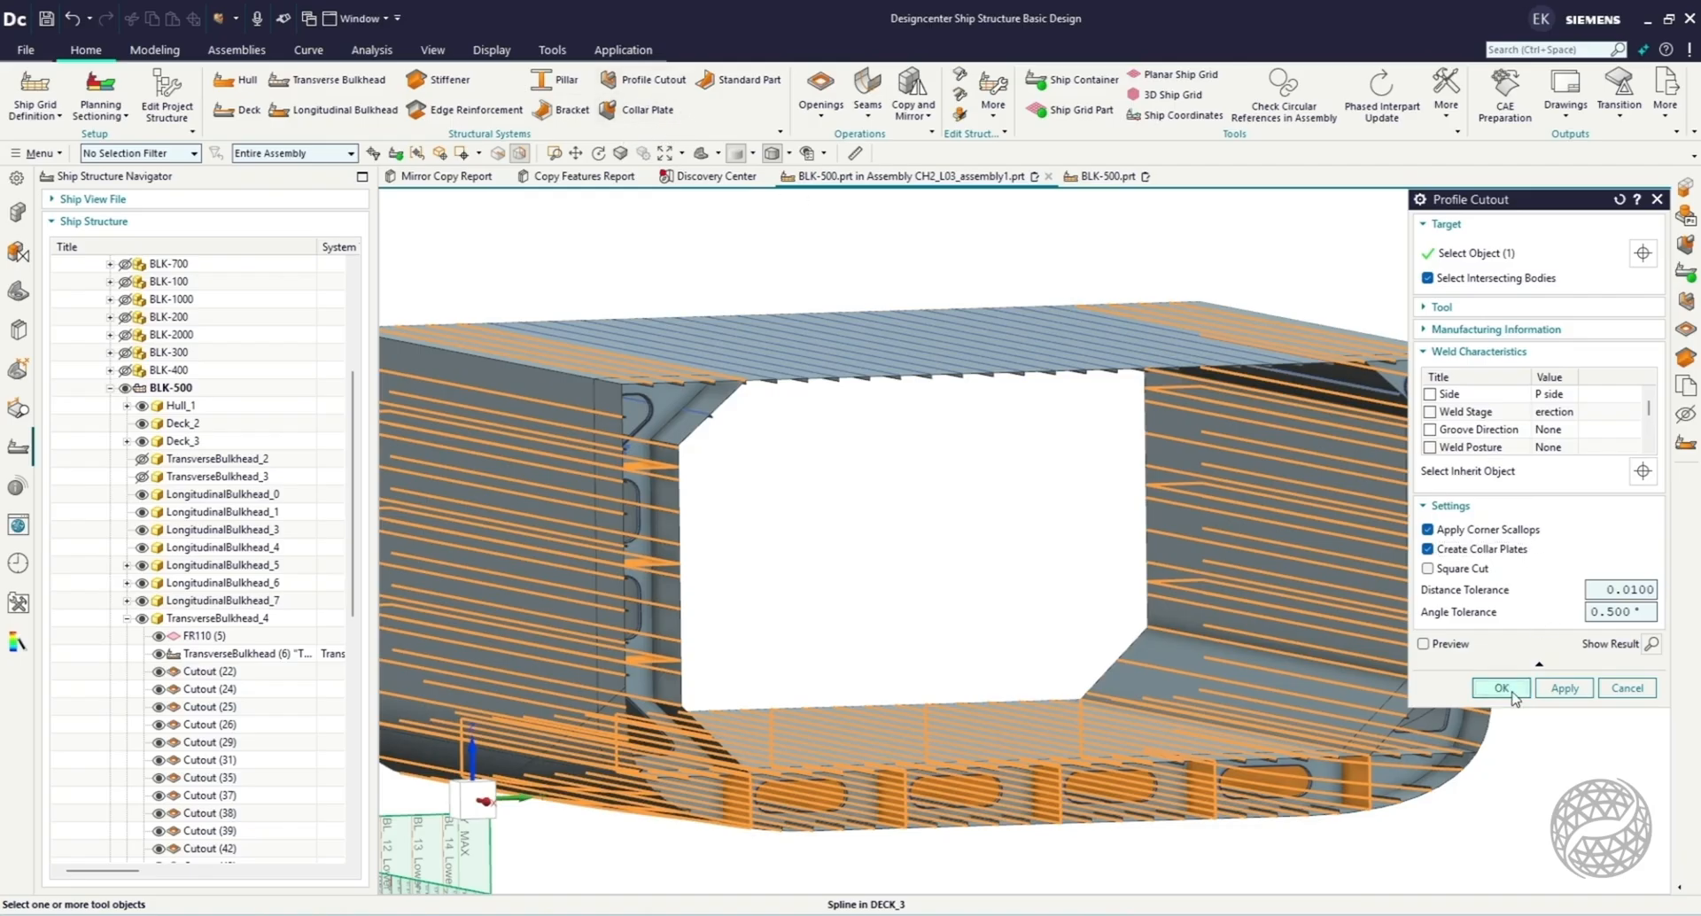
{"action": "left_click", "coordinate": [1506, 690]}
Examine the shape, tightness and installation settings of a collar plate on TransverseBulkhead_4, leaving them unedited.
{"action": "scroll", "coordinate": [594, 385], "scroll_direction": "up", "scroll_amount": 7}
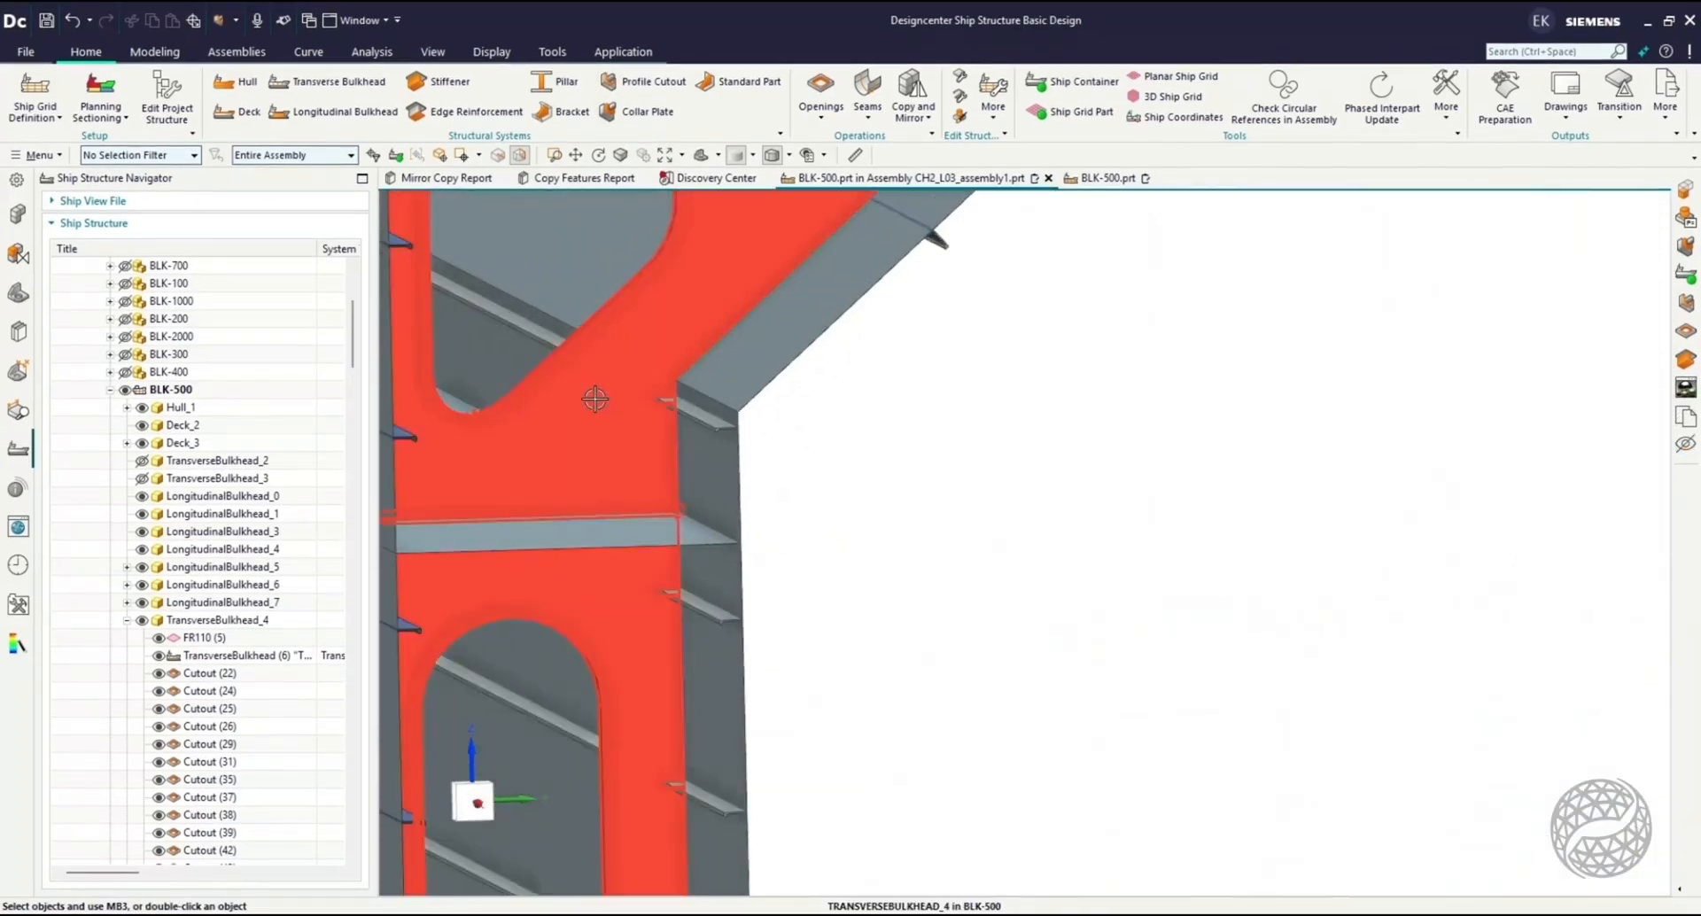
{"action": "scroll", "coordinate": [595, 399], "scroll_direction": "up", "scroll_amount": 5}
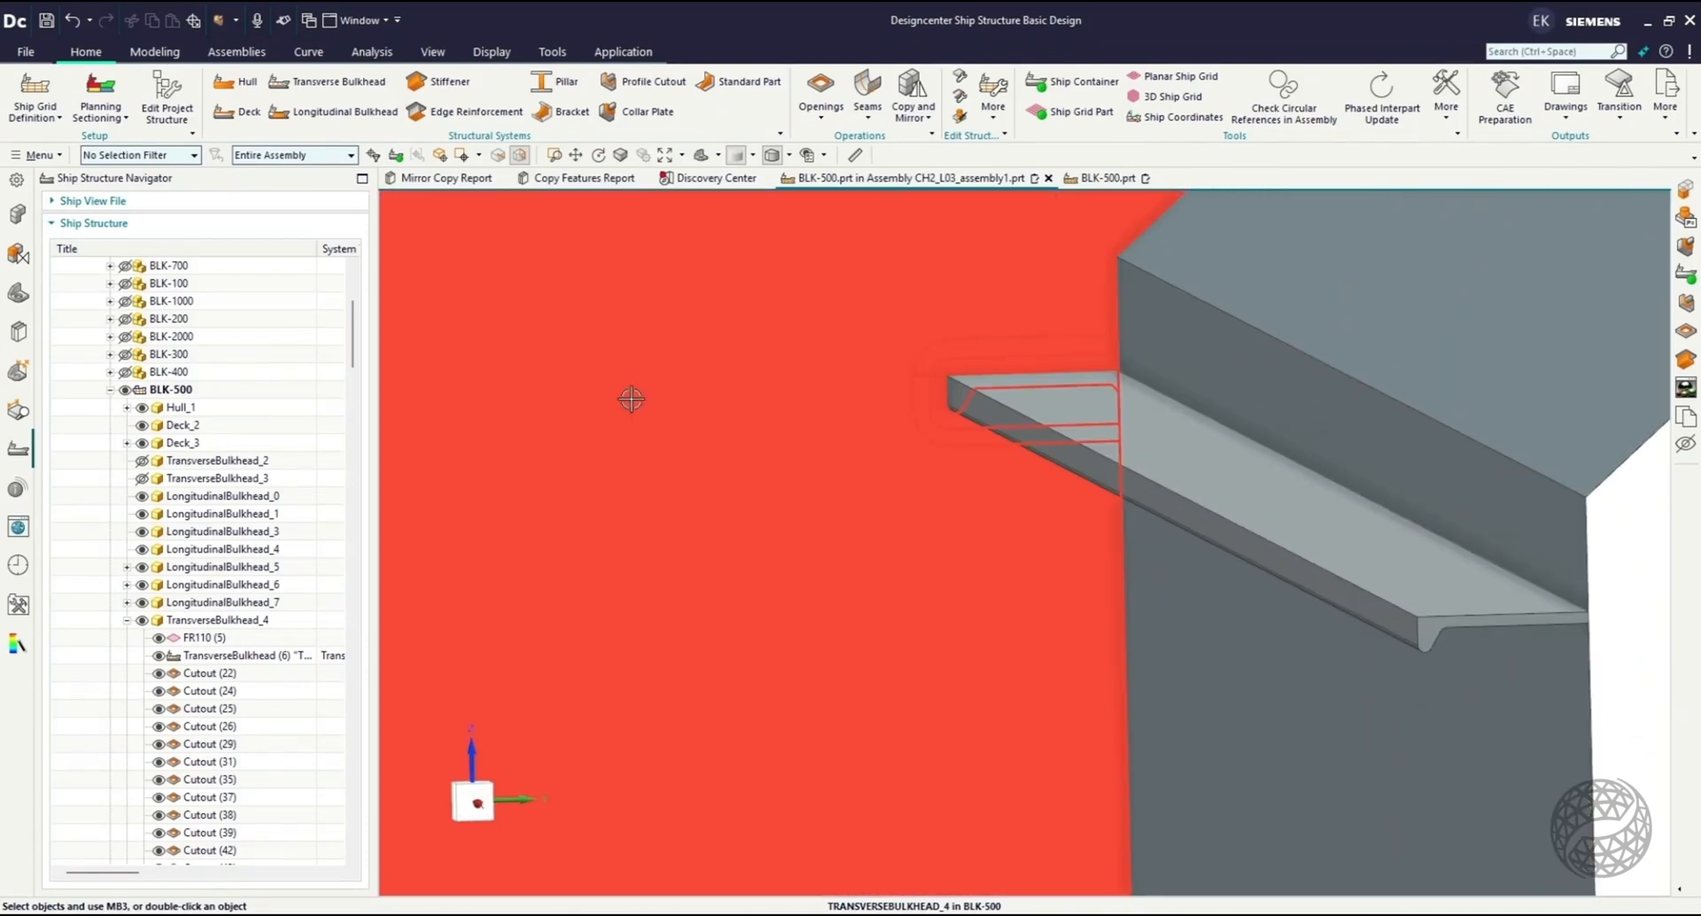
{"action": "double_click", "coordinate": [964, 370]}
{"action": "left_click", "coordinate": [970, 367]}
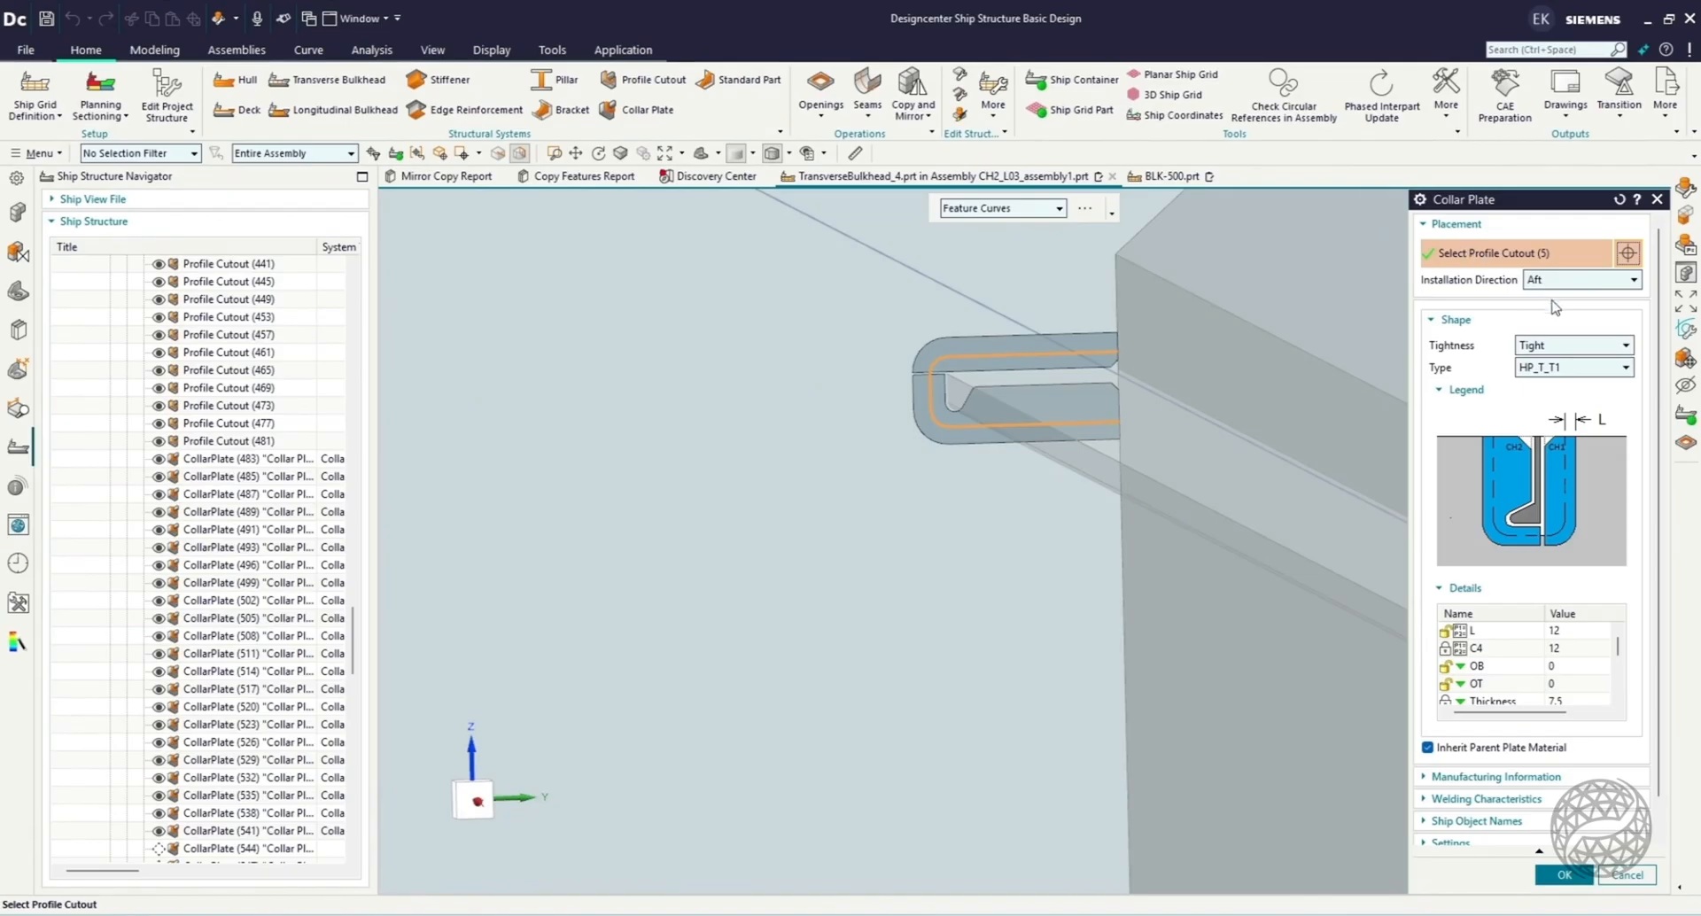
{"action": "scroll", "coordinate": [1550, 523], "scroll_direction": "down", "scroll_amount": 1}
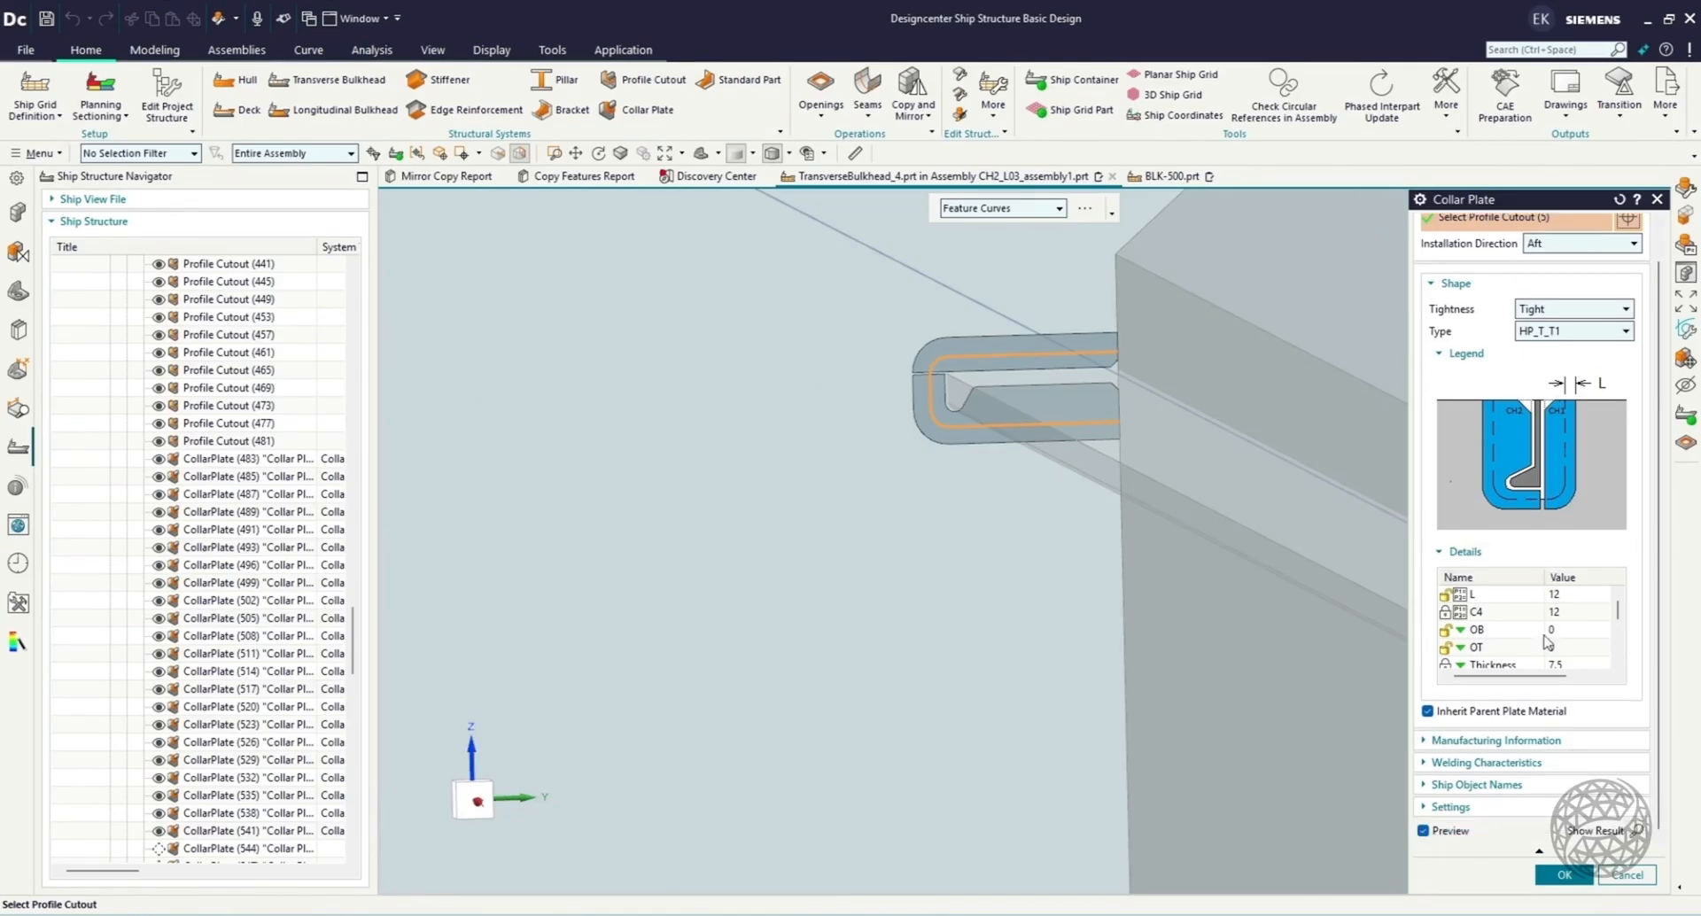
{"action": "left_click", "coordinate": [1623, 877]}
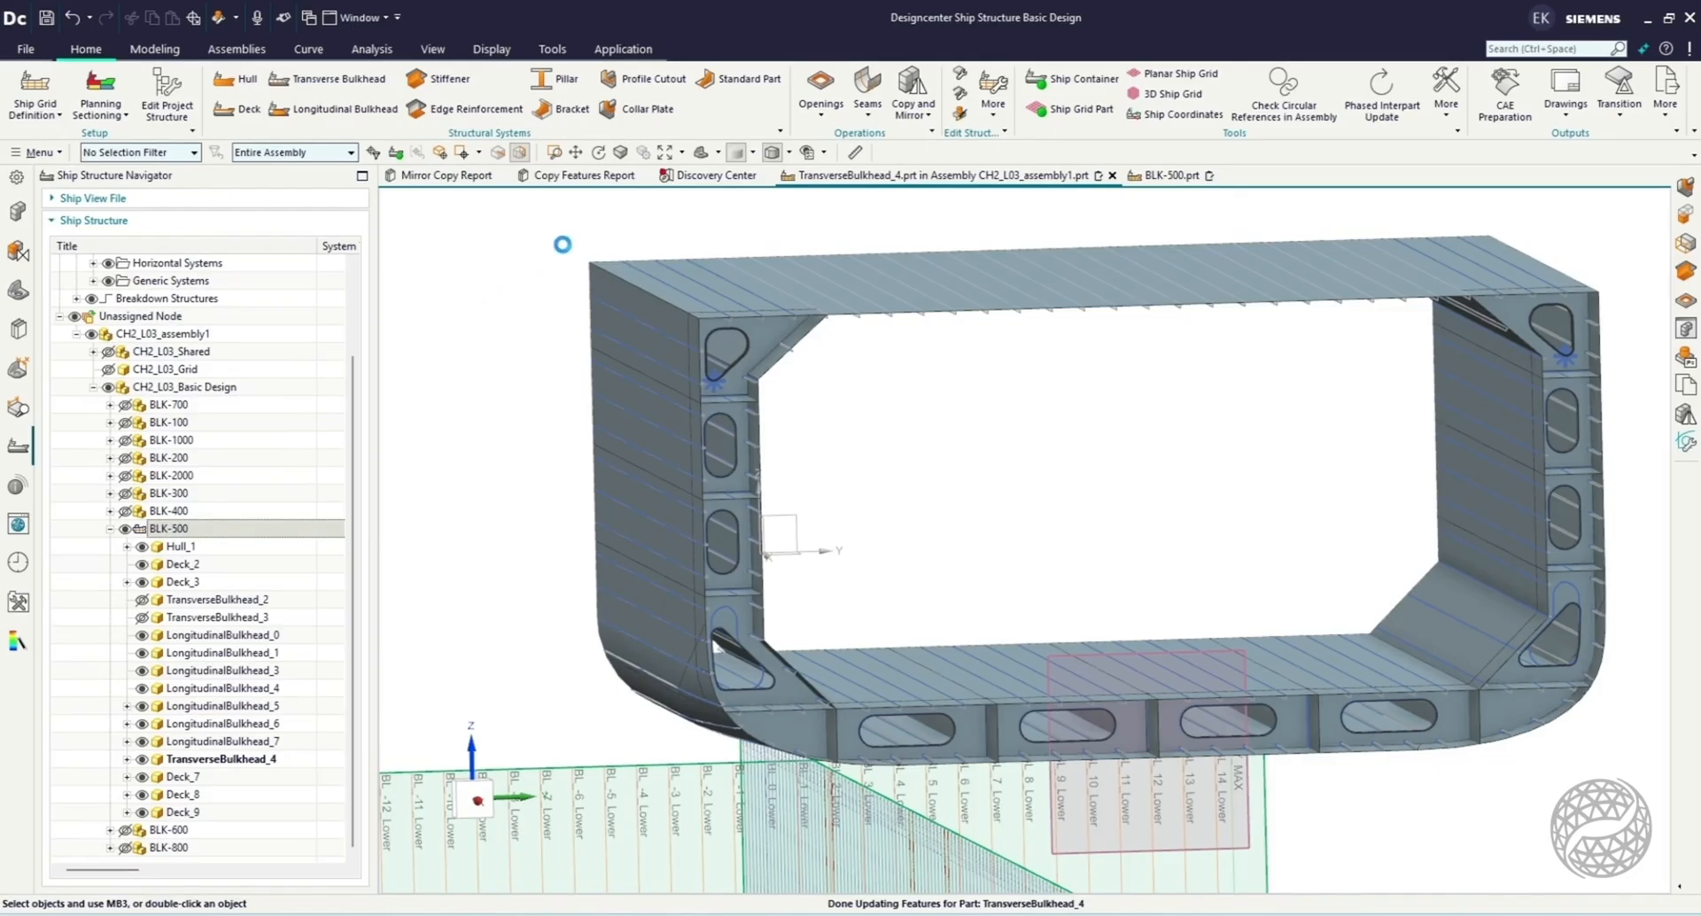
Set up a Part-type copy of TransverseBulkhead_4 from its own frame plane, with Constant Shape turned off.
{"action": "left_click", "coordinate": [912, 110]}
{"action": "left_click", "coordinate": [940, 144]}
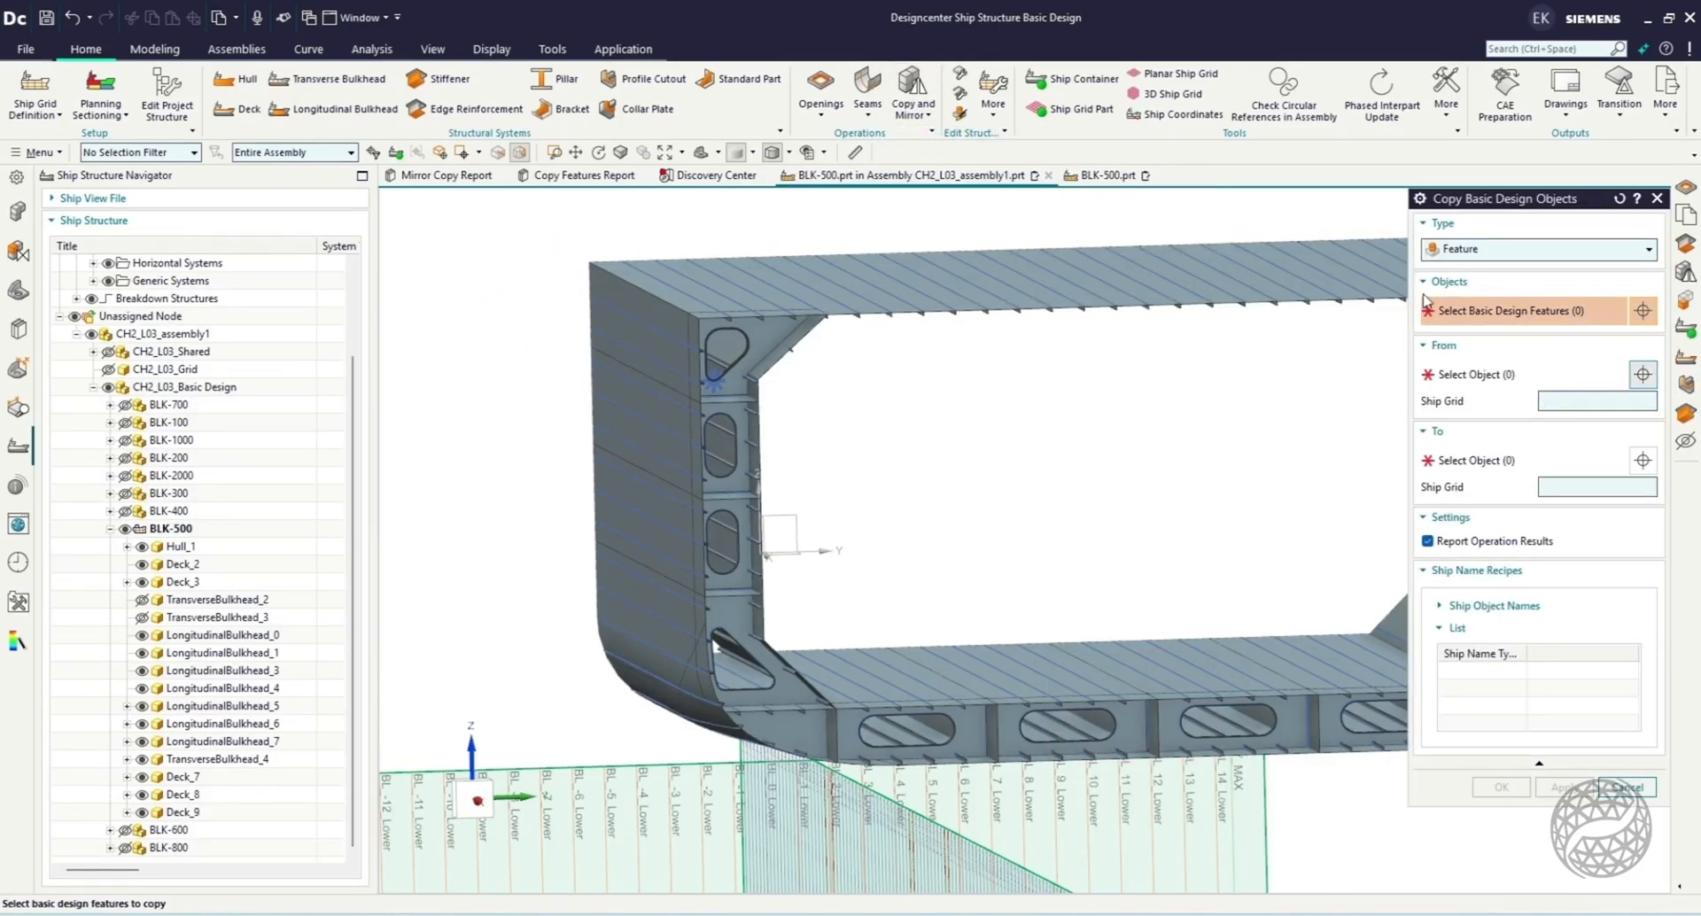
{"action": "left_click", "coordinate": [1537, 249]}
{"action": "left_click", "coordinate": [1488, 285]}
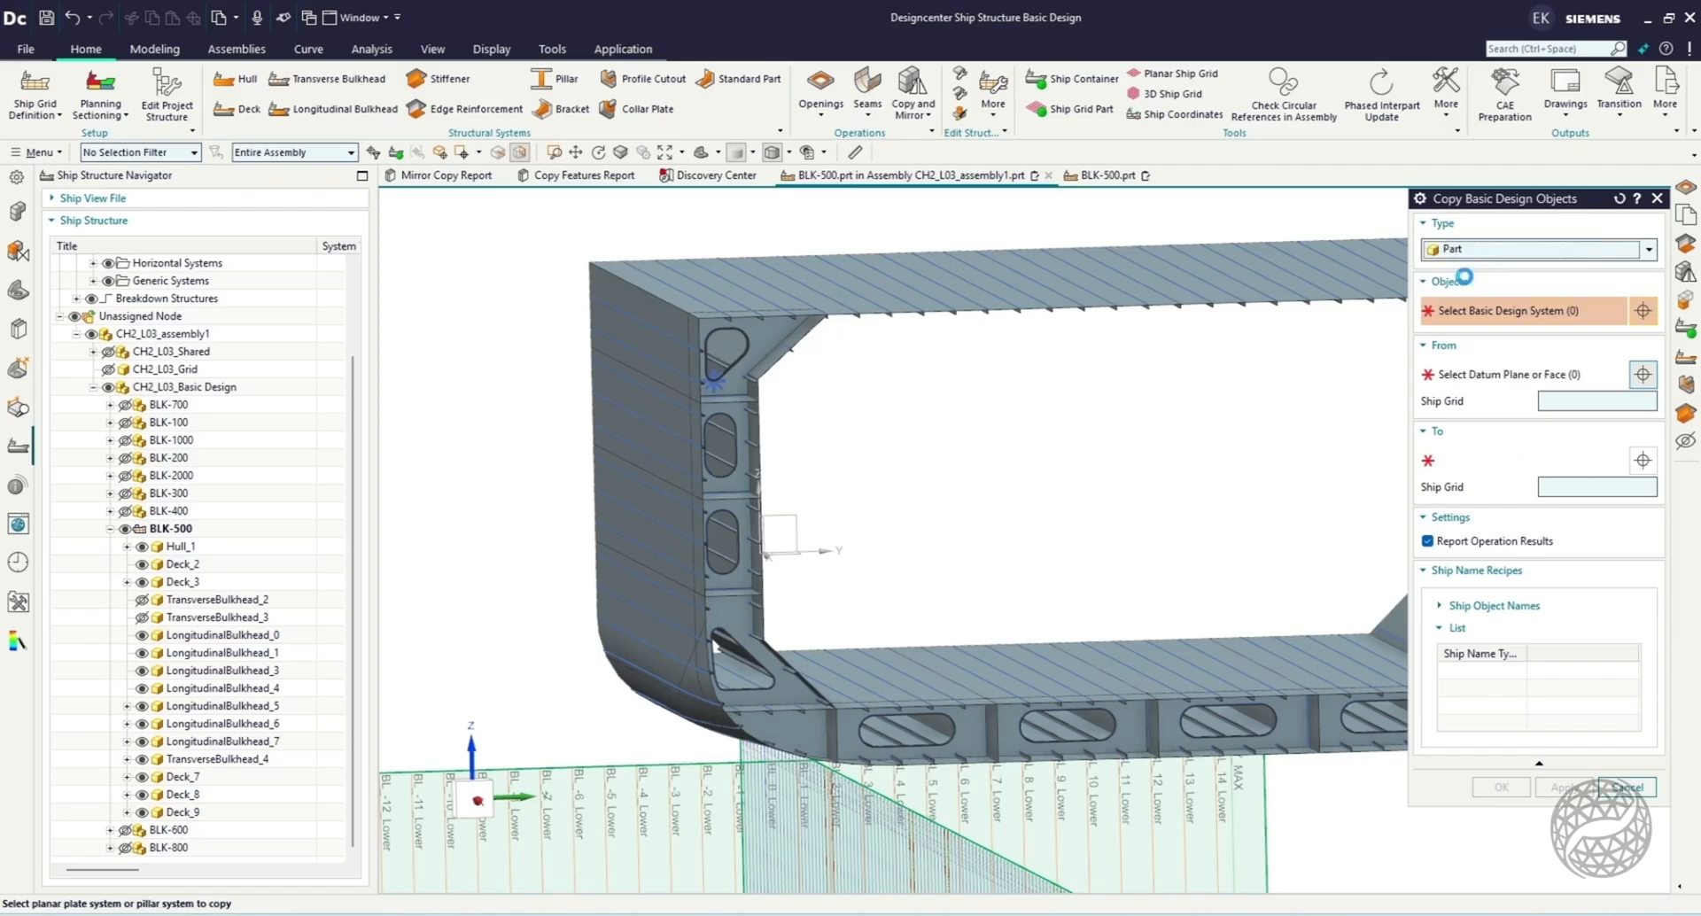
{"action": "left_click", "coordinate": [754, 344]}
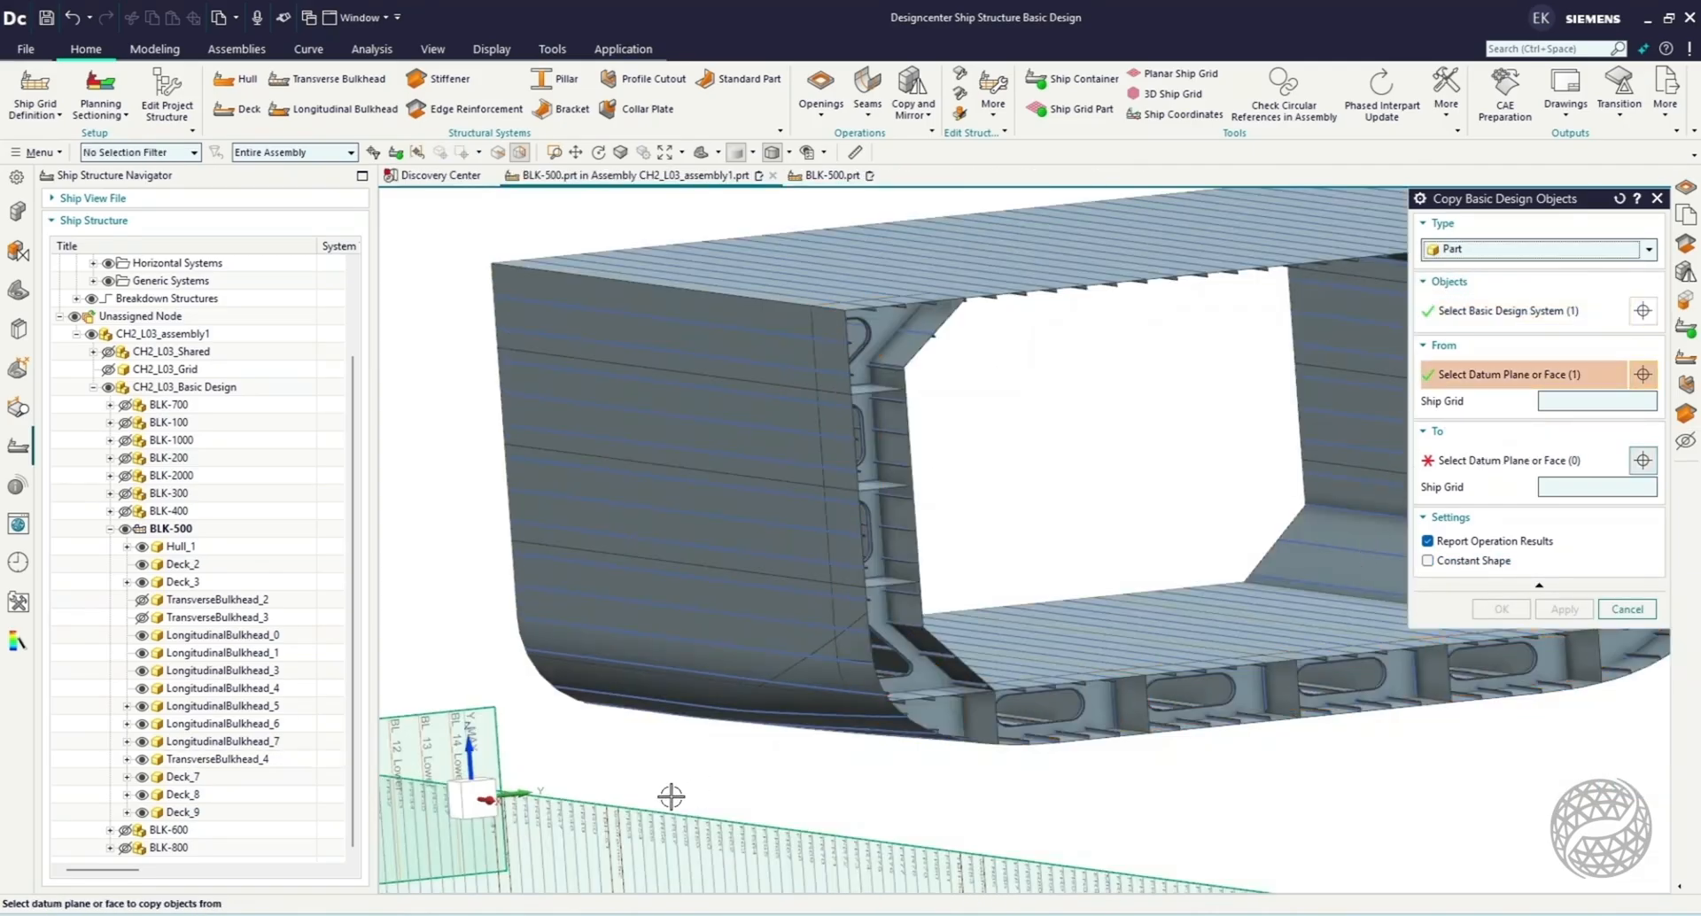
Copy the bulkhead to frames FR107, FR104, FR101, FR98, MID, FR92, FR89, FR86 and FR83.
{"action": "left_click", "coordinate": [460, 801]}
{"action": "scroll", "coordinate": [867, 447], "scroll_direction": "down", "scroll_amount": 4}
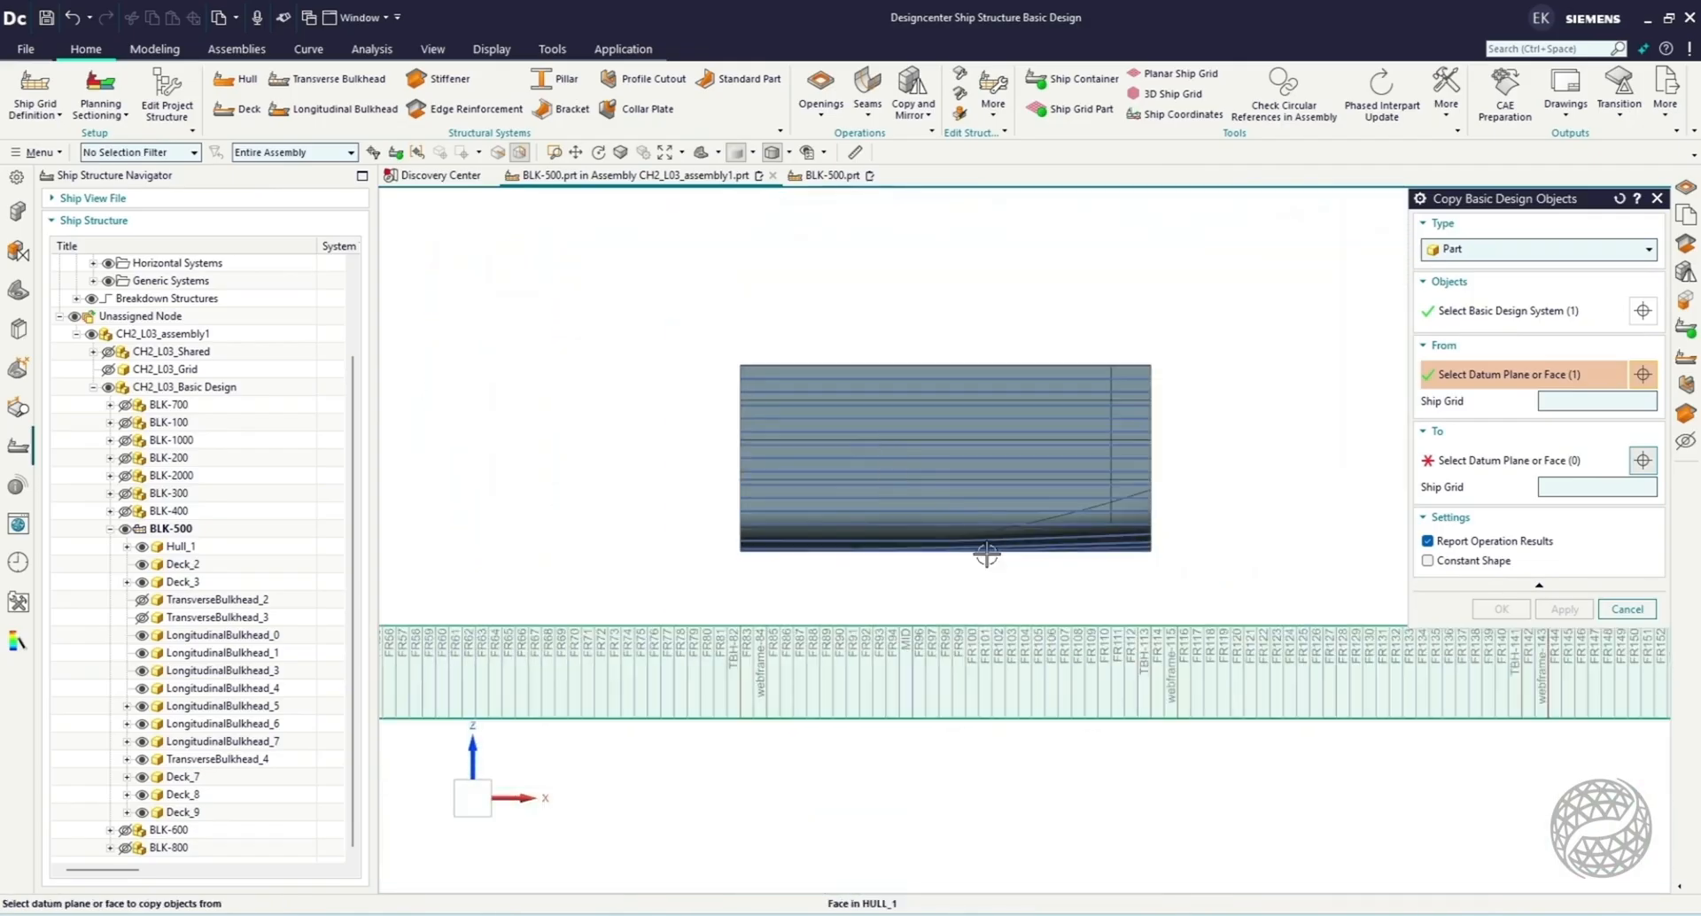
{"action": "scroll", "coordinate": [1146, 646], "scroll_direction": "up", "scroll_amount": 3}
{"action": "left_click", "coordinate": [1040, 661]}
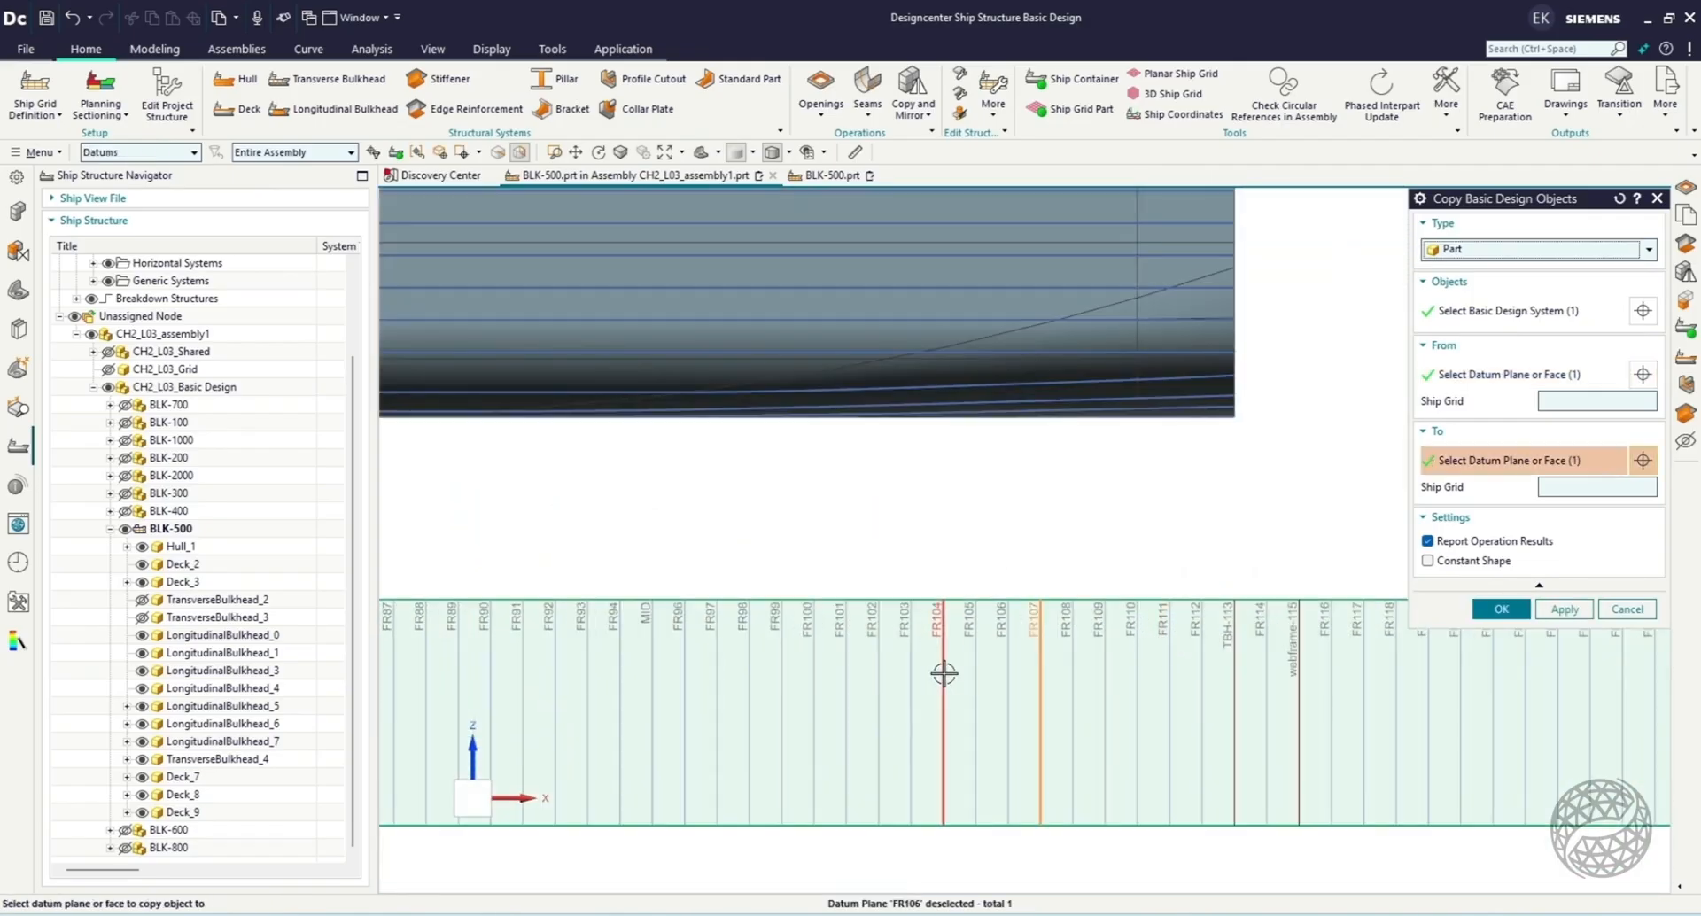
{"action": "left_click", "coordinate": [848, 678]}
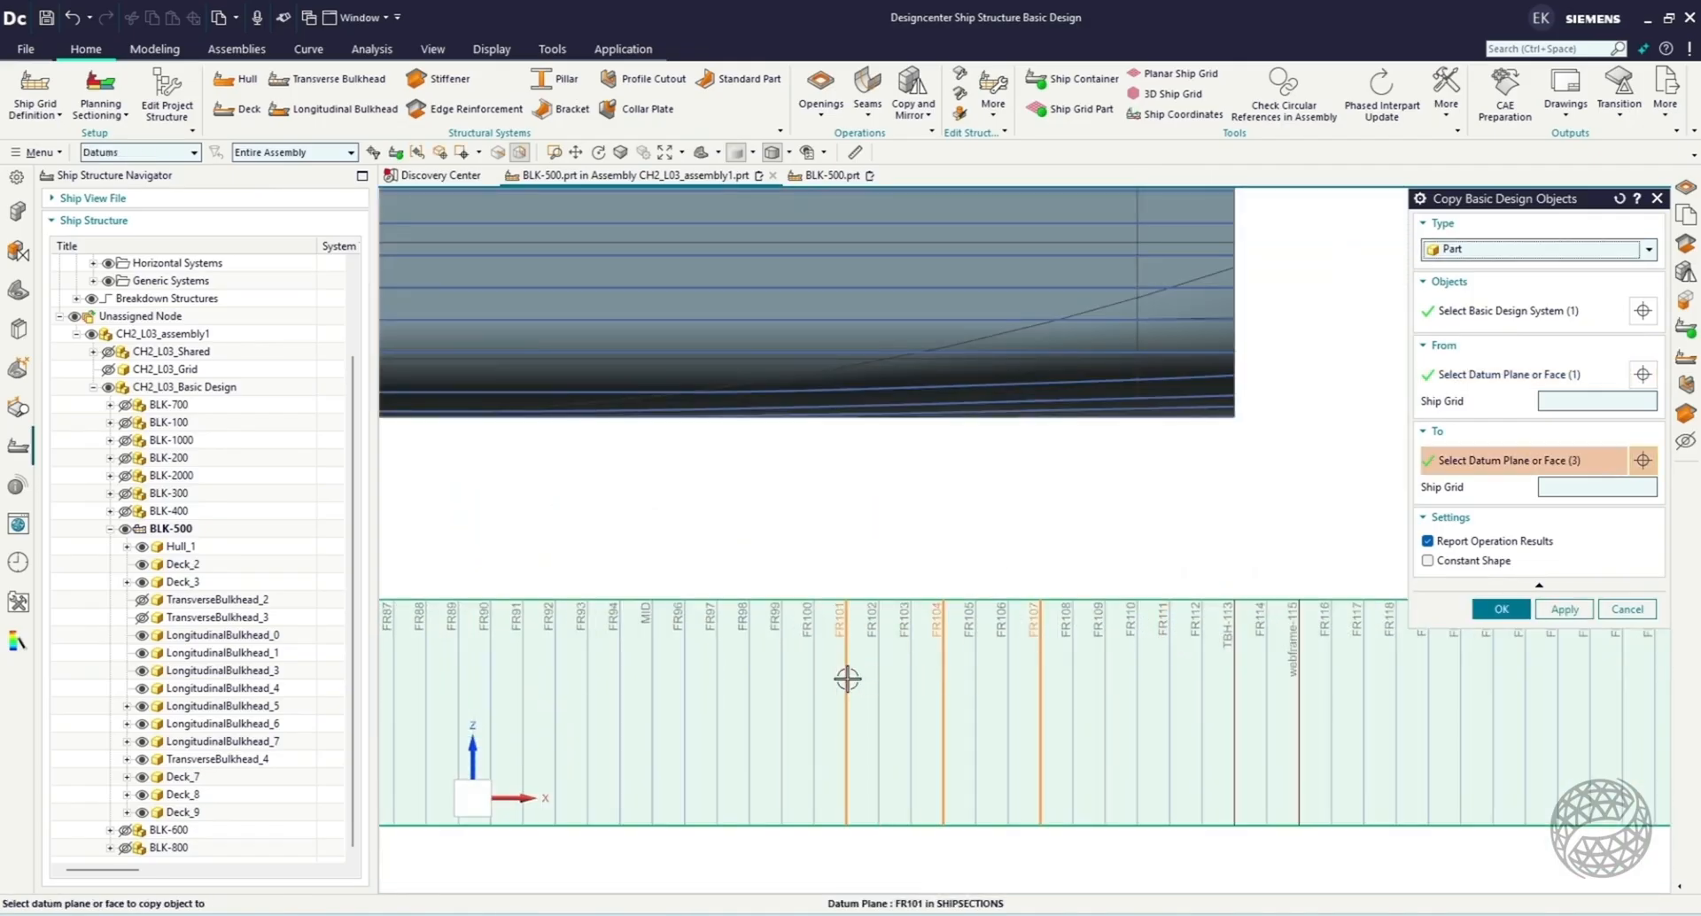
{"action": "left_click", "coordinate": [751, 687]}
{"action": "left_click", "coordinate": [652, 688]}
{"action": "left_click", "coordinate": [550, 687]}
{"action": "scroll", "coordinate": [915, 521], "scroll_direction": "down", "scroll_amount": 3}
{"action": "left_click", "coordinate": [784, 613]}
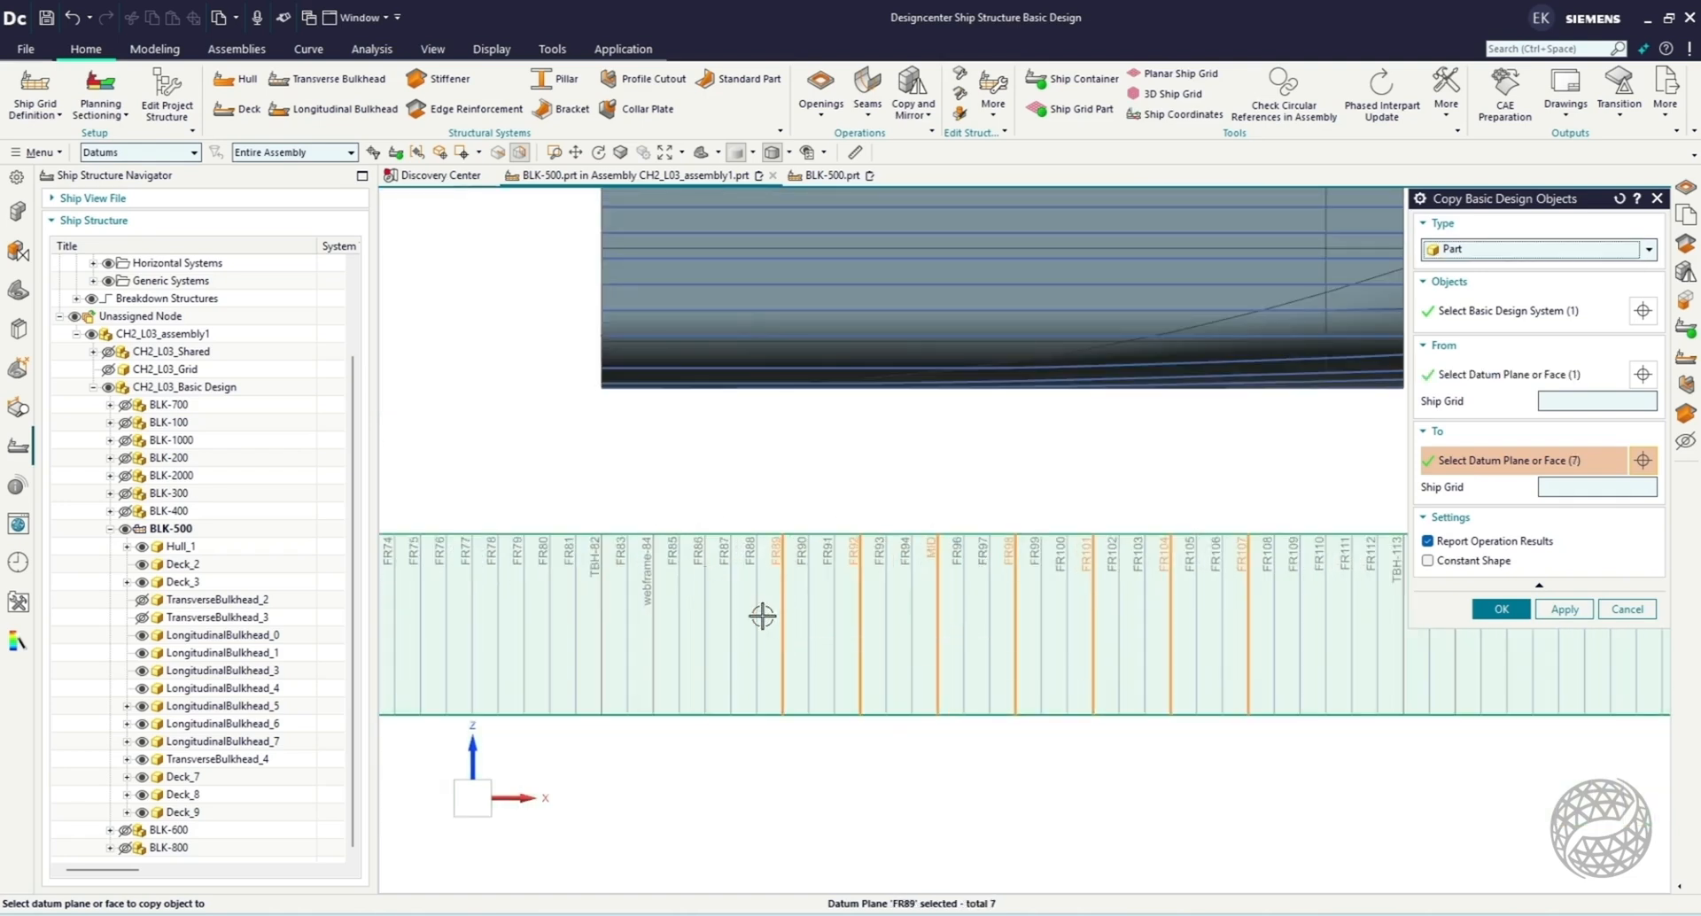
{"action": "left_click", "coordinate": [704, 616]}
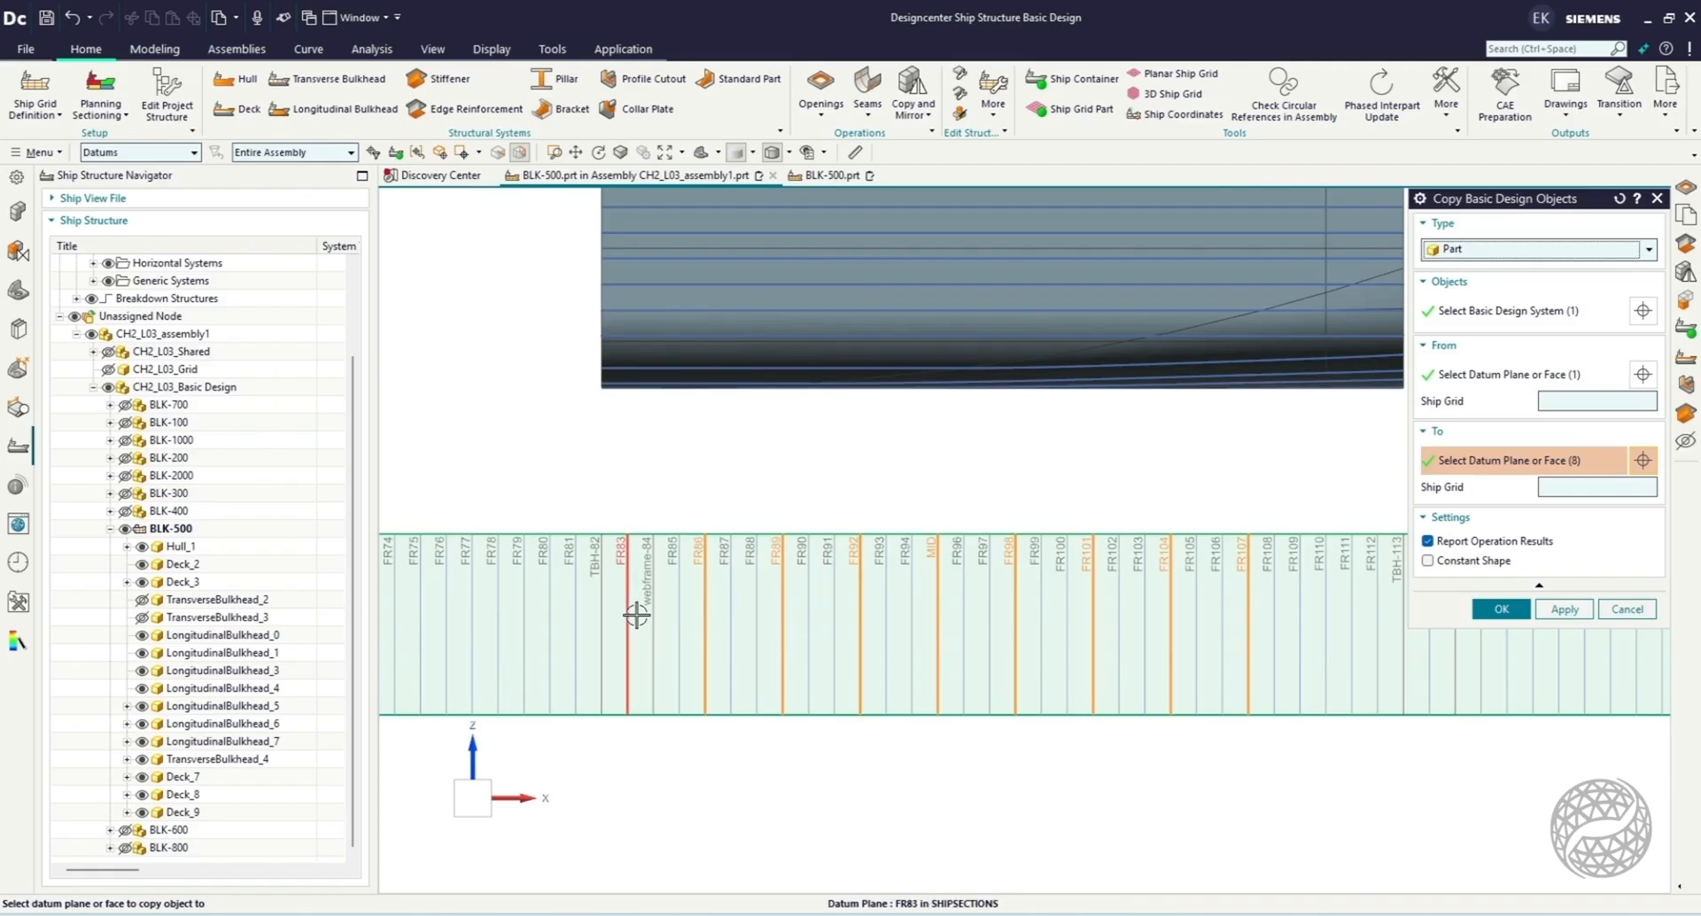
{"action": "left_click", "coordinate": [636, 613]}
{"action": "left_click", "coordinate": [1504, 610]}
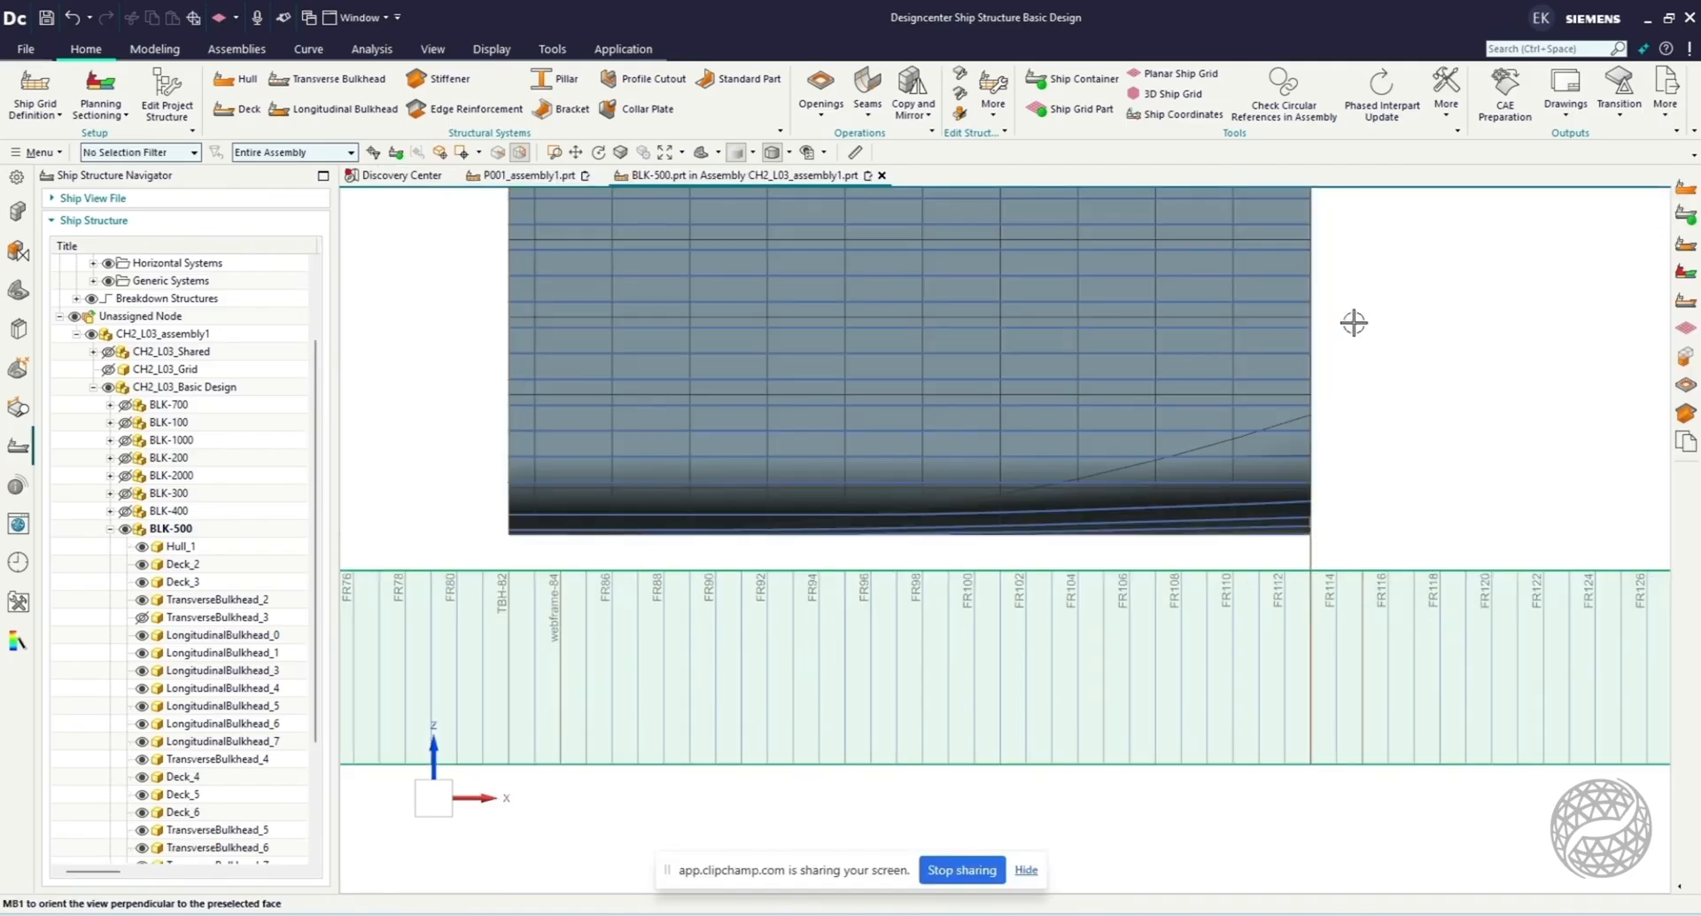
Show the hidden TransverseBulkhead_3 and collapse the BLK-500 node in the ship structure.
{"action": "scroll", "coordinate": [235, 676], "scroll_direction": "down", "scroll_amount": 3}
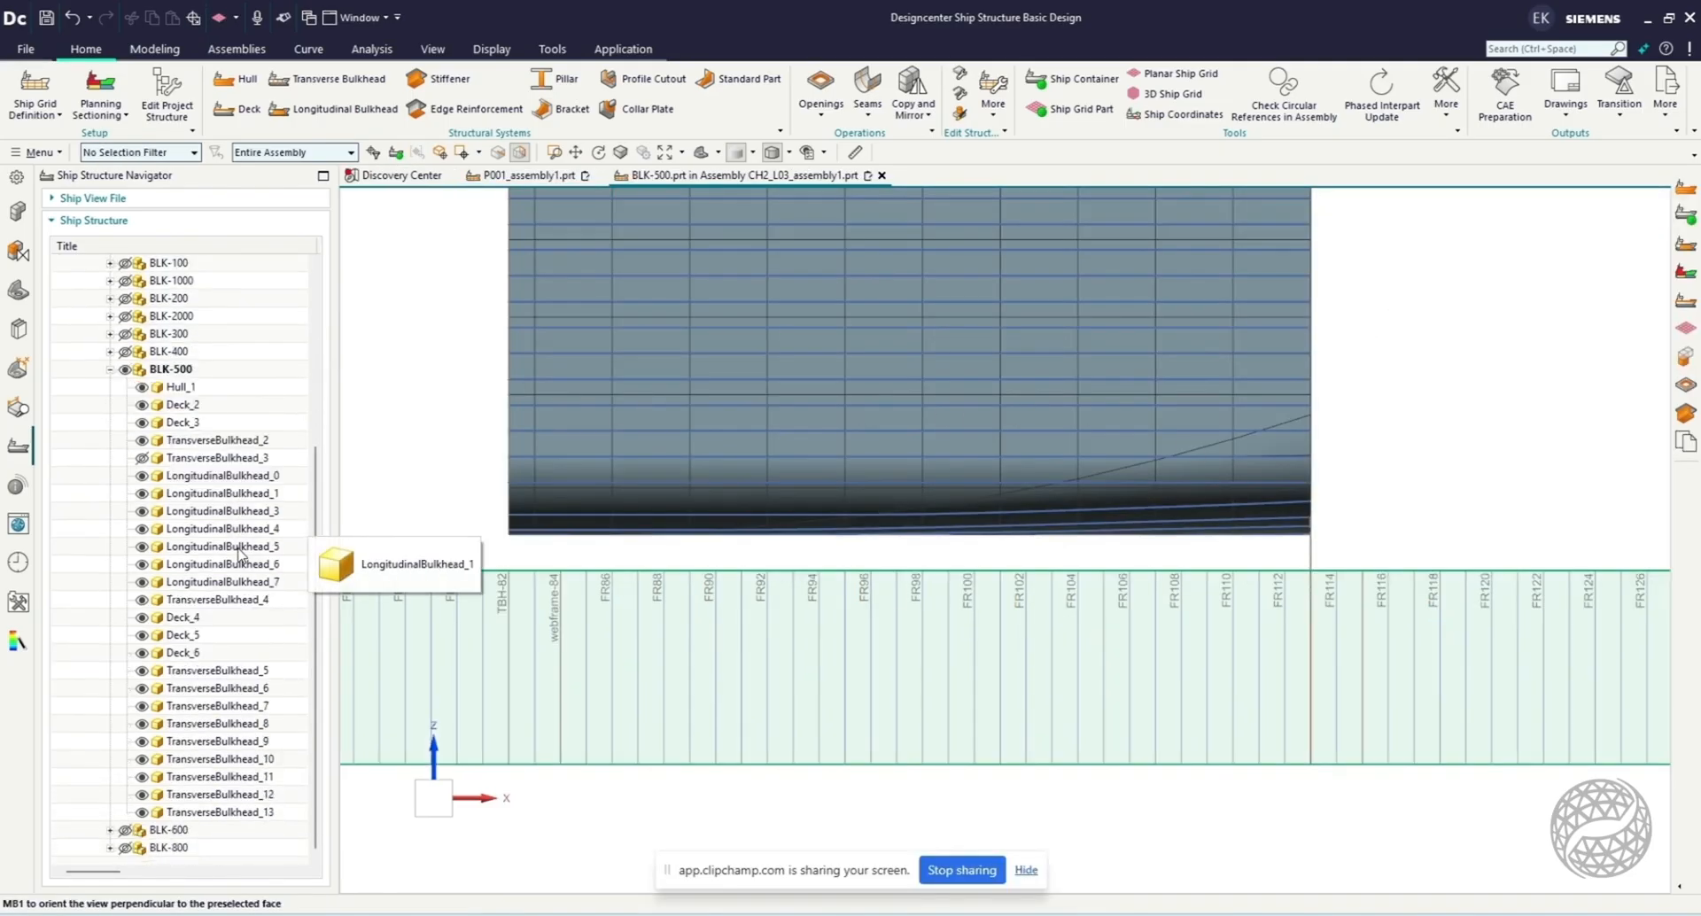
{"action": "scroll", "coordinate": [410, 472], "scroll_direction": "down", "scroll_amount": 3}
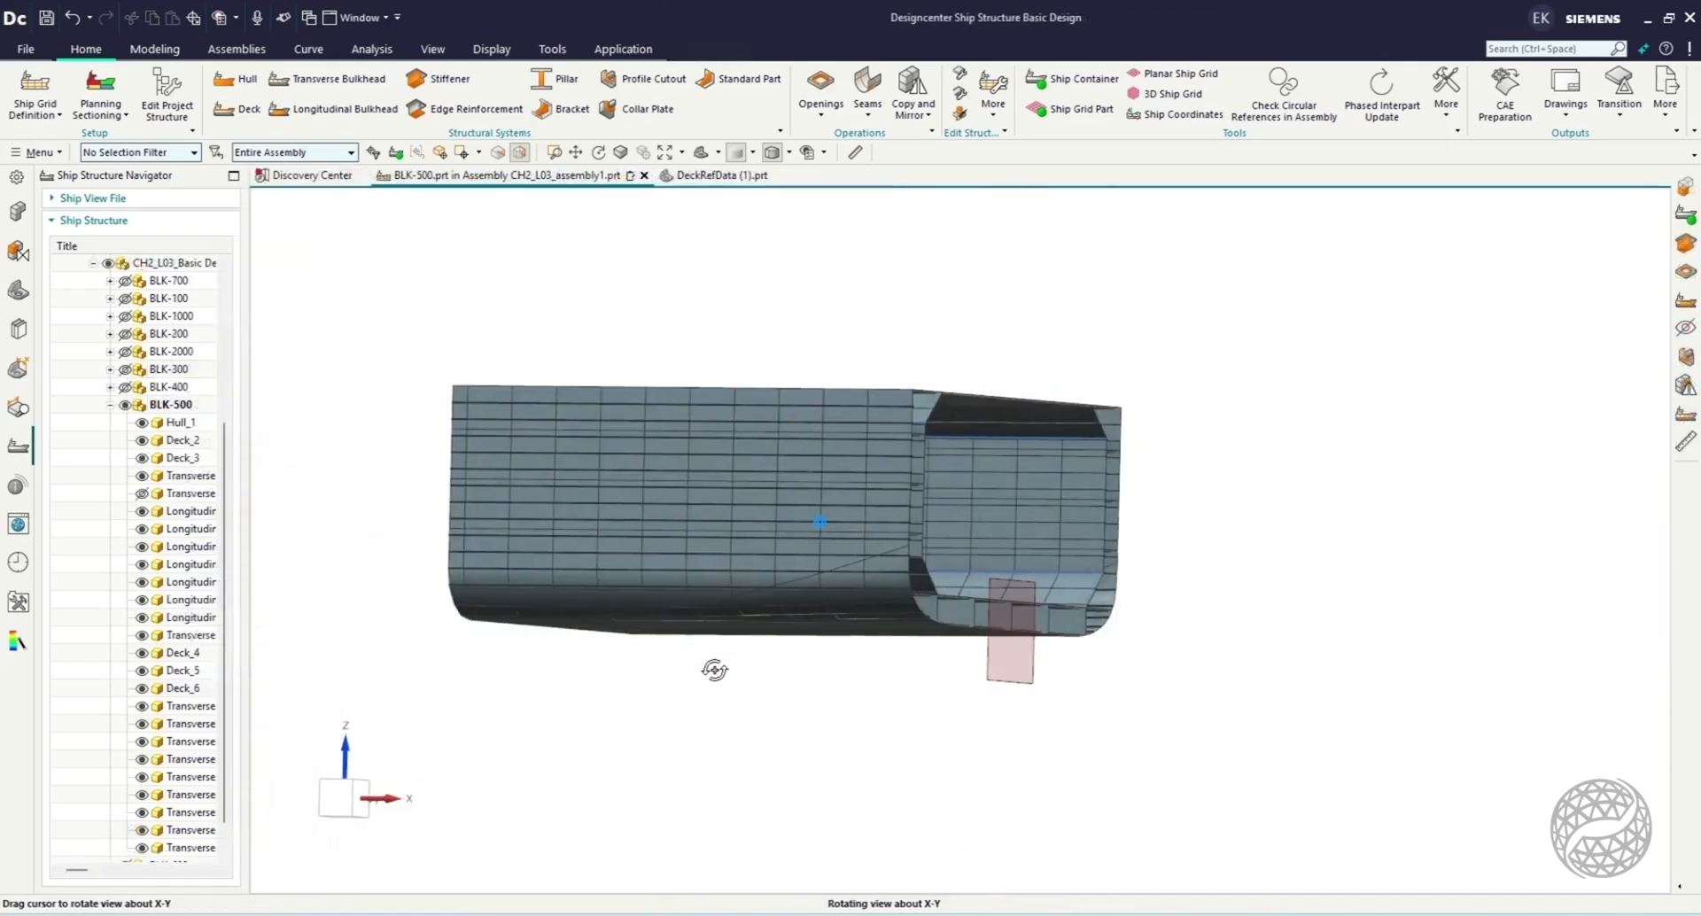
{"action": "middle_click_drag", "start_coordinate": [714, 668], "coordinate": [1137, 714]}
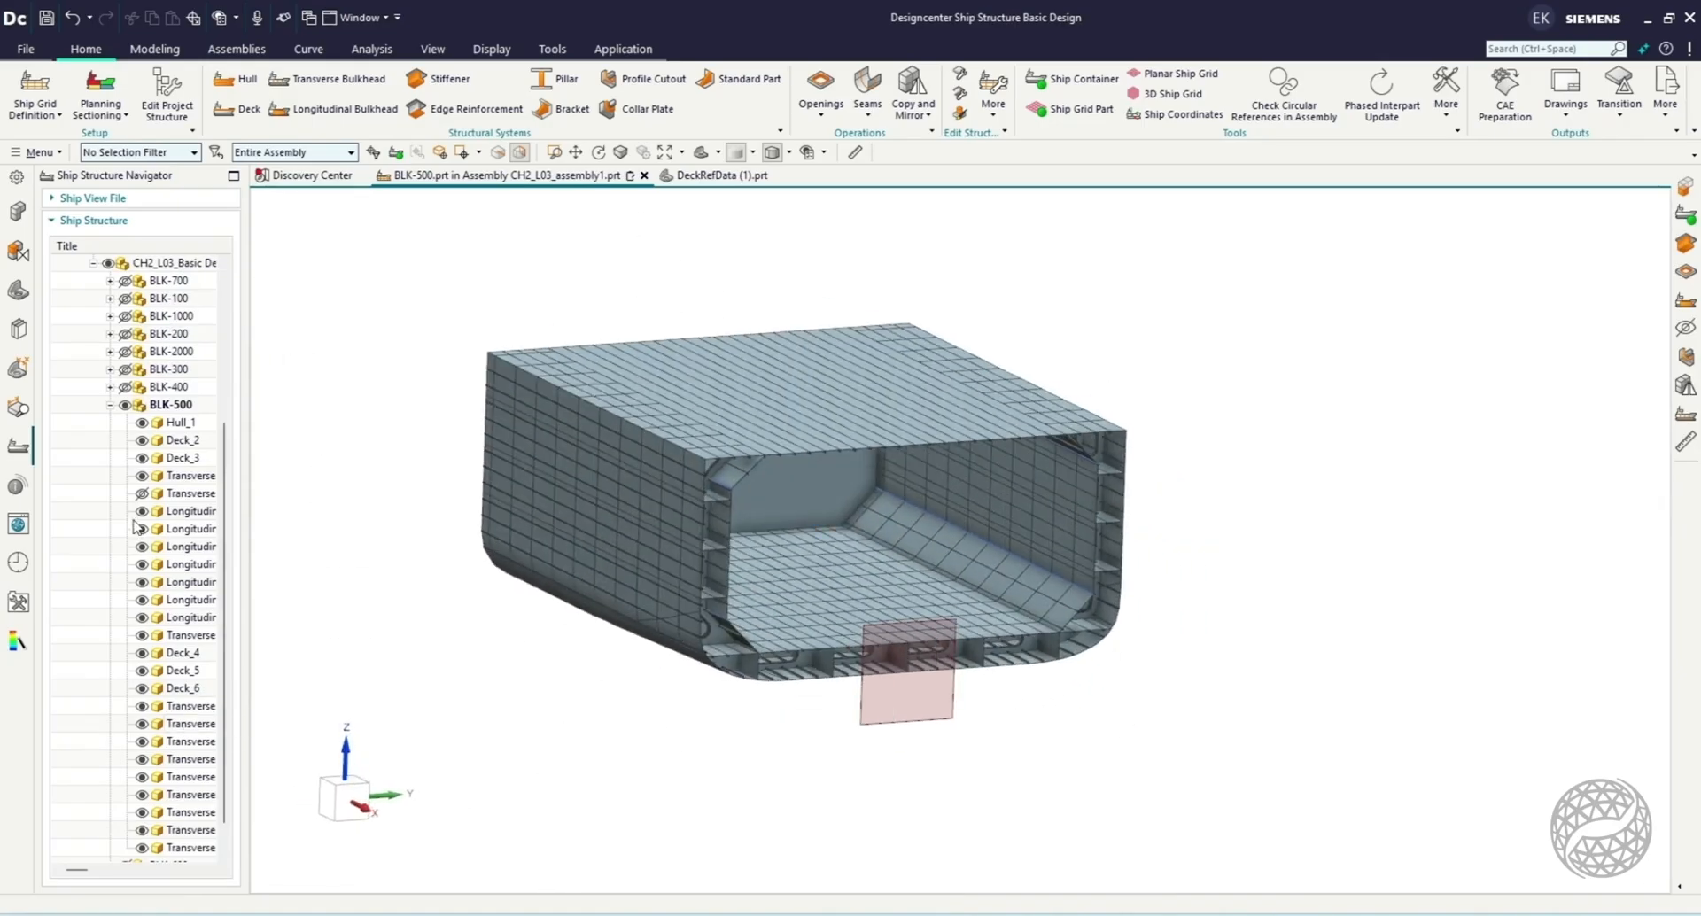
{"action": "left_click", "coordinate": [142, 494]}
{"action": "scroll", "coordinate": [133, 505], "scroll_direction": "up", "scroll_amount": 3}
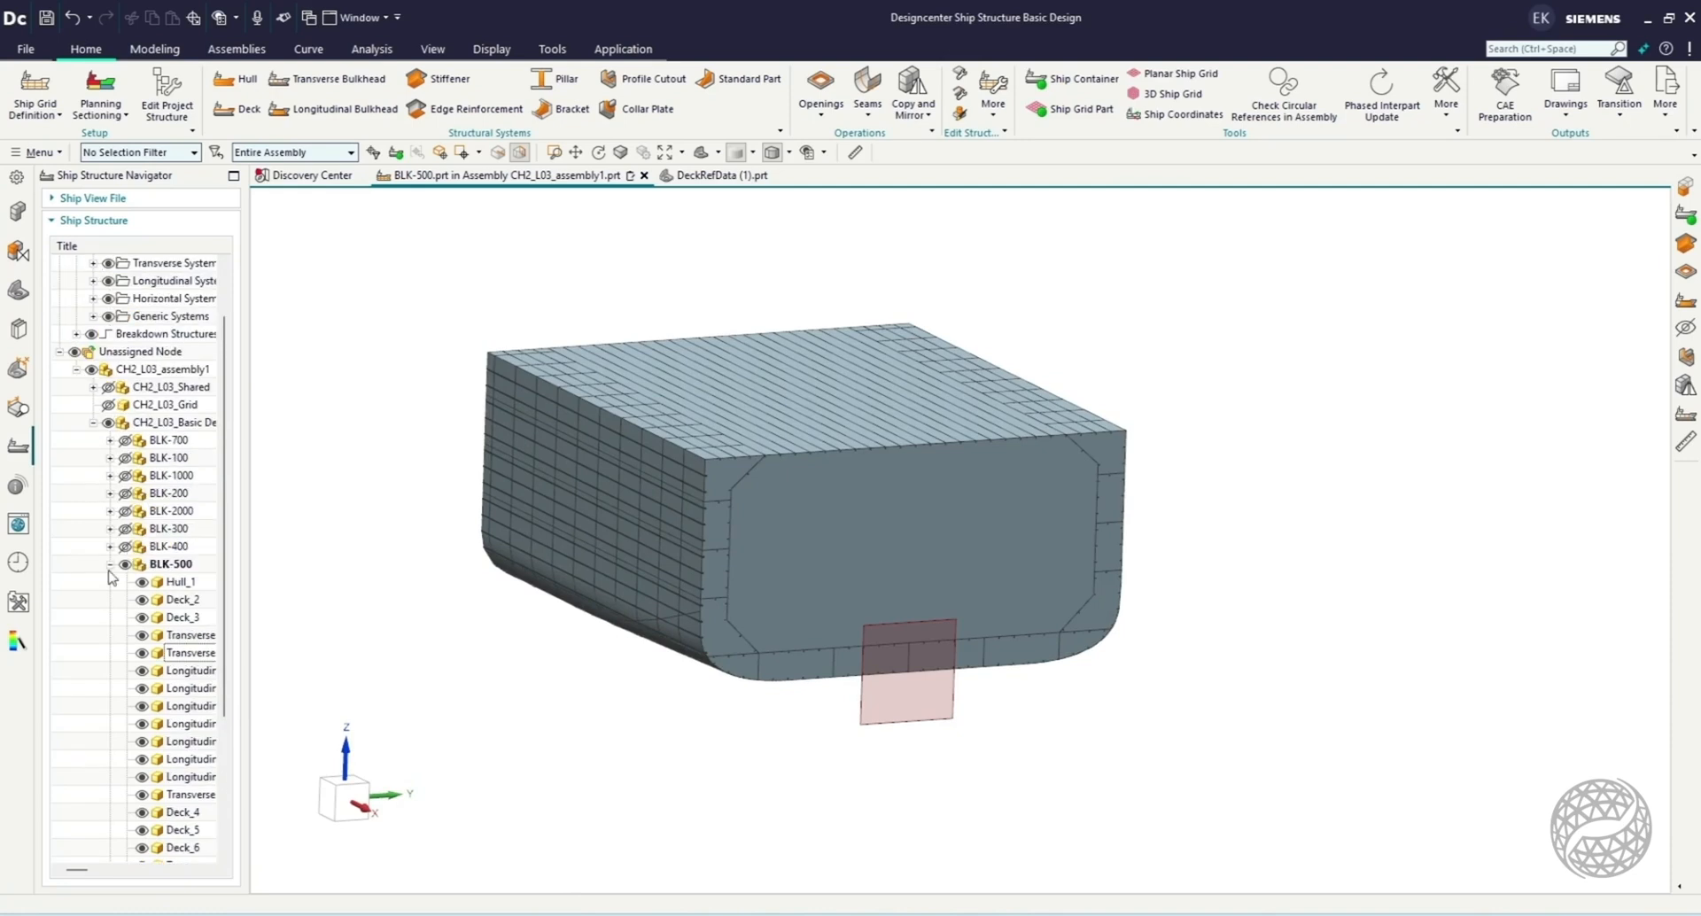
{"action": "left_click", "coordinate": [110, 565]}
Show all the other ship blocks around BLK-500: BLK-100, 200, 300, 400, 600, 700, 800, 1000 and 2000.
{"action": "scroll", "coordinate": [713, 553], "scroll_direction": "down", "scroll_amount": 4}
{"action": "left_click", "coordinate": [127, 618]}
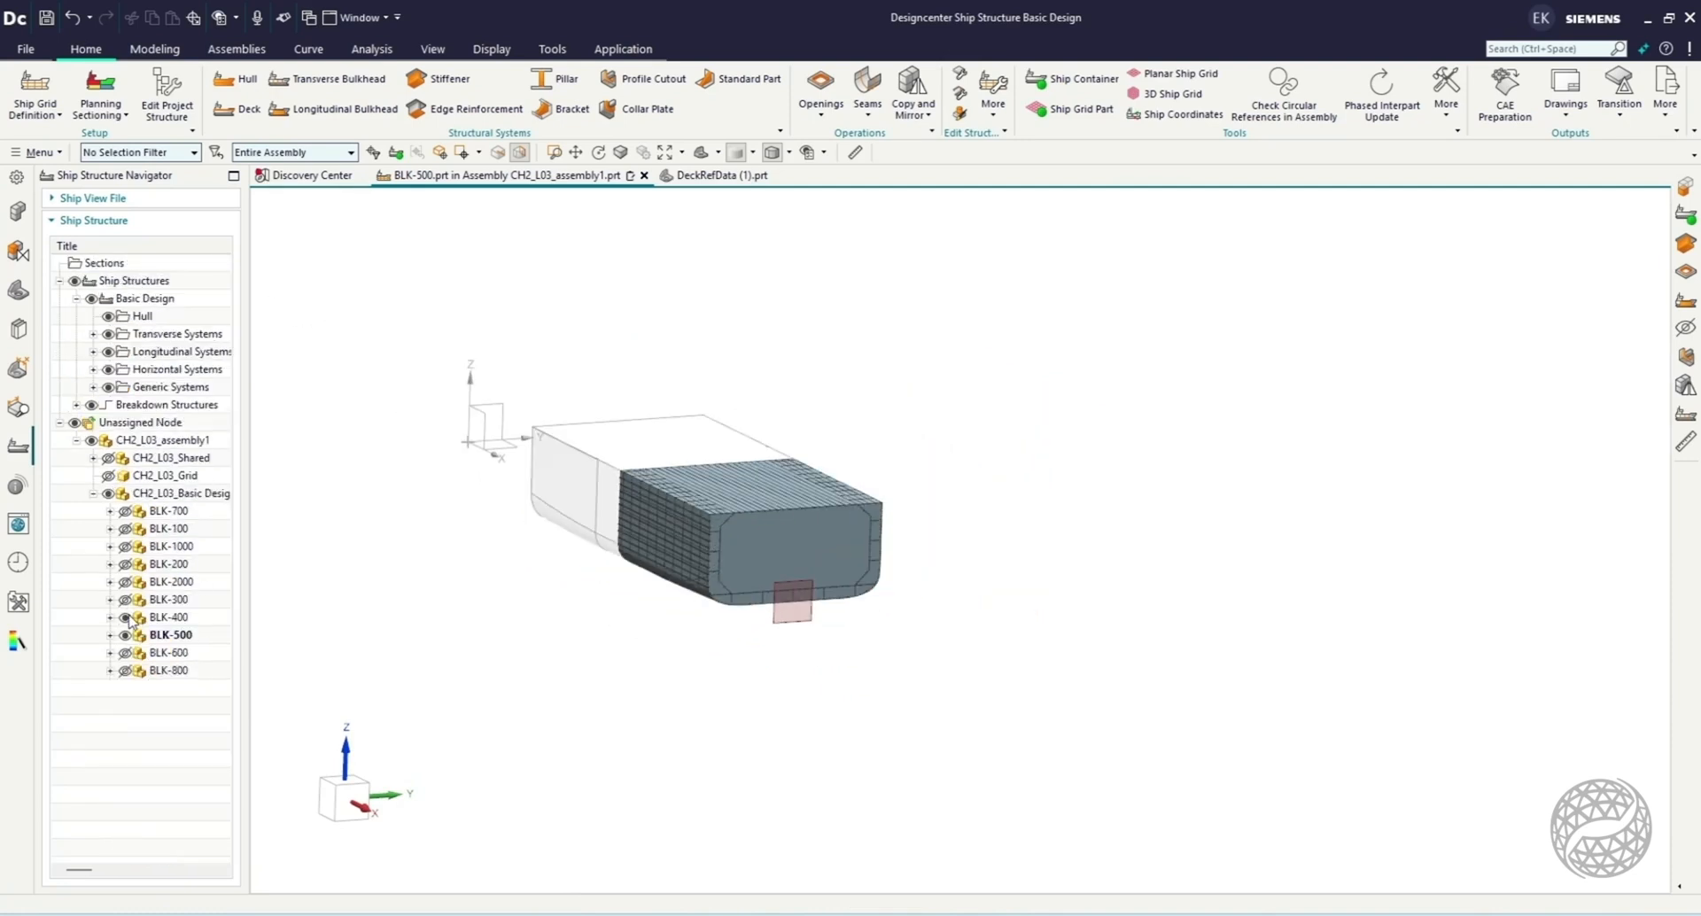
{"action": "left_click", "coordinate": [125, 546]}
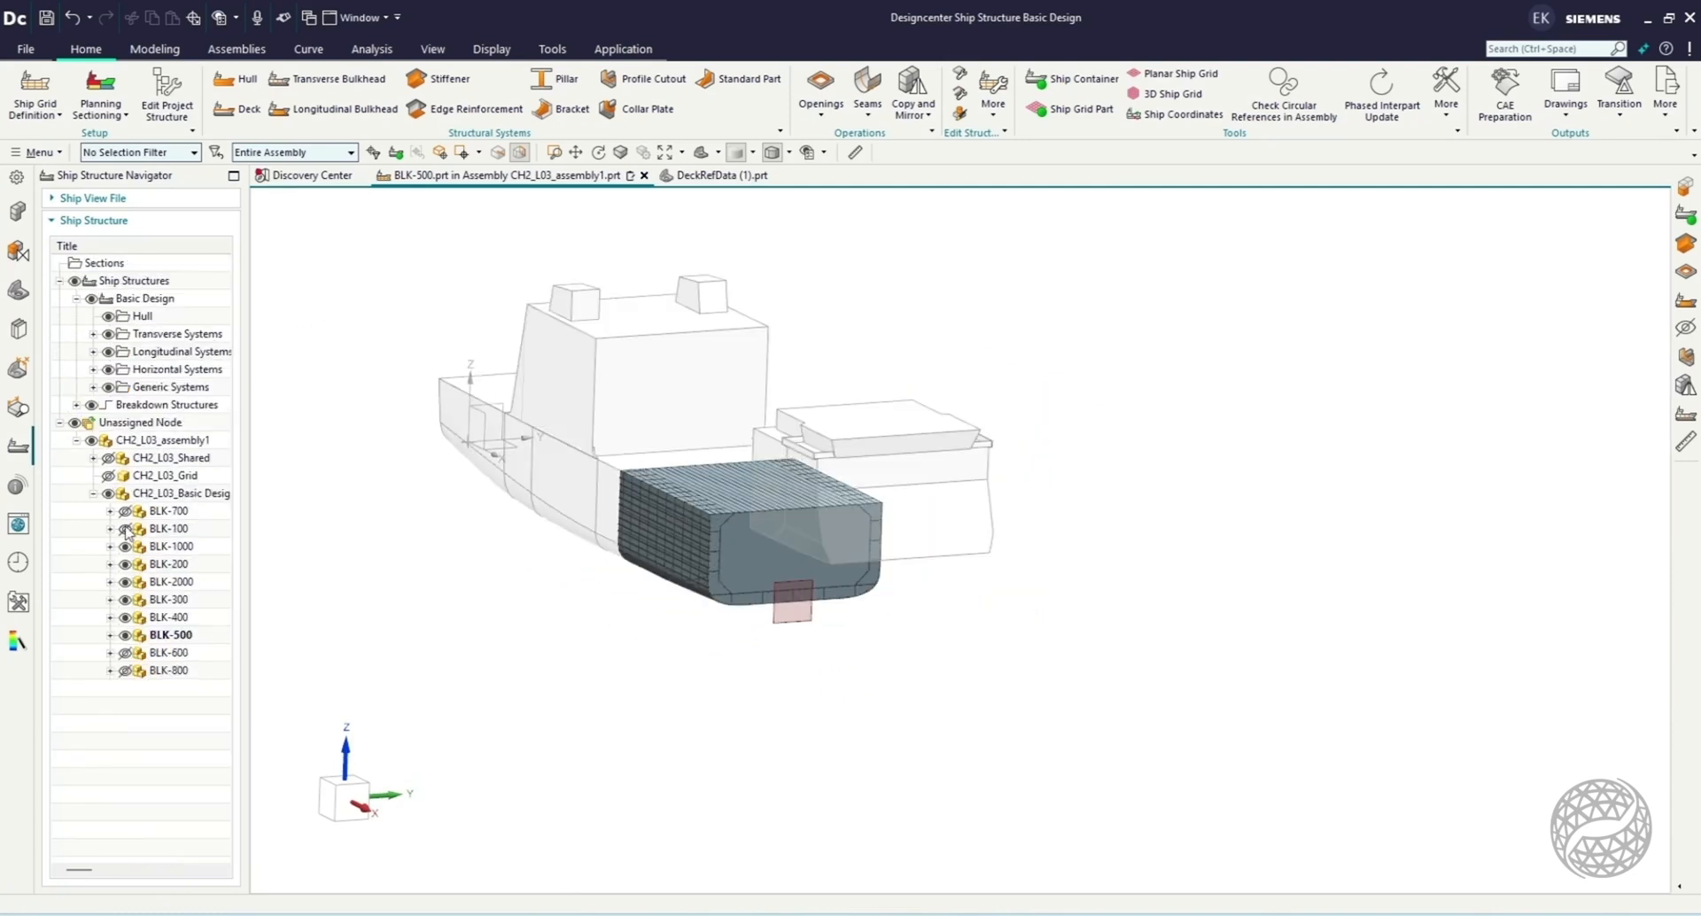
{"action": "left_click", "coordinate": [125, 529]}
{"action": "left_click", "coordinate": [126, 511]}
{"action": "left_click", "coordinate": [125, 653]}
{"action": "left_click", "coordinate": [125, 671]}
Make CH2_L03_Basic Design the work part so that the whole ship is active.
{"action": "middle_click_drag", "start_coordinate": [597, 657], "coordinate": [738, 712]}
{"action": "scroll", "coordinate": [859, 679], "scroll_direction": "down", "scroll_amount": 3}
{"action": "scroll", "coordinate": [508, 639], "scroll_direction": "up", "scroll_amount": 2}
{"action": "scroll", "coordinate": [914, 789], "scroll_direction": "up", "scroll_amount": 2}
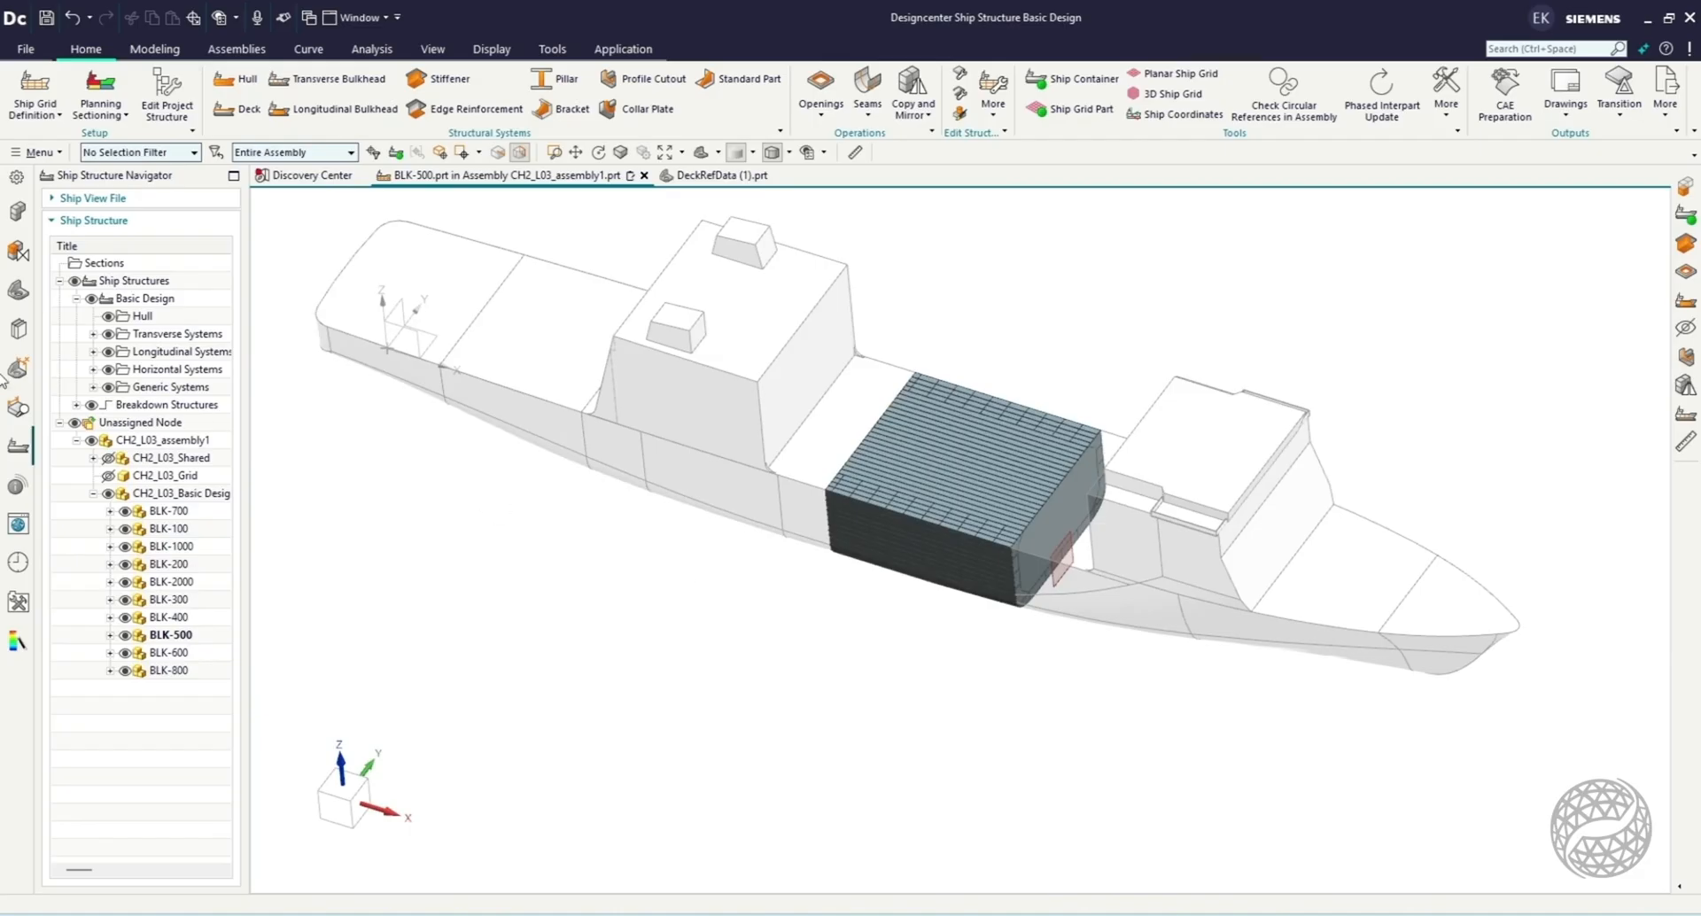
{"action": "double_click", "coordinate": [182, 494]}
Inspect the whole ship from the side, including BLK-500's place between the neighbouring blocks.
{"action": "middle_click_drag", "start_coordinate": [716, 568], "coordinate": [722, 539]}
{"action": "scroll", "coordinate": [776, 512], "scroll_direction": "down", "scroll_amount": 2}
{"action": "scroll", "coordinate": [403, 428], "scroll_direction": "up", "scroll_amount": 2}
{"action": "left_click", "coordinate": [339, 803]}
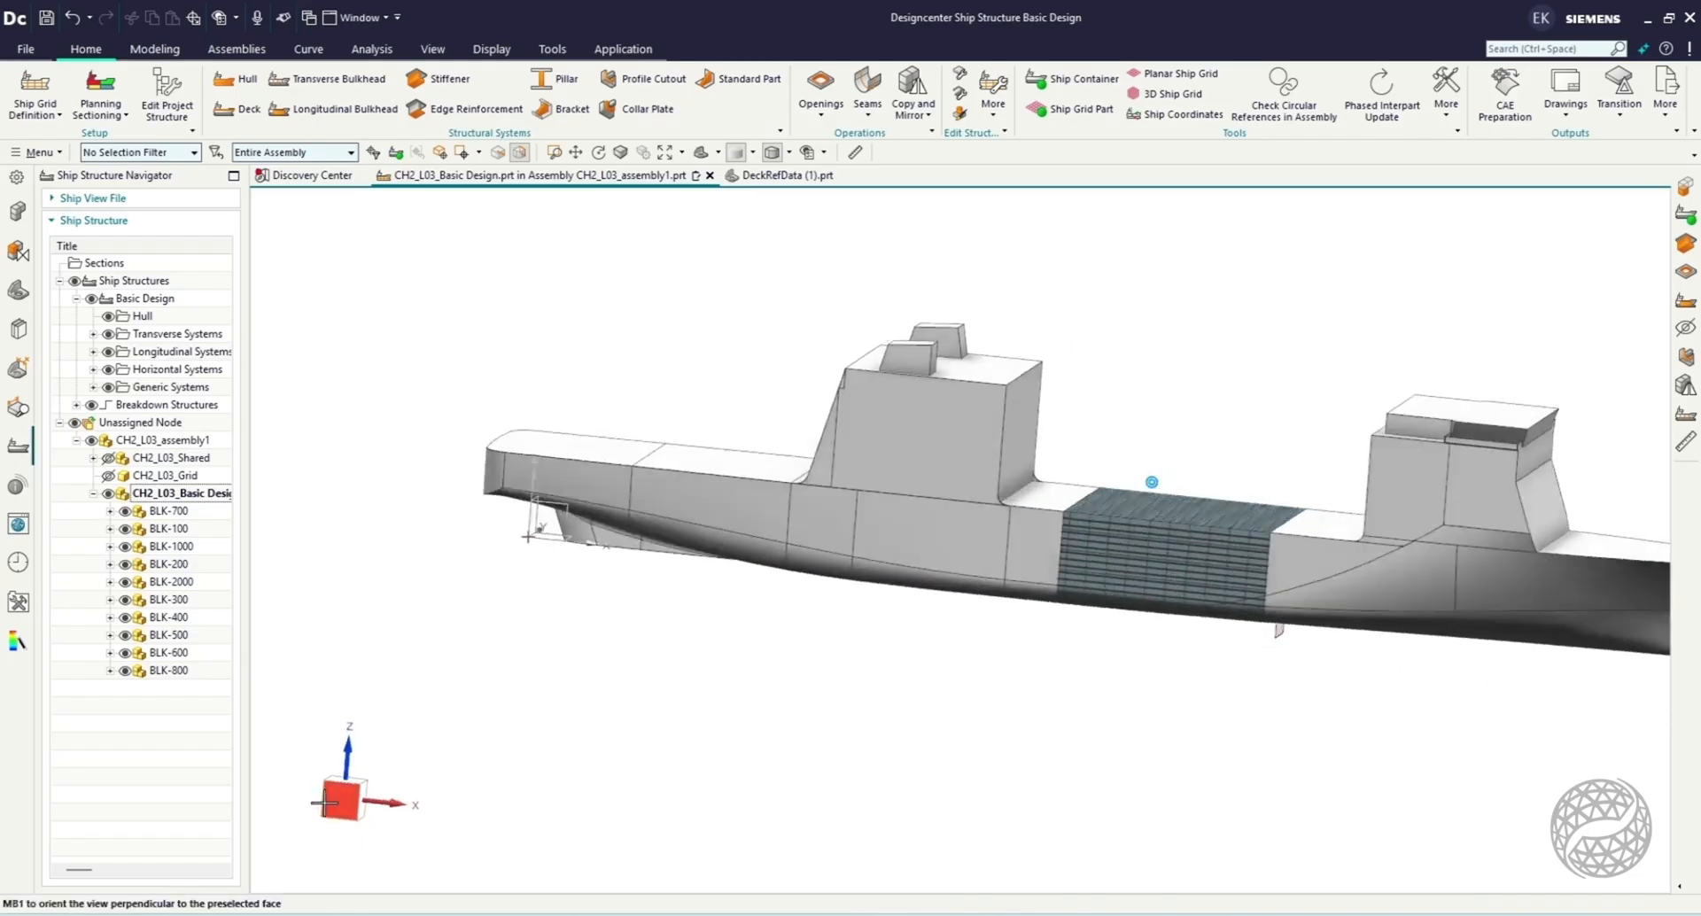
{"action": "scroll", "coordinate": [553, 748], "scroll_direction": "down", "scroll_amount": 1}
{"action": "scroll", "coordinate": [842, 738], "scroll_direction": "up", "scroll_amount": 1}
{"action": "scroll", "coordinate": [843, 736], "scroll_direction": "up", "scroll_amount": 1}
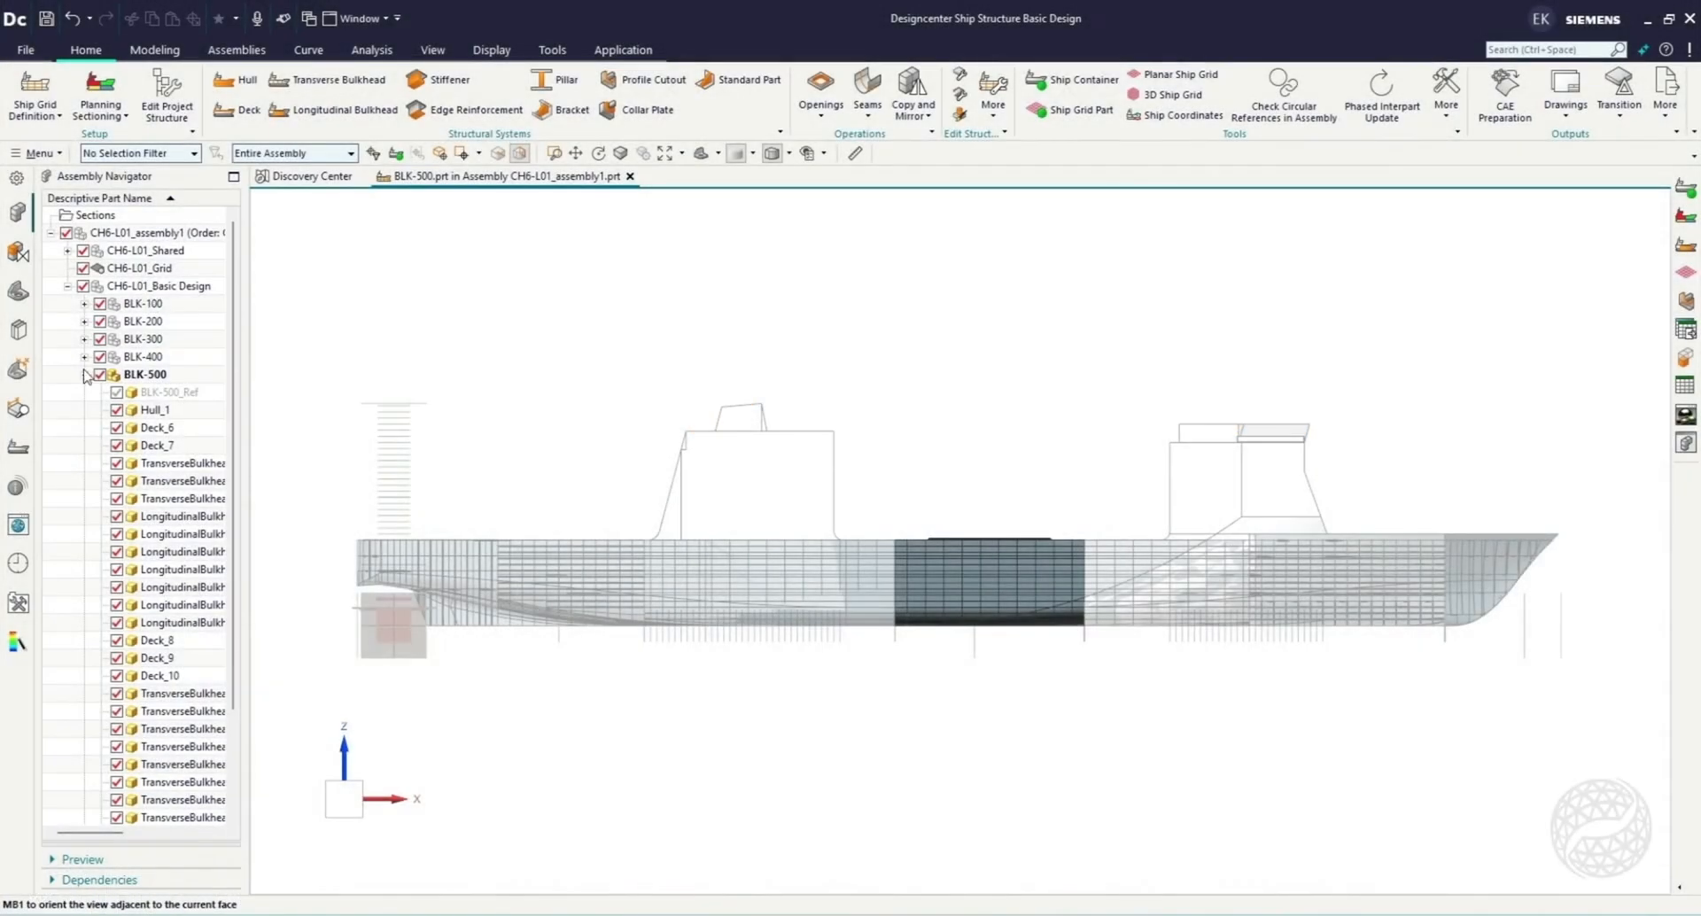
Collapse BLK-500 in the CH6-L01 assembly and make CH6-L01_Basic Design the work part.
{"action": "left_click", "coordinate": [84, 375]}
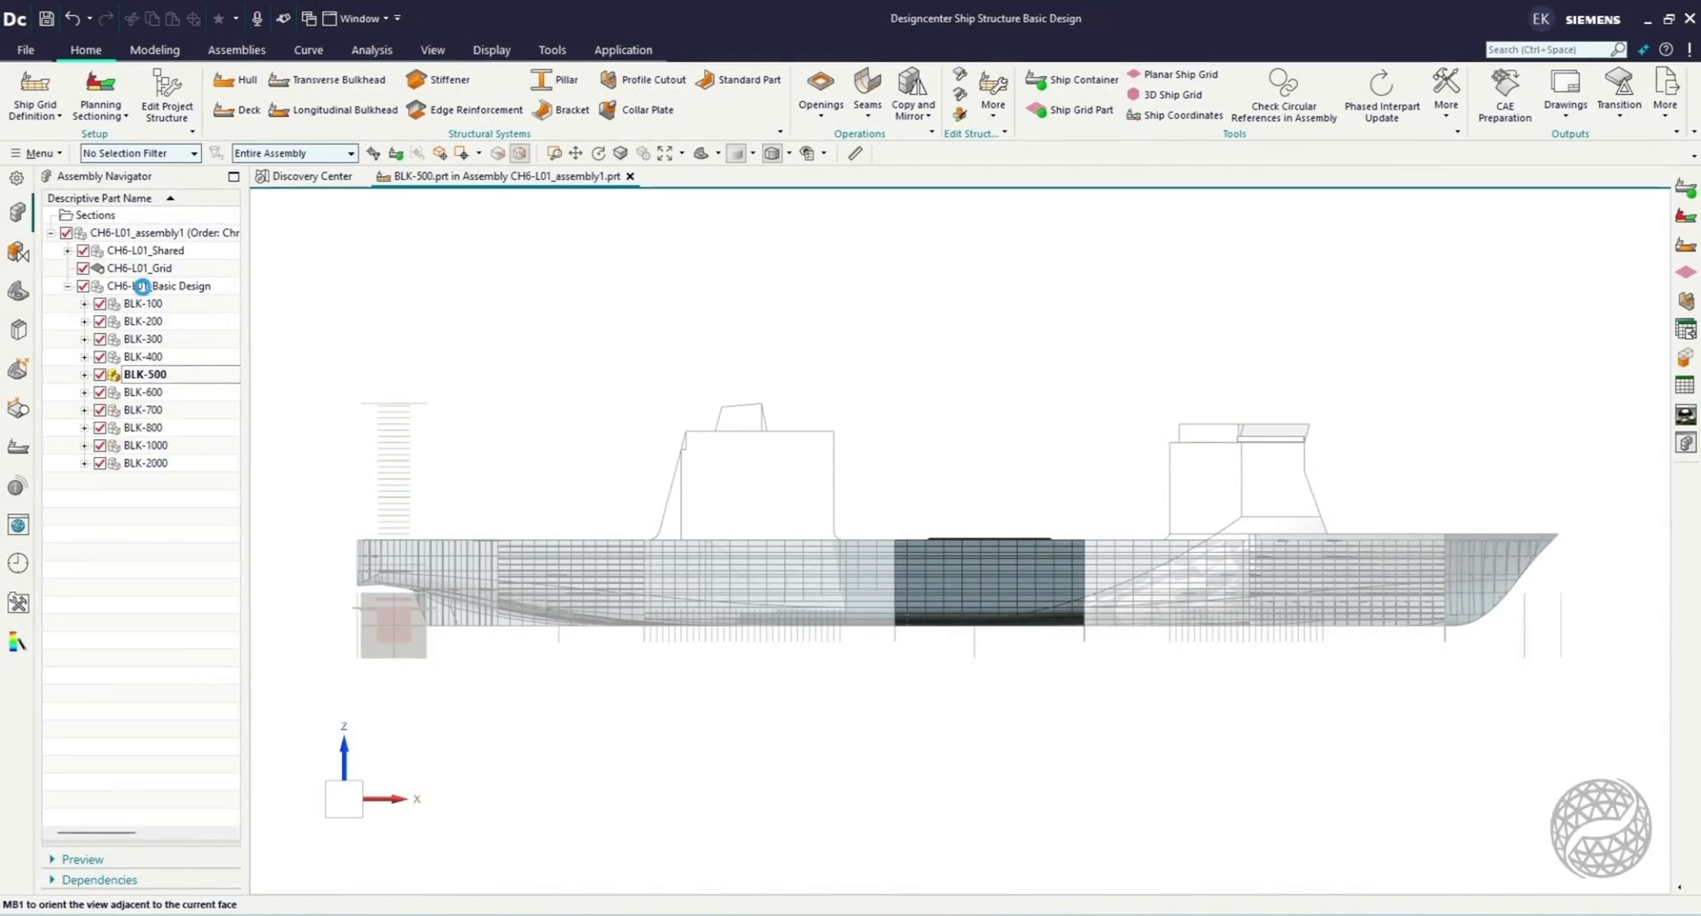
{"action": "double_click", "coordinate": [160, 286]}
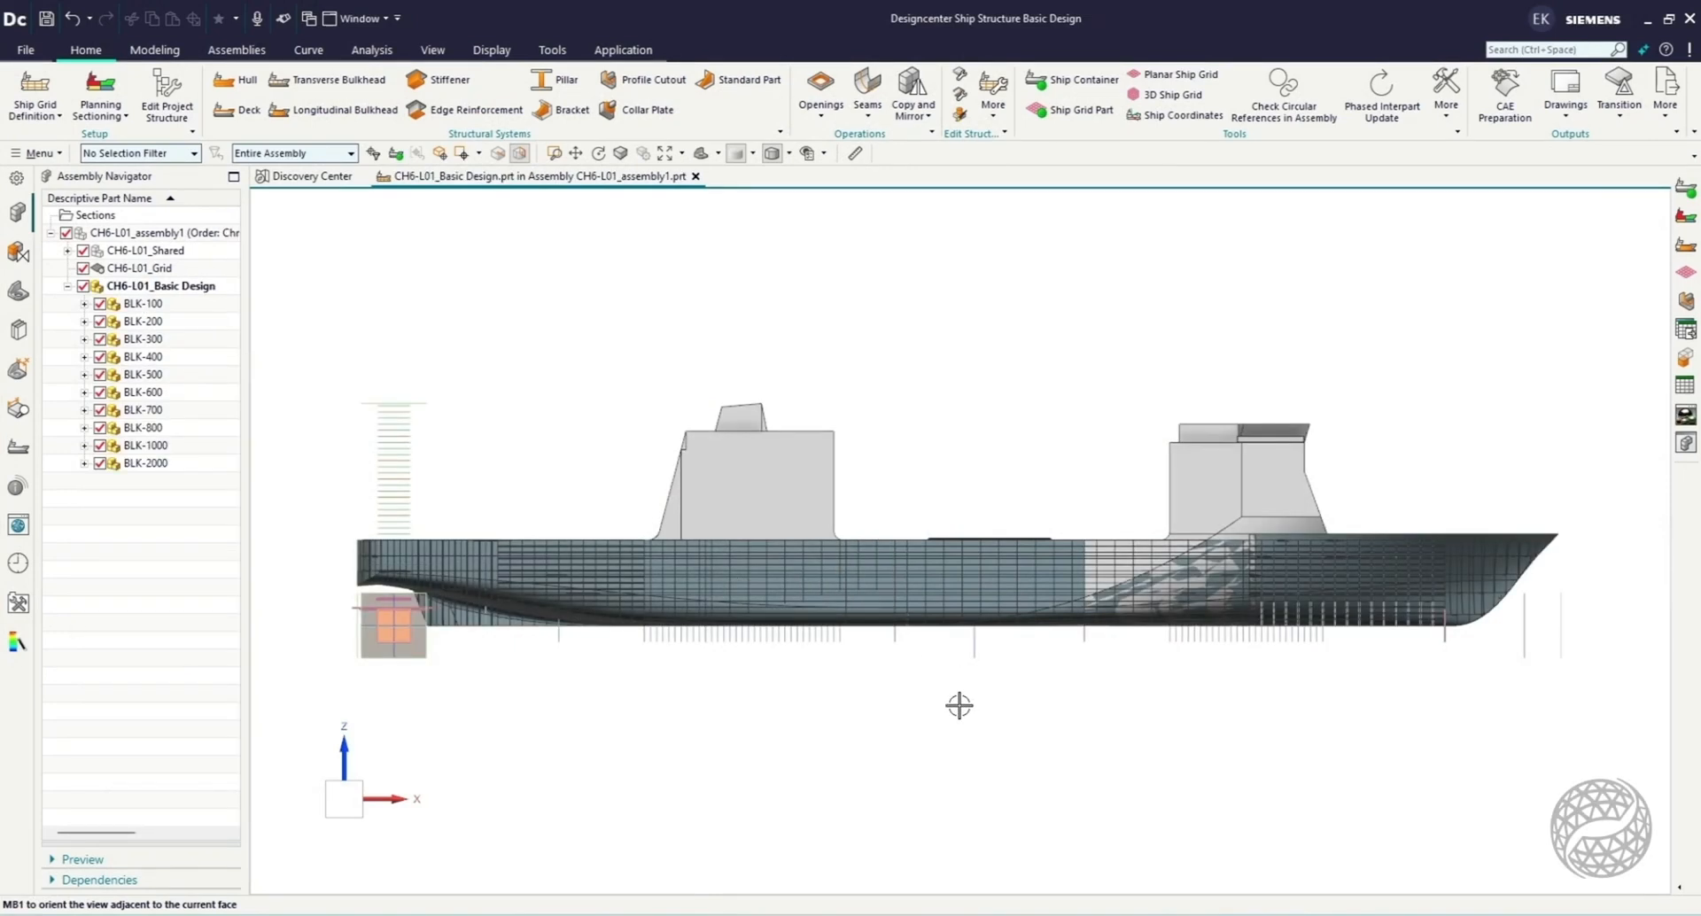
{"action": "middle_click_drag", "start_coordinate": [952, 705], "coordinate": [871, 747]}
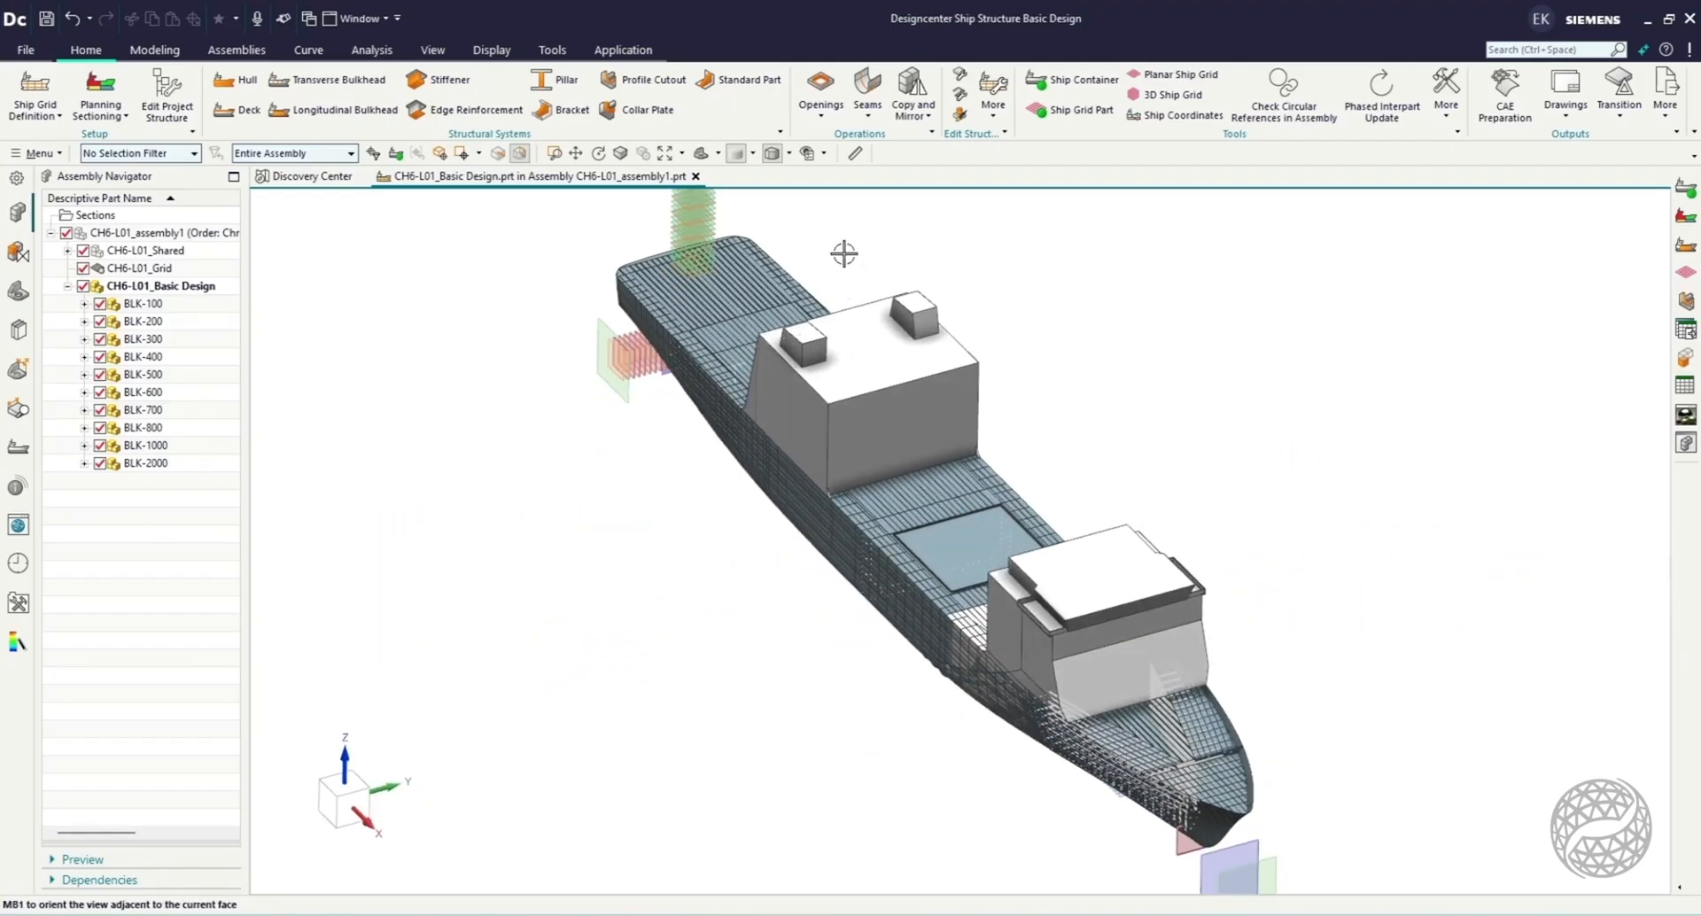
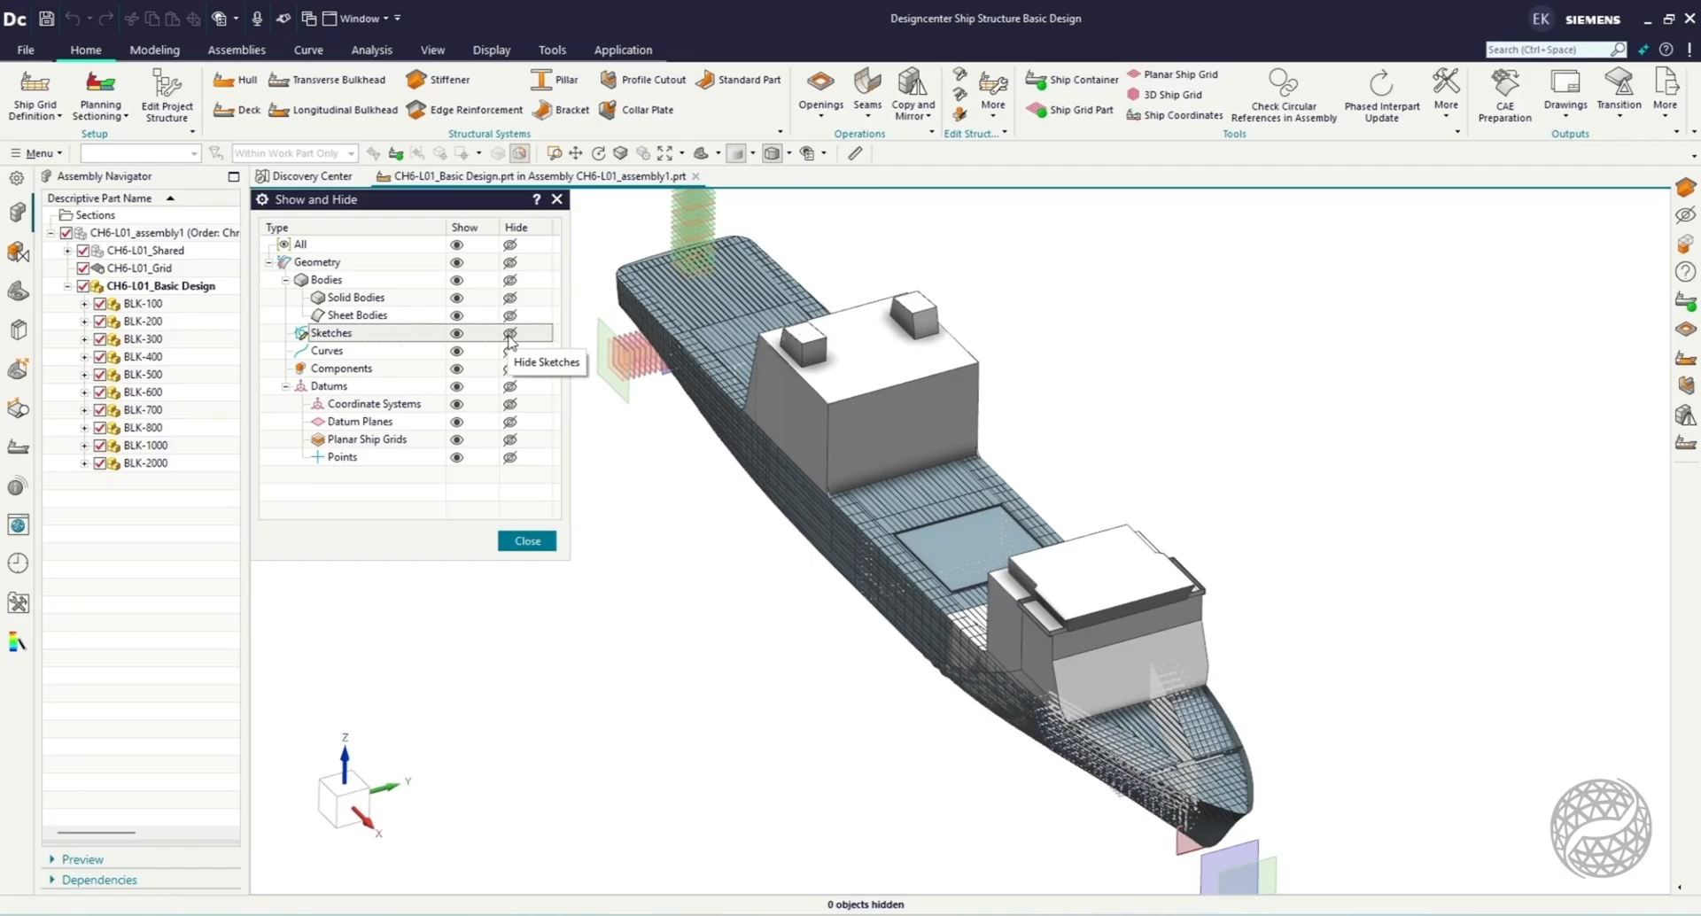
Hide all sketches in the whole ship assembly.
{"action": "left_click", "coordinate": [510, 337]}
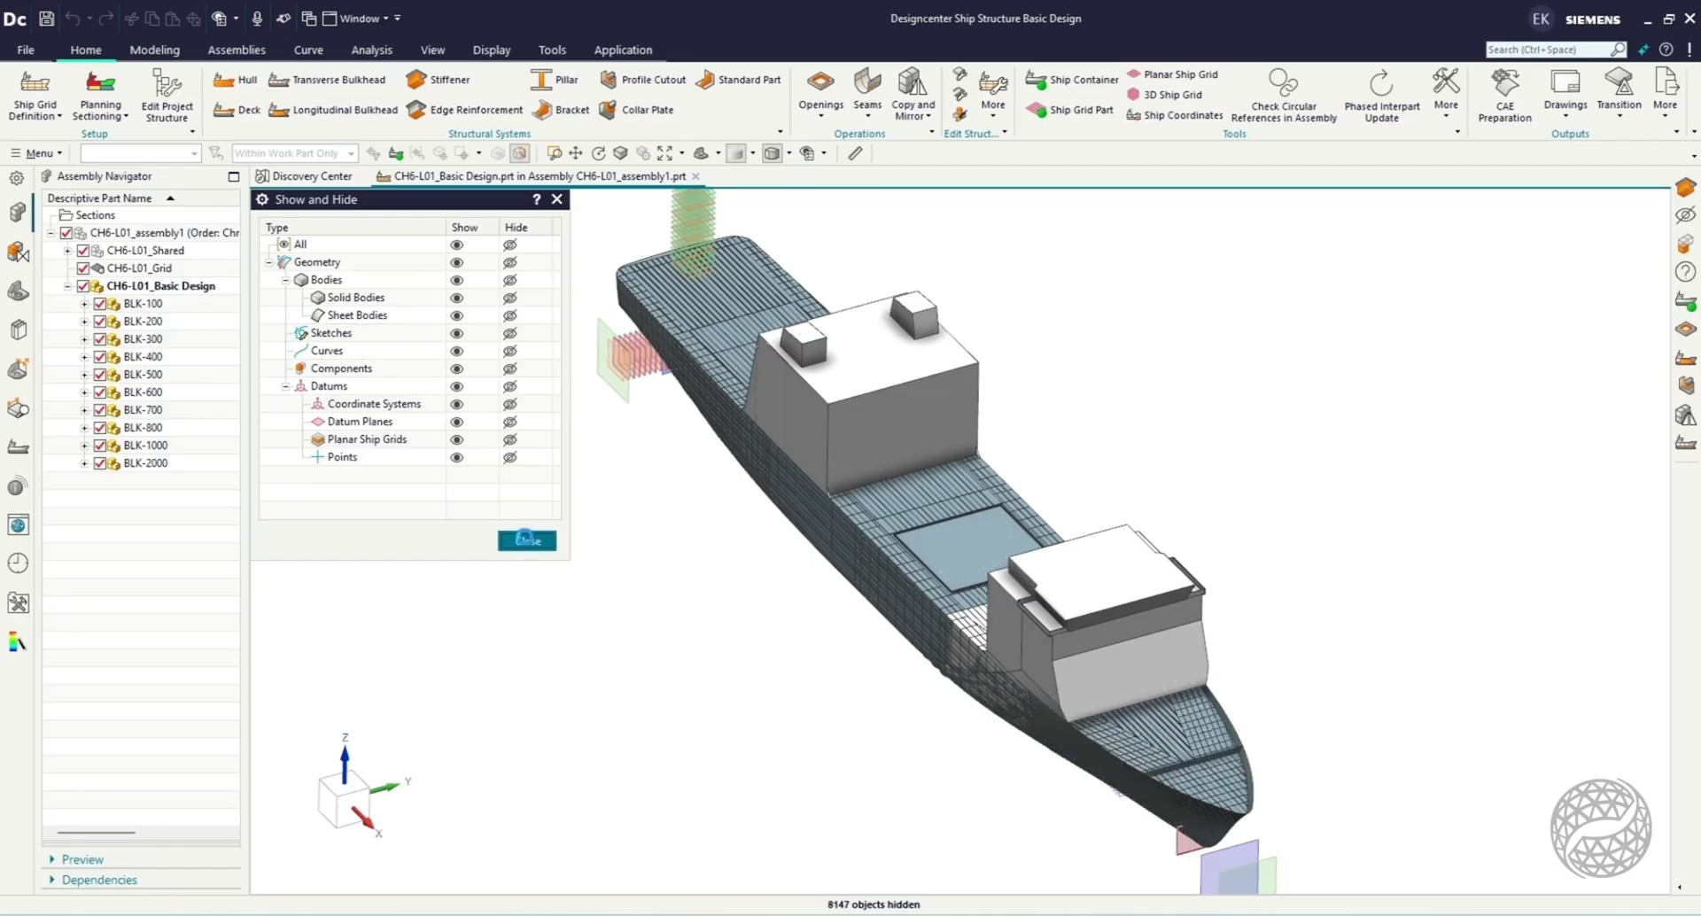
{"action": "left_click", "coordinate": [527, 540]}
{"action": "middle_click_drag", "start_coordinate": [1148, 410], "coordinate": [706, 535]}
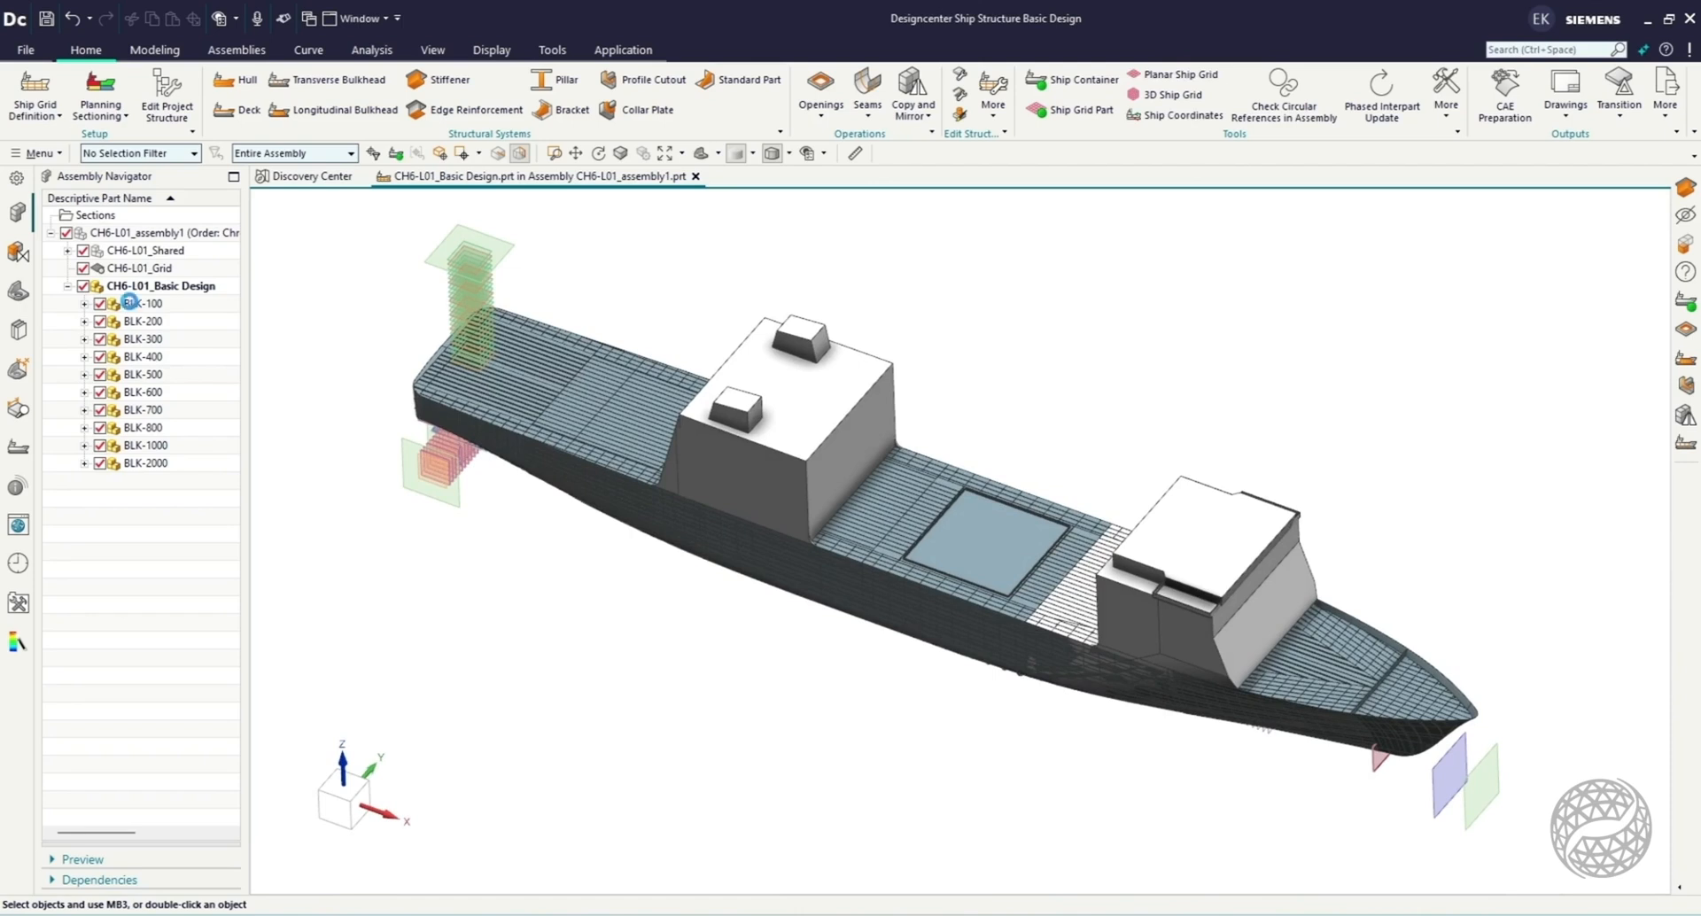
Make BLK-100 the work part and show it alone, without the other blocks, CH6-L01_Shared and CH6-L01_Grid.
{"action": "left_click", "coordinate": [133, 303]}
{"action": "left_click", "coordinate": [137, 303]}
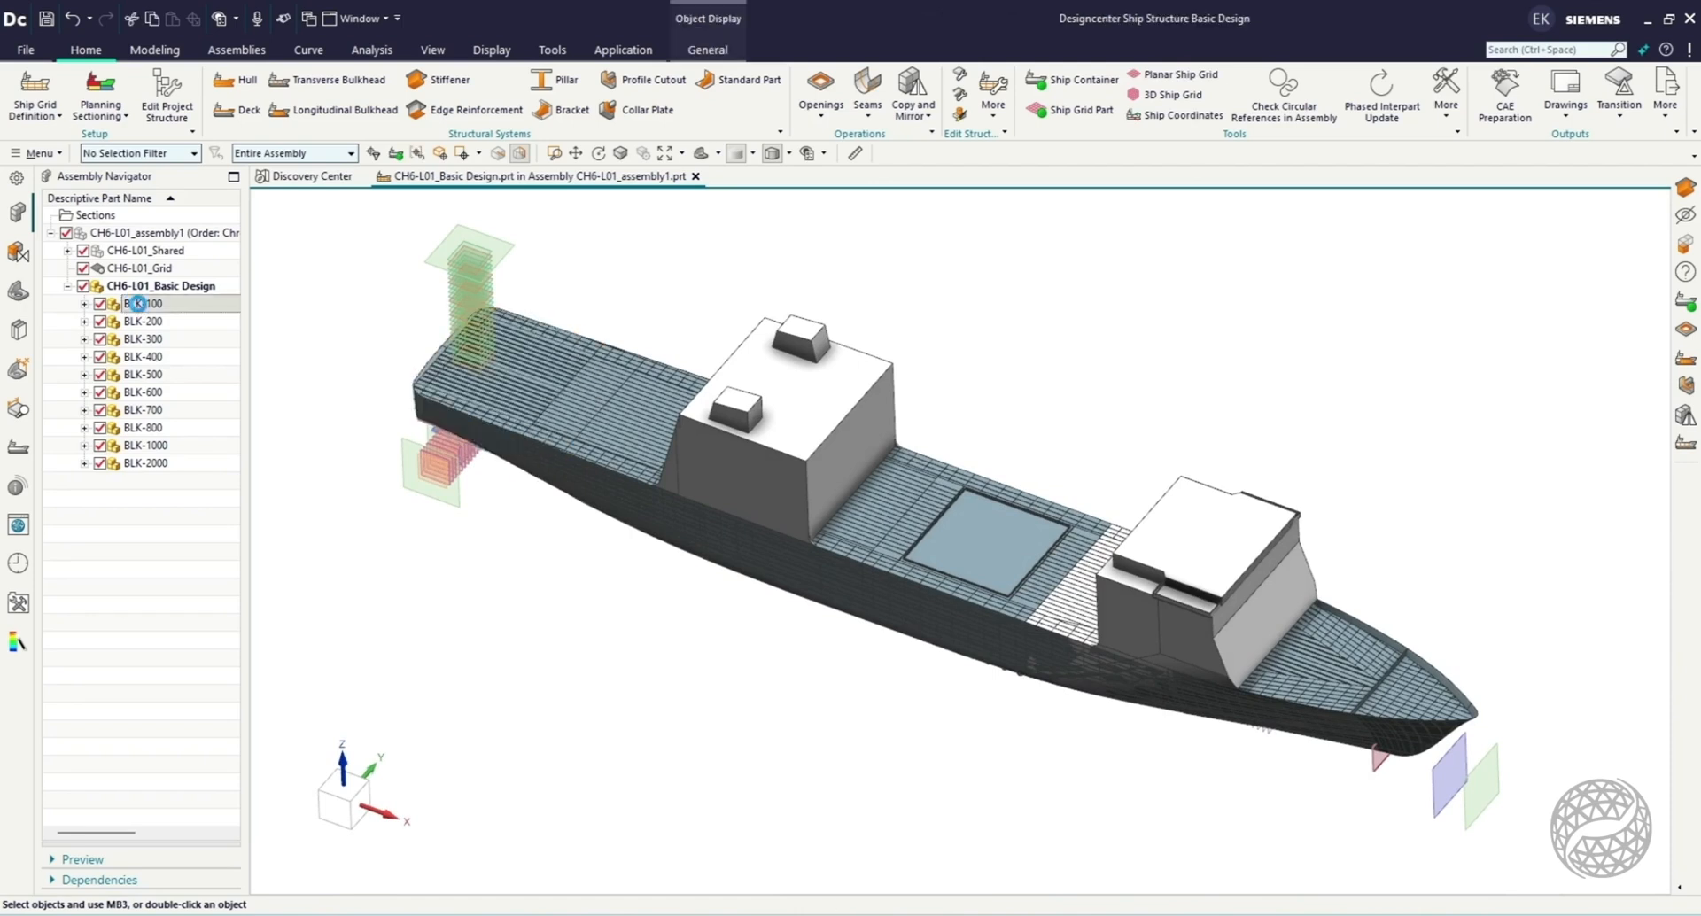
{"action": "scroll", "coordinate": [372, 370], "scroll_direction": "up", "scroll_amount": 3}
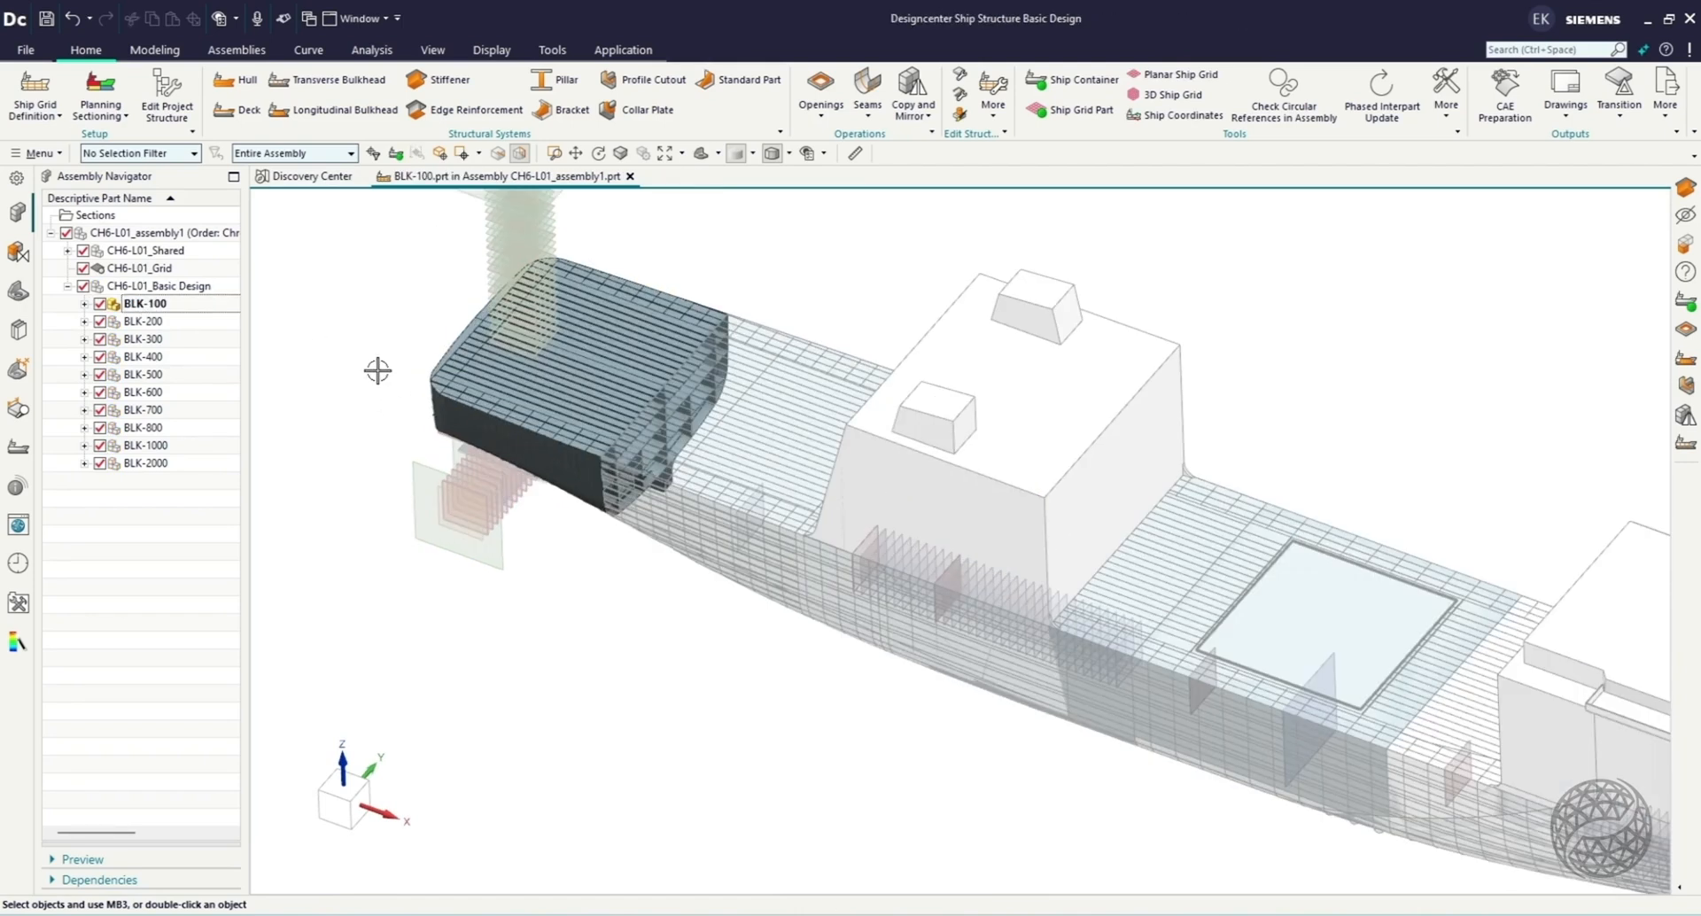
{"action": "scroll", "coordinate": [459, 353], "scroll_direction": "up", "scroll_amount": 2}
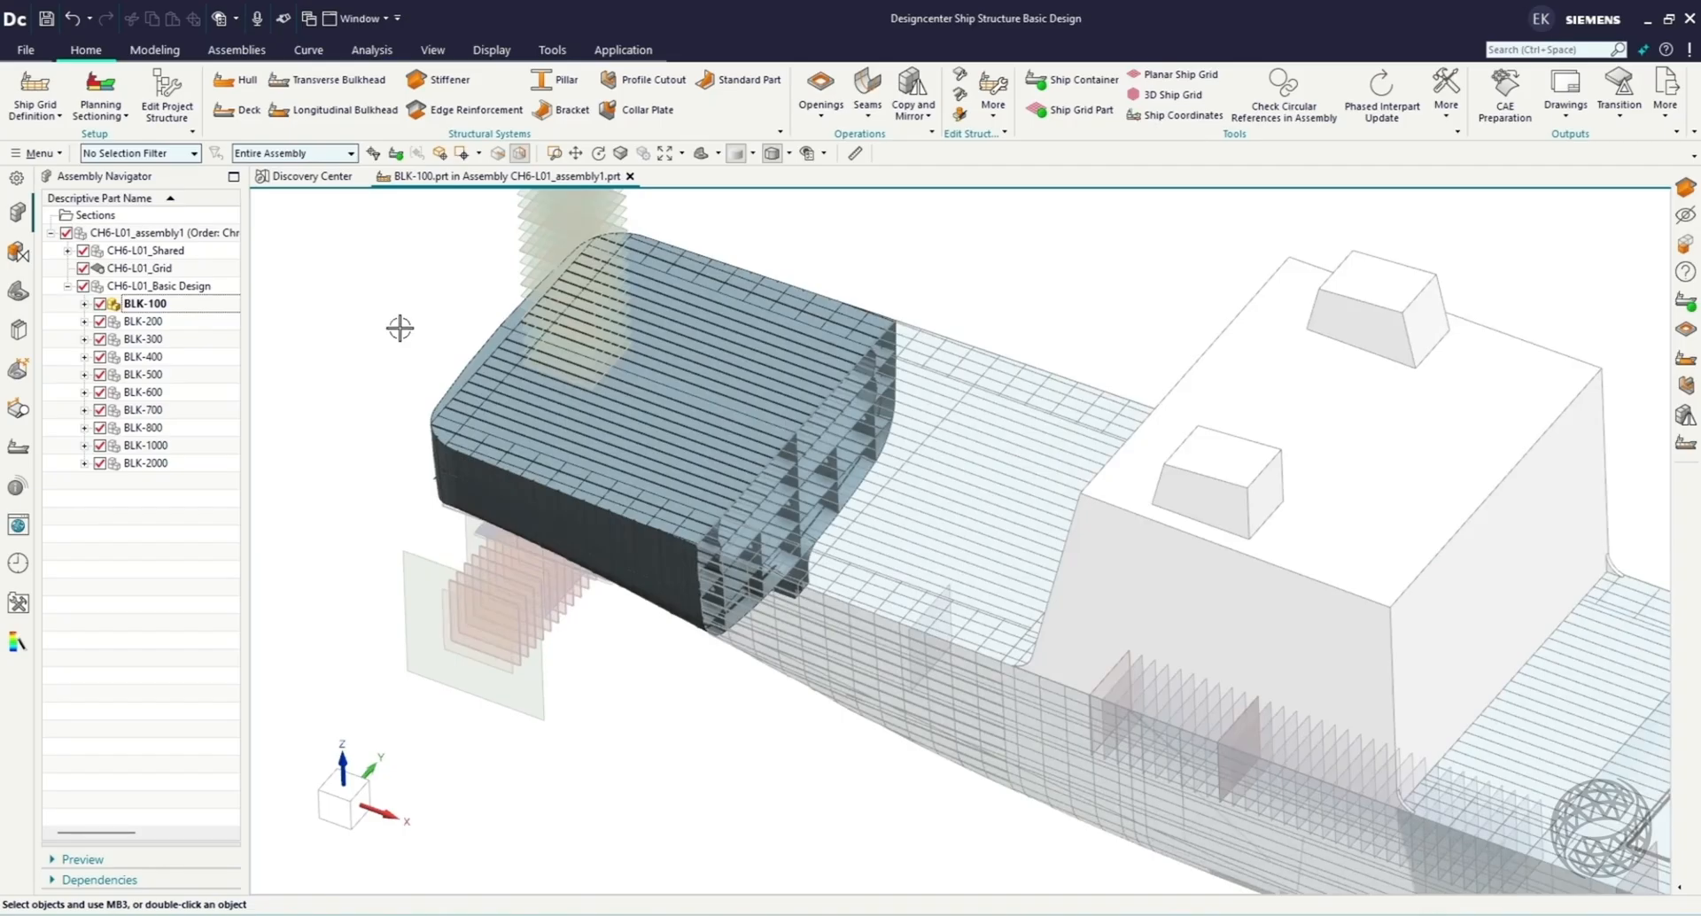
{"action": "middle_click_drag", "start_coordinate": [539, 472], "coordinate": [536, 418]}
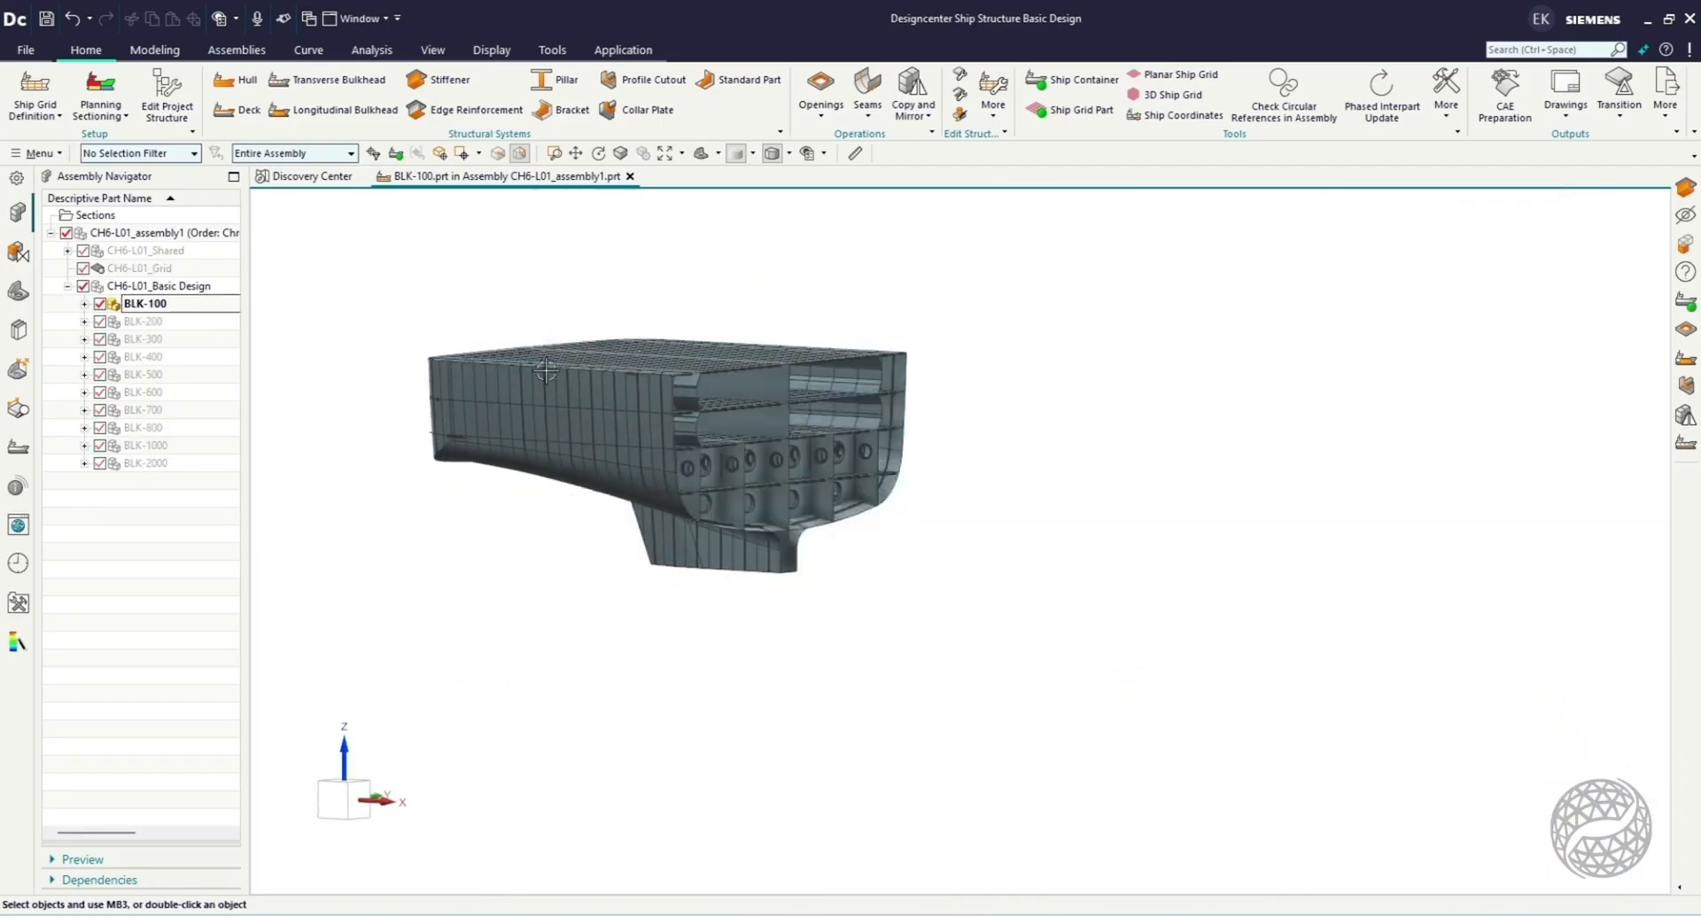
{"action": "scroll", "coordinate": [496, 328], "scroll_direction": "up", "scroll_amount": 2}
{"action": "middle_click_drag", "start_coordinate": [781, 457], "coordinate": [673, 451]}
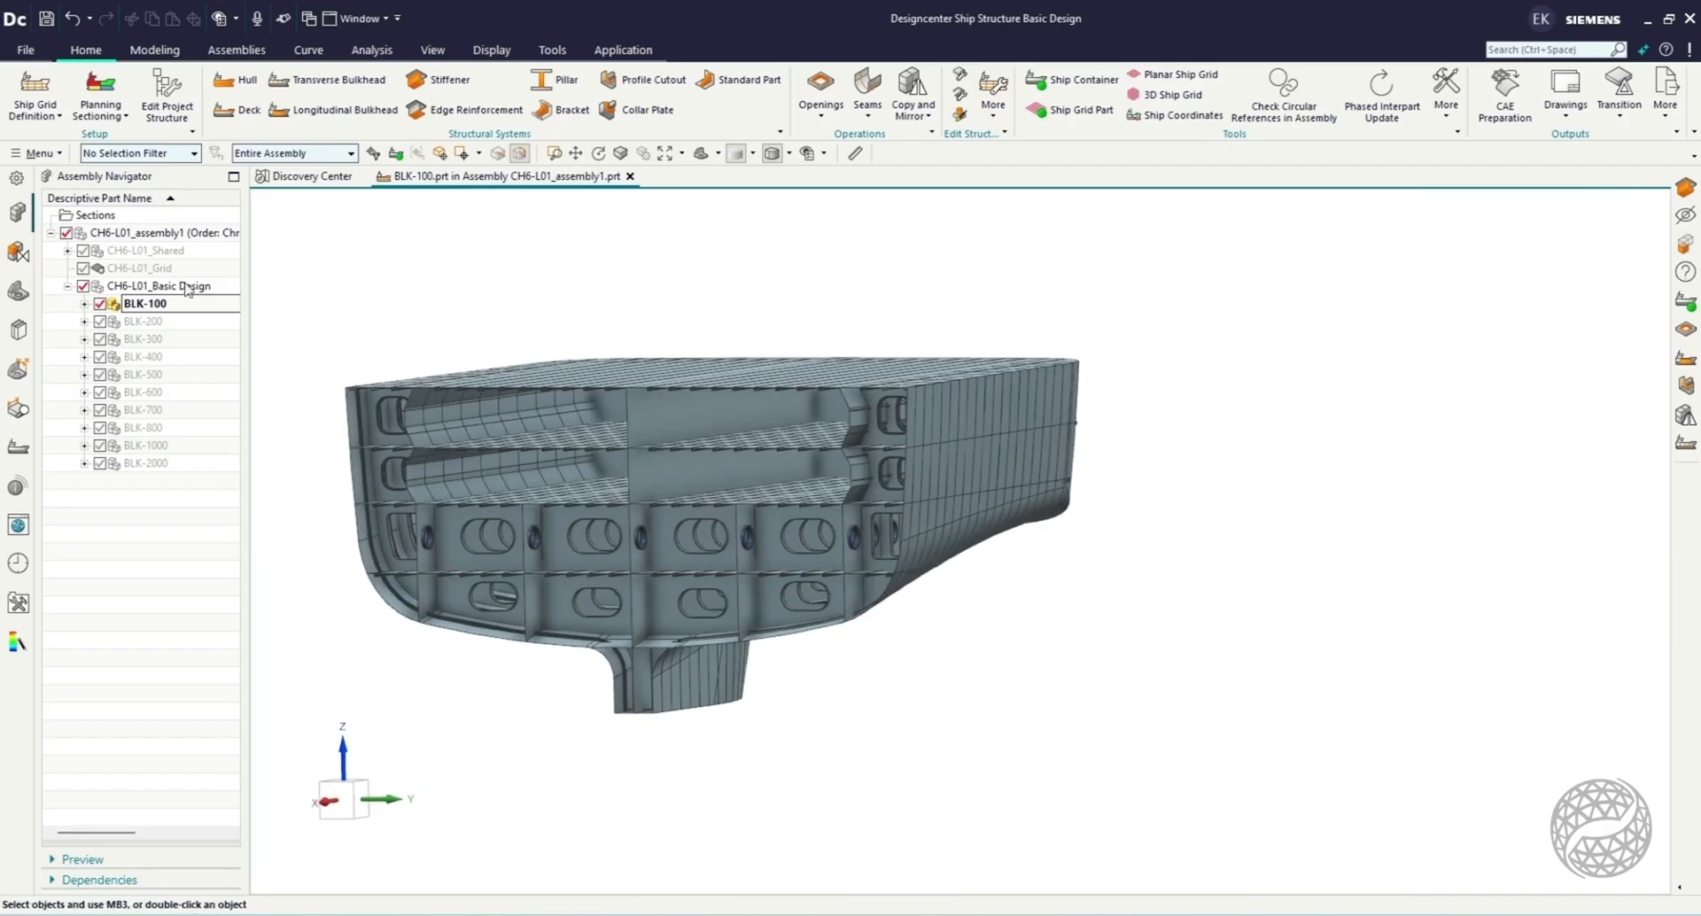
Hide Hull_4 of BLK-100 to examine its inner decks and bulkheads, restore the hull and collapse the block.
{"action": "left_click", "coordinate": [92, 306]}
{"action": "left_click", "coordinate": [116, 268]}
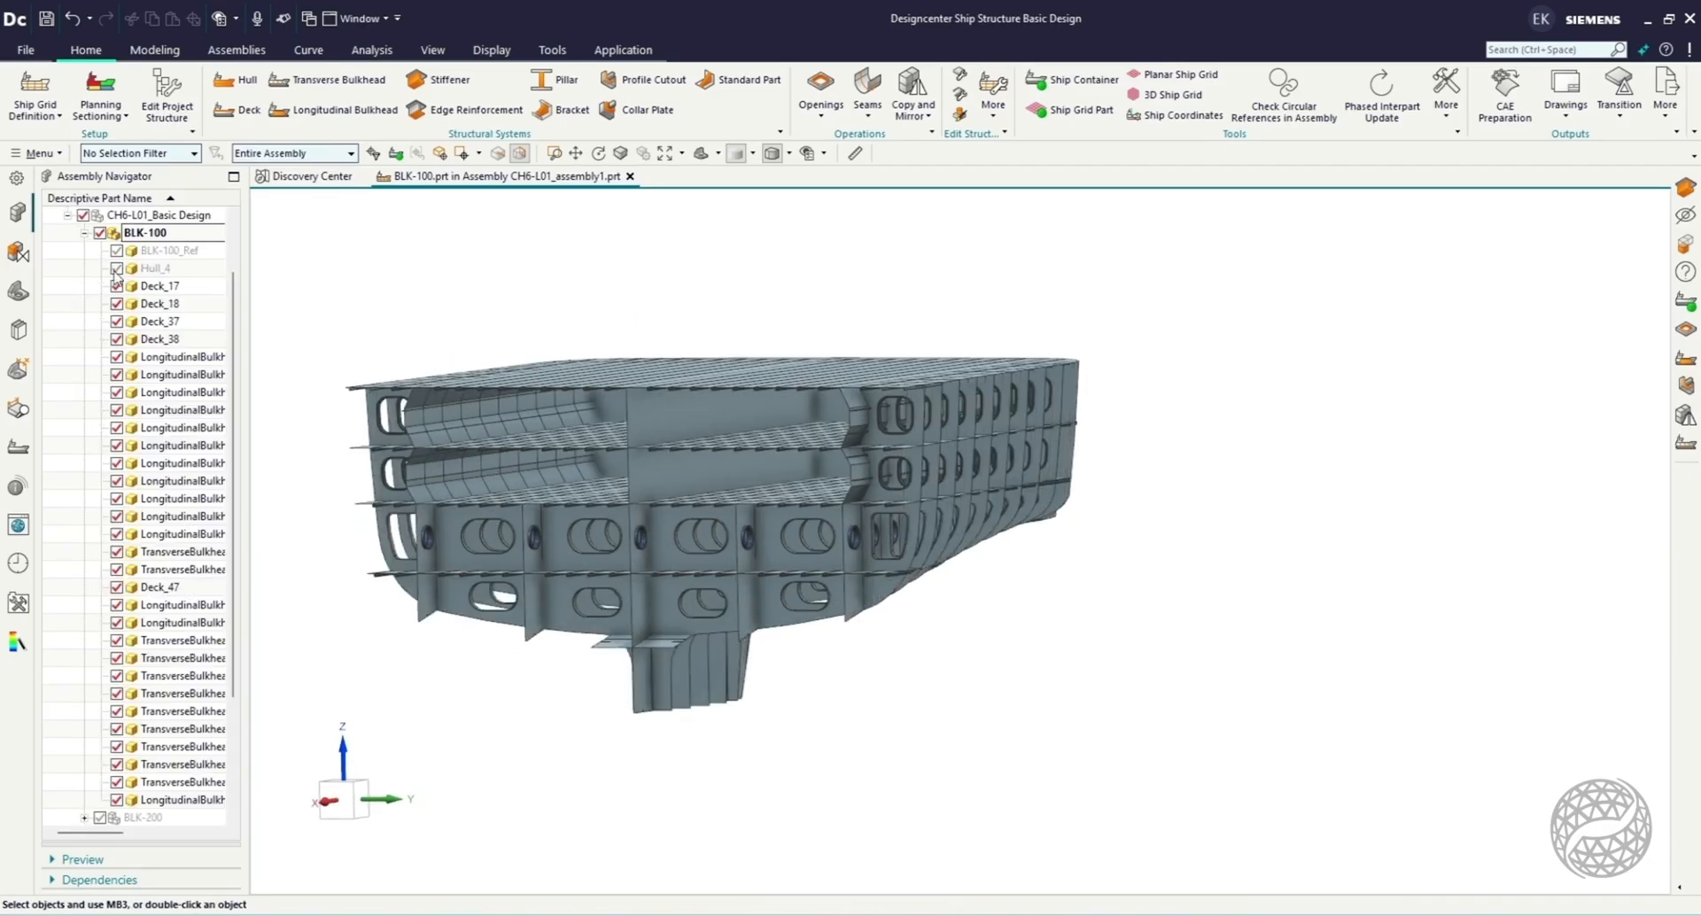
{"action": "middle_click_drag", "start_coordinate": [641, 316], "coordinate": [562, 323]}
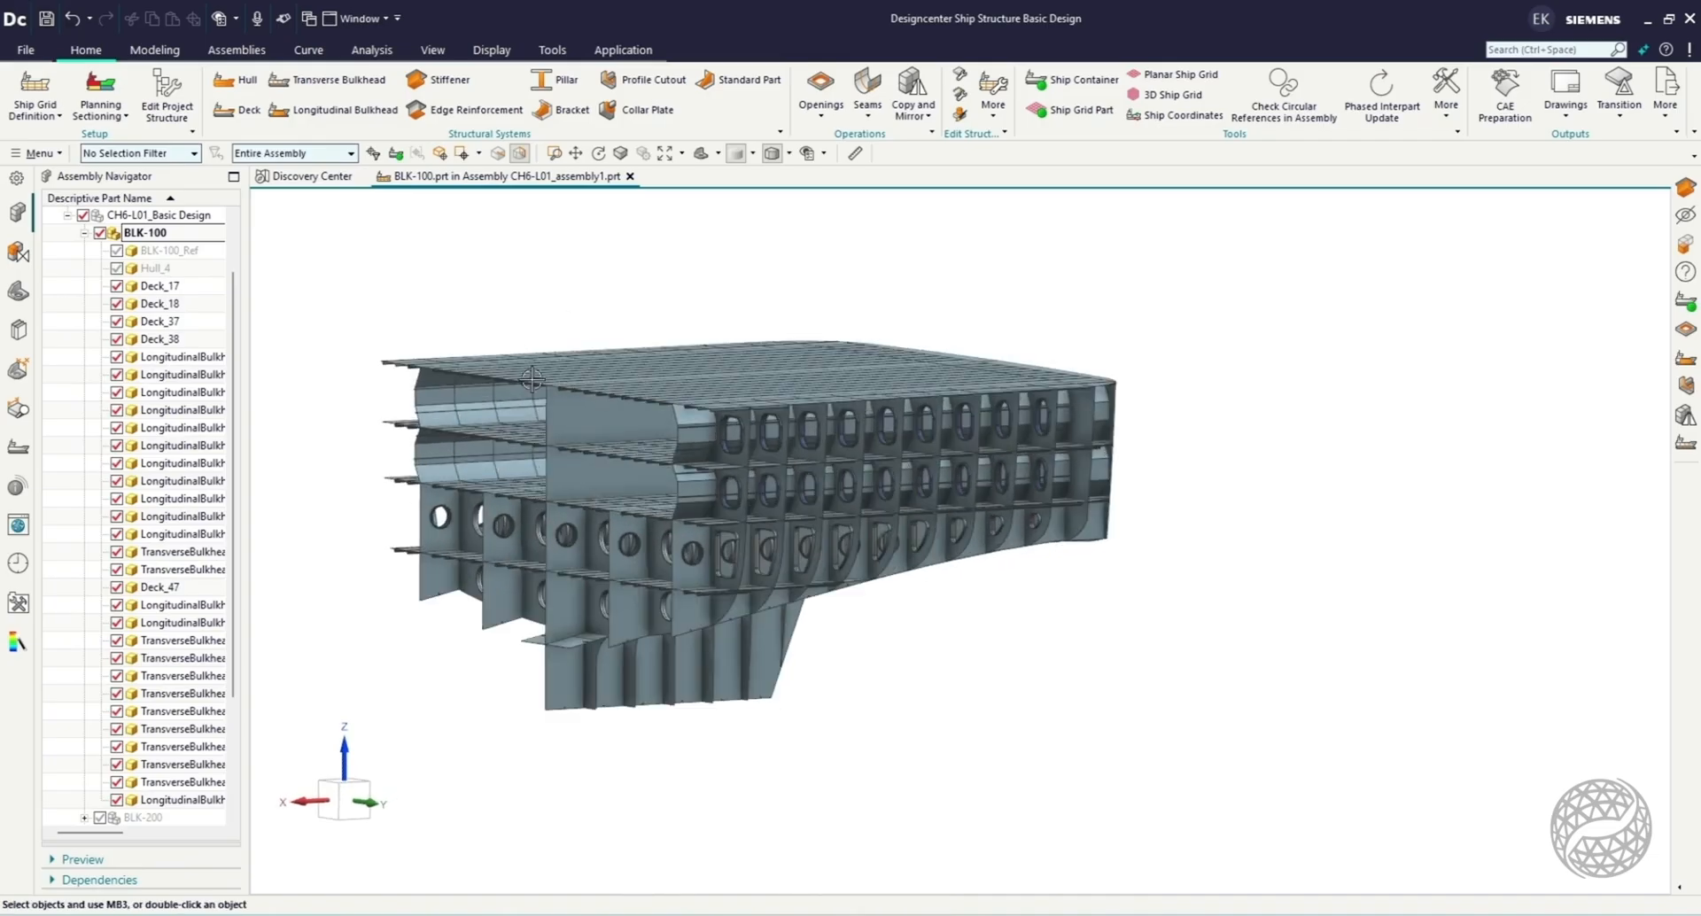
{"action": "middle_click_drag", "start_coordinate": [620, 673], "coordinate": [313, 636]}
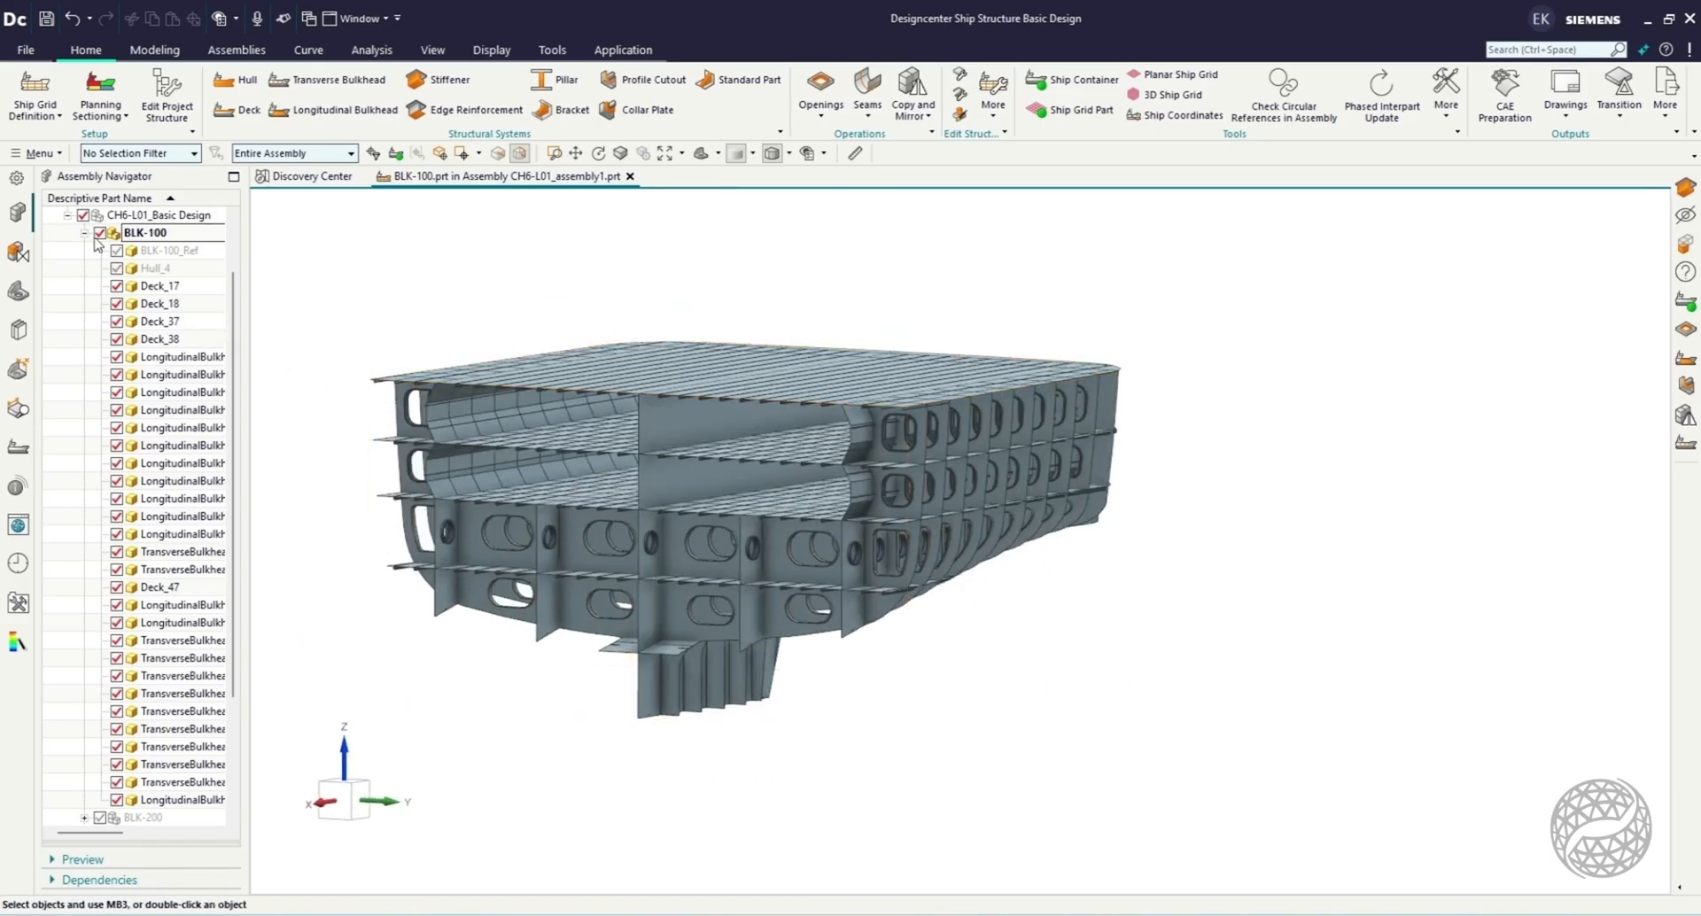
{"action": "left_click", "coordinate": [116, 267]}
{"action": "left_click", "coordinate": [84, 232]}
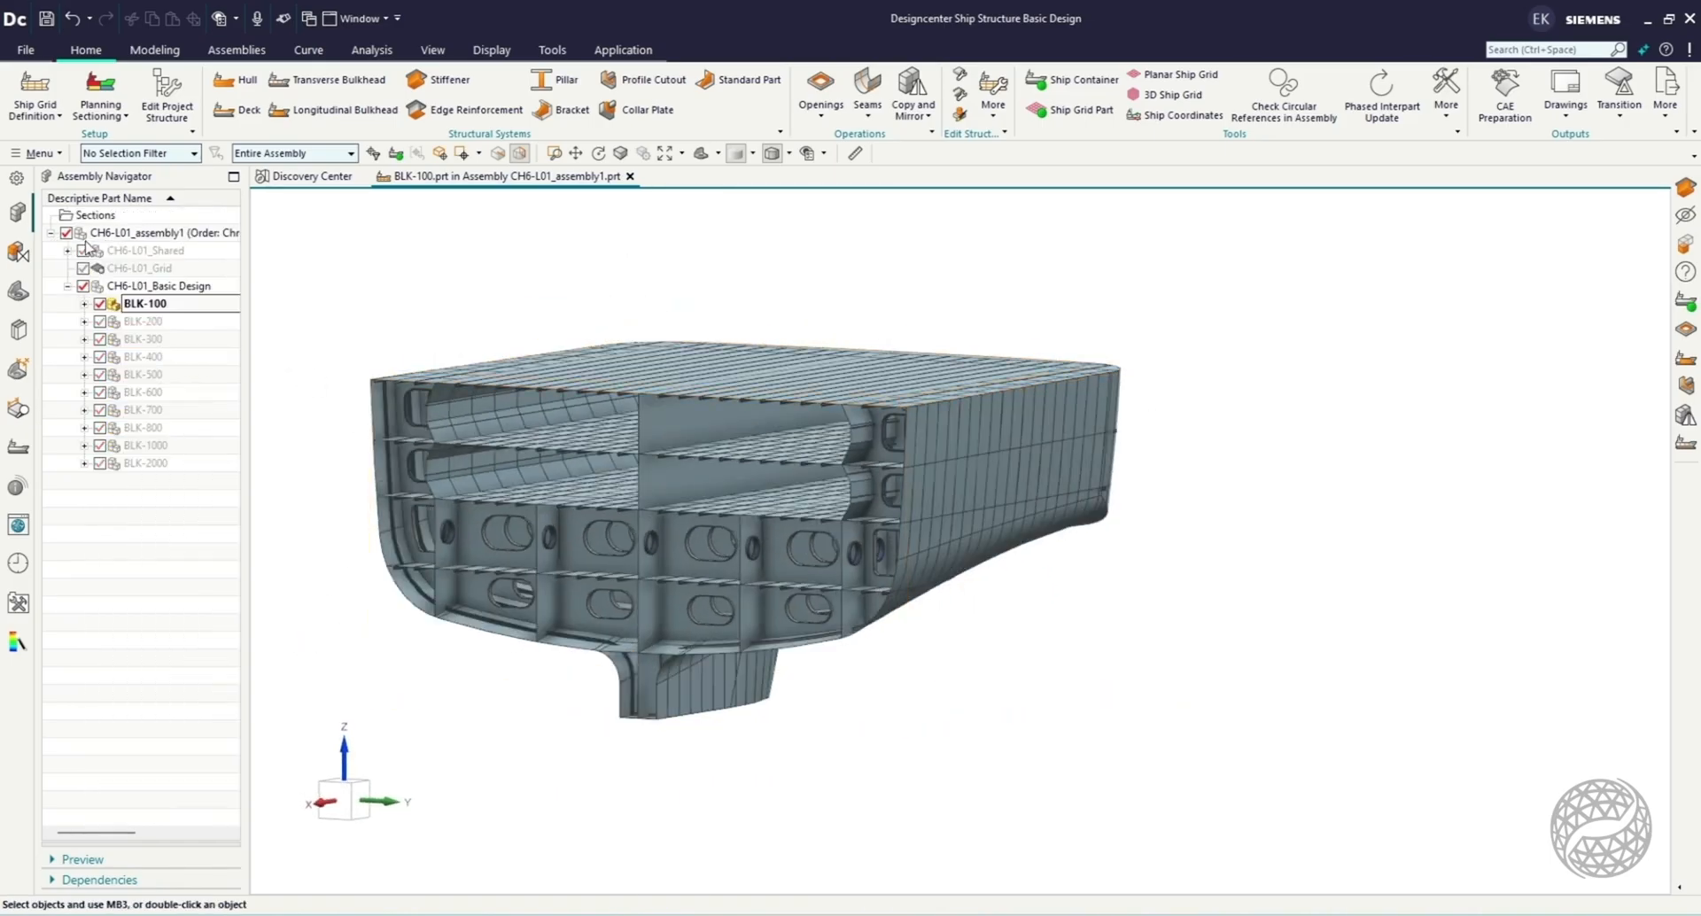
Show BLK-200 alongside BLK-100 and make it the work part.
{"action": "left_click", "coordinate": [100, 322]}
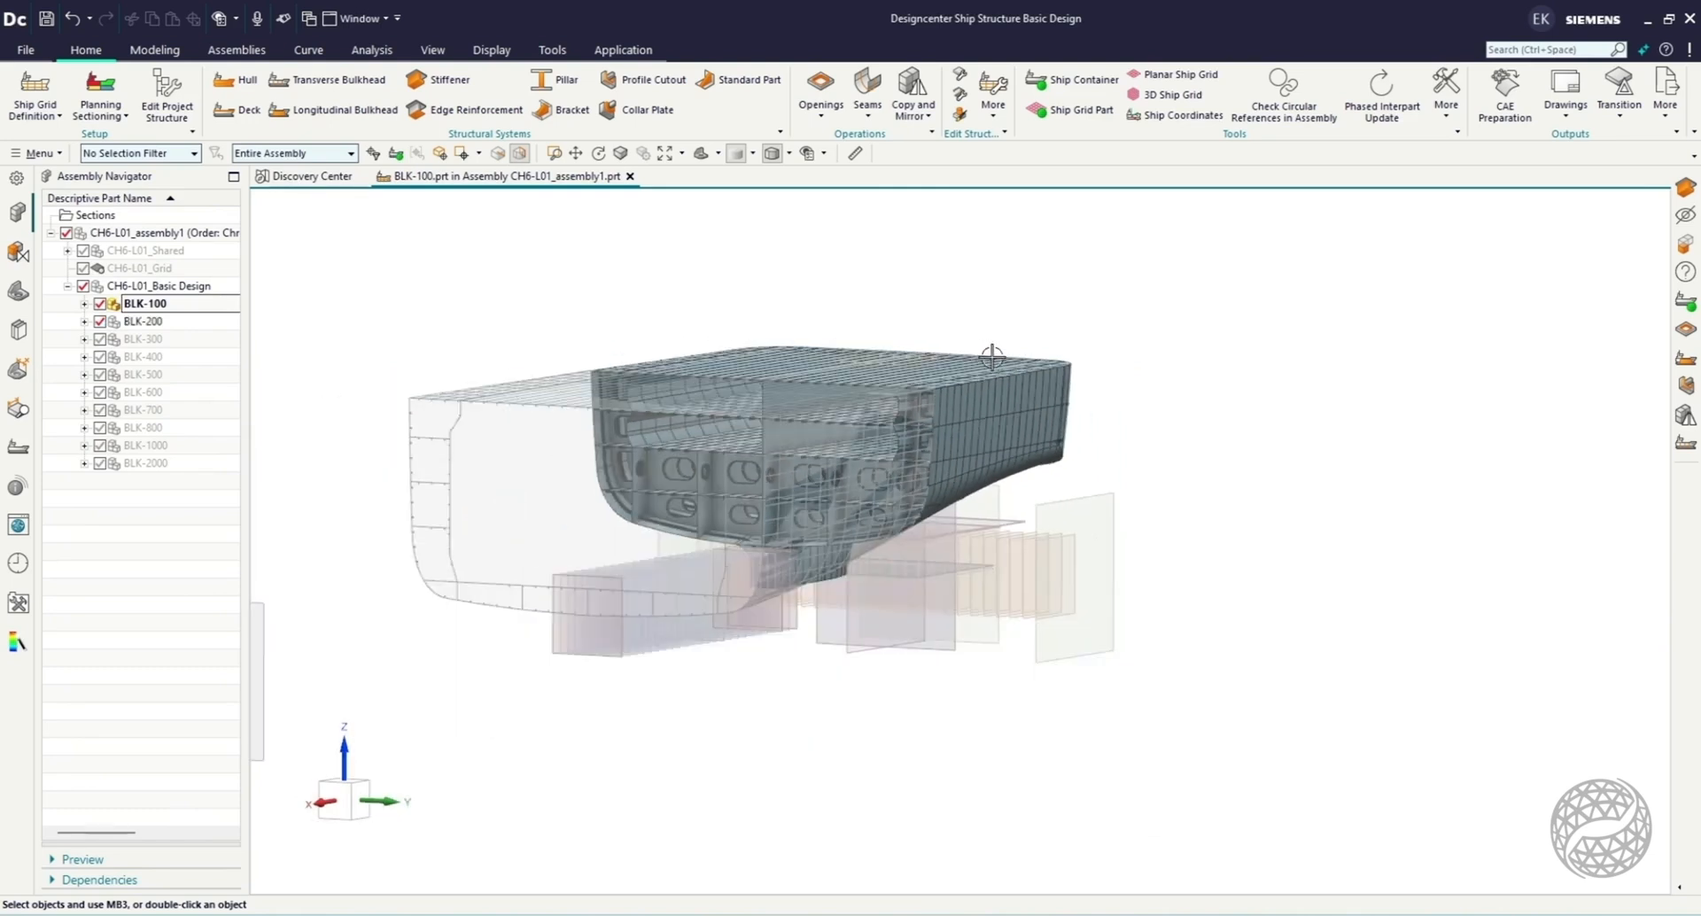
{"action": "double_click", "coordinate": [149, 321]}
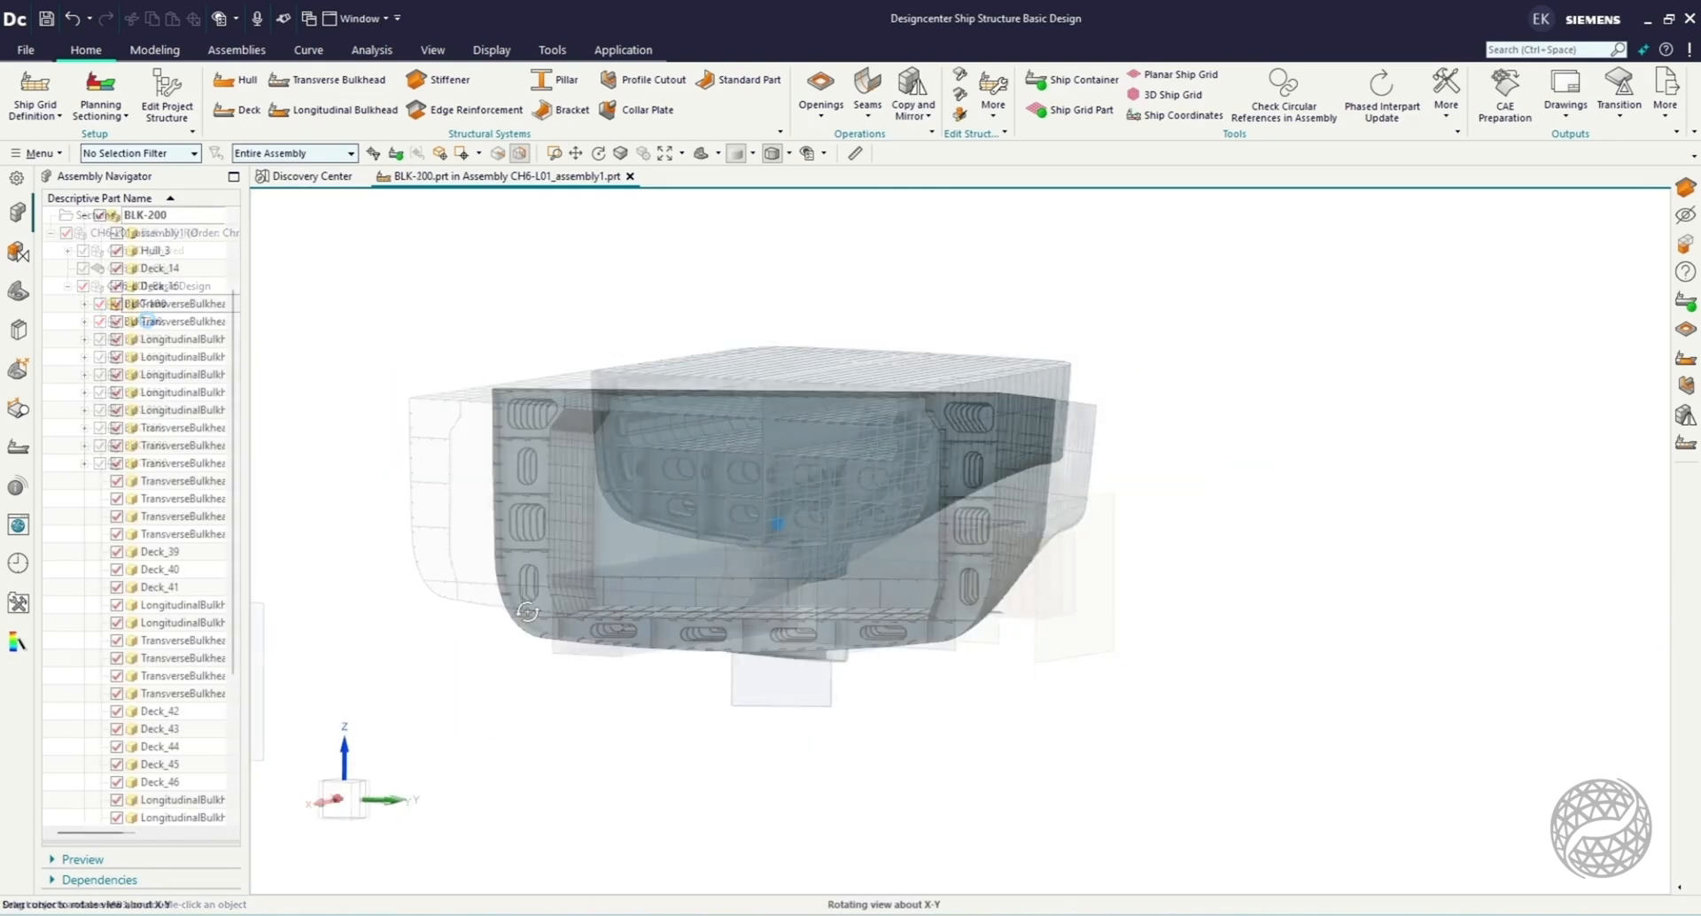
{"action": "middle_click_drag", "start_coordinate": [475, 615], "coordinate": [626, 722]}
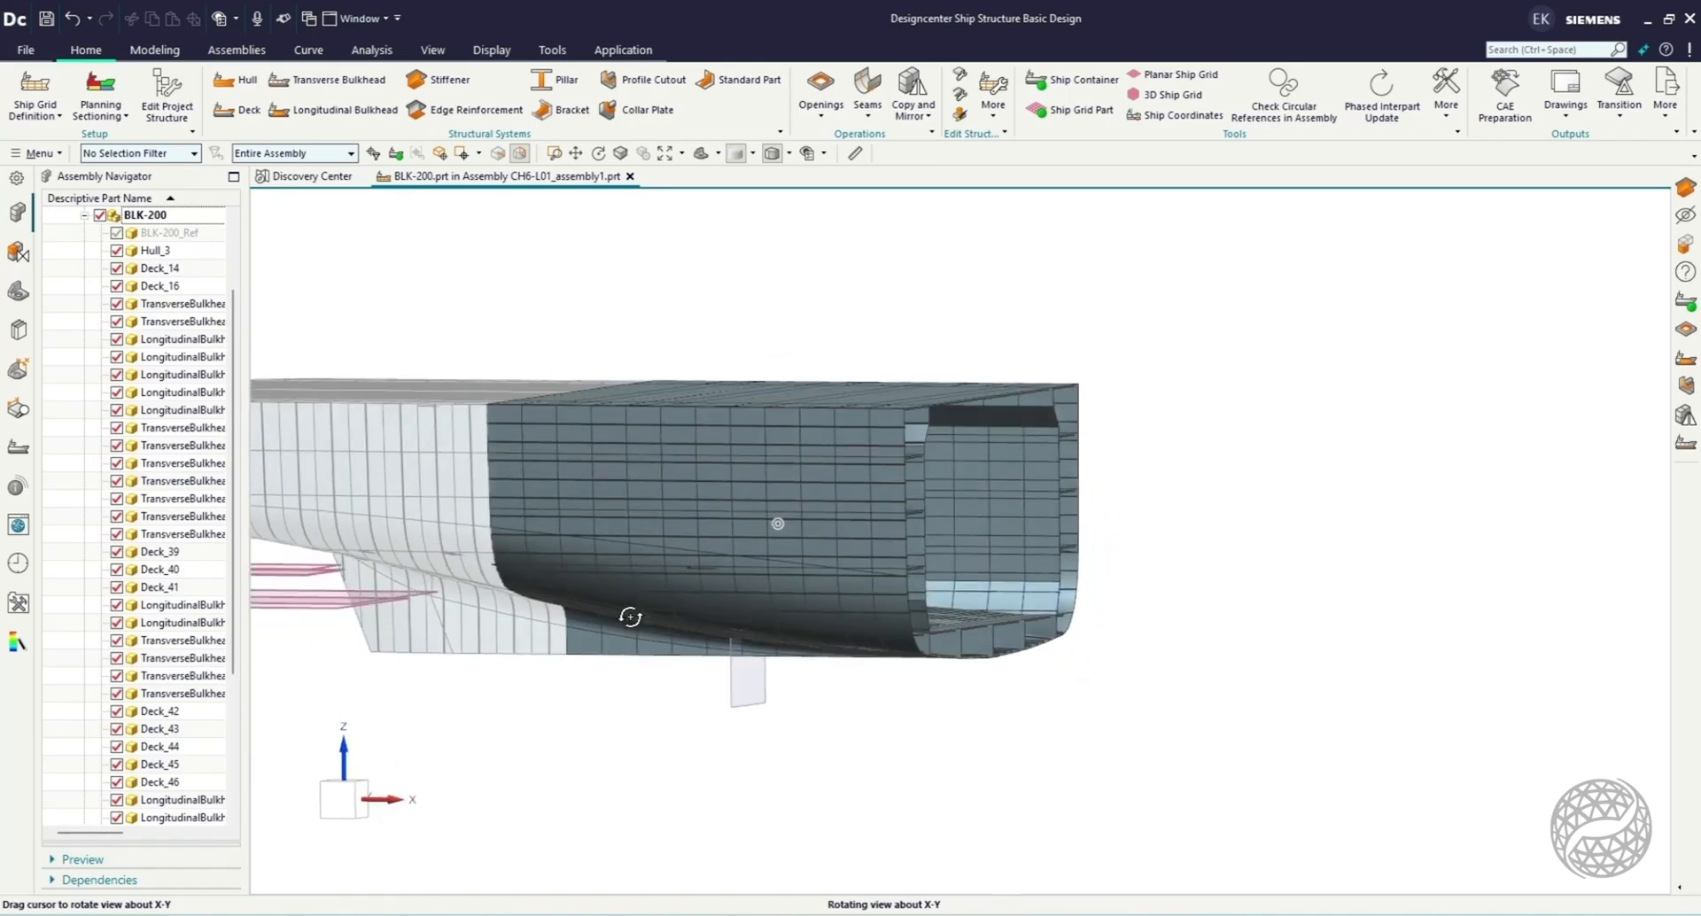
Hide Hull_3 and TransverseBulkhead_69 in BLK-200 to examine its internal structure, and collapse the block.
{"action": "left_click", "coordinate": [117, 251]}
{"action": "middle_click_drag", "start_coordinate": [664, 537], "coordinate": [633, 526]}
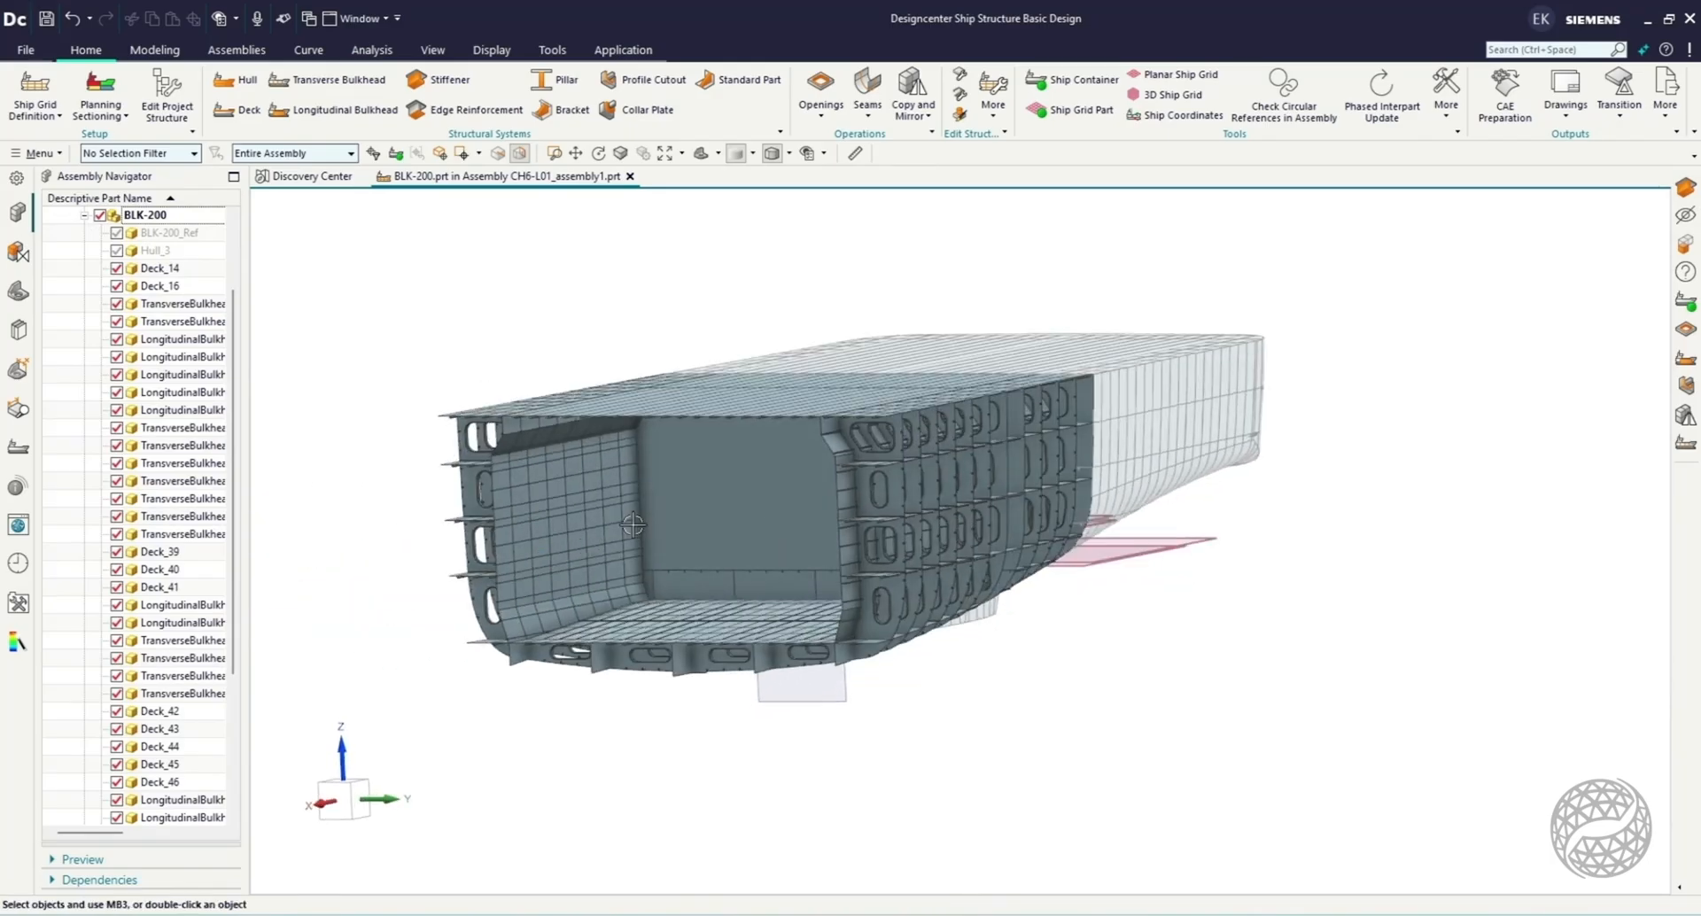
{"action": "left_click", "coordinate": [727, 516]}
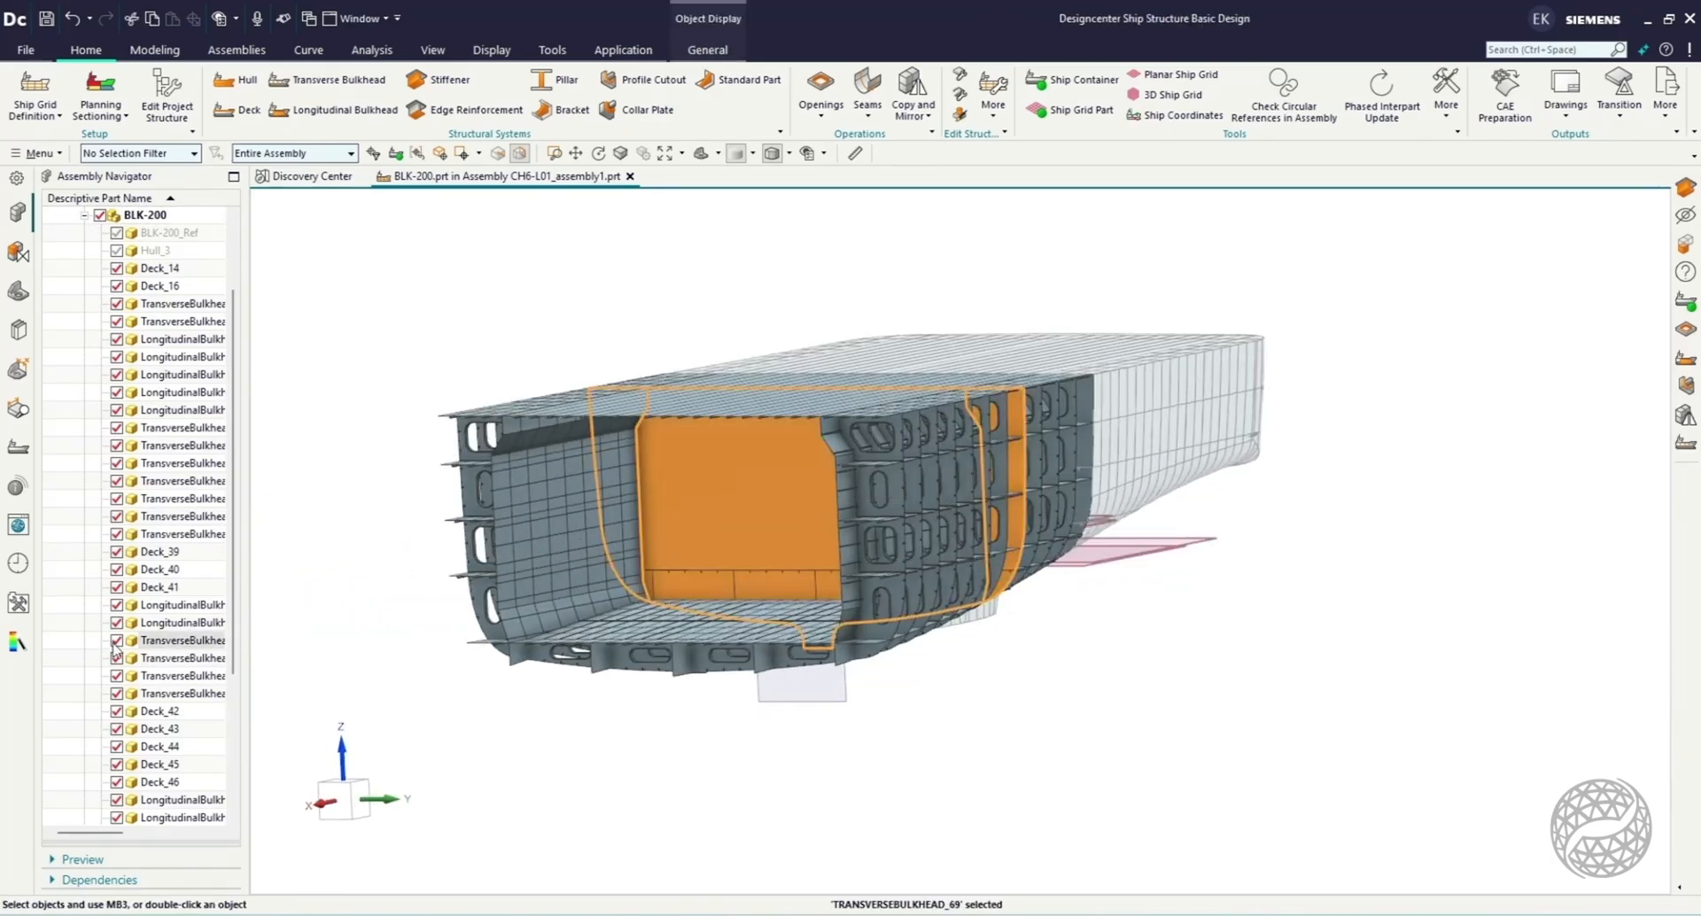
{"action": "middle_click_drag", "start_coordinate": [653, 641], "coordinate": [704, 644]}
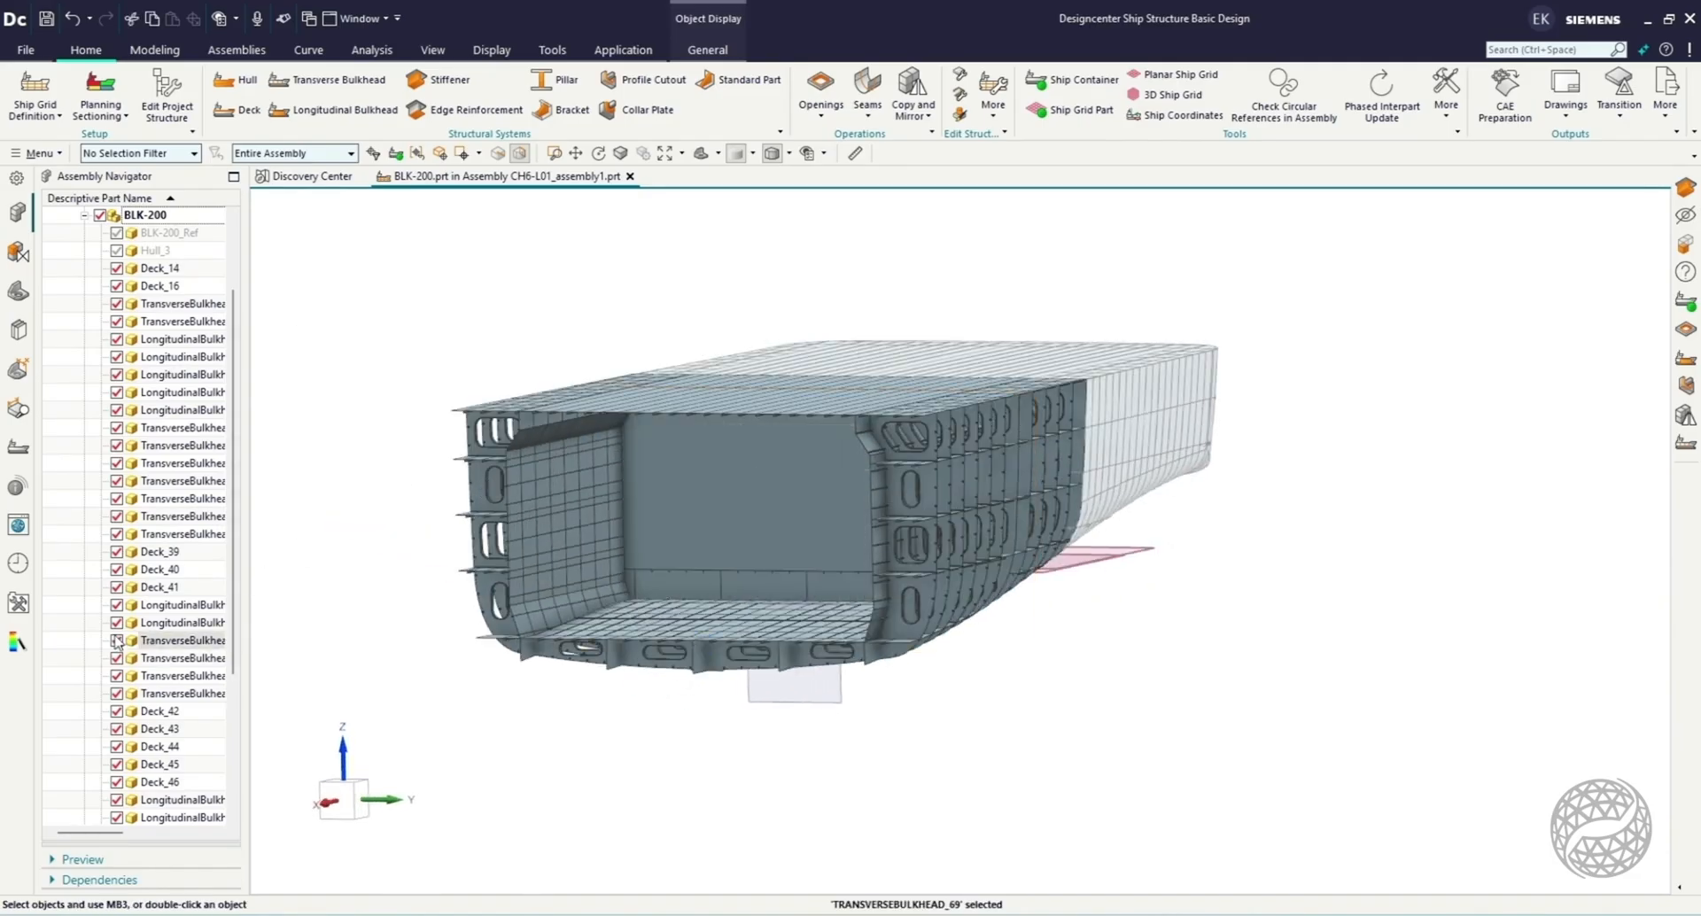
{"action": "left_click", "coordinate": [84, 215]}
Make BLK-300 the work part and show it with BLK-300_Ref hidden, so its interior can be inspected.
{"action": "double_click", "coordinate": [132, 338]}
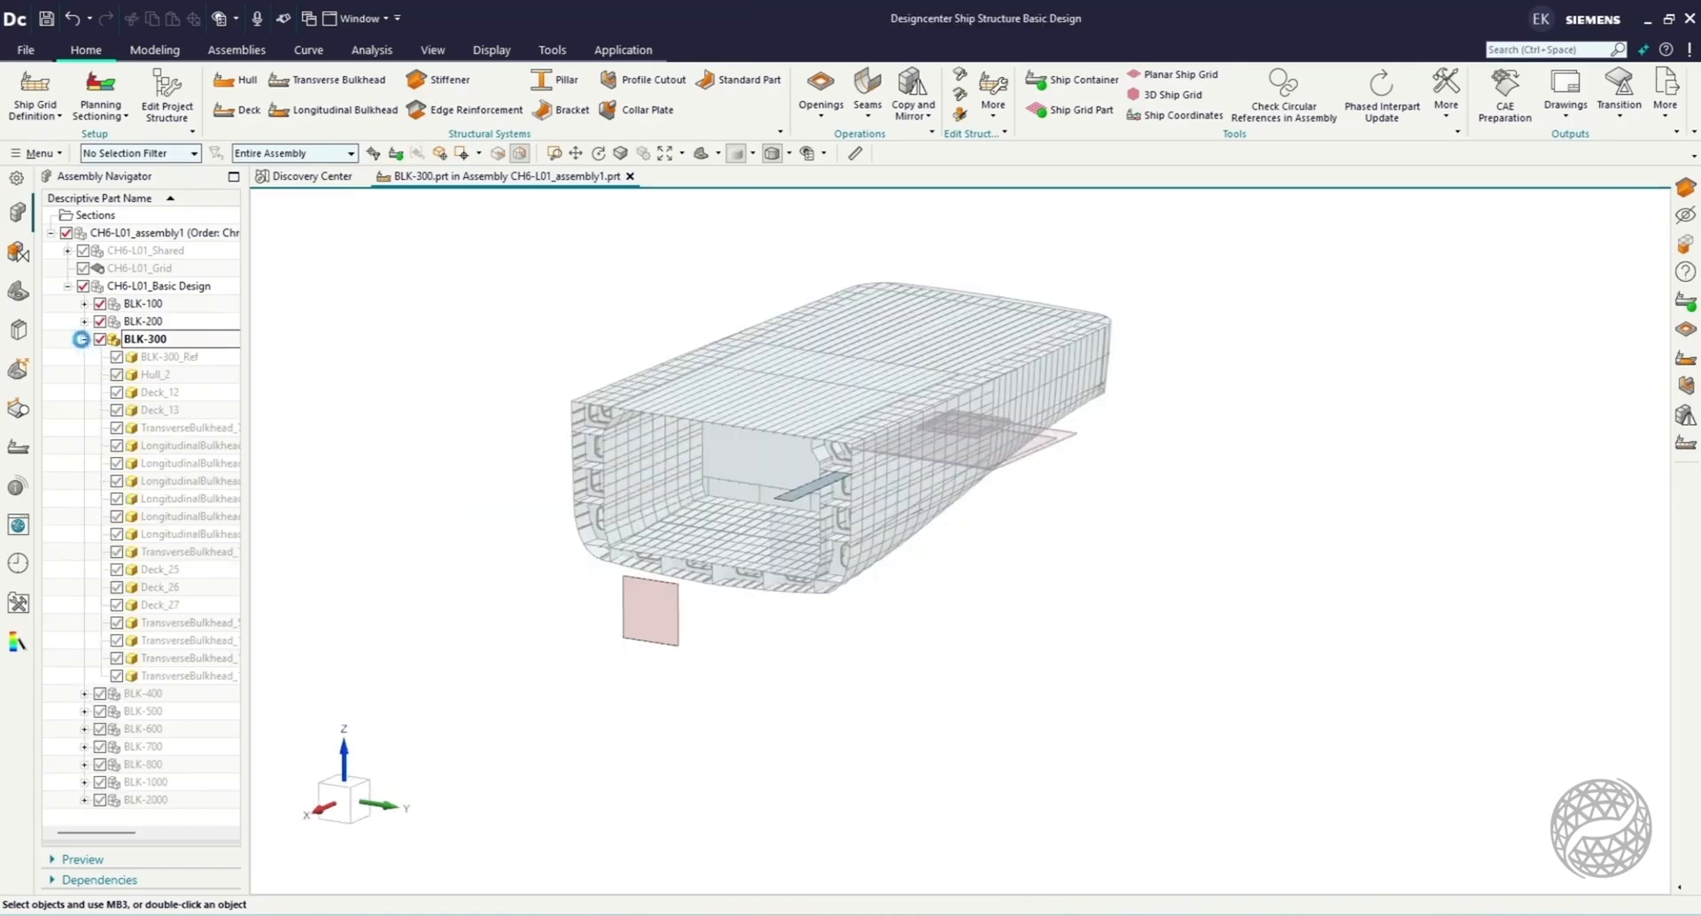
{"action": "left_click", "coordinate": [100, 339]}
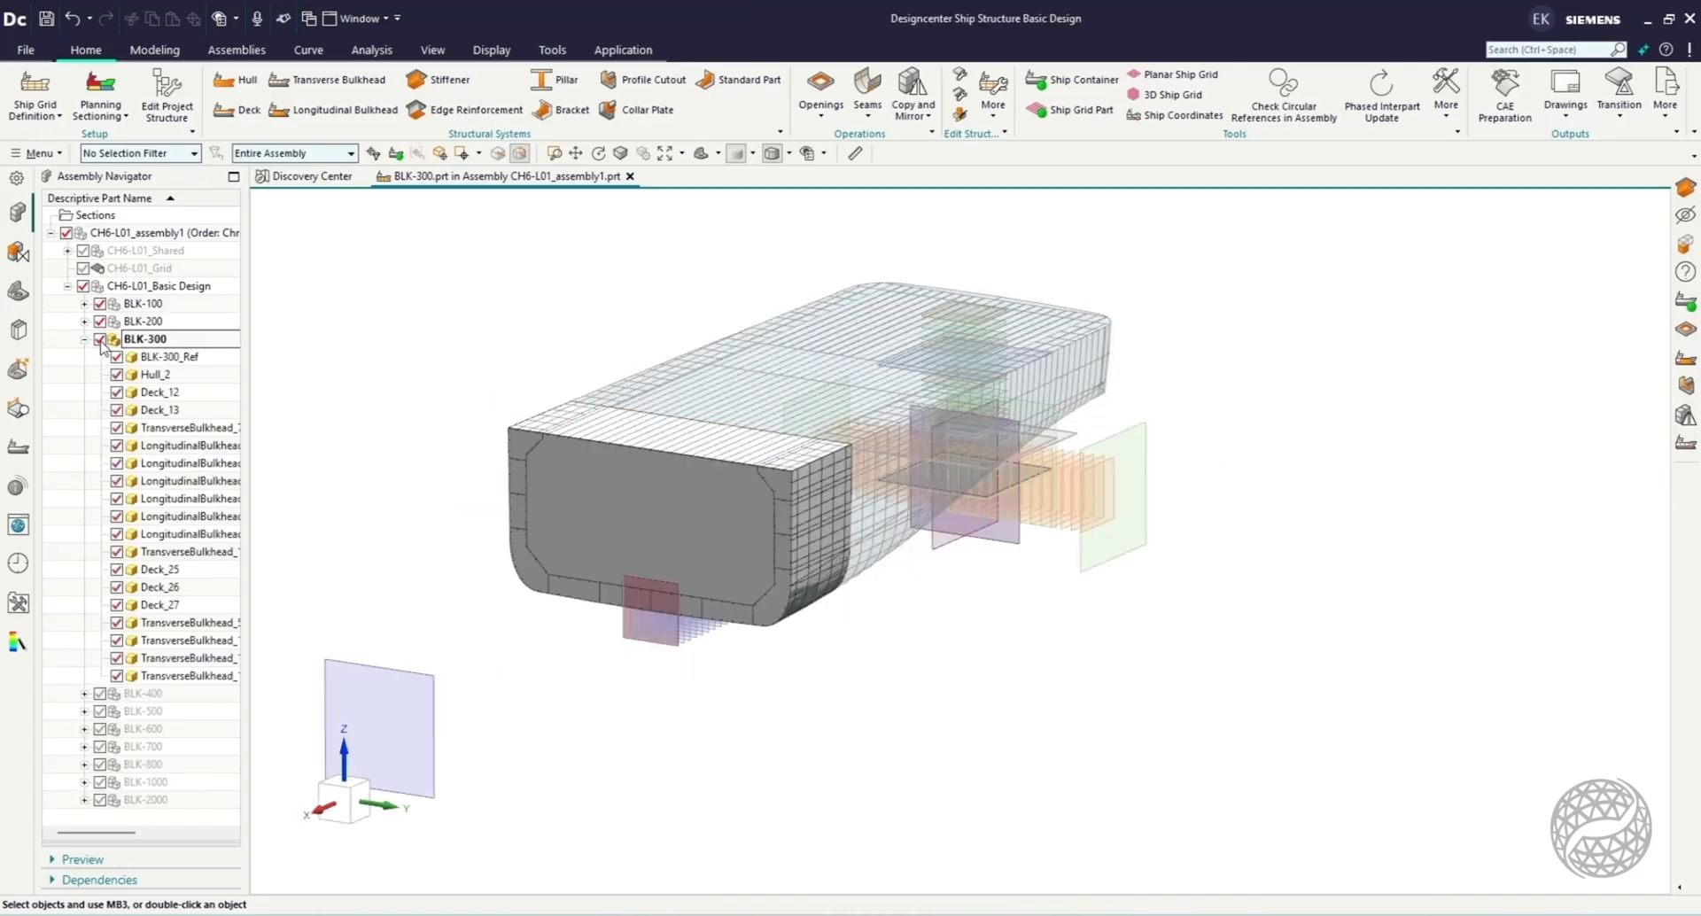
{"action": "scroll", "coordinate": [393, 451], "scroll_direction": "up", "scroll_amount": 2}
{"action": "left_click", "coordinate": [116, 358]}
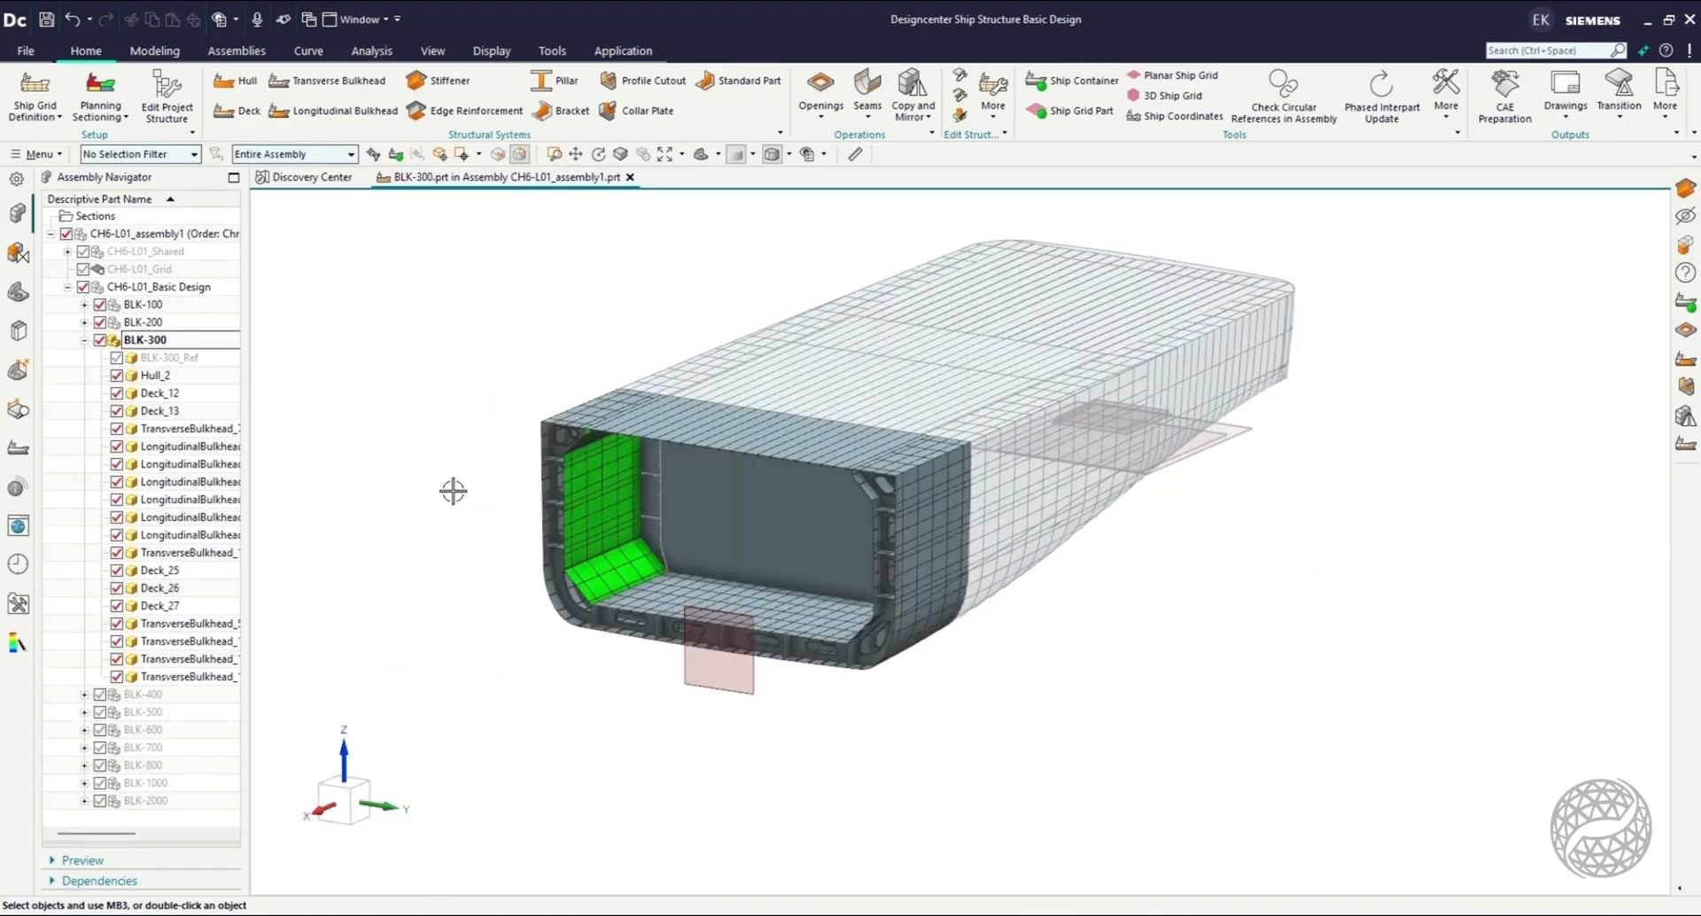
{"action": "scroll", "coordinate": [606, 551], "scroll_direction": "up", "scroll_amount": 2}
{"action": "middle_click_drag", "start_coordinate": [780, 671], "coordinate": [872, 653]}
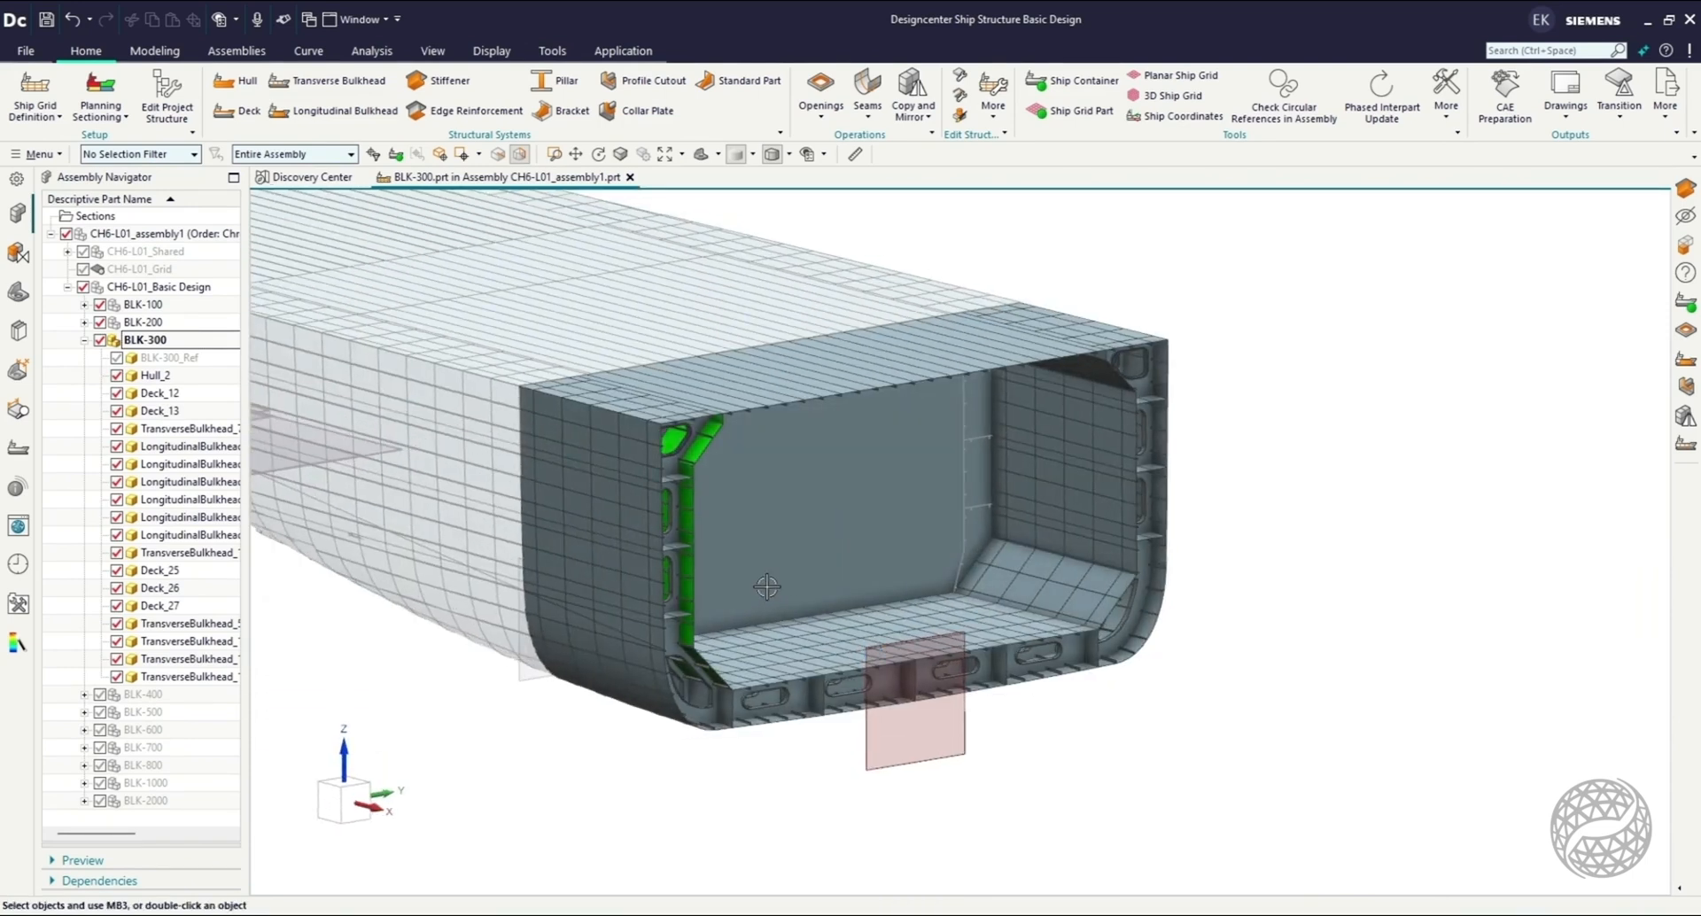
{"action": "scroll", "coordinate": [767, 586], "scroll_direction": "down", "scroll_amount": 2}
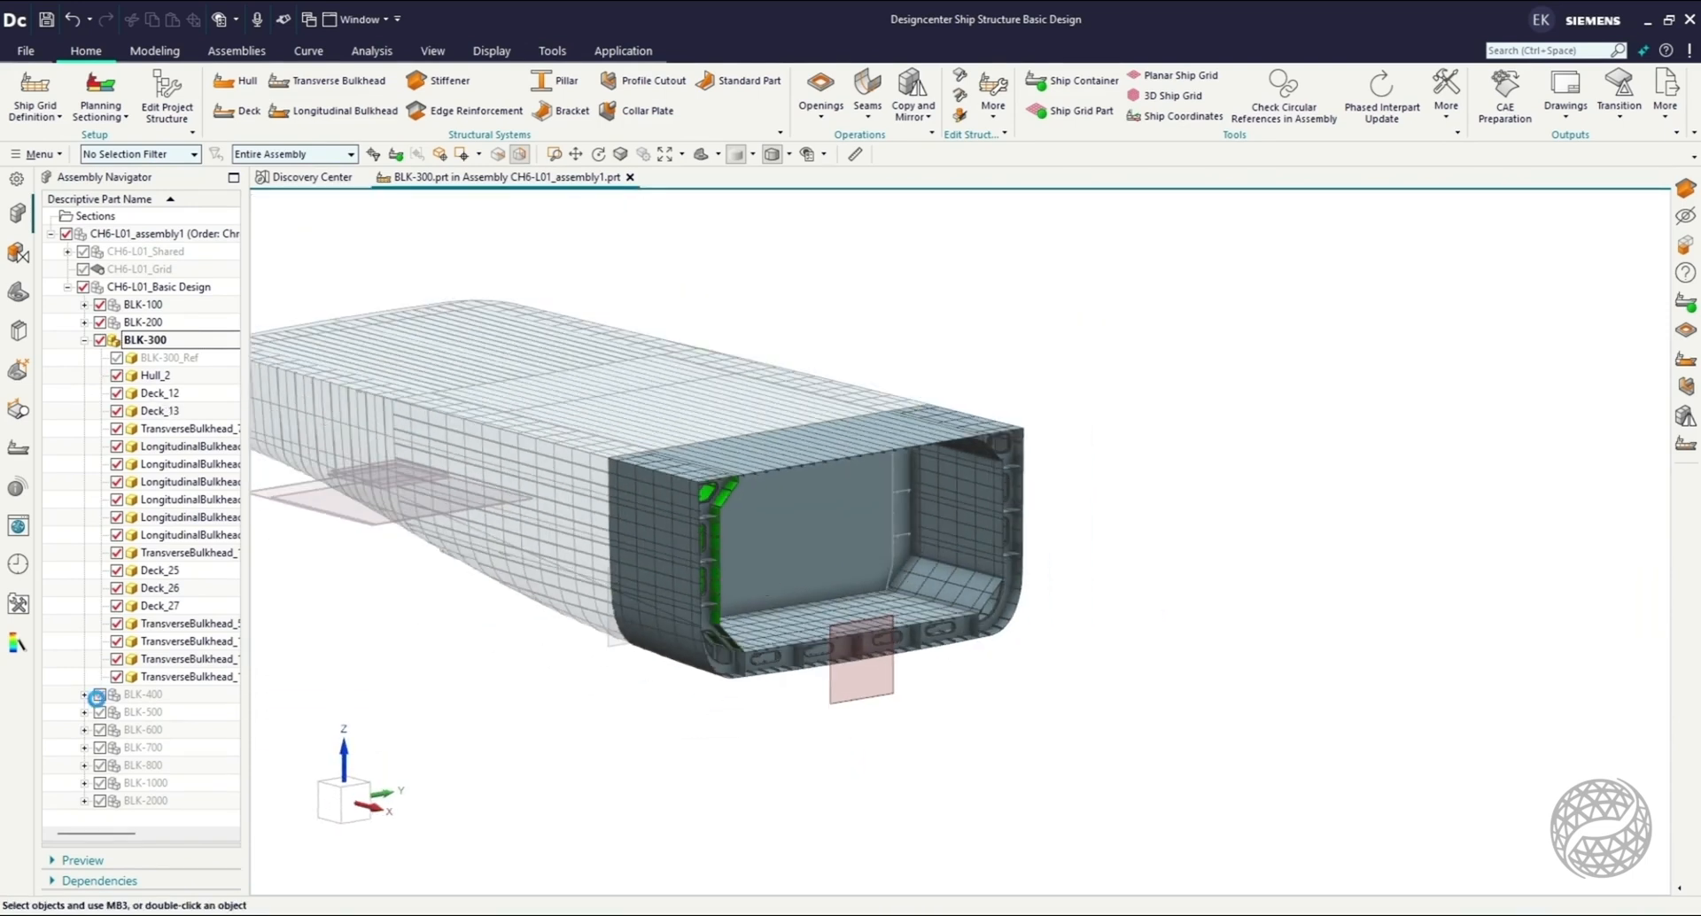
Make BLK-400 the work part and hide TransverseBulkhead_0 and Hull_0 to expose its inner frames and decks.
{"action": "double_click", "coordinate": [142, 695]}
{"action": "scroll", "coordinate": [1165, 662], "scroll_direction": "up", "scroll_amount": 1}
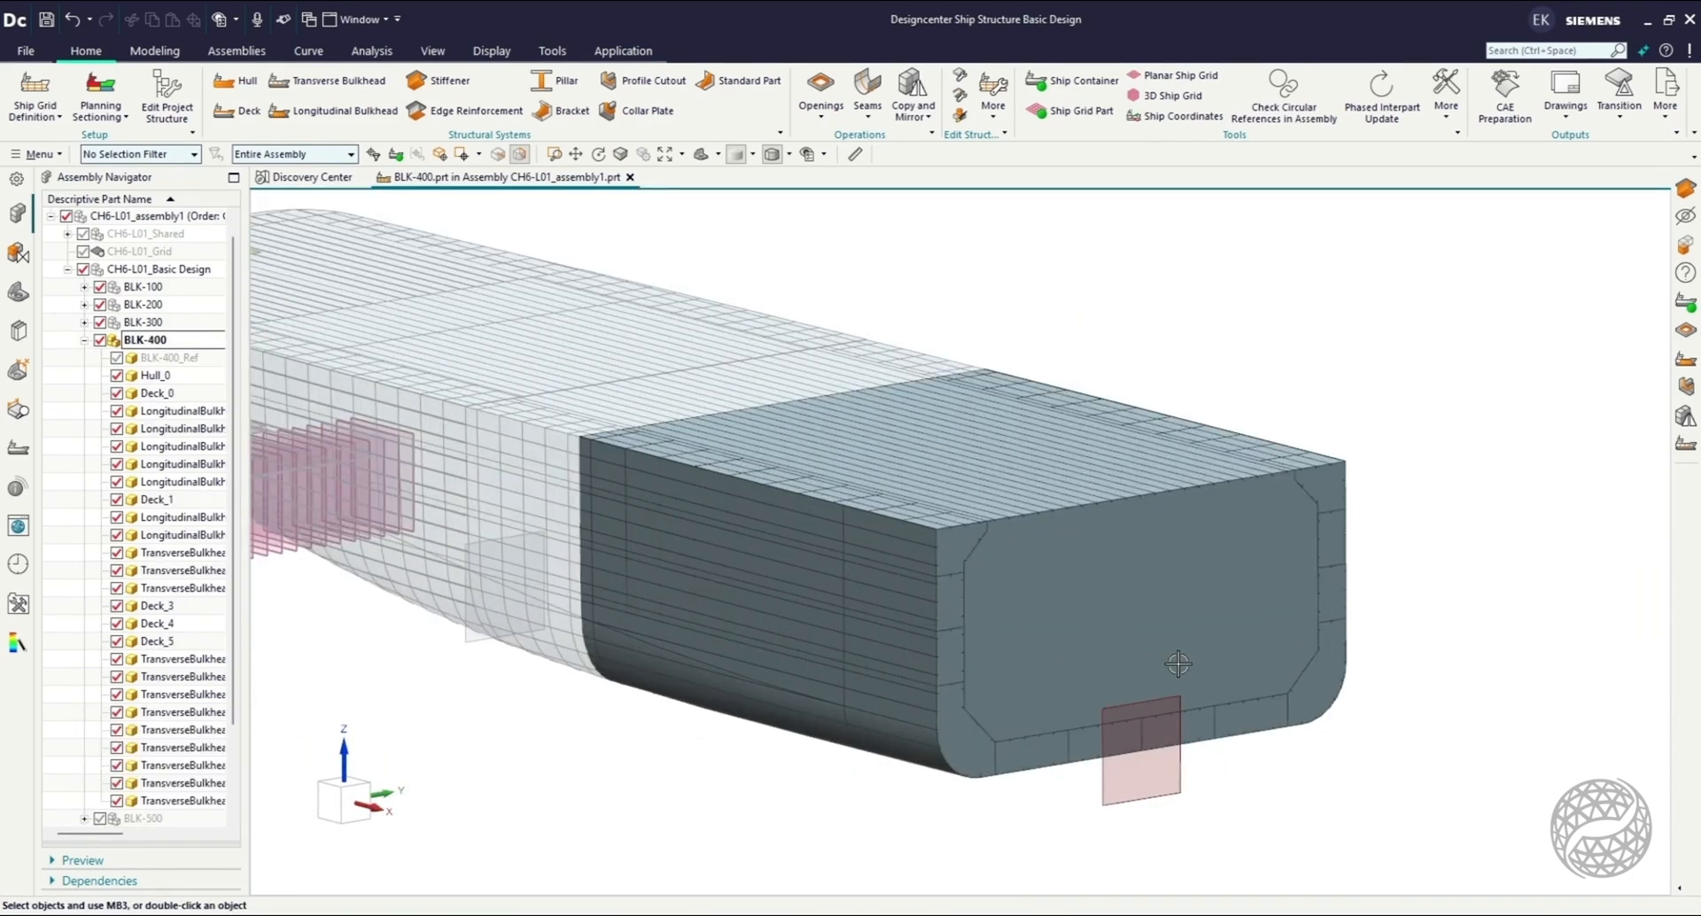
{"action": "left_click", "coordinate": [1140, 631]}
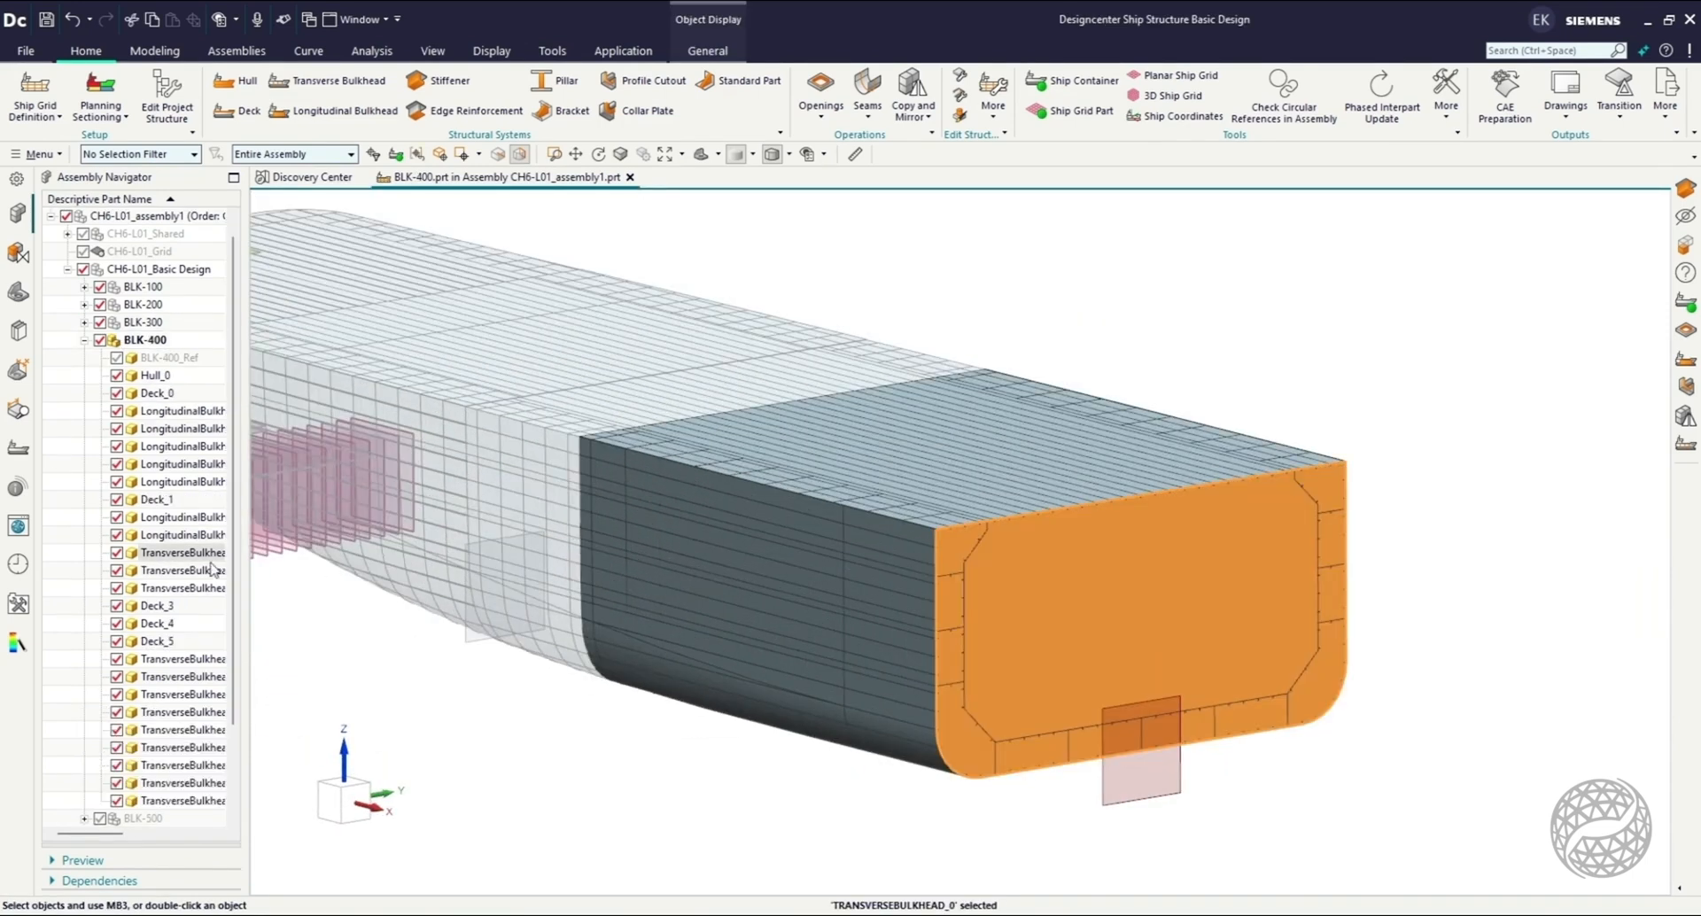
{"action": "left_click", "coordinate": [125, 556]}
{"action": "mouse_move", "coordinate": [1058, 723]}
{"action": "middle_mouse_down"}
{"action": "mouse_move", "coordinate": [1036, 719]}
{"action": "mouse_move", "coordinate": [1053, 743]}
{"action": "middle_mouse_up"}
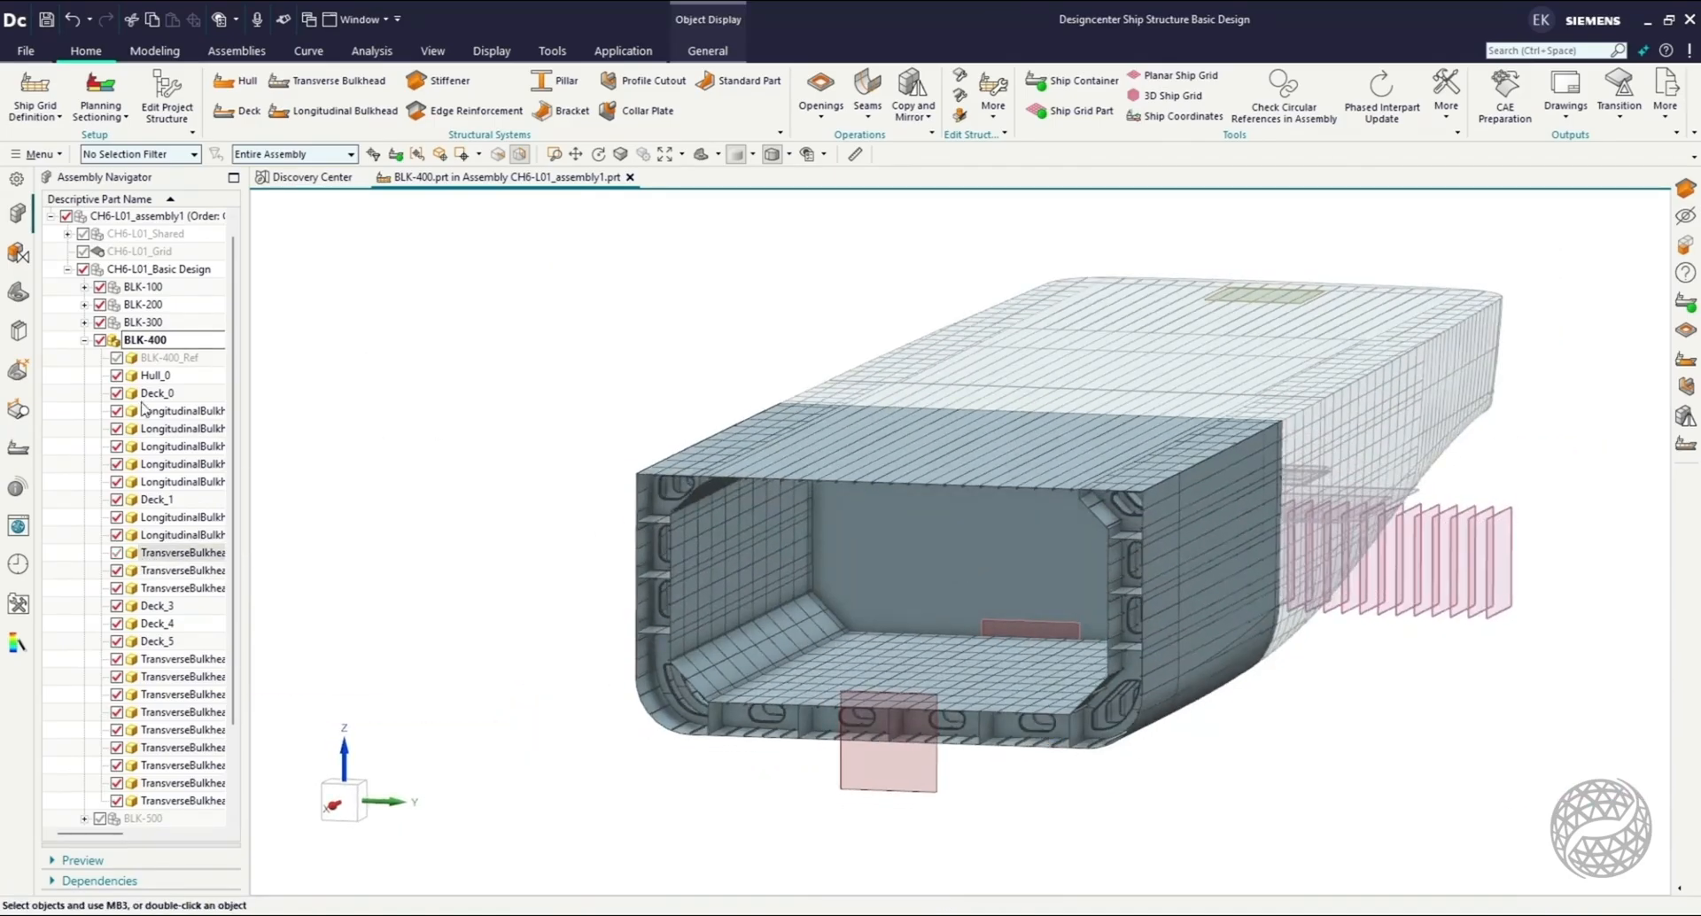
{"action": "left_click", "coordinate": [125, 378]}
{"action": "middle_click_drag", "start_coordinate": [638, 665], "coordinate": [728, 656]}
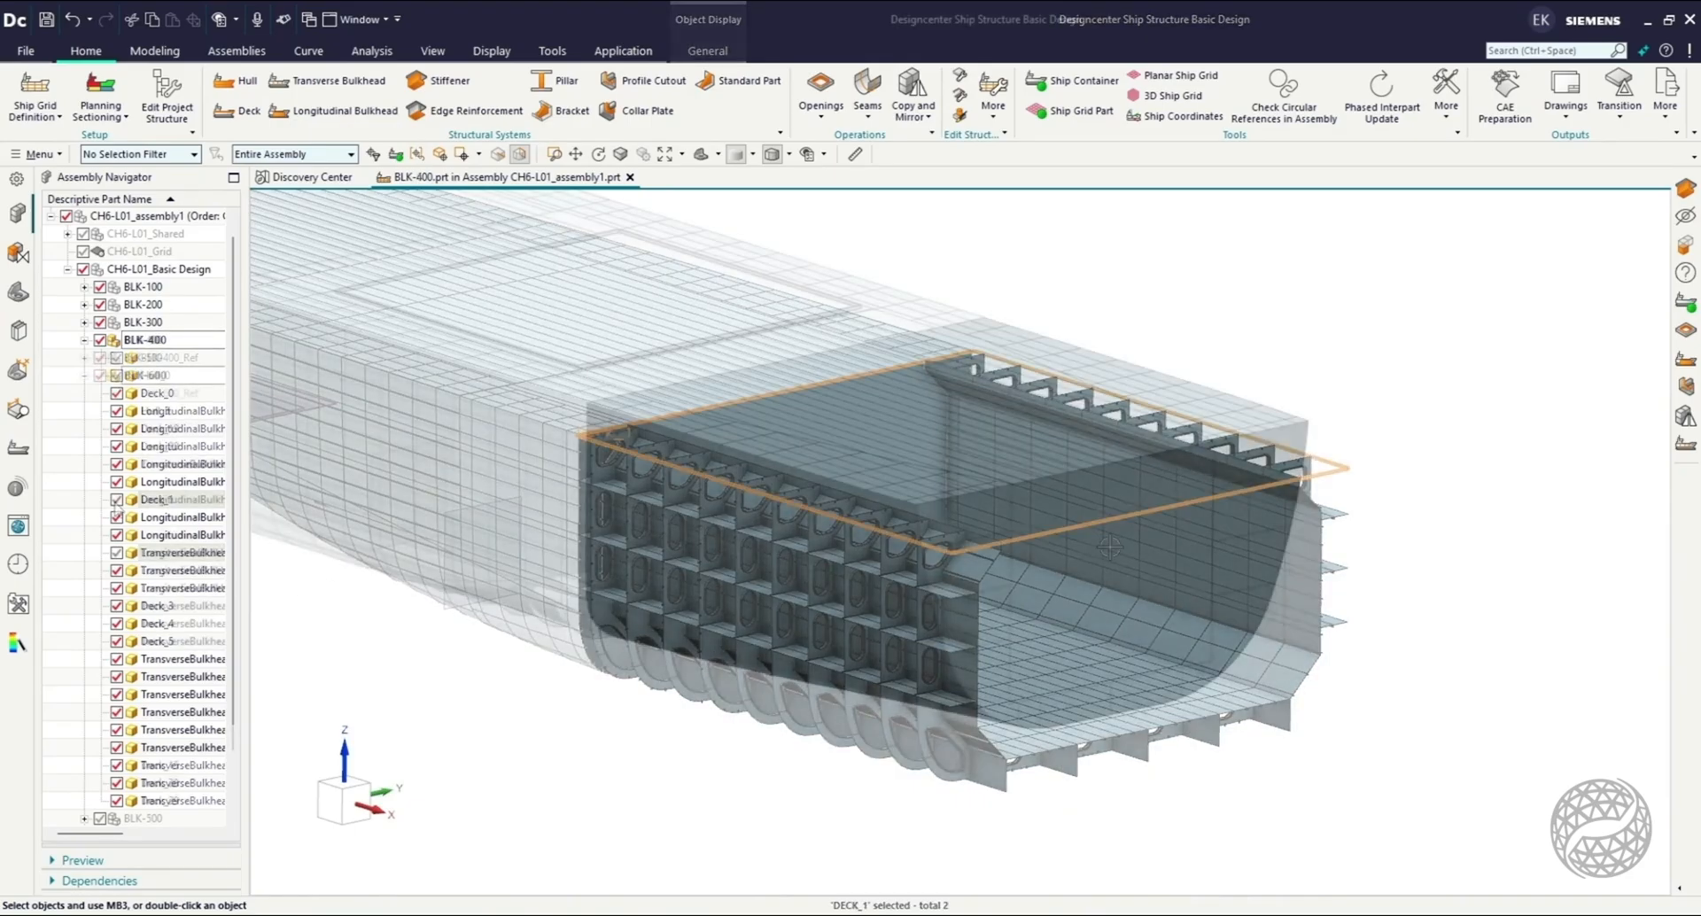
Hide TransverseBulkhead_14 and Hull_5 in BLK-600 to expose its inner structure.
{"action": "left_click", "coordinate": [1089, 536]}
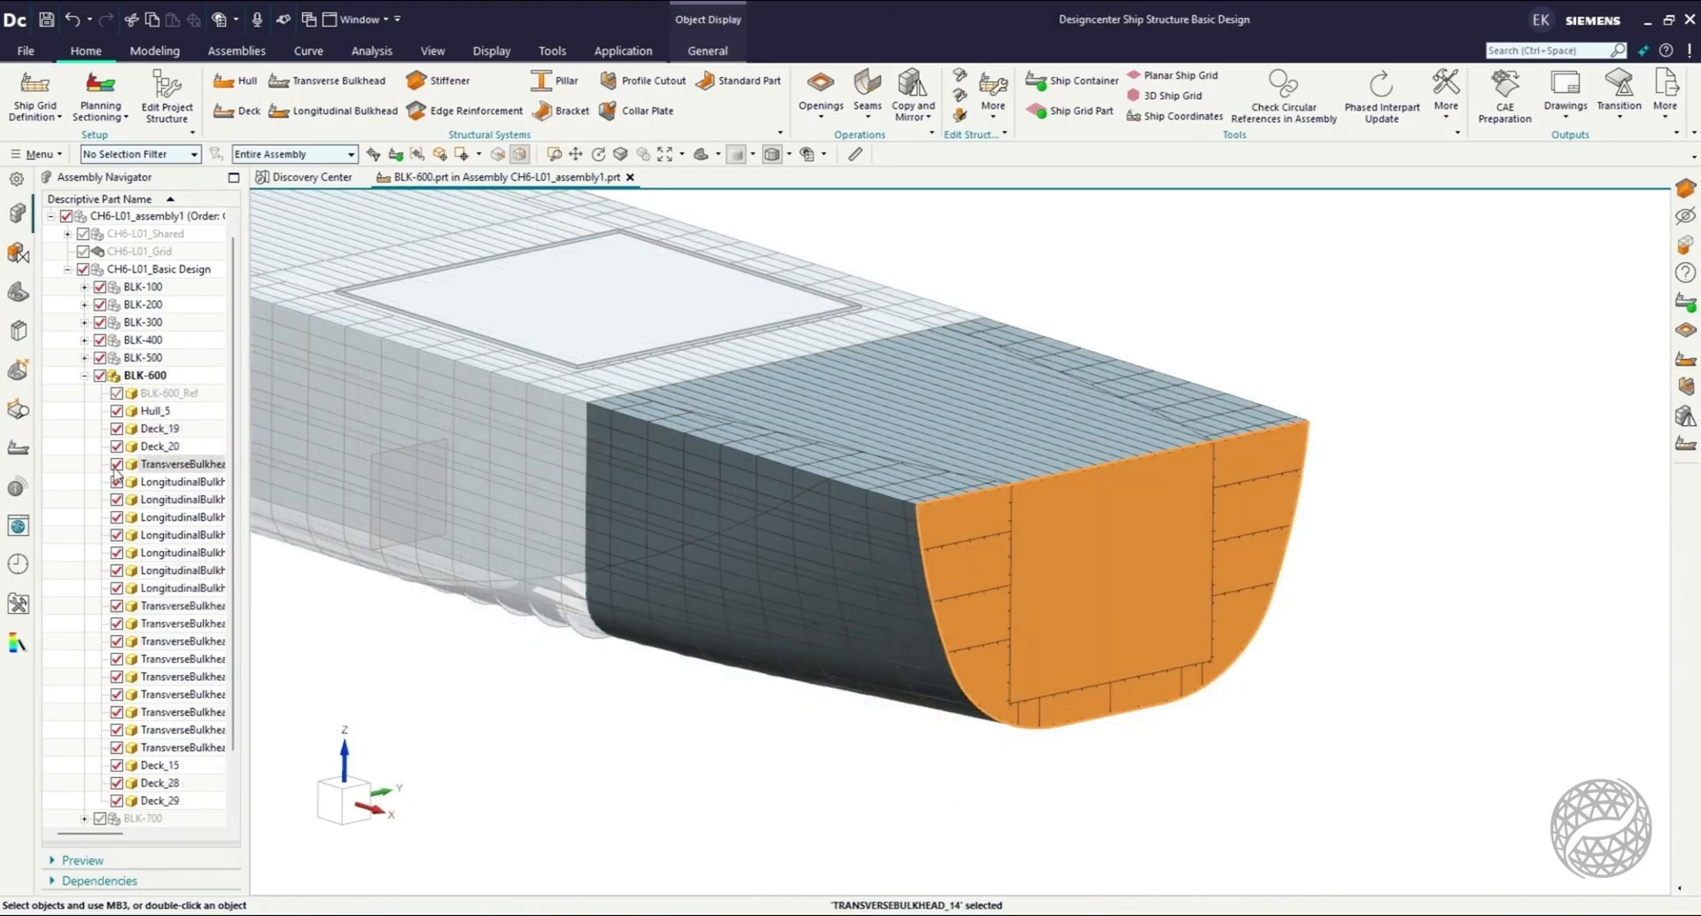
{"action": "middle_click_drag", "start_coordinate": [1142, 678], "coordinate": [1018, 680]}
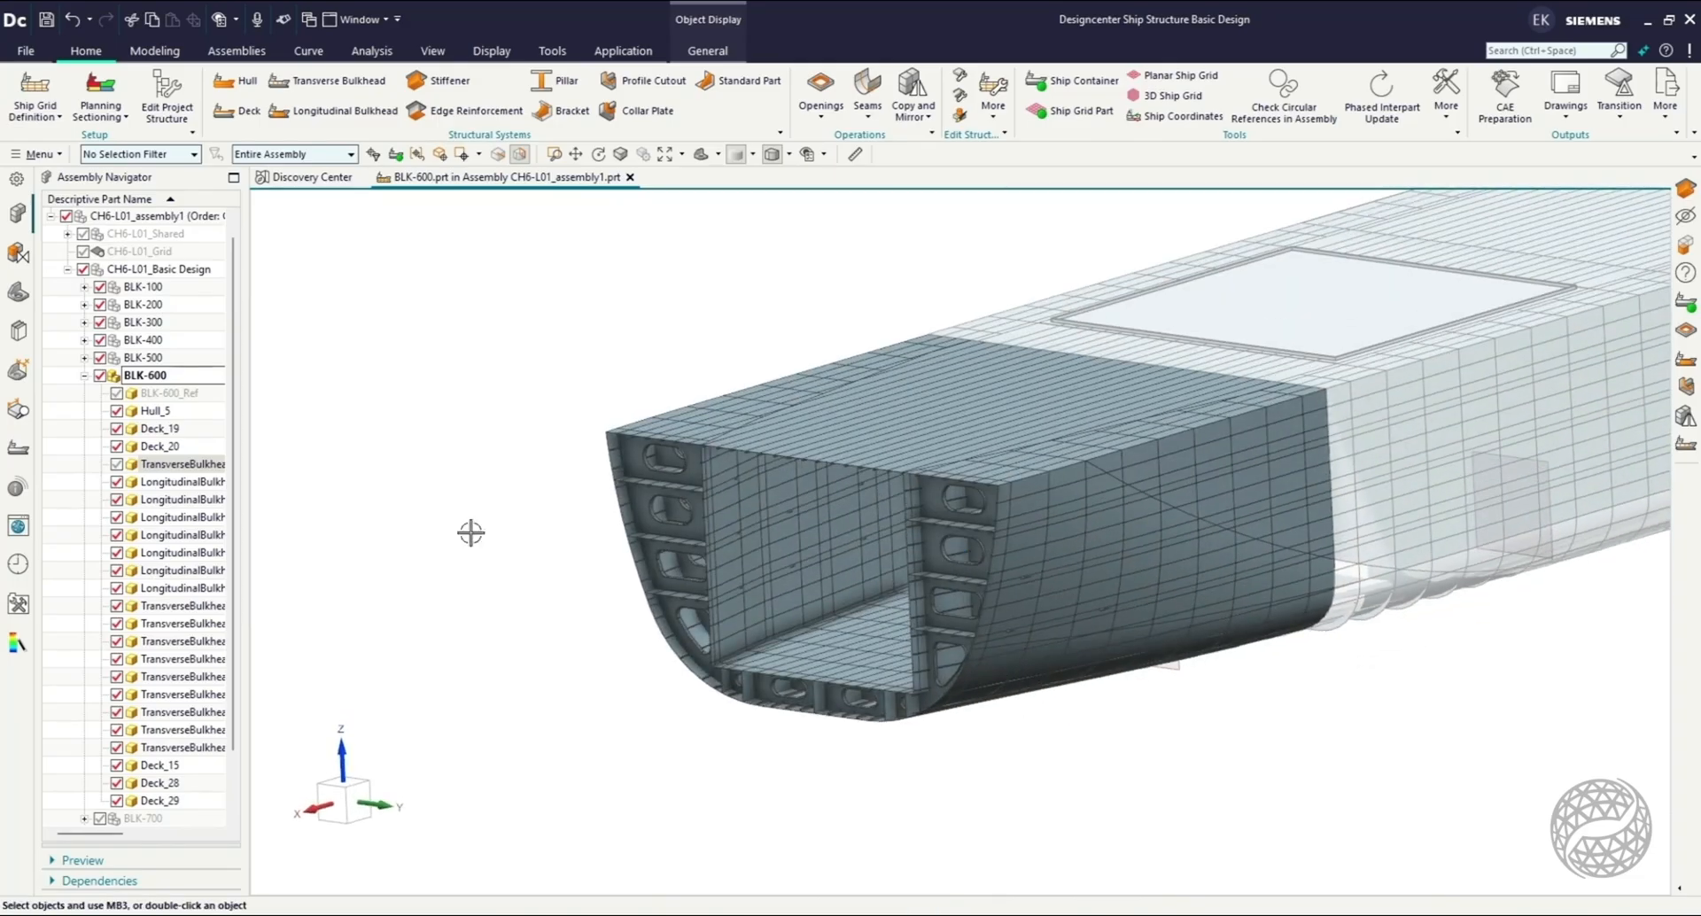
{"action": "left_click", "coordinate": [117, 411]}
{"action": "scroll", "coordinate": [1201, 710], "scroll_direction": "up", "scroll_amount": 3}
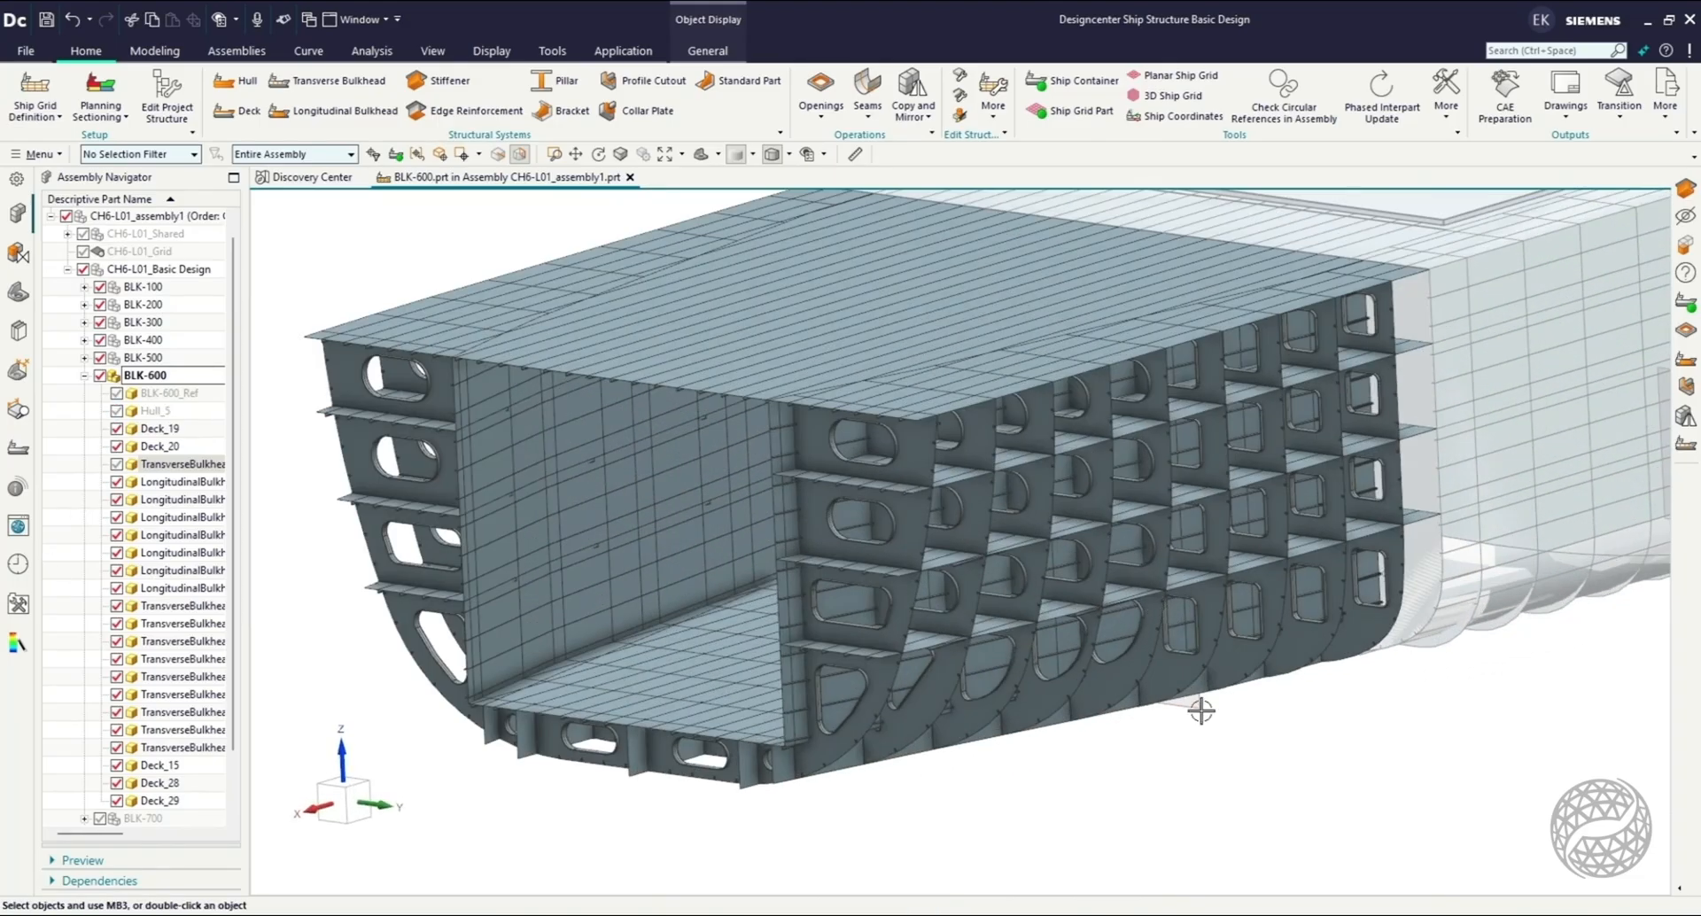
Highlight LongitudinalBulkhead_24 and LongitudinalBulkhead_25 in BLK-600, examine their course from above, and collapse the block.
{"action": "middle_click_drag", "start_coordinate": [1199, 711], "coordinate": [608, 557]}
{"action": "left_click", "coordinate": [600, 497]}
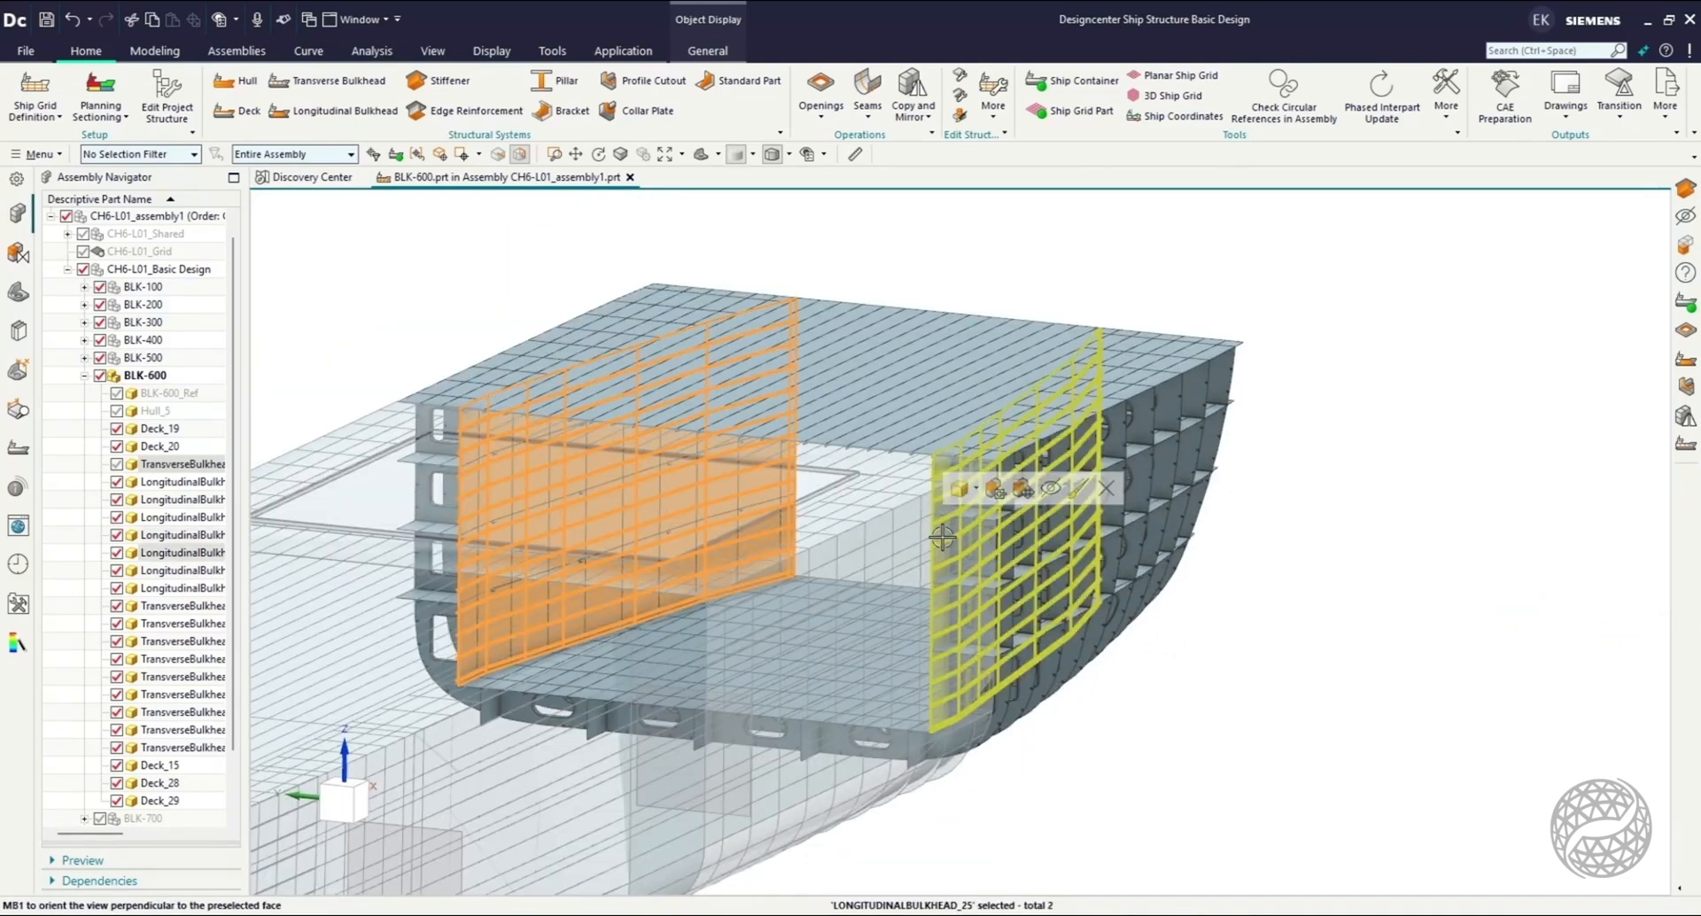
{"action": "left_click", "coordinate": [390, 789]}
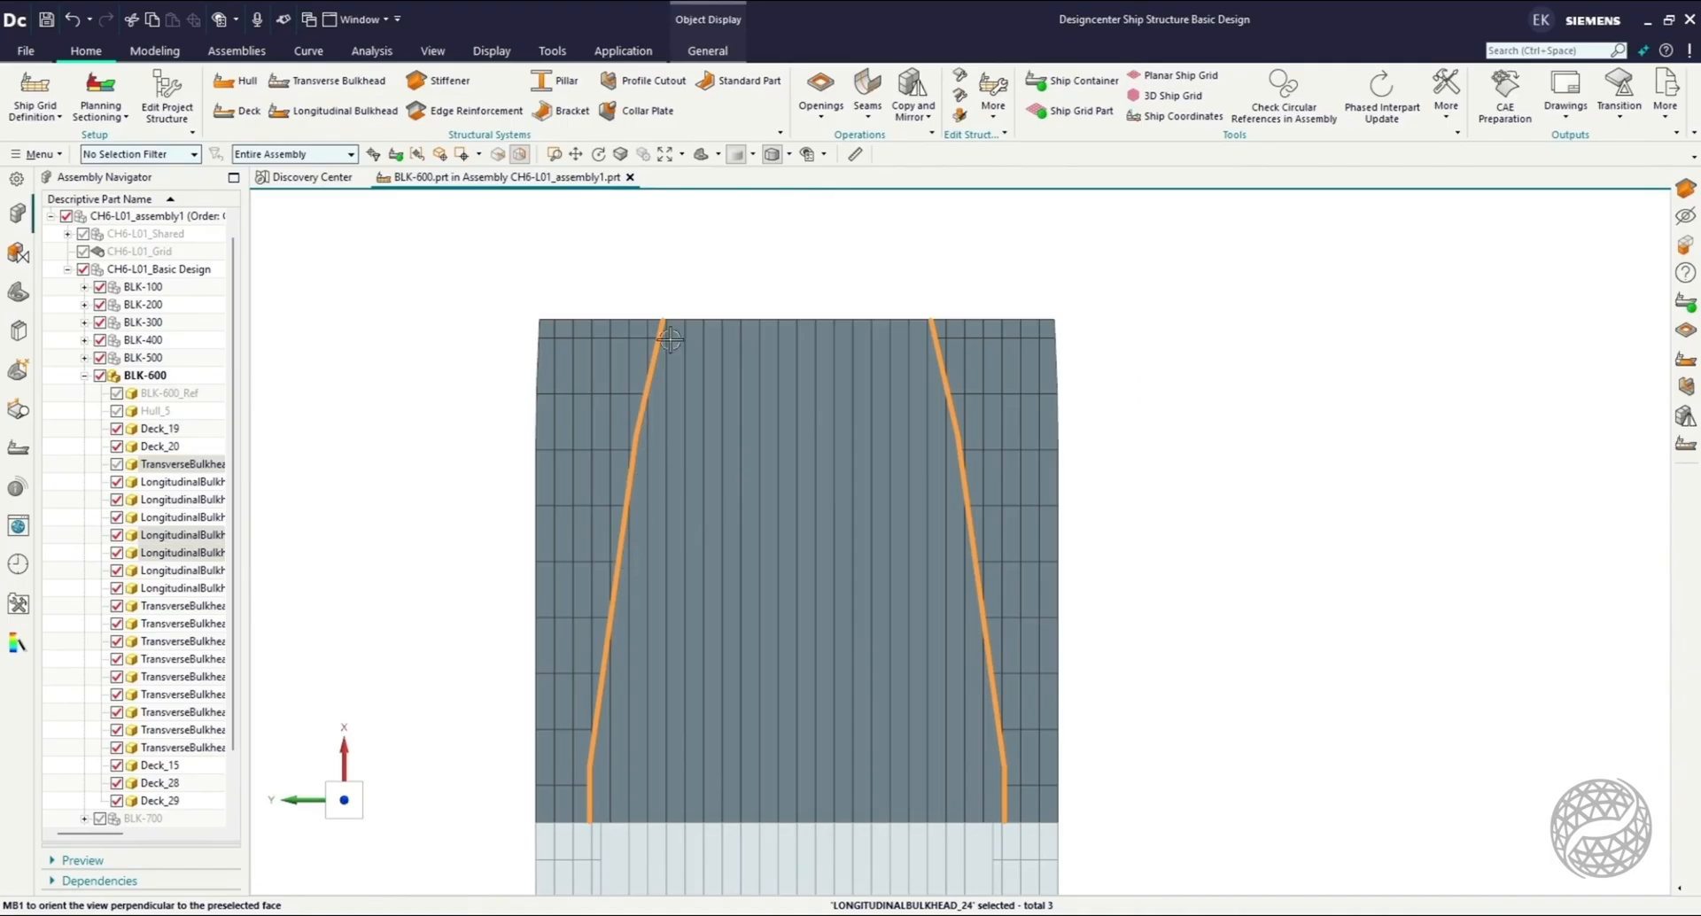
{"action": "middle_click_drag", "start_coordinate": [855, 758], "coordinate": [572, 673]}
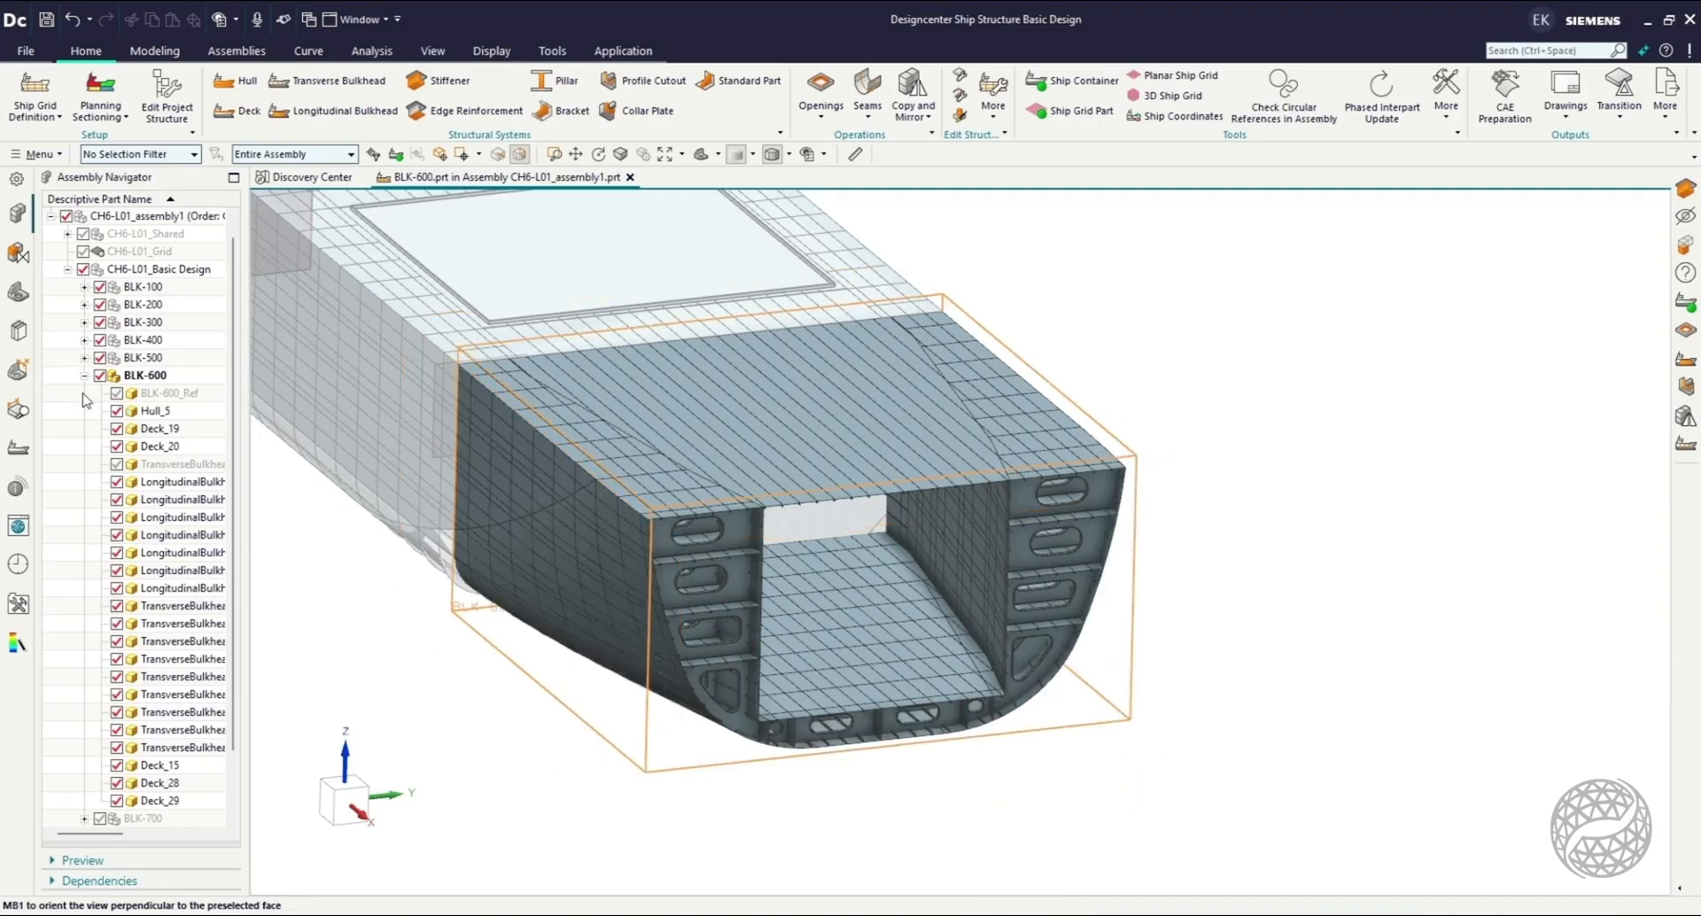
{"action": "left_click", "coordinate": [84, 377]}
Make BLK-700 the work part and hide Hull_6 to expose its decks and frames.
{"action": "middle_click_drag", "start_coordinate": [741, 748], "coordinate": [180, 685]}
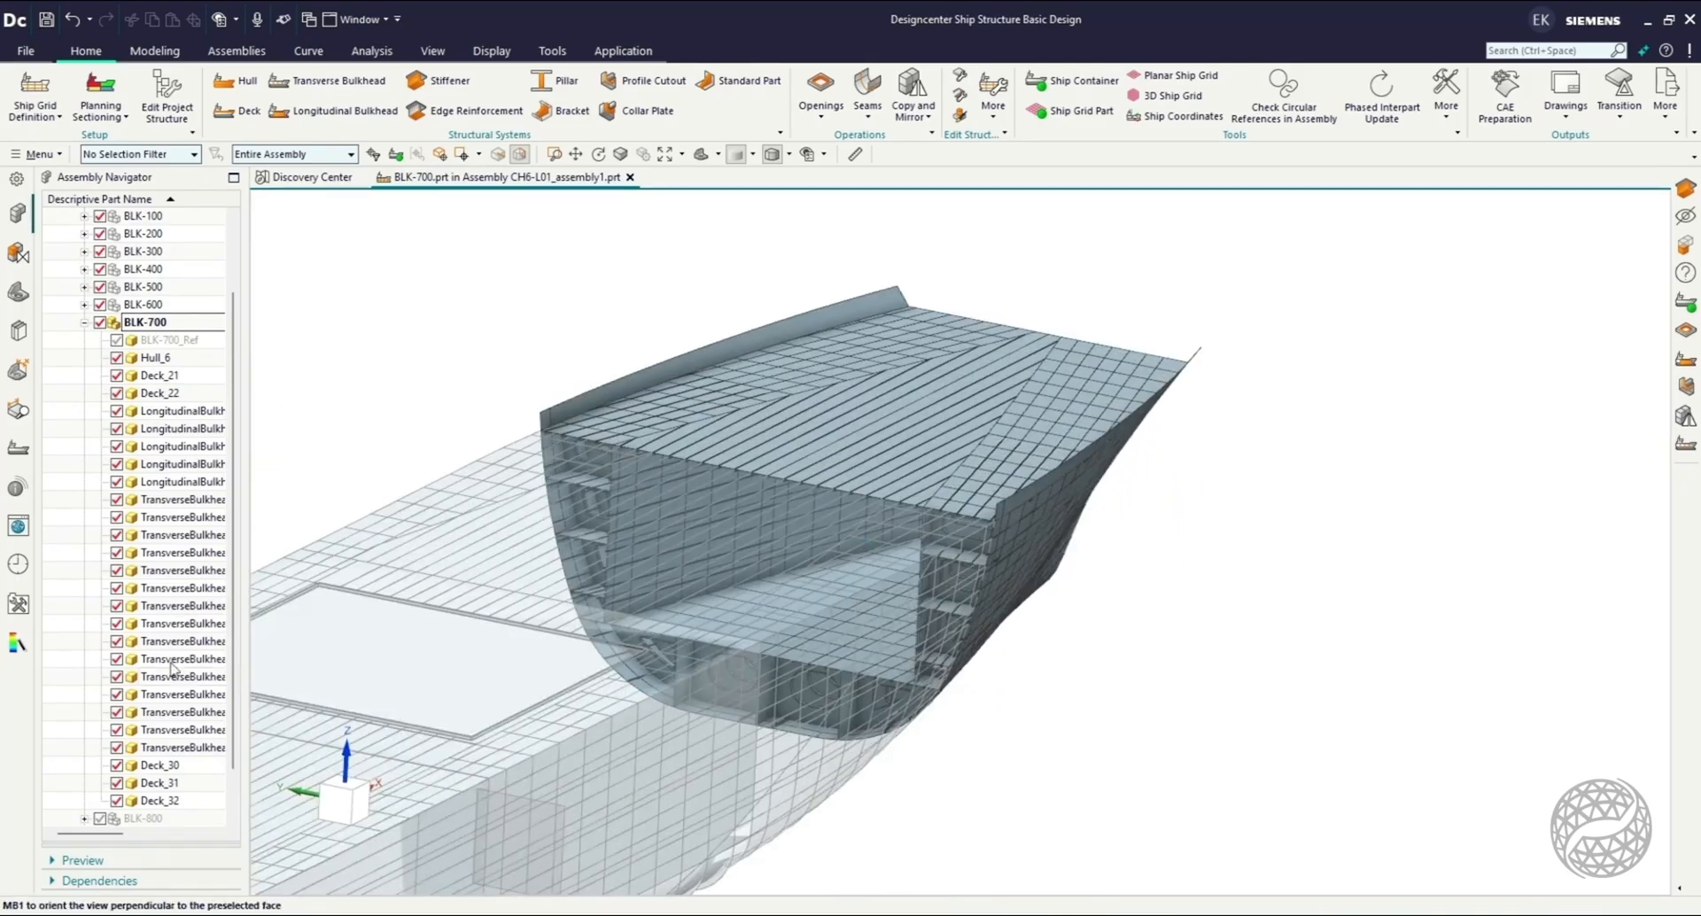
{"action": "left_click", "coordinate": [117, 359]}
{"action": "middle_click_drag", "start_coordinate": [766, 678], "coordinate": [808, 582]}
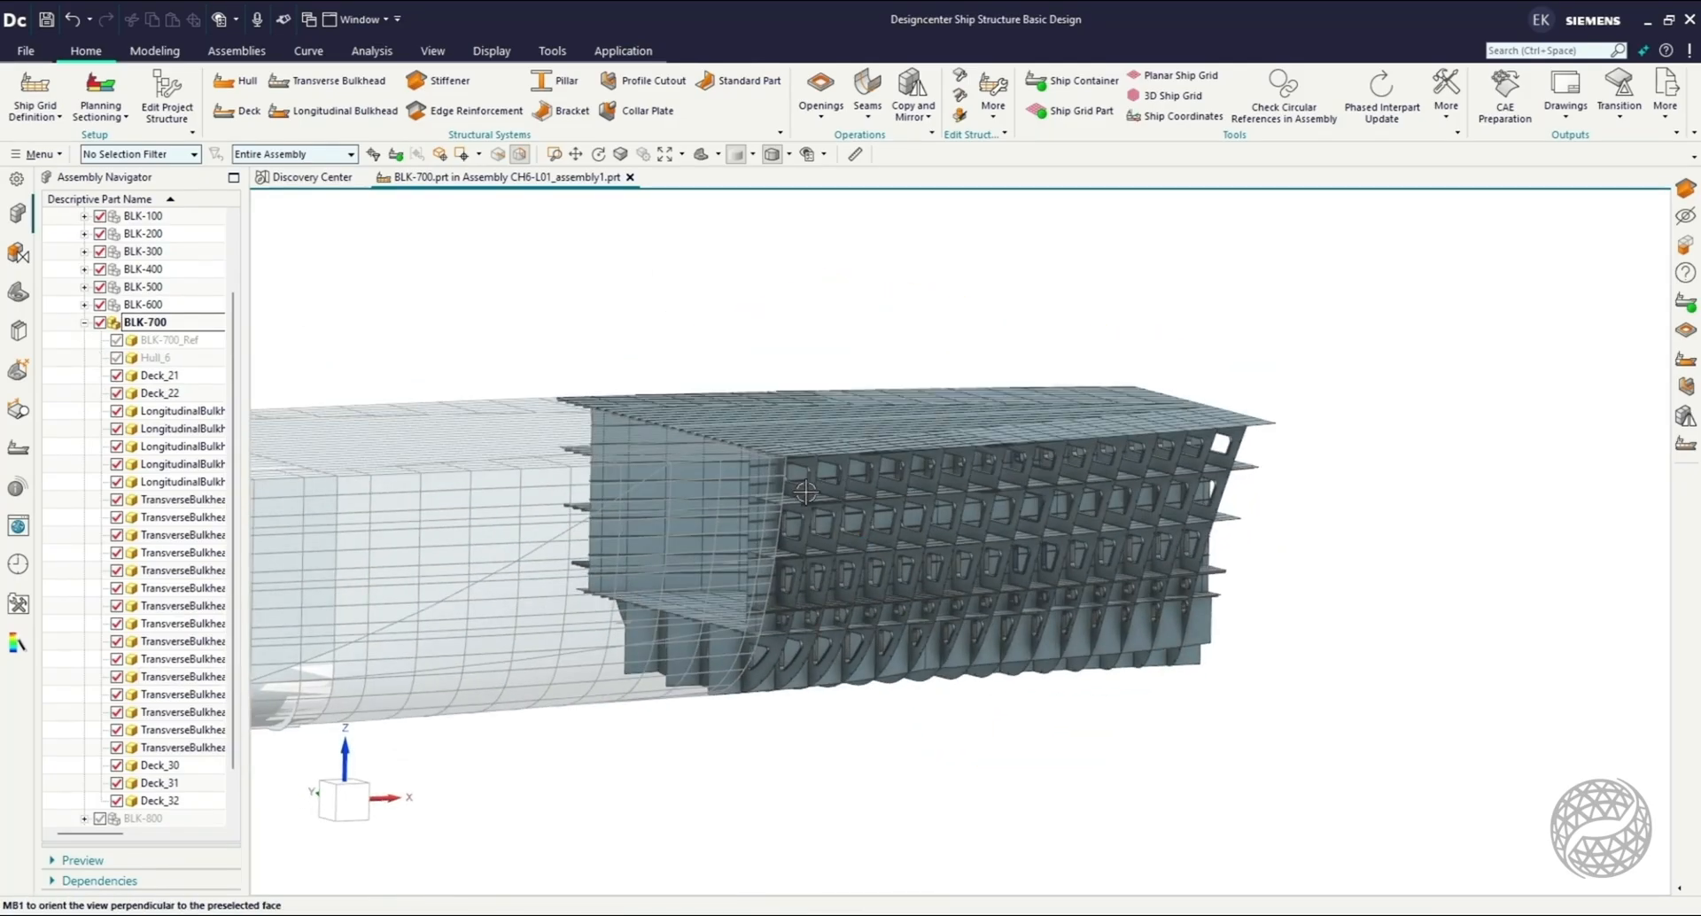
Examine the deck and longitudinal bulkhead layout of BLK-700 from above and from the bow.
{"action": "middle_click_drag", "start_coordinate": [1186, 662], "coordinate": [1191, 740]}
{"action": "left_click", "coordinate": [331, 785]}
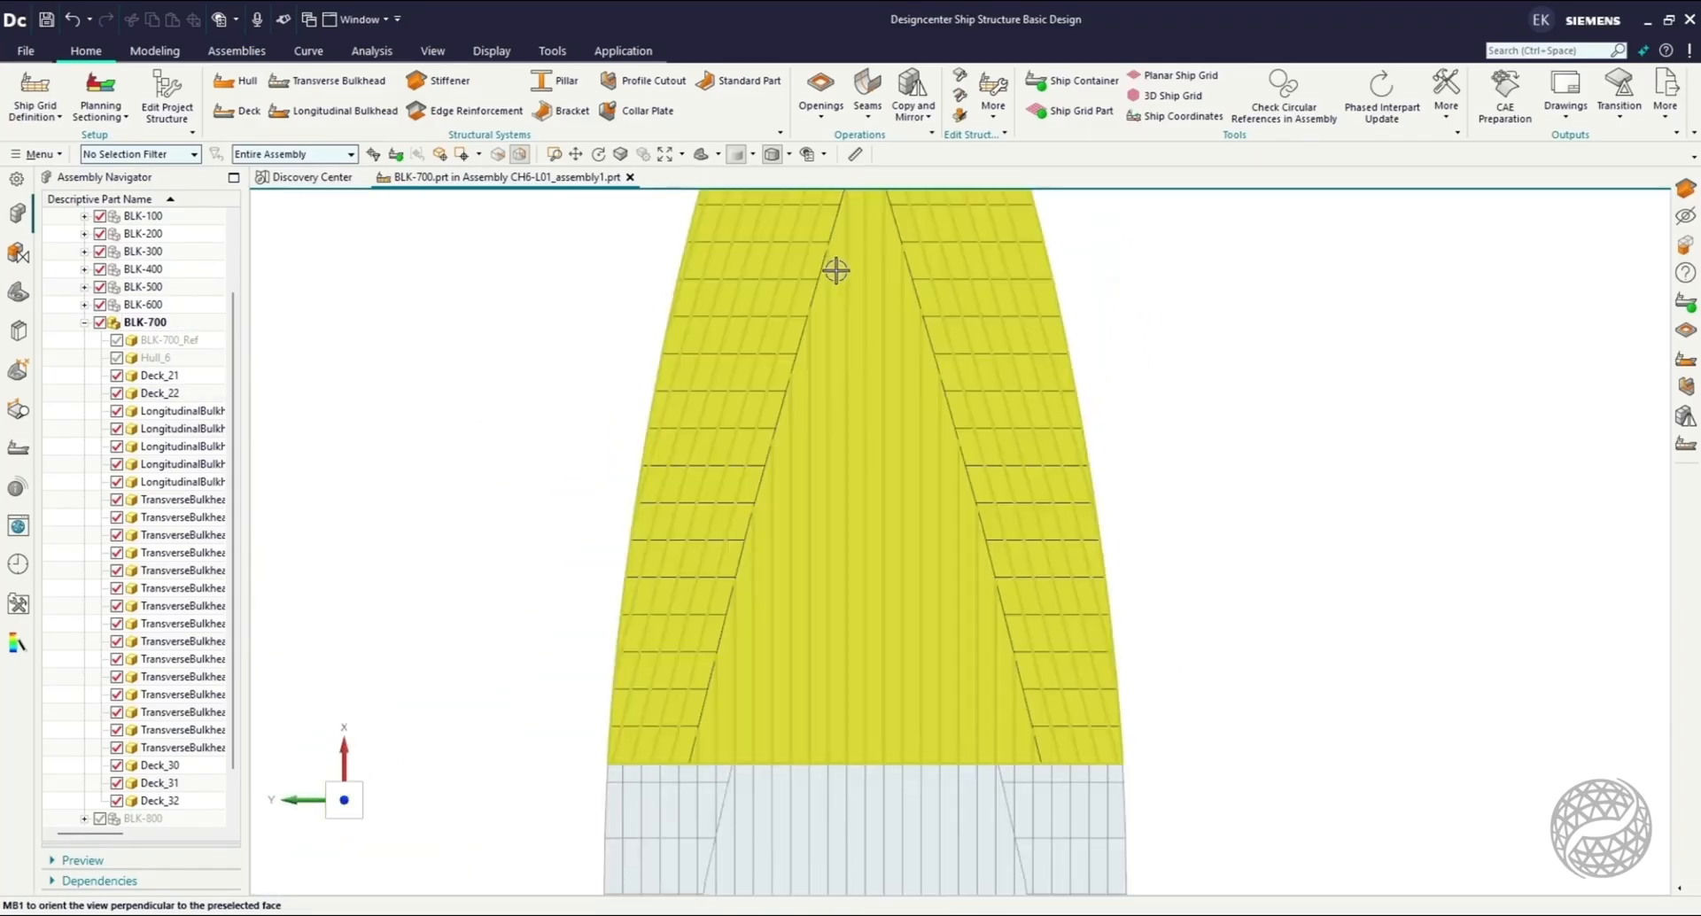
{"action": "left_click", "coordinate": [835, 270]}
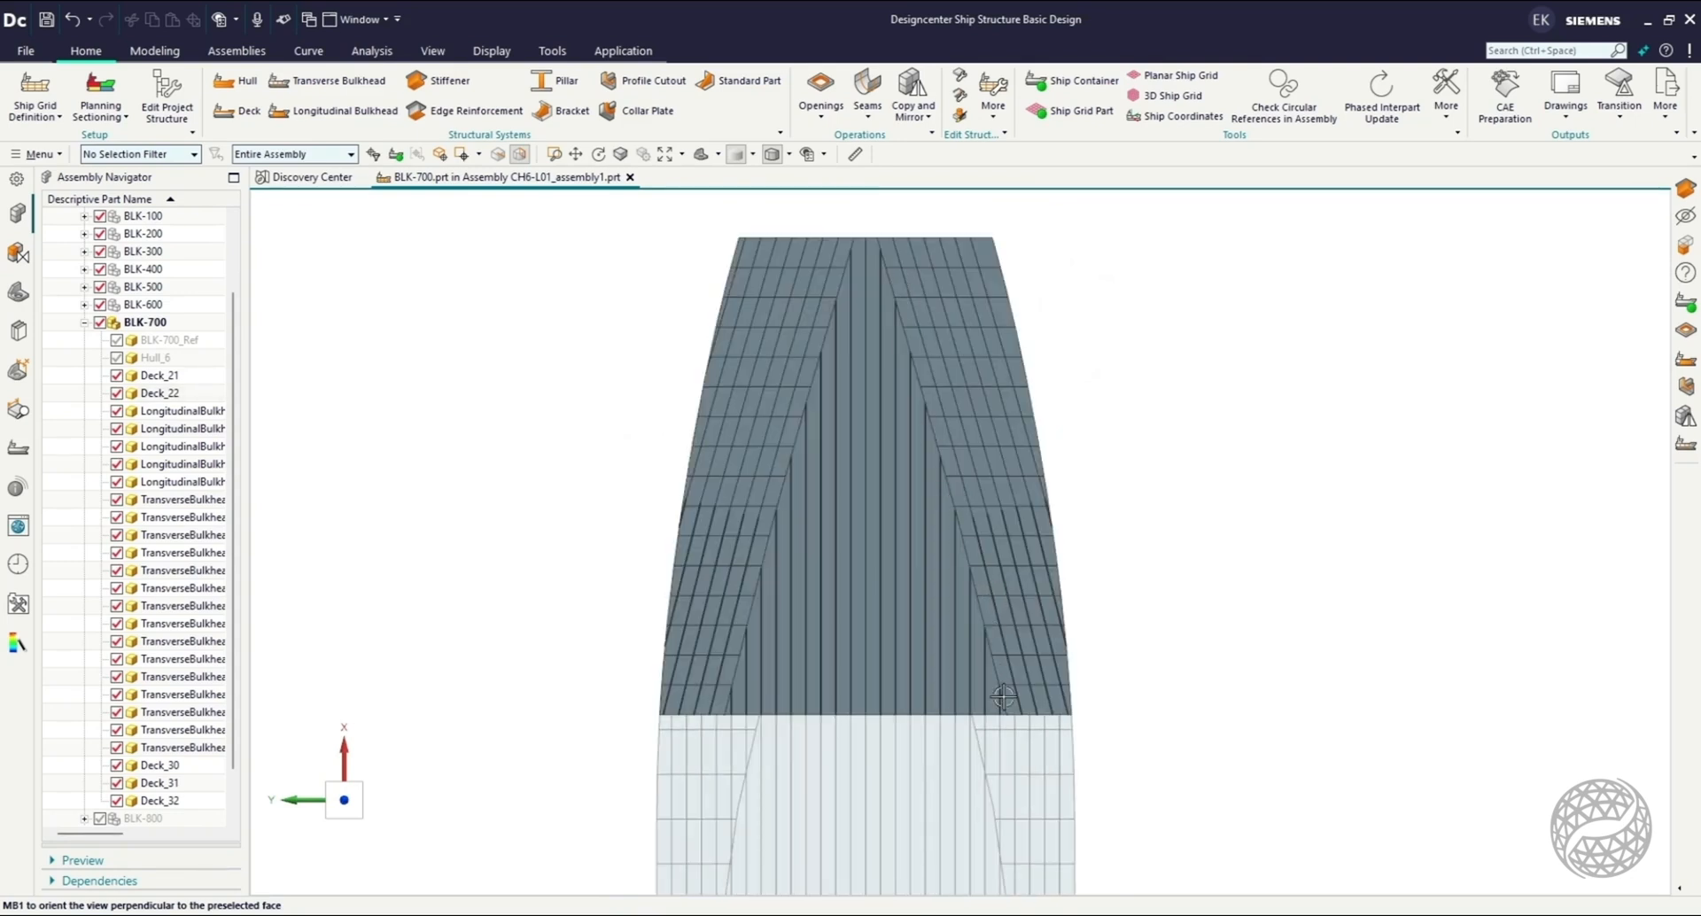
{"action": "middle_click_drag", "start_coordinate": [1219, 748], "coordinate": [1037, 567]}
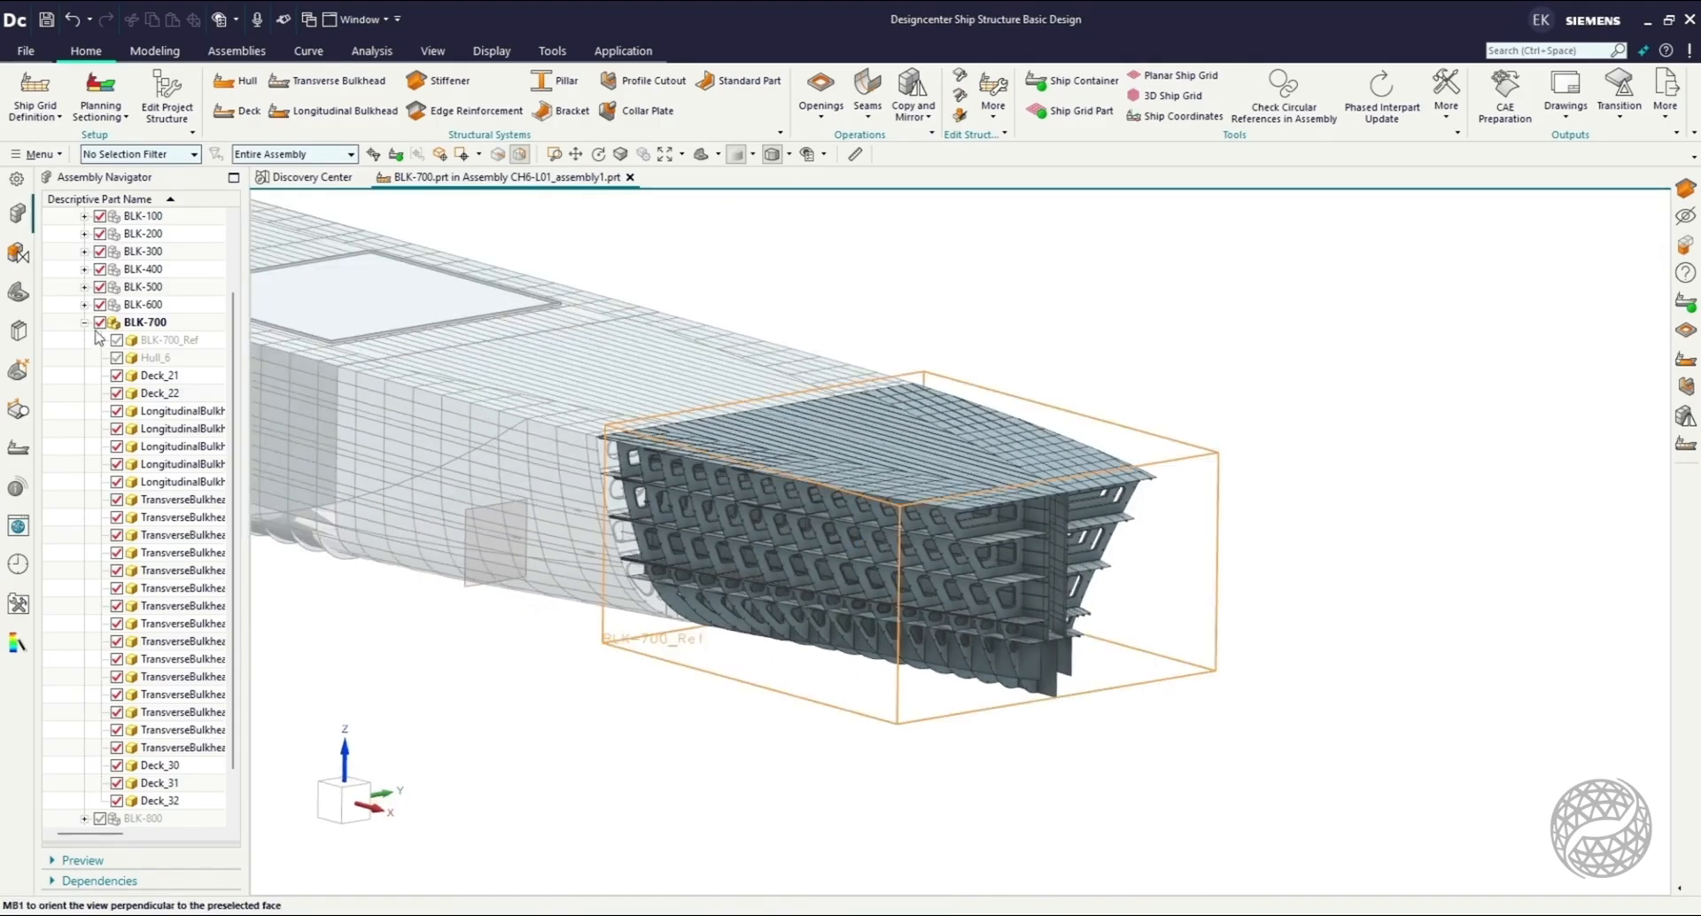
Show Hull_6 in BLK-700 again and make BLK-800 the work part.
{"action": "left_click", "coordinate": [116, 358]}
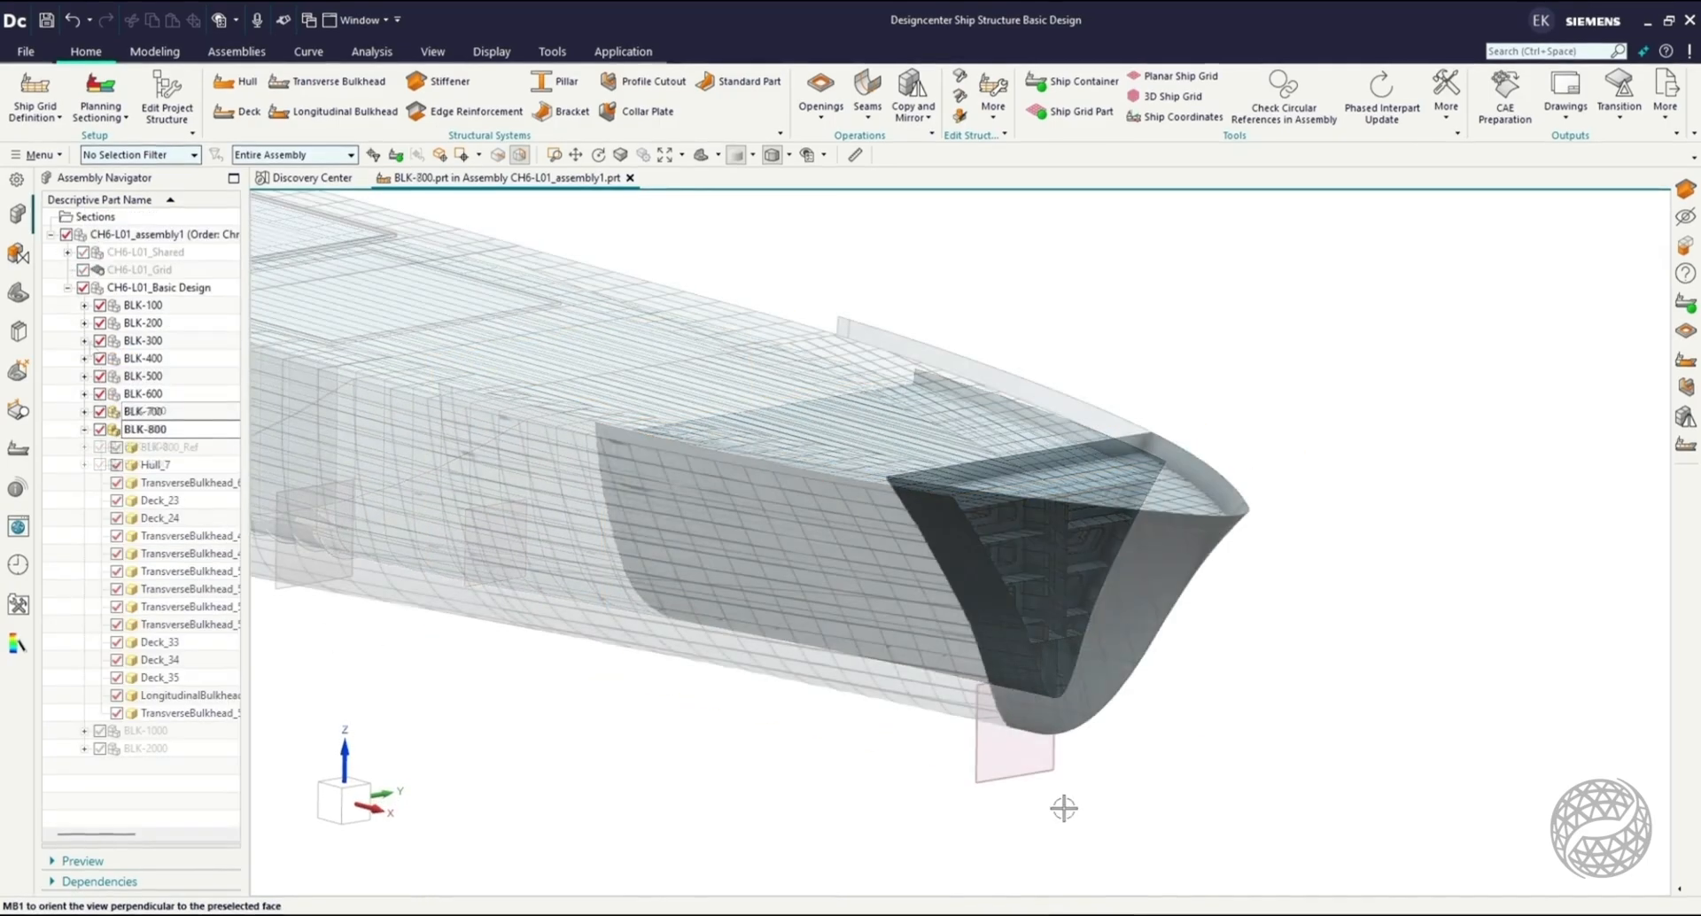
{"action": "middle_click_drag", "start_coordinate": [1063, 806], "coordinate": [1179, 801]}
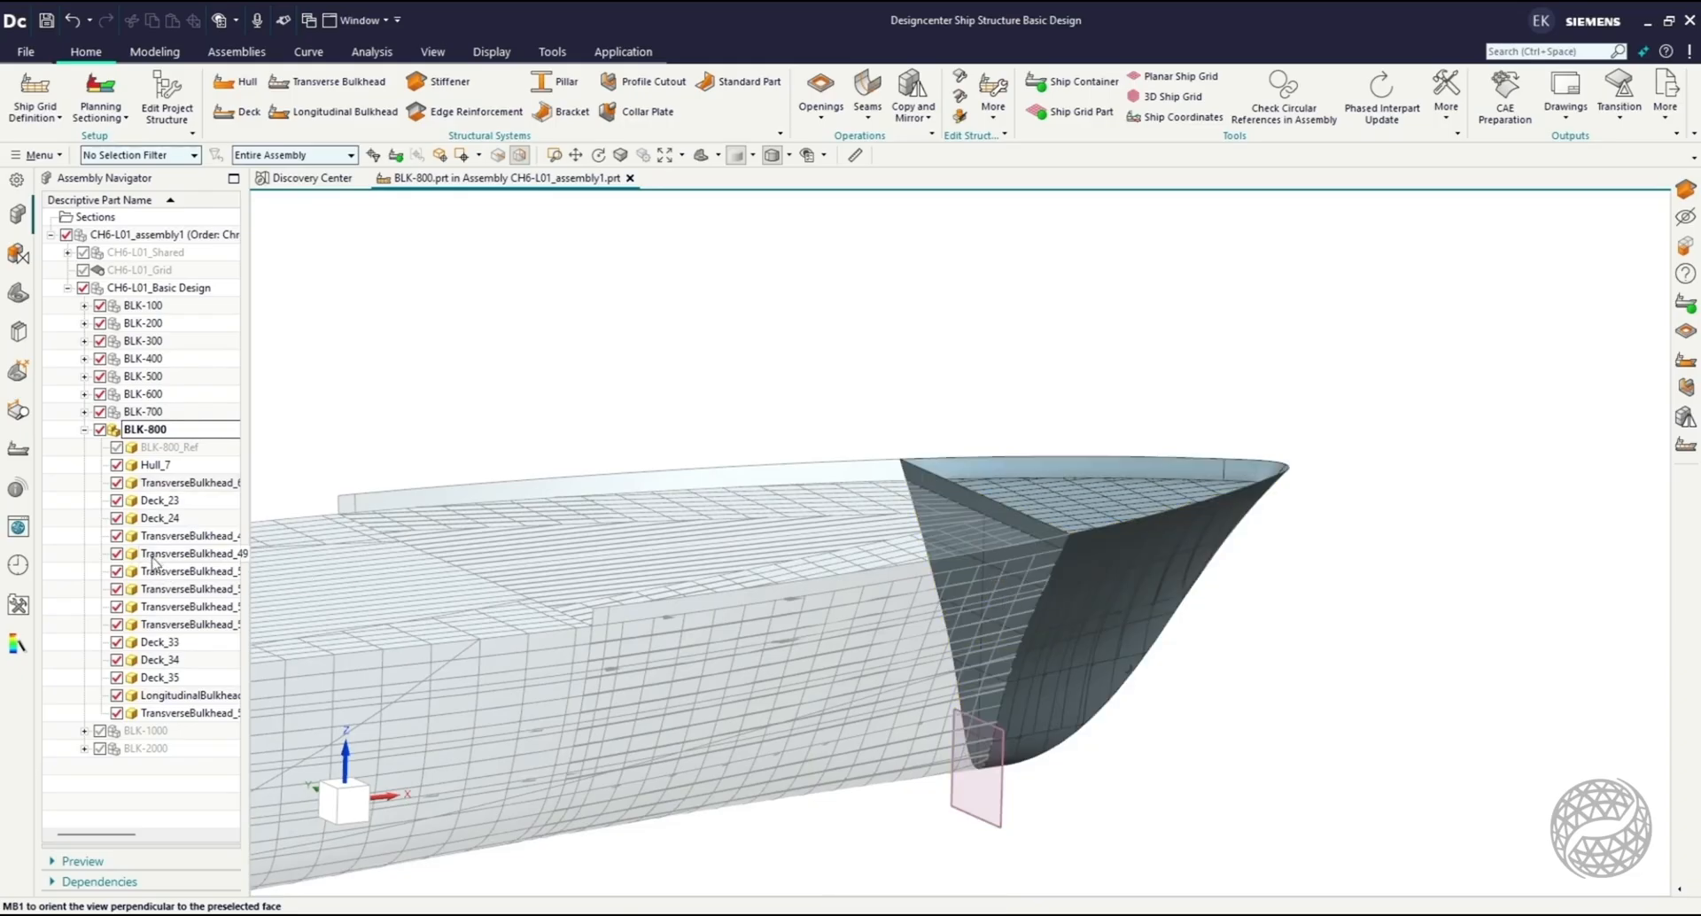
Hide the aft transverse bulkhead and Hull_7 in BLK-800, and examine its inner decks and frames from the side.
{"action": "middle_click_drag", "start_coordinate": [1169, 632], "coordinate": [1004, 502]}
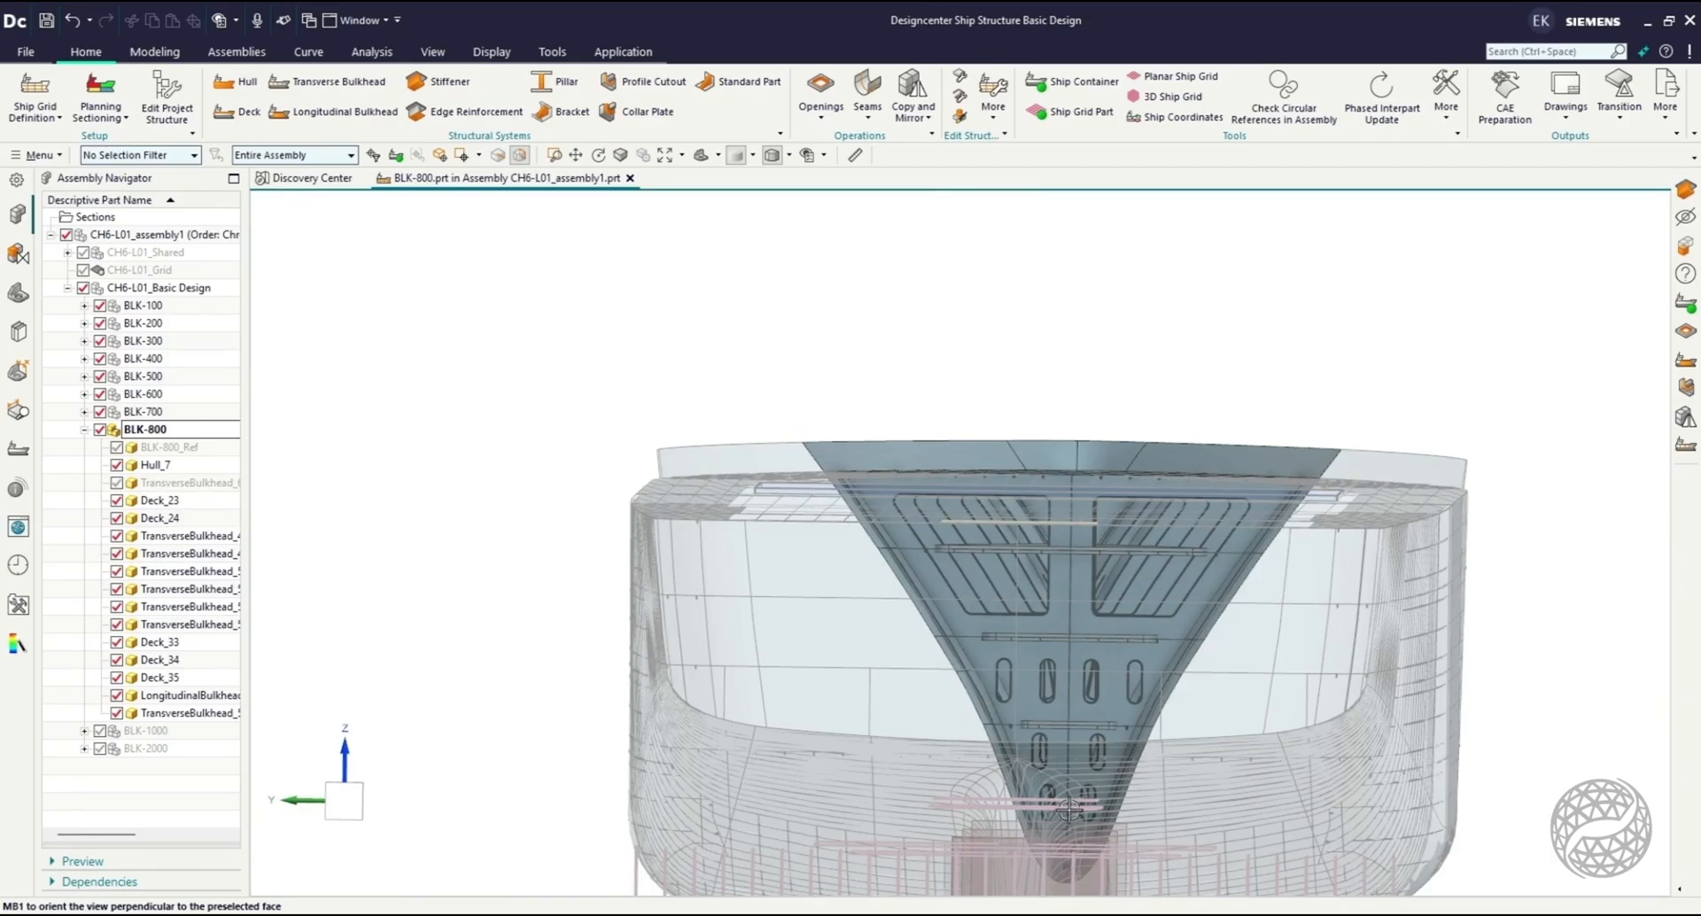
{"action": "middle_click_drag", "start_coordinate": [1309, 612], "coordinate": [1116, 608]}
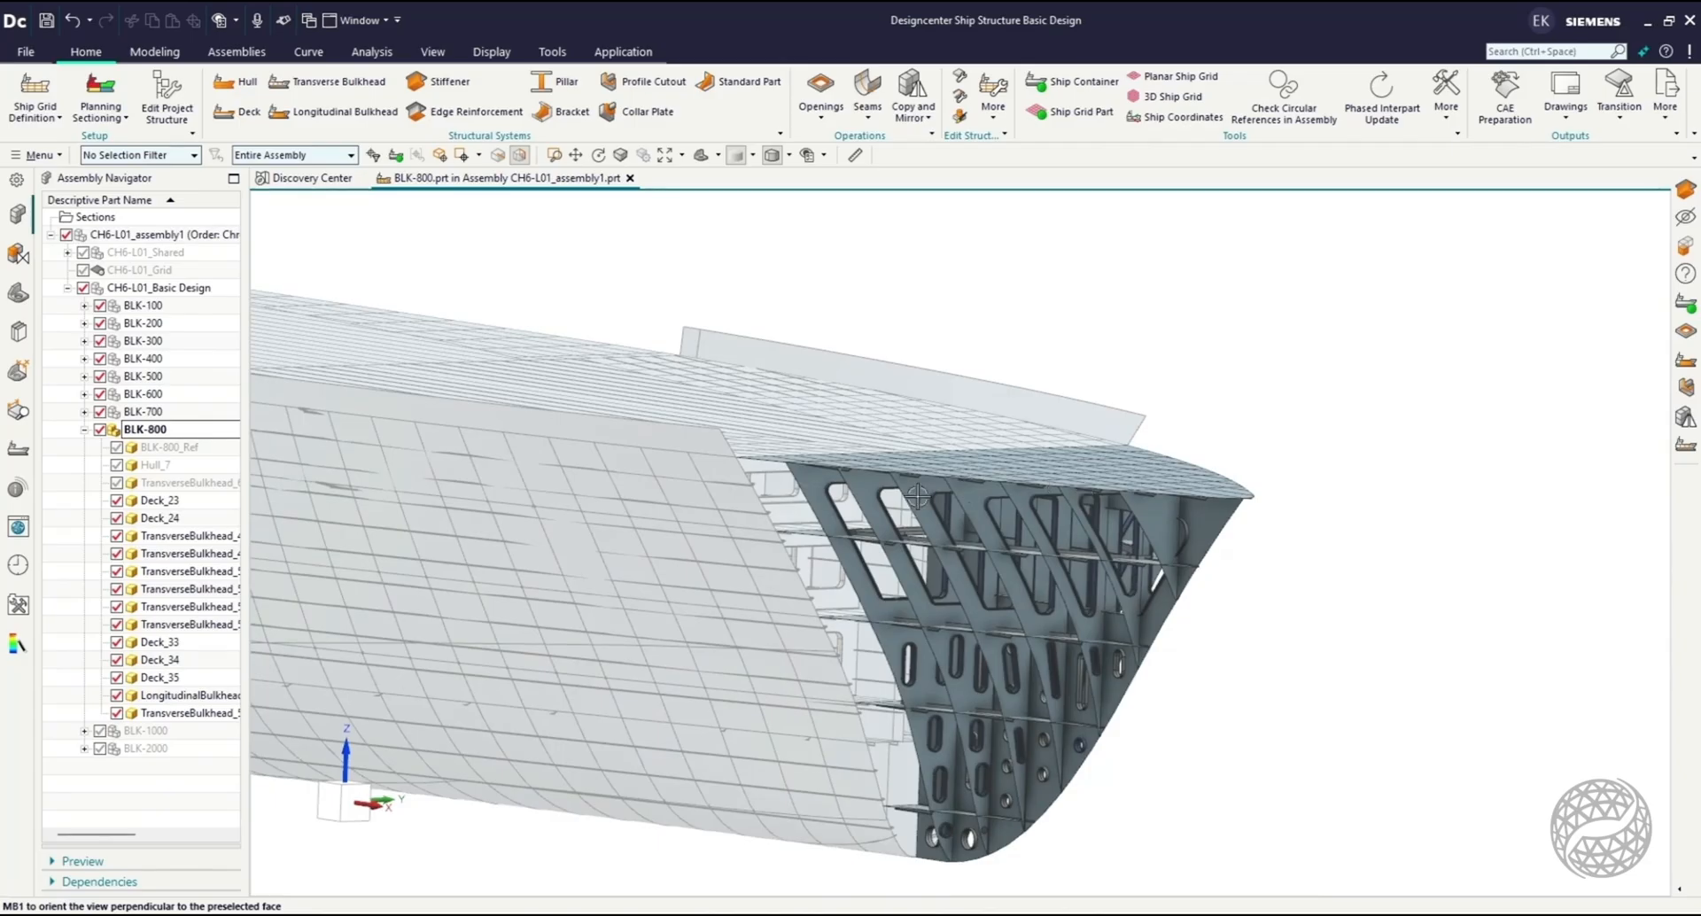
{"action": "left_click", "coordinate": [333, 806]}
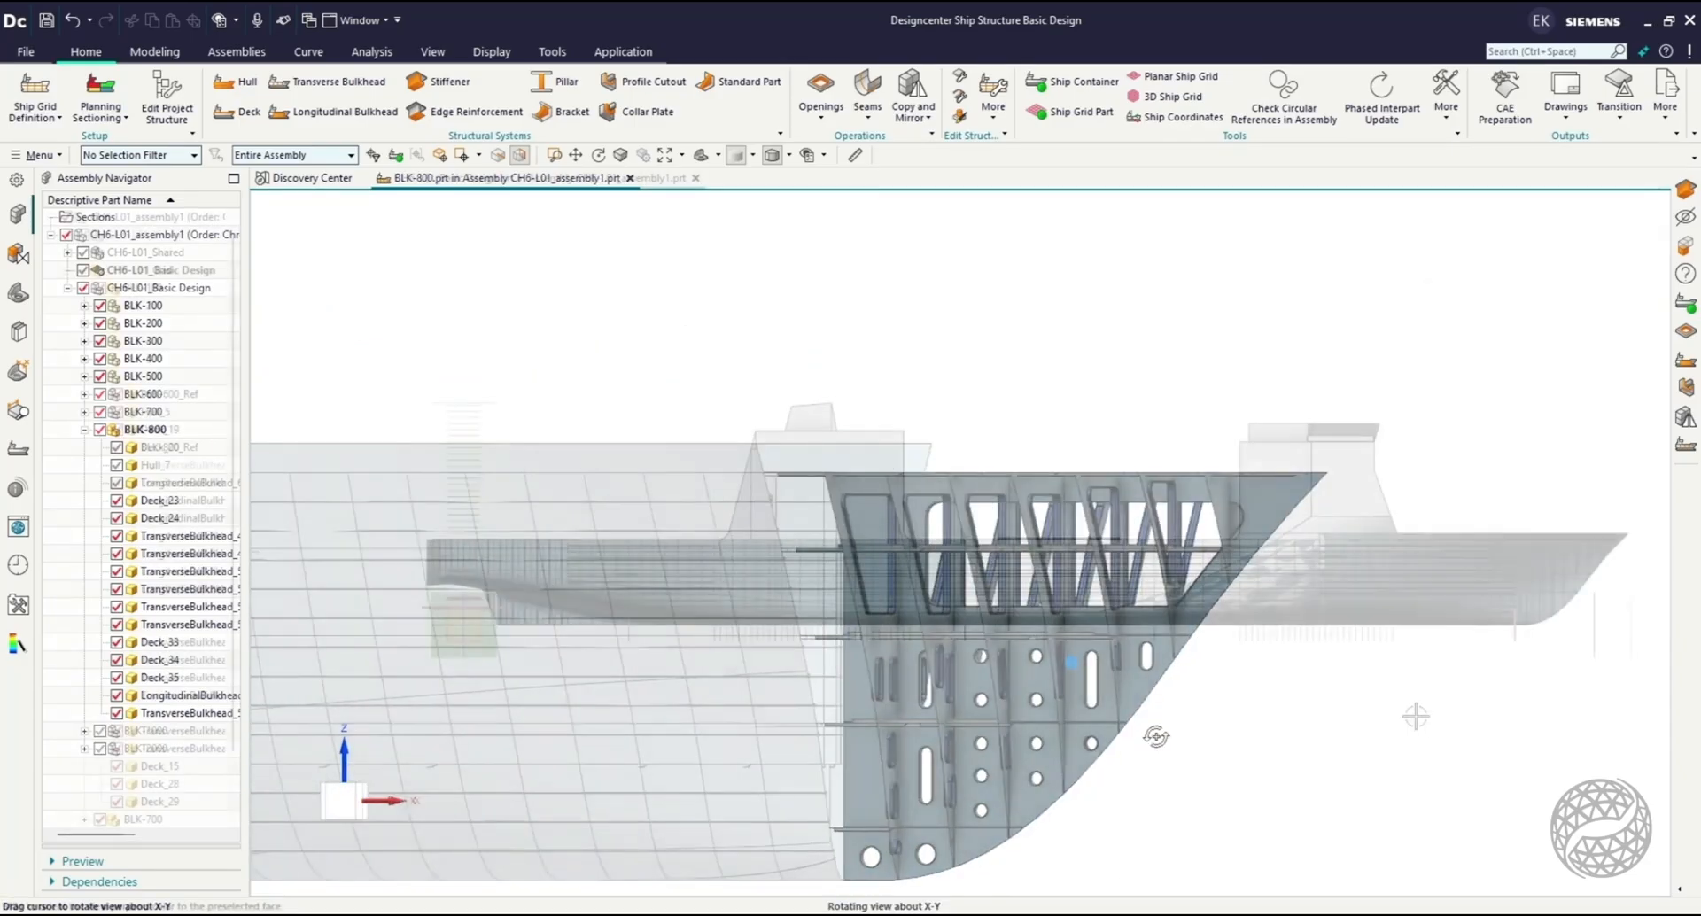
{"action": "middle_click_drag", "start_coordinate": [1412, 711], "coordinate": [1148, 779]}
Examine the complete CH6-L01_Basic Design ship from its sides and ends, finishing with an angled overview from above.
{"action": "left_click", "coordinate": [342, 788]}
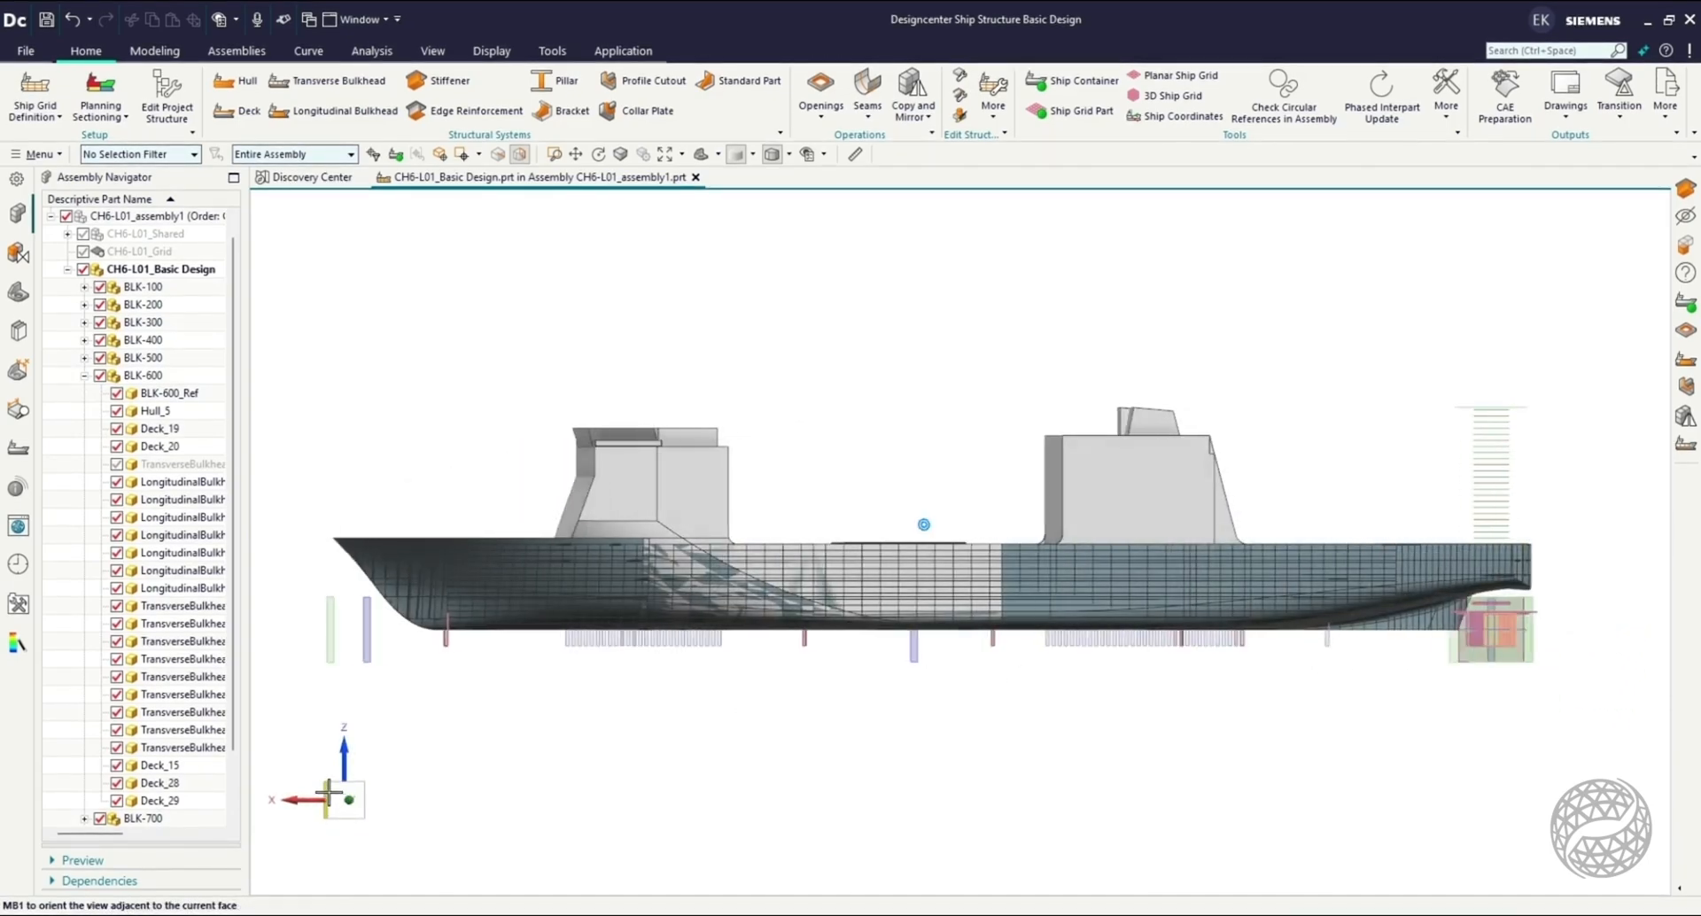
{"action": "left_click", "coordinate": [328, 791]}
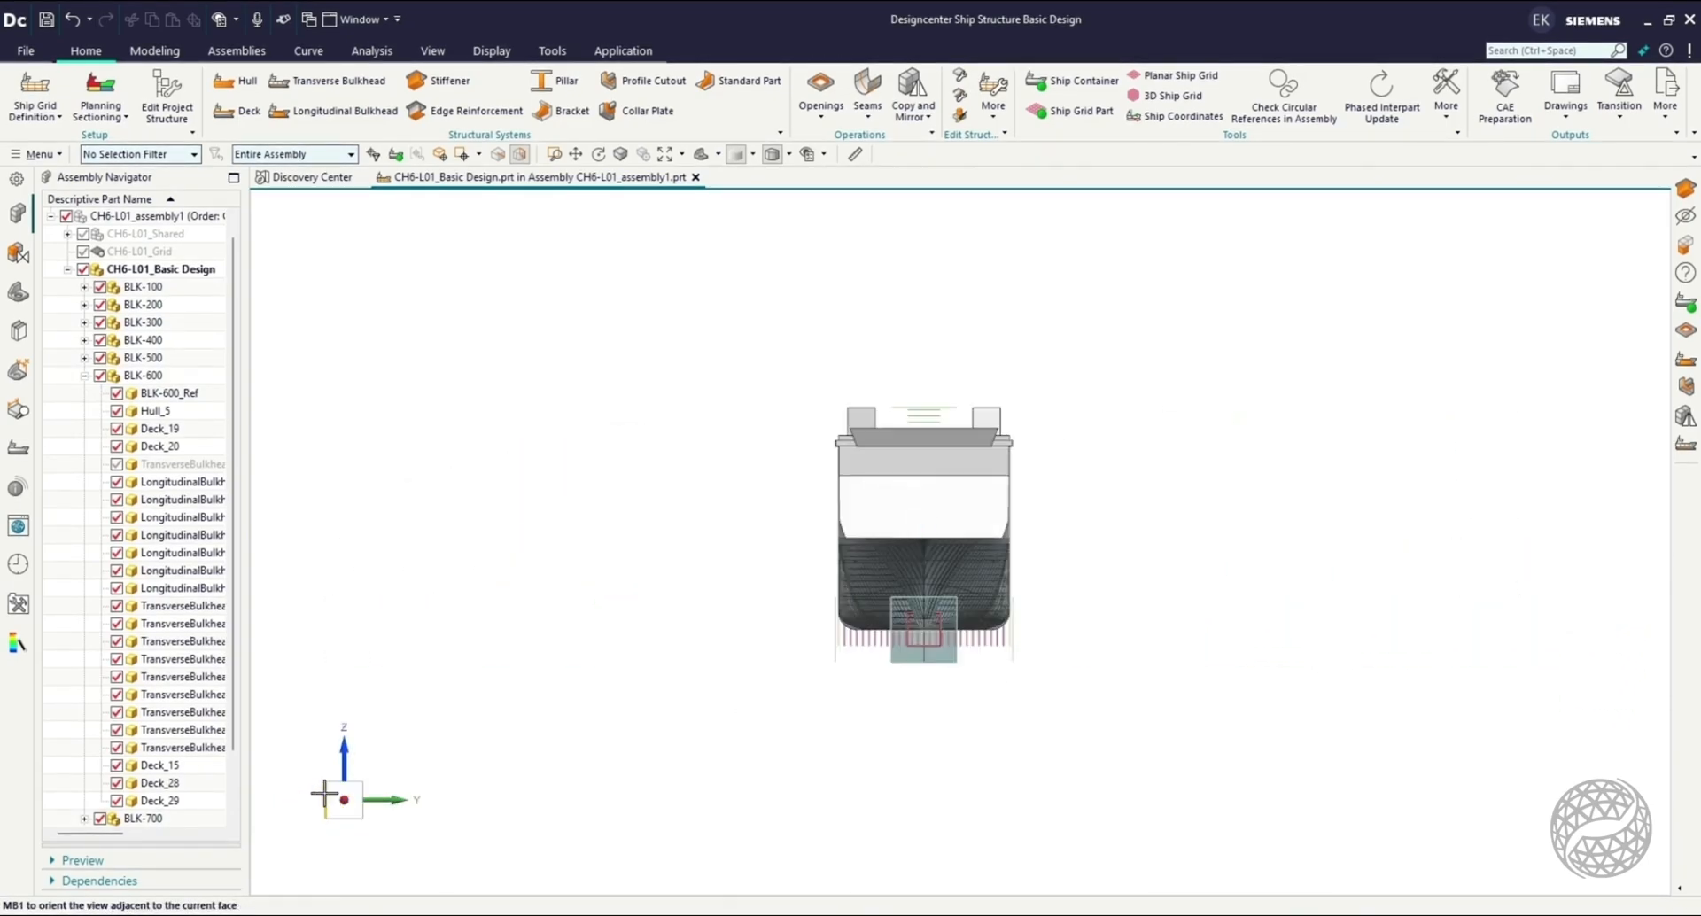
{"action": "left_click", "coordinate": [324, 793]}
{"action": "left_click", "coordinate": [324, 793]}
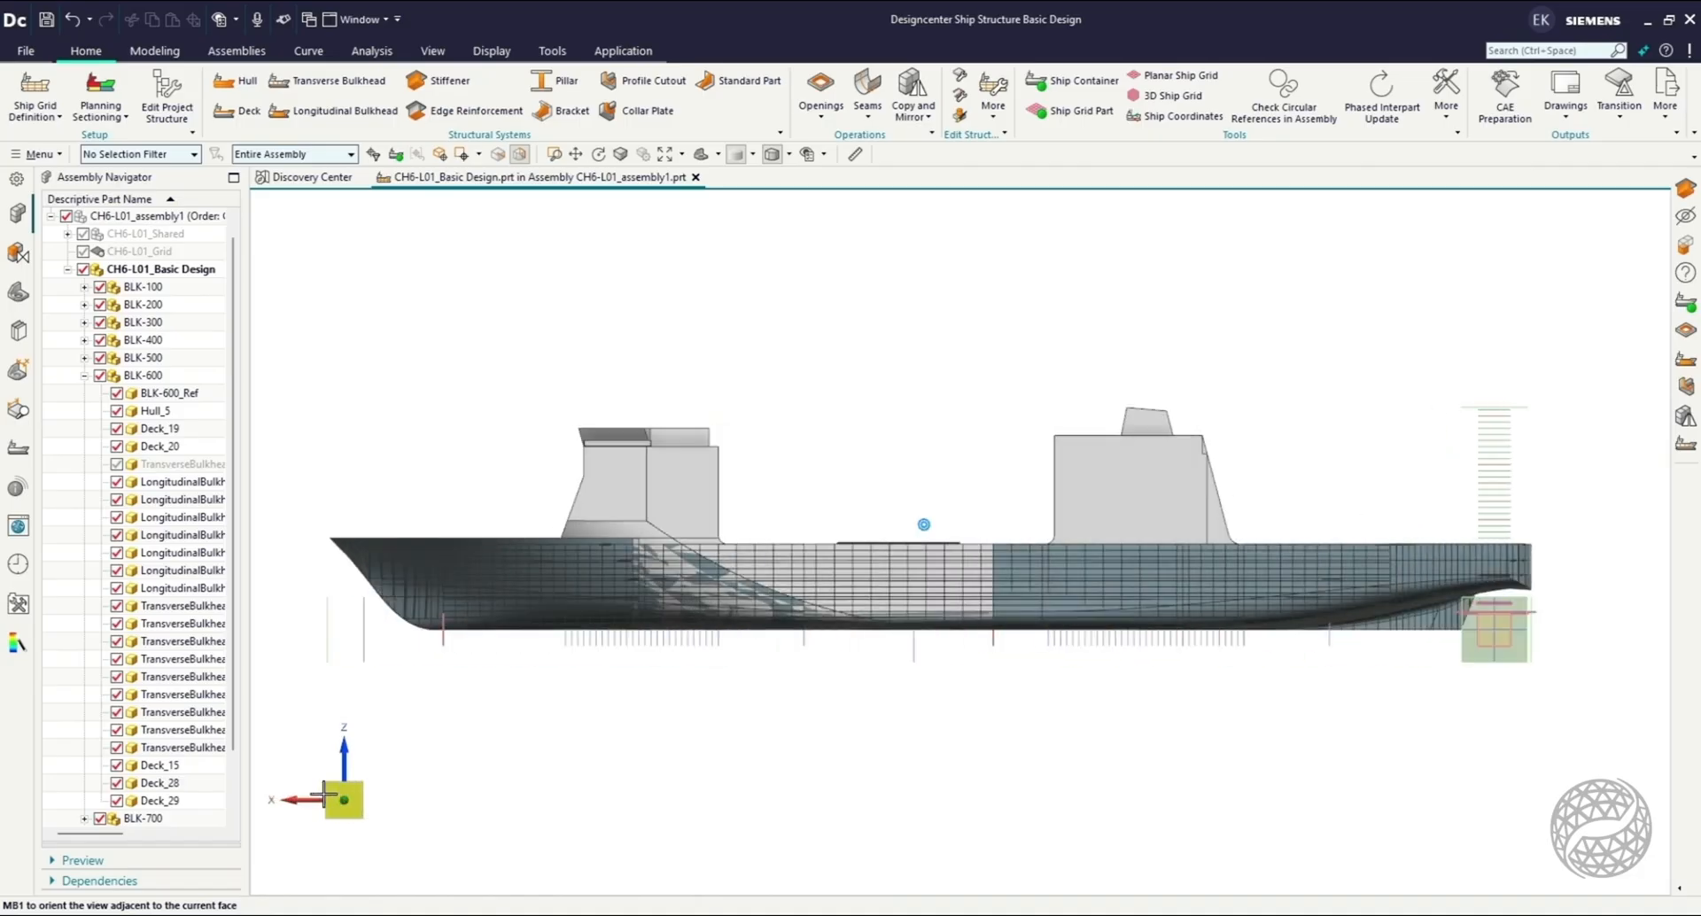
{"action": "left_click", "coordinate": [324, 794]}
{"action": "left_click_drag", "start_coordinate": [666, 654], "coordinate": [633, 688]}
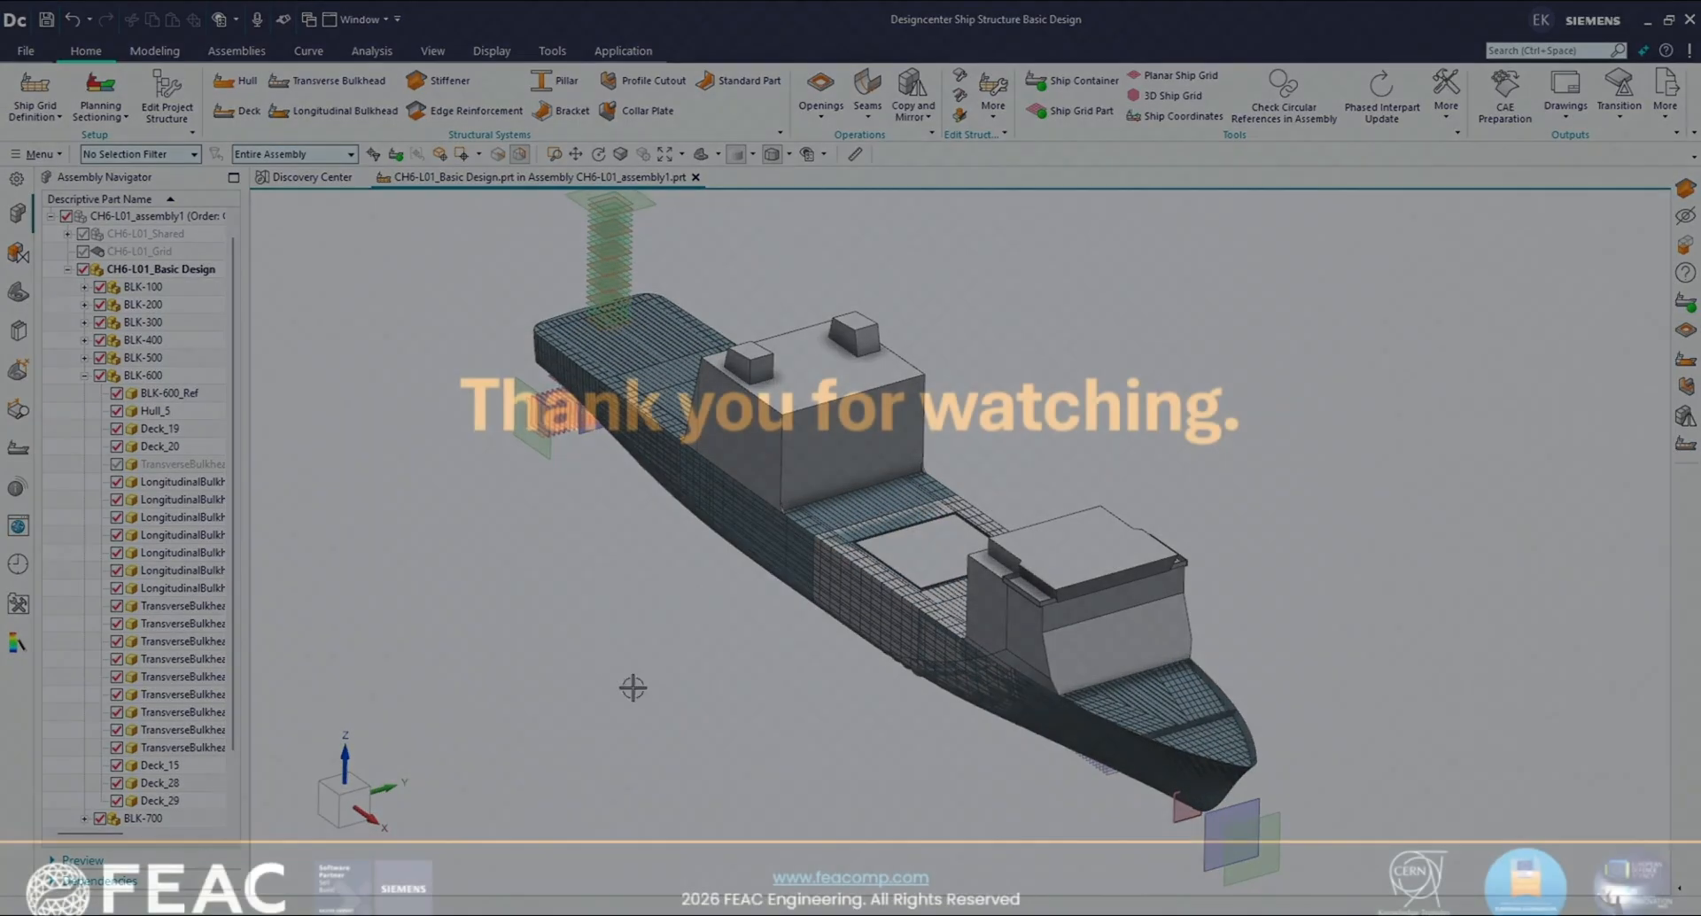